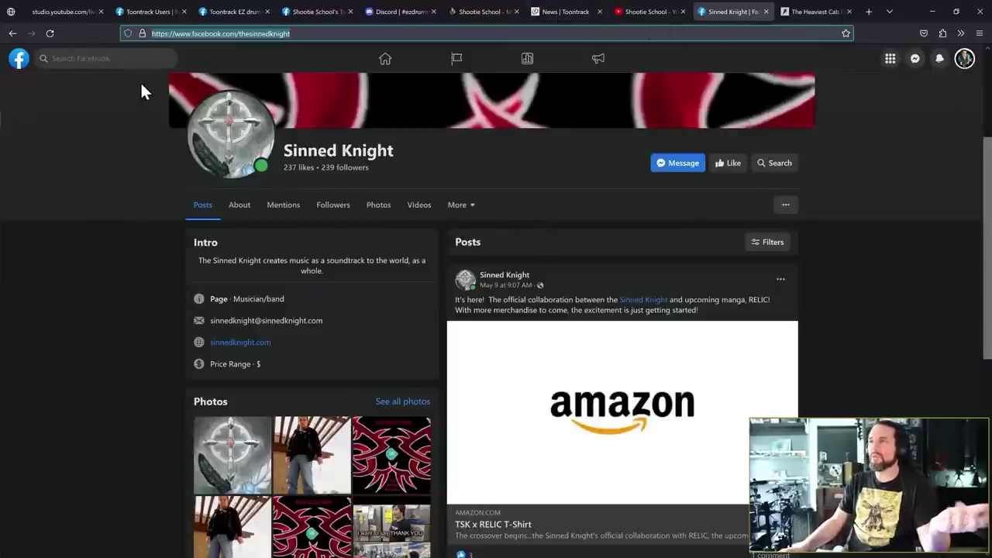
# Check the live chat, switch to REAPER and enlarge the track area above the mixer.
pyautogui.click(62, 12)
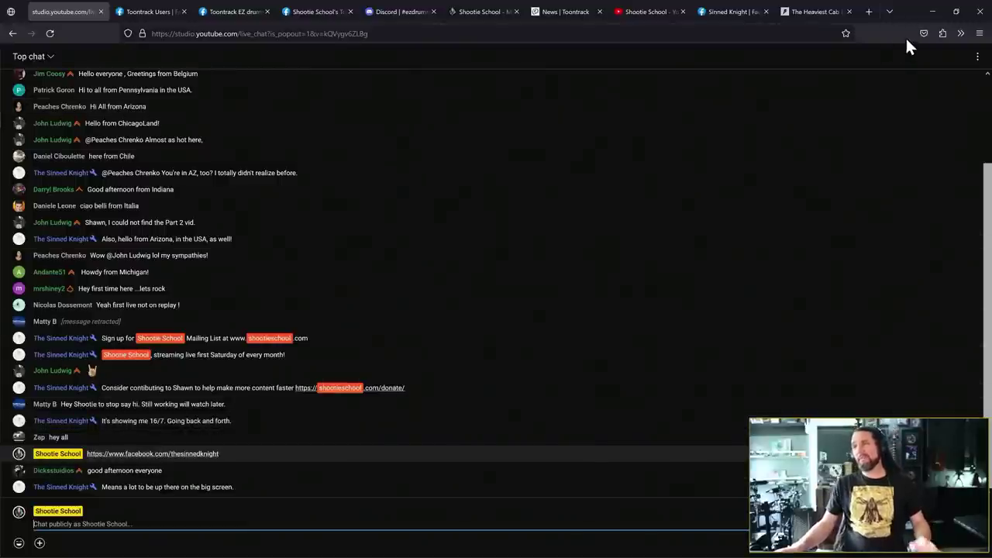
pyautogui.click(933, 11)
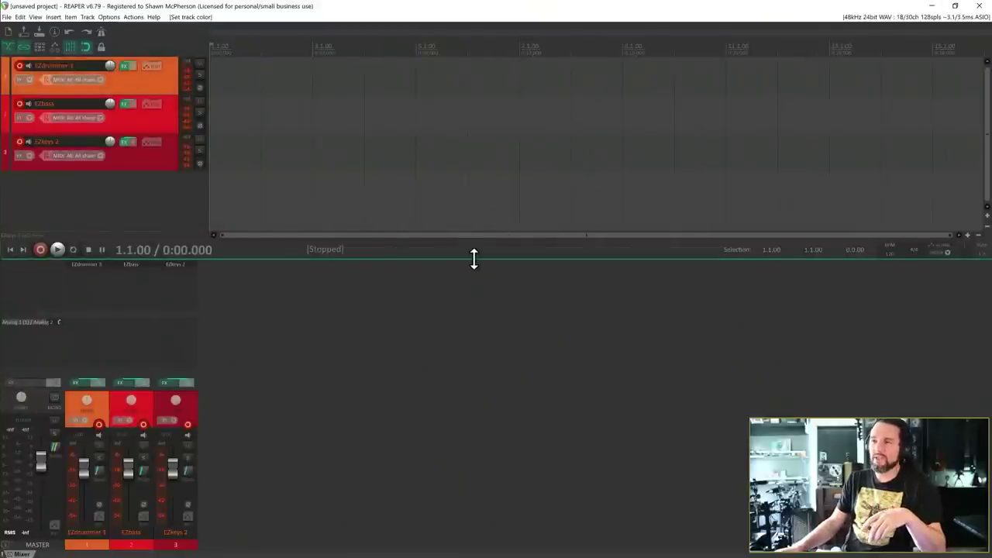
pyautogui.moveTo(472, 258); pyautogui.dragTo(476, 277)
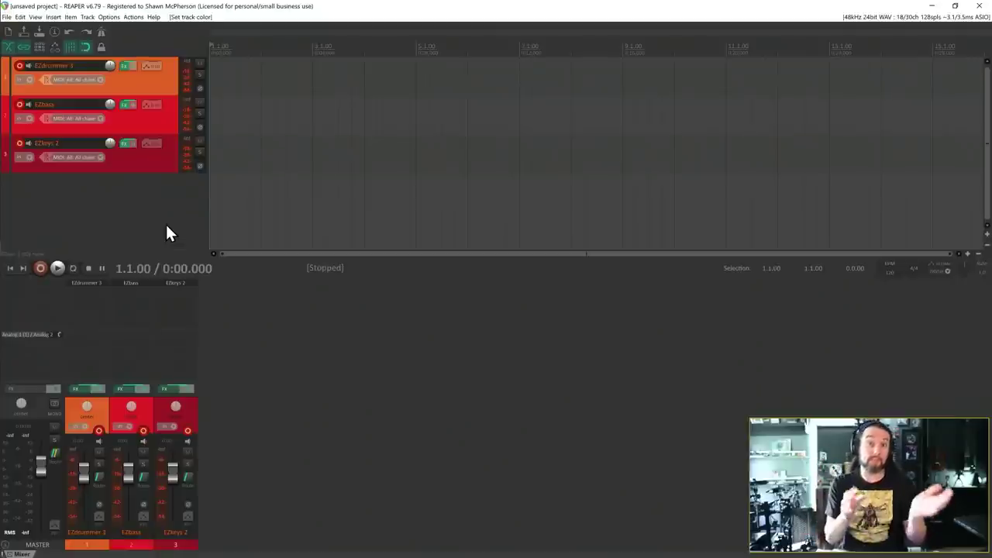
# Switch to Firefox and search the Shootie School YouTube channel for "first".
pyautogui.hotkey('alt', 'Tab')
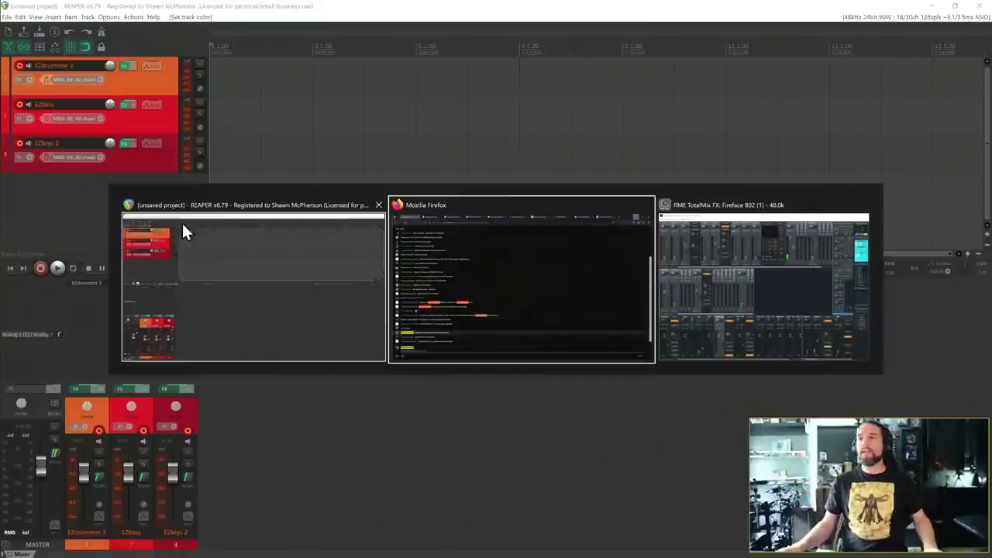
pyautogui.hotkey('alt', 'Tab')
pyautogui.hotkey('alt', 'Tab')
pyautogui.hotkey('alt', 'Tab')
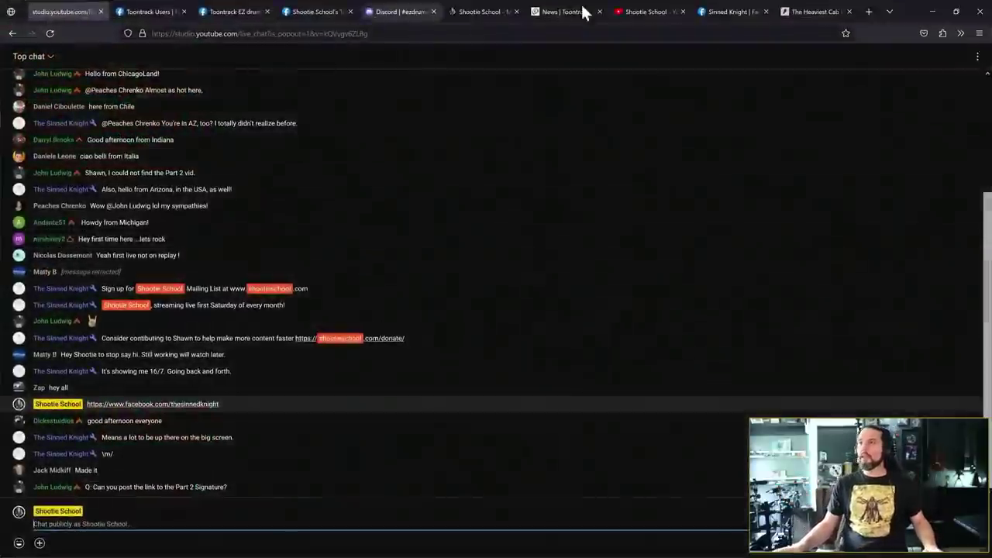
pyautogui.click(643, 15)
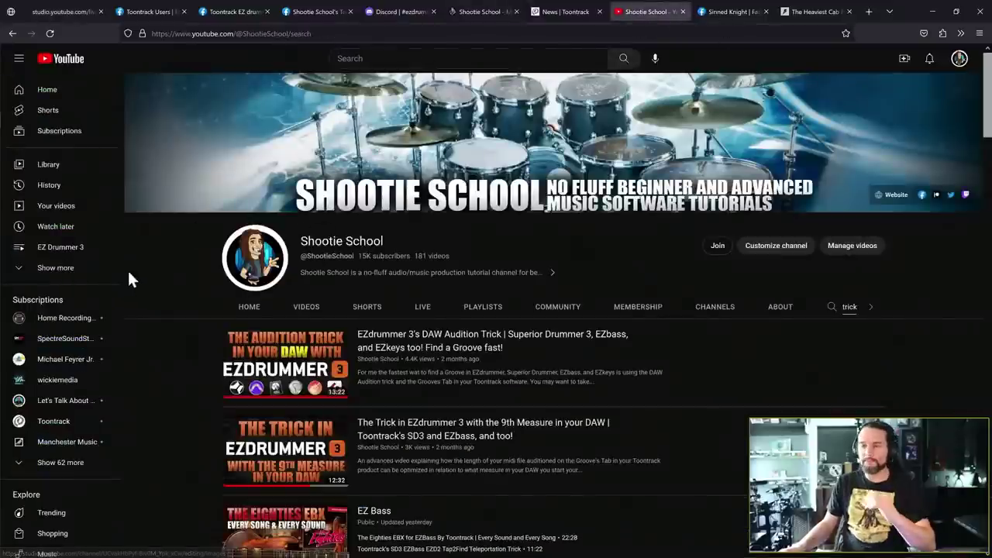
pyautogui.click(305, 314)
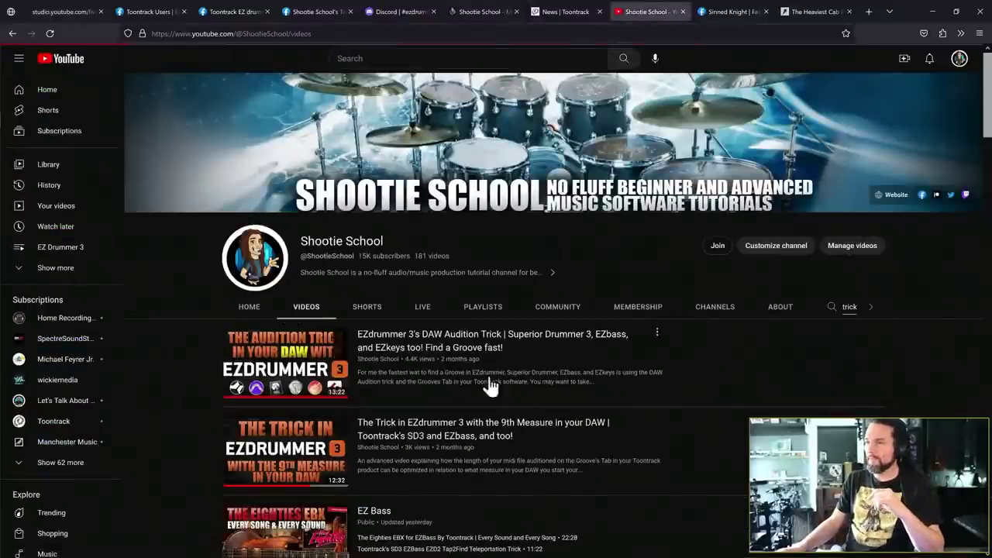
pyautogui.click(848, 308)
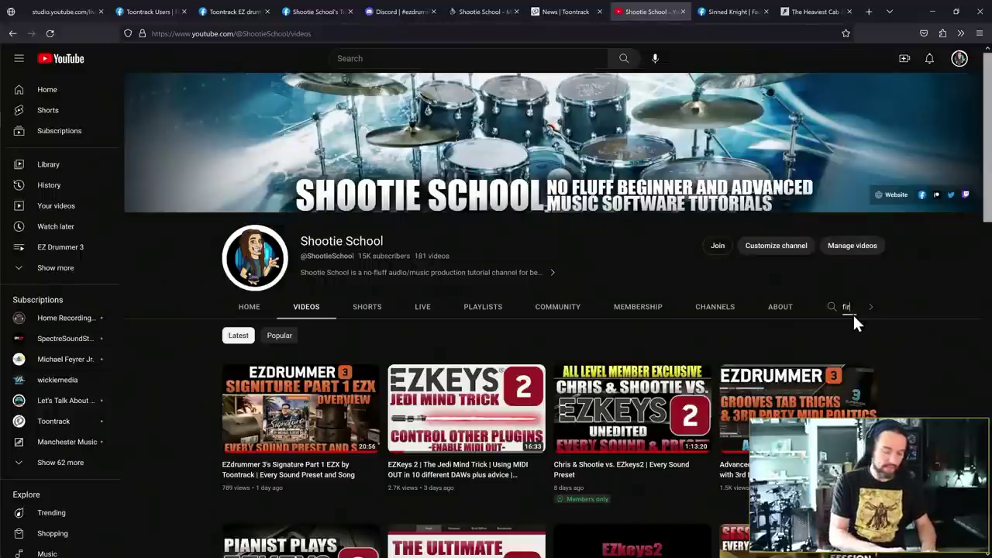
pyautogui.write('first')
pyautogui.press('Return')
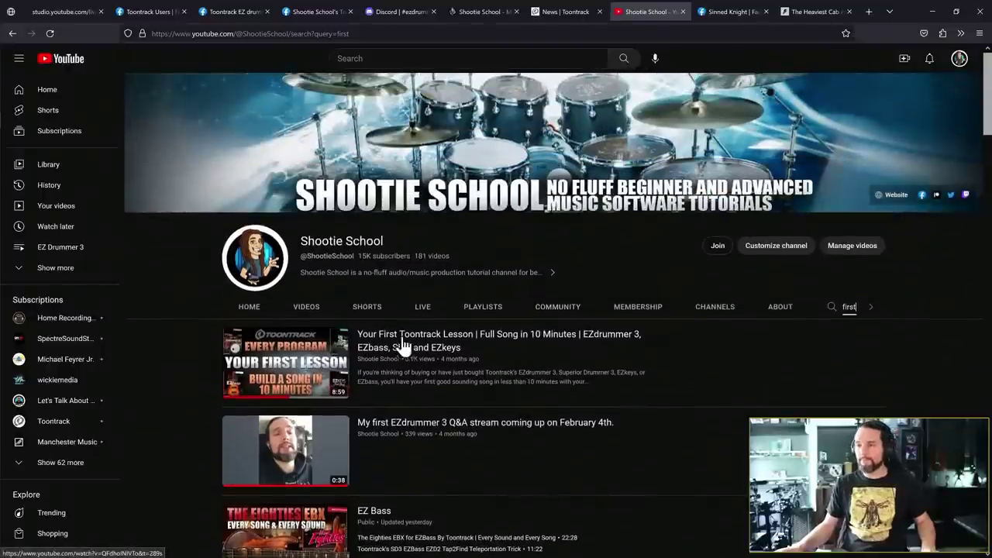
# Copy the link of the "Your First Toontrack Lesson" video and post it in the live chat preceded by "For Beginners:".
pyautogui.rightClick(428, 338)
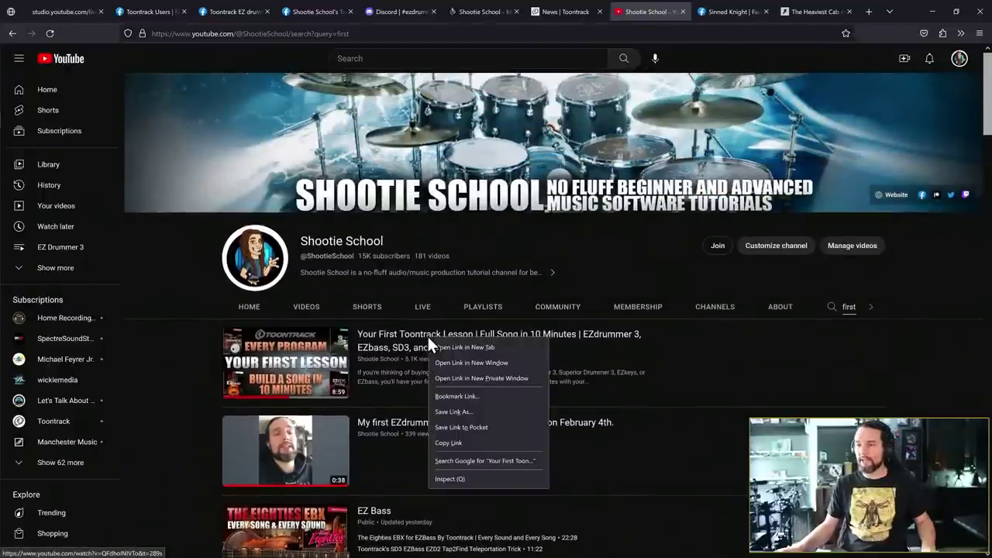
pyautogui.click(476, 442)
pyautogui.click(70, 11)
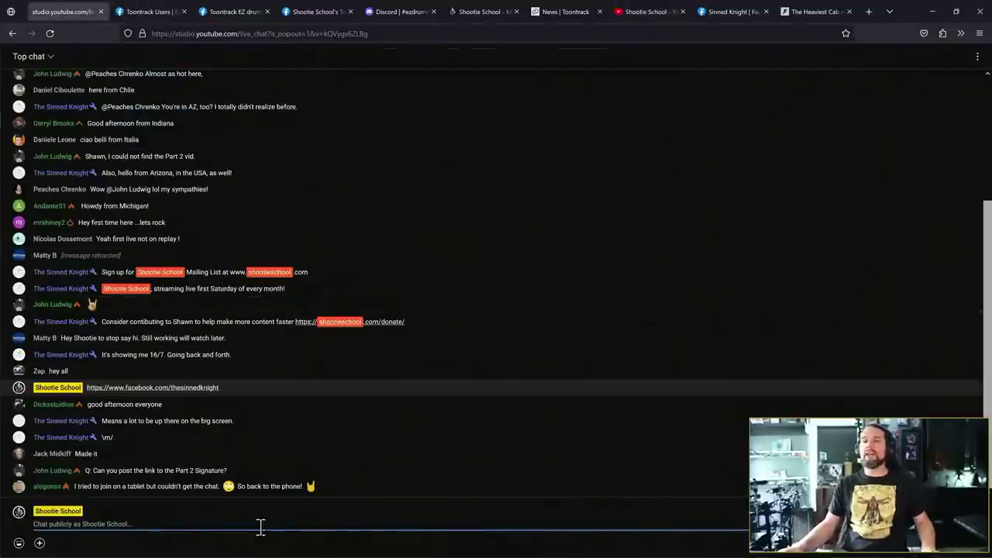
pyautogui.click(186, 526)
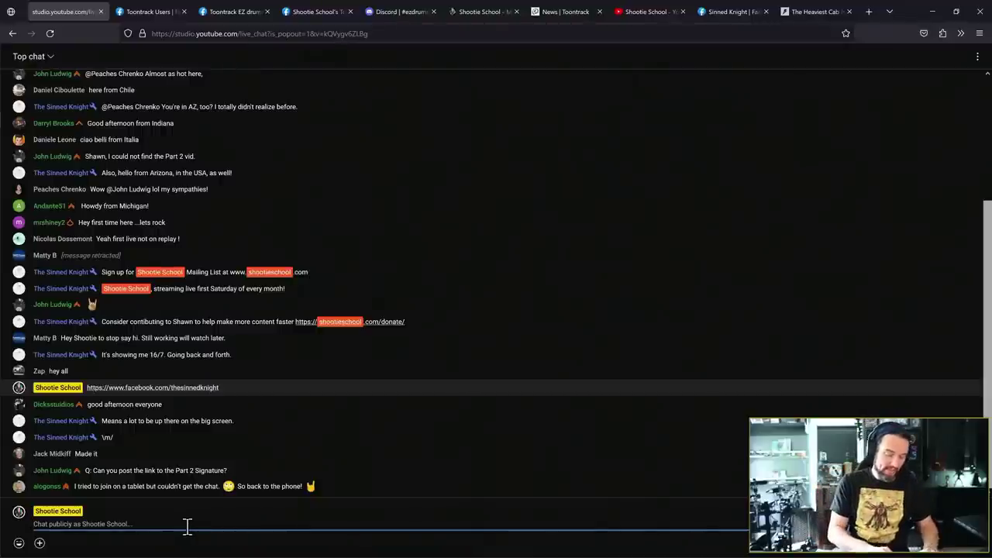
pyautogui.write('For Beginne')
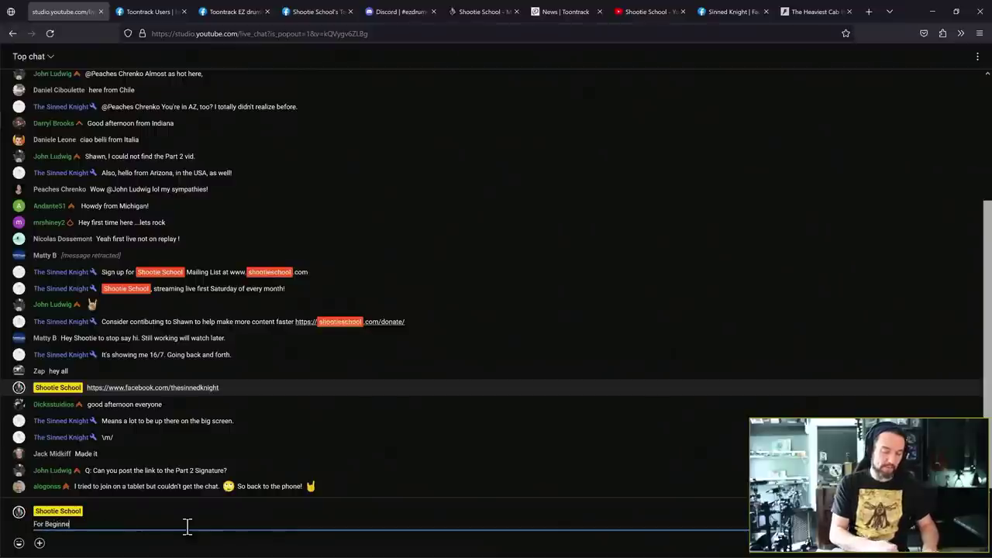
pyautogui.write('rs')
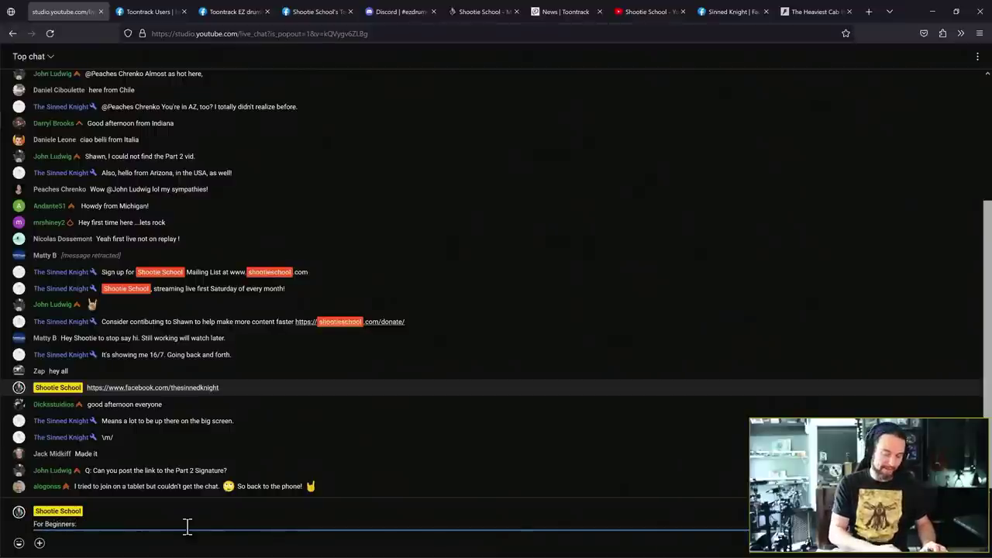
pyautogui.write(':')
pyautogui.hotkey('ctrl', 'v')
pyautogui.press('Return')
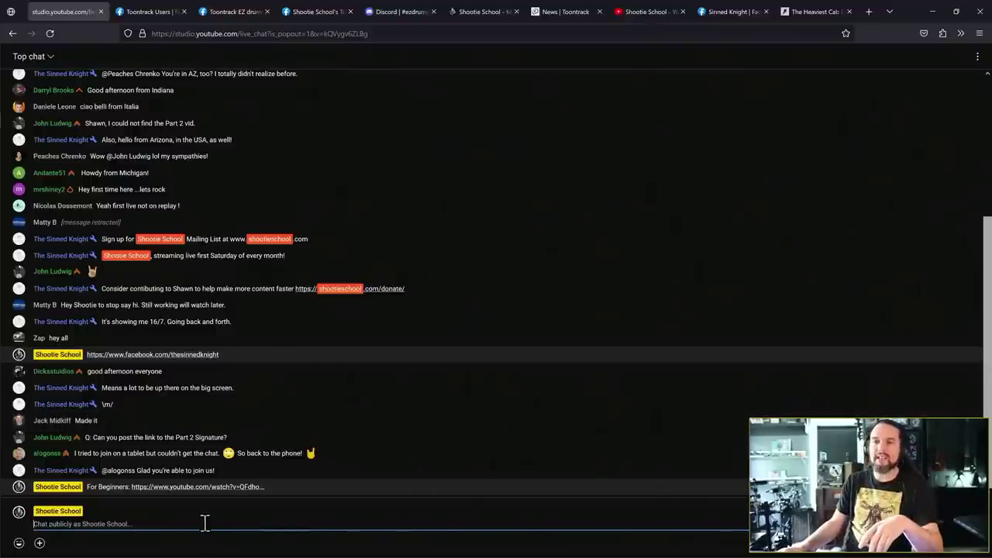
# Switch to REAPER and open the EZkeys 2 instrument window from track 3.
pyautogui.click(933, 11)
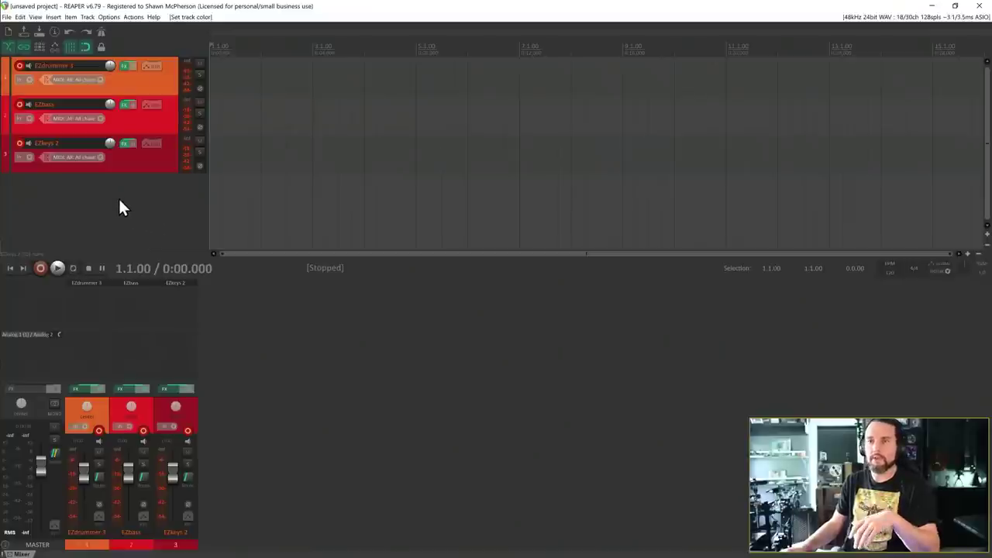
pyautogui.click(149, 165)
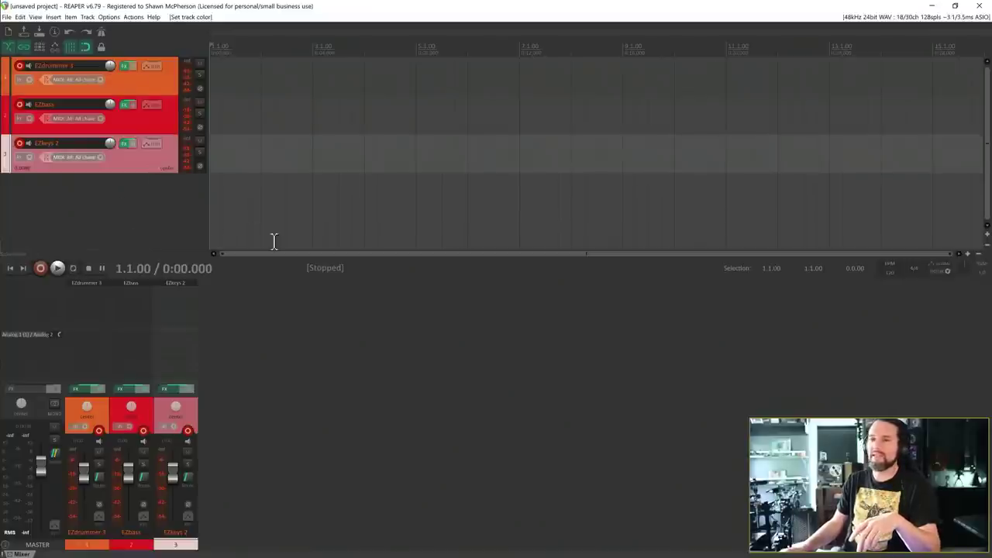
pyautogui.click(177, 284)
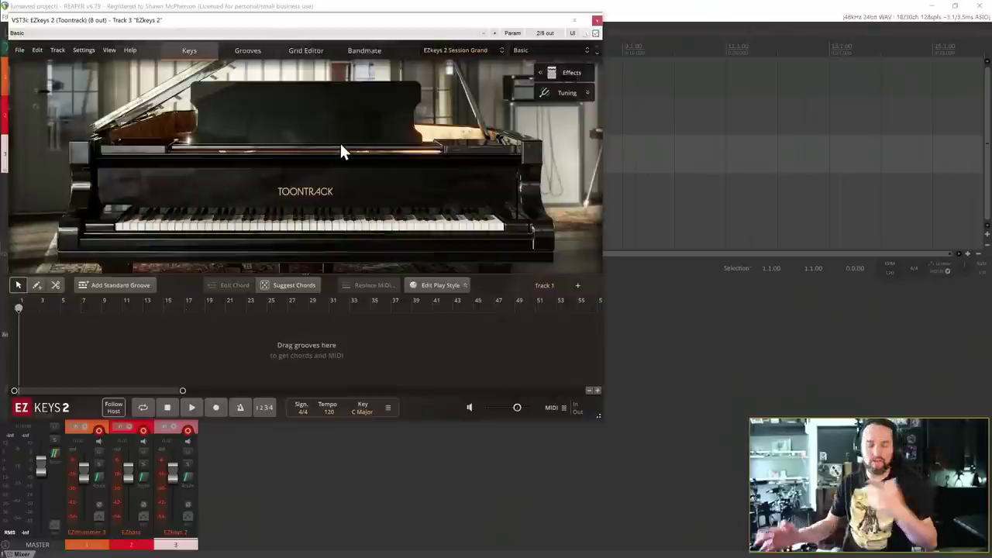
# Switch to Firefox, show the Toontrack news page and dismiss its newsletter sign-up popup.
pyautogui.hotkey('alt', 'Tab')
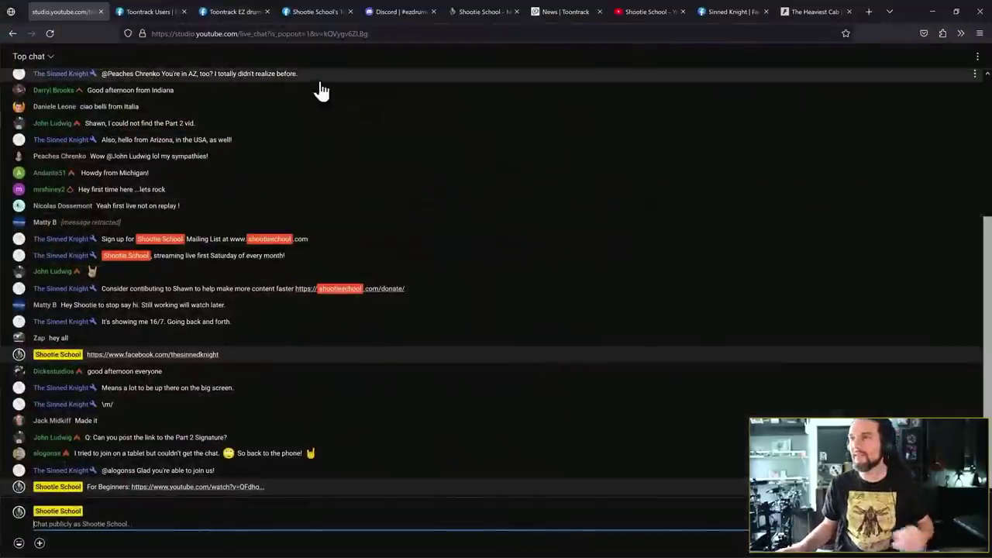
pyautogui.click(563, 12)
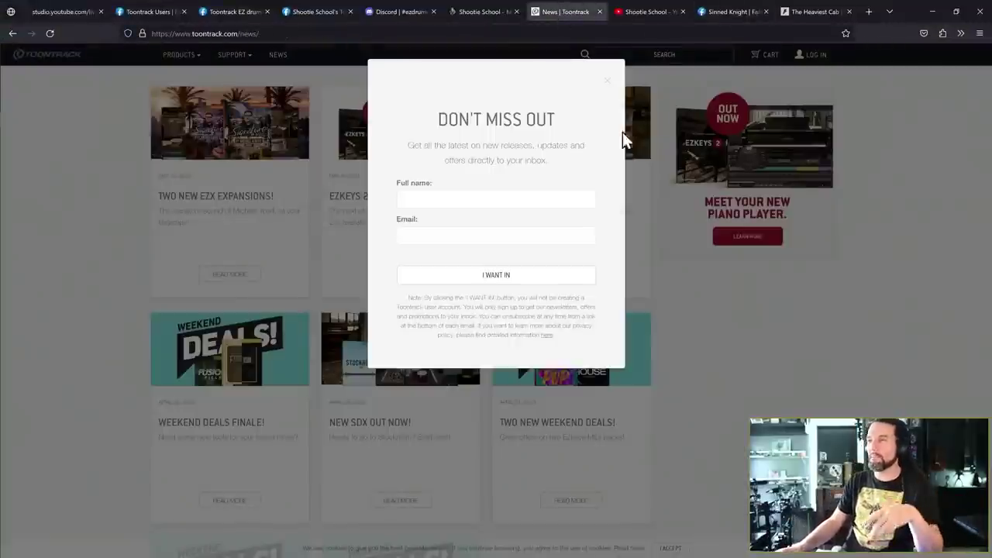
pyautogui.click(608, 81)
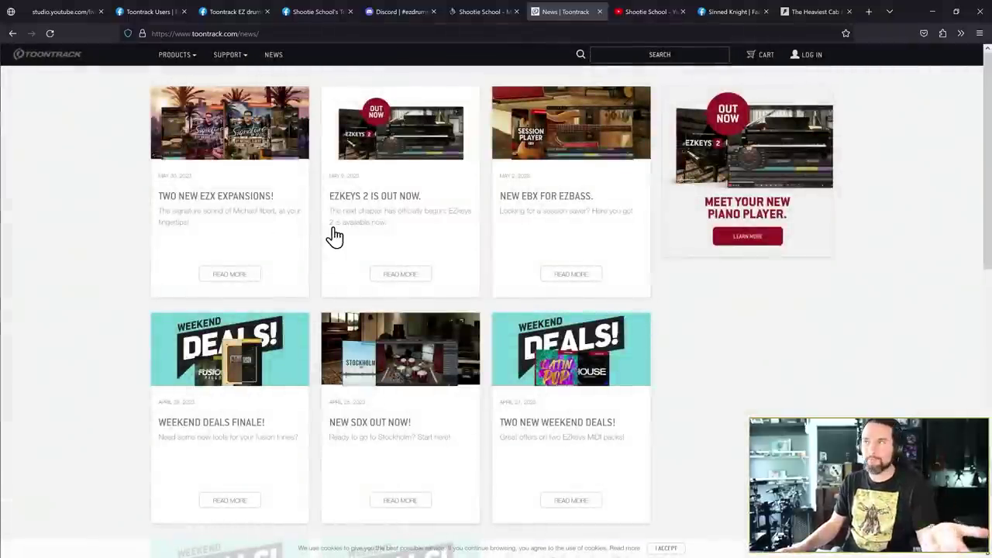
# Open the EZkeys 2 playlist from the Shootie School channel's playlists and copy its web address.
pyautogui.click(635, 12)
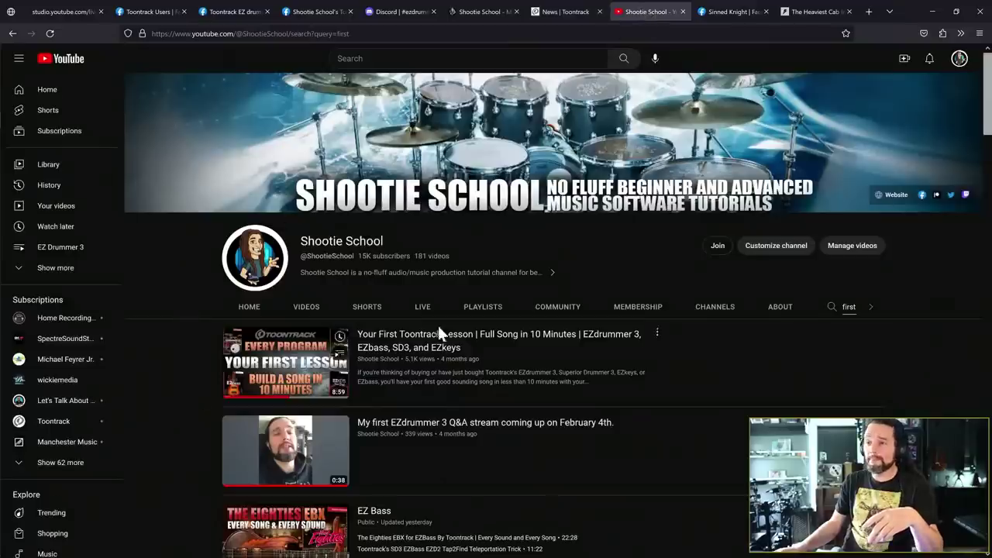
pyautogui.click(306, 307)
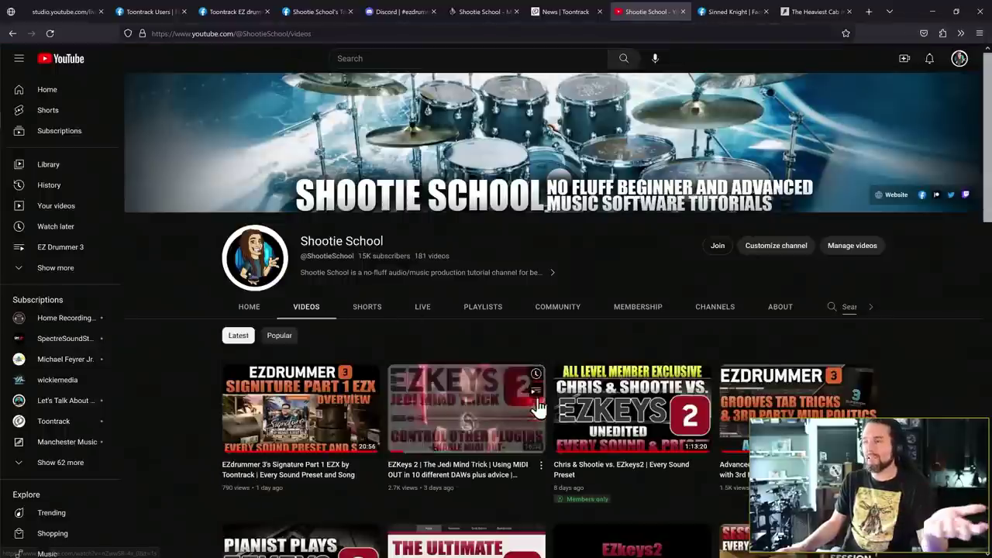
pyautogui.click(479, 311)
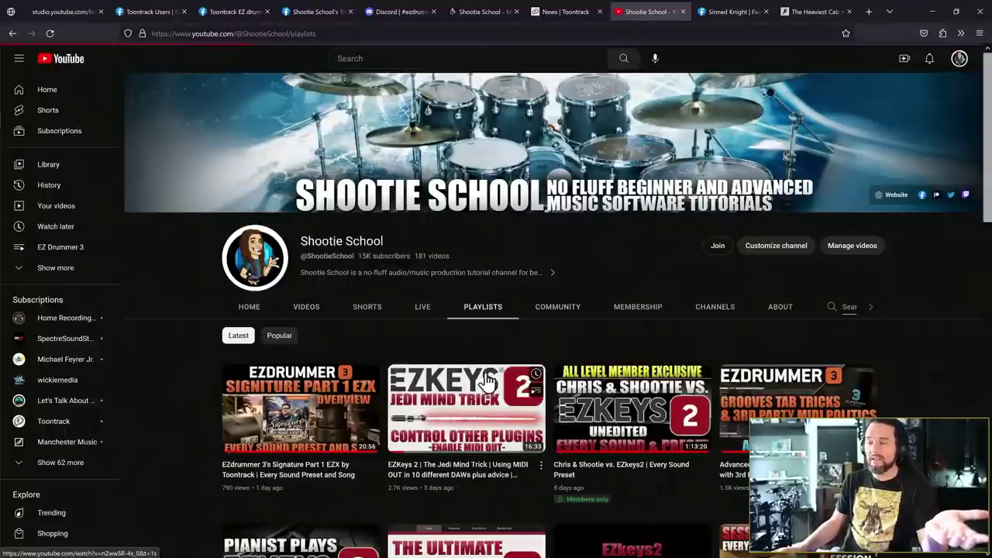
pyautogui.scroll(-2, 469, 388)
pyautogui.click(359, 373)
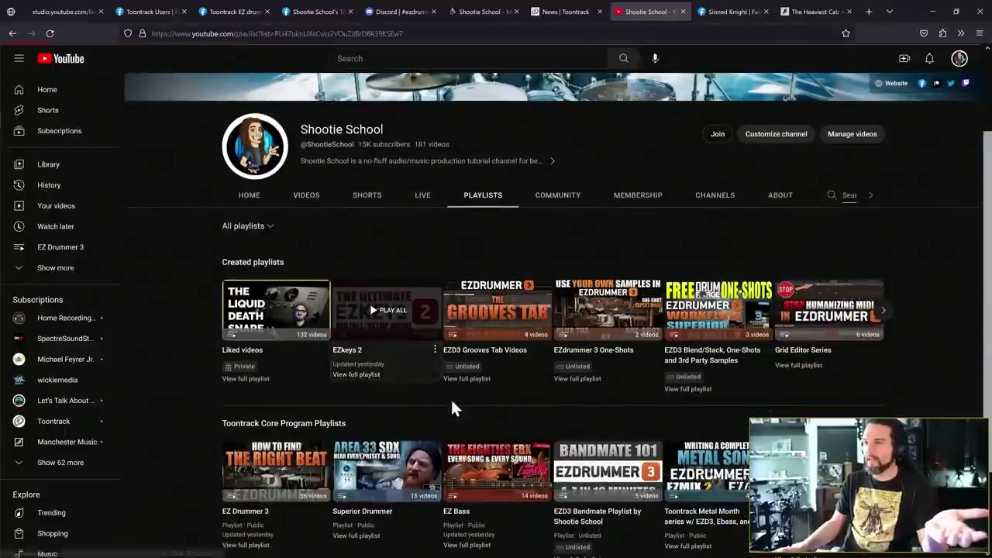
pyautogui.click(295, 34)
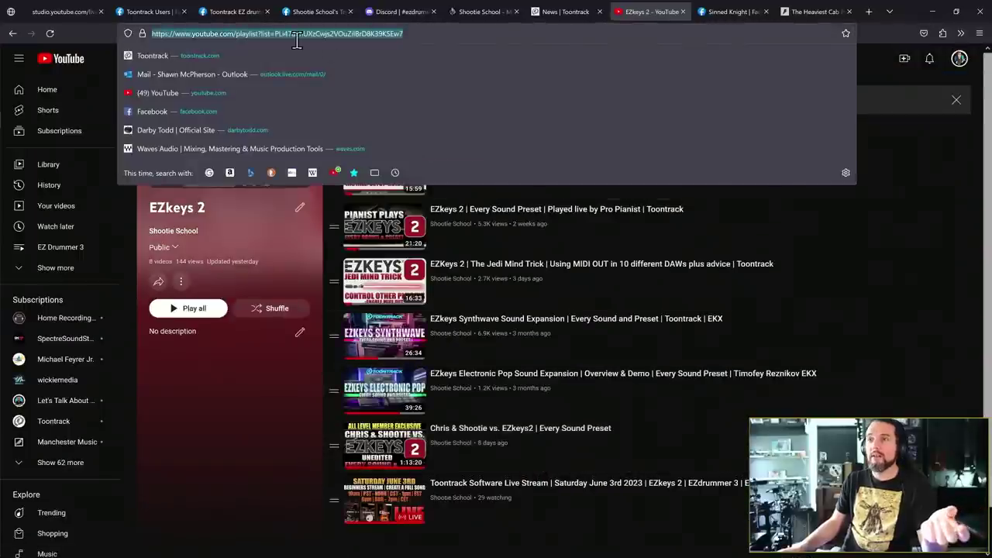
pyautogui.rightClick(301, 39)
pyautogui.click(324, 101)
# Post the copied playlist link in the live chat preceded by "EZKeys 2 Vids:".
pyautogui.click(68, 11)
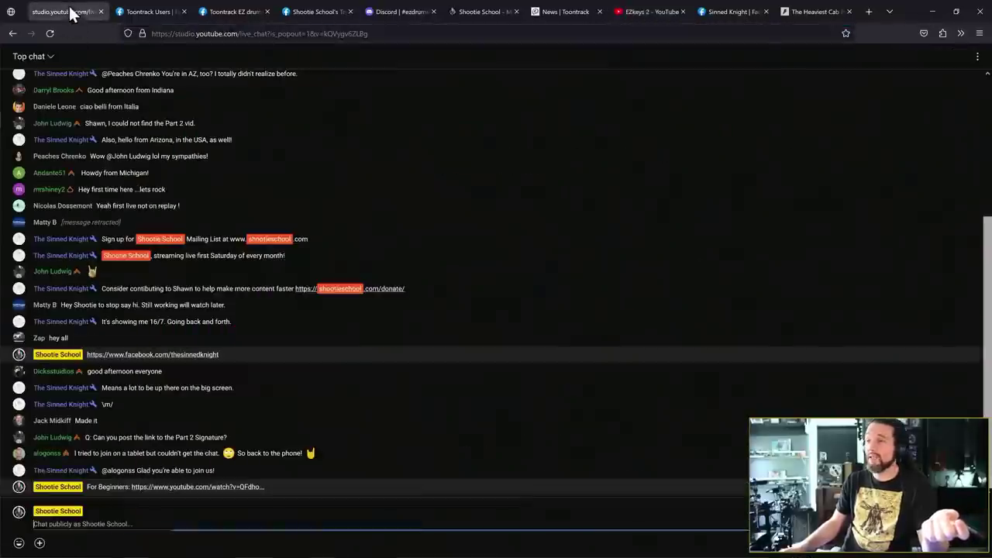
pyautogui.click(147, 522)
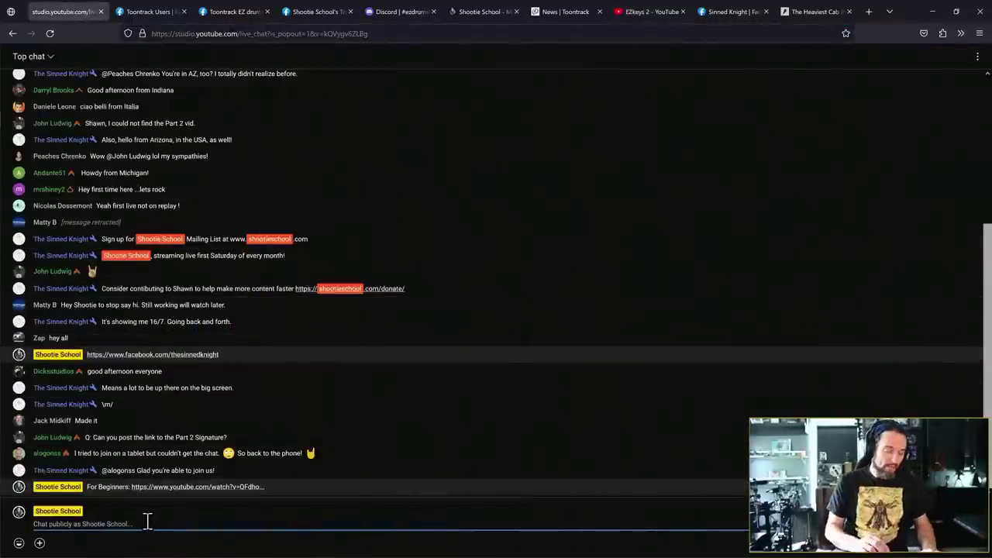
pyautogui.write('EZKeys 2 ')
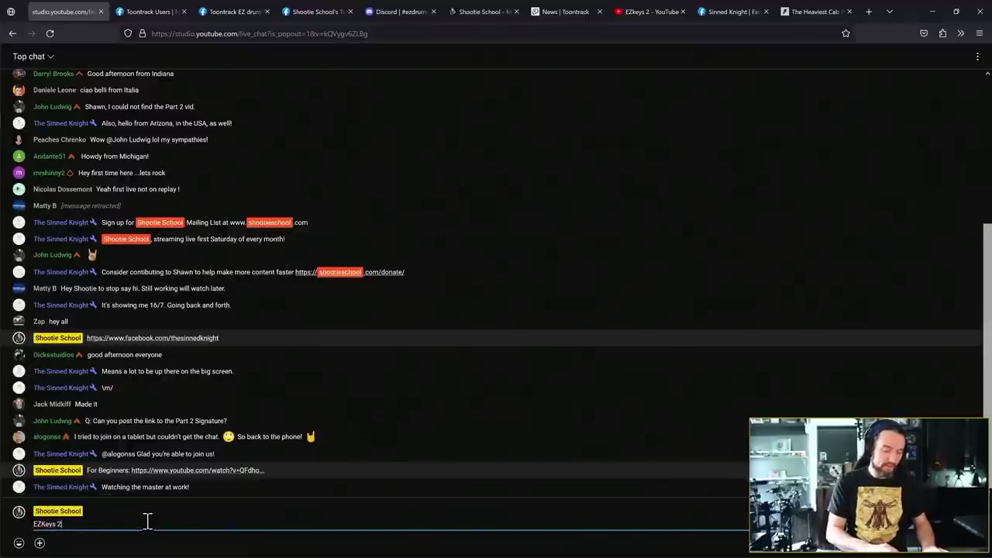
pyautogui.write('Vids:')
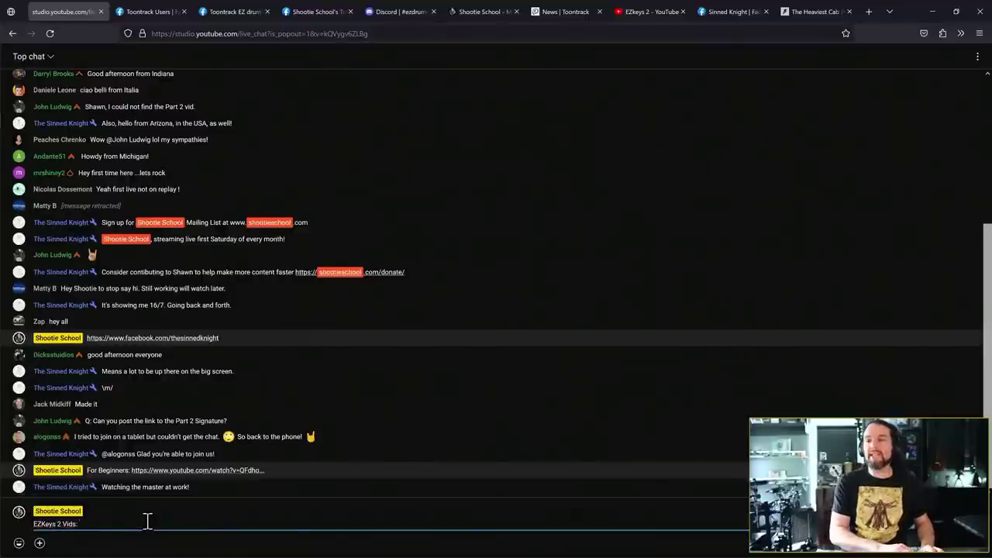
pyautogui.hotkey('ctrl', 'v')
pyautogui.hotkey('ctrl', 'b')
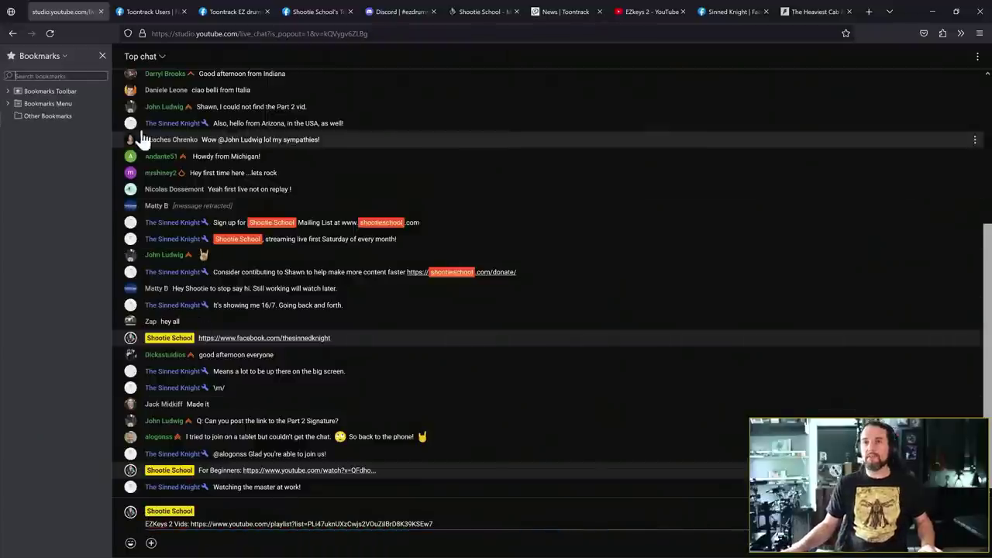
pyautogui.click(102, 57)
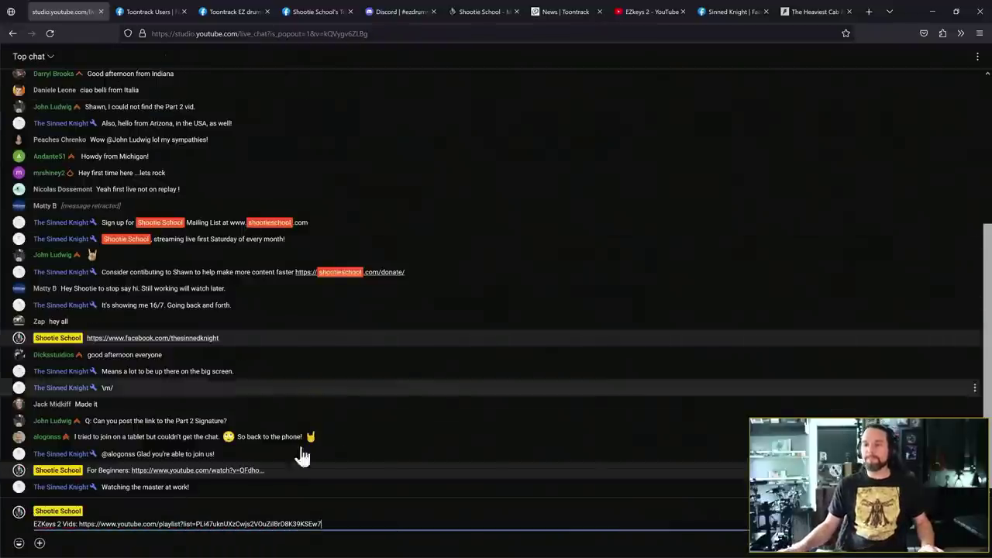
pyautogui.click(372, 524)
pyautogui.press('Return')
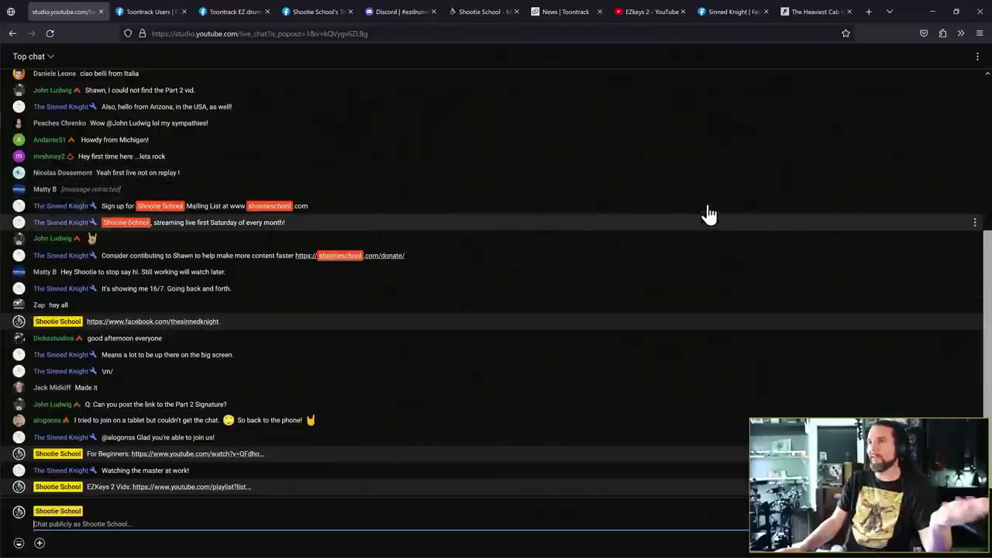
# Look over the Toontrack news page and the EZkeys 2 playlist on YouTube.
pyautogui.click(562, 12)
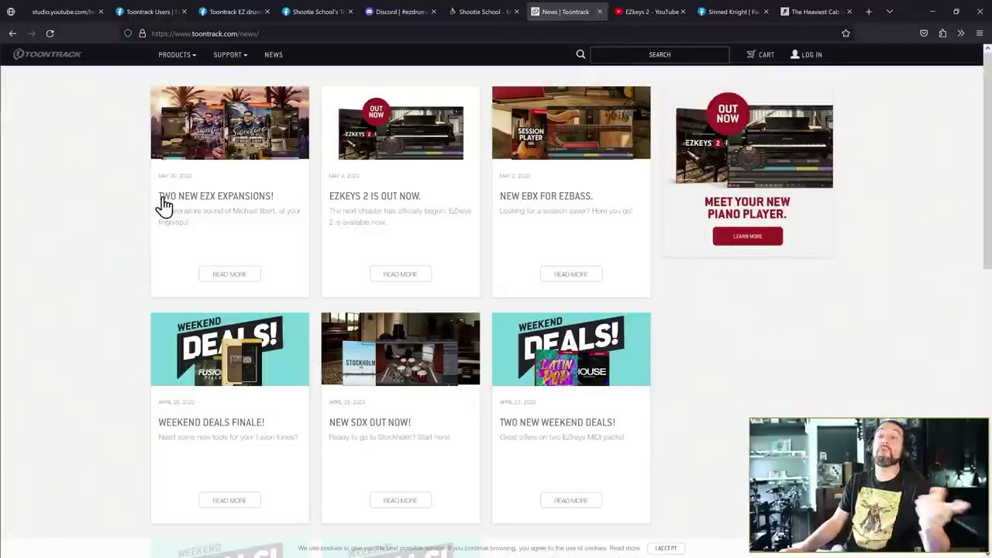
pyautogui.click(643, 14)
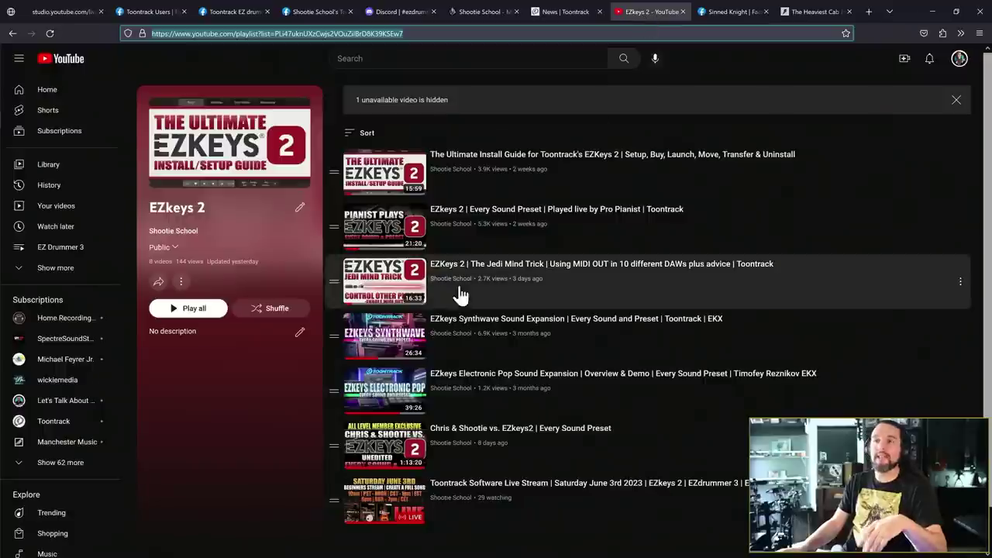
# Copy the link to the EZdrummer 3 Signature Part 1 EZX video from the Shootie School channel's videos.
pyautogui.click(827, 75)
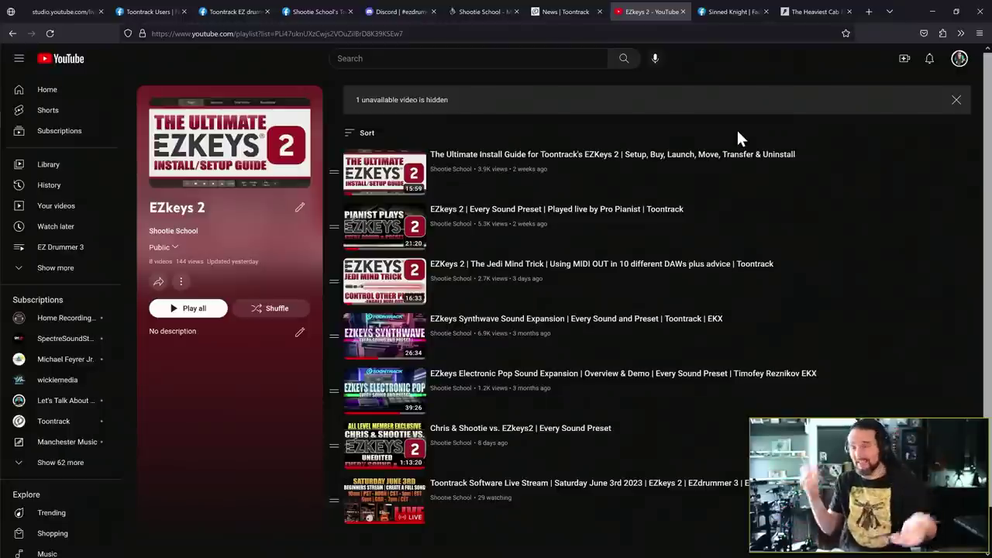
pyautogui.click(13, 33)
pyautogui.click(306, 198)
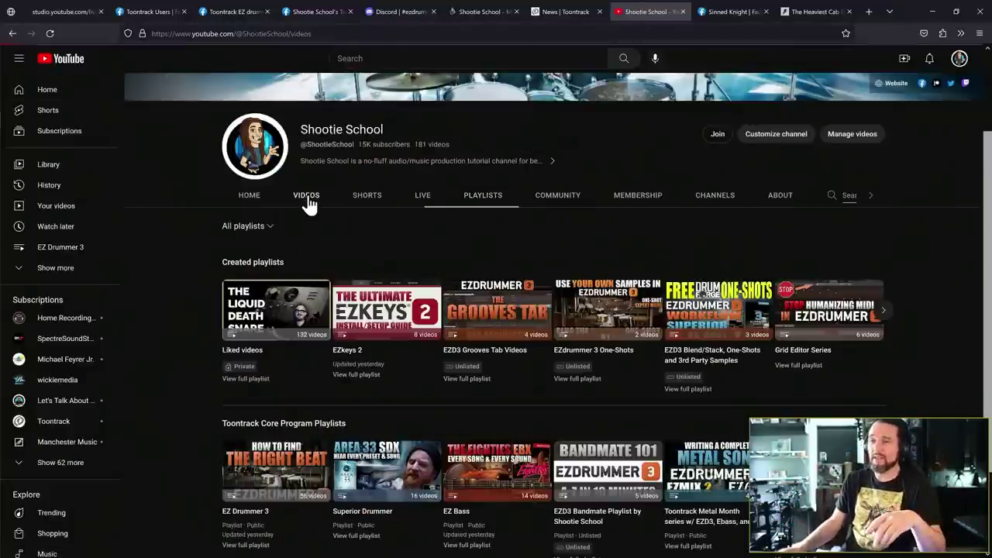
pyautogui.rightClick(290, 465)
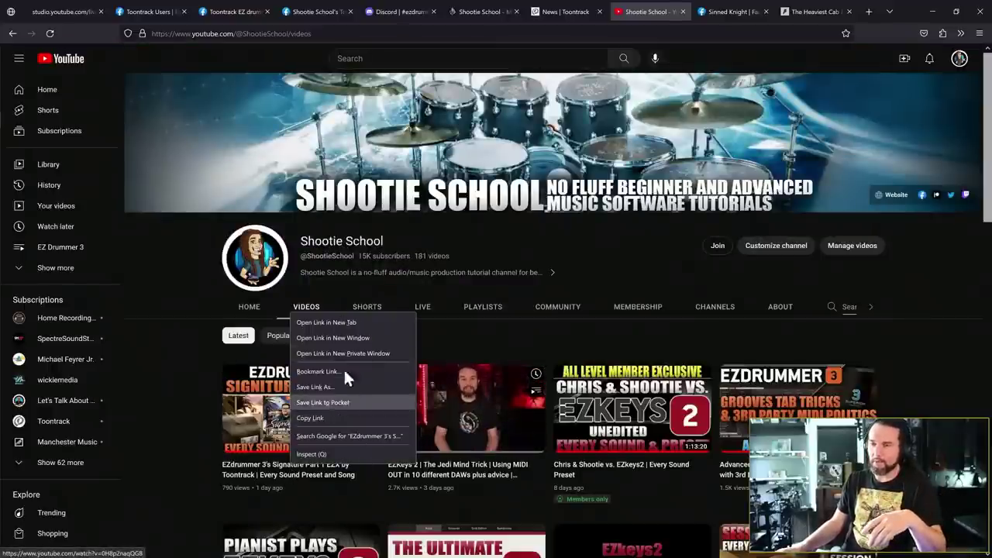
pyautogui.click(310, 418)
# Post the copied video link in the live chat preceded by "Signature Part 1 EZX:".
pyautogui.click(70, 11)
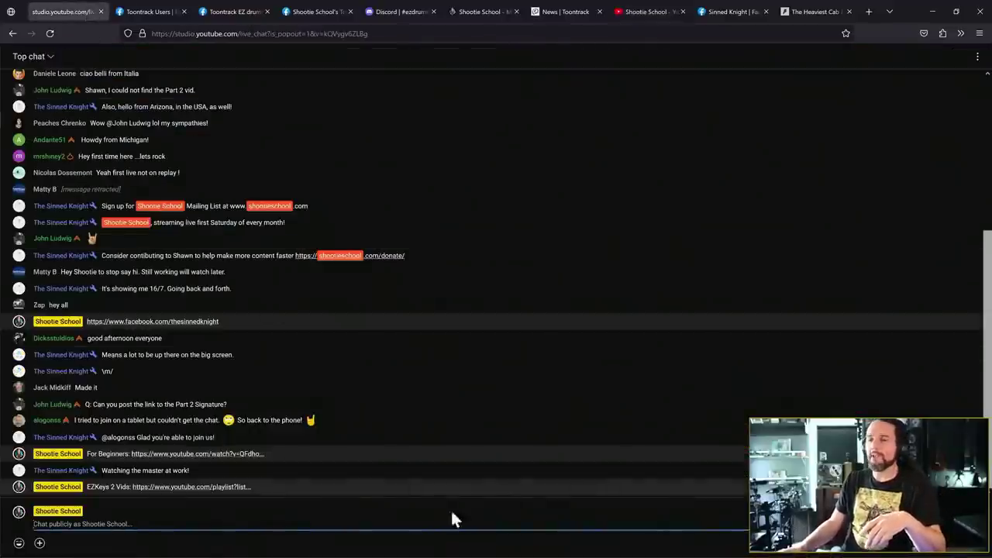
pyautogui.click(274, 525)
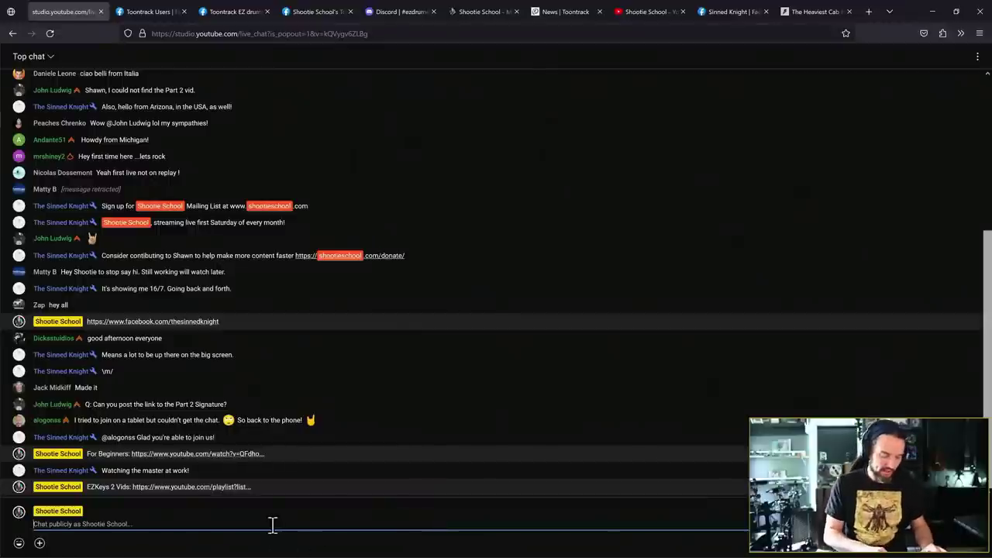
pyautogui.write('Signature')
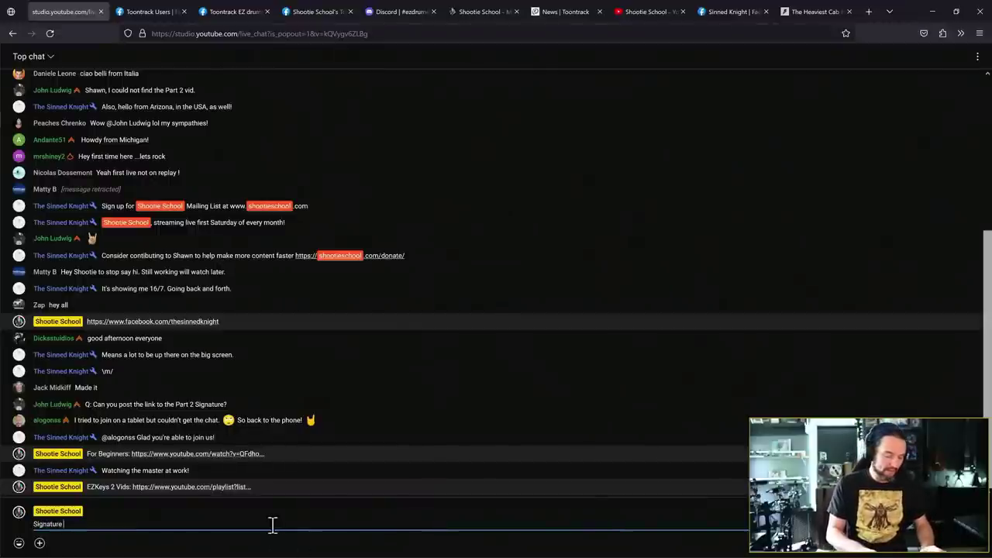
pyautogui.write(' Part')
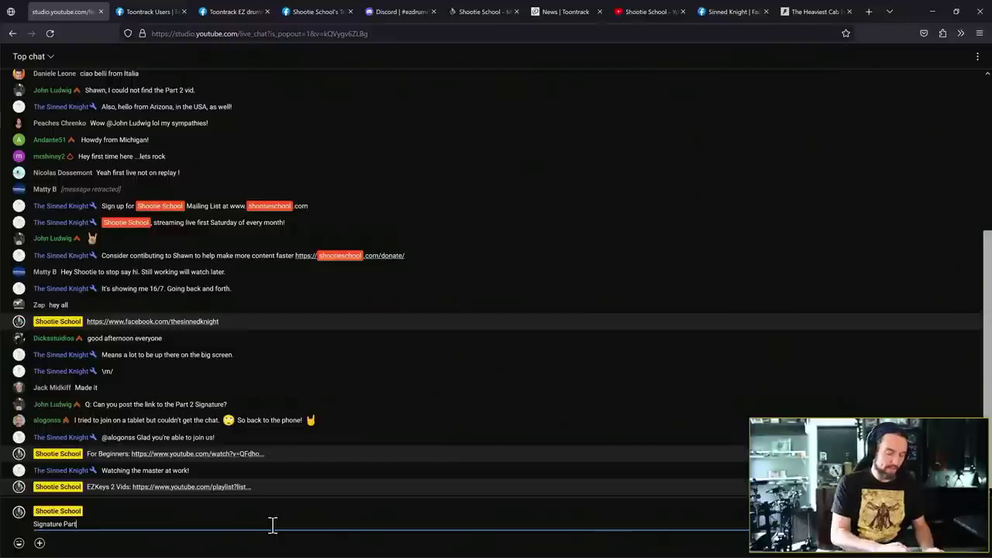
pyautogui.write(' 1 EZX')
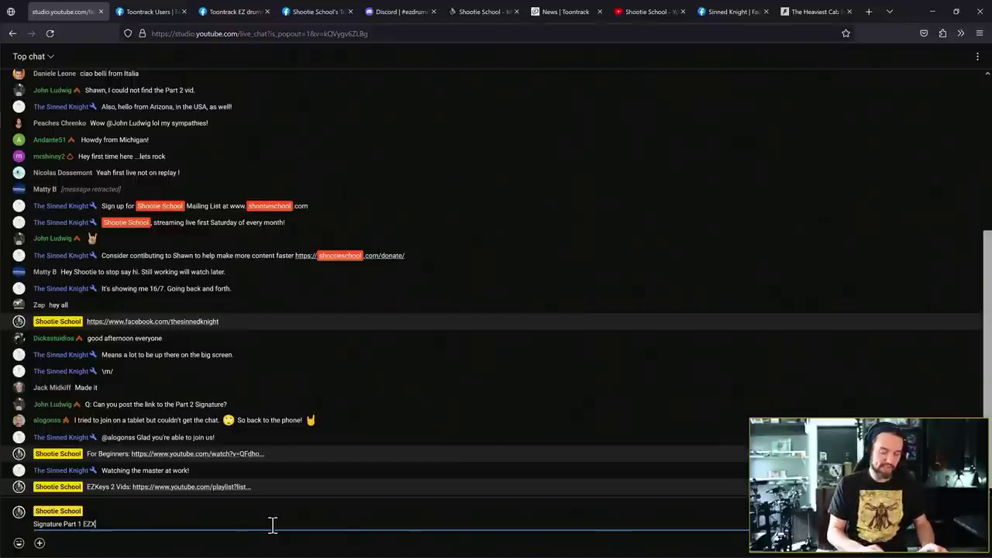
pyautogui.write(':')
pyautogui.hotkey('ctrl', 'v')
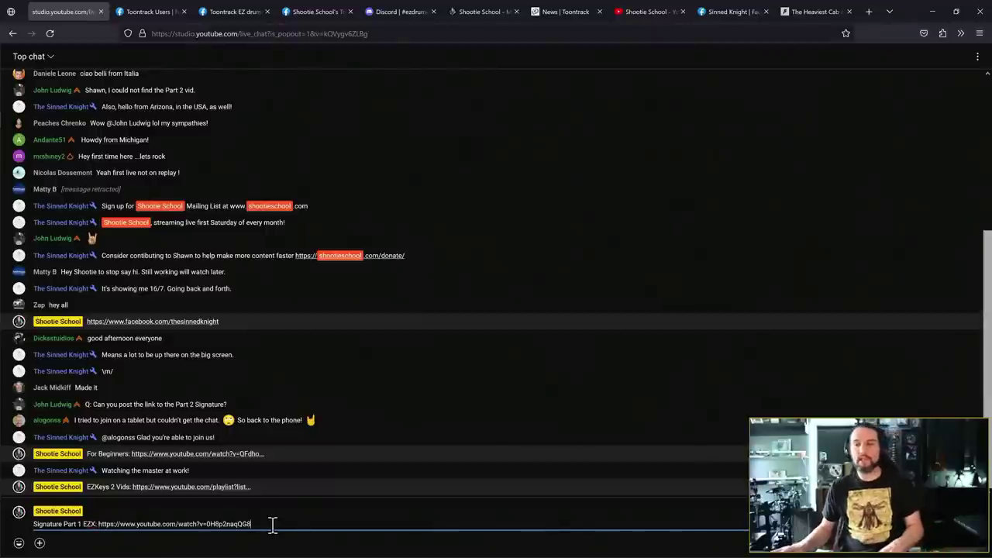
pyautogui.press('Return')
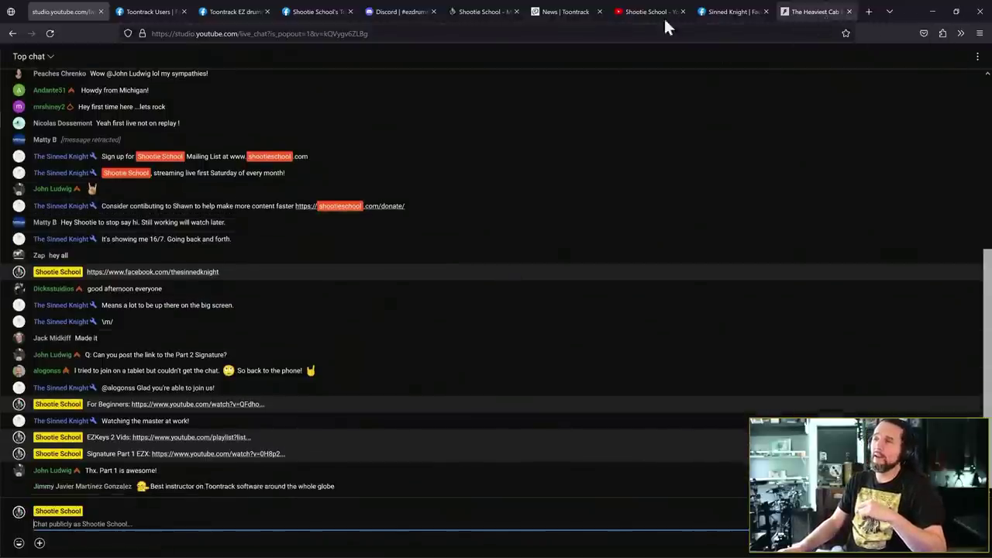
# Show the Toontrack news page briefly, switch to REAPER and enlarge the EZkeys 2 plugin window to nearly full screen width.
pyautogui.click(558, 13)
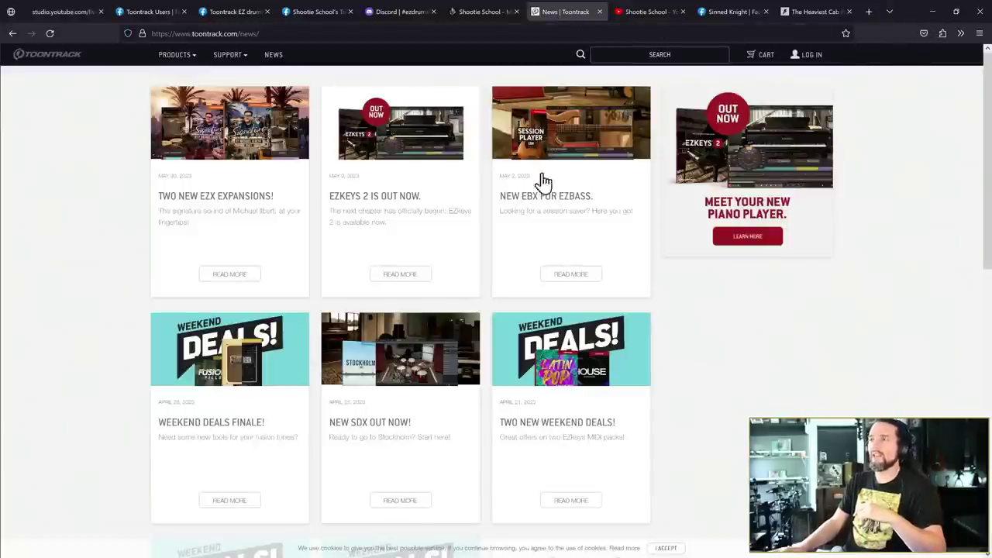
pyautogui.click(931, 13)
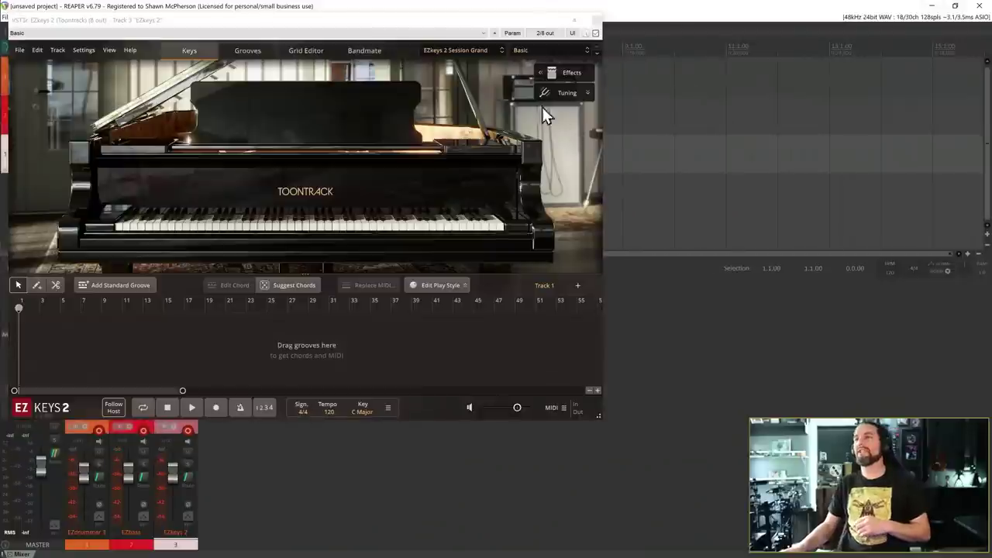
pyautogui.moveTo(433, 27); pyautogui.dragTo(449, 77)
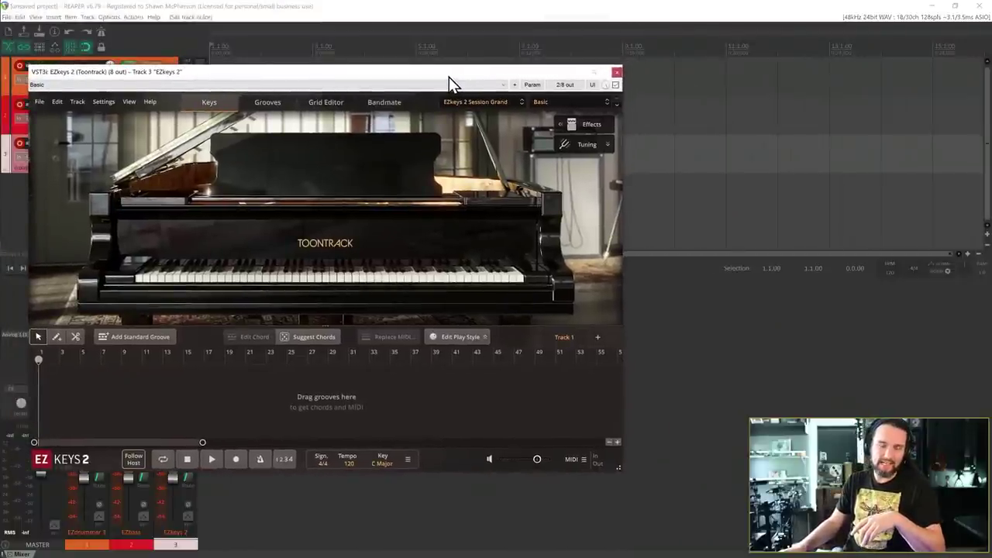
pyautogui.moveTo(449, 76); pyautogui.dragTo(423, 77)
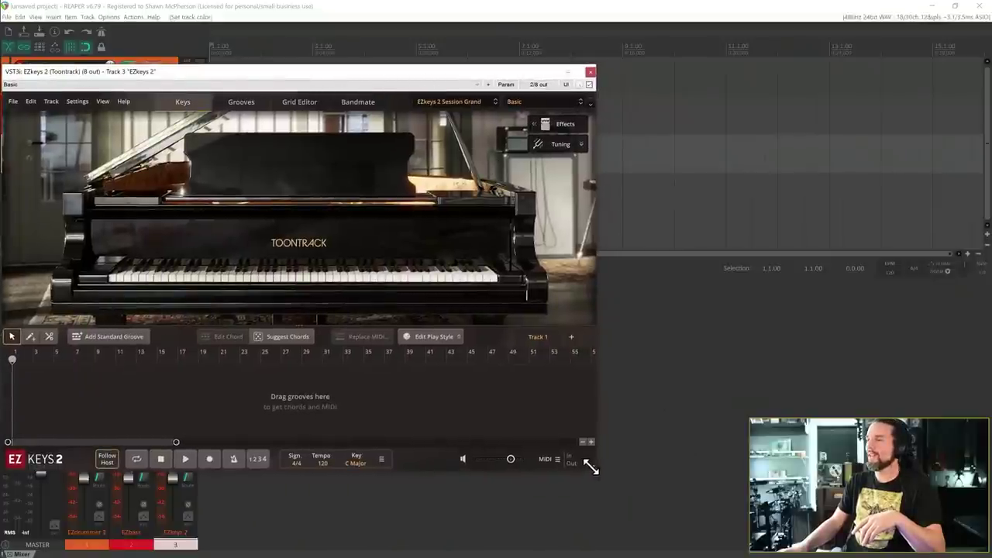
pyautogui.moveTo(590, 466); pyautogui.dragTo(897, 511)
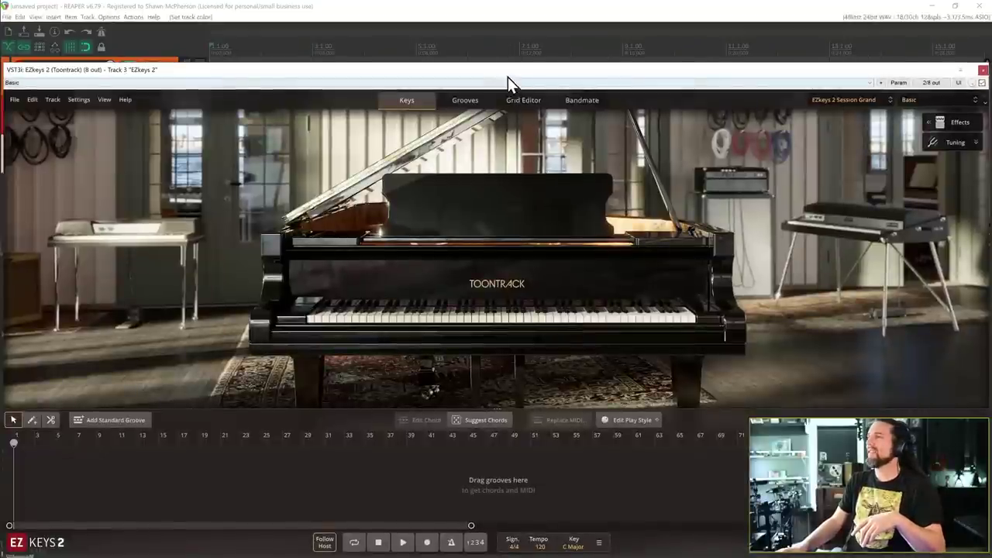
pyautogui.moveTo(508, 74); pyautogui.dragTo(507, 75)
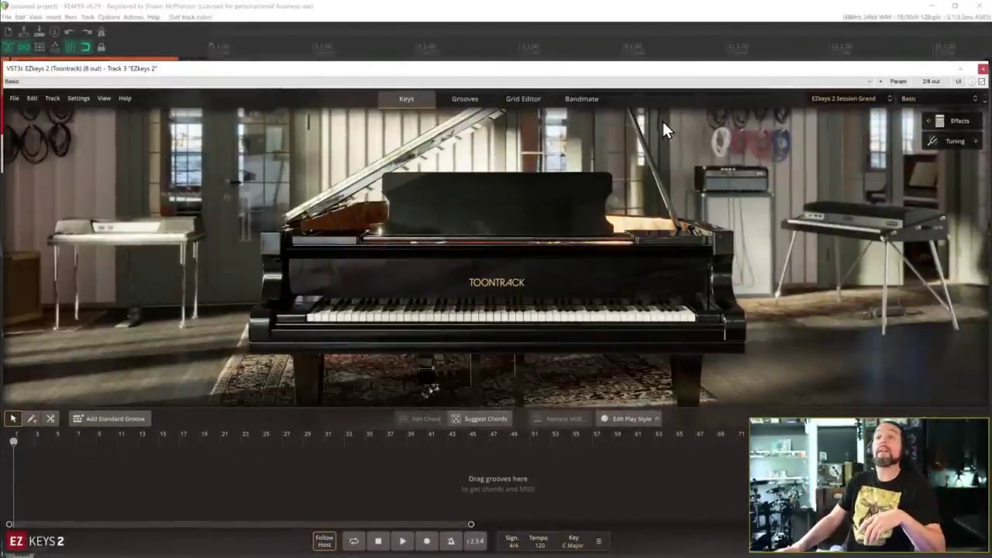
# Look at the EZkeys 2 groove browser, close the plugin window and reselect the EZkeys 2 track.
pyautogui.click(473, 106)
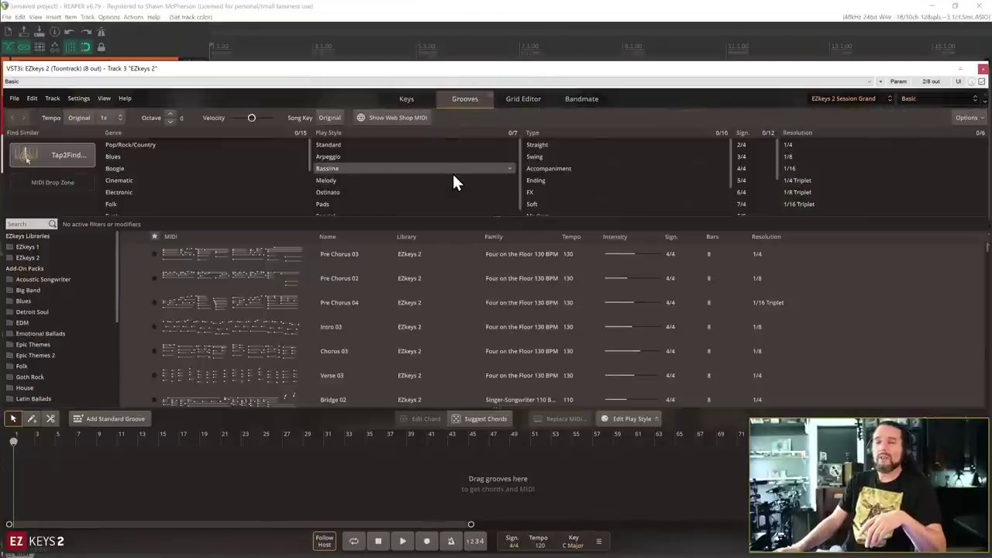
pyautogui.click(983, 68)
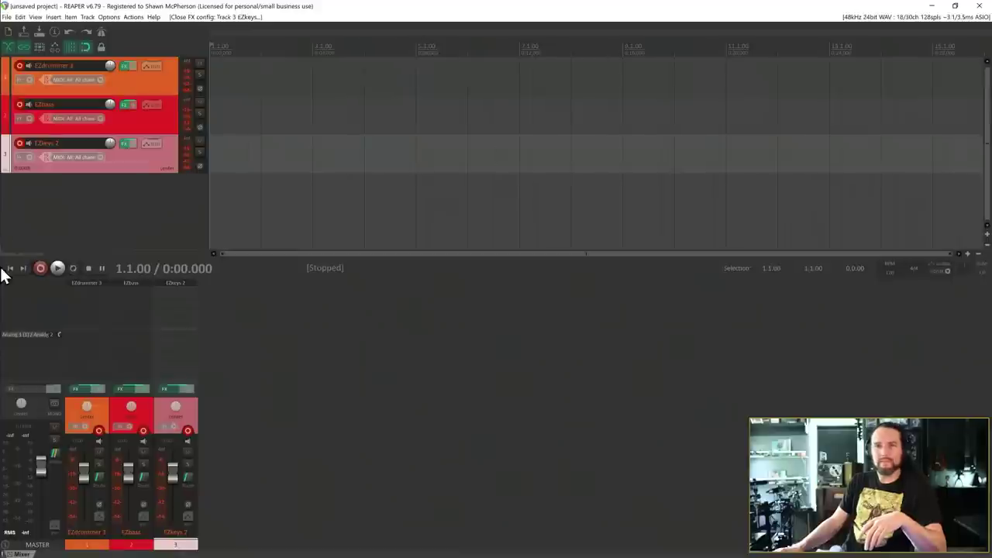
pyautogui.click(132, 243)
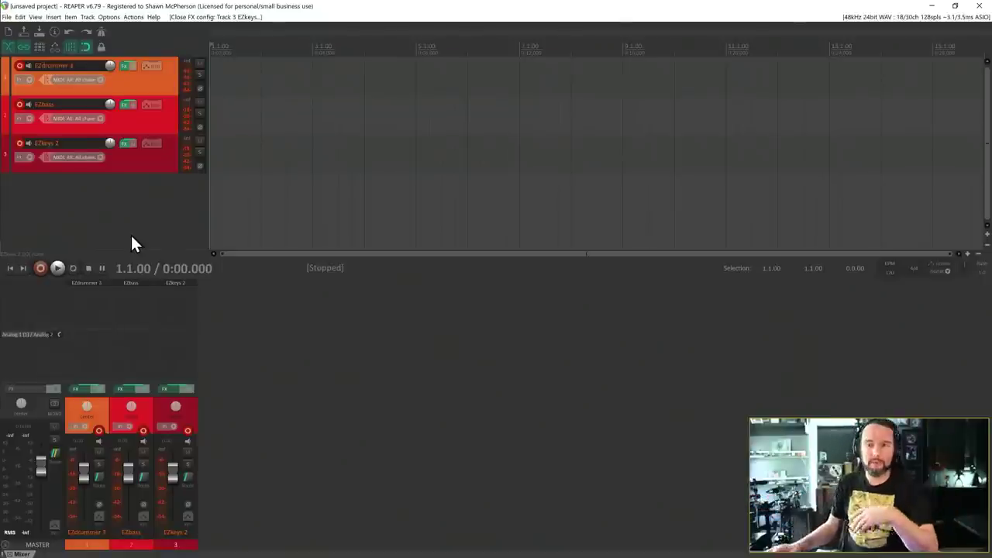
pyautogui.click(138, 171)
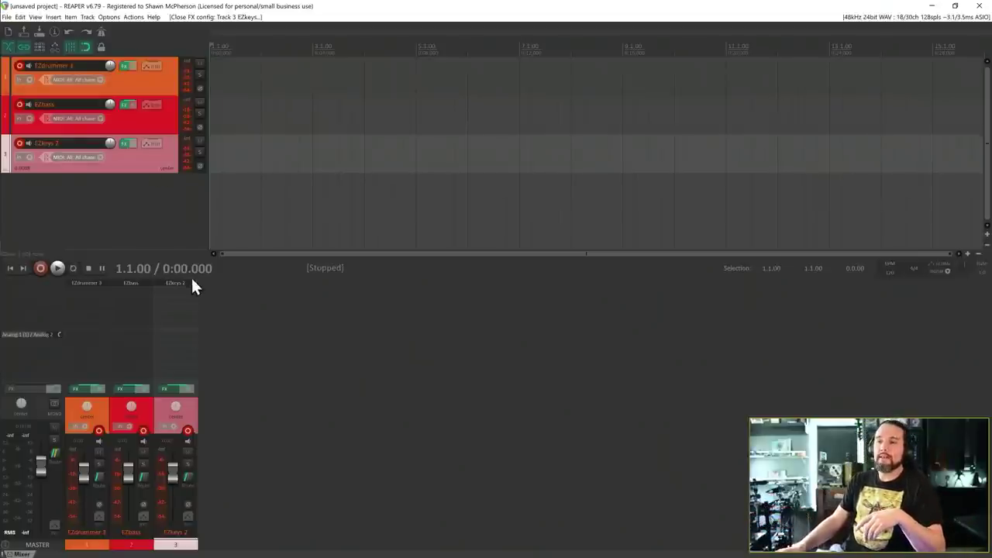
# Reopen the EZkeys 2 plugin and limit its groove browser to the EZkeys 2 library.
pyautogui.press('f')
pyautogui.click(408, 98)
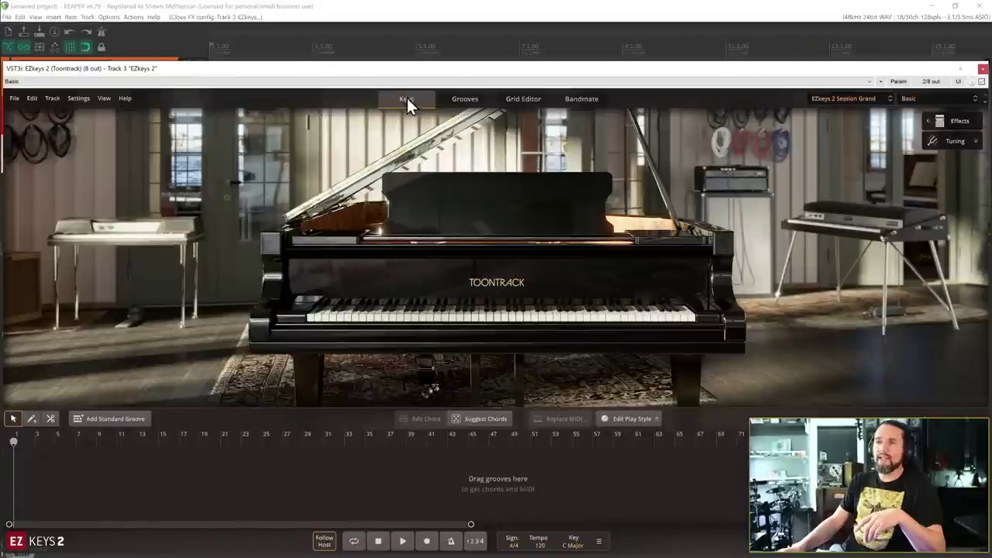
pyautogui.click(465, 100)
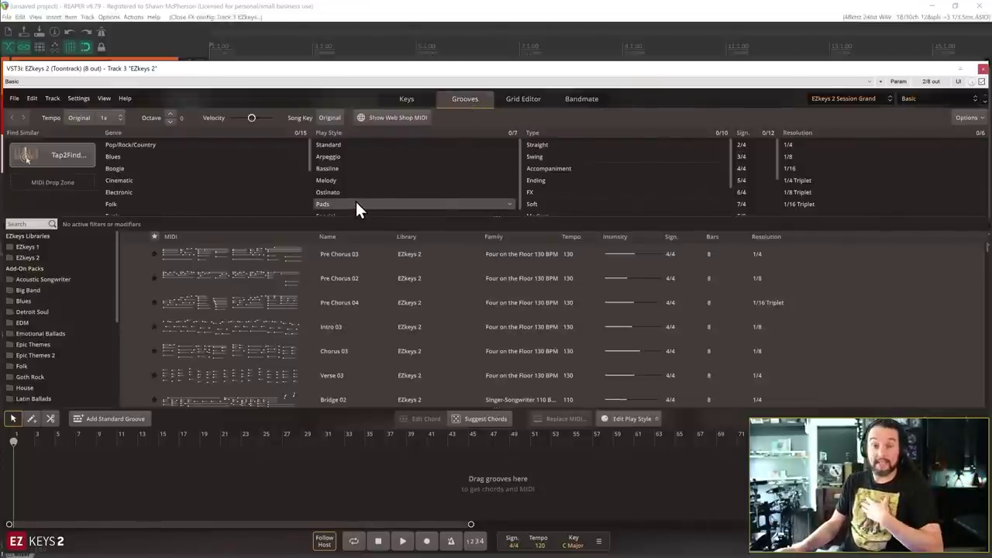
pyautogui.click(37, 256)
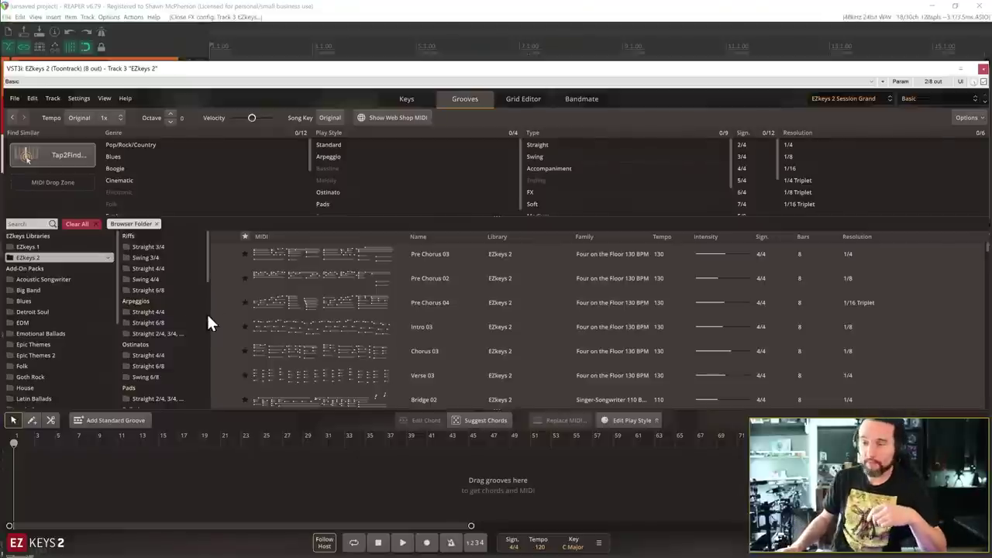
# Browse the EZkeys 2 library's groove categories and open the Straight 4/4 folder under Ballads.
pyautogui.moveTo(208, 259)
pyautogui.mouseDown()
pyautogui.moveTo(208, 276)
pyautogui.moveTo(205, 245)
pyautogui.mouseUp()
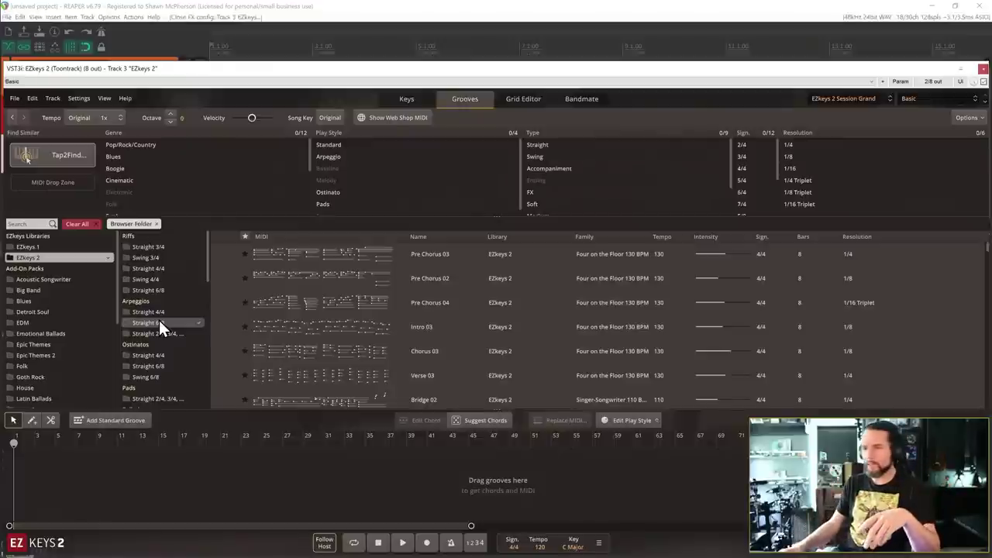
pyautogui.scroll(-1, 159, 320)
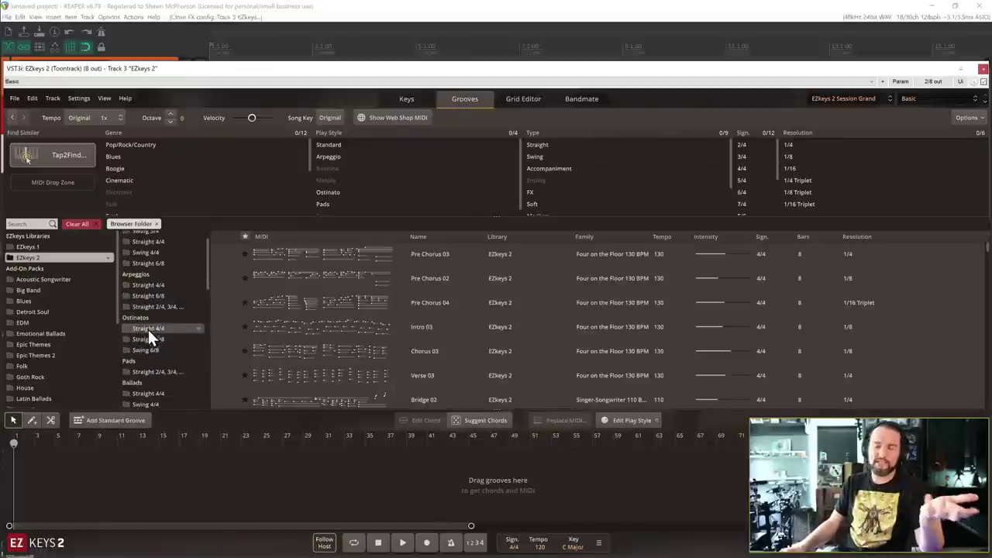
pyautogui.scroll(-1, 155, 325)
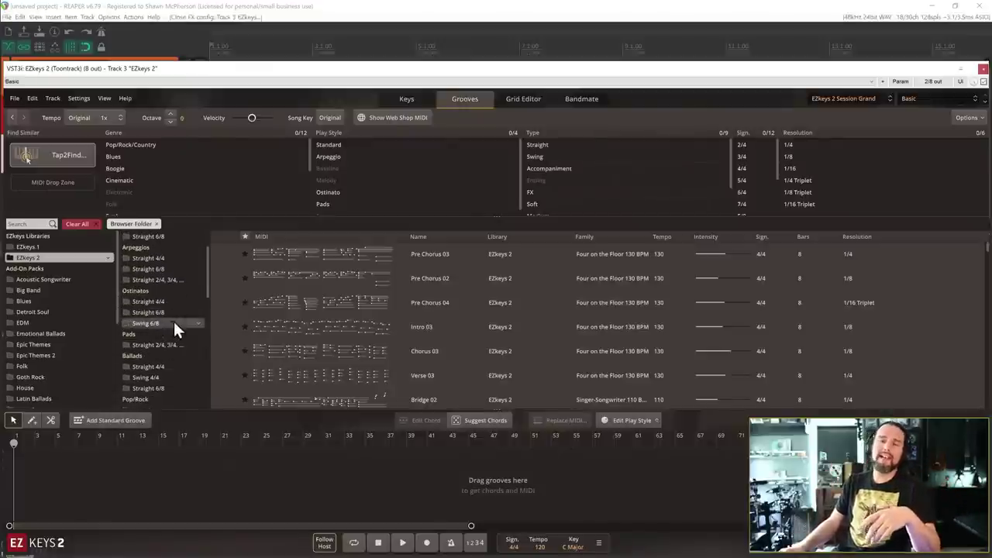
pyautogui.scroll(-1, 174, 324)
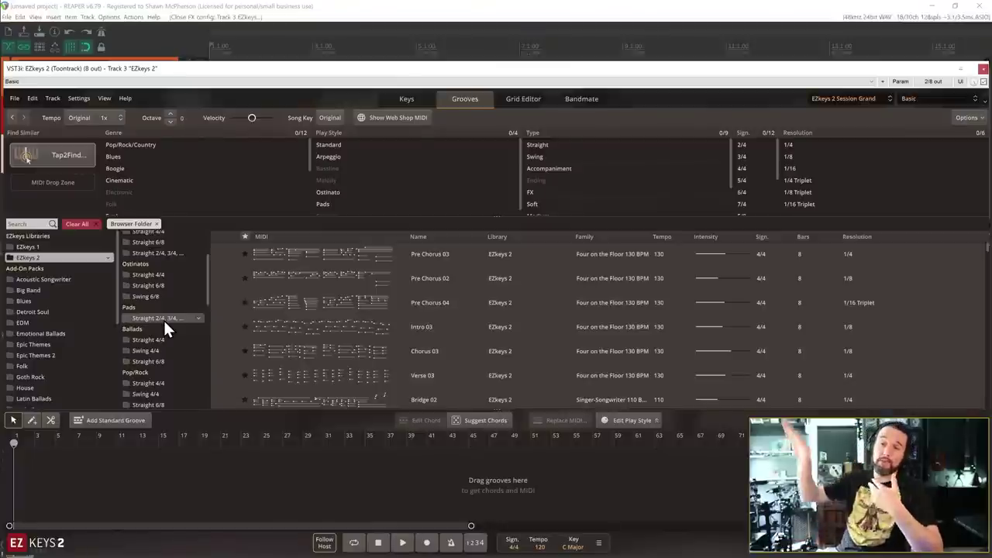
pyautogui.scroll(-1, 172, 318)
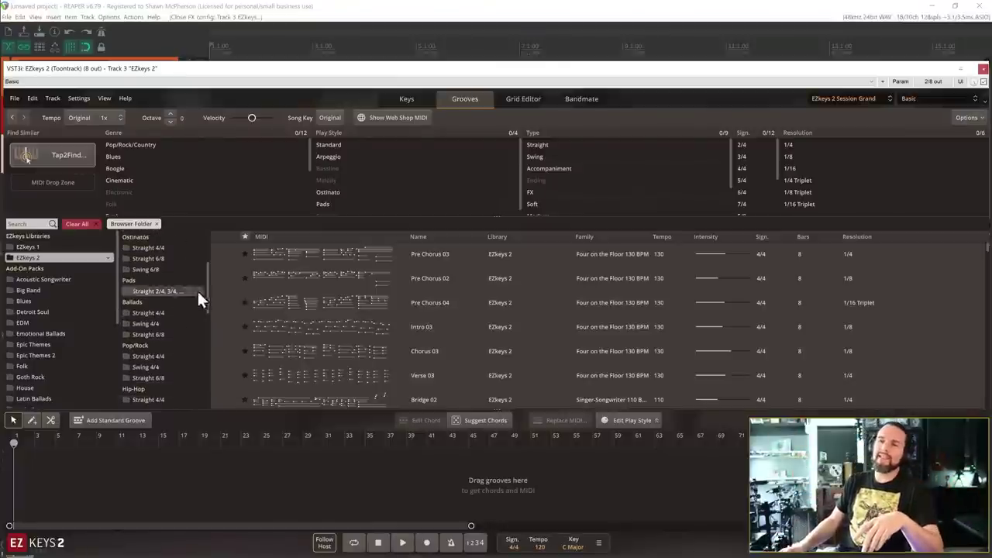
pyautogui.moveTo(208, 270); pyautogui.dragTo(205, 287)
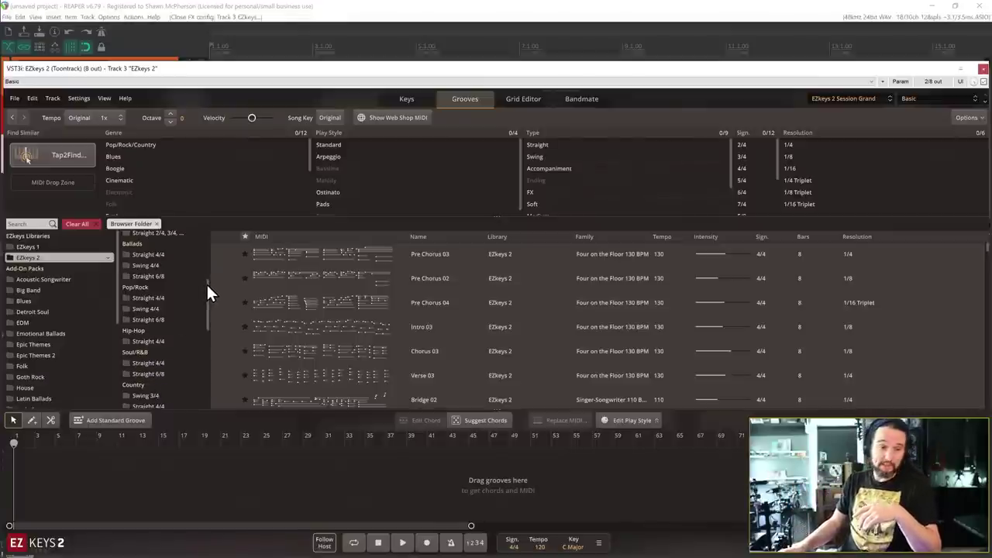
pyautogui.moveTo(206, 282); pyautogui.dragTo(210, 280)
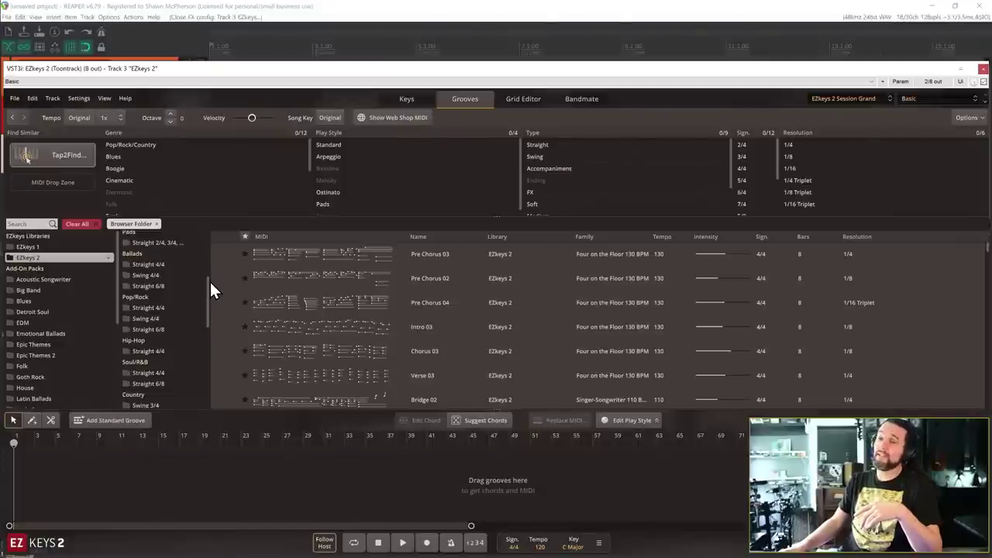
pyautogui.moveTo(209, 282); pyautogui.dragTo(205, 279)
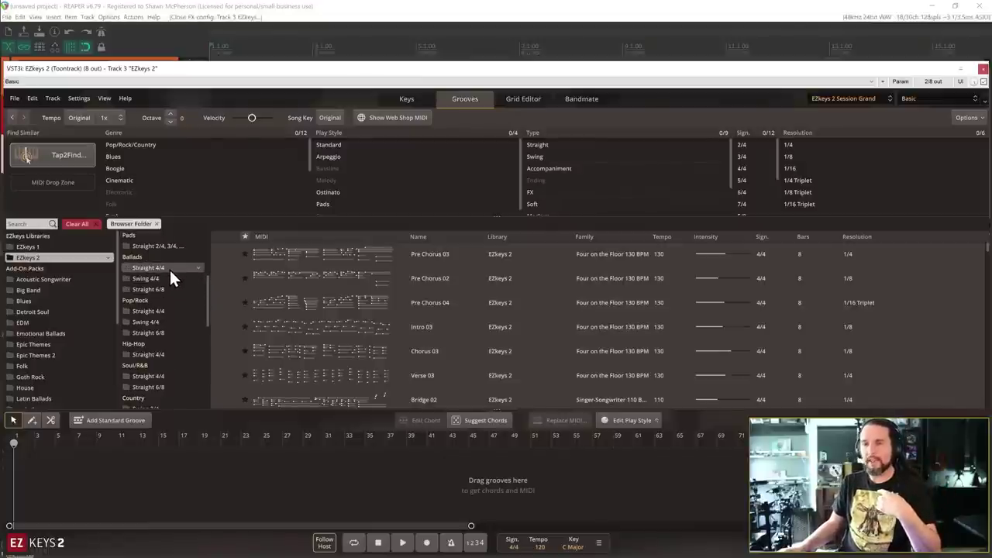
pyautogui.click(169, 267)
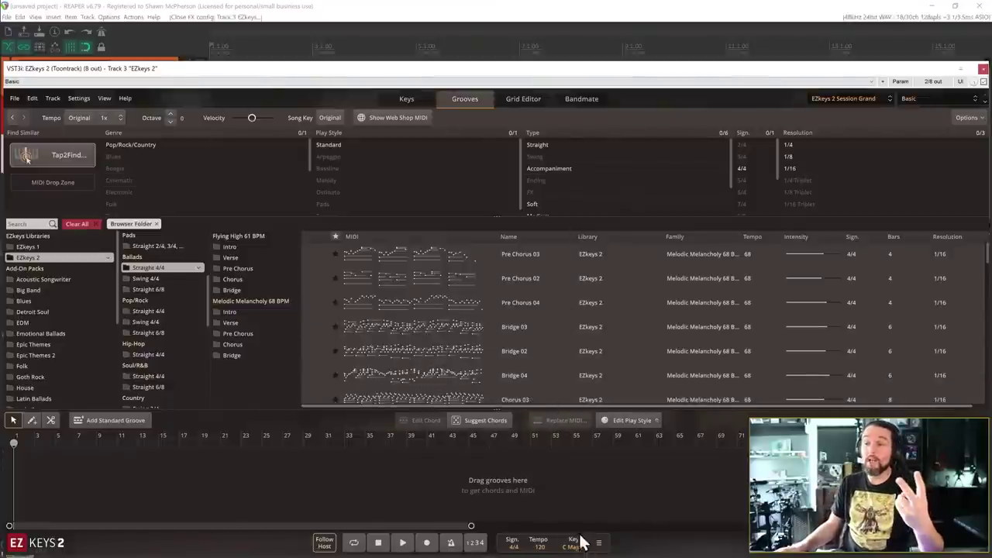
# Close the EZkeys 2 window and briefly view the EZdrummer 3 plugin on track 1.
pyautogui.click(983, 68)
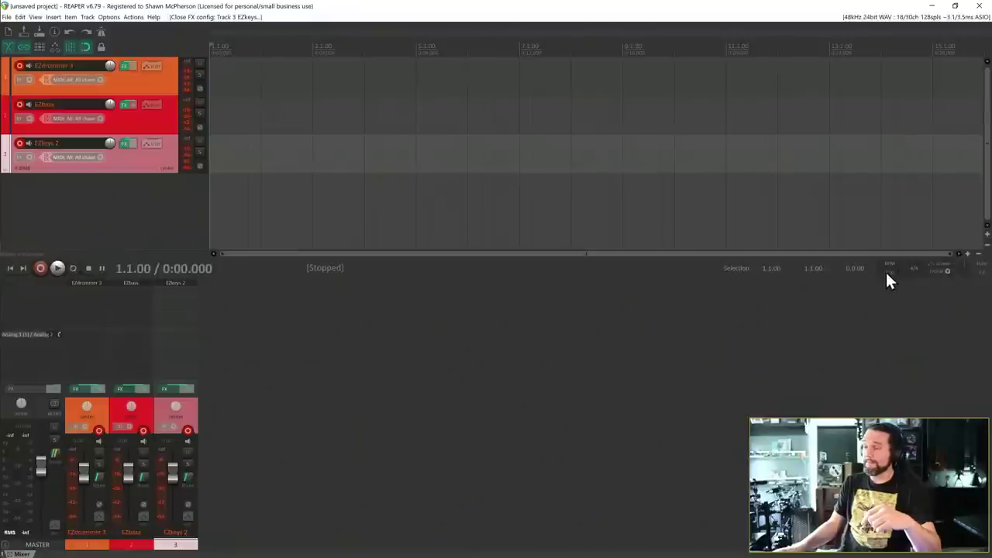
pyautogui.click(91, 289)
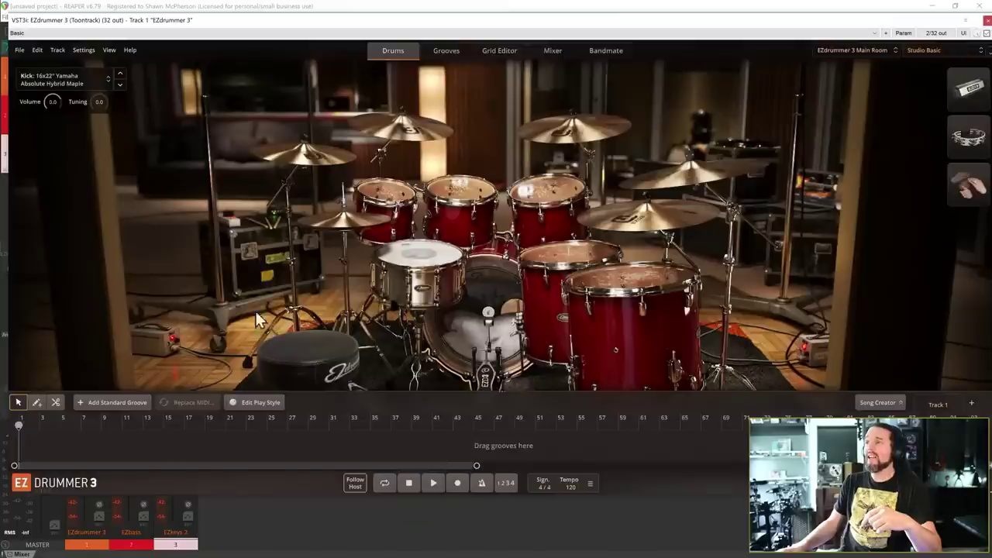
pyautogui.press('Escape')
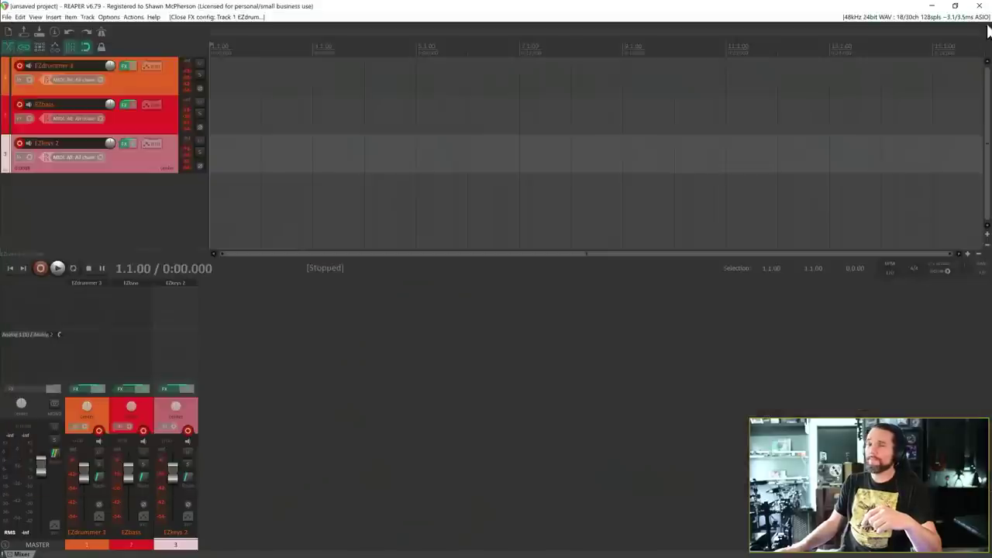
# Reopen EZkeys 2 on track 3, filter its grooves to 4/4 and preview them in original tempo and original key.
pyautogui.click(175, 290)
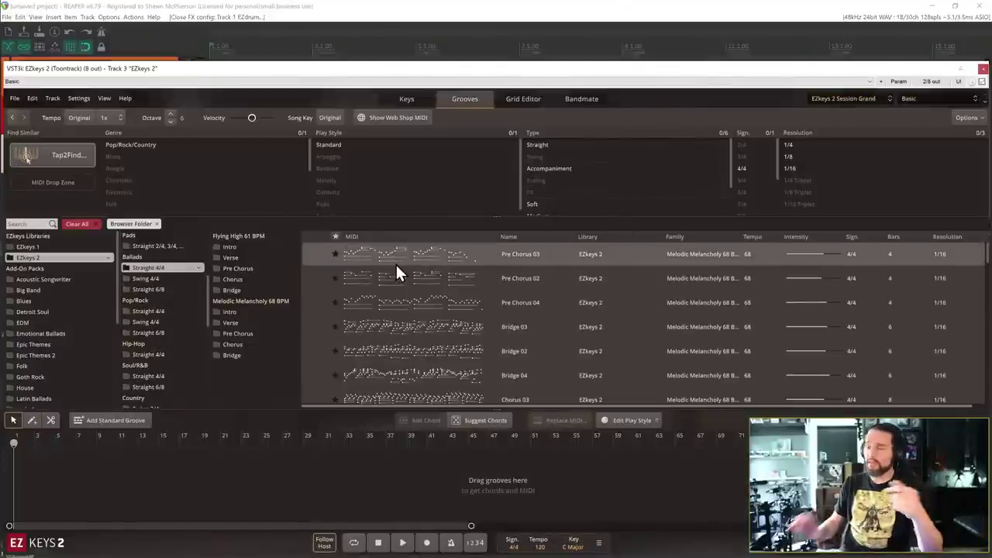
pyautogui.click(751, 166)
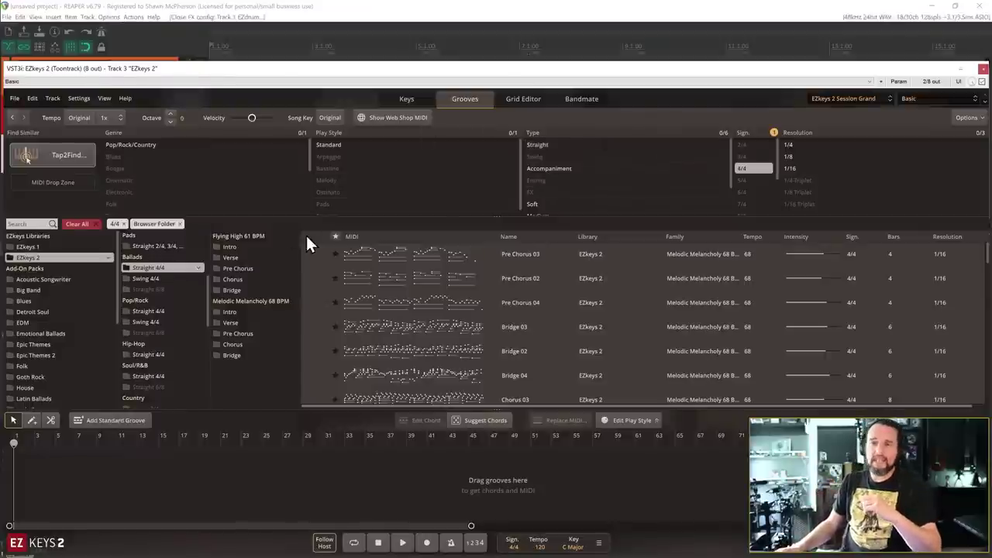
pyautogui.click(72, 117)
pyautogui.click(327, 118)
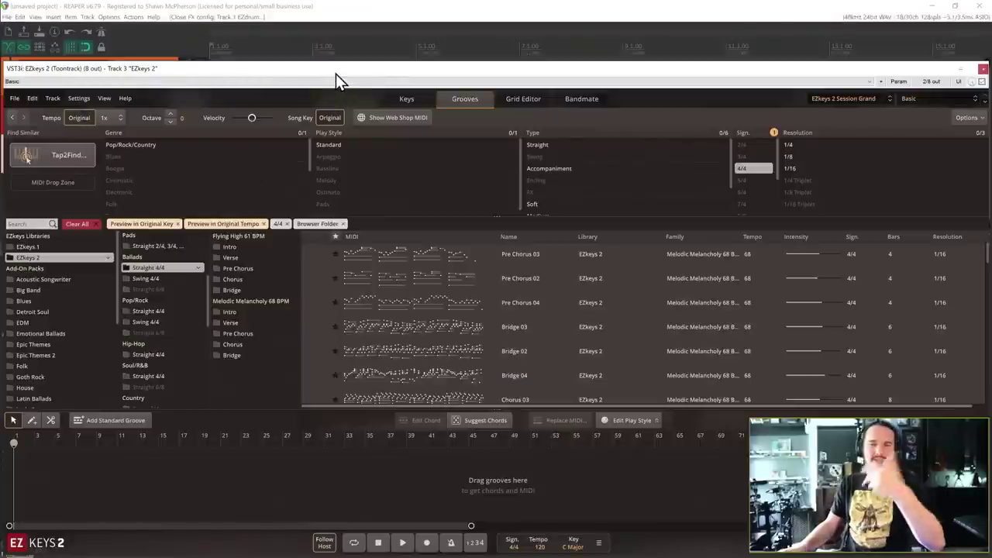
# Open the Flying High 61 BPM Intro folder and audition grooves Intro 01 through Intro 04.
pyautogui.click(237, 247)
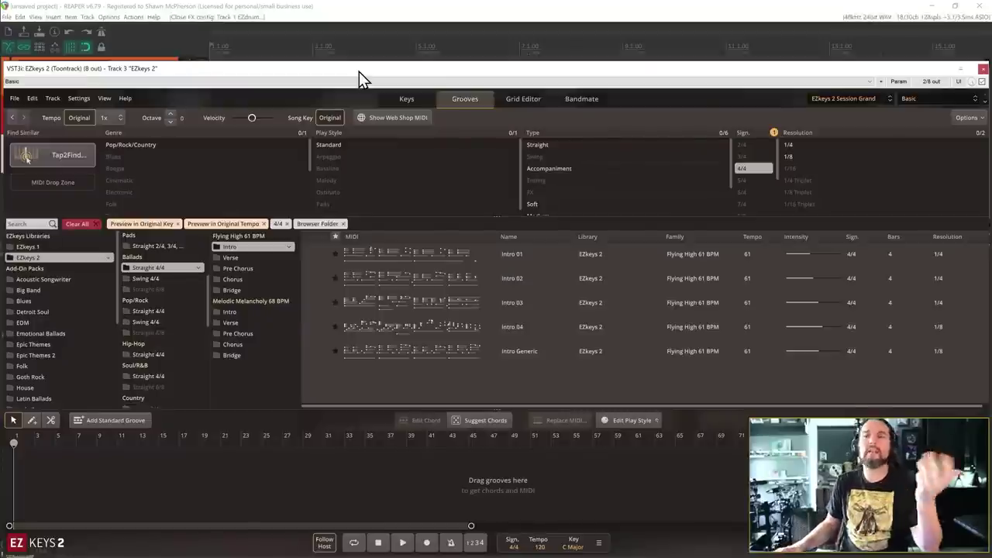
pyautogui.click(325, 256)
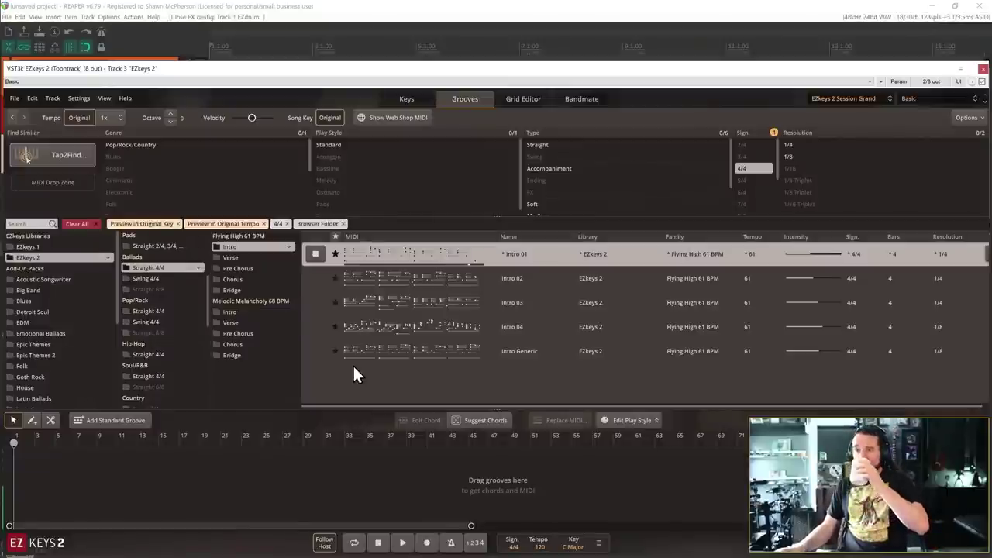
pyautogui.click(381, 279)
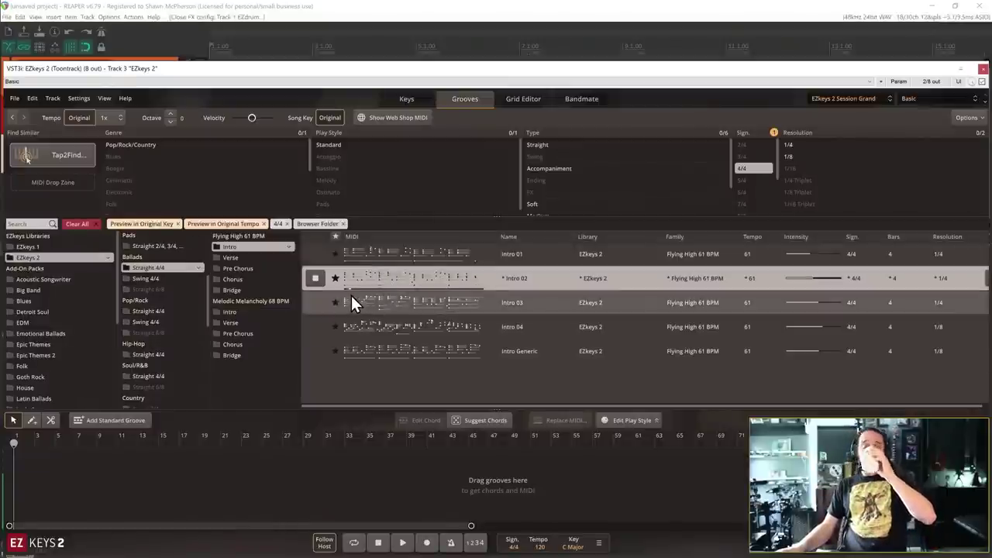
pyautogui.click(394, 301)
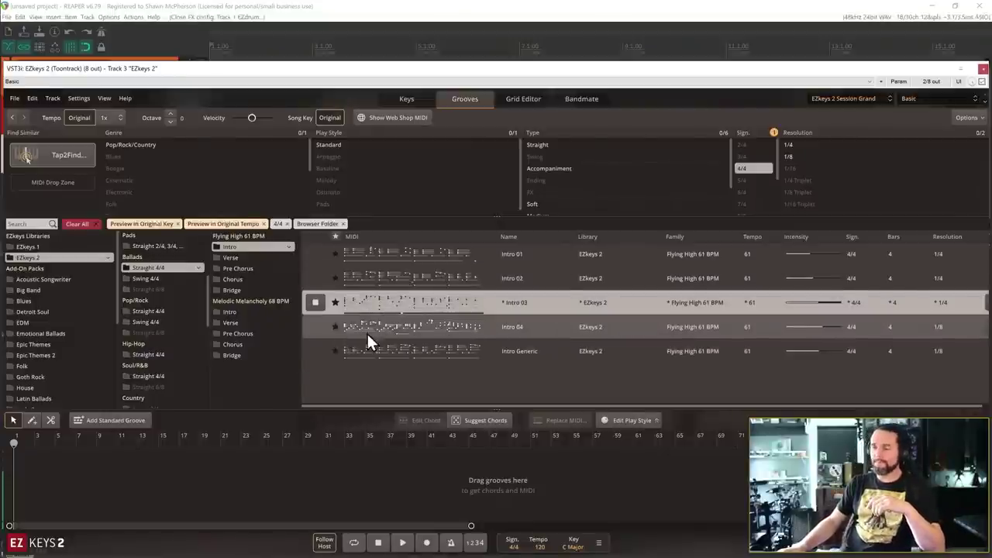
pyautogui.click(392, 327)
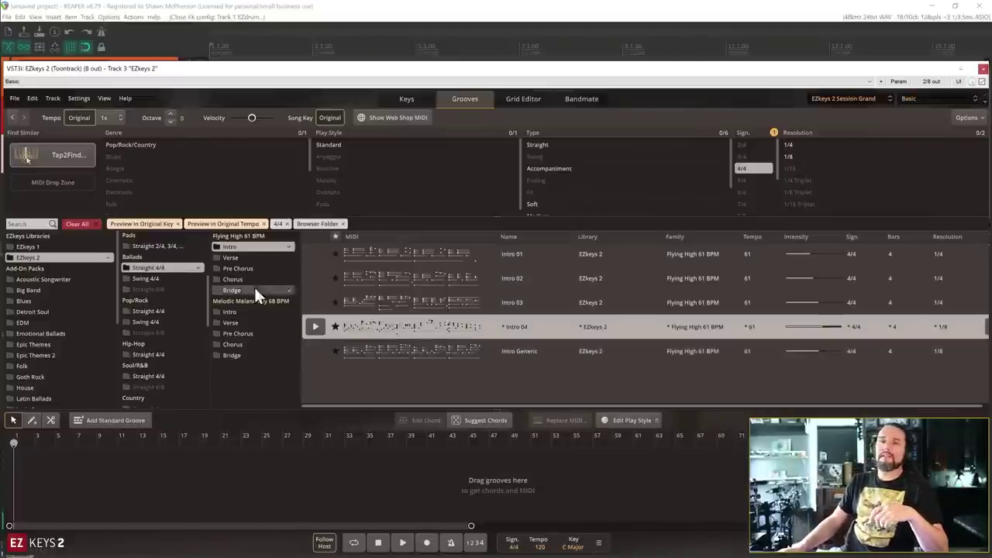
# Open the Flying High 61 BPM Verse folder and audition Verse 02, Verse 03 and Verse 04.
pyautogui.click(236, 258)
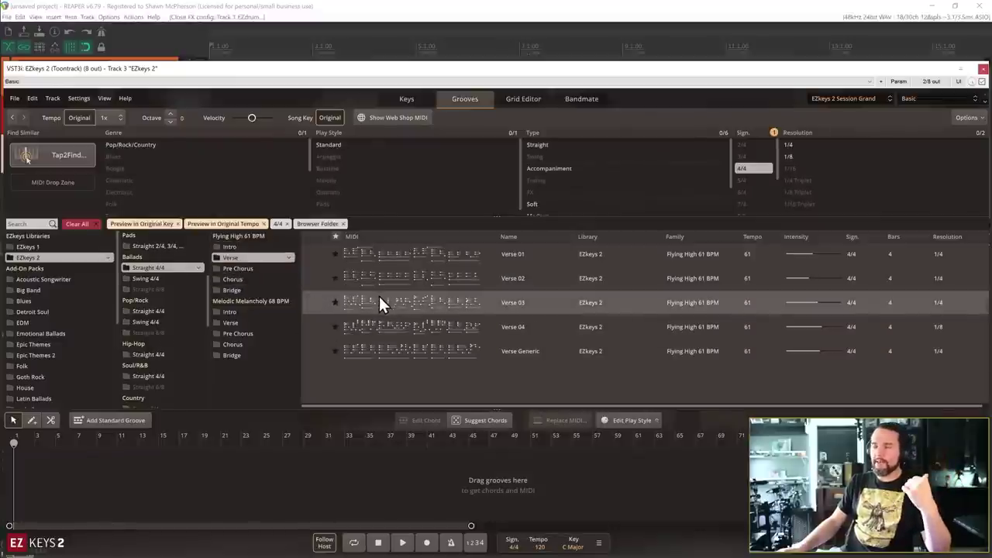
pyautogui.click(315, 278)
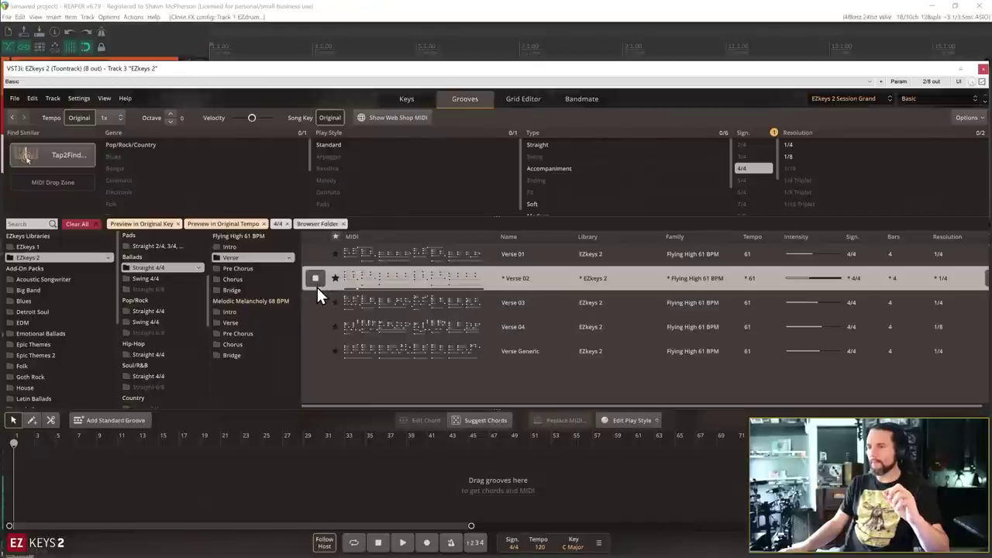
pyautogui.click(365, 309)
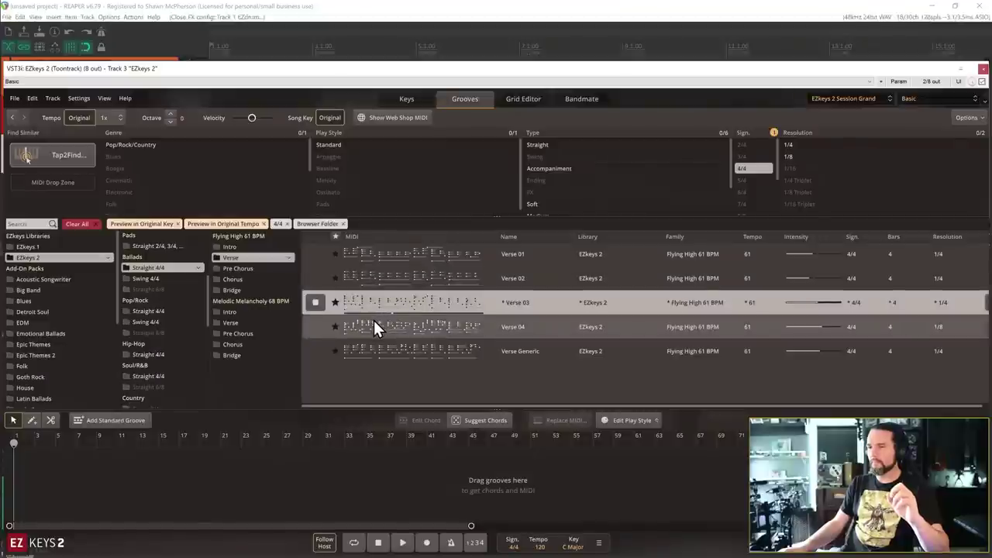
pyautogui.click(311, 304)
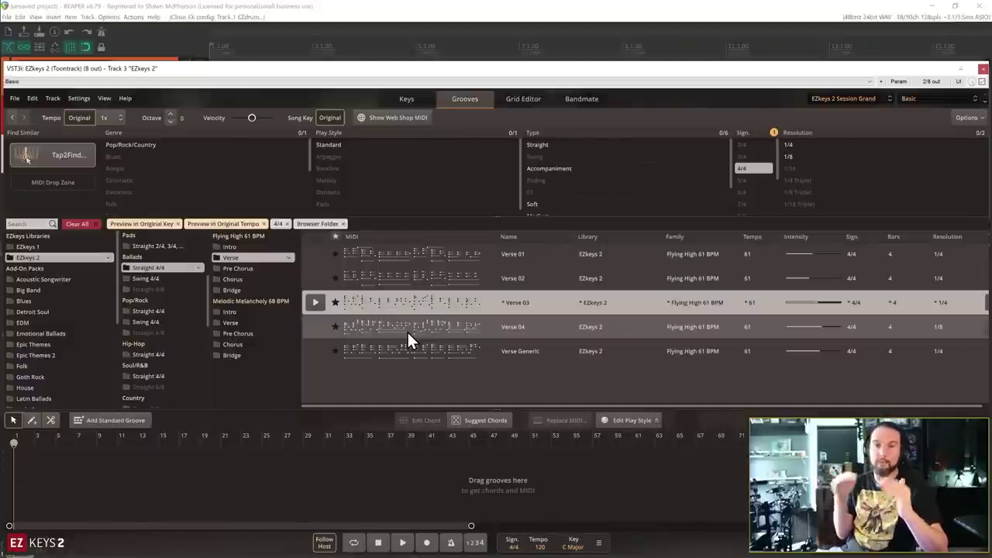
pyautogui.click(339, 336)
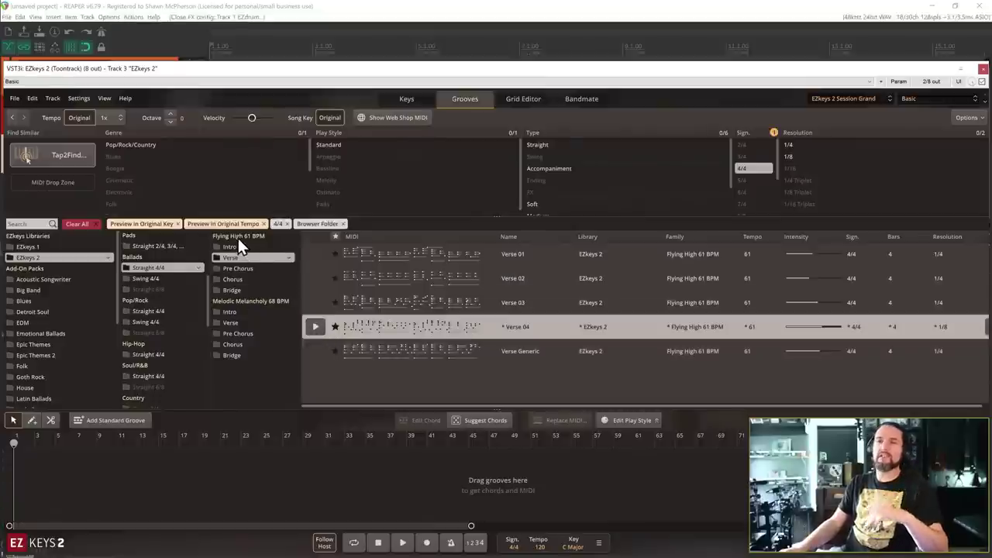
# Open the Melodic Melancholy 68 BPM Intro folder and compare Intro 01 and Intro 02 by auditioning them.
pyautogui.click(235, 309)
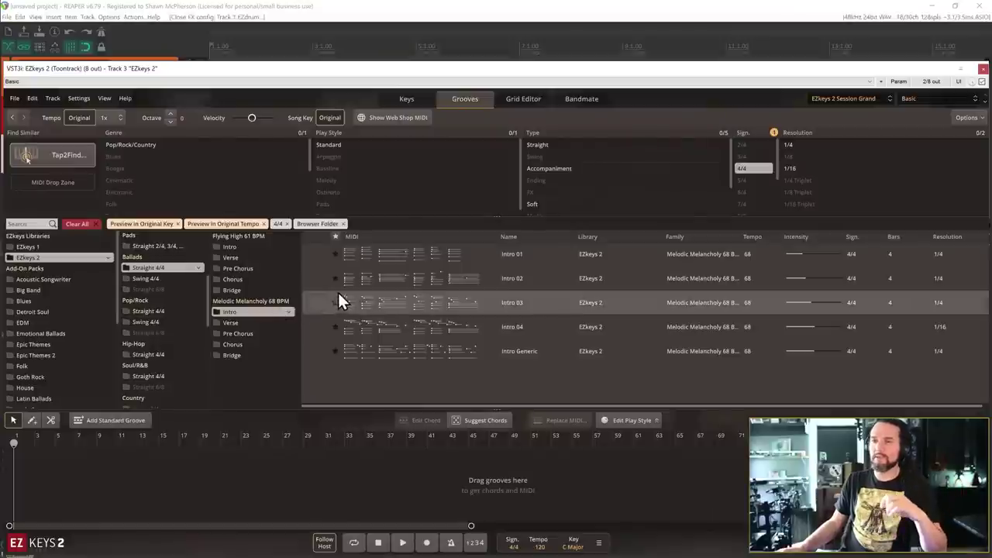
pyautogui.click(317, 254)
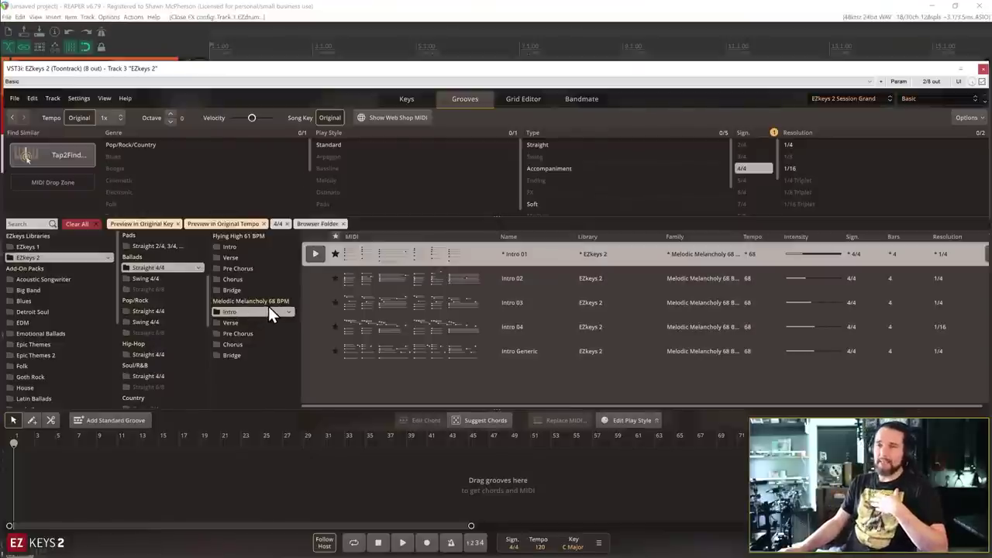
pyautogui.click(314, 278)
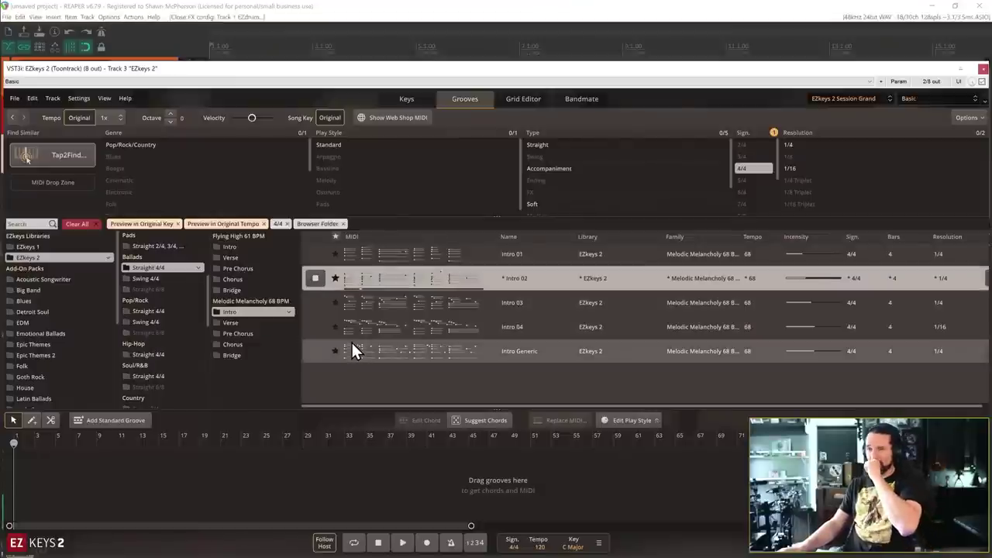
pyautogui.click(314, 277)
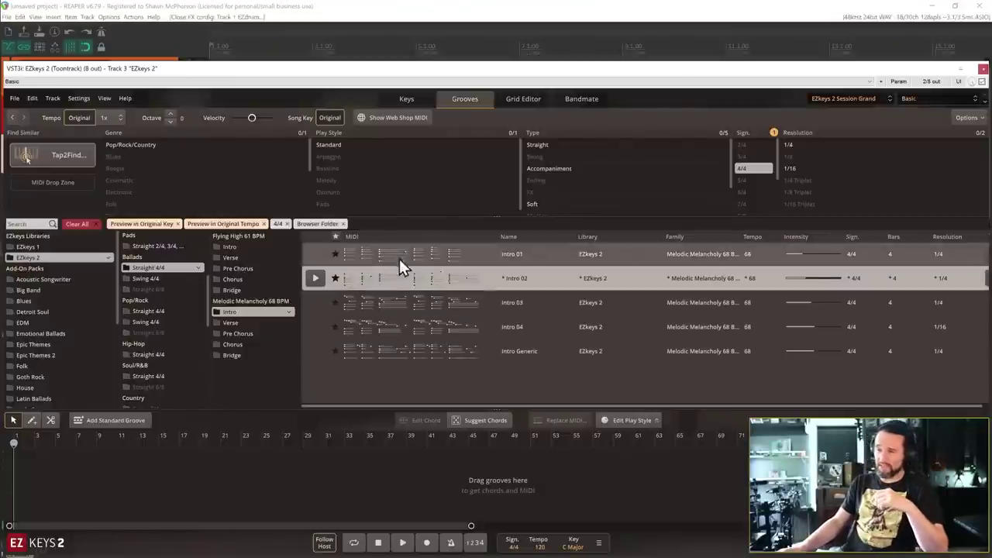
pyautogui.click(315, 254)
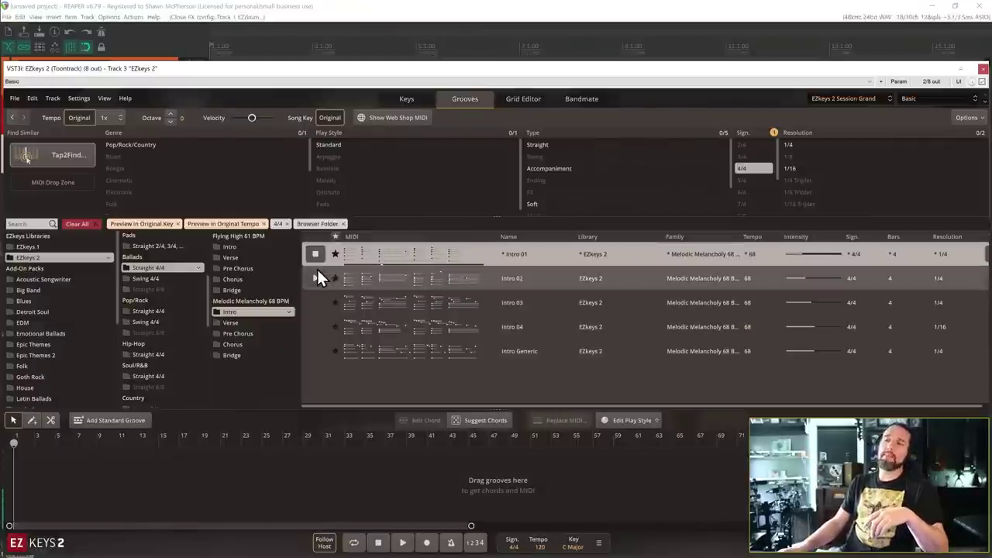
pyautogui.click(316, 278)
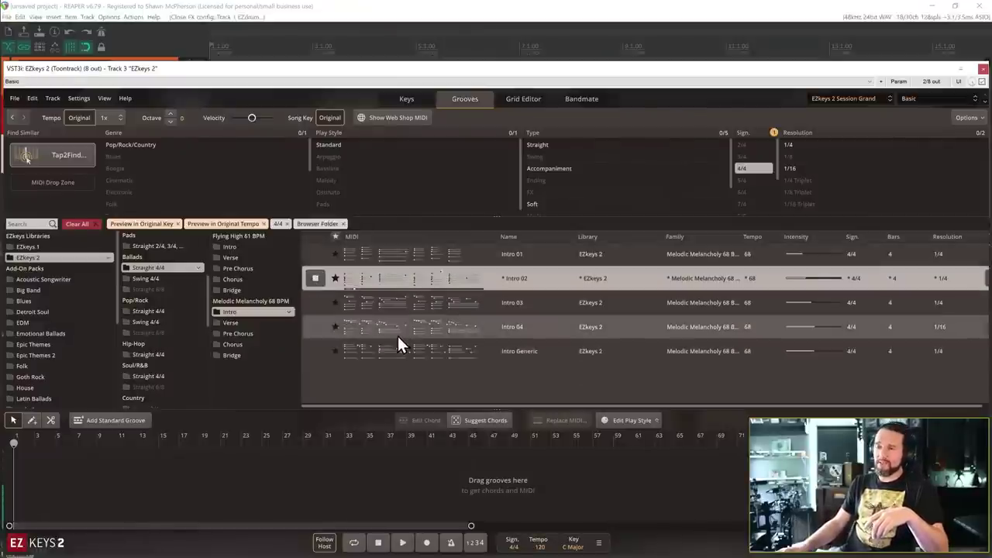
pyautogui.click(315, 278)
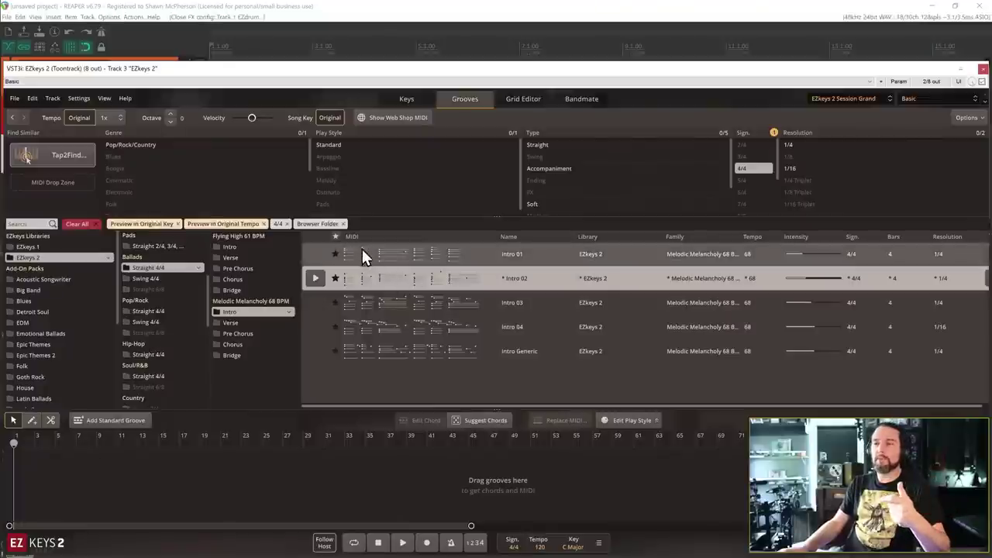
pyautogui.click(317, 279)
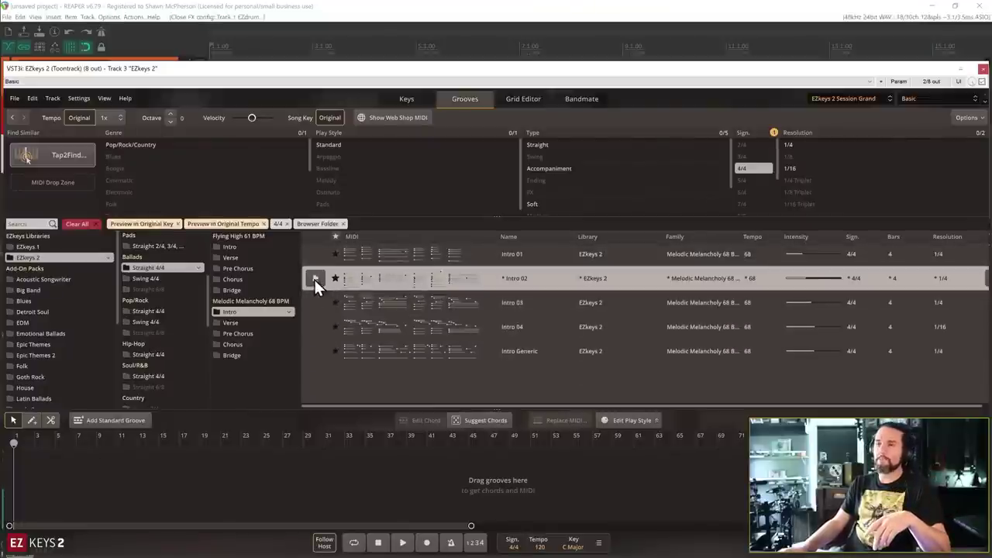
# Place the Melodic Melancholy Intro 01 groove at measure 9 of the song track and set the playhead to its start.
pyautogui.moveTo(372, 256); pyautogui.dragTo(118, 465)
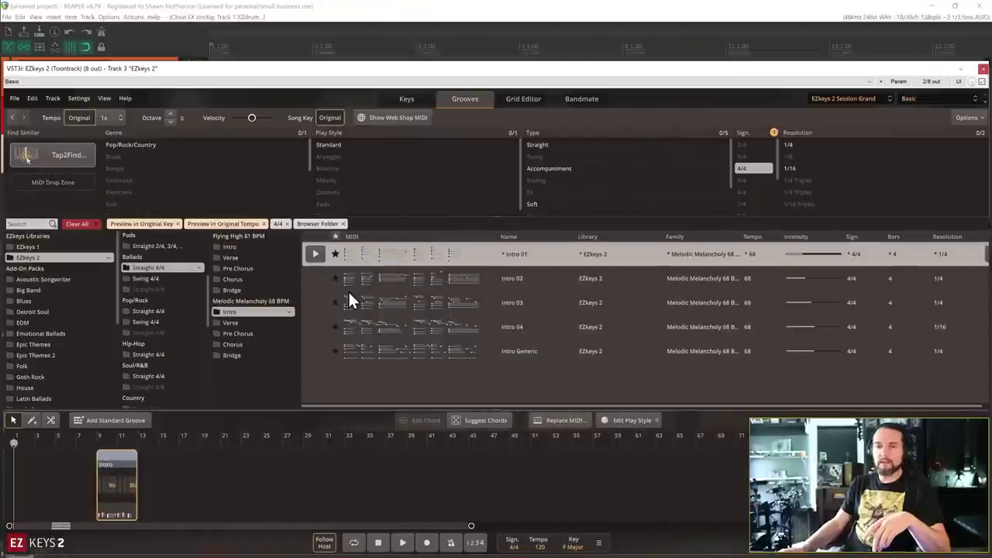
pyautogui.click(96, 445)
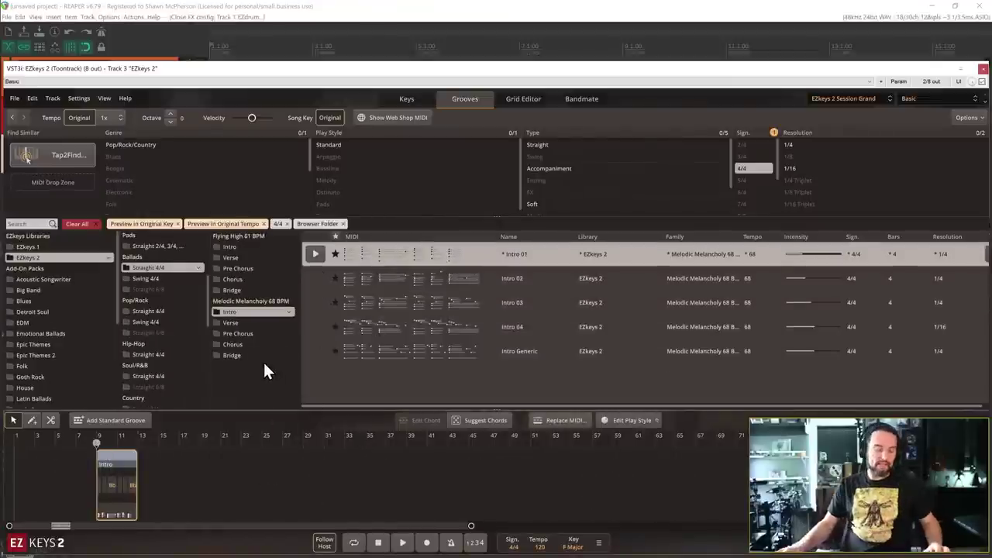
pyautogui.scroll(5, 138, 475)
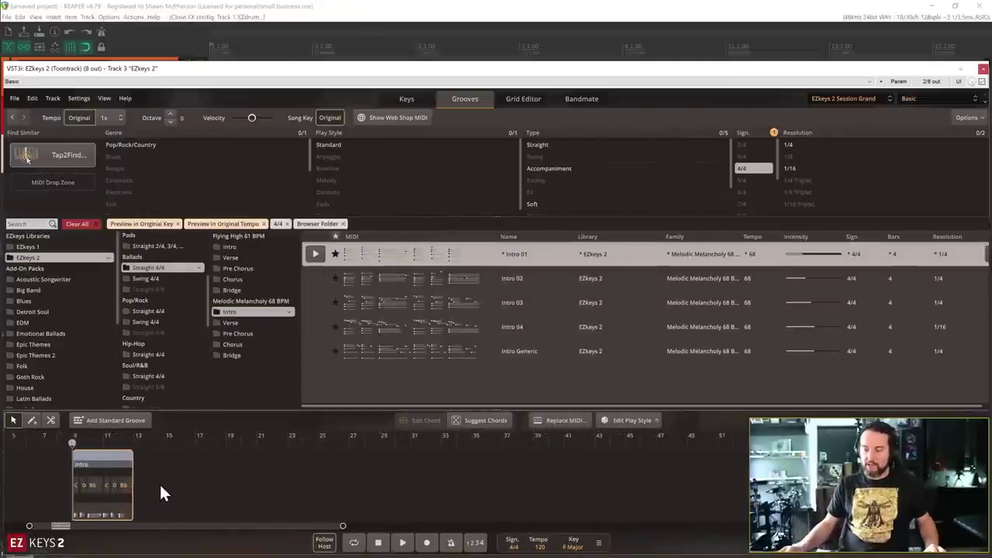
pyautogui.scroll(4, 159, 483)
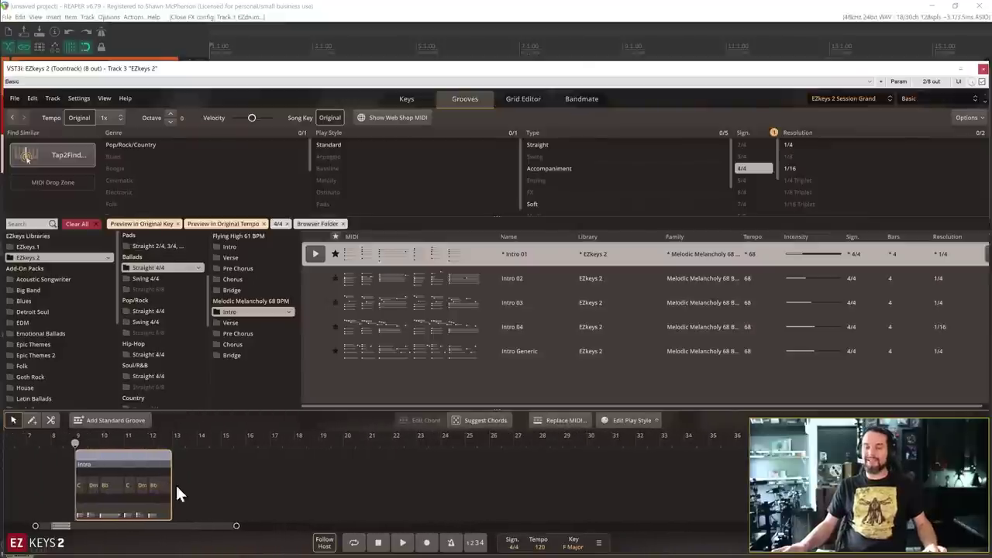
pyautogui.hscroll(-2, 177, 492)
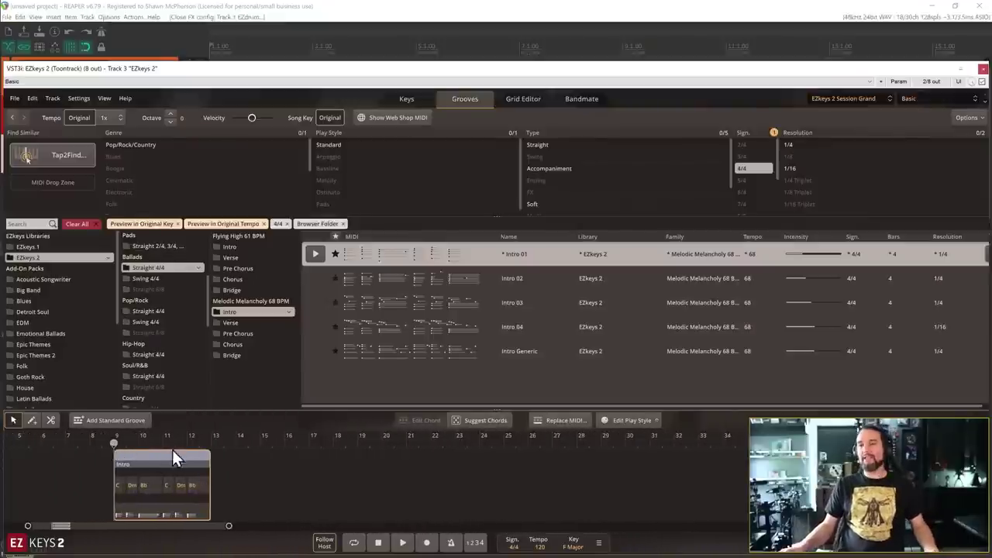
# Switch to the browser, search the Shootie School YouTube channel for "trick" and copy the link of the EZdrummer 3 9th Measure video.
pyautogui.hotkey('alt', 'Tab')
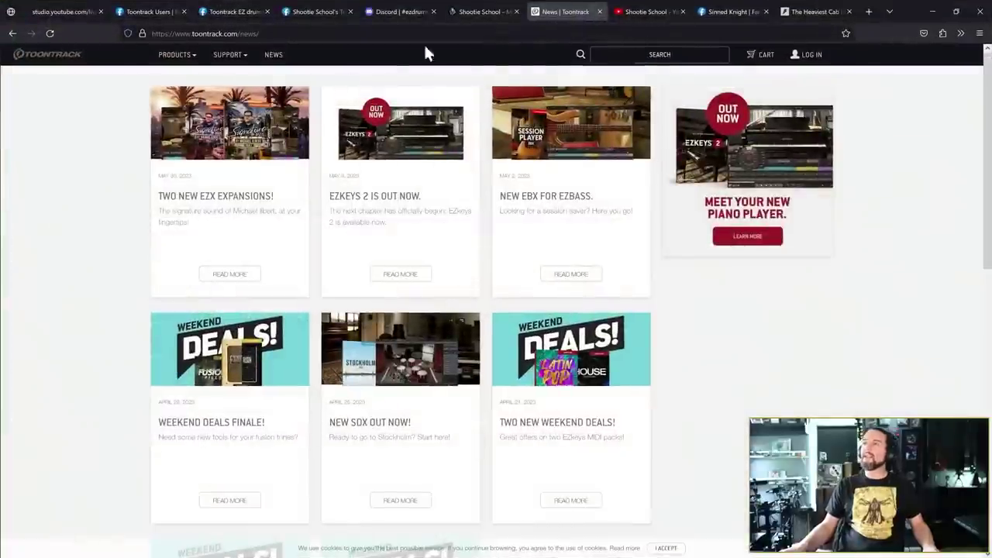
pyautogui.click(651, 13)
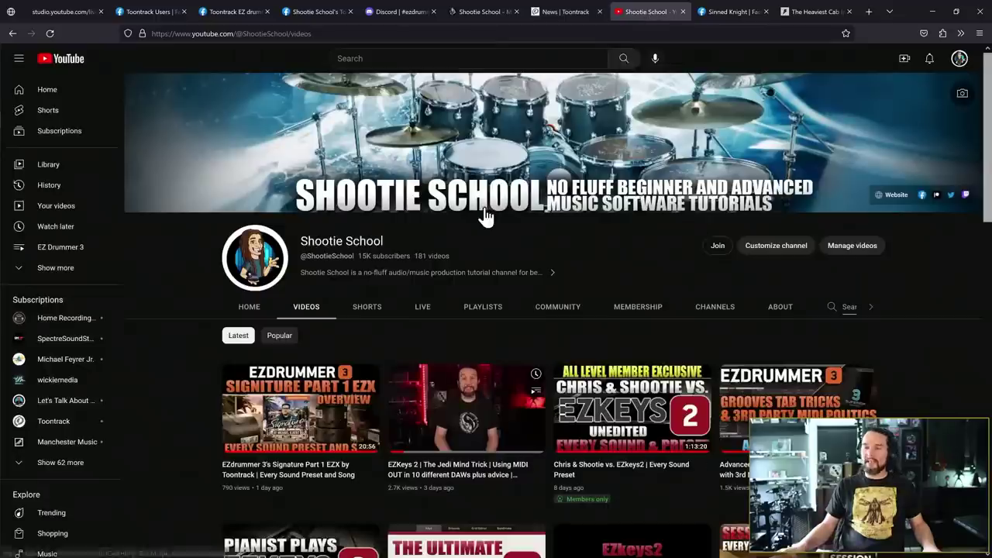
pyautogui.click(850, 307)
pyautogui.write('tric')
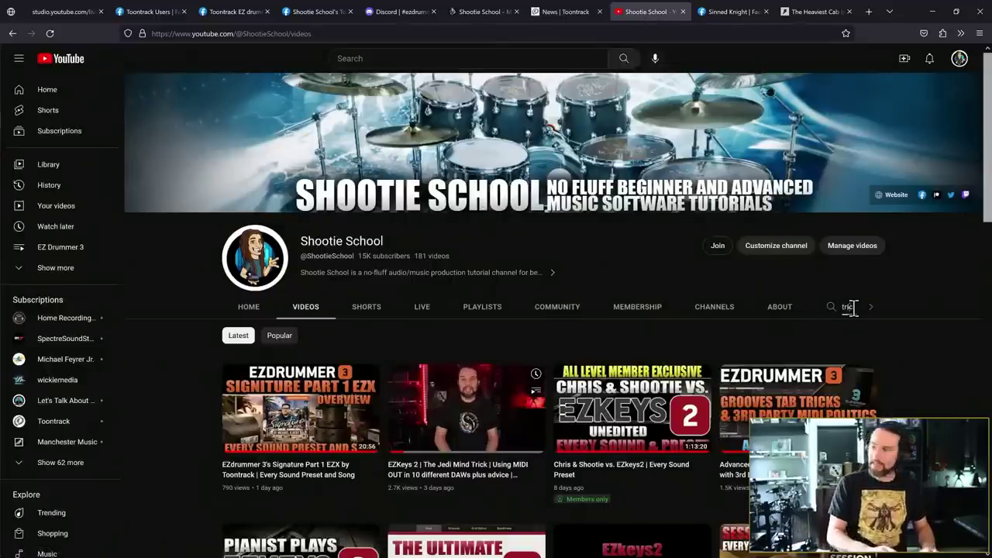
pyautogui.write('k')
pyautogui.press('Return')
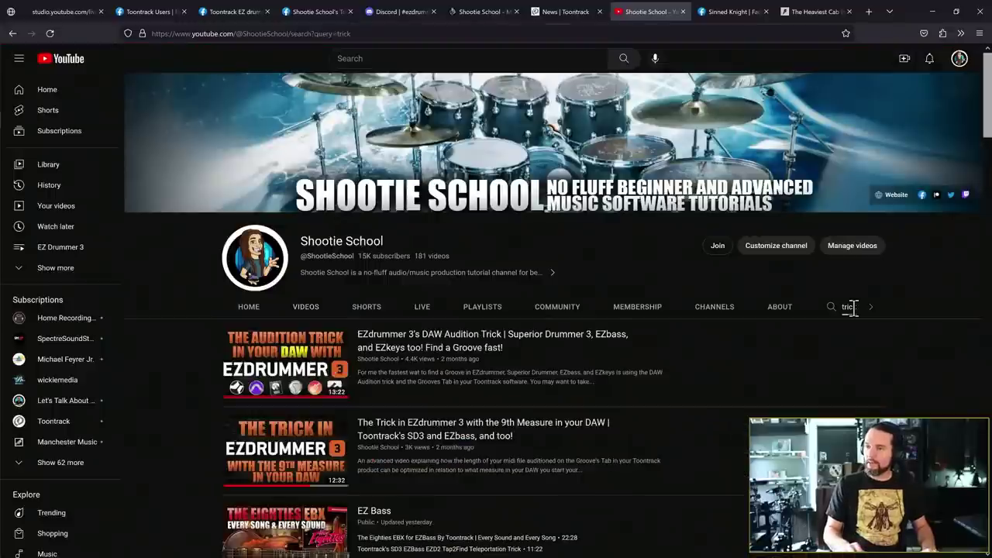
pyautogui.rightClick(459, 432)
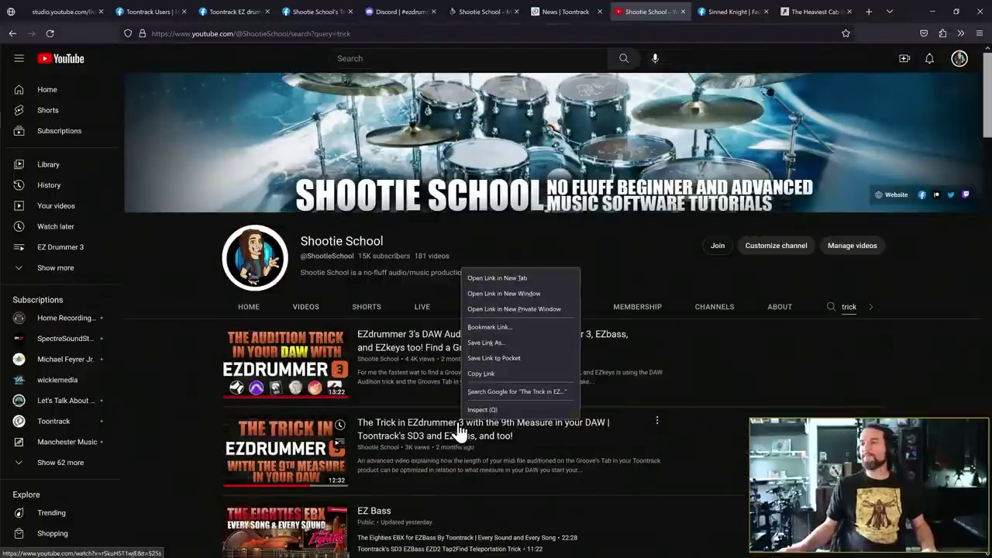
pyautogui.click(528, 375)
# Post the copied video link in the live stream's chat, introduced with "Measure 9 Trick:".
pyautogui.click(67, 13)
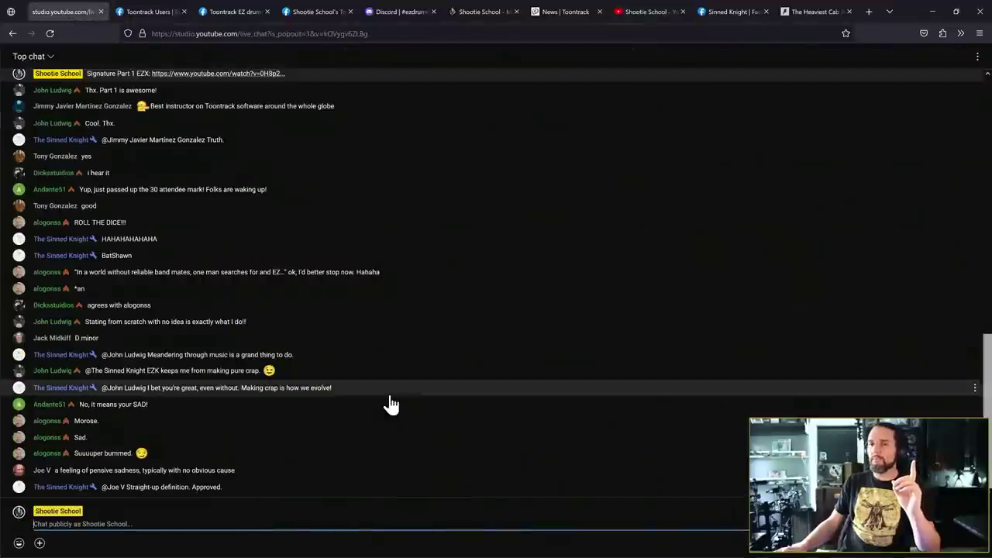
pyautogui.click(181, 523)
pyautogui.write('Me')
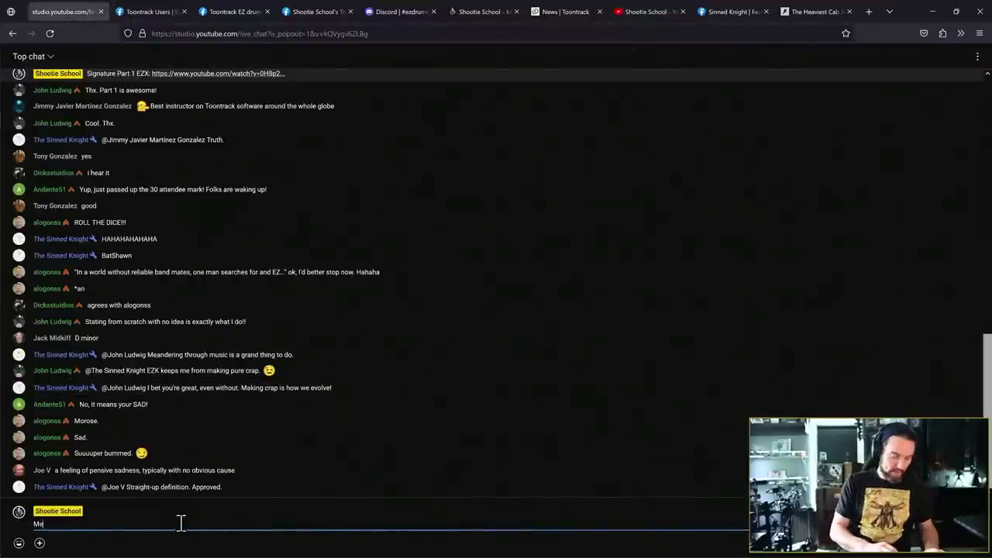
pyautogui.write('asure 9 T')
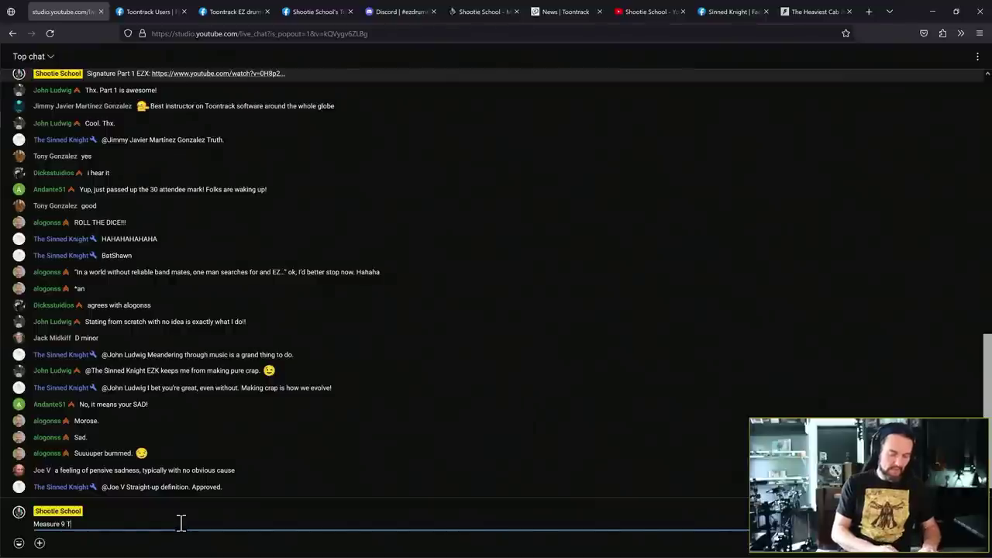
pyautogui.write('rick:')
pyautogui.hotkey('ctrl', 'v')
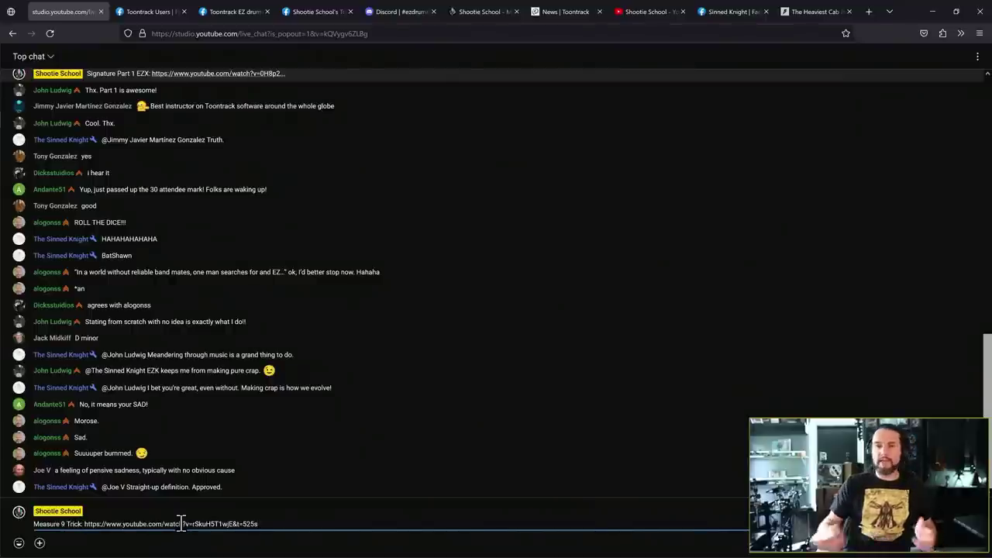
pyautogui.press('Return')
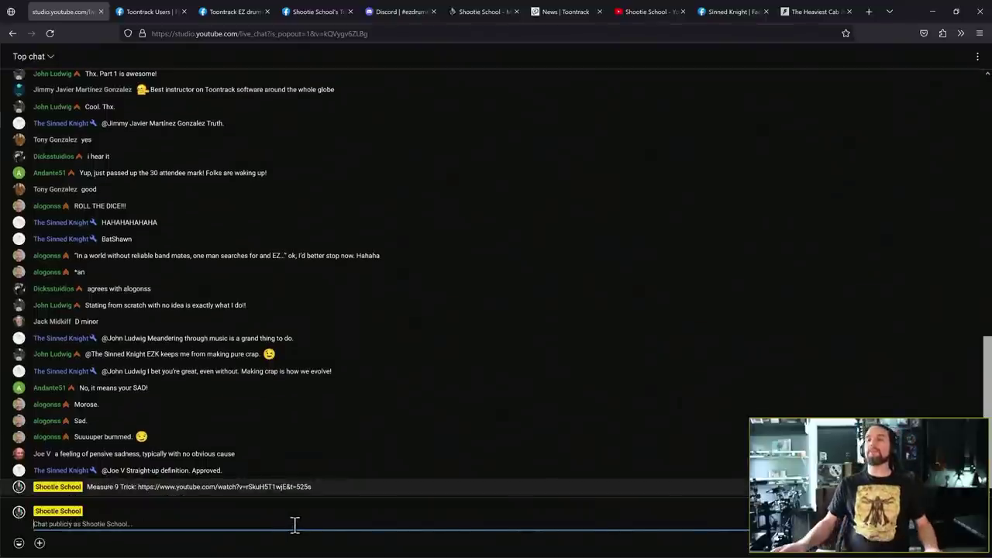
# Switch back to REAPER and add a project marker named "Intro" at measure 9 of the timeline.
pyautogui.hotkey('alt', 'Tab')
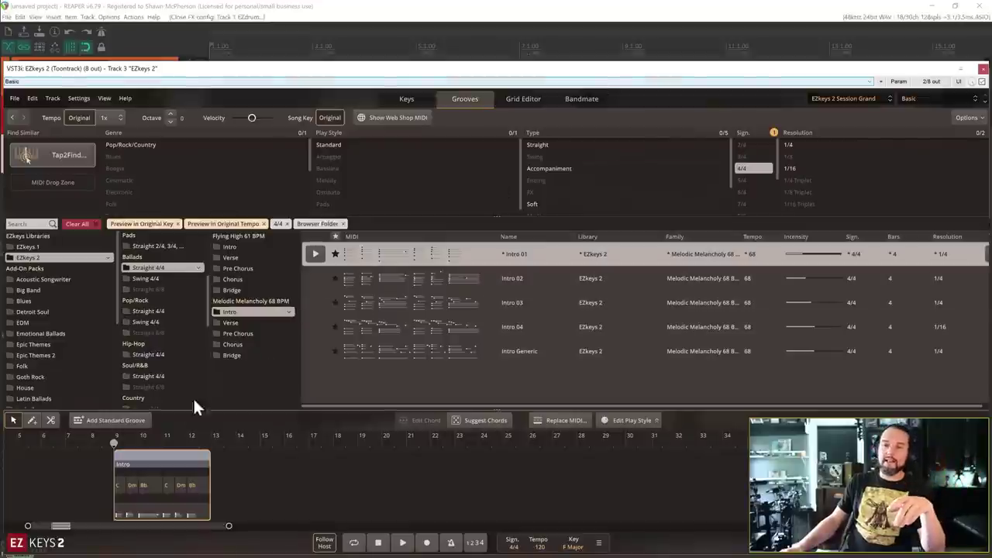
pyautogui.click(624, 47)
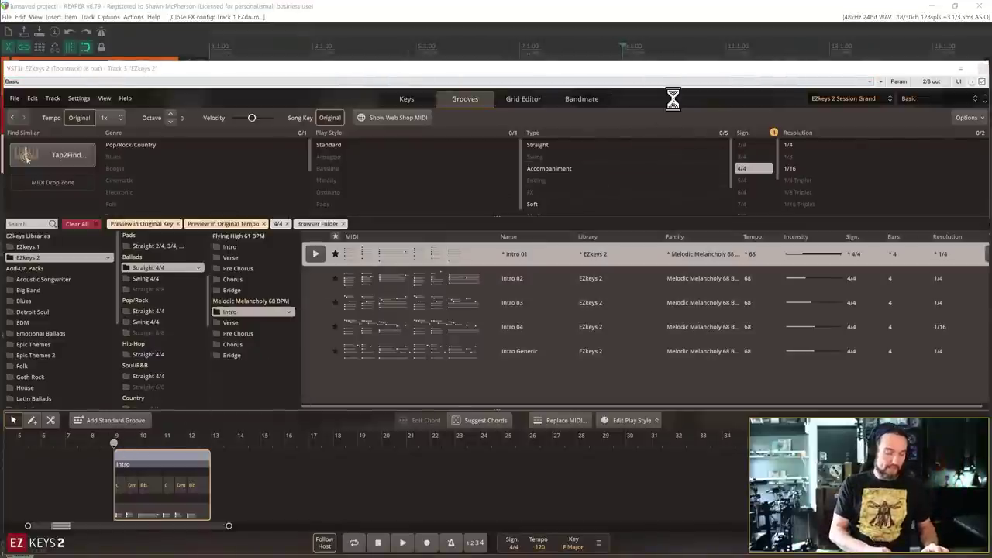
pyautogui.hotkey('shift', 'm')
pyautogui.write('Intro')
pyautogui.press('Return')
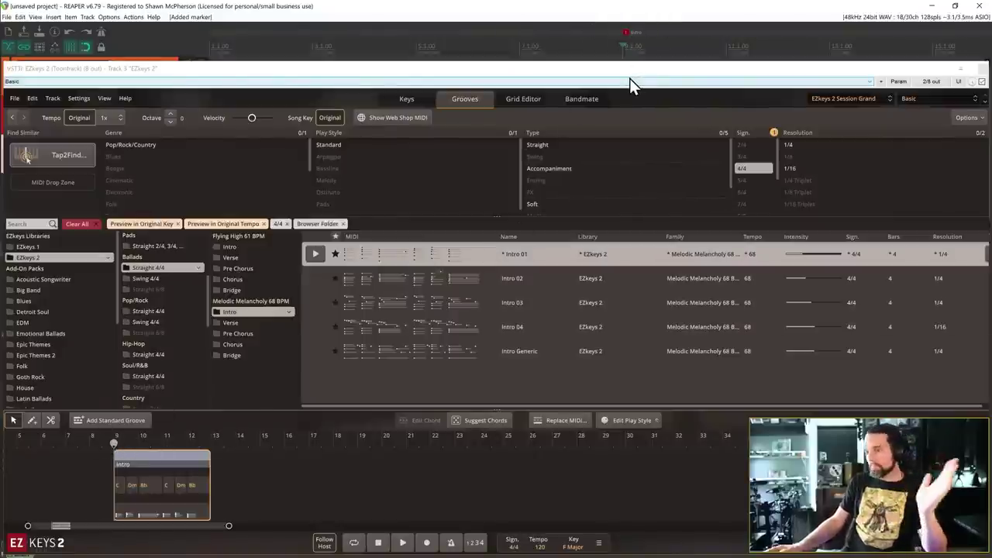
# Add a project marker named "Verse 1" at measure 13, where the intro groove ends.
pyautogui.click(210, 443)
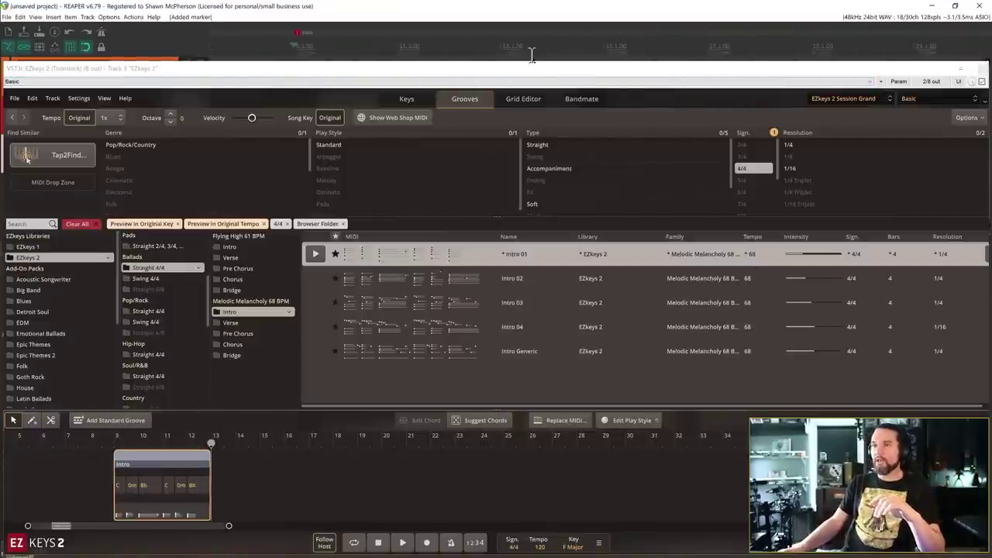
pyautogui.click(501, 46)
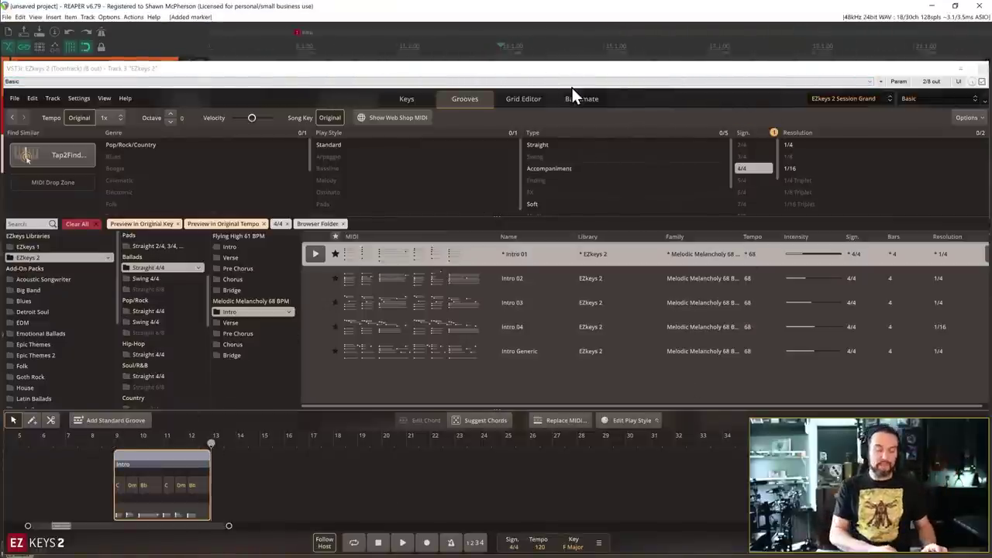
pyautogui.hotkey('shift', 'm')
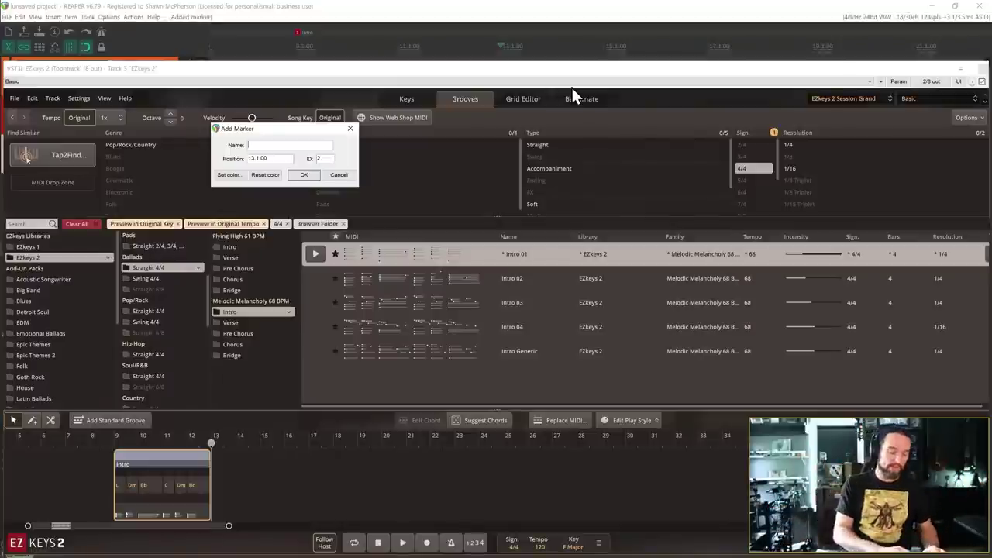
pyautogui.write('Verse 1')
pyautogui.press('Return')
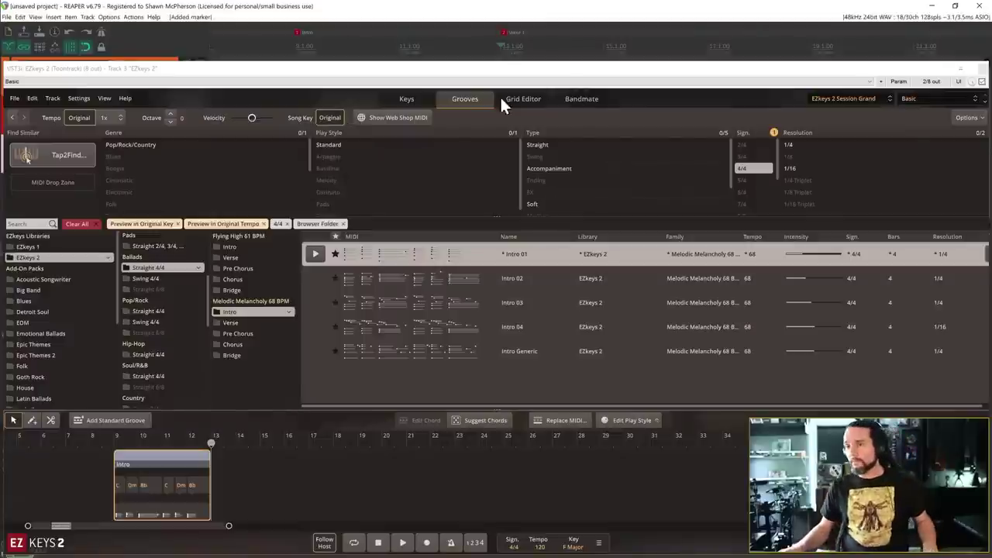
# Open the Melodic Melancholy 68 BPM Verse folder and audition Verse 01.
pyautogui.click(231, 323)
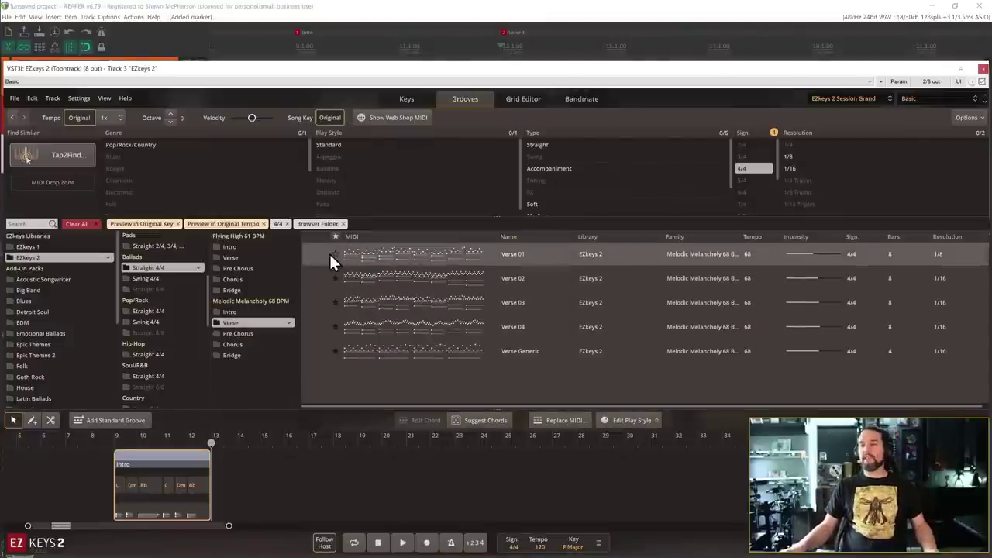
pyautogui.click(329, 252)
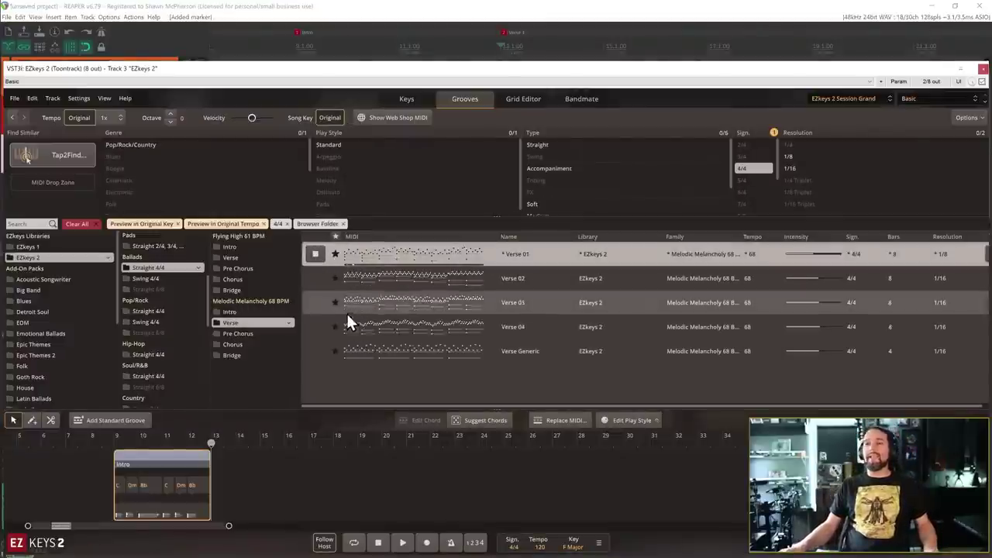
pyautogui.click(316, 254)
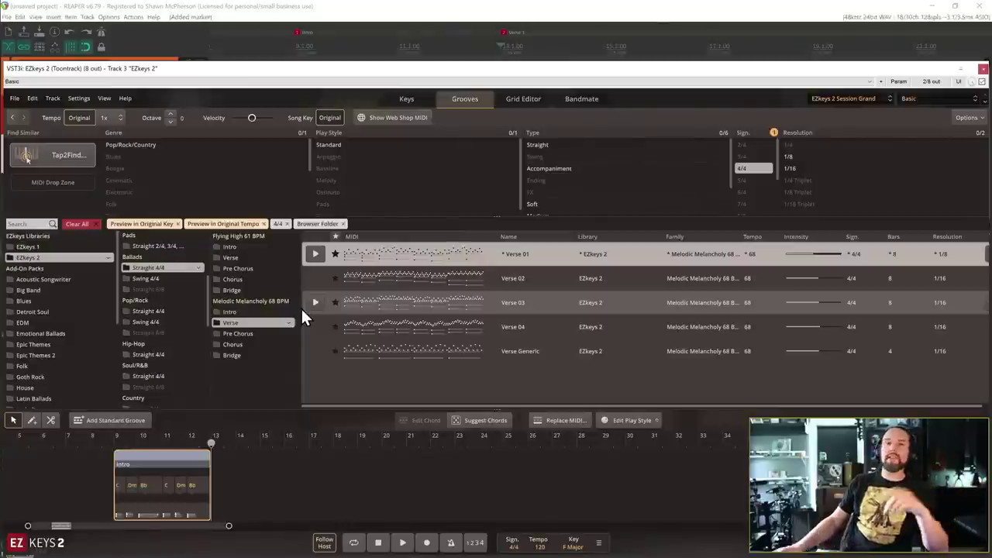
# Close the EZkeys 2 window and open EZdrummer 3 from its track, showing its groove browser.
pyautogui.click(983, 70)
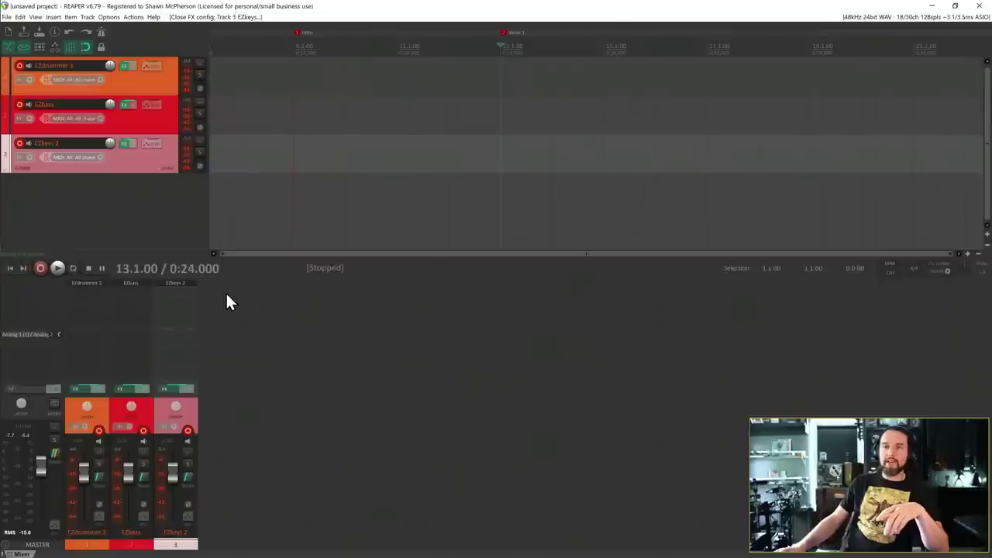
pyautogui.click(143, 116)
pyautogui.click(146, 80)
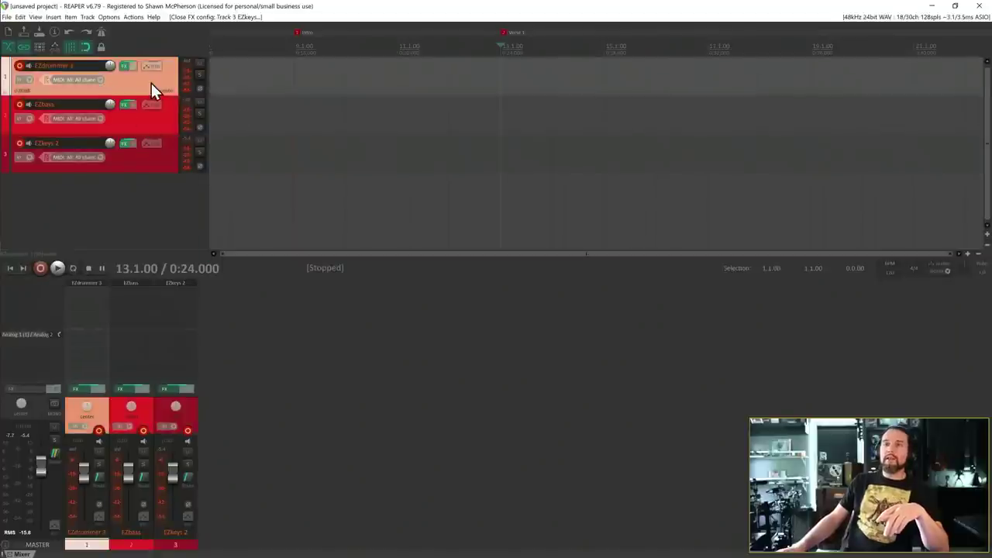
pyautogui.click(81, 284)
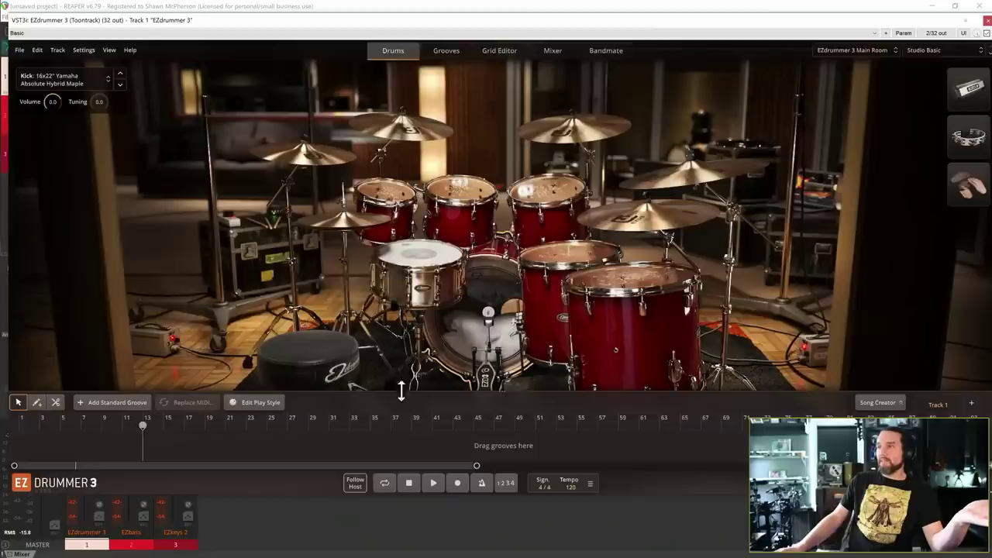
pyautogui.click(442, 56)
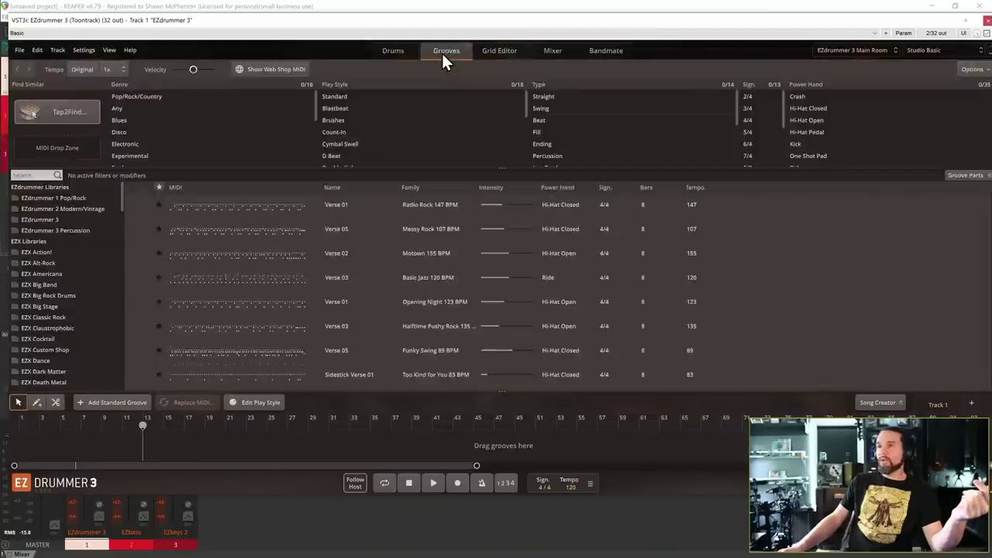
# Place the Radio Rock 147 BPM Verse 01 groove at measure 25 of the drum song track and play it.
pyautogui.moveTo(252, 407); pyautogui.dragTo(259, 431)
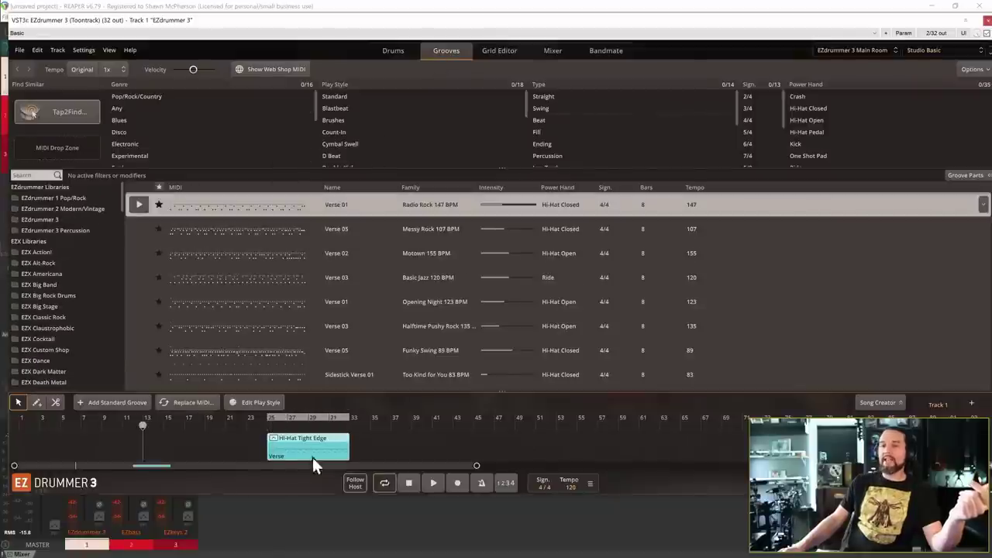
pyautogui.click(265, 432)
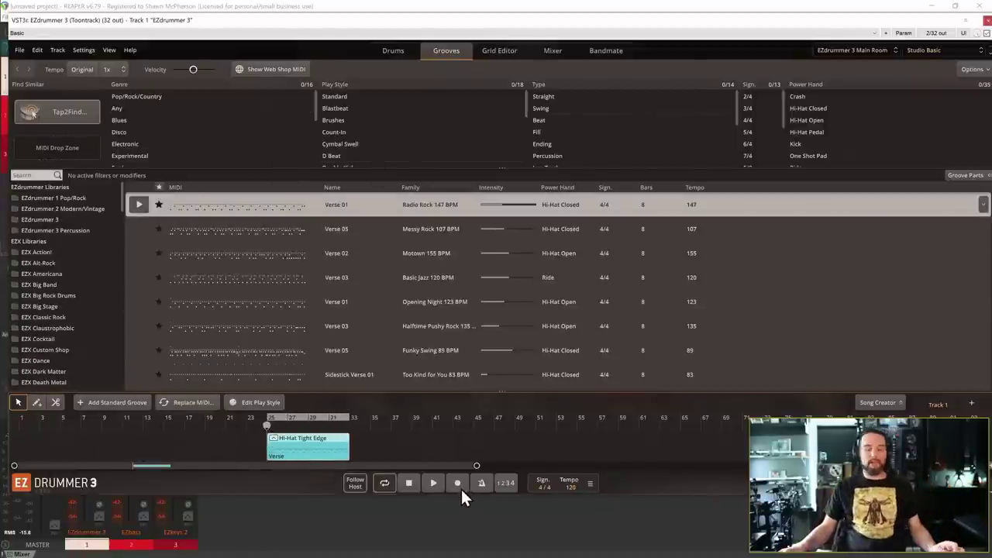
pyautogui.press('space')
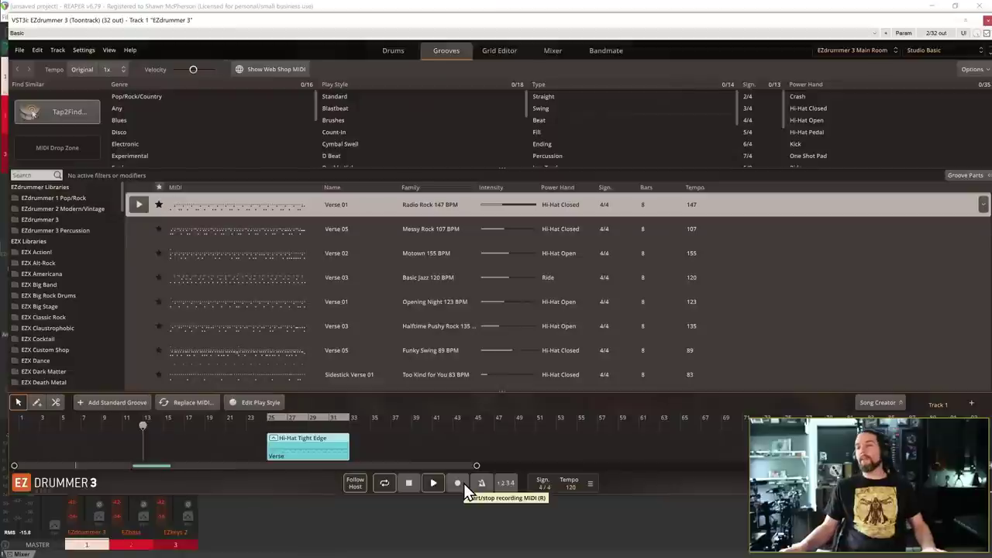
pyautogui.click(410, 483)
pyautogui.press('space')
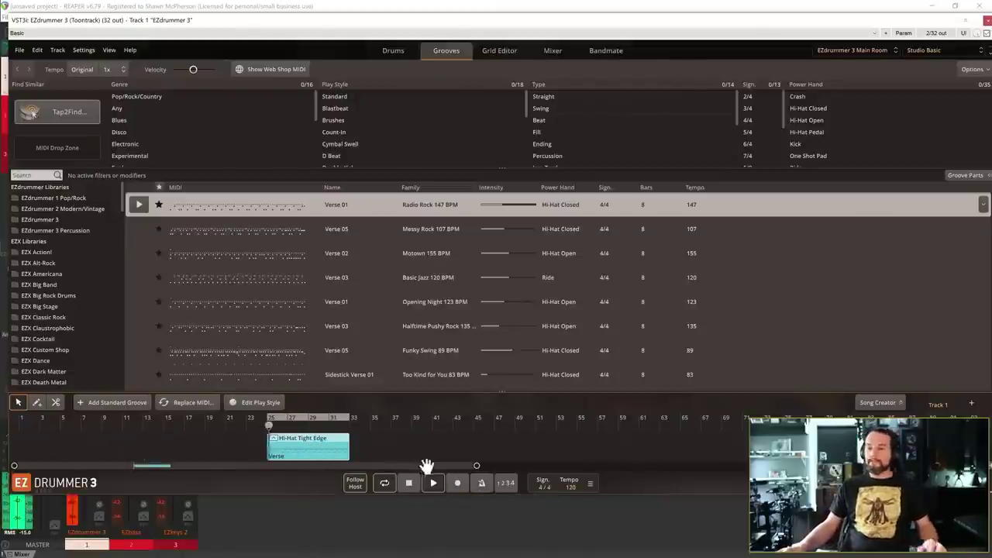
pyautogui.click(433, 483)
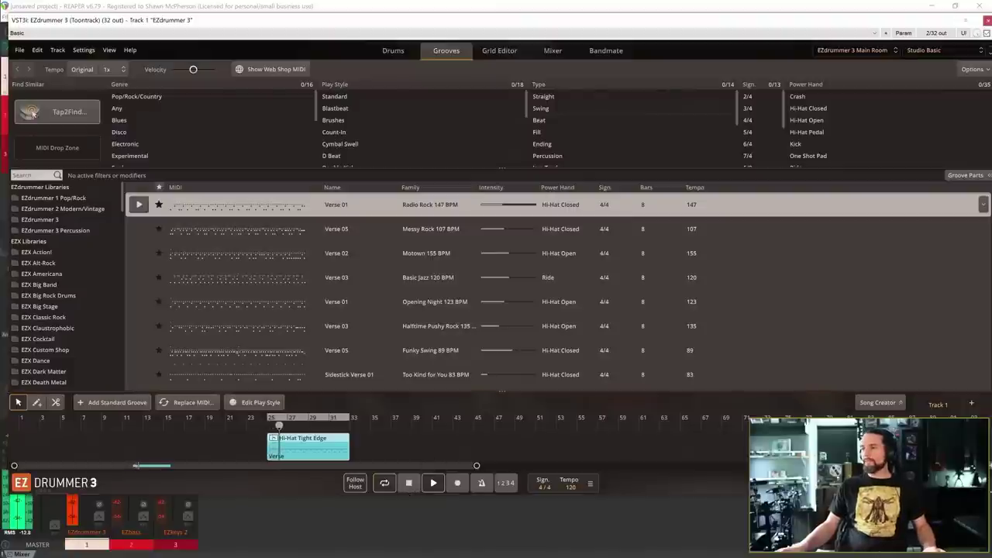
# Look through the drum and mixer presets while the groove plays, and stop playback.
pyautogui.click(852, 51)
pyautogui.click(925, 50)
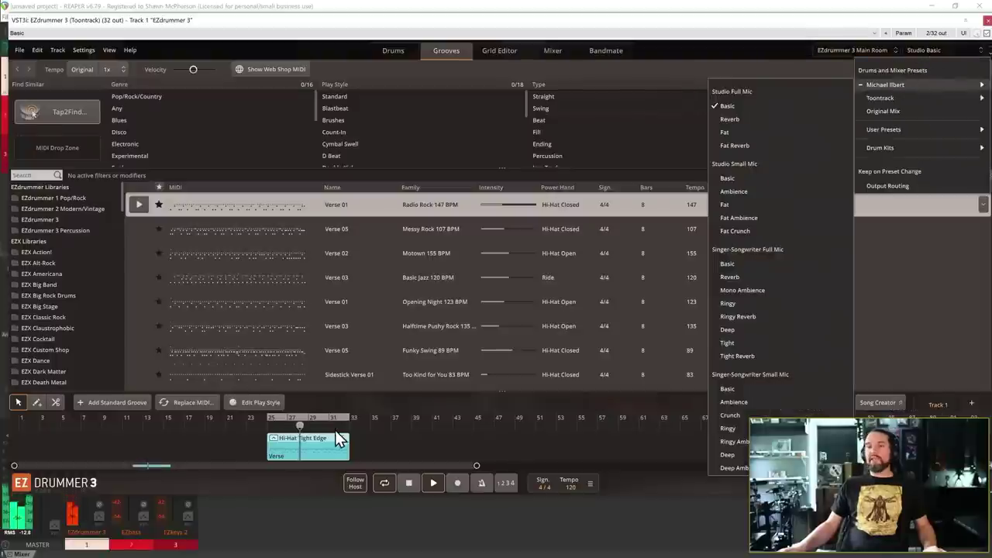
pyautogui.click(410, 482)
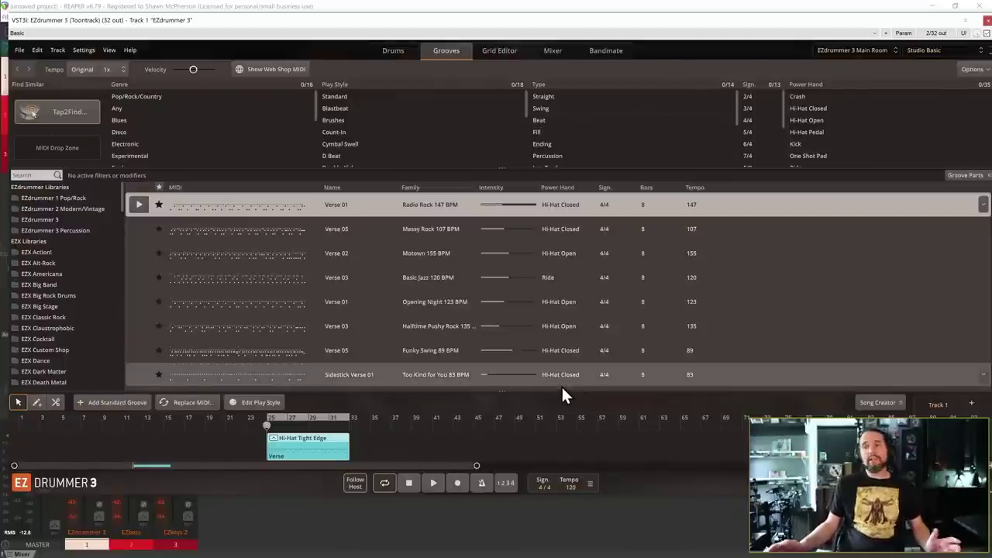
# Play the drum groove again and load the Reverb preset from the Studio Full Mic group while it runs.
pyautogui.click(433, 483)
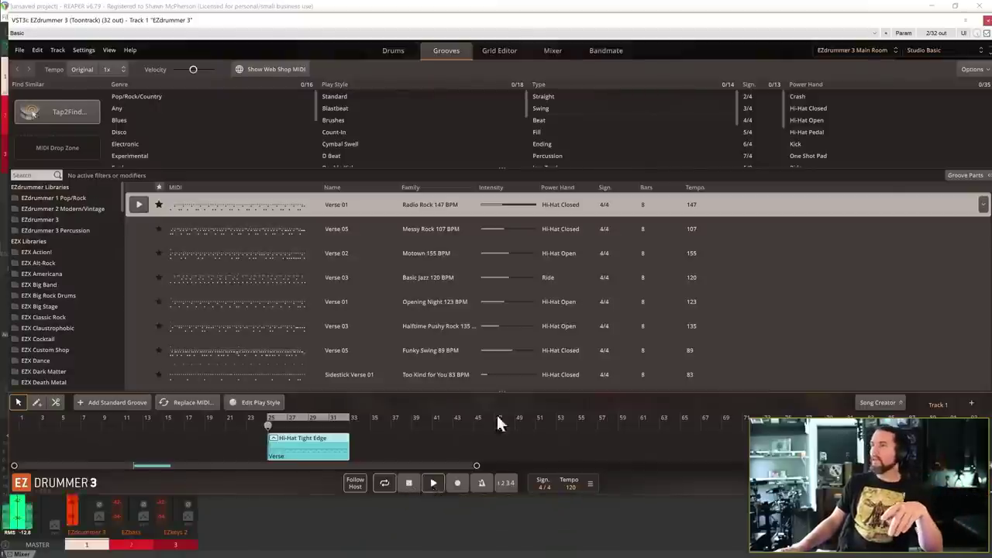
pyautogui.click(933, 45)
pyautogui.moveTo(895, 87)
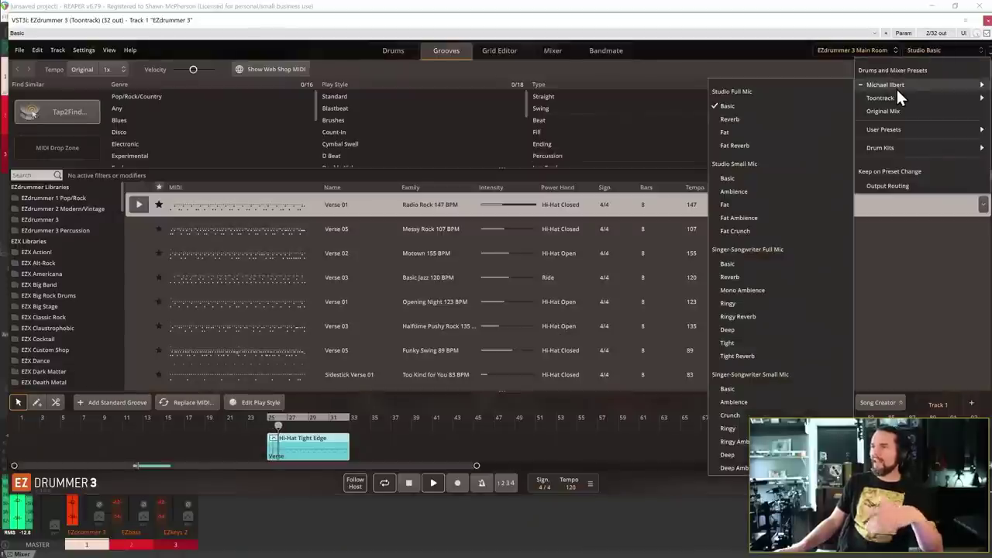
pyautogui.click(742, 118)
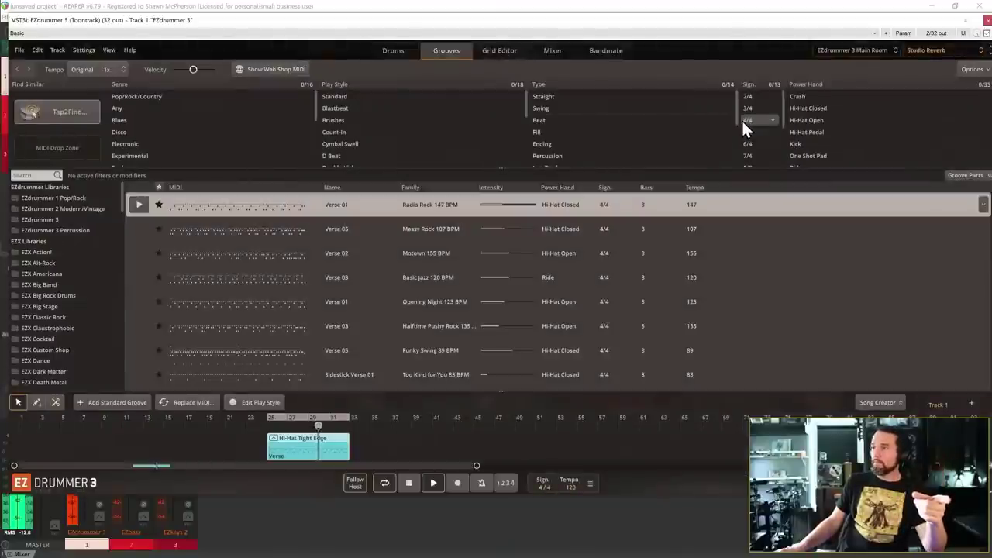
# Stop playback and remove the verse groove at measure 25 from the drum song track.
pyautogui.click(411, 481)
pyautogui.rightClick(323, 451)
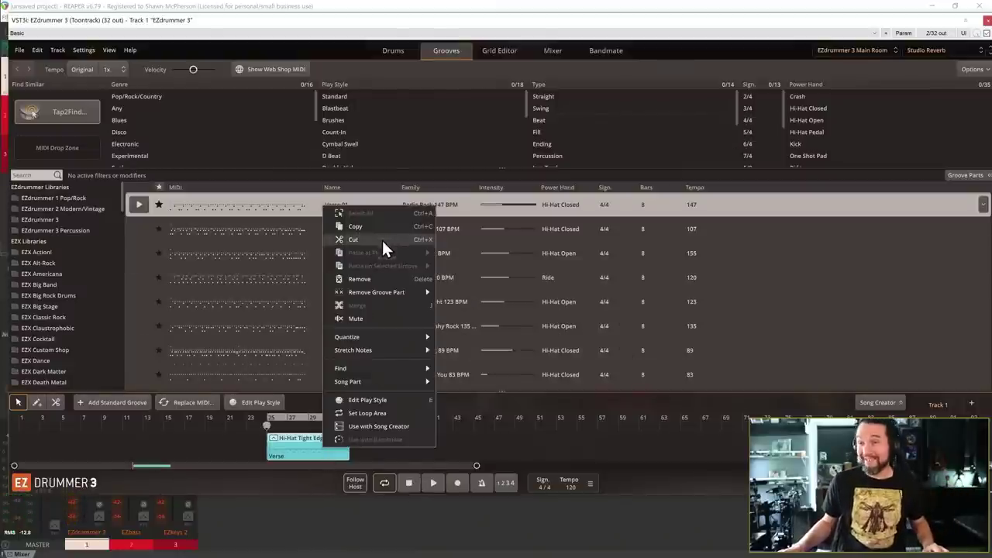
pyautogui.click(374, 278)
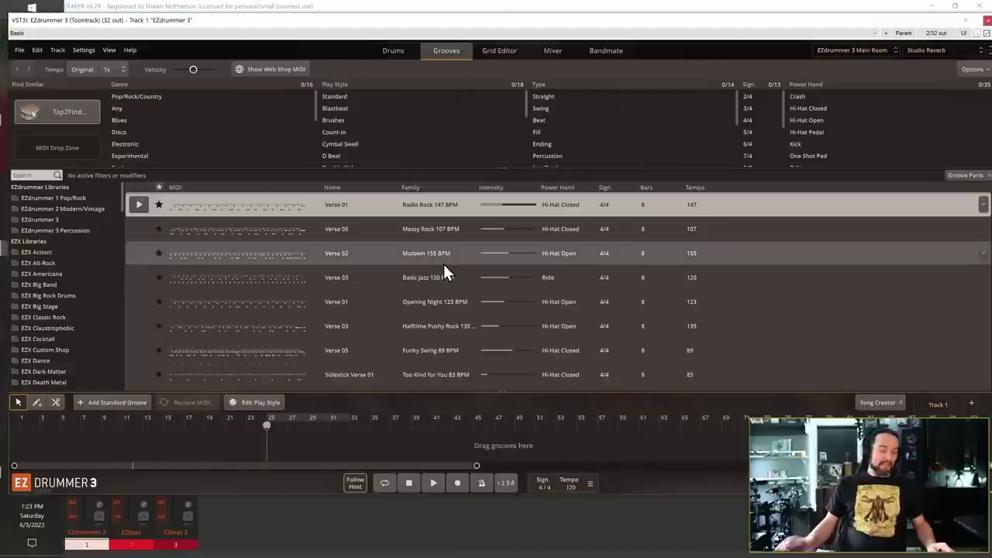
# Open the Windows properties for This PC, check the installed RAM and return to EZdrummer 3.
pyautogui.press('super')
pyautogui.write('THIS PC')
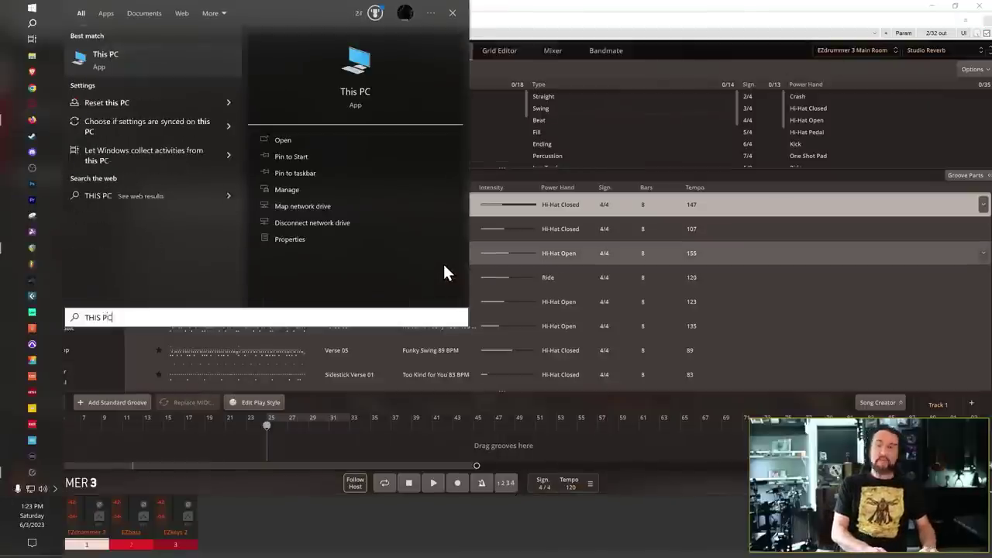
pyautogui.click(297, 241)
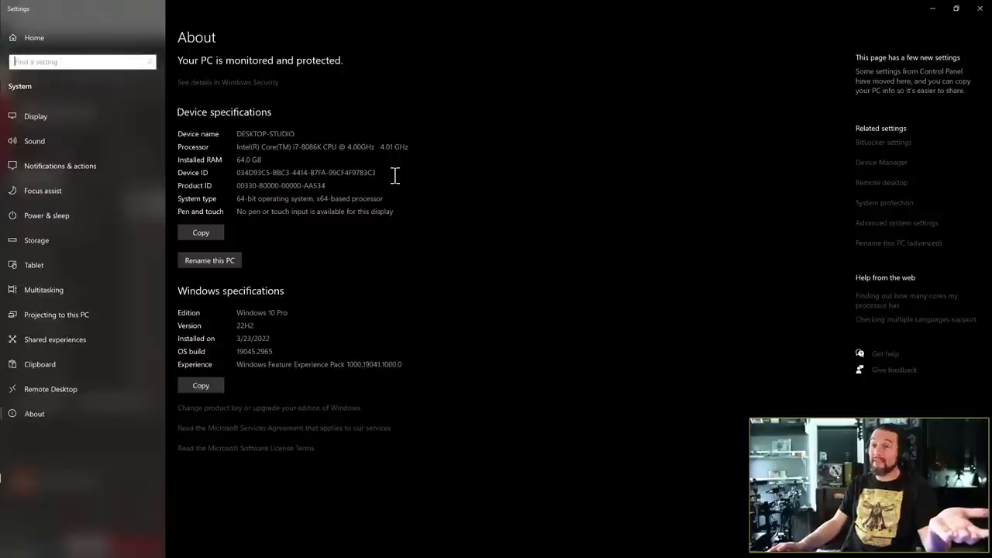
pyautogui.doubleClick(243, 160)
pyautogui.click(723, 121)
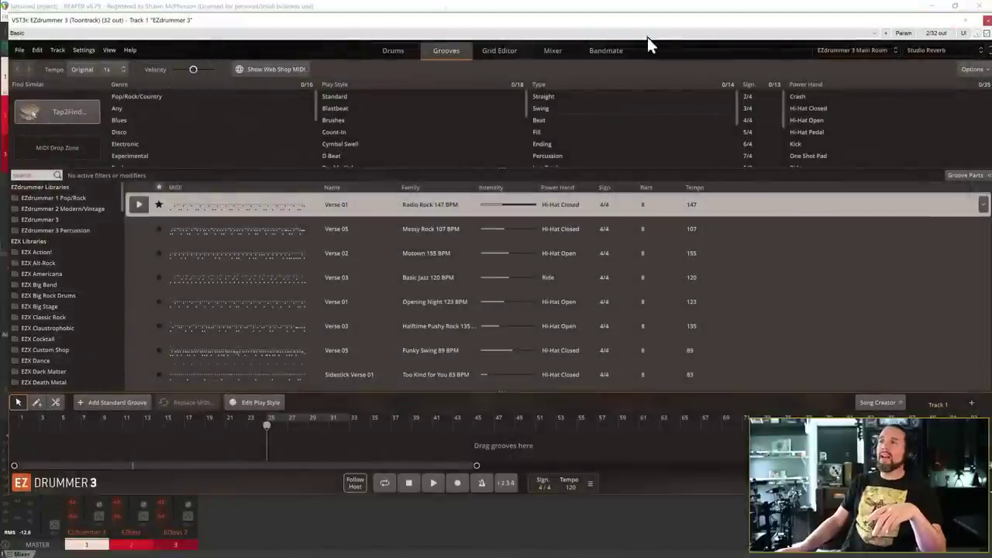
pyautogui.click(647, 34)
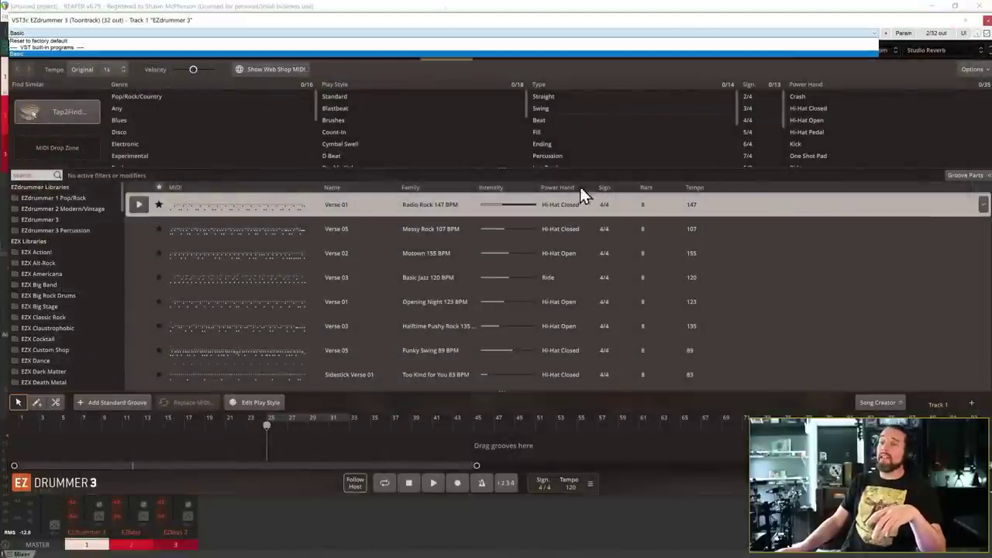
# Return the EZdrummer 3 playhead to the start of the song and close the plugin from its drum kit view.
pyautogui.click(409, 482)
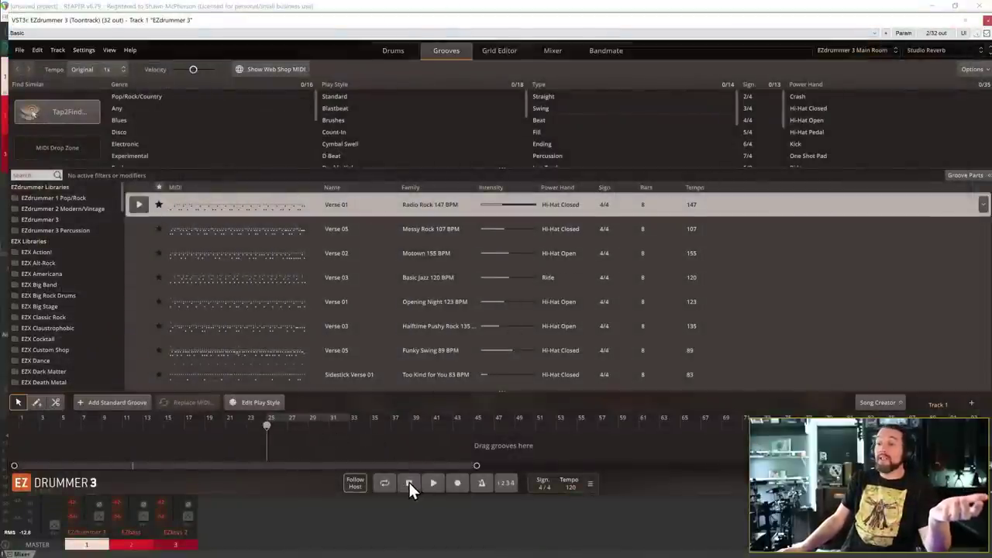
pyautogui.click(408, 482)
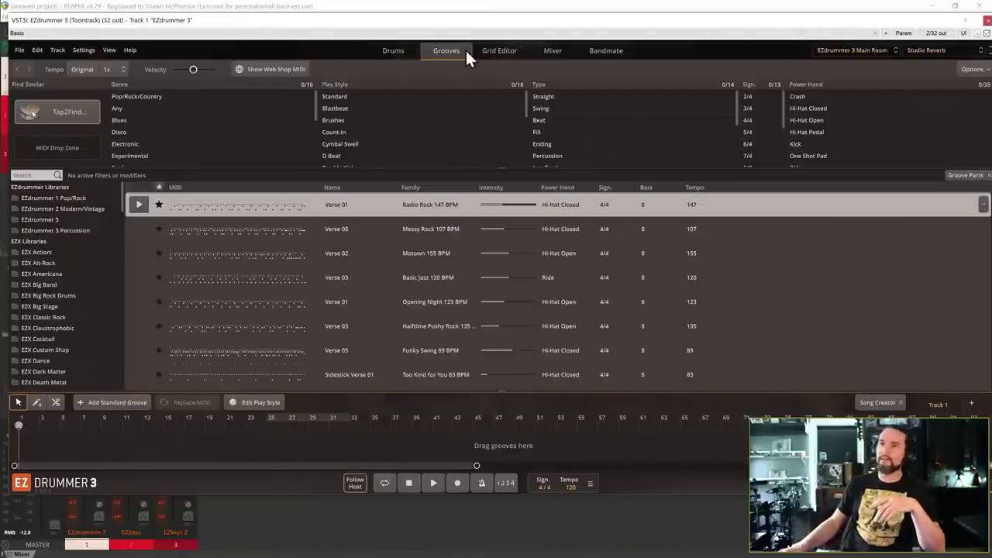
pyautogui.click(393, 50)
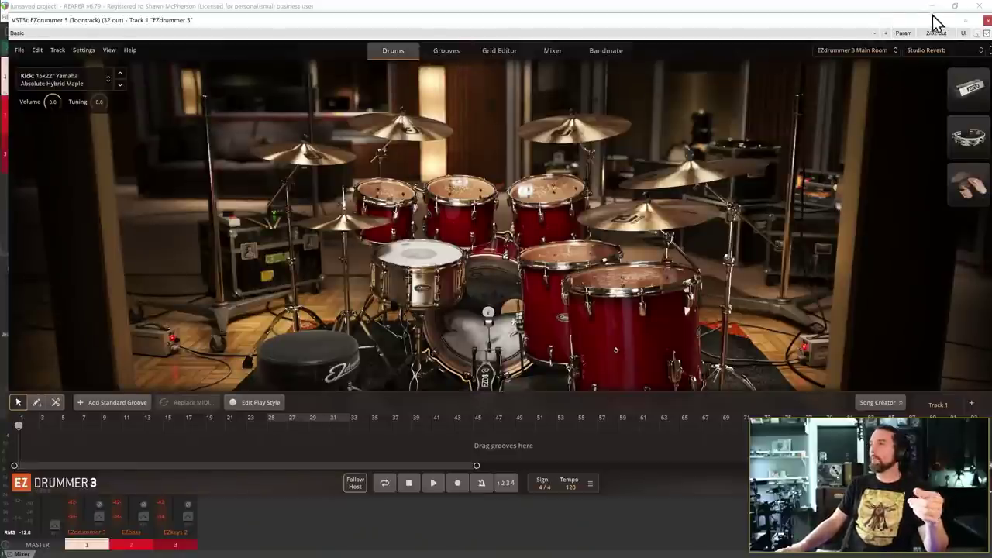
pyautogui.click(987, 22)
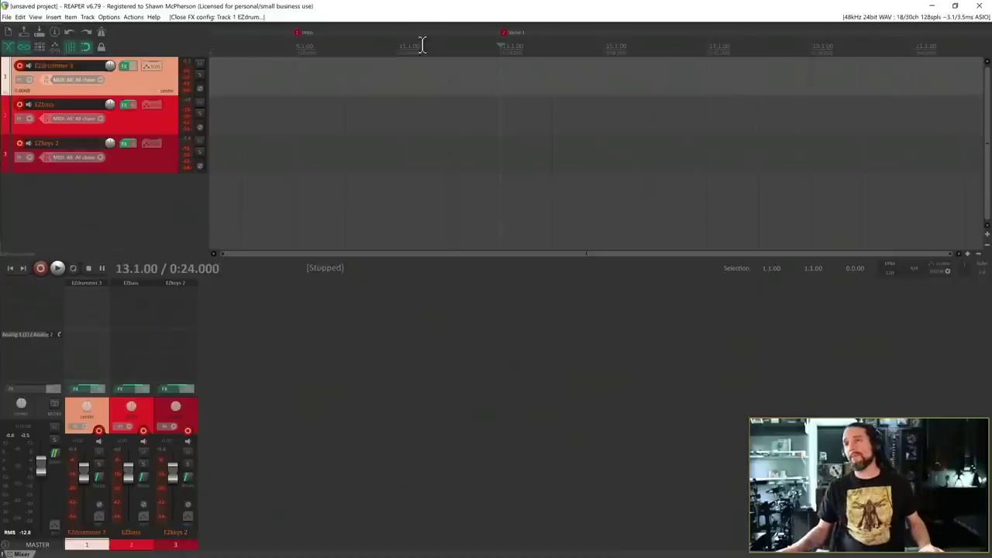
# Open EZkeys 2 from its track and preview the Verse 01 and Verse 02 grooves of Melodic Melancholy 68 BPM.
pyautogui.click(177, 283)
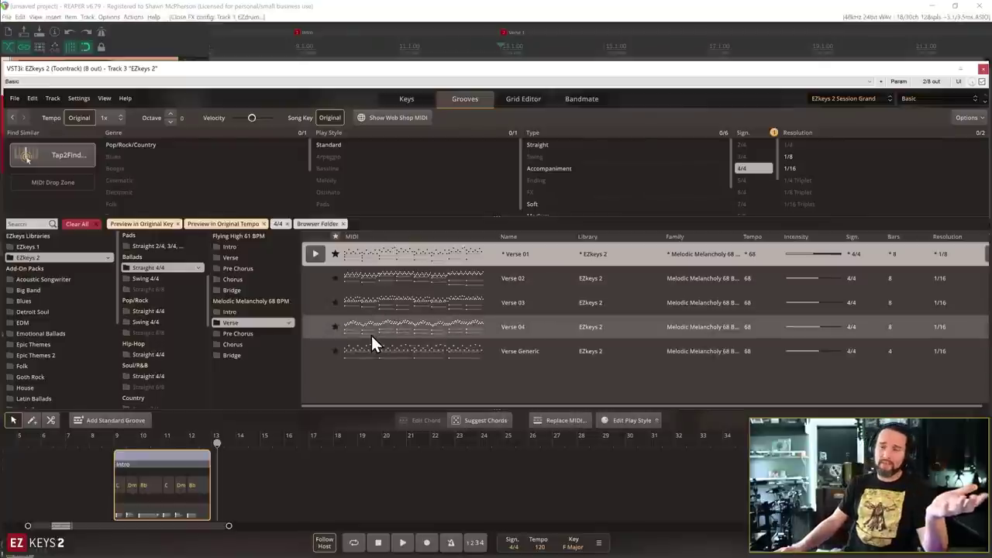
pyautogui.click(314, 254)
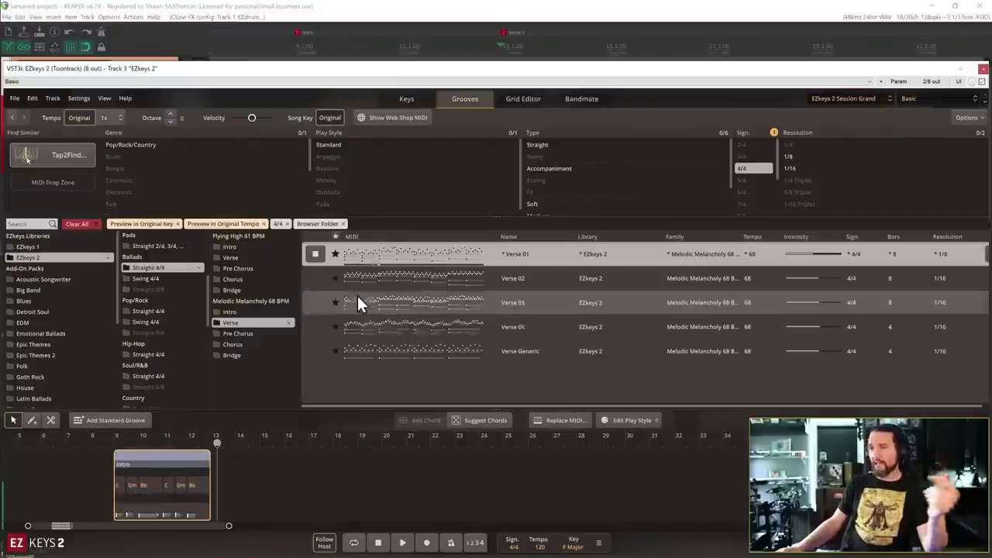
pyautogui.click(315, 254)
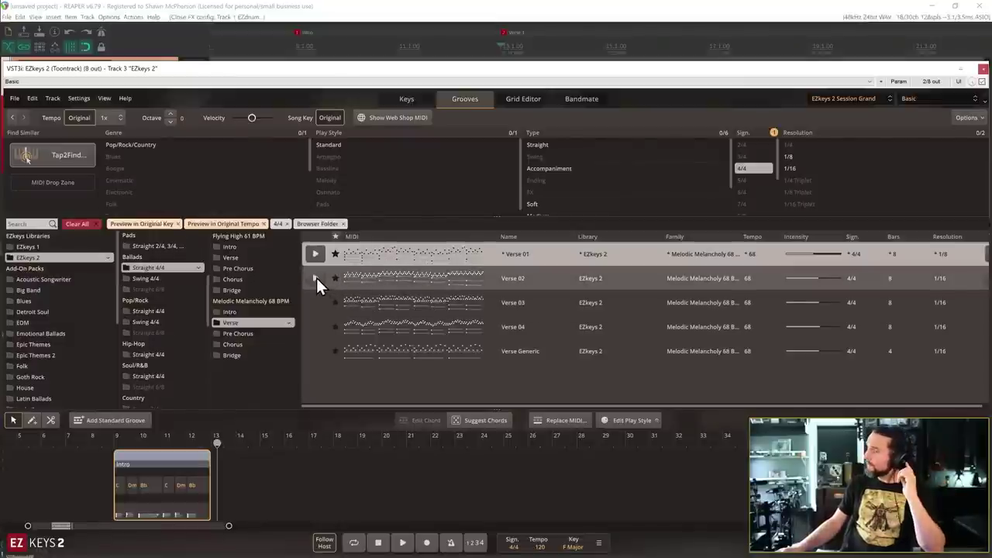
pyautogui.click(317, 278)
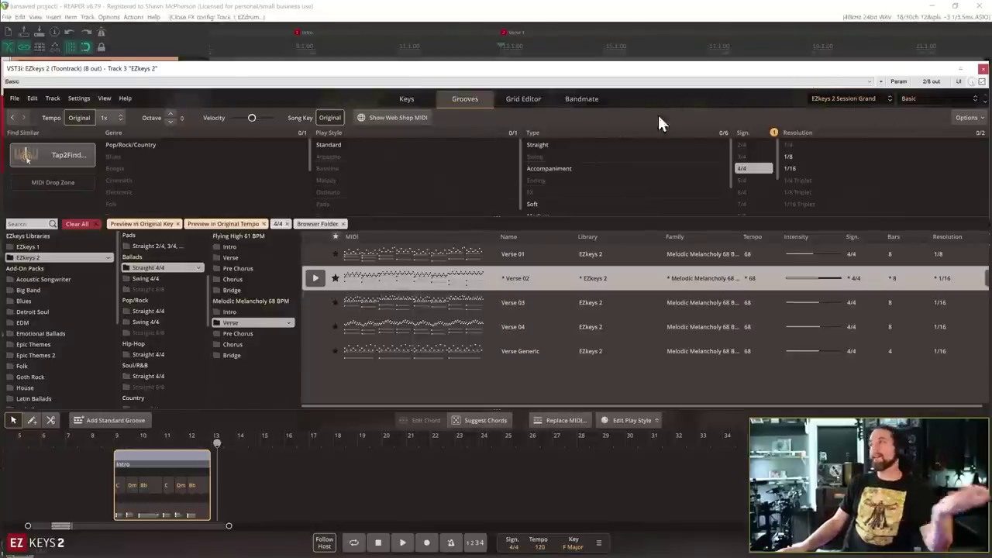
# Look over the Session Grand preset list and examine the General, Keyboard Shortcuts, Metronome, MIDI Input, Auto-Save and Advanced settings.
pyautogui.click(921, 99)
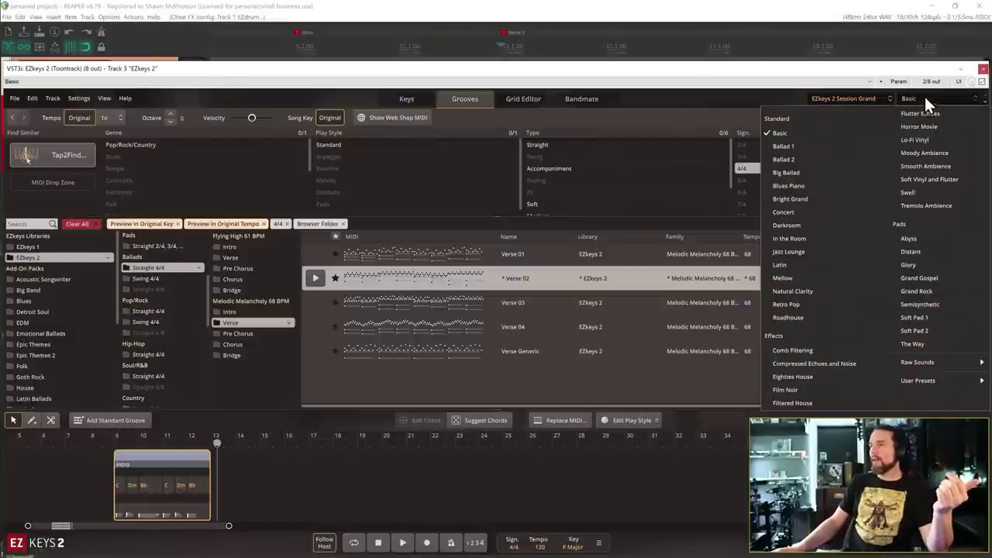
pyautogui.click(790, 76)
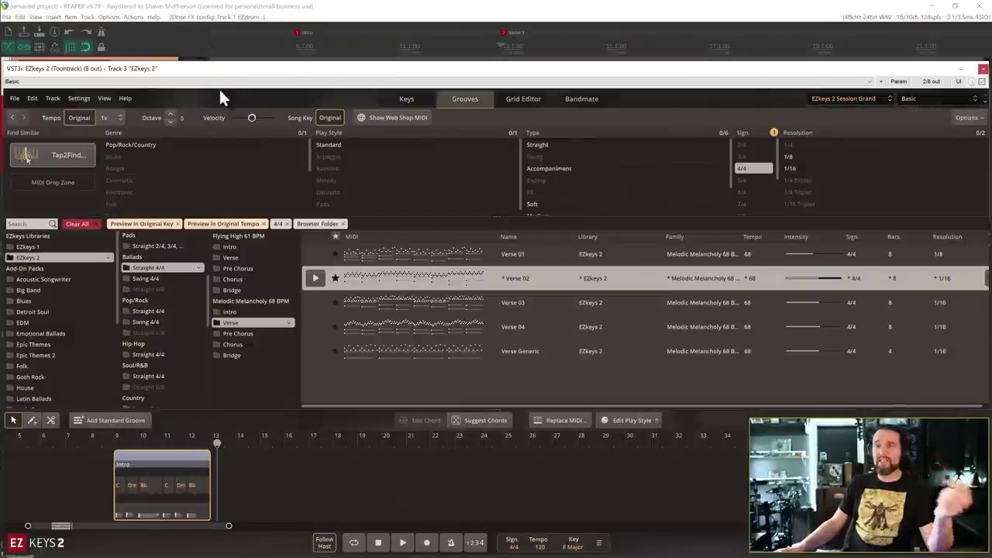
pyautogui.click(82, 97)
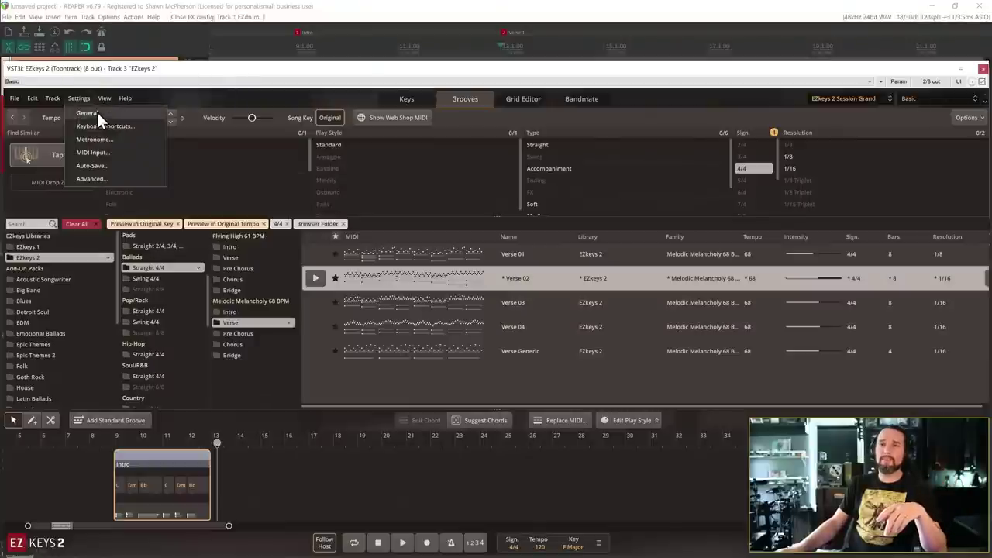
pyautogui.click(94, 110)
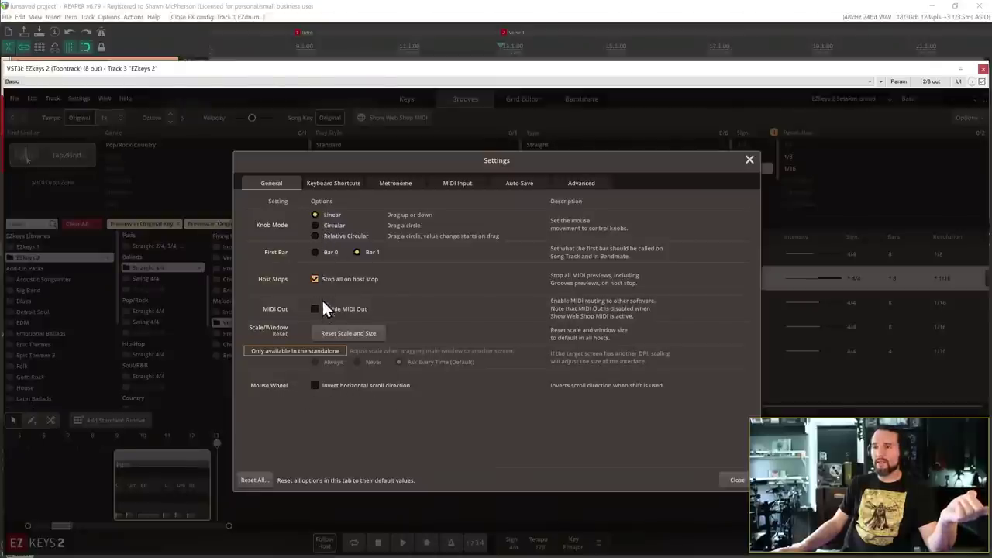
pyautogui.click(467, 186)
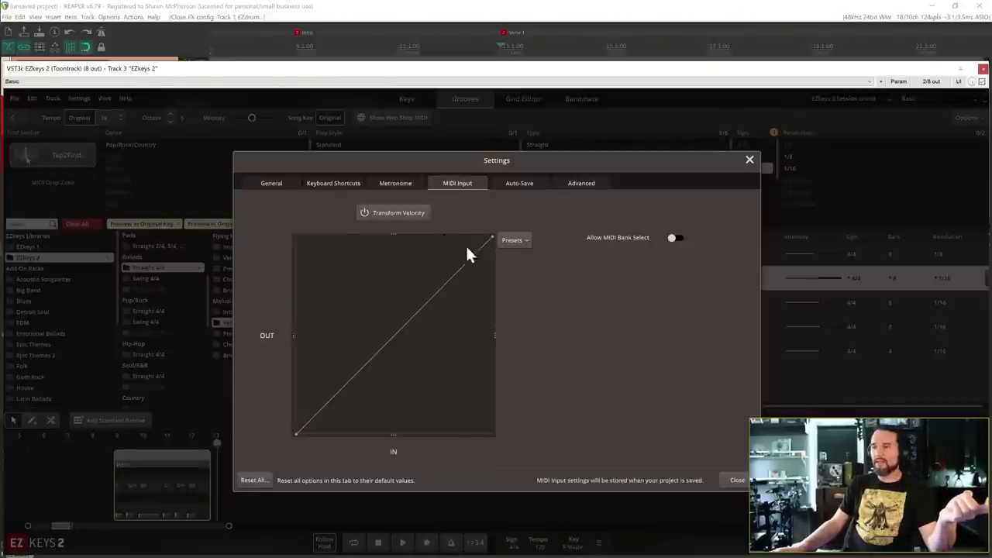
pyautogui.click(531, 186)
pyautogui.click(584, 184)
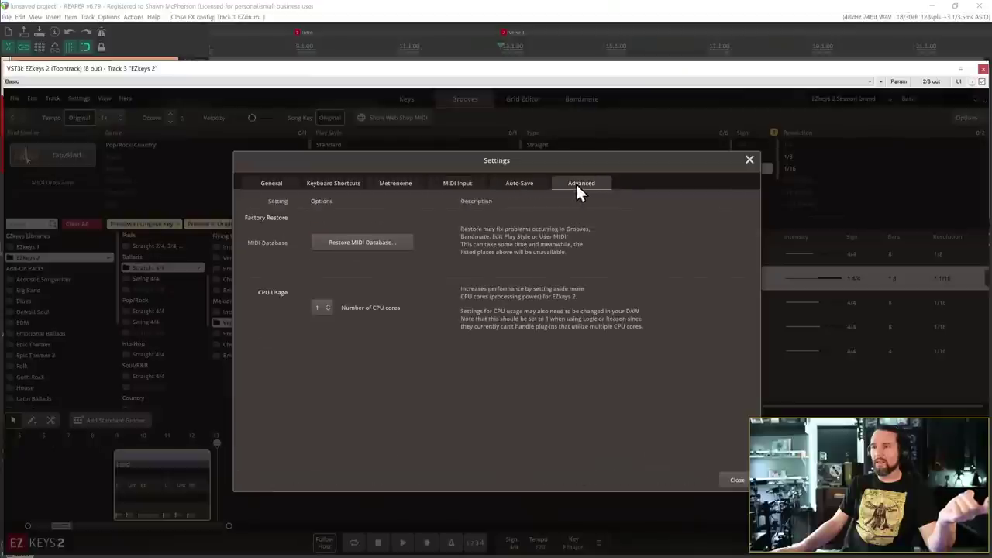
pyautogui.click(527, 186)
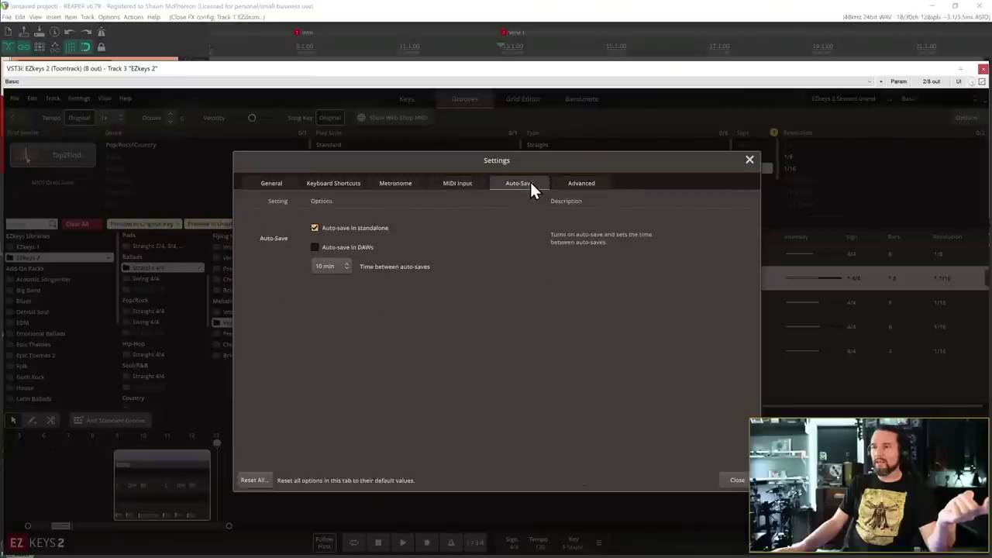
pyautogui.click(455, 183)
pyautogui.click(409, 184)
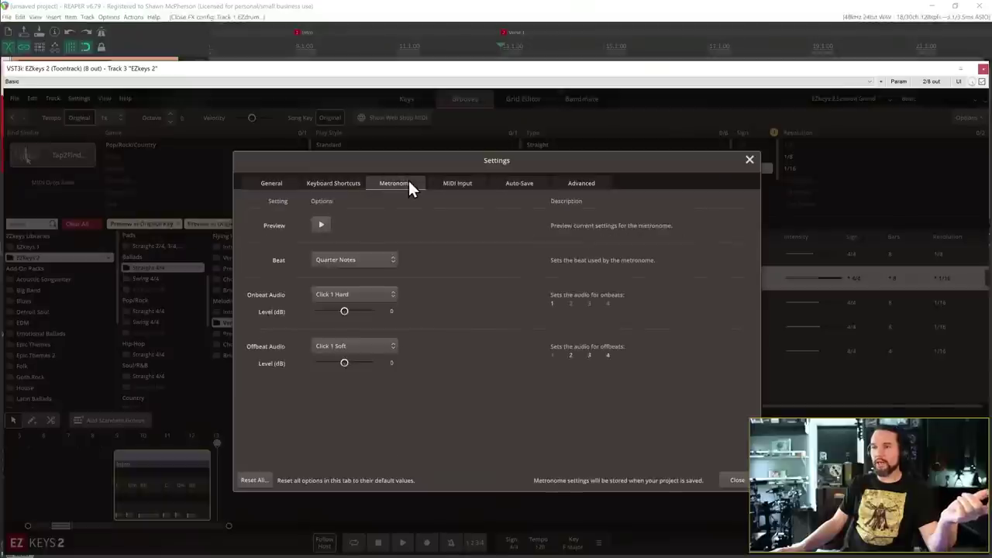
pyautogui.click(465, 183)
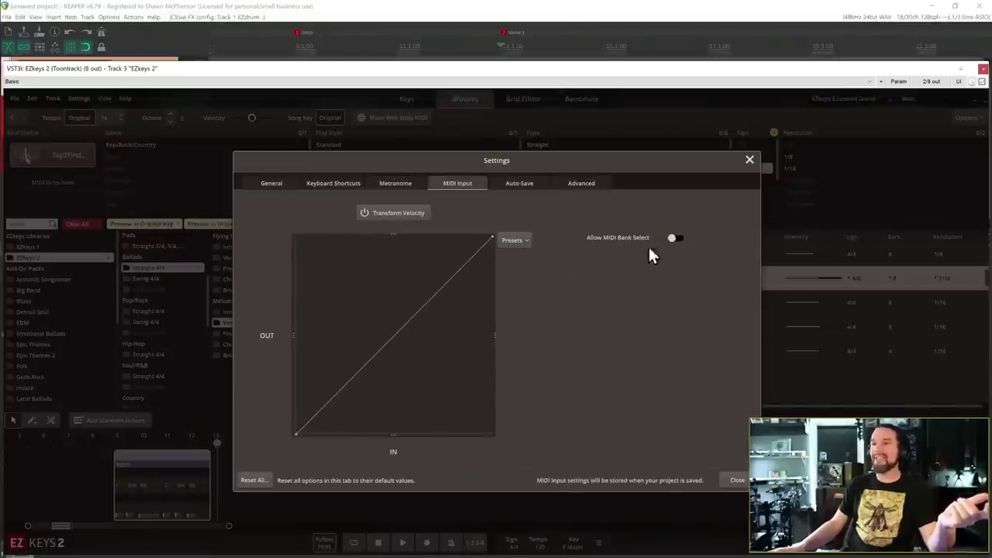
pyautogui.click(393, 183)
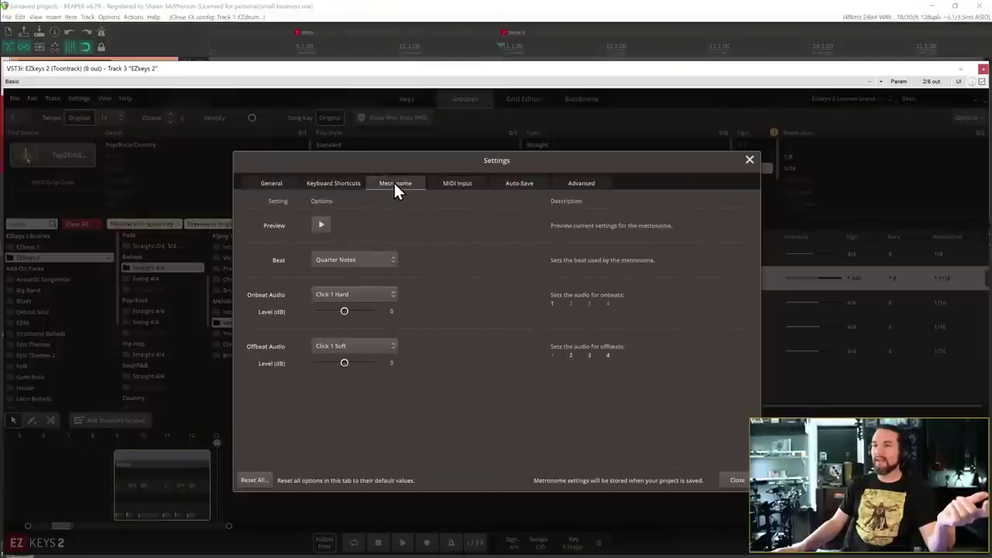
pyautogui.click(335, 186)
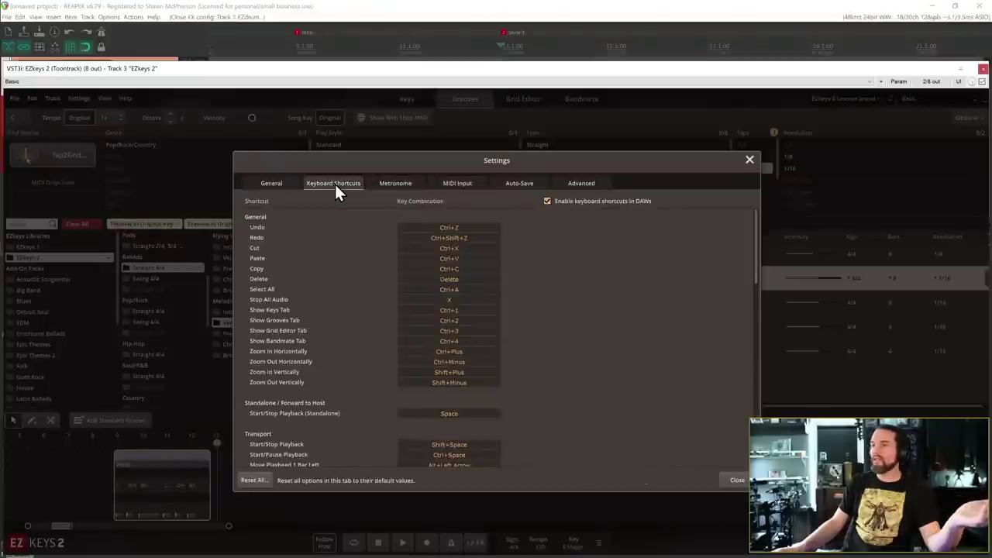
pyautogui.click(285, 186)
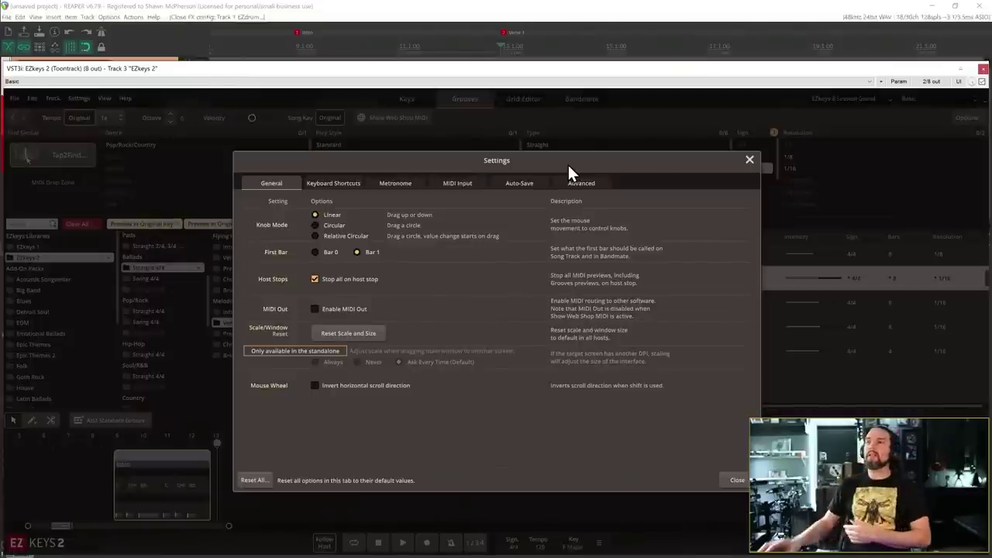
# Leave the settings and look through the EZkeys 2 sound library list and the presets of the Session Grand.
pyautogui.click(892, 99)
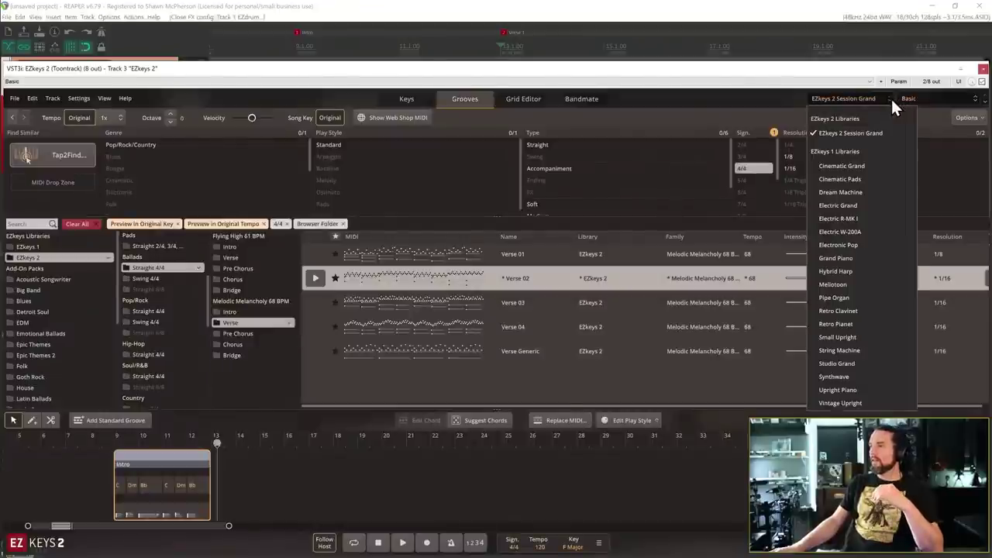
pyautogui.click(986, 101)
pyautogui.click(986, 100)
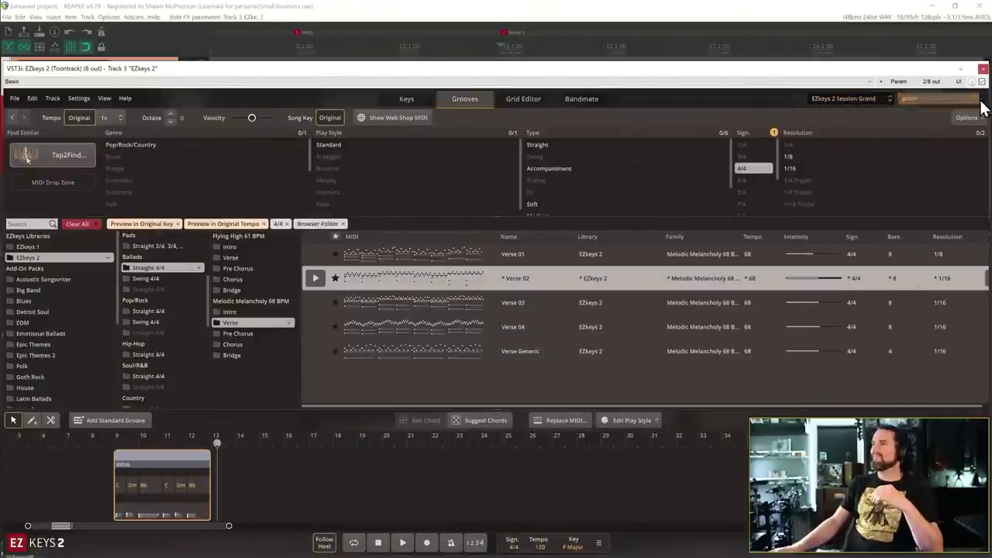
pyautogui.click(977, 106)
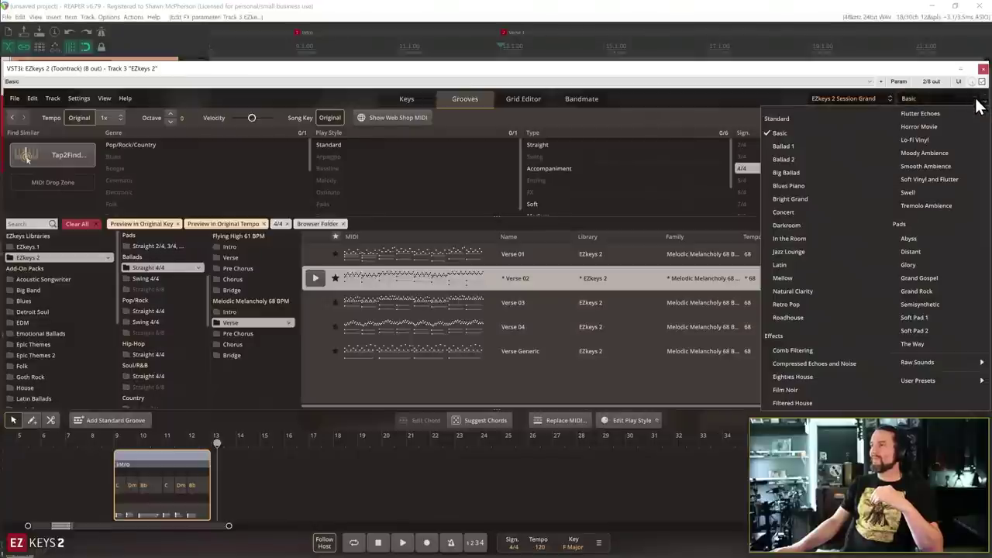
pyautogui.click(981, 106)
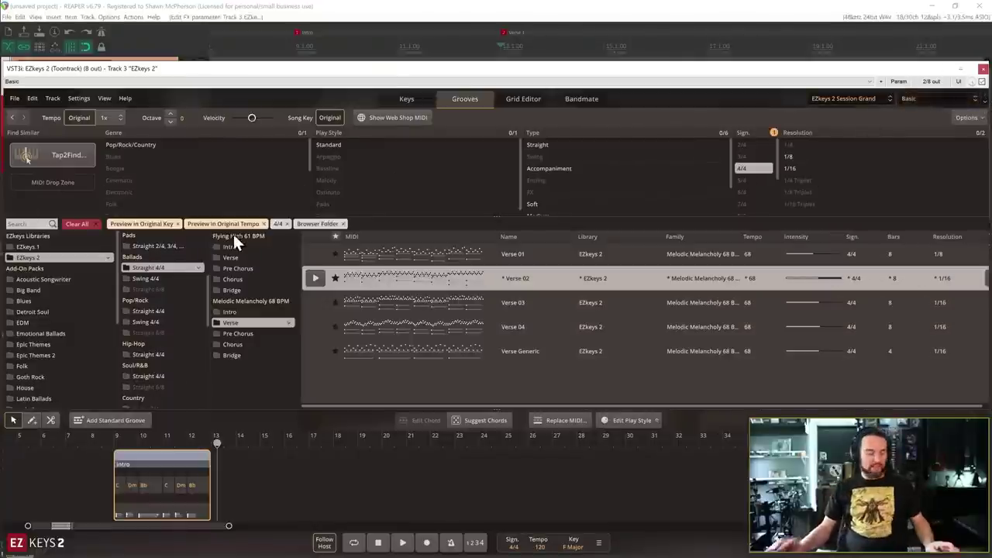
# Launch the standalone EZkeys (64-bit) app, look through its Cinematic Grand preset choices and close it again.
pyautogui.press('super')
pyautogui.write('EZKEY')
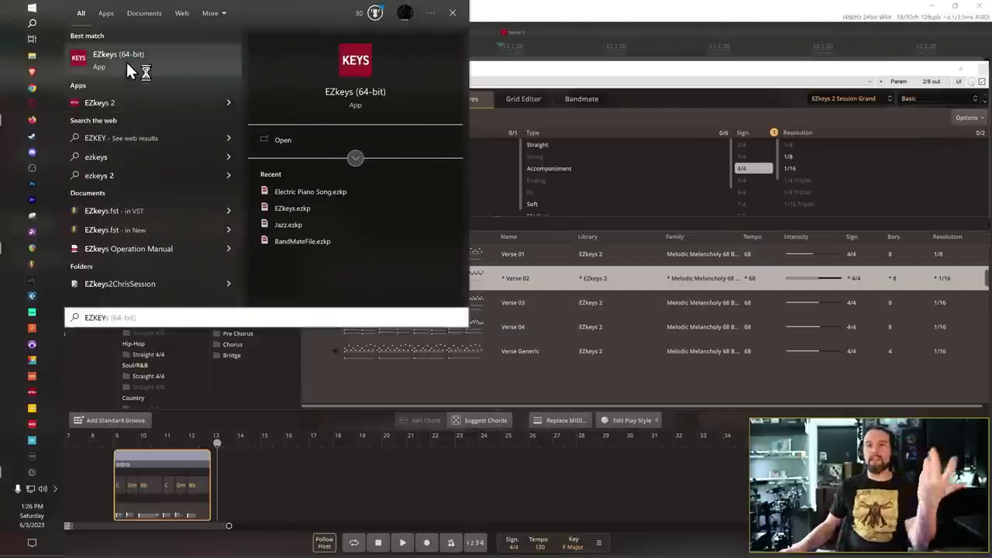
pyautogui.click(126, 60)
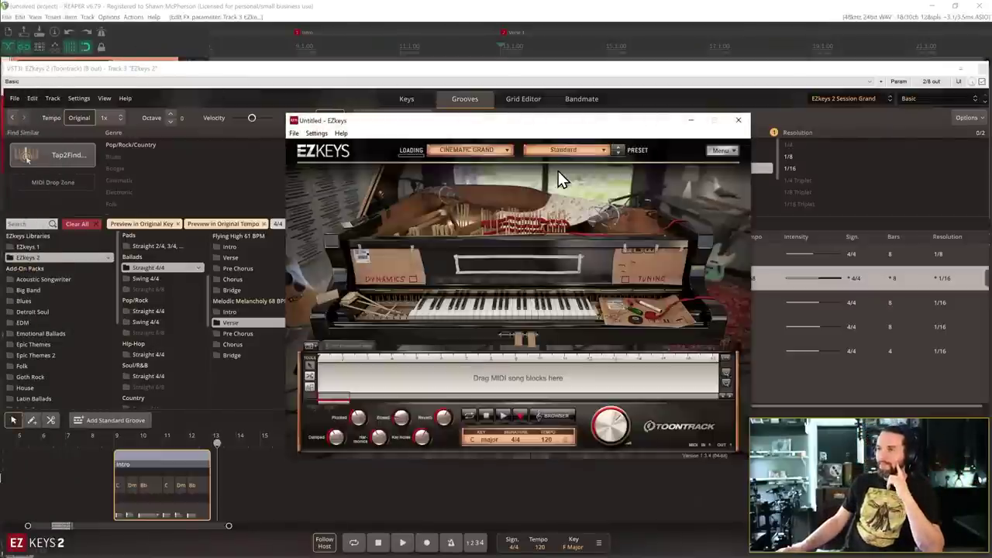
pyautogui.moveTo(594, 120); pyautogui.dragTo(501, 95)
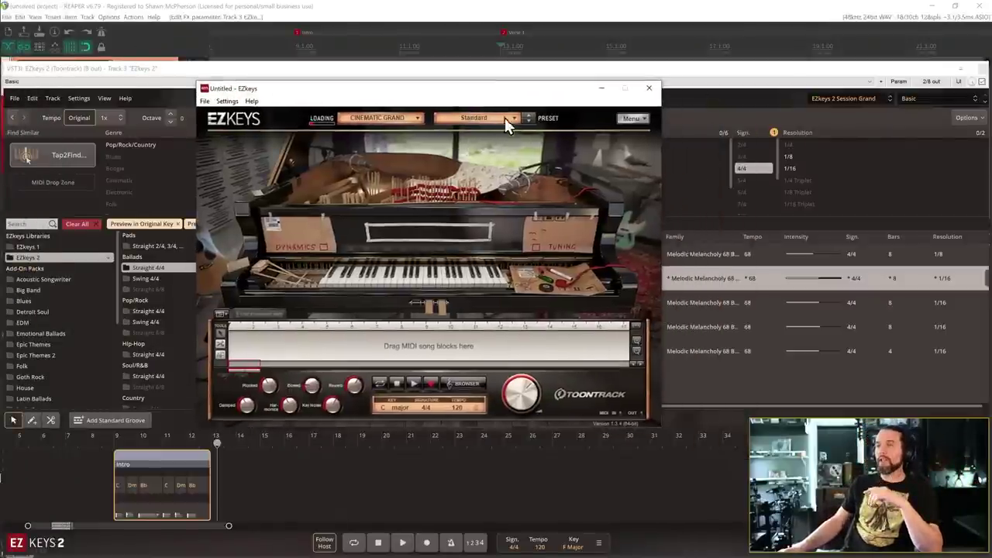
pyautogui.click(505, 118)
pyautogui.moveTo(487, 133)
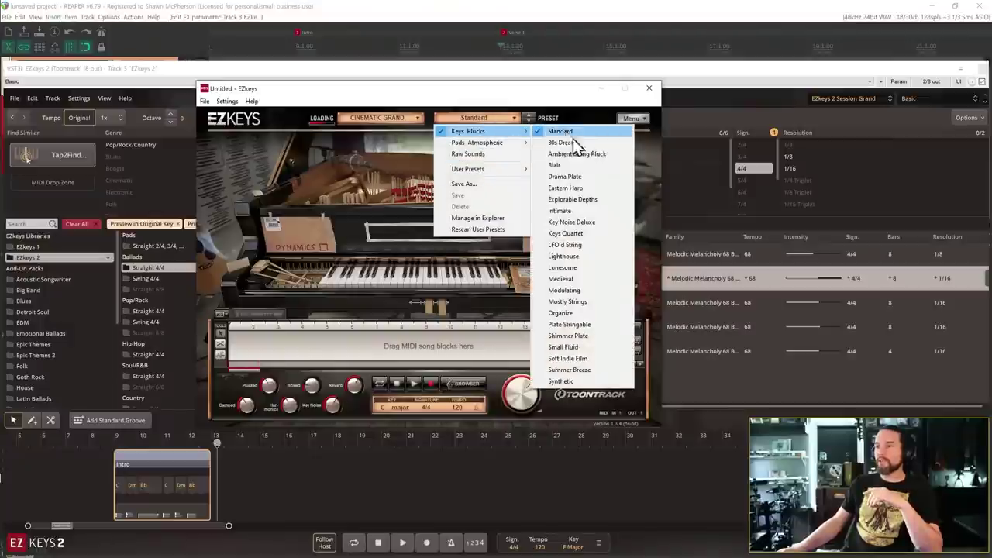
pyautogui.click(574, 133)
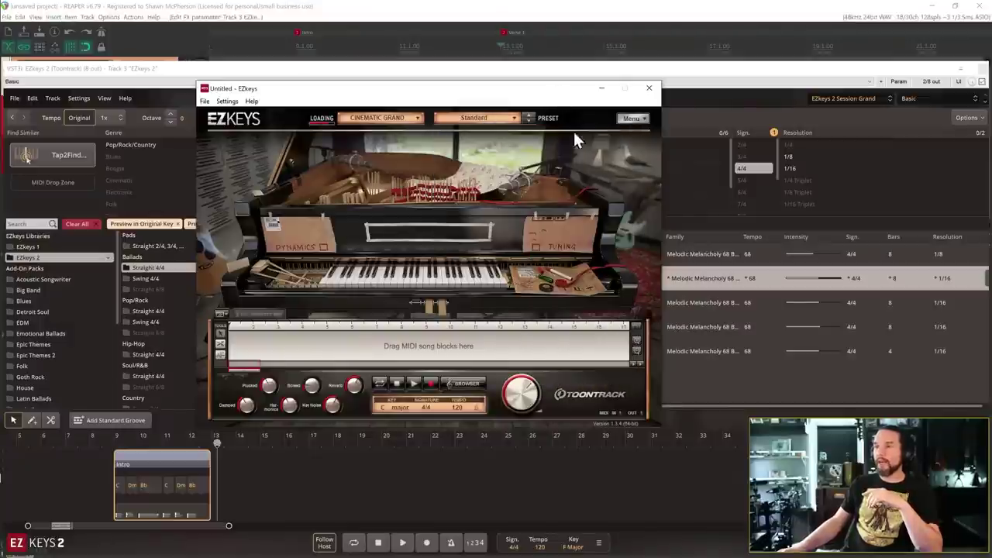
pyautogui.click(528, 120)
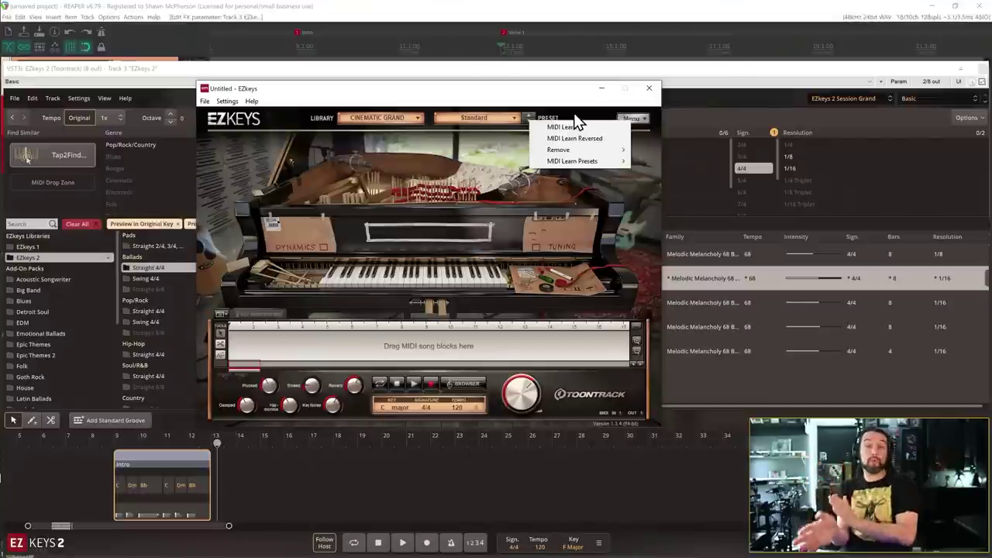
pyautogui.click(649, 88)
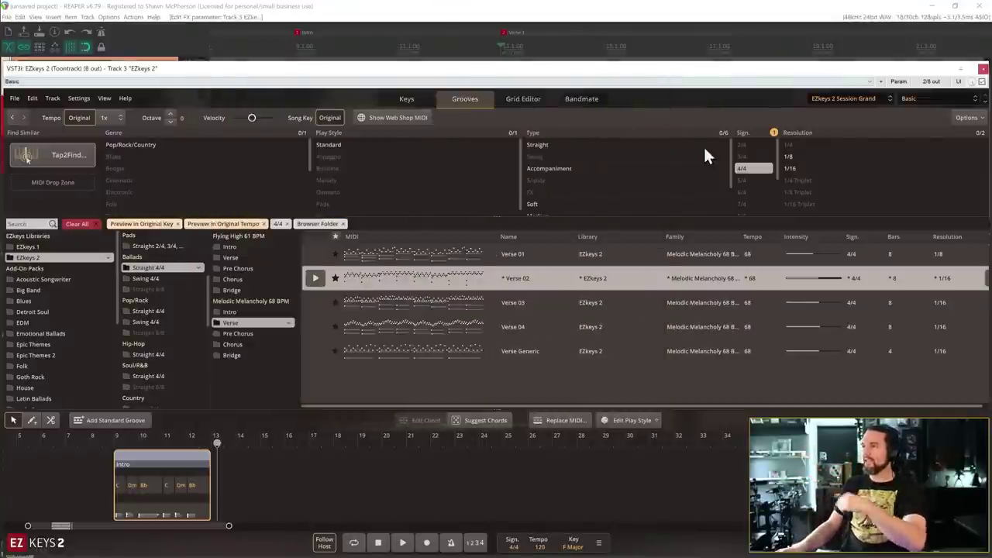
# Switch the Session Grand preset to Ballad 1 and back to Basic, and look over the preset list.
pyautogui.click(985, 101)
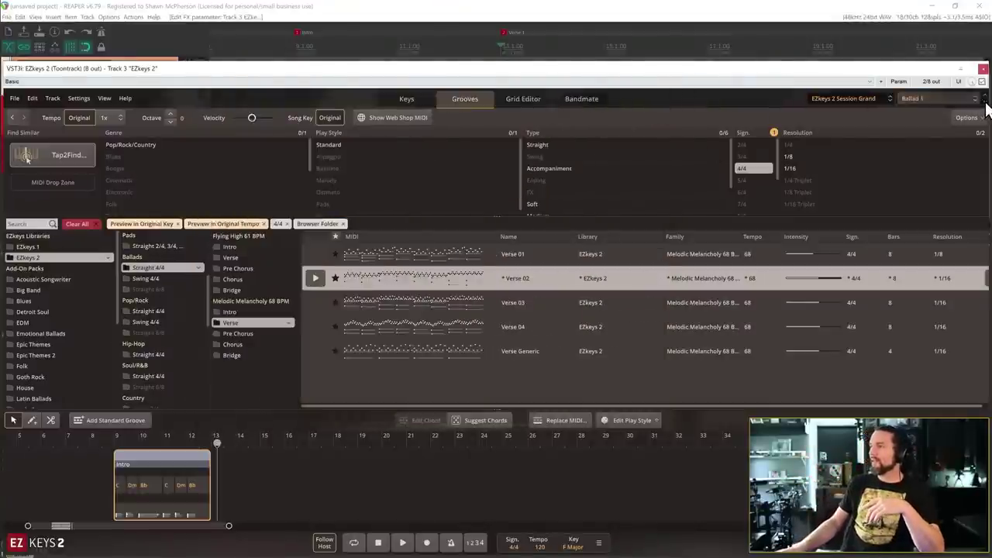
pyautogui.click(984, 98)
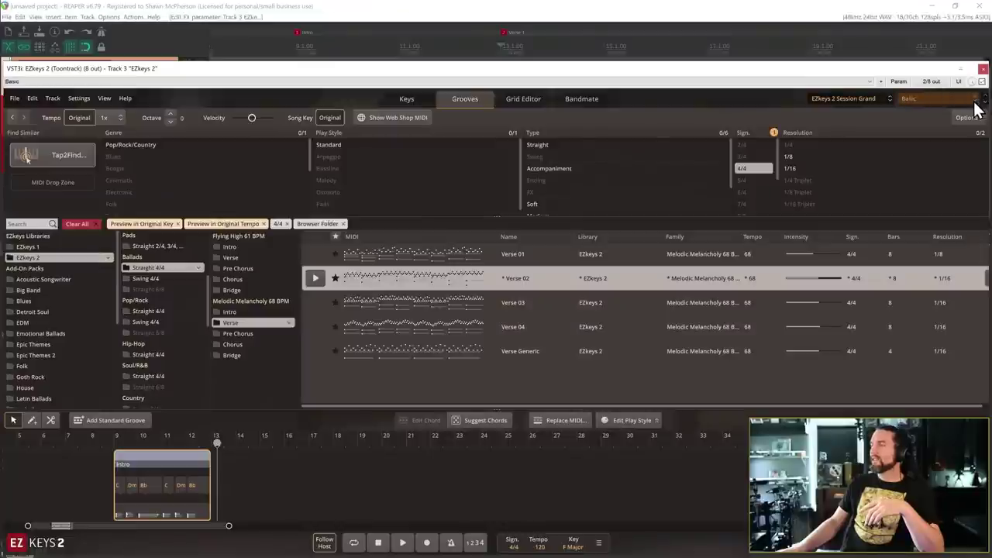
pyautogui.click(974, 101)
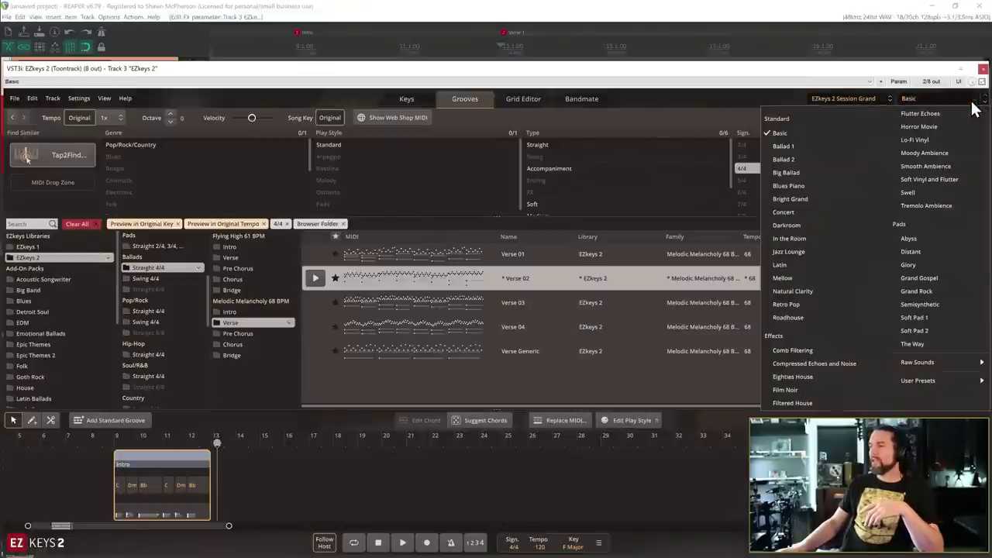
pyautogui.click(783, 79)
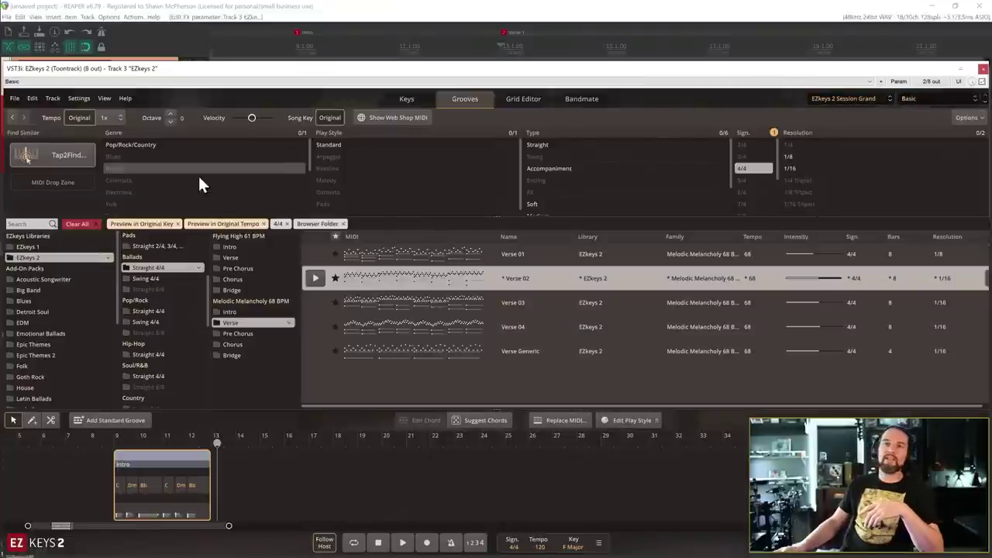
pyautogui.click(104, 99)
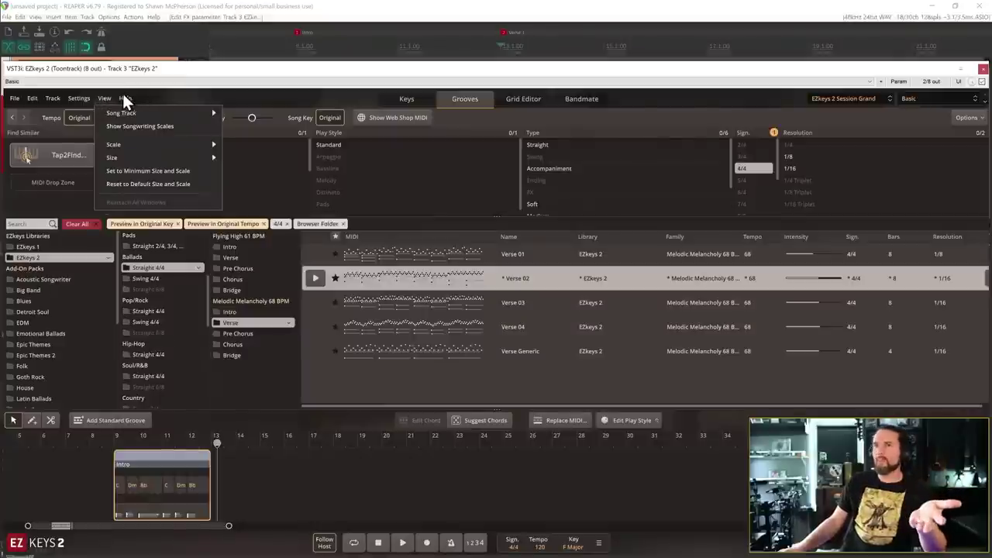
pyautogui.click(130, 96)
pyautogui.click(122, 83)
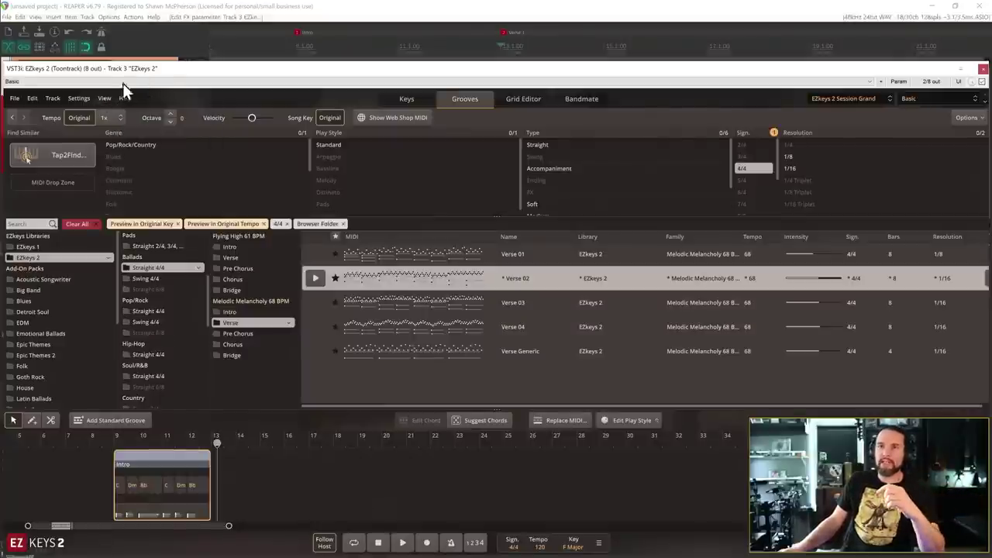
pyautogui.click(81, 100)
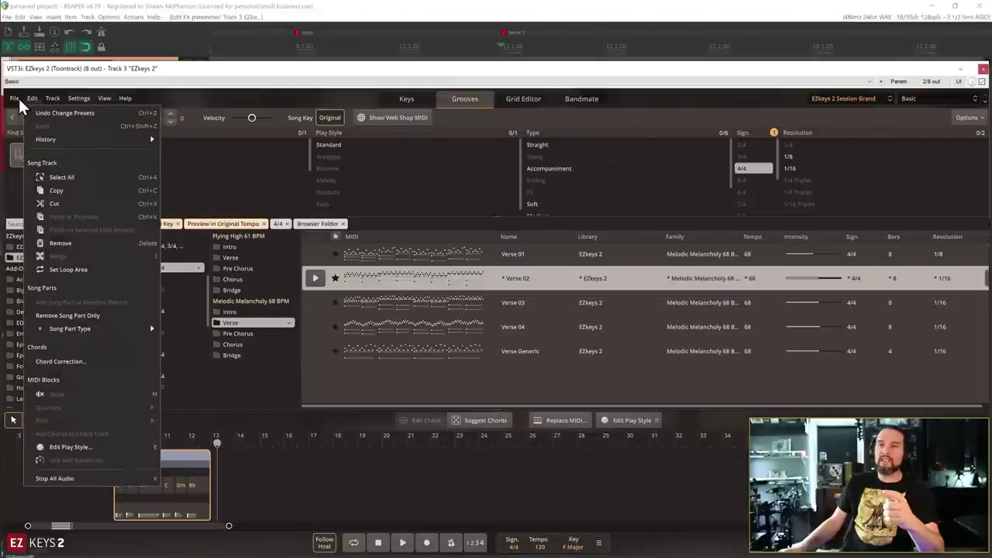
pyautogui.moveTo(18, 96)
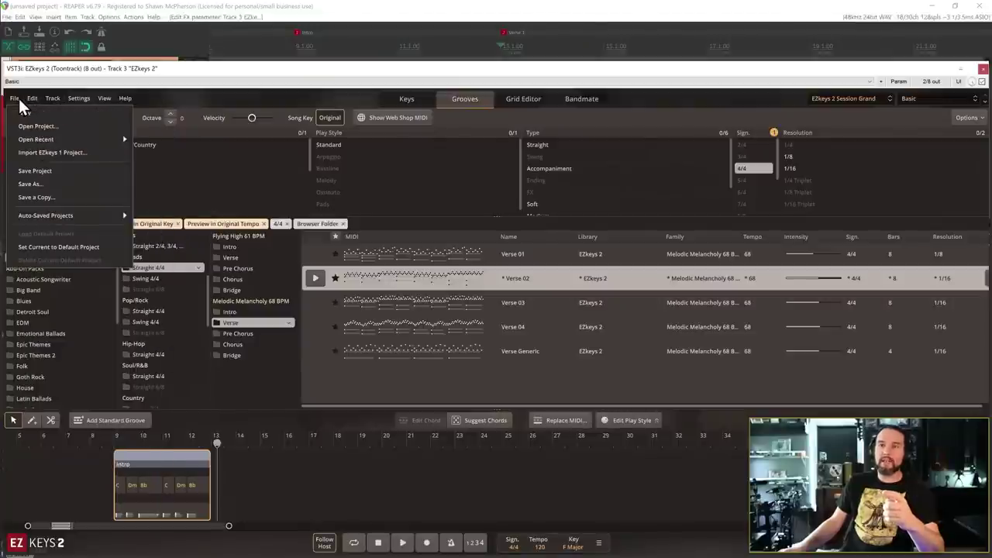
# Examine the General, Keyboard Shortcuts, Metronome and MIDI Input settings of EZkeys 2, and close the settings.
pyautogui.moveTo(83, 99)
pyautogui.click(101, 115)
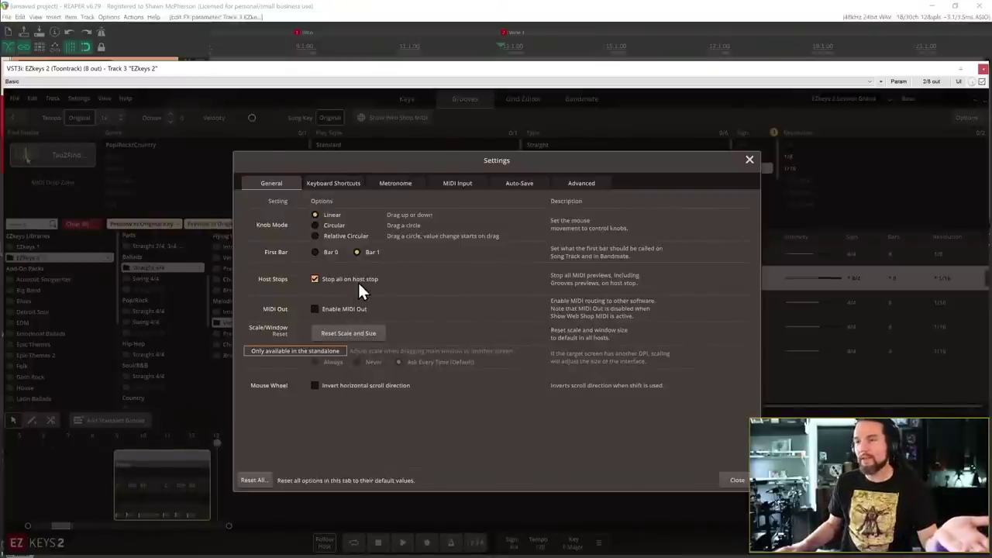
pyautogui.click(333, 185)
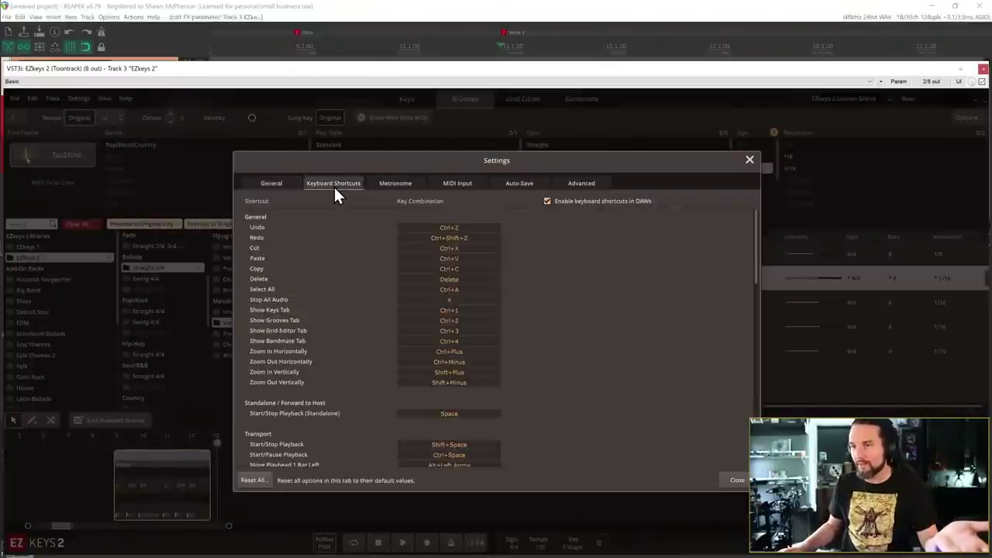
pyautogui.click(398, 184)
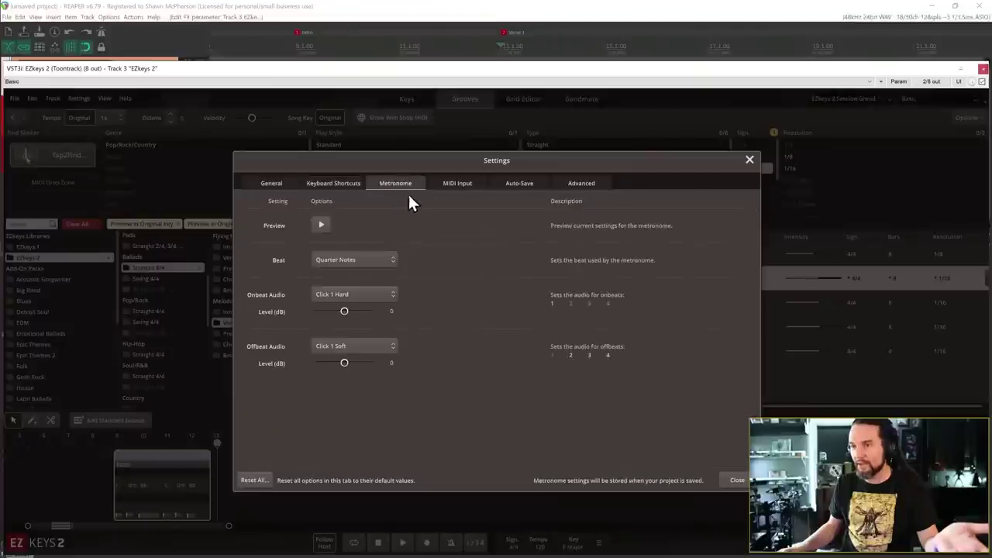
pyautogui.click(462, 186)
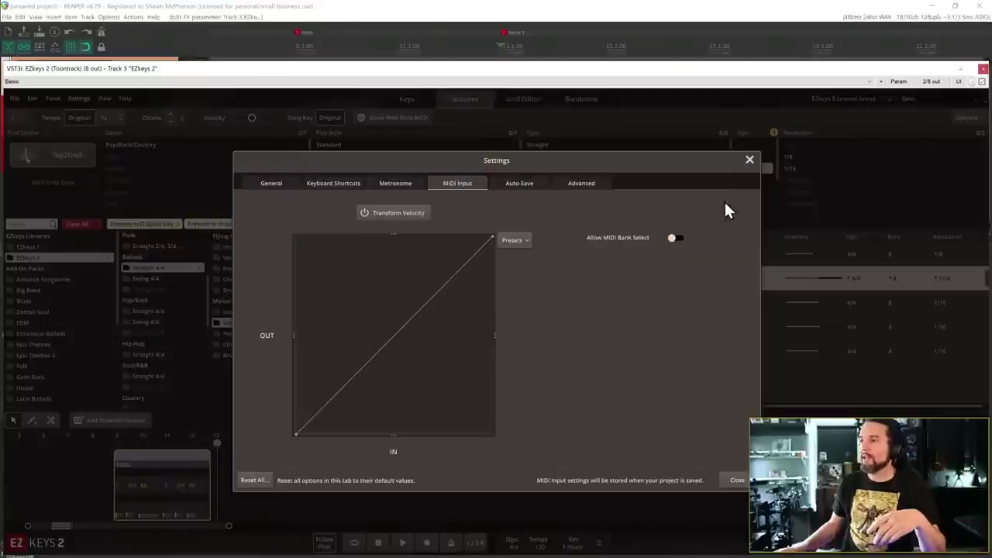
pyautogui.click(750, 160)
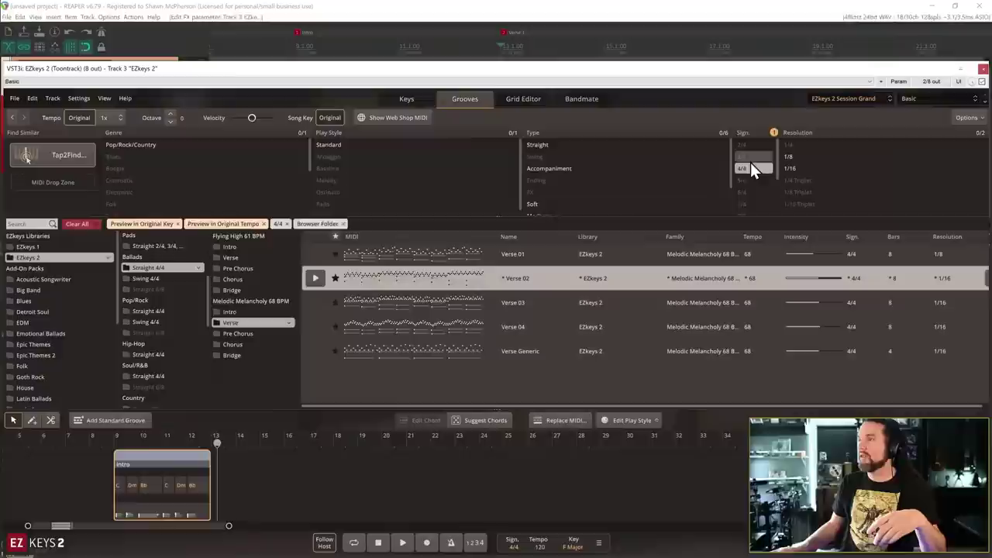
pyautogui.click(985, 101)
pyautogui.click(985, 101)
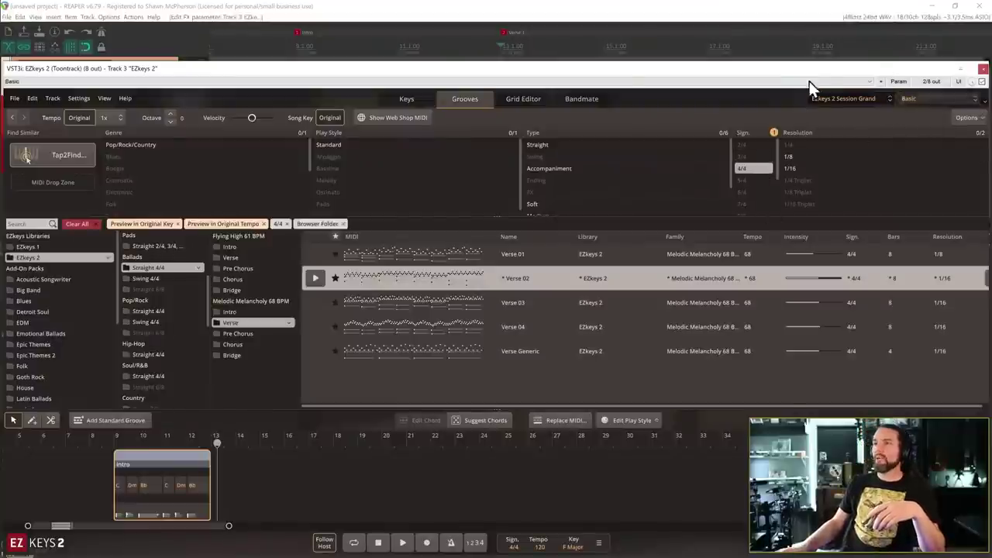
# Look at the piano view, return to the grooves and preview the Melodic Melancholy grooves Verse 02, Verse 03 and Verse 04.
pyautogui.click(406, 98)
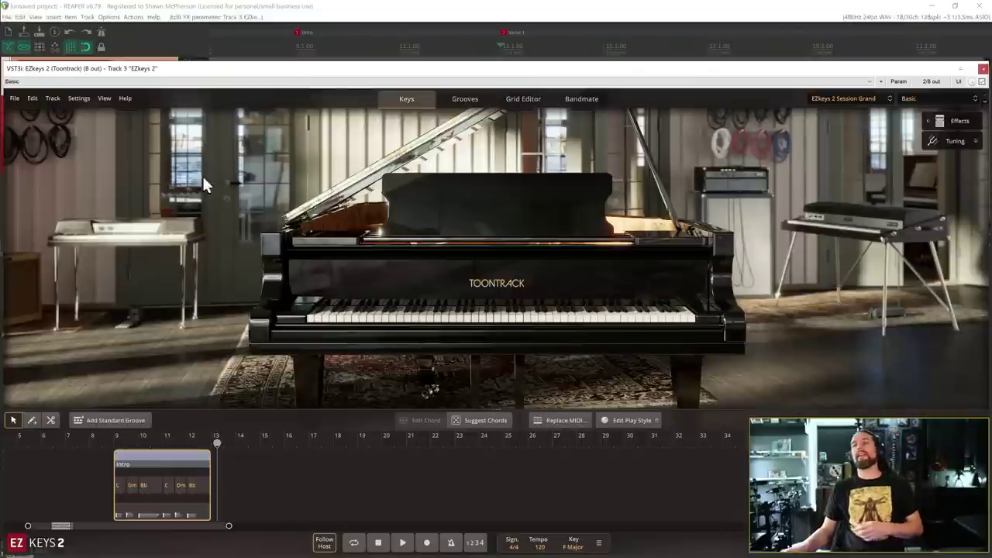
pyautogui.click(465, 99)
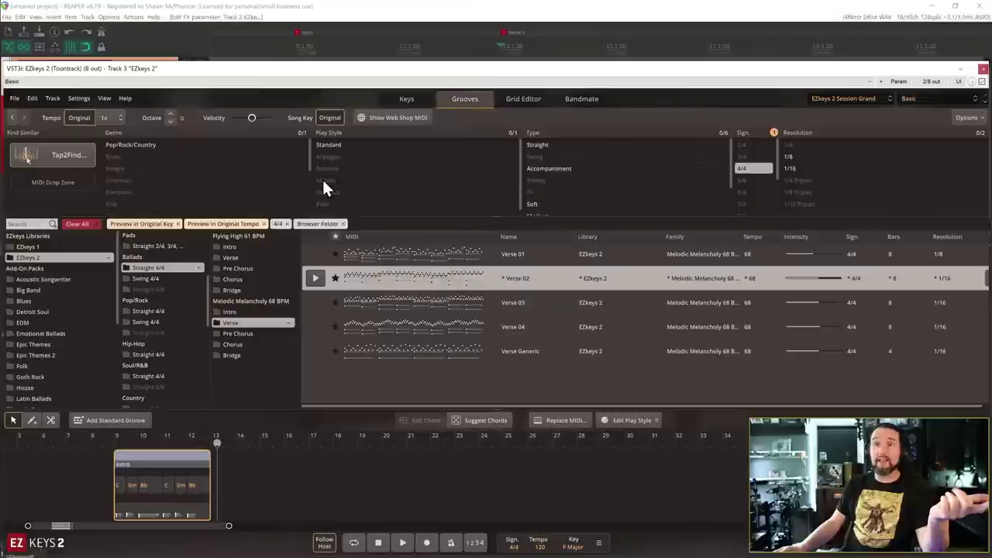
pyautogui.click(314, 277)
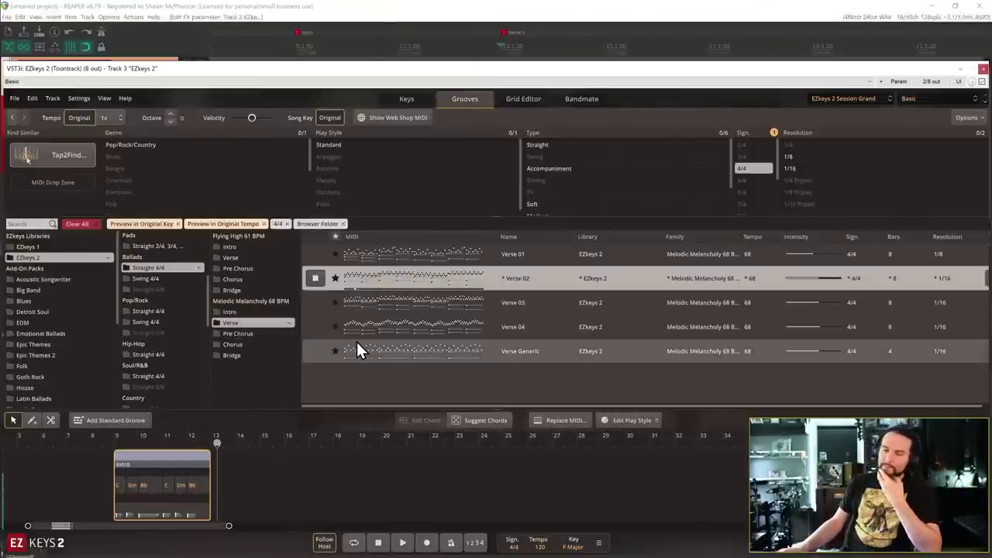
pyautogui.click(377, 304)
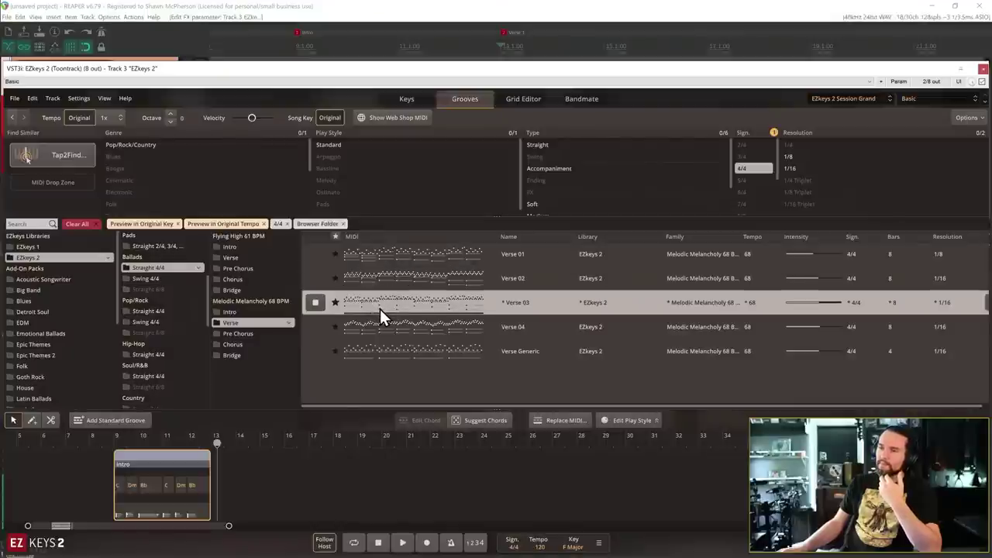
pyautogui.click(382, 331)
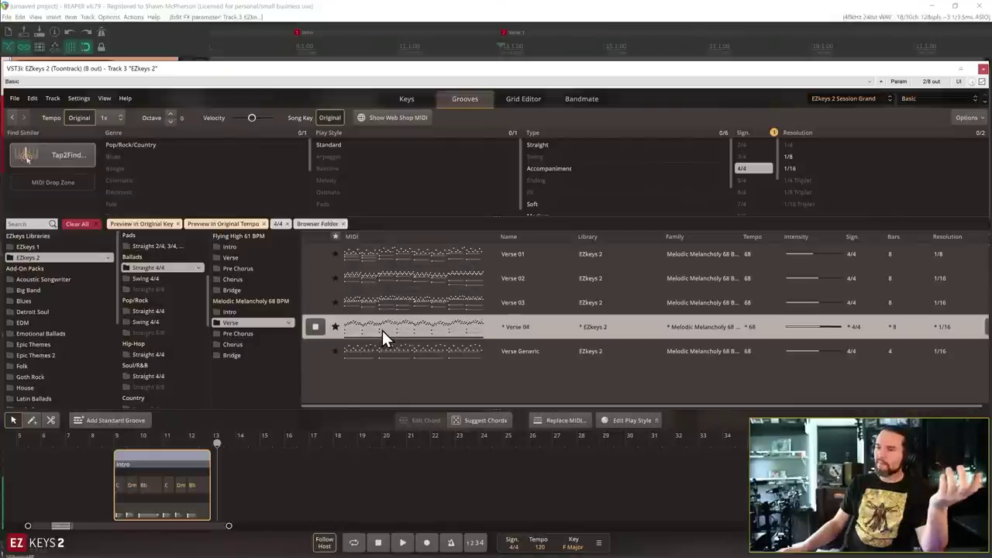
pyautogui.click(315, 327)
# Audition the Verse 01 groove of Melodic Melancholy and place it on the song track at bar 13, directly after the Intro.
pyautogui.moveTo(217, 448); pyautogui.dragTo(189, 444)
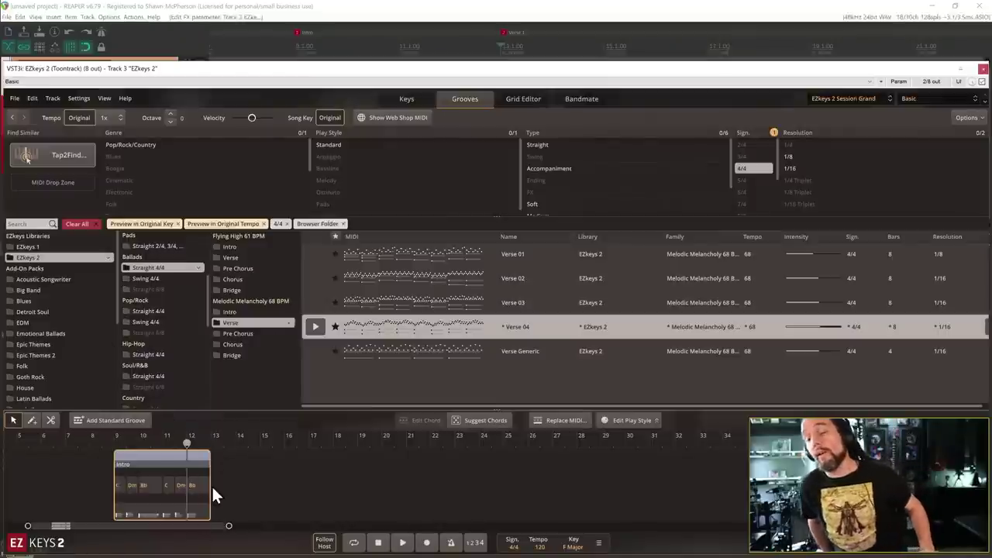
pyautogui.press('space')
pyautogui.press('space')
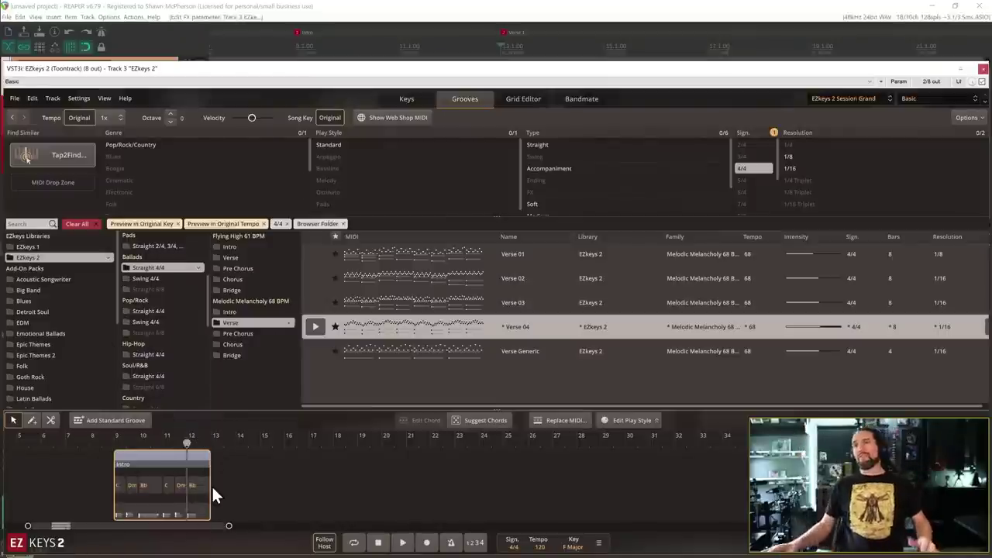
pyautogui.click(374, 254)
pyautogui.click(310, 255)
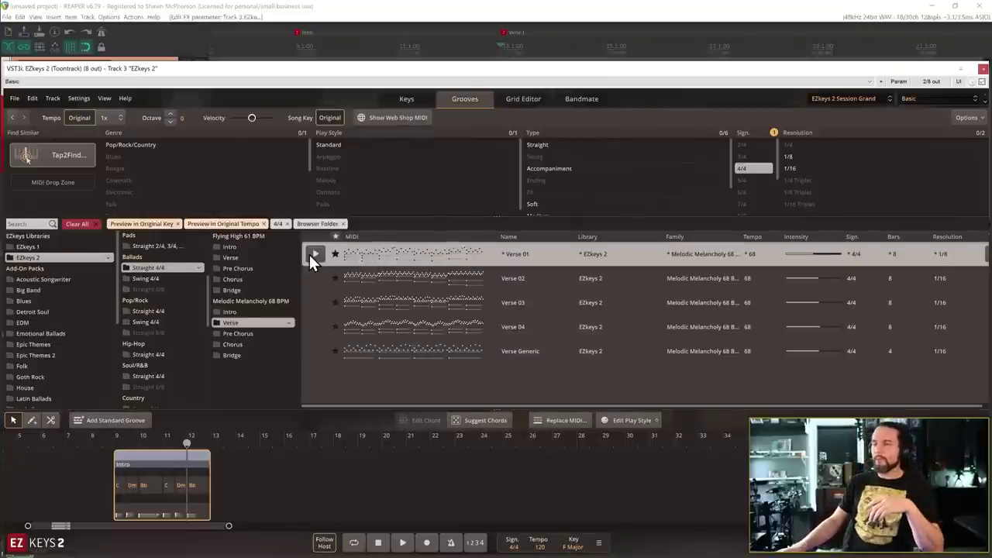
pyautogui.moveTo(368, 265); pyautogui.dragTo(213, 457)
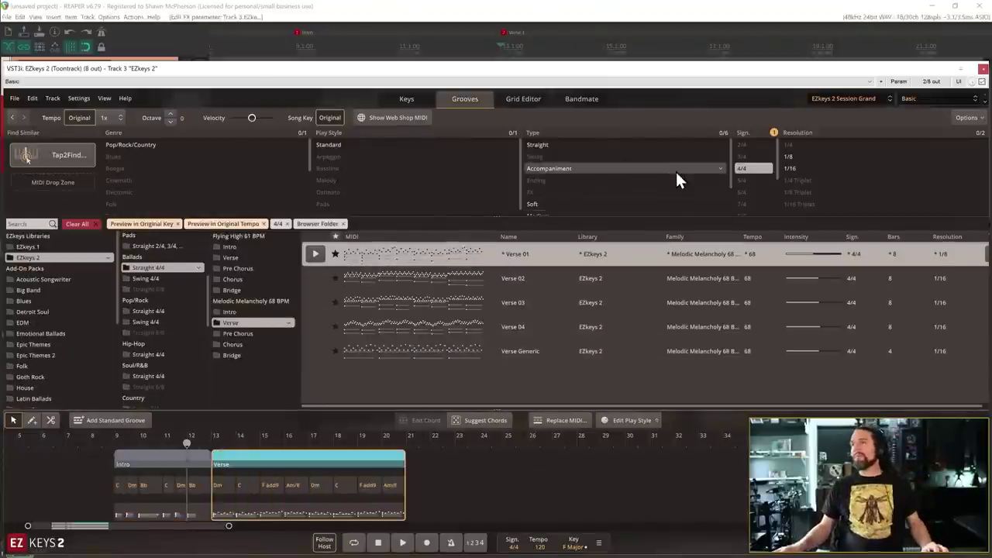
# Move REAPER's edit cursor to bar 21 at the end of the Verse and start adding a marker there.
pyautogui.moveTo(783, 34); pyautogui.dragTo(612, 40)
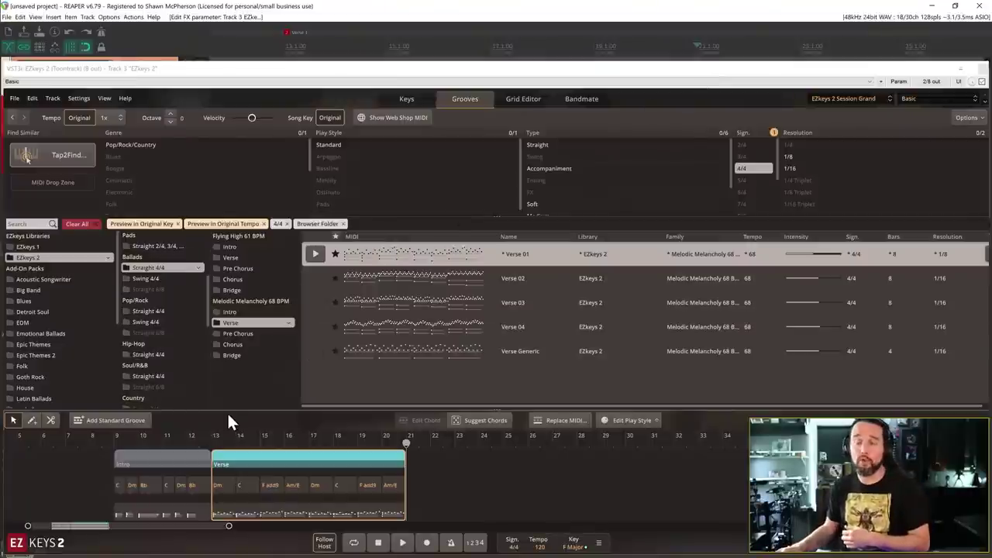
pyautogui.click(146, 460)
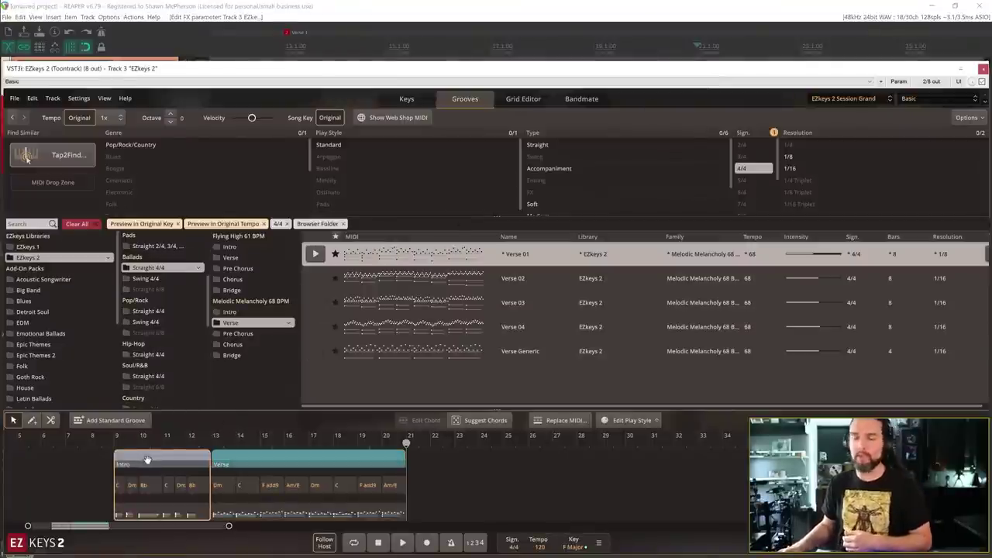
pyautogui.click(266, 464)
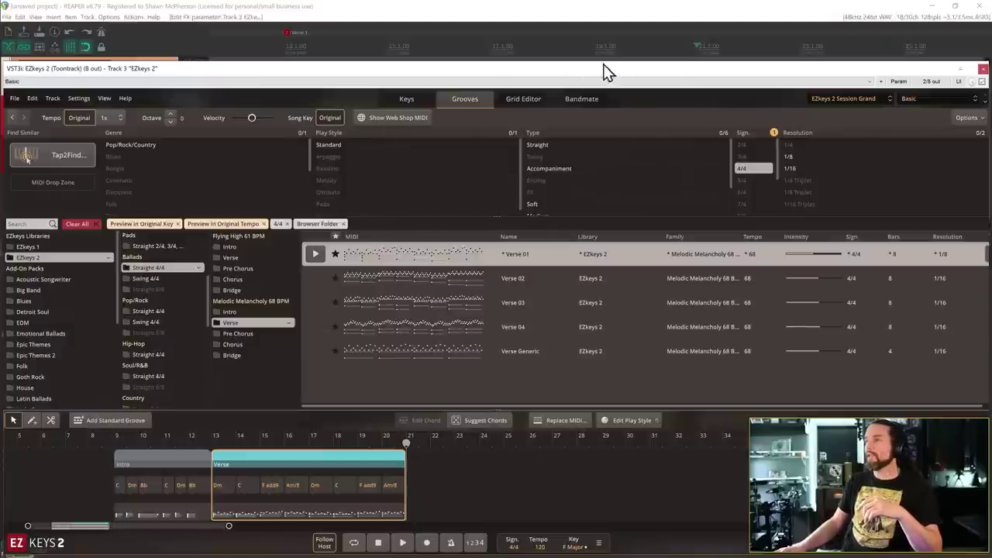
pyautogui.click(727, 82)
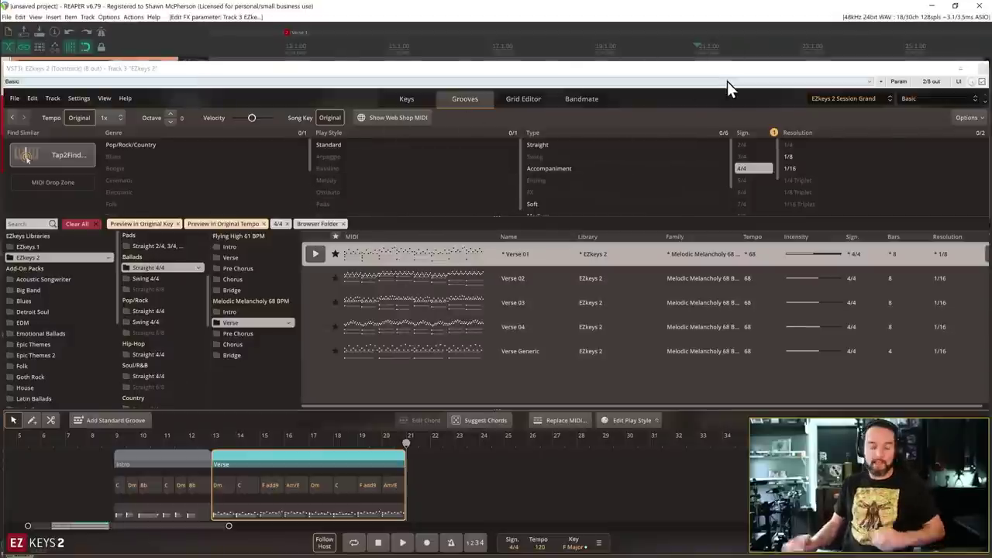
pyautogui.hotkey('shift', 'm')
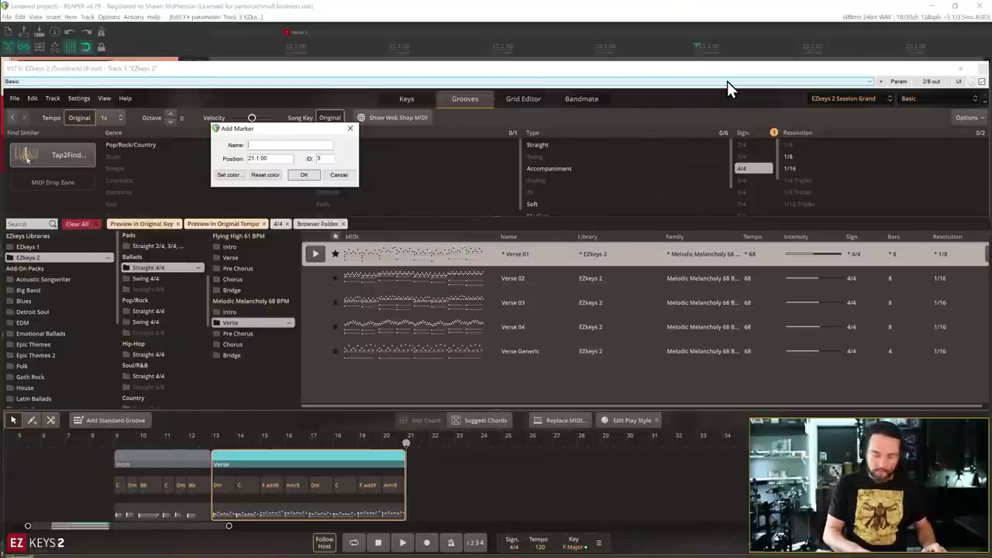
pyautogui.write('E-cHORUS 1')
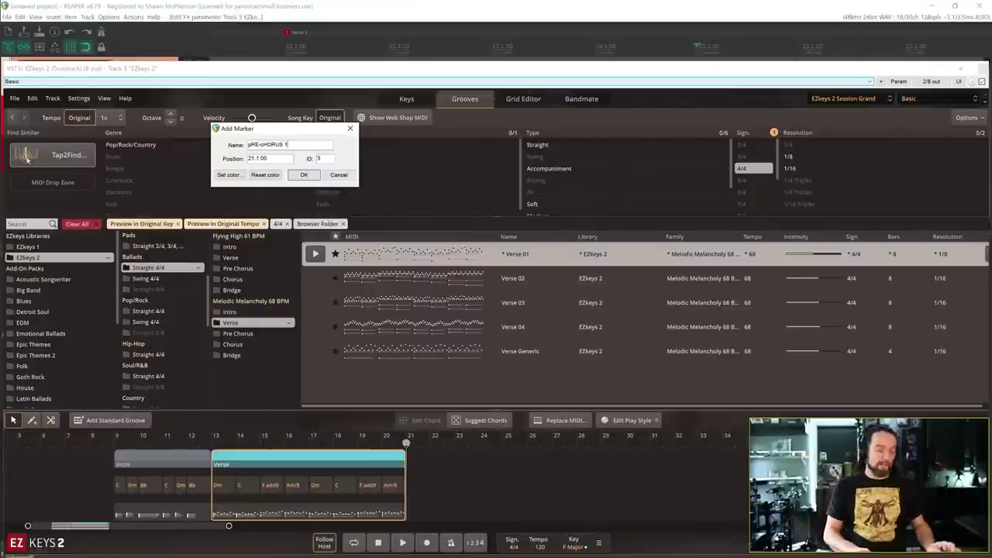
pyautogui.press('BackSpace')
pyautogui.press('BackSpace')
pyautogui.press('BackSpace')
pyautogui.press('BackSpace')
pyautogui.press('BackSpace')
pyautogui.press('BackSpace')
pyautogui.press('BackSpace')
pyautogui.press('BackSpace')
pyautogui.press('BackSpace')
pyautogui.press('BackSpace')
pyautogui.press('BackSpace')
pyautogui.press('BackSpace')
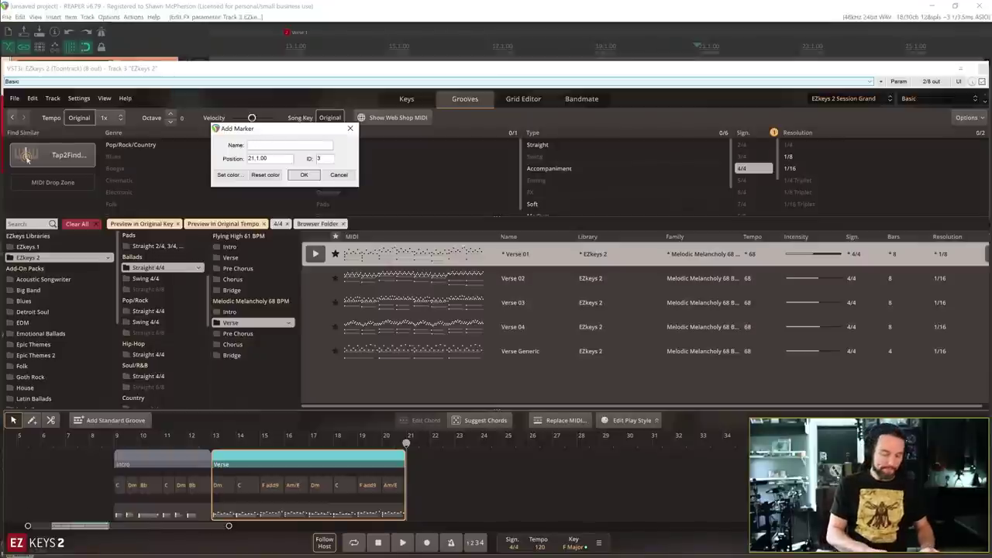
# Name the new marker at position 21.1.00 Pre-Chorus 1 and create it.
pyautogui.write('Pre-Chorus')
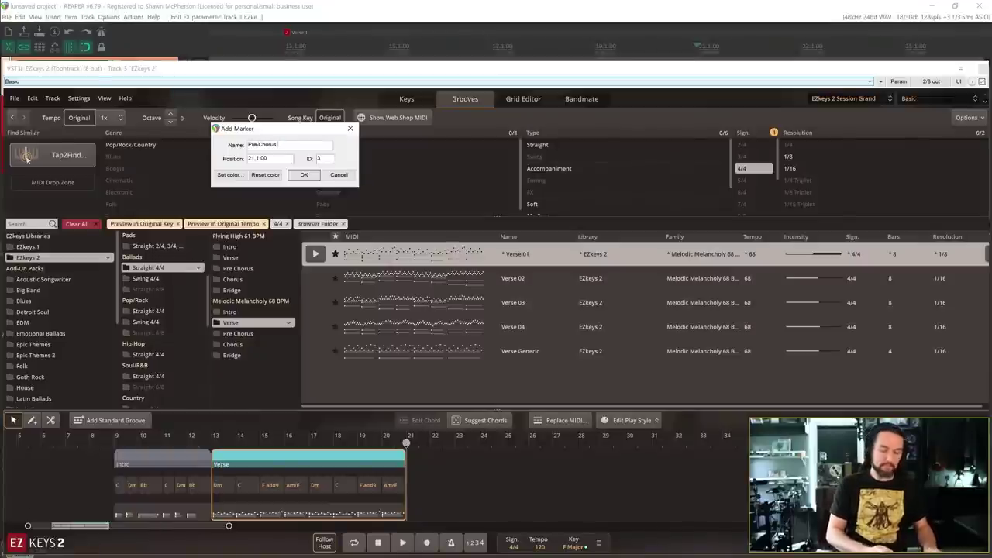
pyautogui.press('Return')
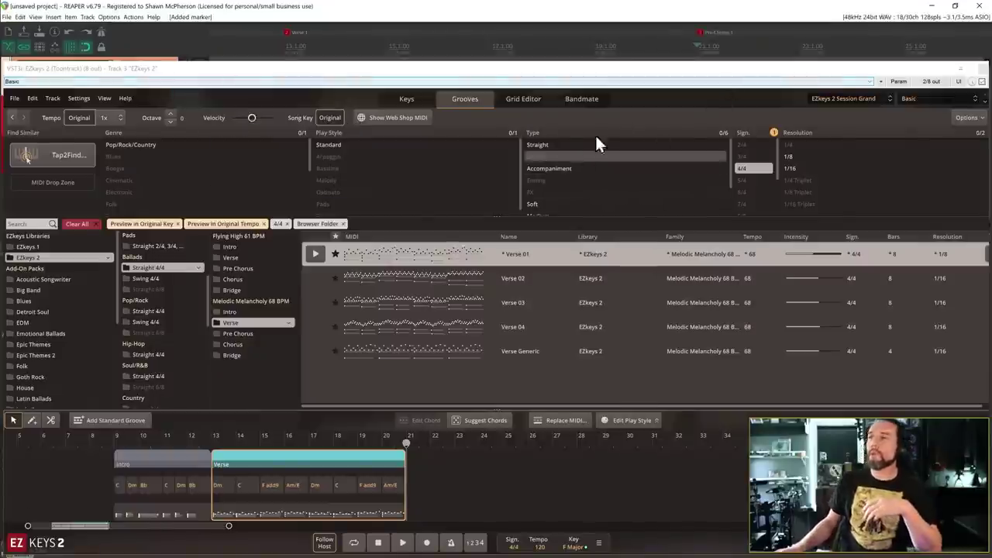
# Switch to the browser and copy the link of The Ultimate Install Guide video from the Shootie School YouTube channel's videos.
pyautogui.hotkey('alt', 'Tab')
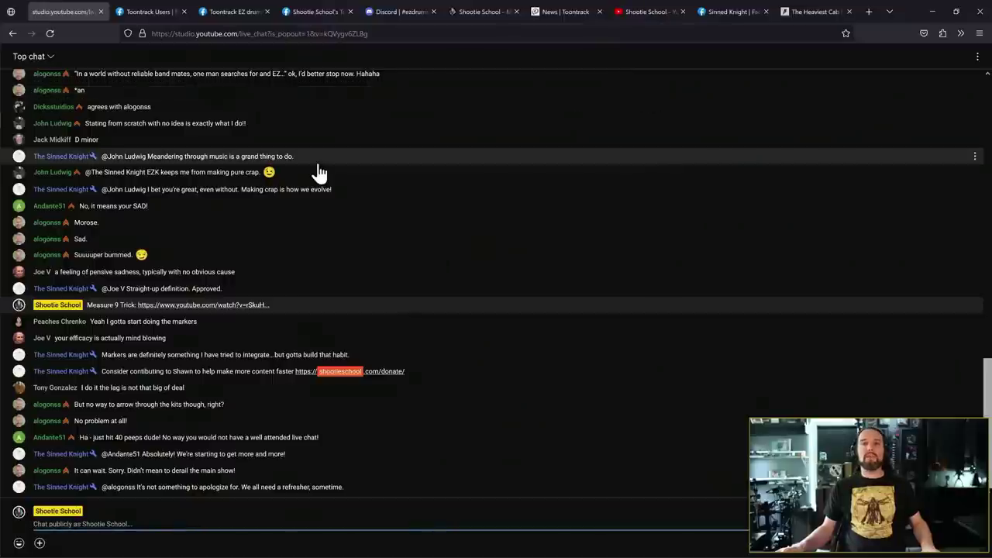
pyautogui.click(638, 11)
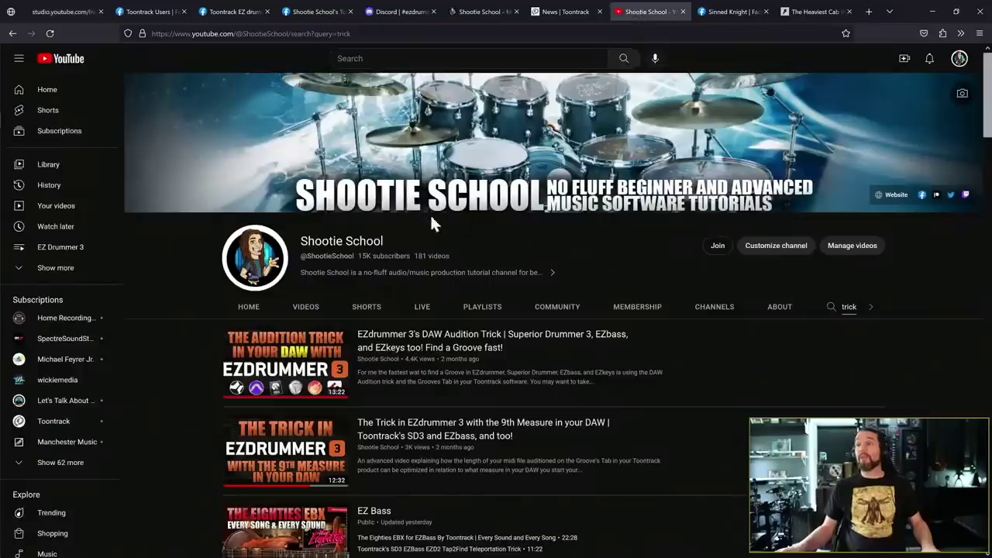
pyautogui.click(459, 56)
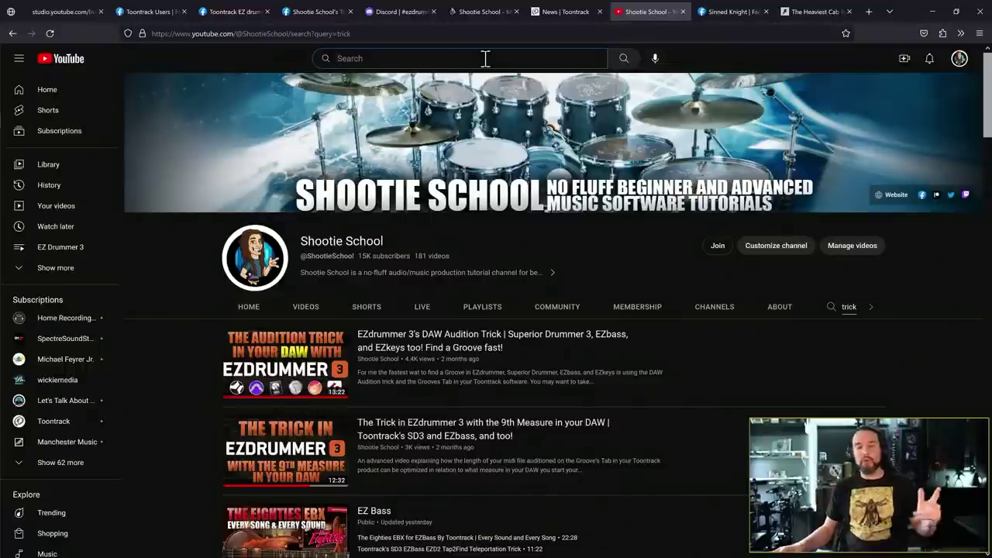
pyautogui.click(307, 307)
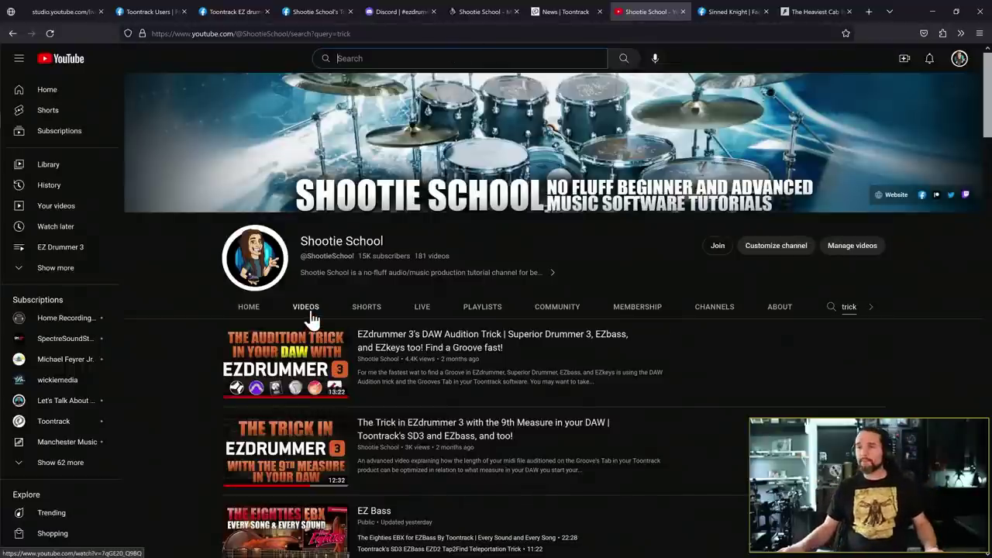
pyautogui.scroll(-3, 454, 409)
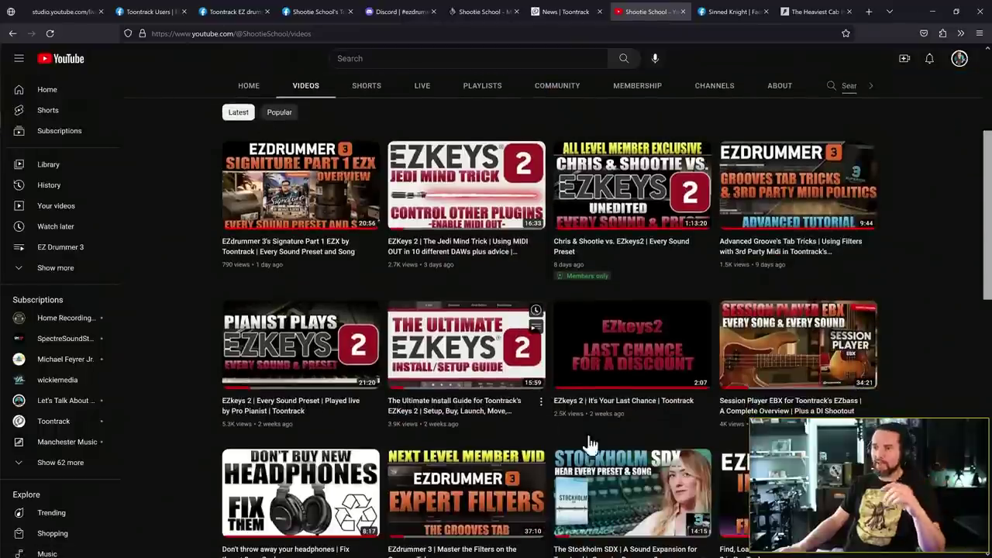
pyautogui.rightClick(461, 408)
pyautogui.click(509, 362)
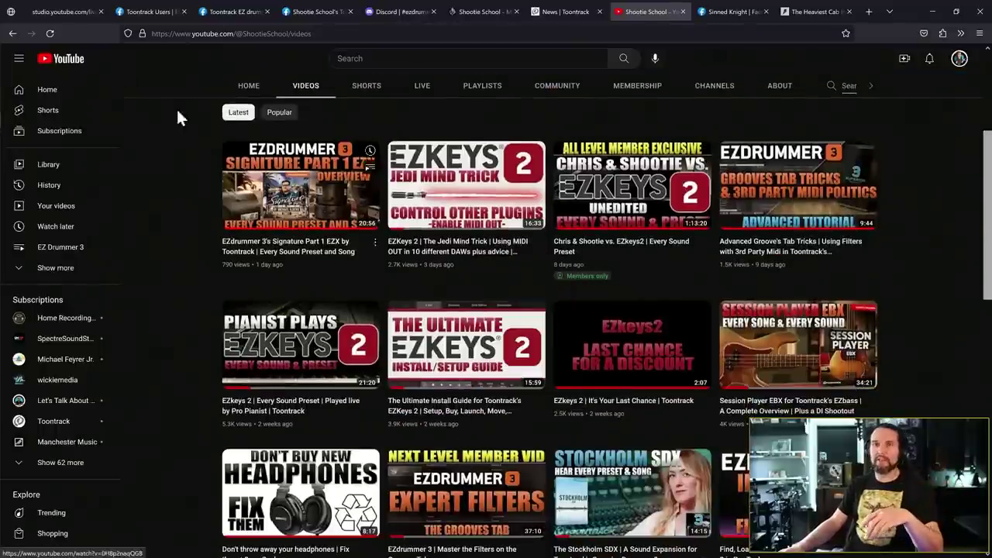
# Return to the YouTube live chat and draft a message starting with How EZKeys2.
pyautogui.click(59, 10)
pyautogui.click(274, 527)
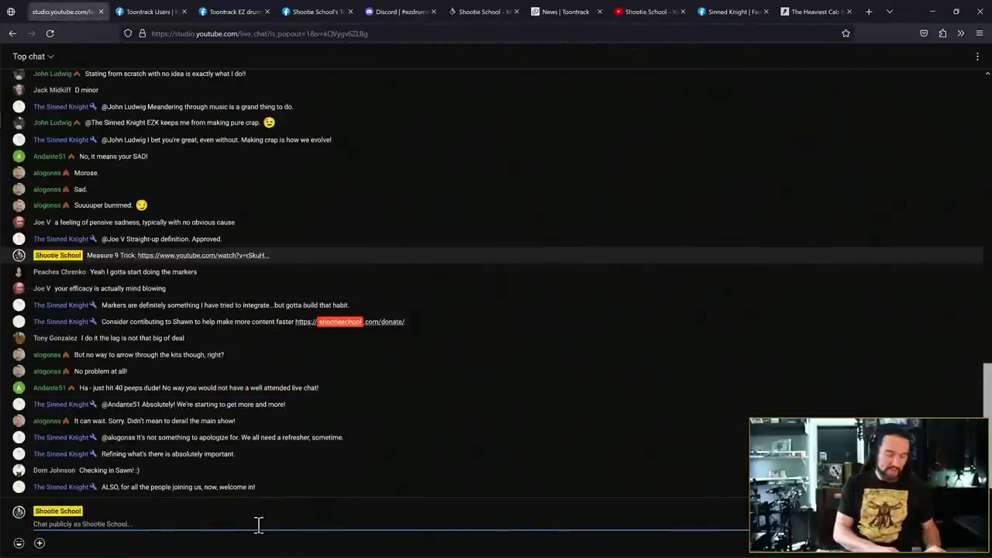
pyautogui.write('How')
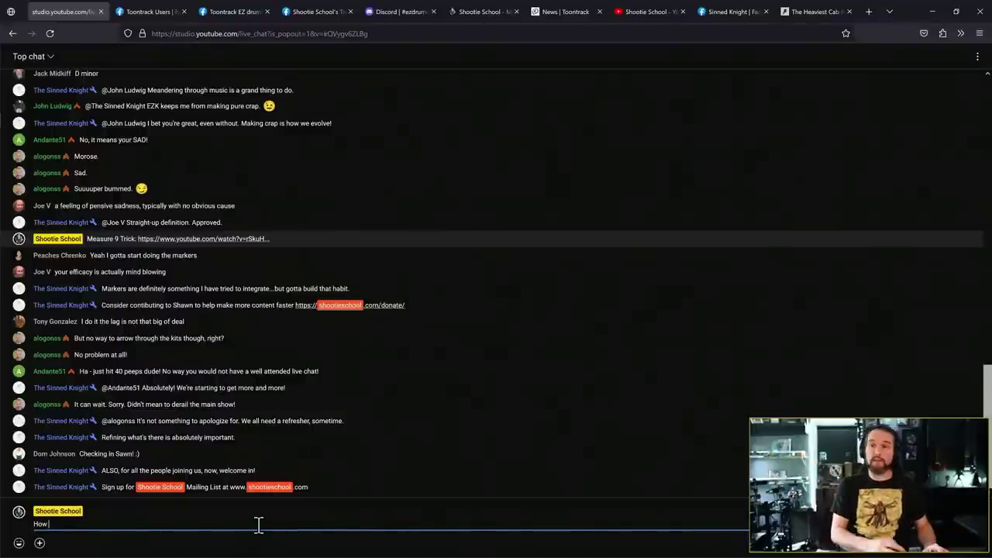
pyautogui.write('EZKeys2')
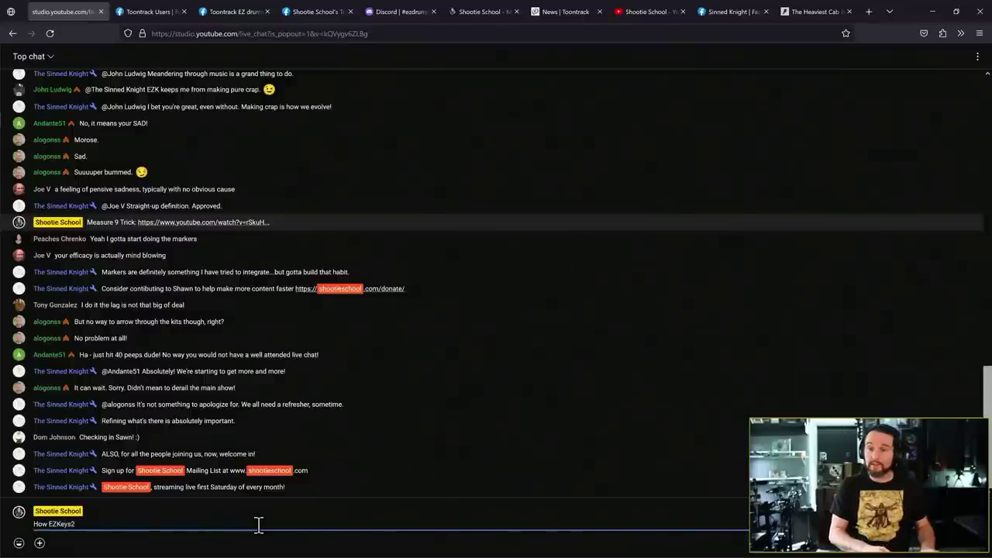
# Replace the word How at the start of the drafted chat message with Load.
pyautogui.press('Home')
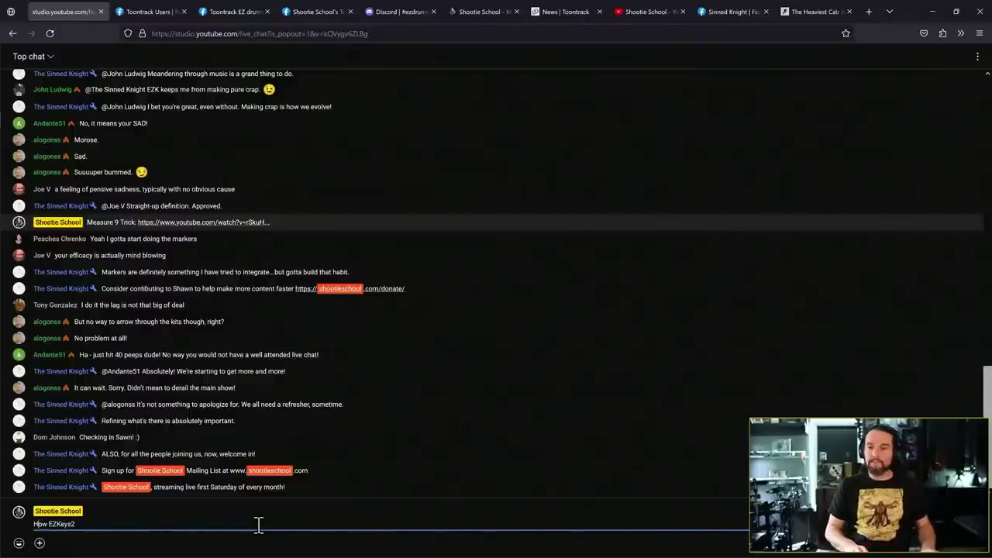
pyautogui.press('Right')
pyautogui.press('Right')
pyautogui.press('Right')
pyautogui.press('BackSpace')
pyautogui.press('BackSpace')
pyautogui.press('BackSpace')
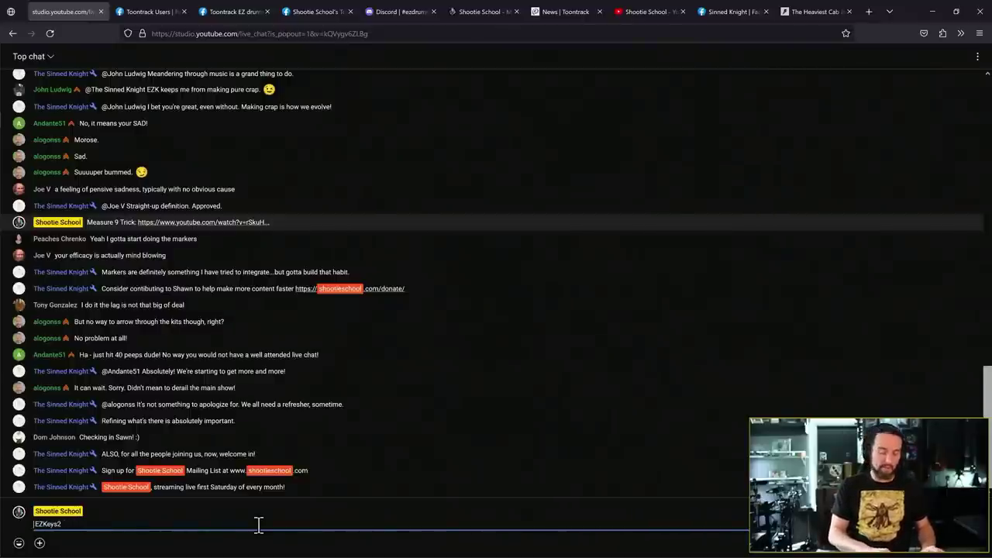
pyautogui.write('Load')
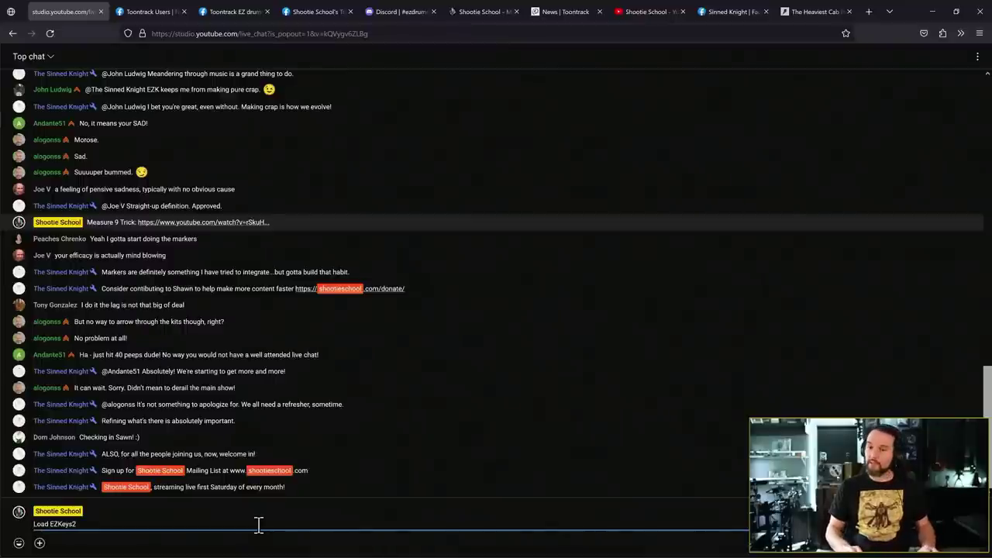
# Add a colon after Load EZKeys2, paste the copied install guide link and send the chat message.
pyautogui.press('Right')
pyautogui.press('Right')
pyautogui.press('Right')
pyautogui.write(':')
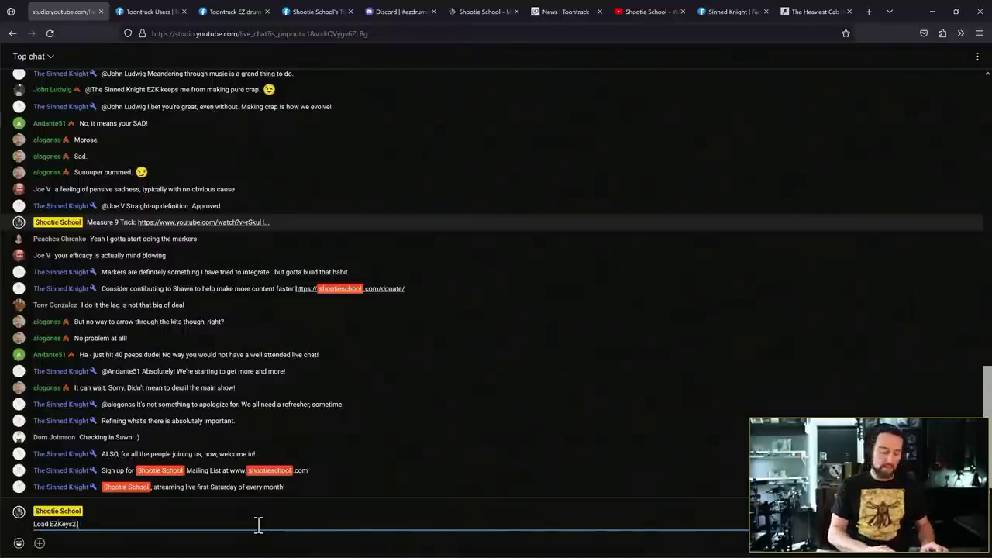
pyautogui.hotkey('ctrl', 'v')
pyautogui.press('Return')
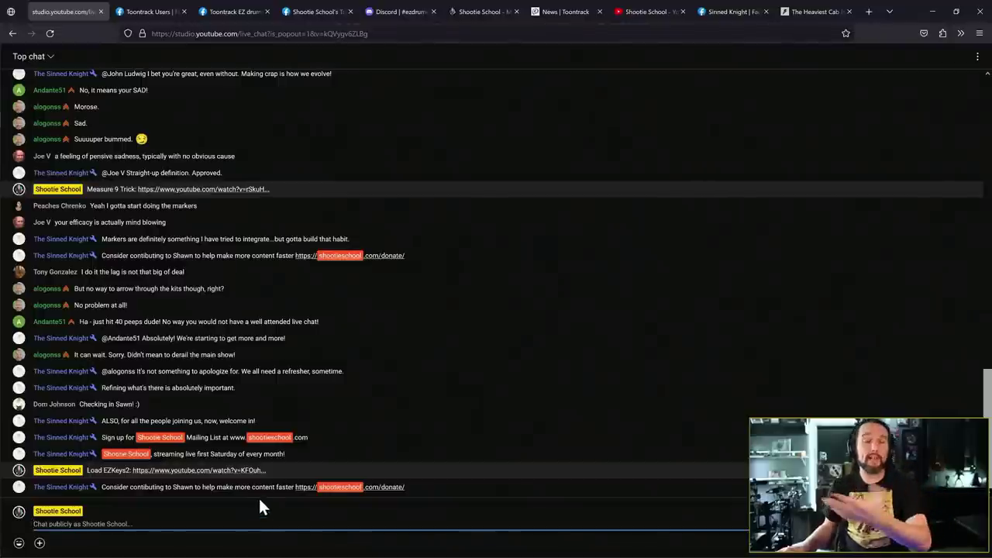
# Switch back to EZkeys 2, show the Melodic Melancholy Pre Chorus grooves and move the playhead to about bar 20.
pyautogui.hotkey('alt', 'Tab')
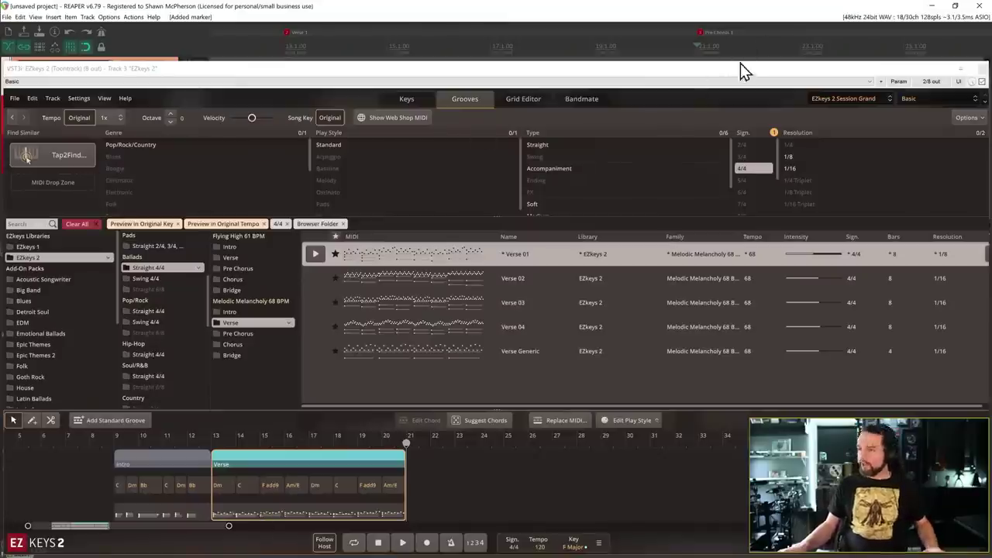
pyautogui.click(258, 335)
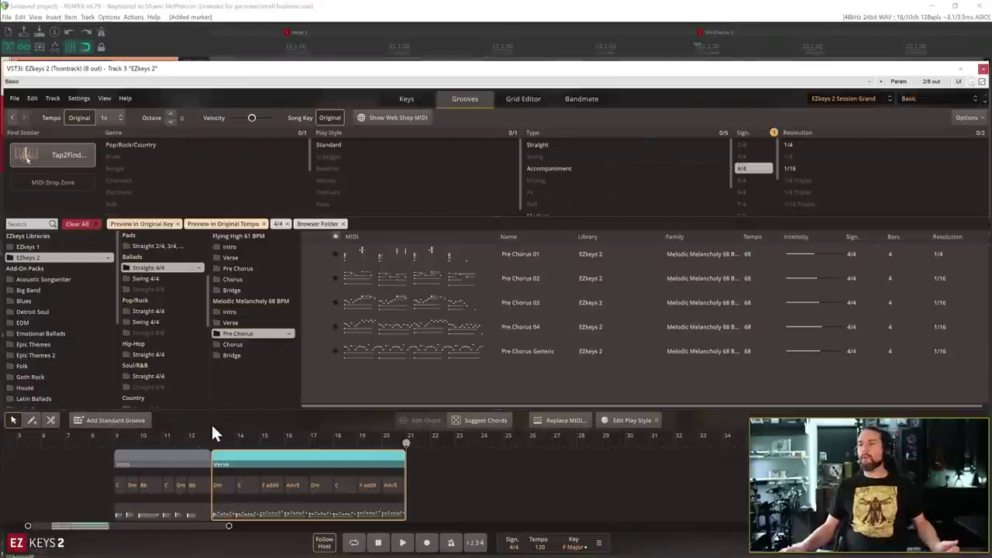
pyautogui.click(385, 444)
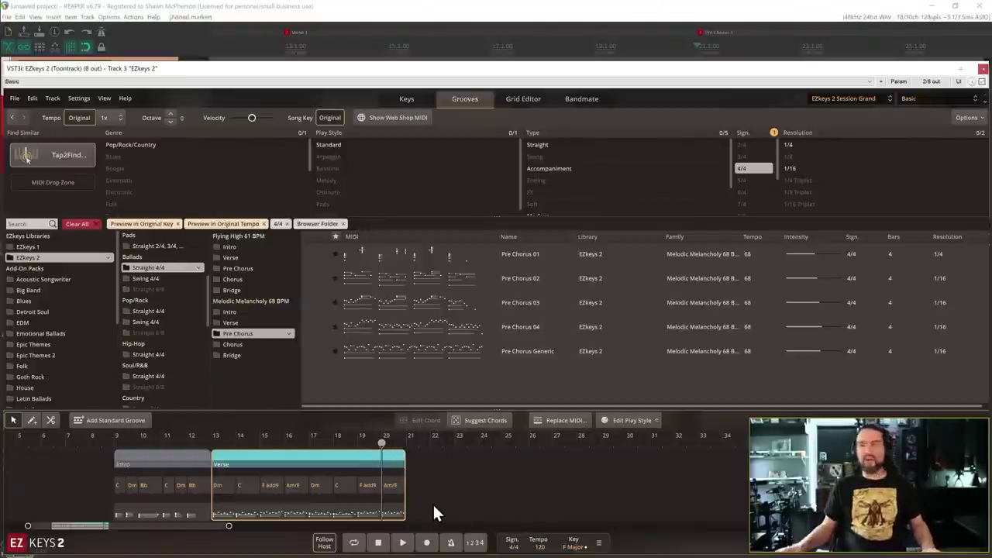
# In the browser, search the Shootie School channel for daw and copy the link of the EZD3 DAW Frustration Best Practices video.
pyautogui.hotkey('alt', 'Tab')
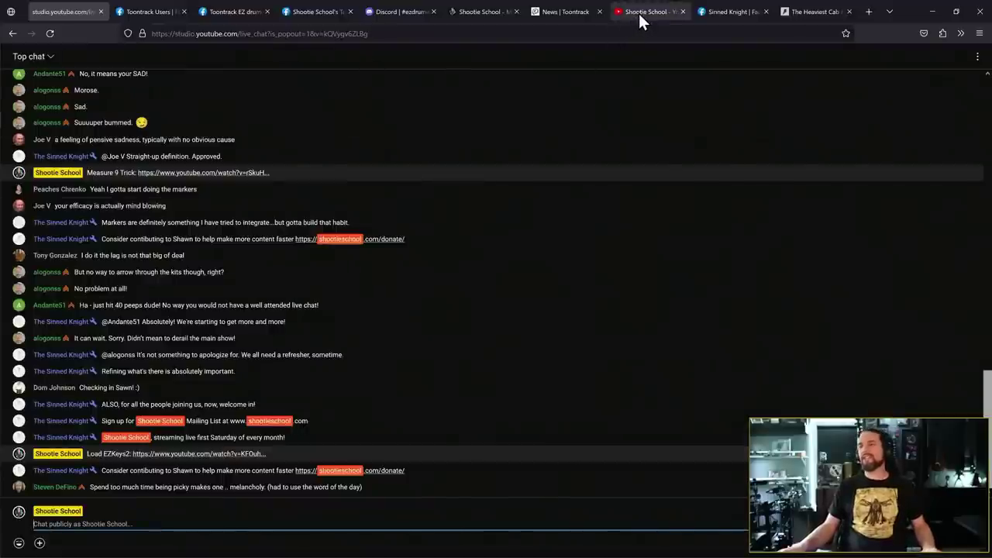
pyautogui.click(641, 14)
pyautogui.click(386, 60)
pyautogui.write('daw')
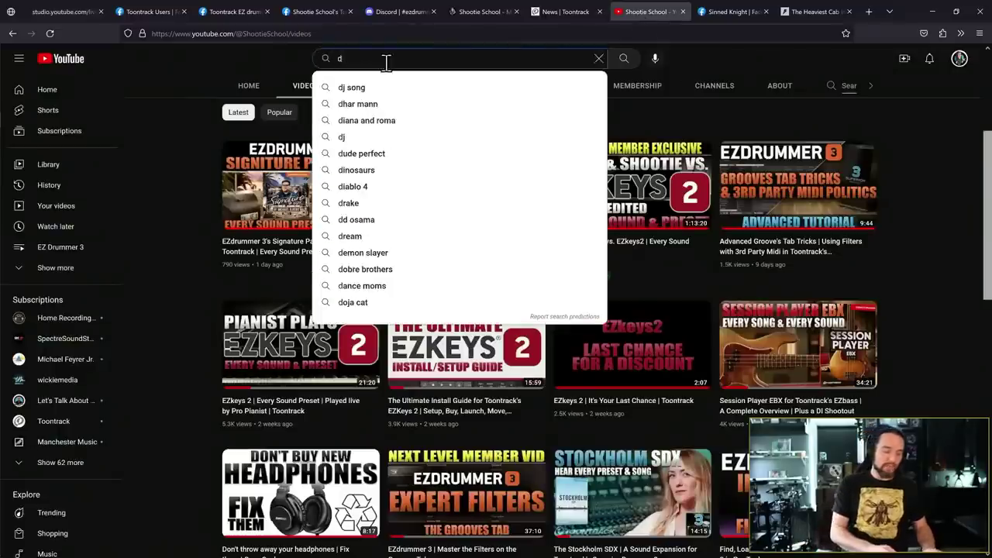
pyautogui.click(761, 86)
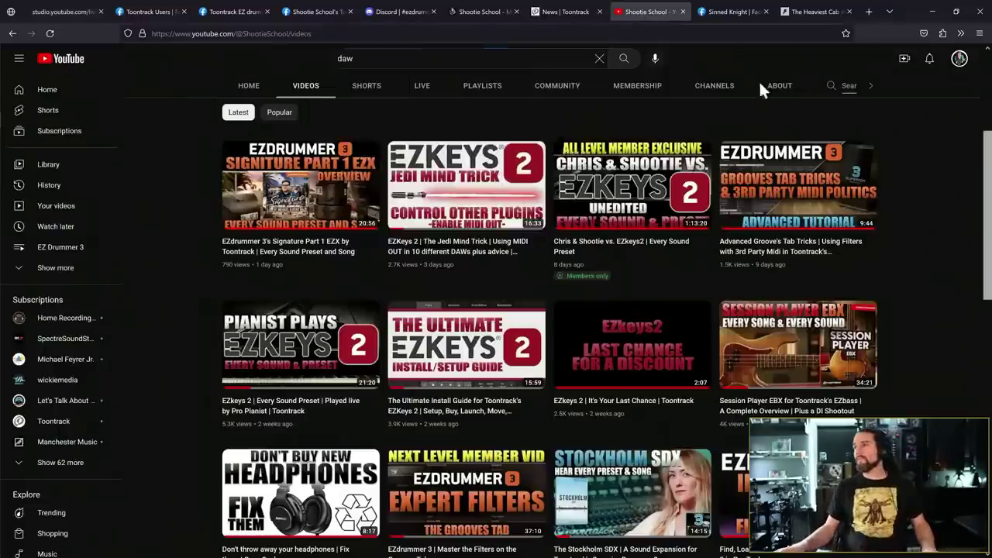
pyautogui.click(849, 87)
pyautogui.write('daw')
pyautogui.press('Return')
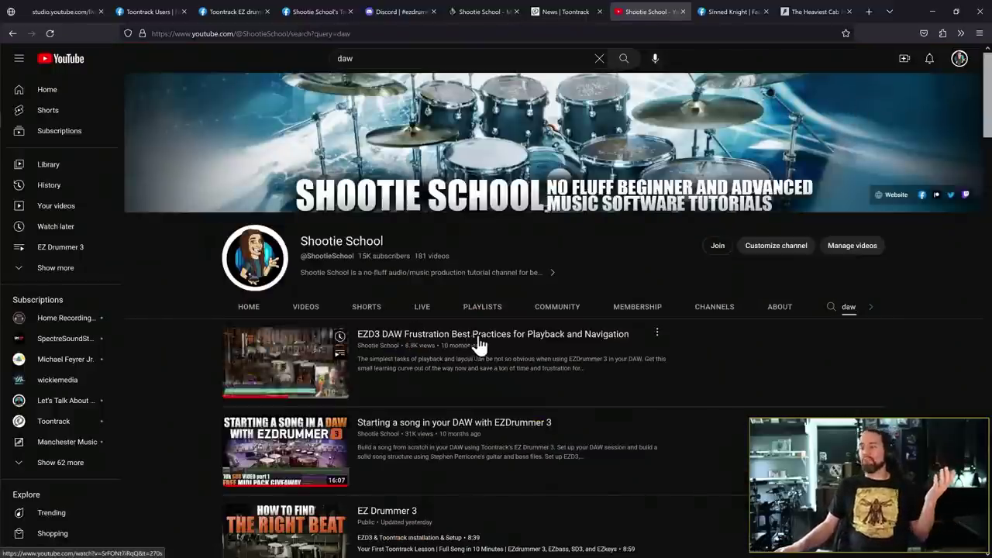
pyautogui.rightClick(553, 340)
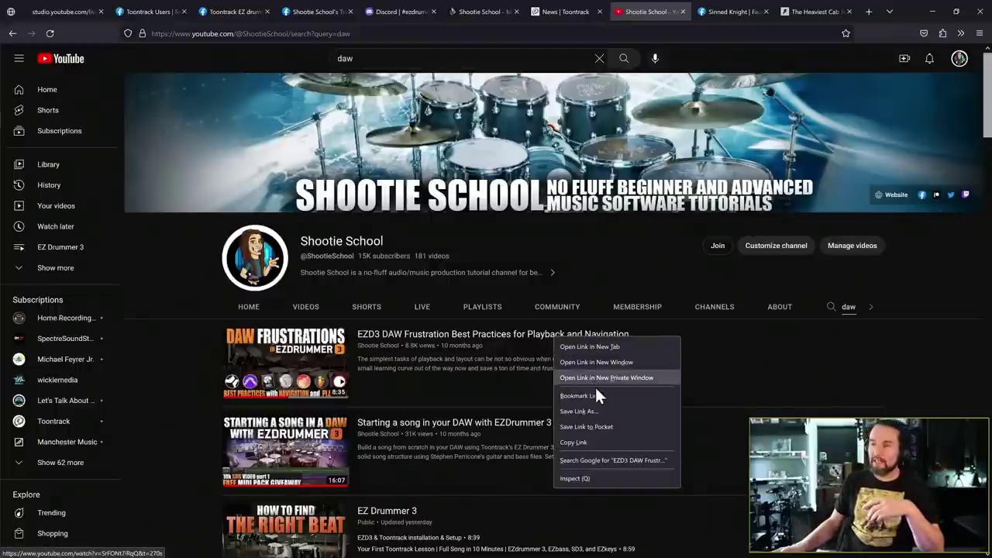
pyautogui.click(584, 443)
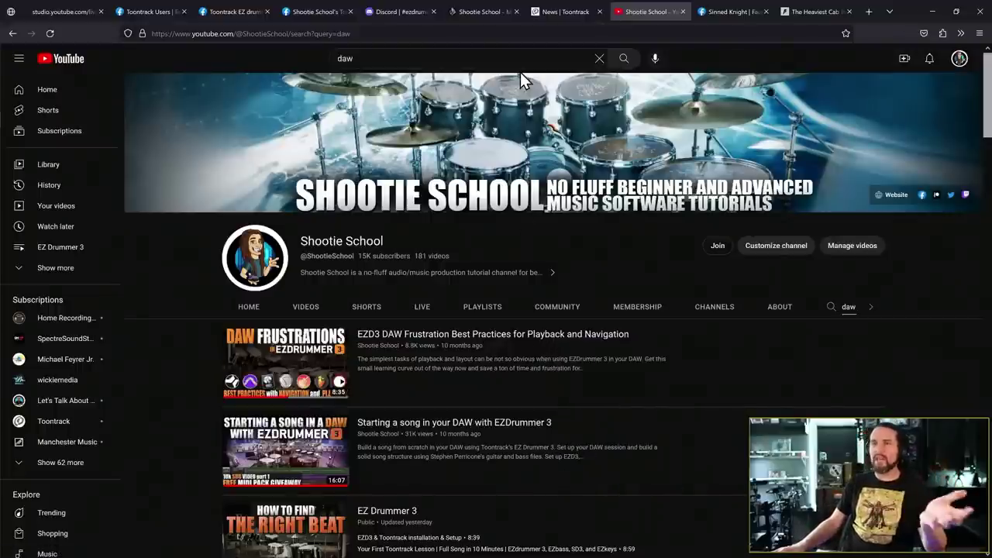
# Draft a live chat message with the label DAW Frustrations: and the copied link pasted twice, remove the label and send it.
pyautogui.click(63, 10)
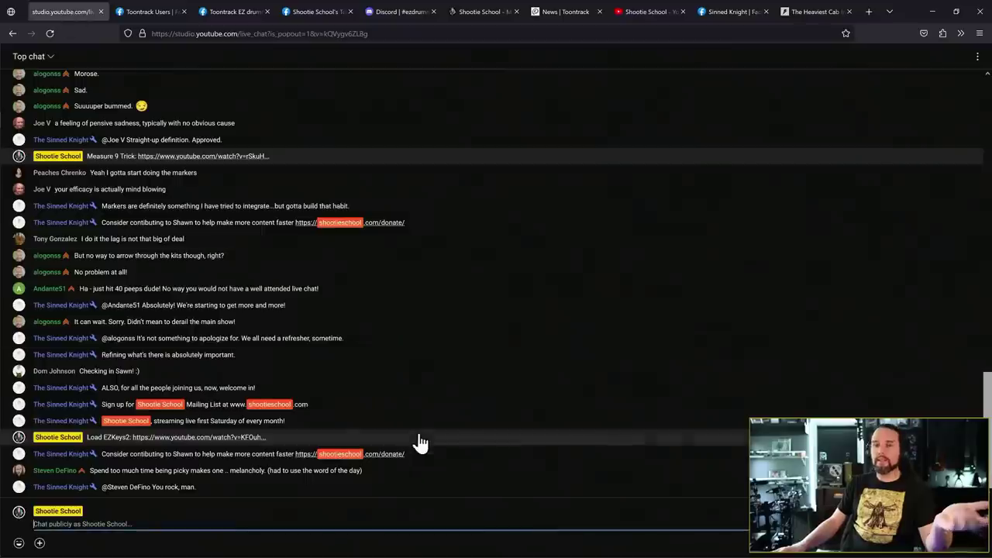
pyautogui.click(177, 525)
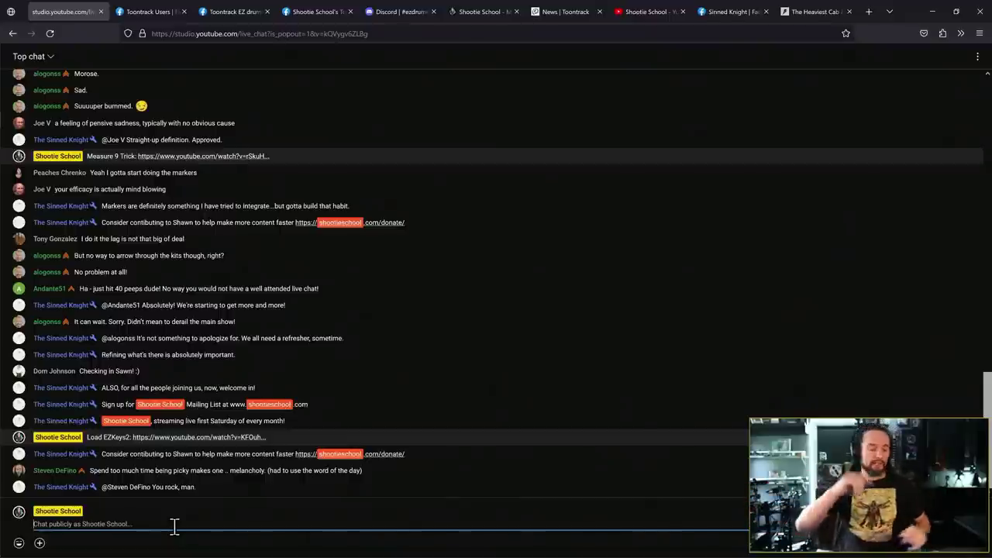
pyautogui.write('DA')
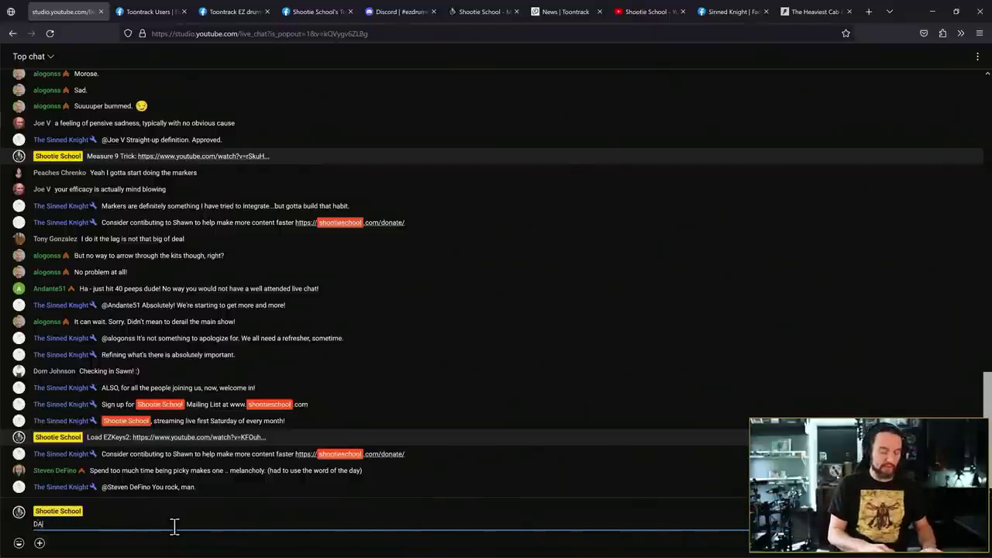
pyautogui.write('W Frus')
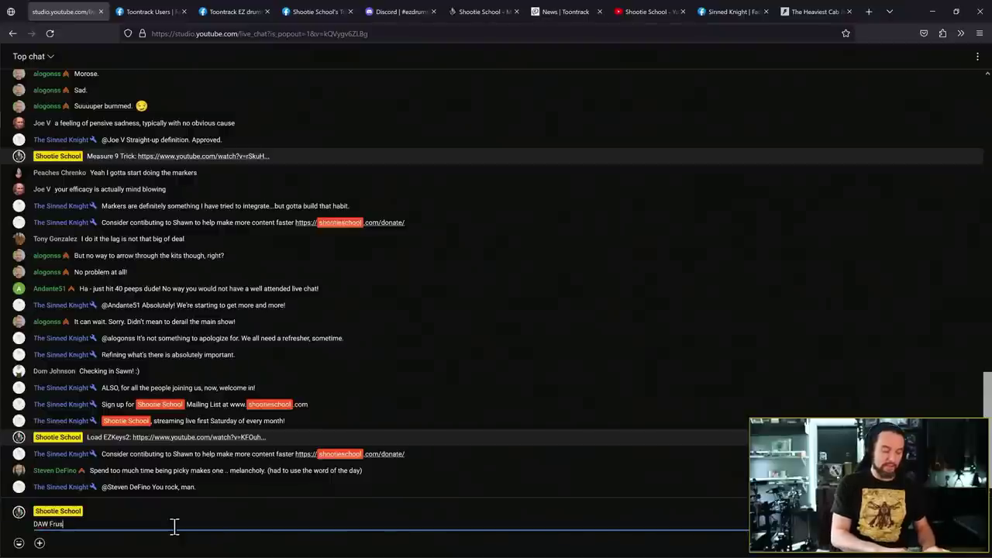
pyautogui.write('trations:')
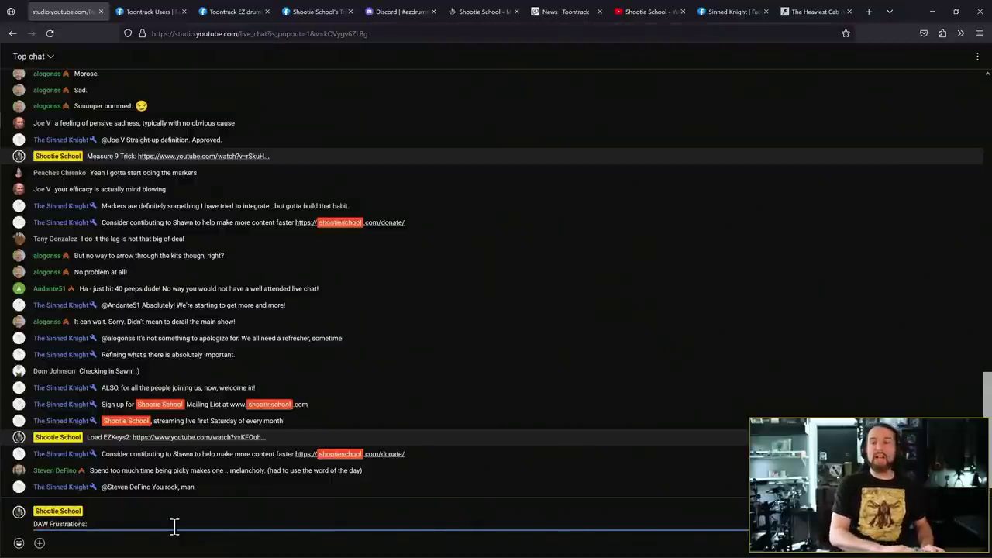
pyautogui.hotkey('ctrl', 'v')
pyautogui.hotkey('ctrl', 'v')
pyautogui.press('Home')
pyautogui.hotkey('ctrl', 'shift', 'Right')
pyautogui.hotkey('ctrl', 'shift', 'Right')
pyautogui.press('Delete')
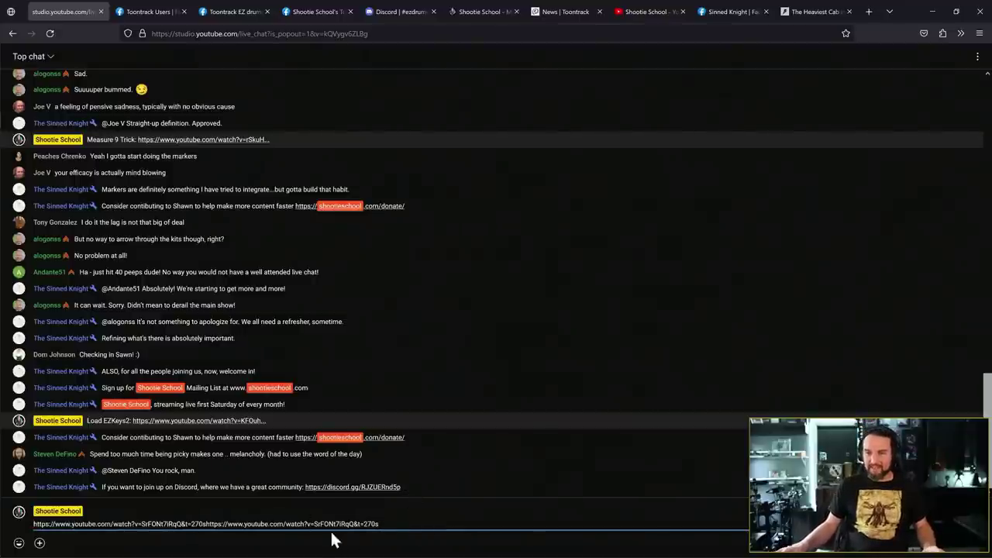
pyautogui.press('Return')
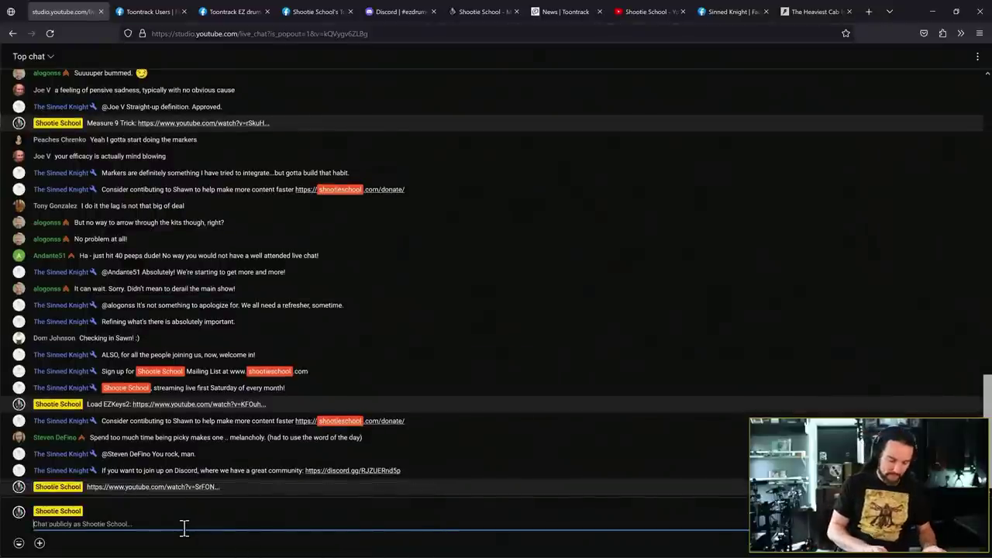
# Send a follow-up chat message reading ^^^DAW frusterations to label the posted link.
pyautogui.write('***DAW fr')
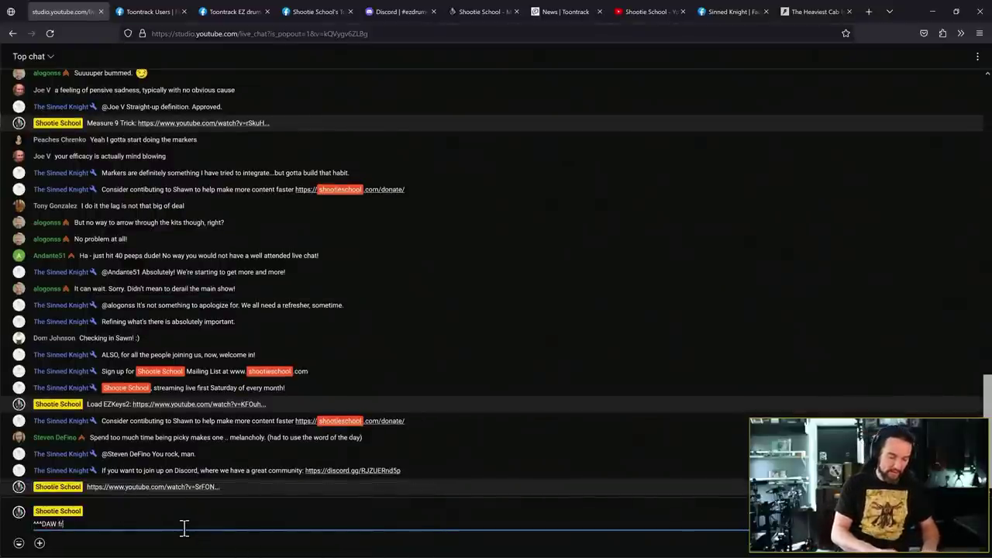
pyautogui.write('usterations')
pyautogui.press('Return')
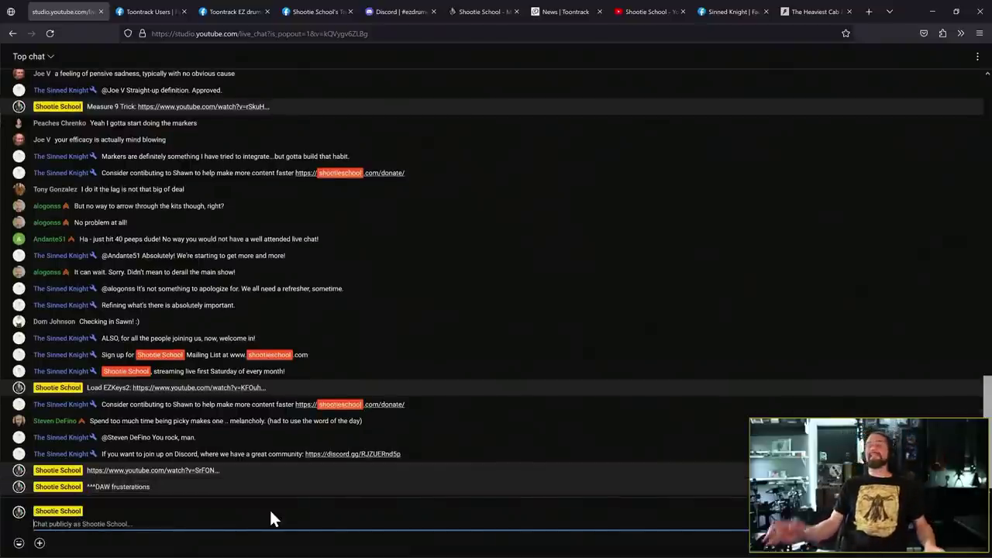
# Switch back to EZkeys 2 and audition the Melodic Melancholy grooves Pre Chorus 01 through 04 and Pre Chorus Generic.
pyautogui.hotkey('alt', 'Tab')
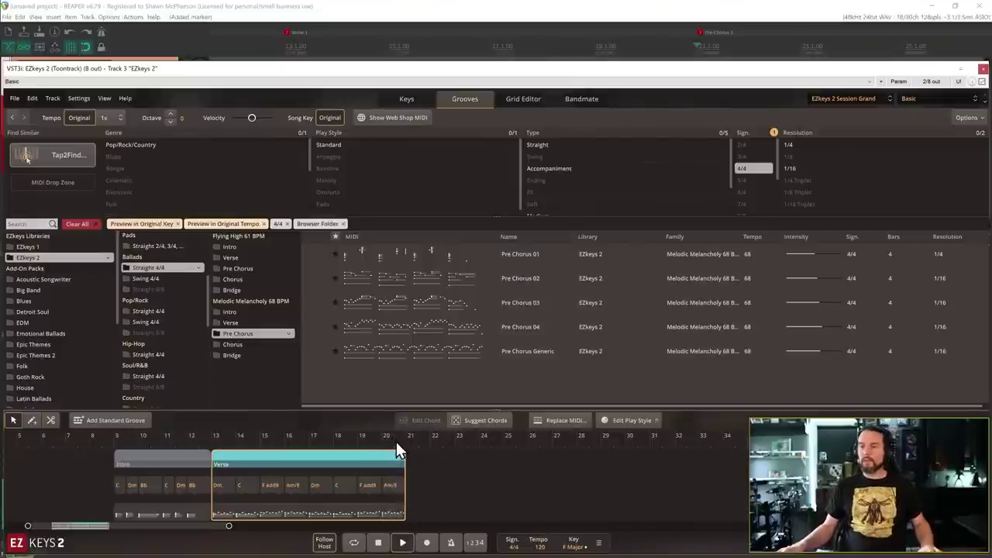
pyautogui.press('space')
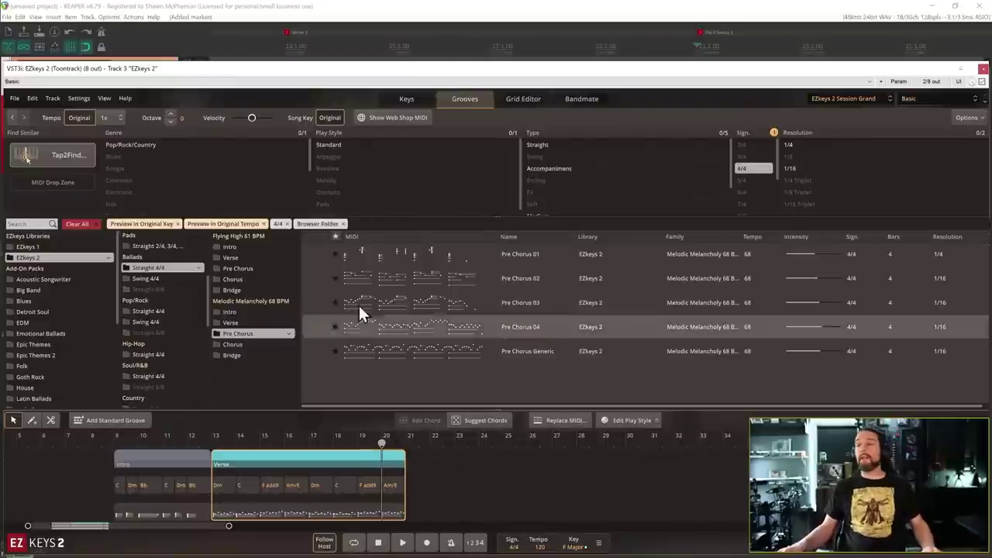
pyautogui.click(316, 255)
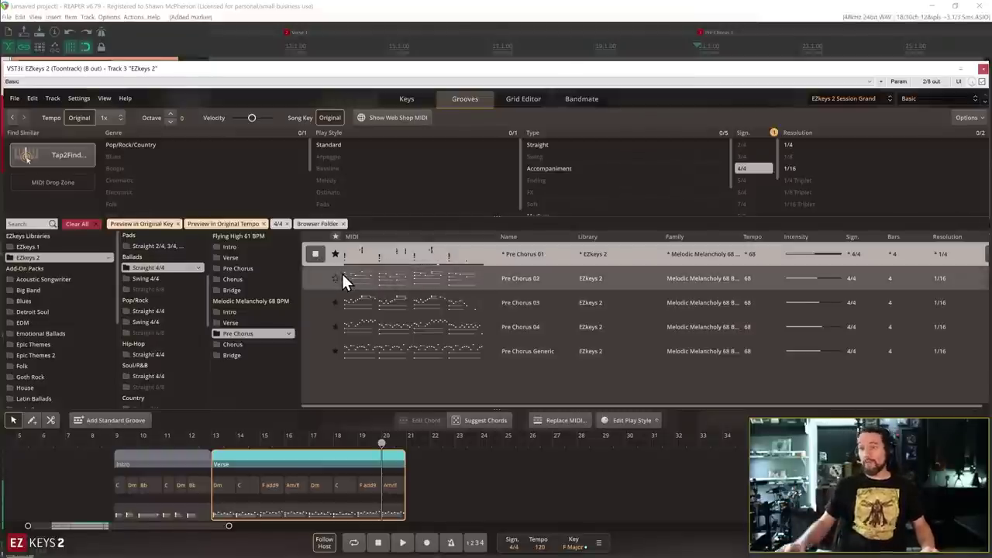
pyautogui.click(345, 255)
pyautogui.click(315, 279)
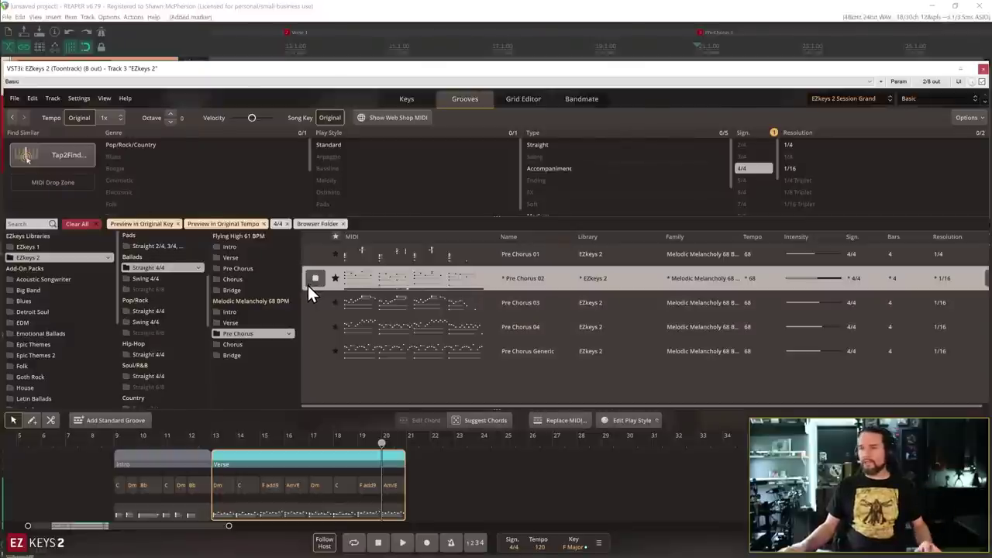
pyautogui.click(387, 302)
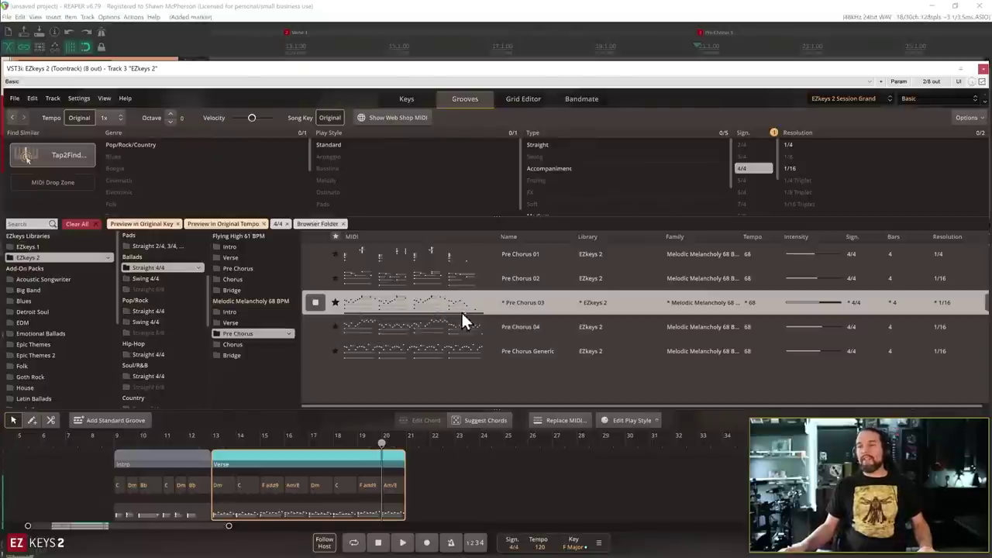
pyautogui.click(316, 303)
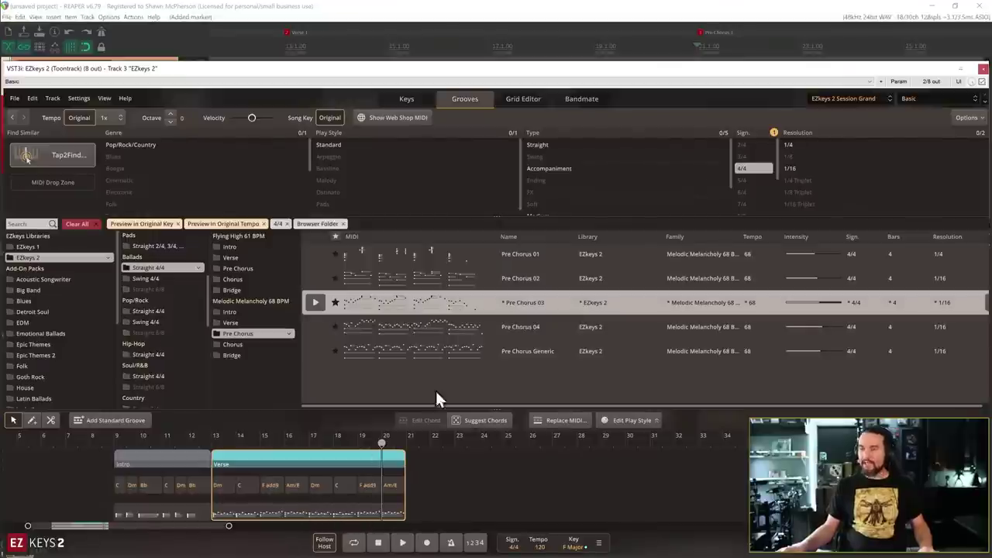
pyautogui.click(398, 329)
pyautogui.click(315, 328)
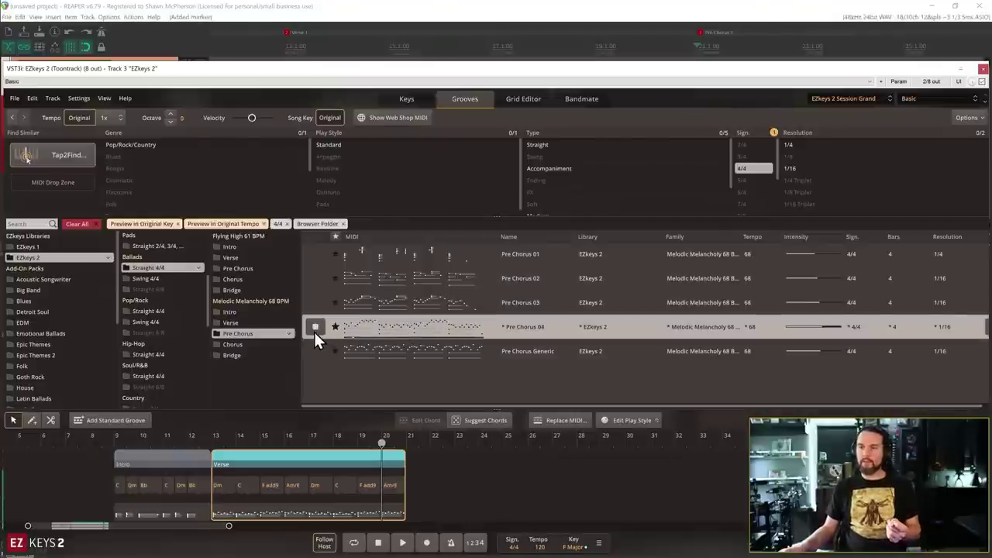
pyautogui.click(353, 350)
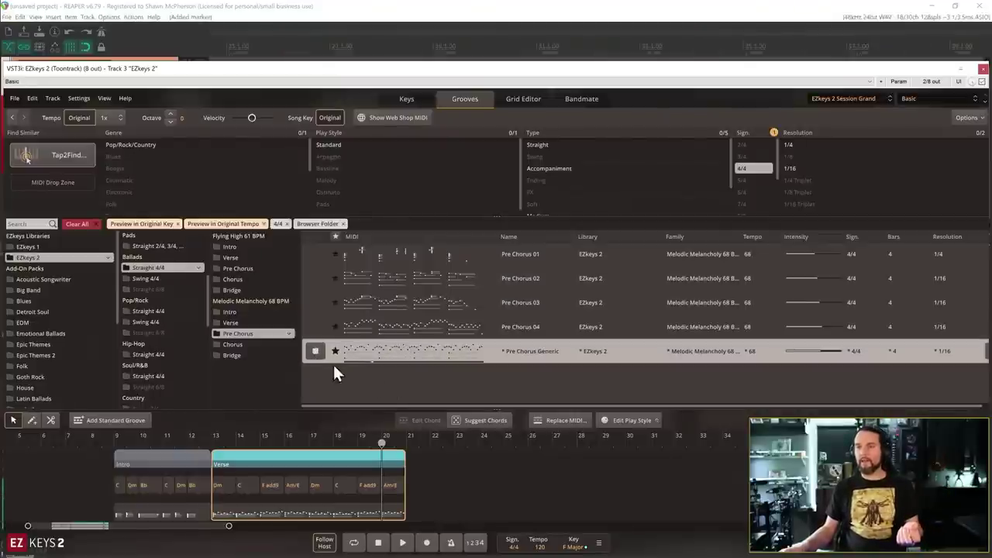
# Place the Pre Chorus 02 groove on the song track at bar 21 after the Verse, and move the playhead to bar 25.
pyautogui.click(395, 282)
pyautogui.moveTo(397, 304); pyautogui.dragTo(407, 448)
pyautogui.click(505, 442)
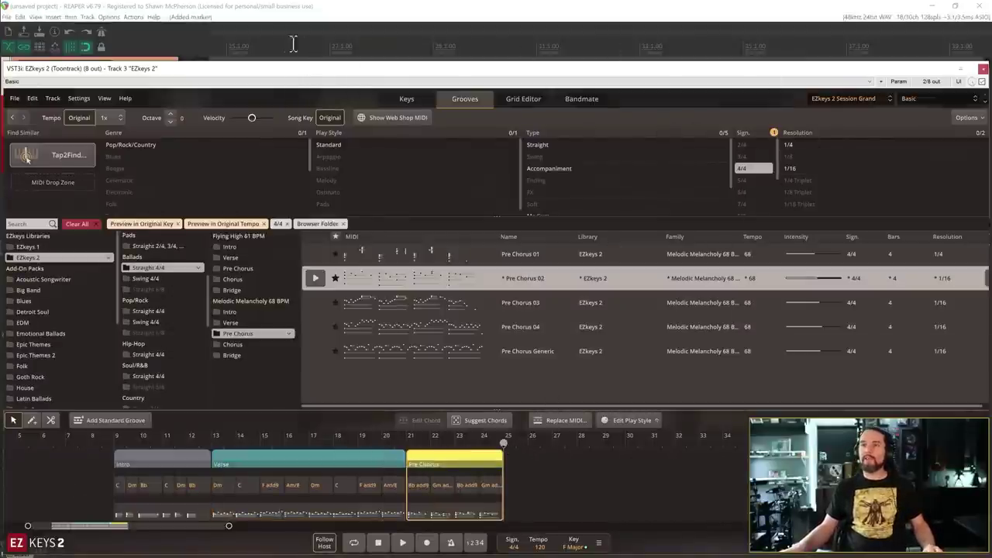
# Add a marker named Chorus 1 at bar 25 on the REAPER timeline.
pyautogui.click(228, 50)
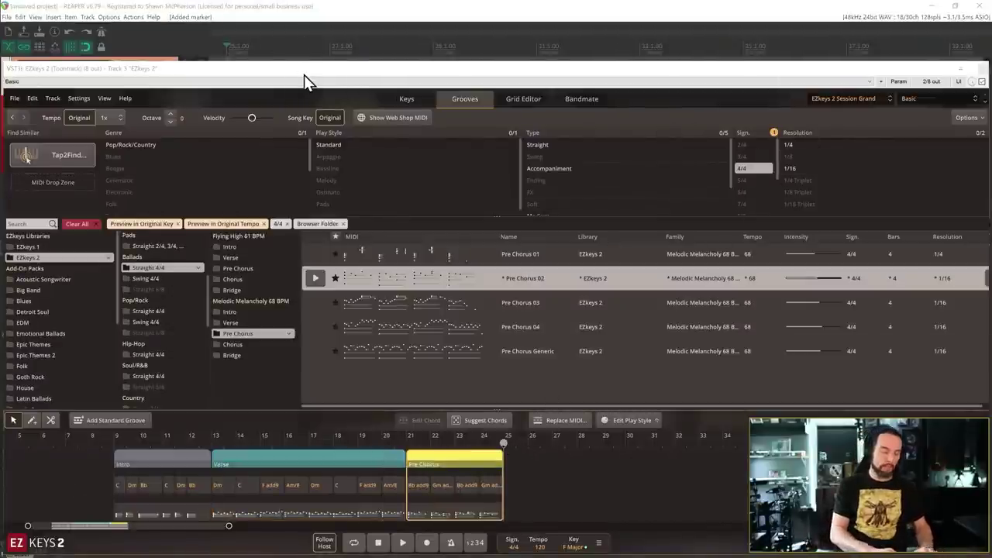
pyautogui.hotkey('shift', 'm')
pyautogui.write('Chorus 1')
pyautogui.press('Return')
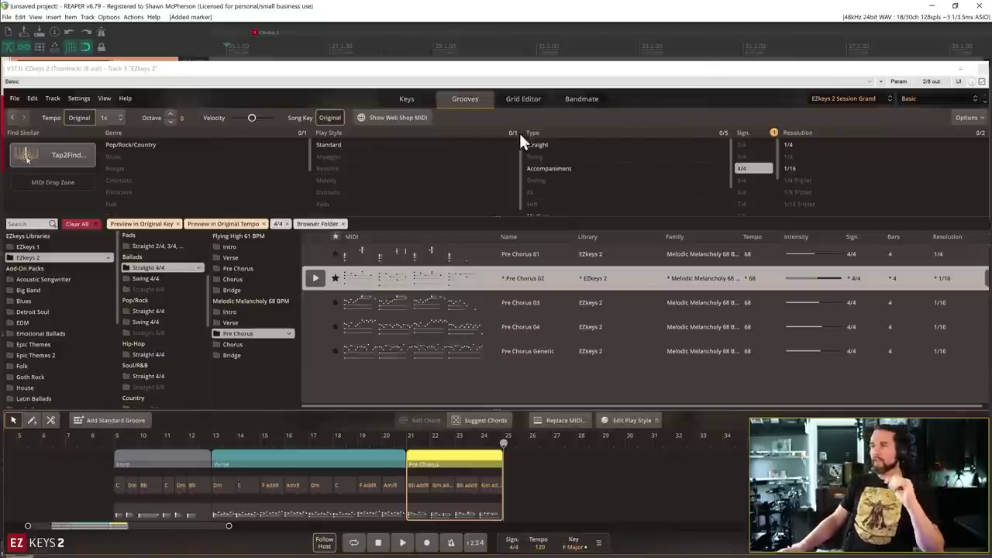
# Return to EZkeys 2, list the Melodic Melancholy Chorus grooves and play the last bar of the Pre Chorus on the song track.
pyautogui.click(527, 77)
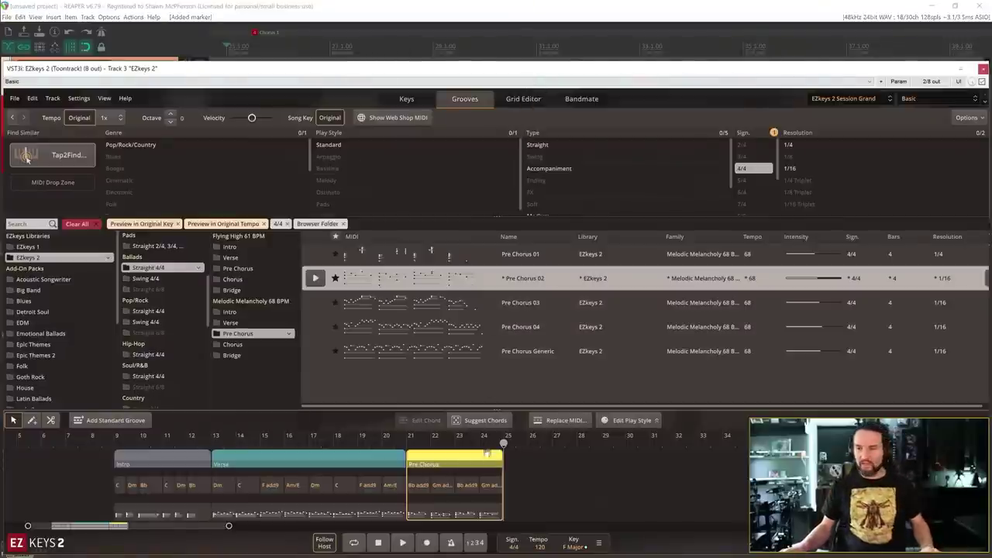
pyautogui.click(236, 342)
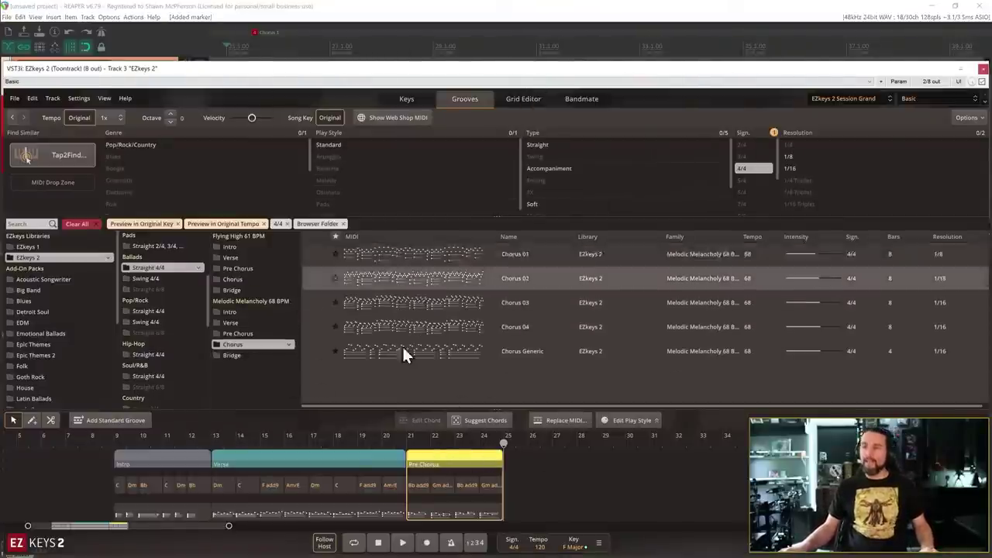
pyautogui.click(481, 442)
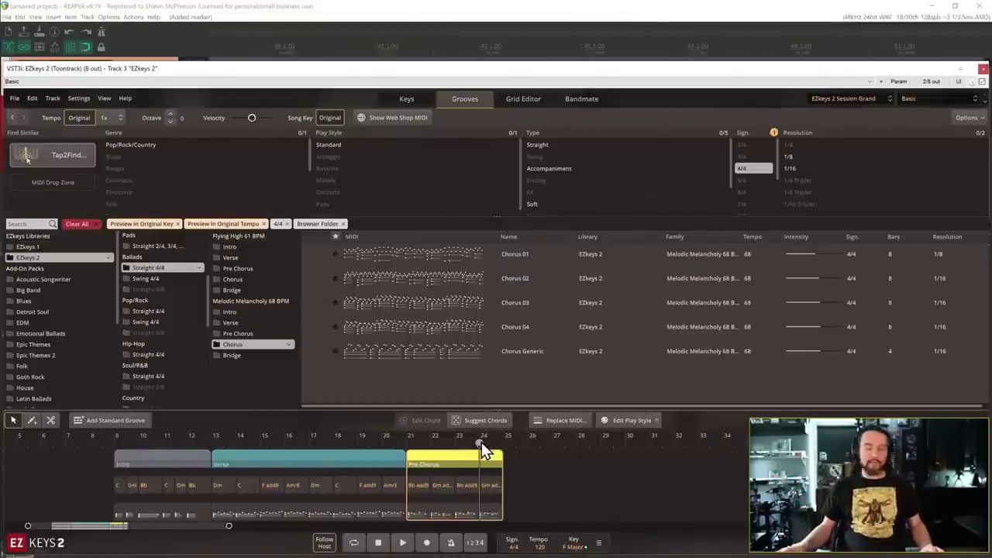
pyautogui.press('space')
pyautogui.press('space')
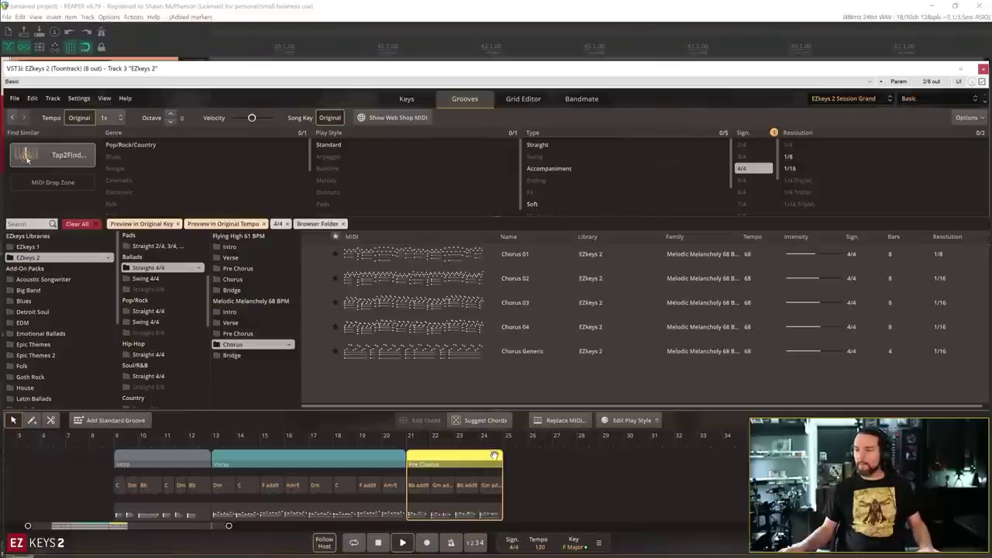
pyautogui.click(528, 502)
pyautogui.press('space')
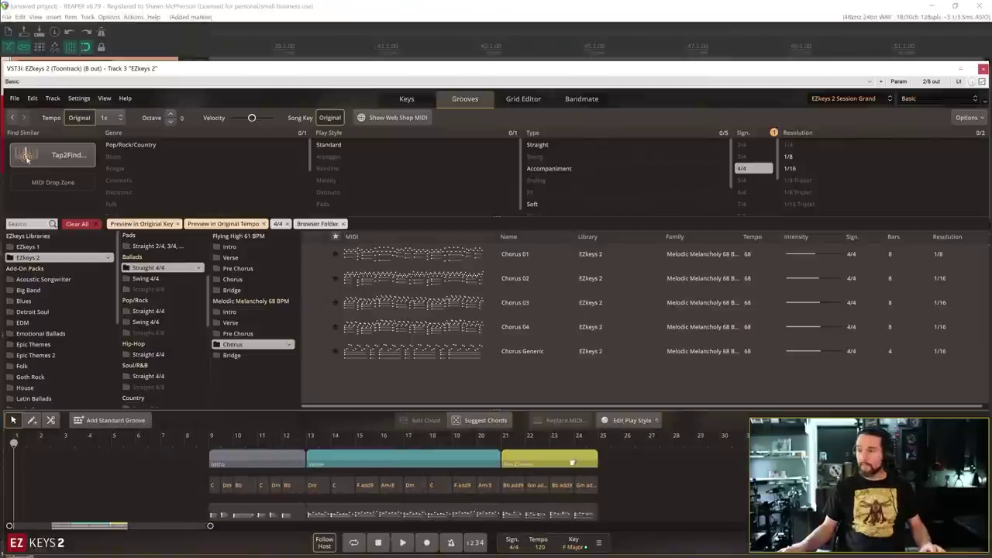
# Find the Pre Chorus block on the song track again and test playback from its start at bar 21.
pyautogui.scroll(-5, 625, 497)
pyautogui.scroll(1, 625, 497)
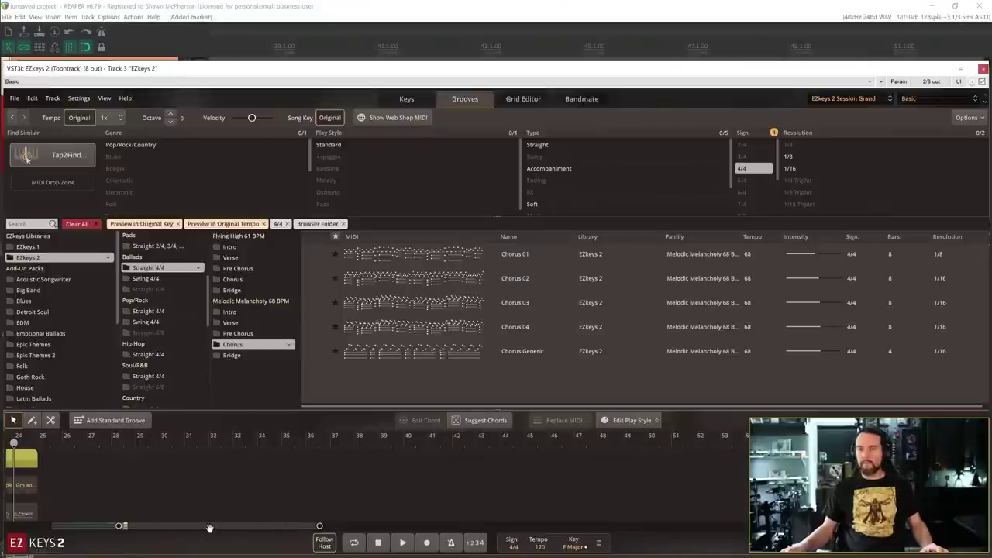
pyautogui.moveTo(208, 524); pyautogui.dragTo(113, 528)
pyautogui.click(376, 449)
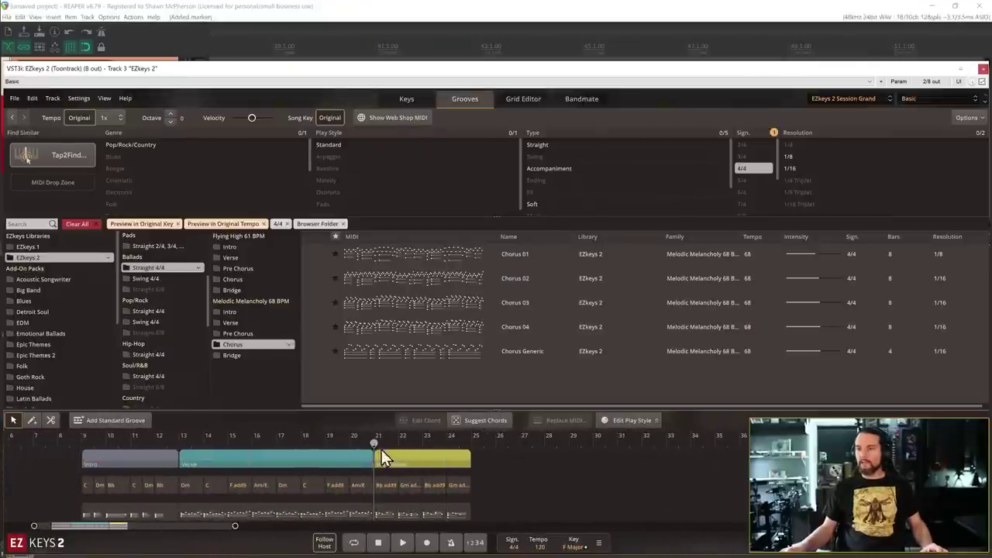
pyautogui.click(405, 545)
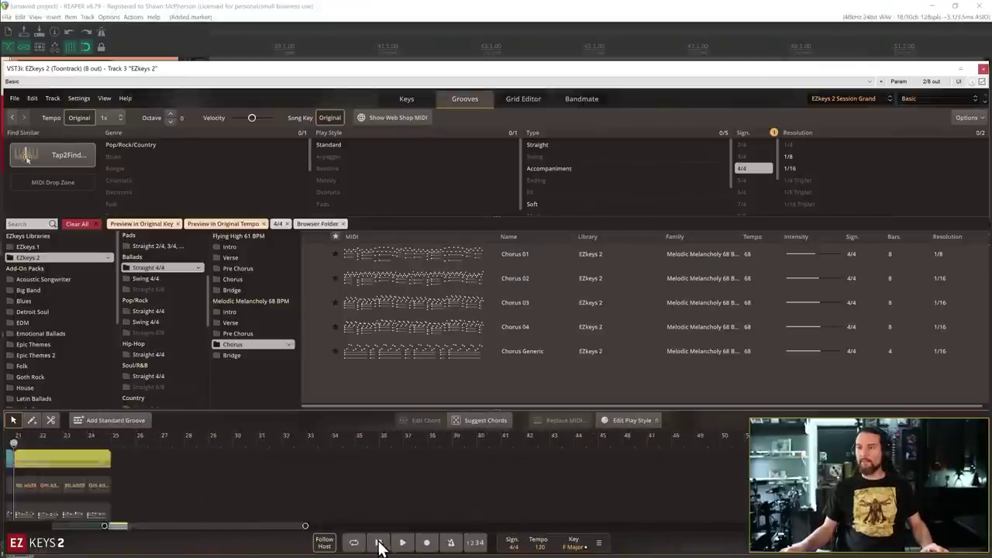
pyautogui.click(379, 545)
pyautogui.click(379, 545)
# Play from the REAPER timeline, then replay the end of the Pre Chorus on the EZkeys song track from bars 24 and 23.
pyautogui.click(467, 15)
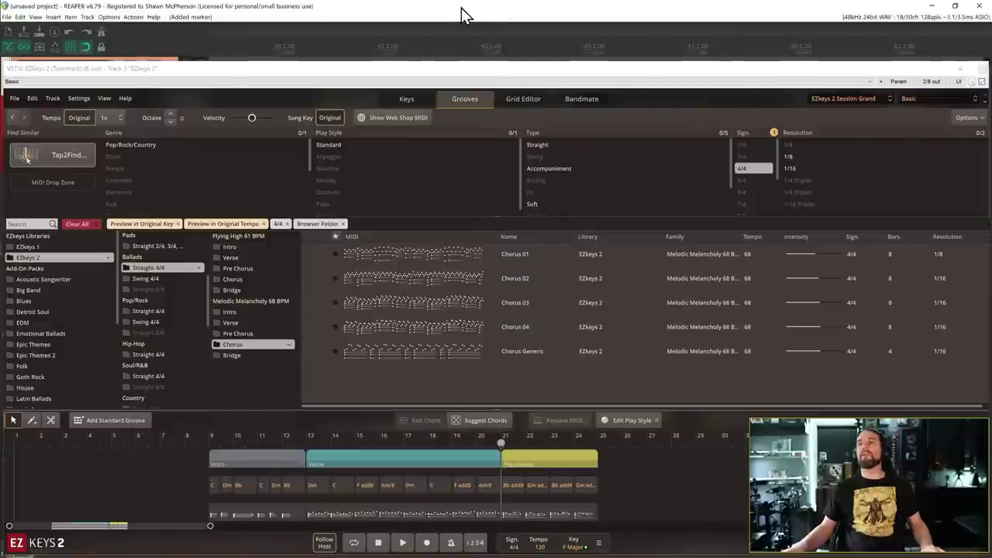
pyautogui.scroll(-3, 465, 42)
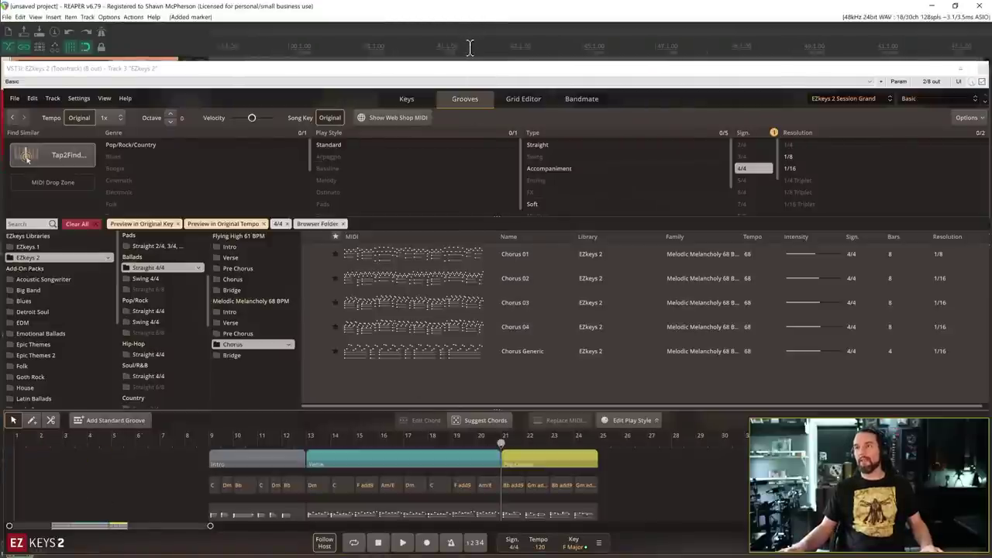
pyautogui.press('space')
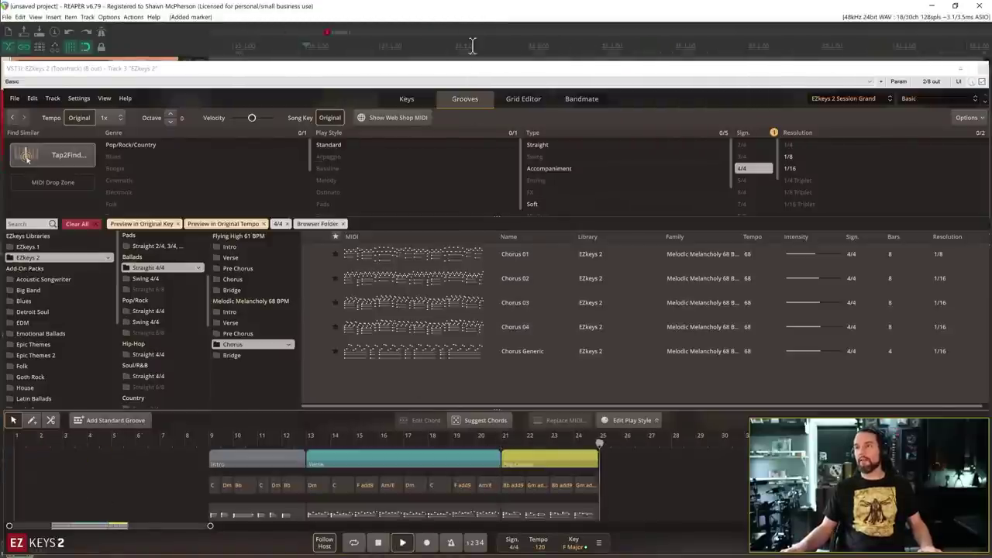
pyautogui.click(577, 445)
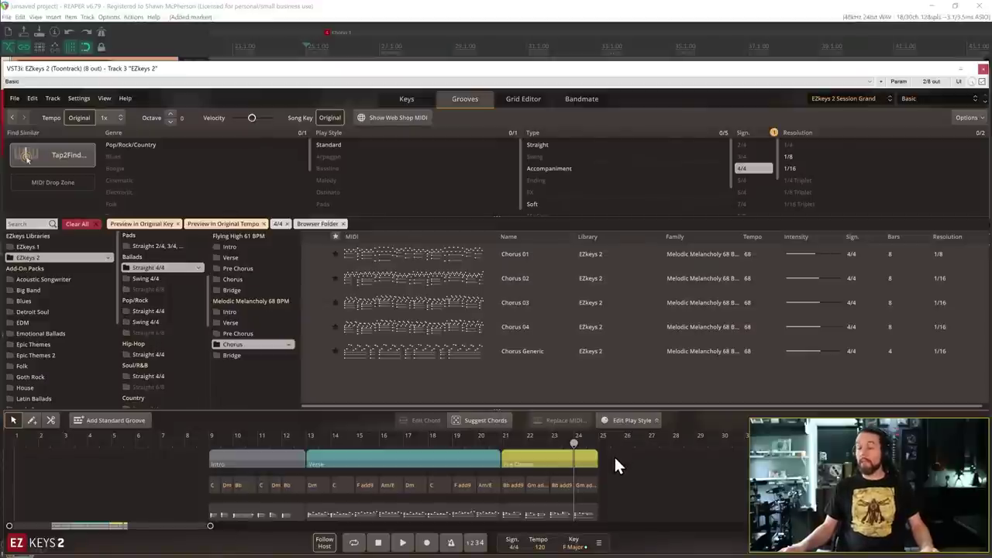
pyautogui.press('space')
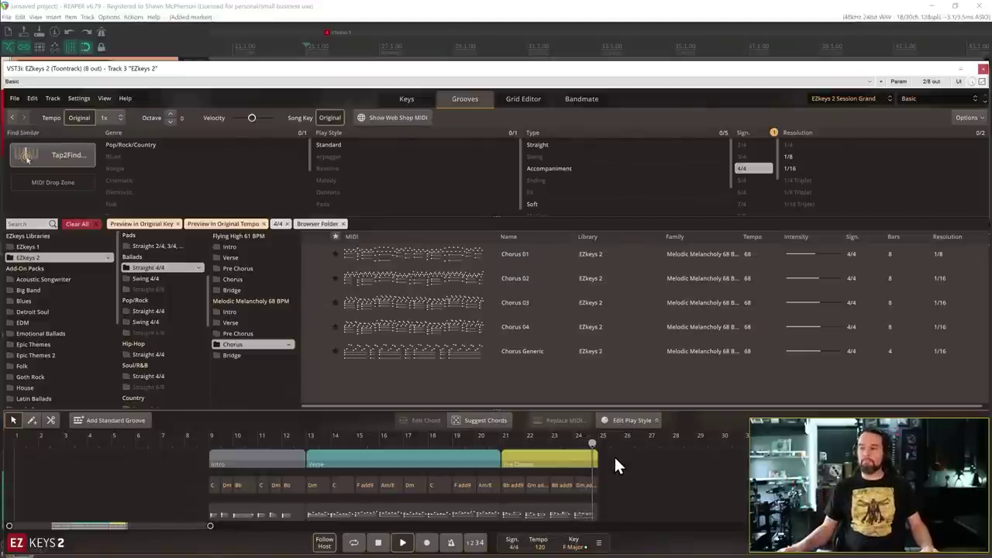
pyautogui.press('space')
pyautogui.click(549, 444)
pyautogui.press('space')
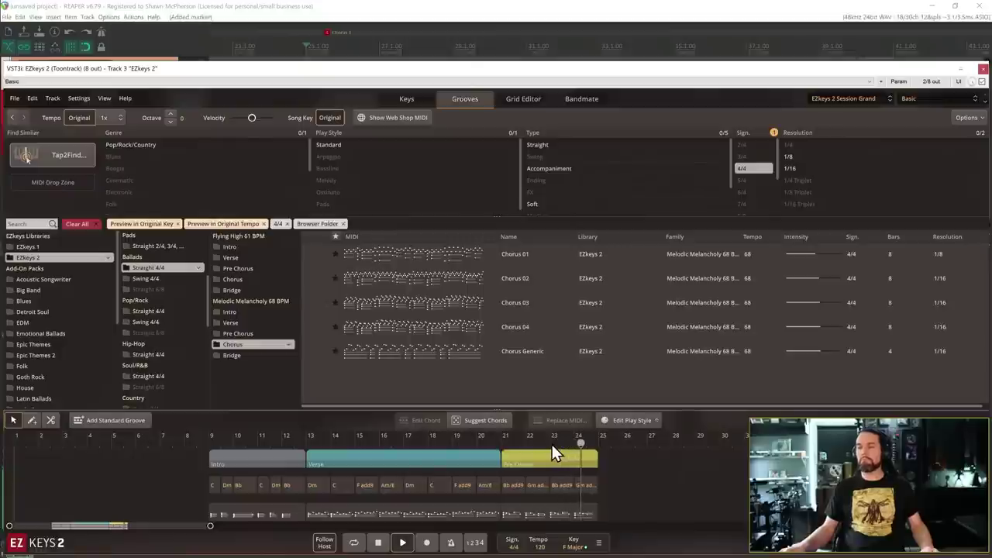
pyautogui.press('space')
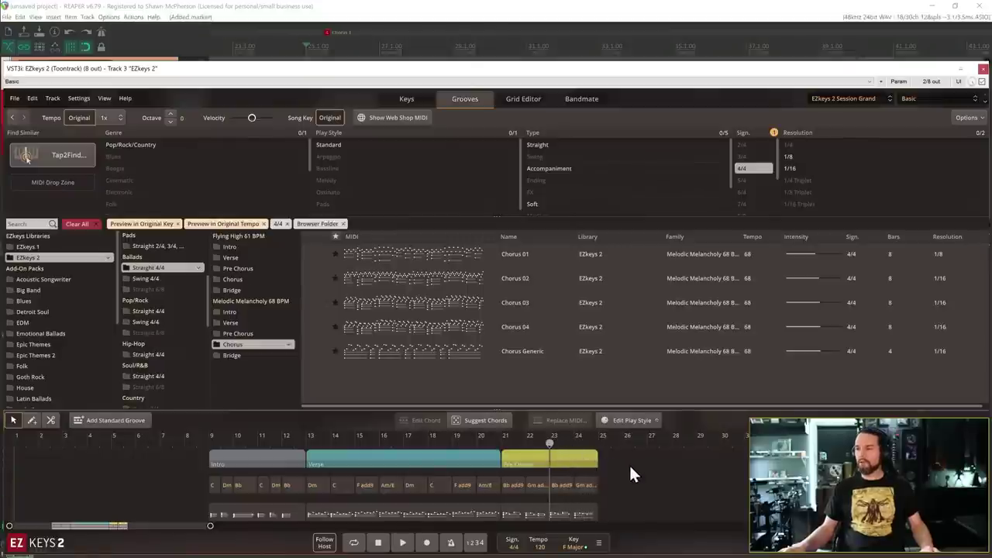
# Check the tempo listed for the Chorus grooves in EZkeys 2 and set the REAPER project tempo to 68 BPM.
pyautogui.click(983, 68)
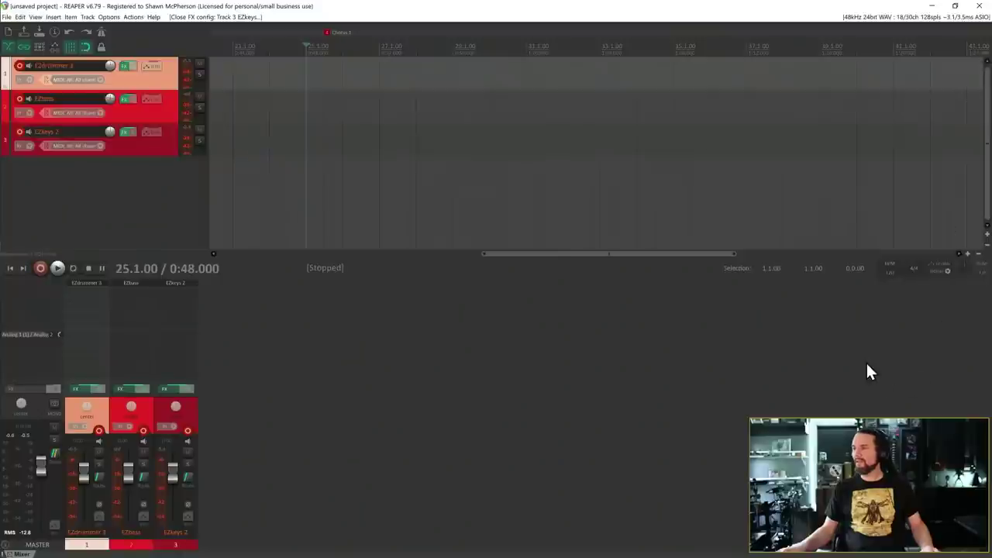
pyautogui.click(890, 272)
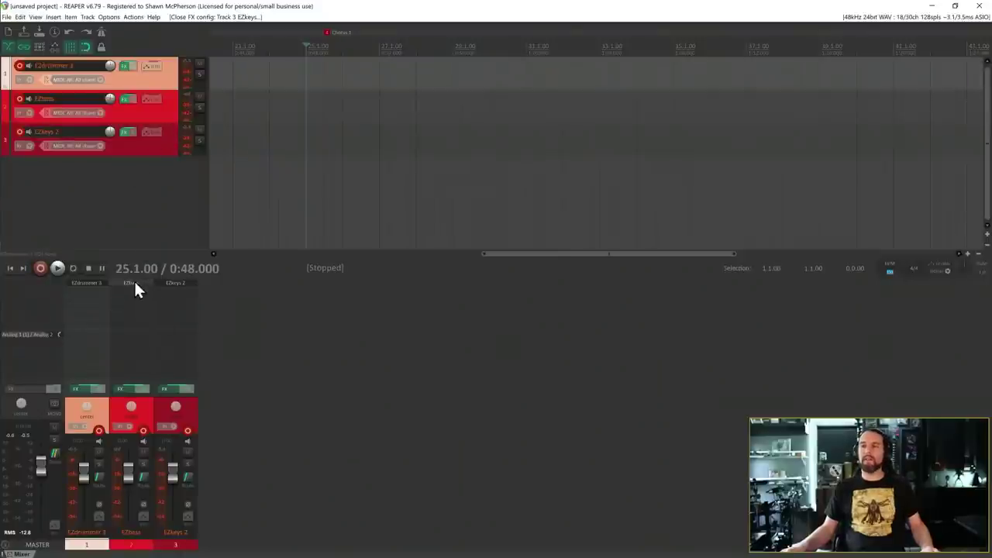
pyautogui.click(182, 293)
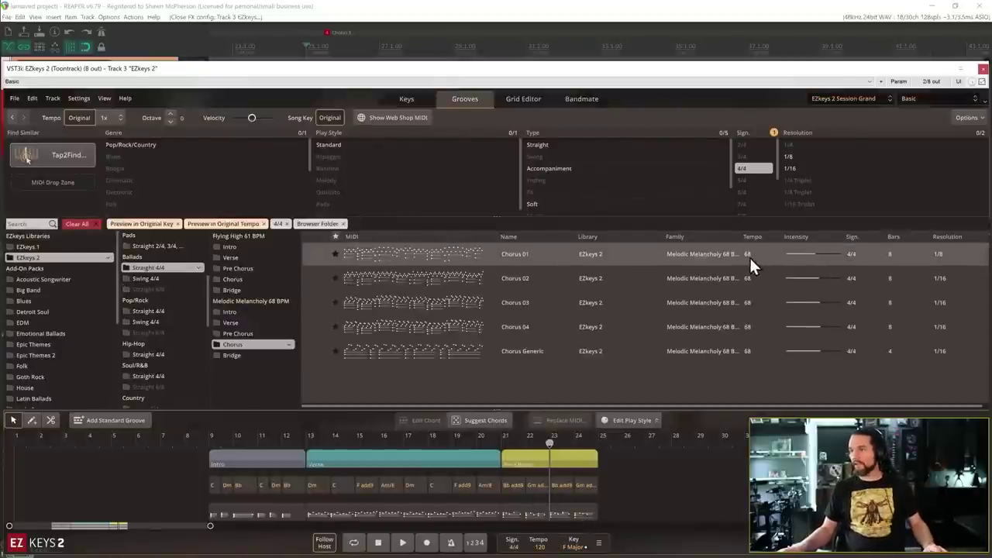
pyautogui.click(984, 68)
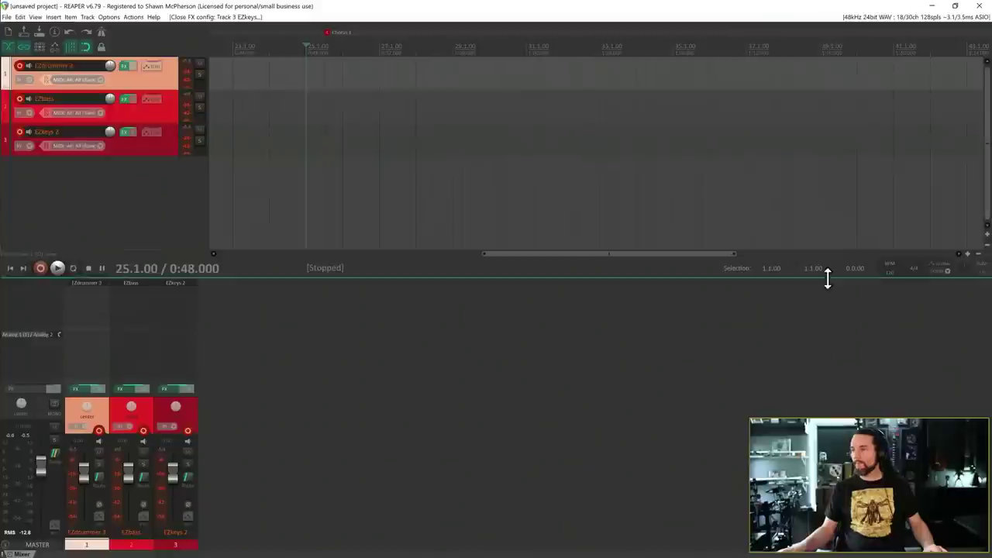
pyautogui.click(891, 272)
pyautogui.write('68')
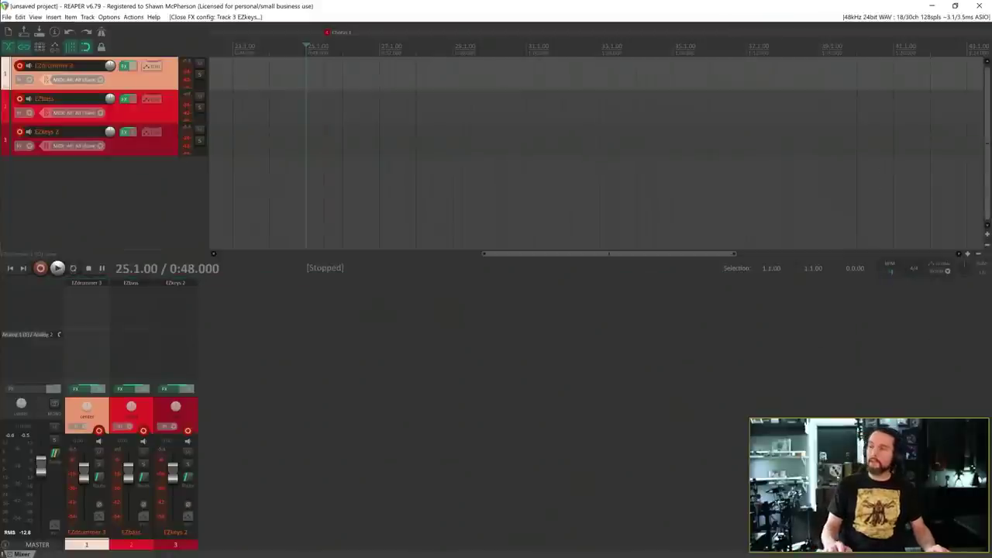
pyautogui.press('Return')
# Reopen EZkeys 2 from its track and play the second half of the Pre Chorus at the project tempo.
pyautogui.hotkey('alt', 'Tab')
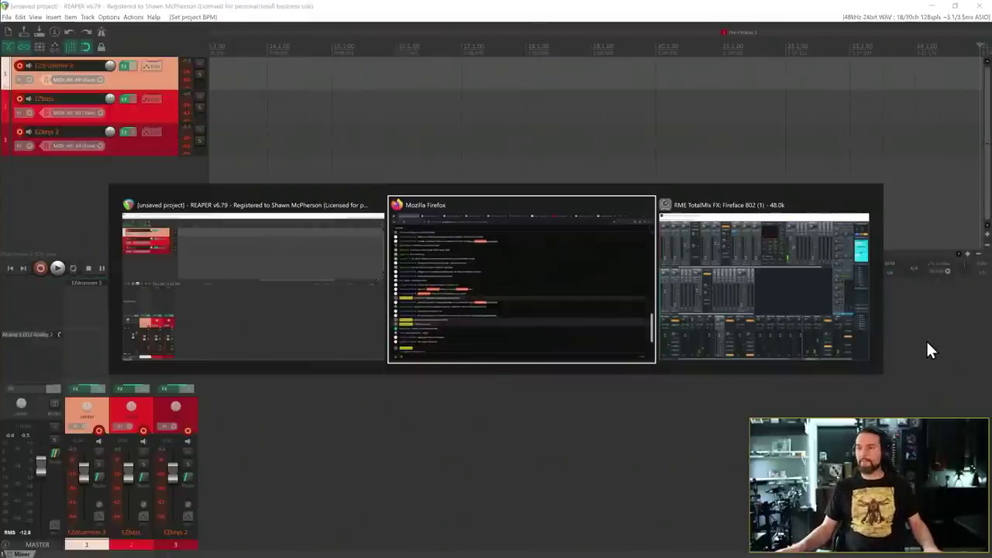
pyautogui.hotkey('alt', 'Tab')
pyautogui.press('Escape')
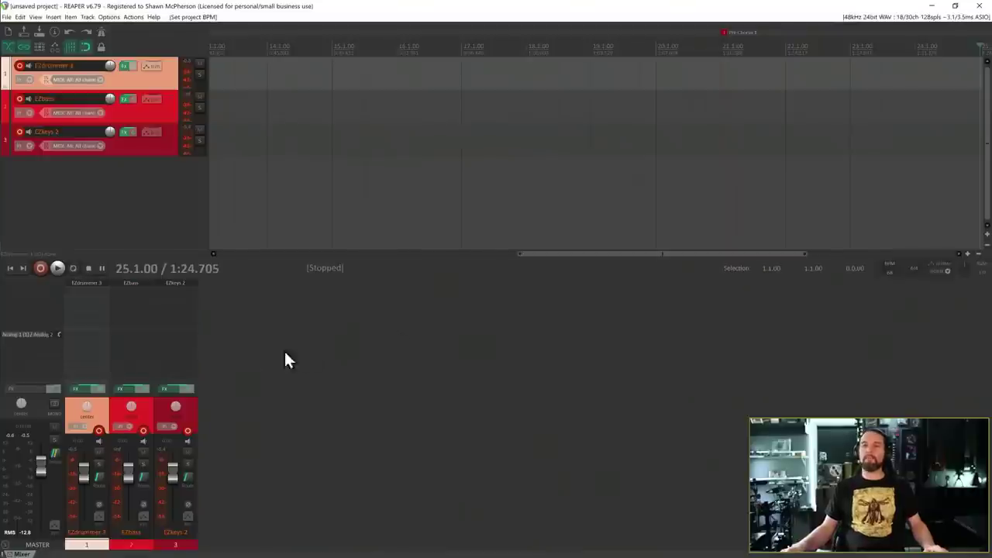
pyautogui.click(175, 283)
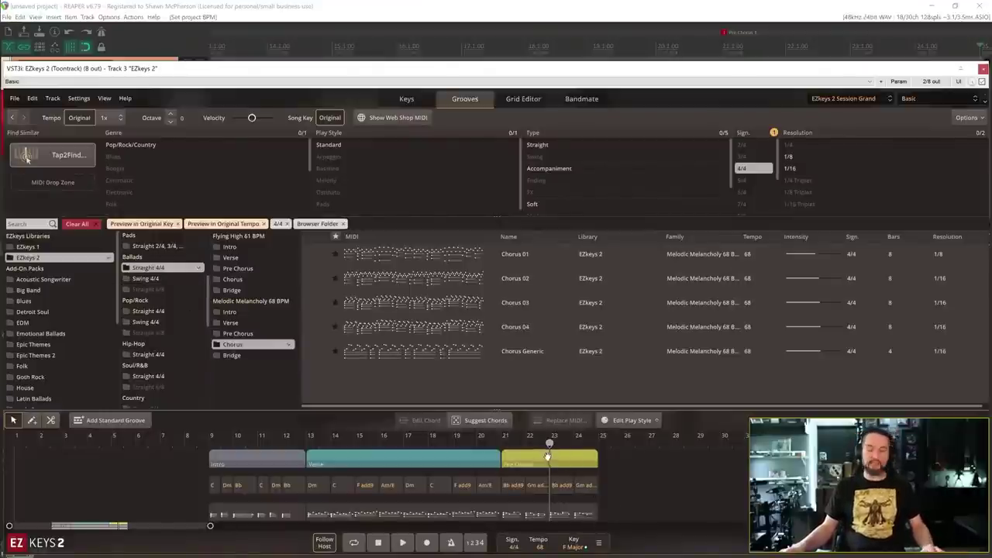
pyautogui.press('space')
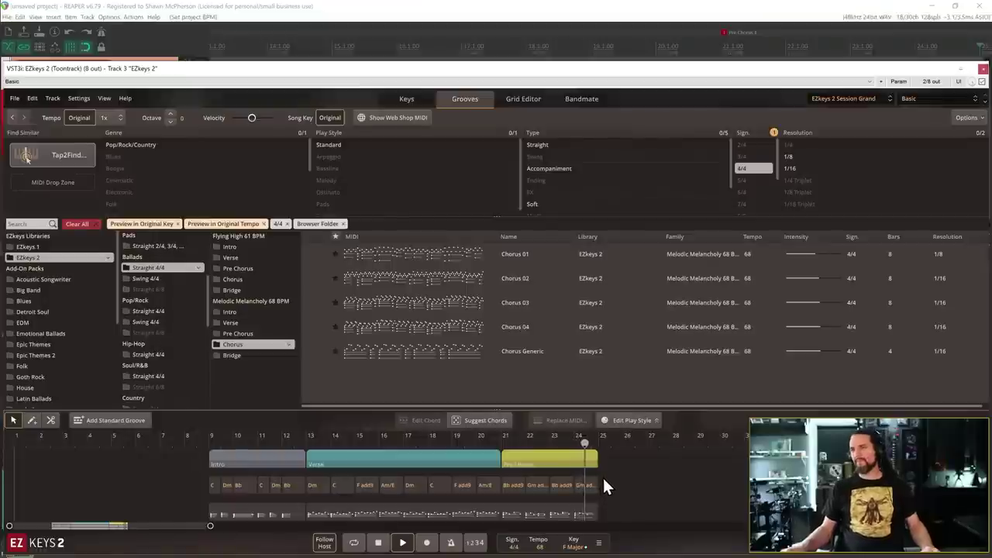
pyautogui.press('space')
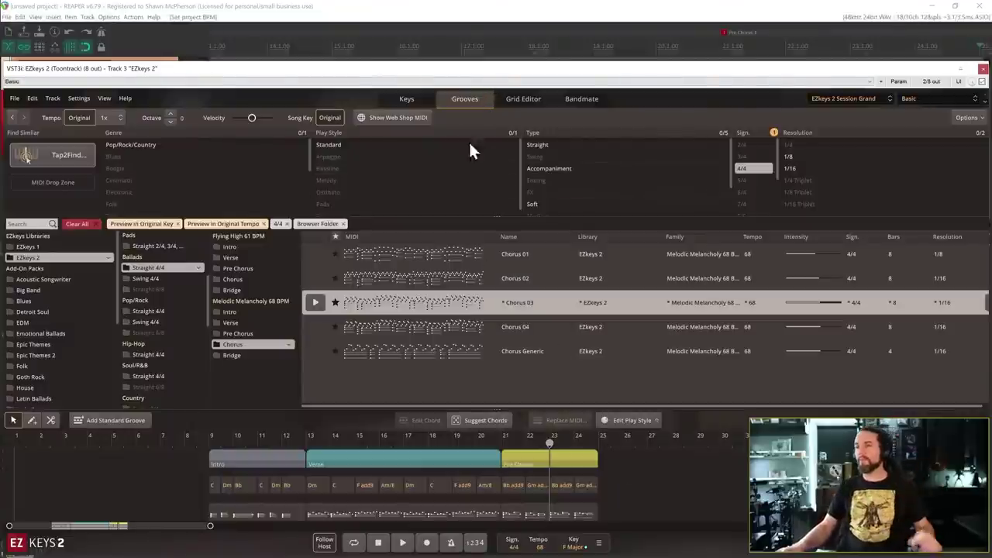
# Preview the Chorus 01, Chorus 02 and Chorus 03 grooves from the Melodic Melancholy 68 BPM folder.
pyautogui.click(314, 257)
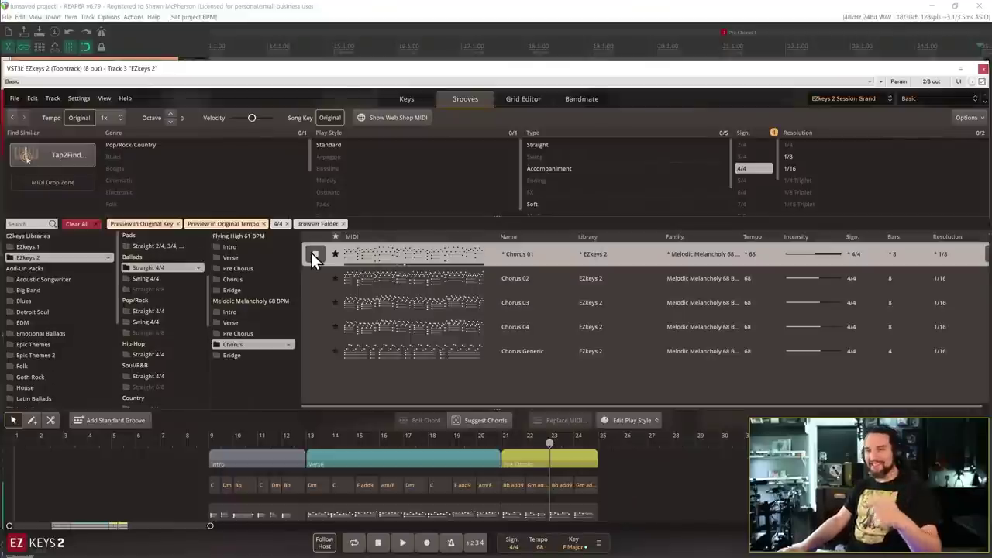
pyautogui.click(368, 279)
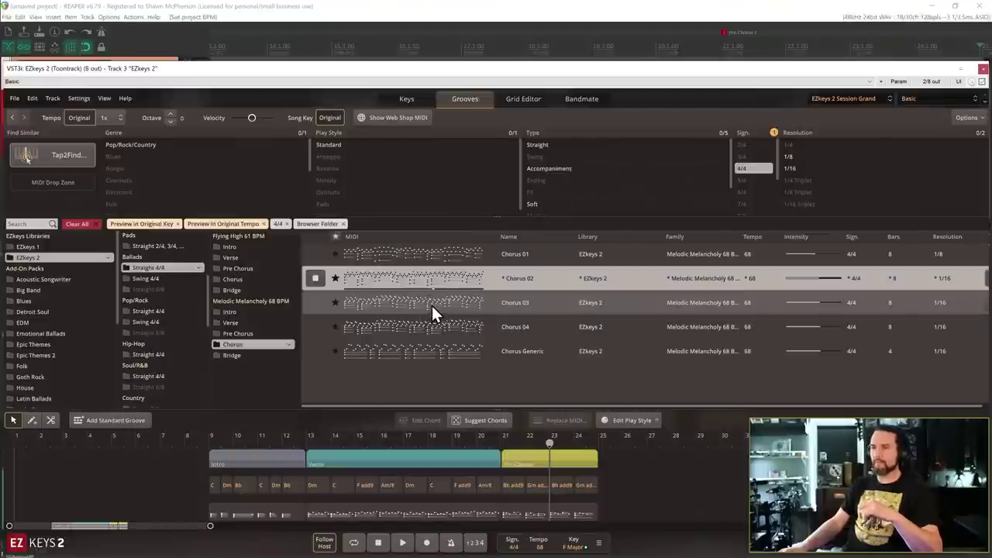
pyautogui.click(432, 306)
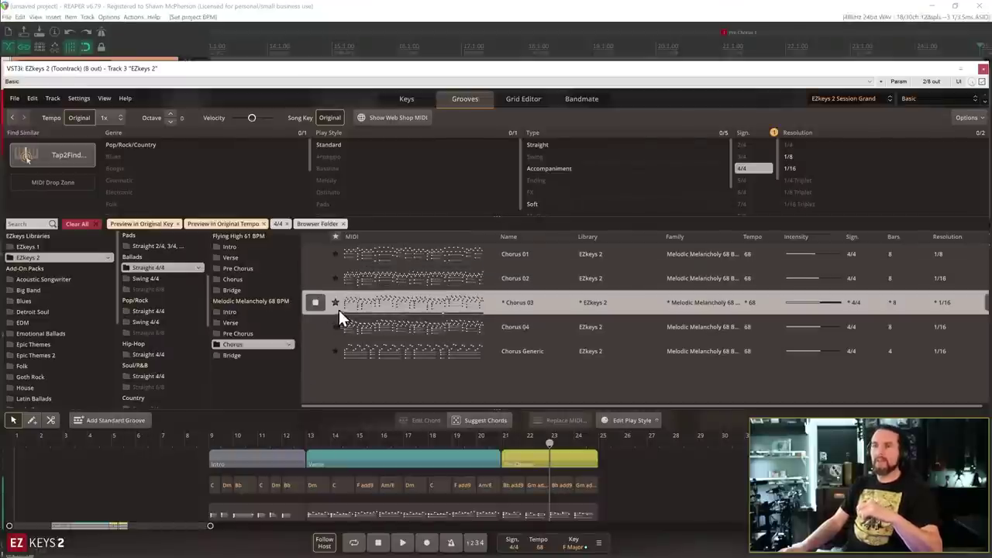
pyautogui.click(315, 303)
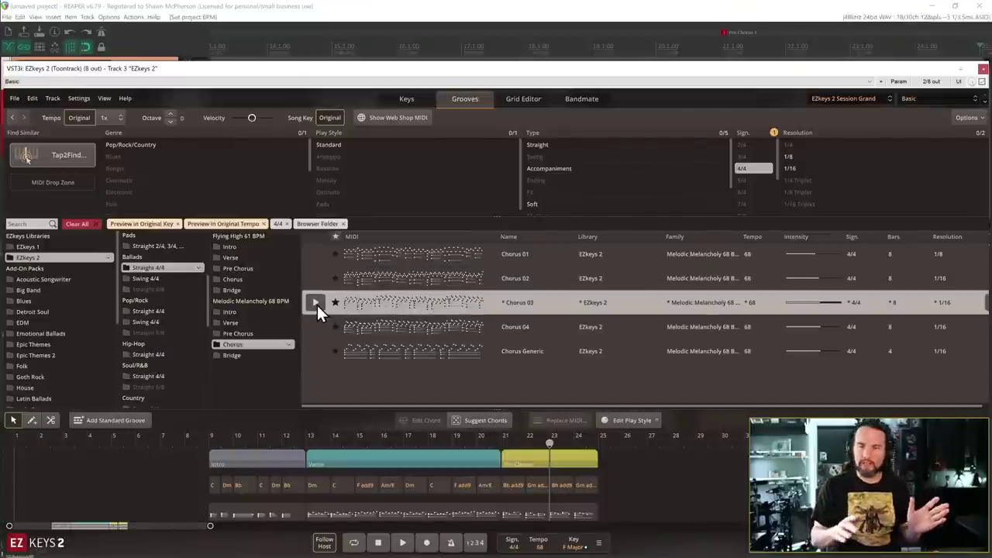
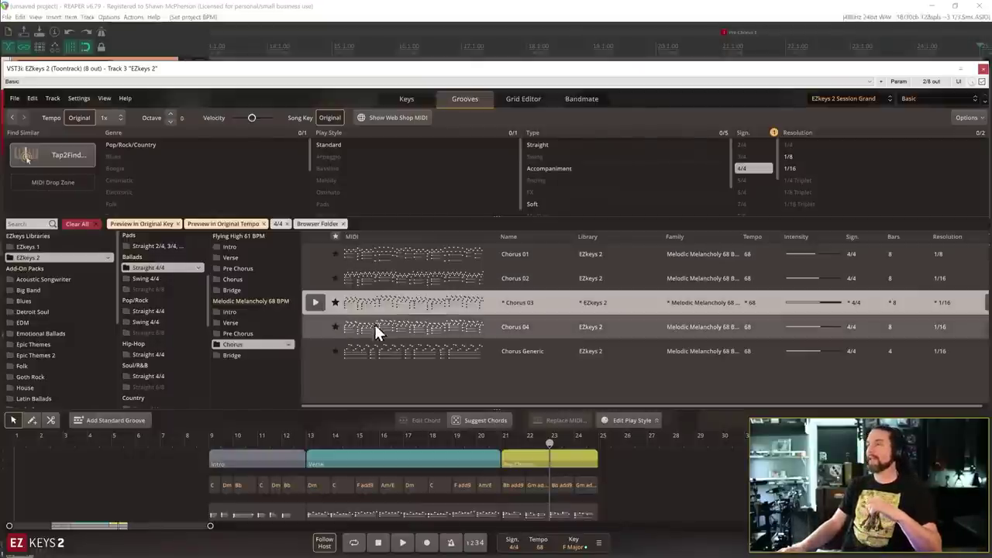
# Replay Chorus 03 and Chorus 02 for comparison and add Chorus 02 to the song track at bar 25, after the Pre Chorus.
pyautogui.click(316, 302)
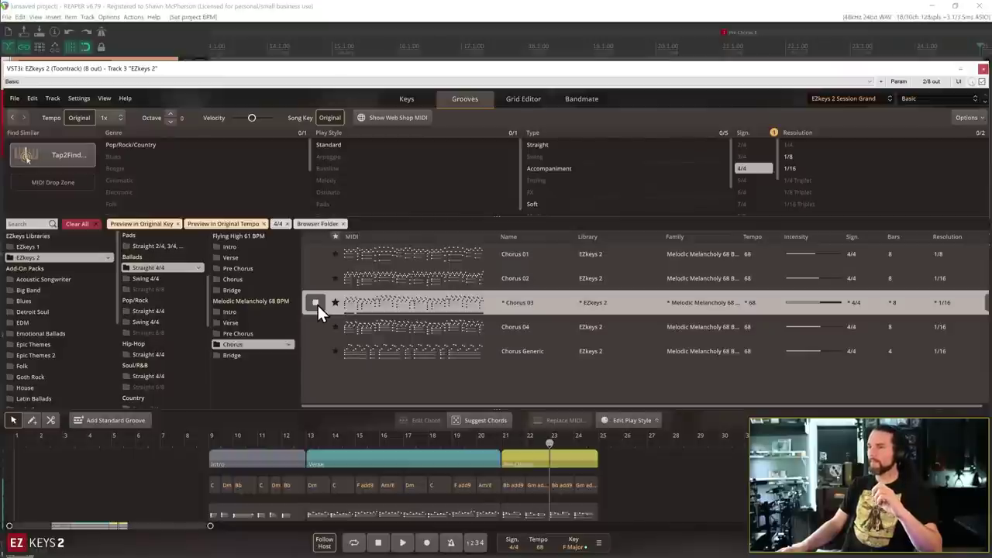
pyautogui.click(317, 303)
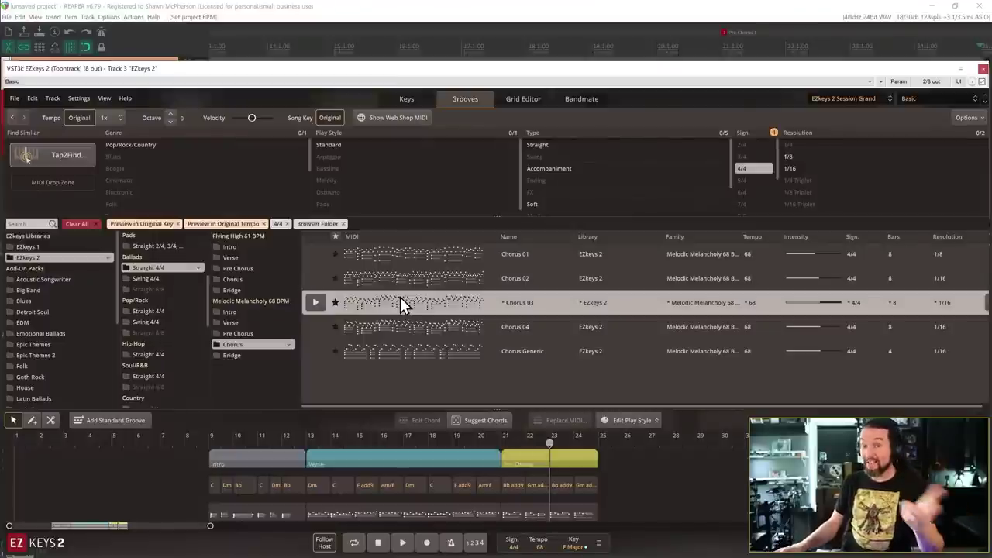
pyautogui.click(316, 279)
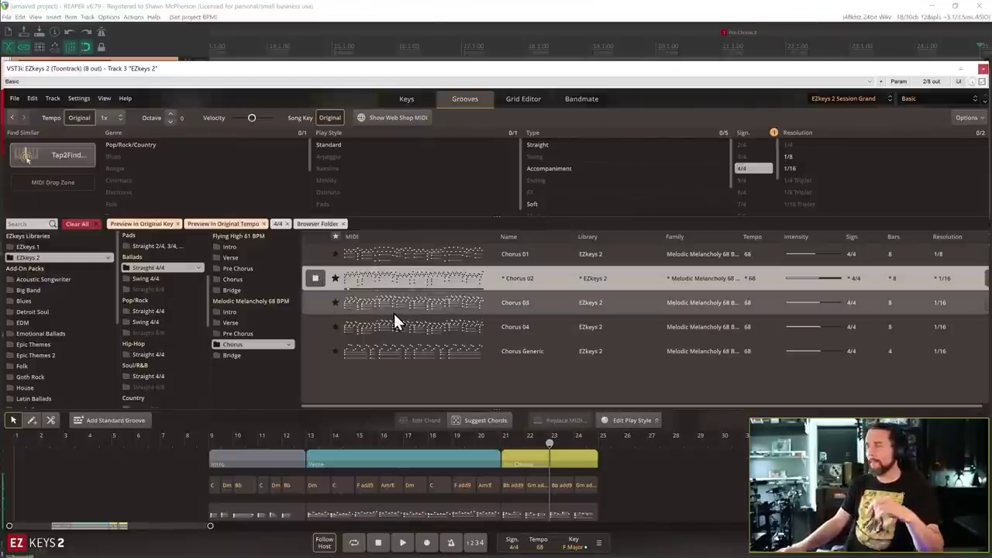
pyautogui.moveTo(340, 279); pyautogui.dragTo(601, 462)
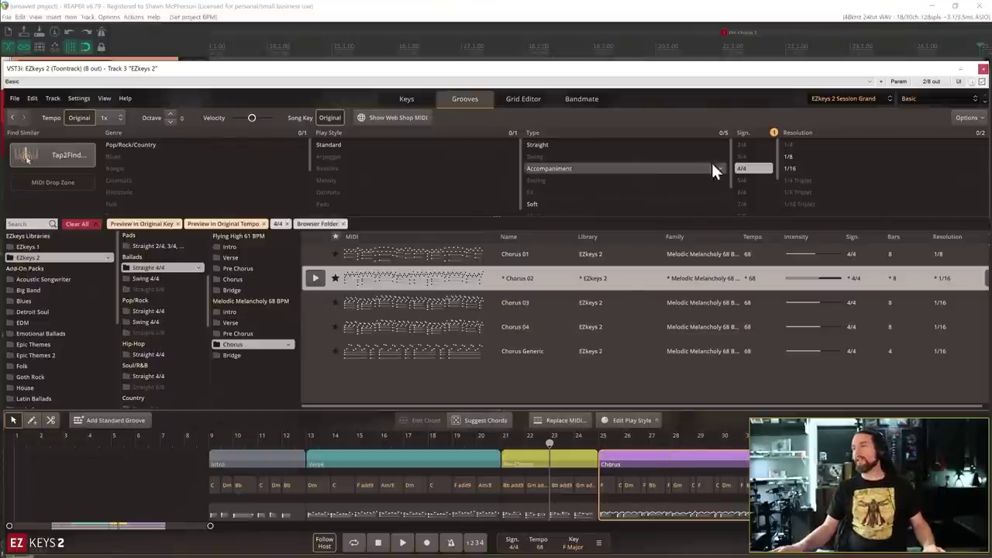
# Shrink the EZkeys 2 window, reposition it near the upper edge of the screen, and fit the whole song on its timeline.
pyautogui.moveTo(889, 68); pyautogui.dragTo(665, 17)
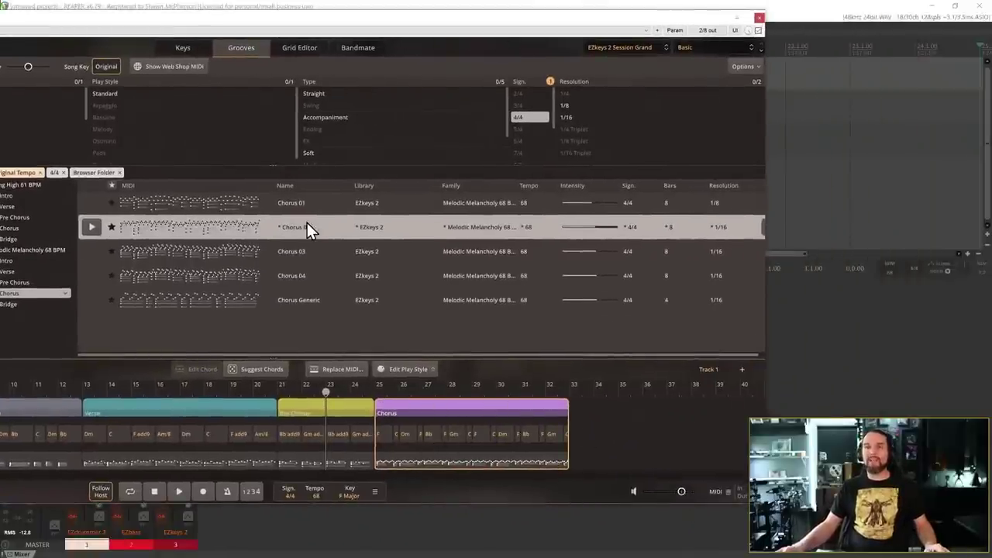
pyautogui.doubleClick(274, 22)
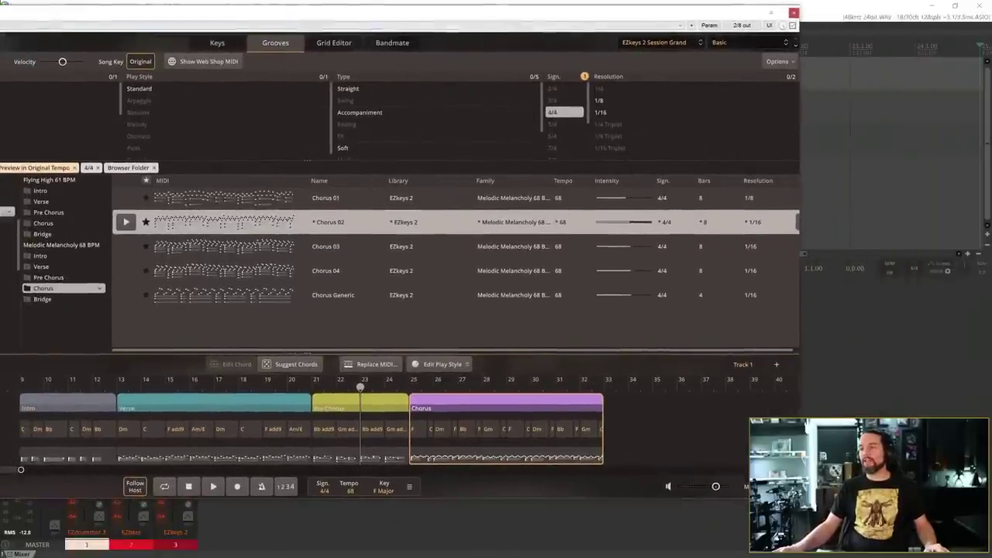
pyautogui.moveTo(809, 481); pyautogui.dragTo(597, 411)
pyautogui.moveTo(287, 21); pyautogui.dragTo(301, 29)
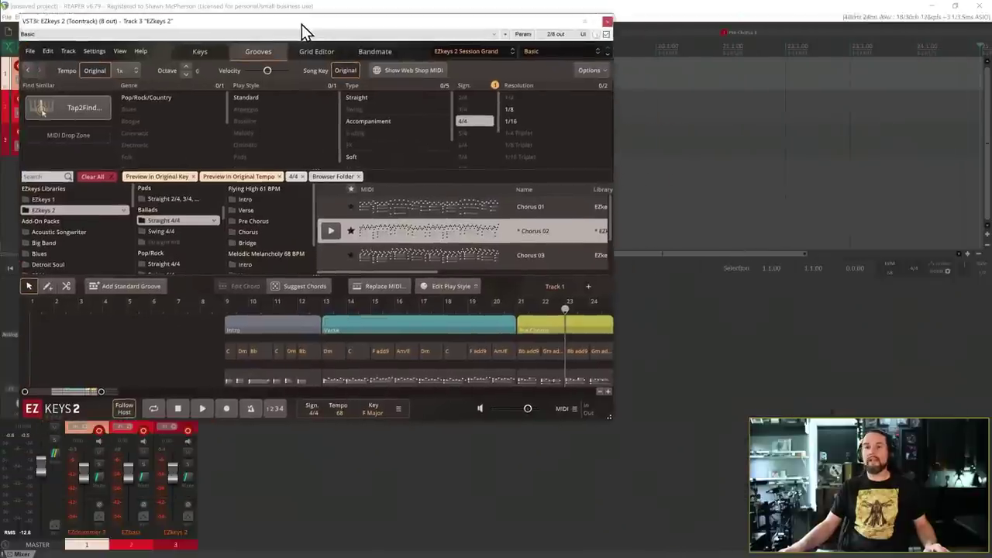
pyautogui.moveTo(101, 392); pyautogui.dragTo(233, 387)
# Split the Chorus block at bar 29 and delete its second half.
pyautogui.moveTo(410, 308); pyautogui.dragTo(468, 310)
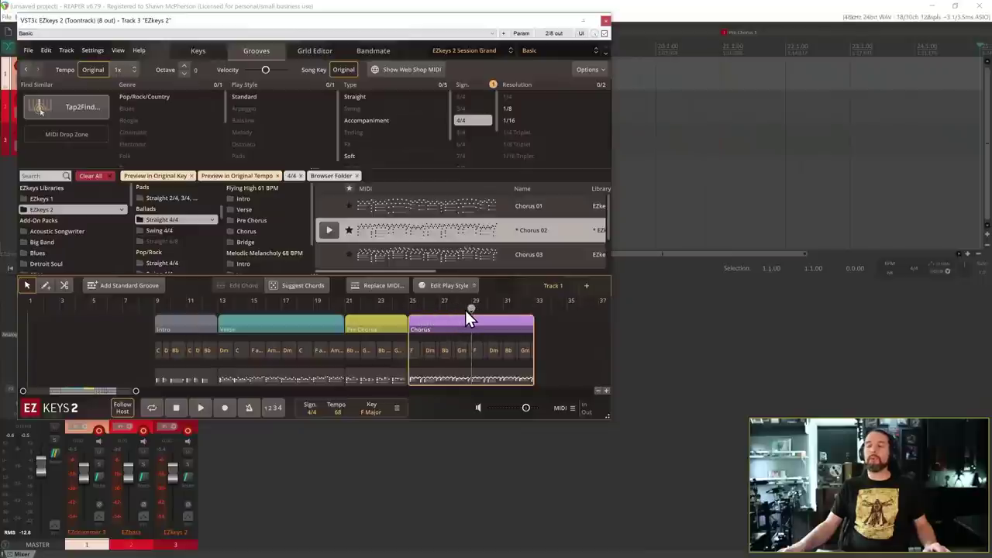
pyautogui.click(64, 286)
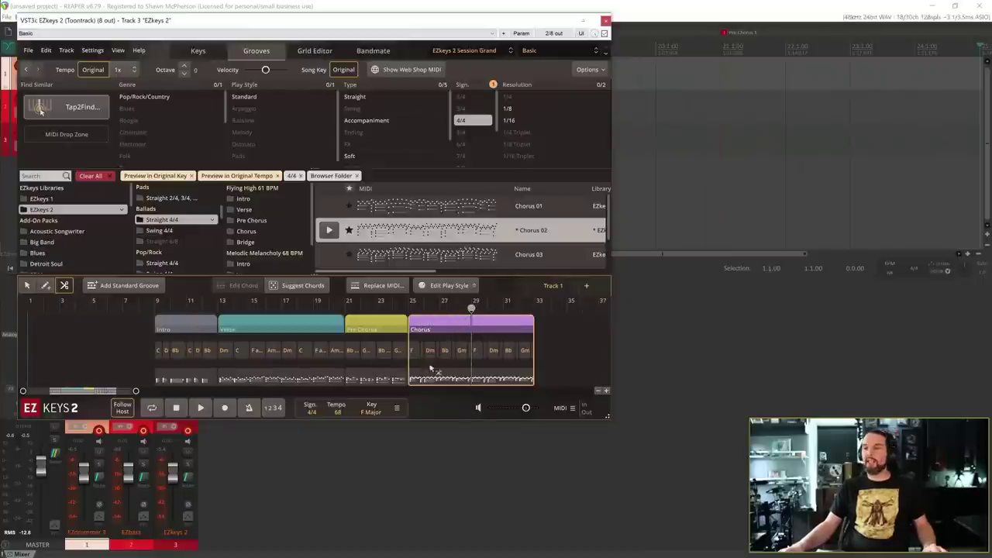
pyautogui.click(473, 328)
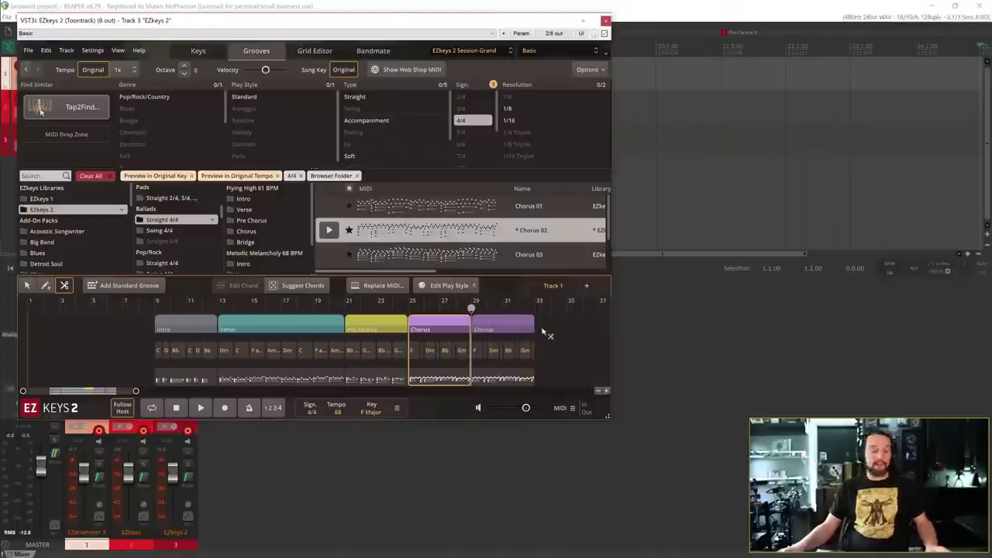
pyautogui.press('Escape')
pyautogui.click(514, 327)
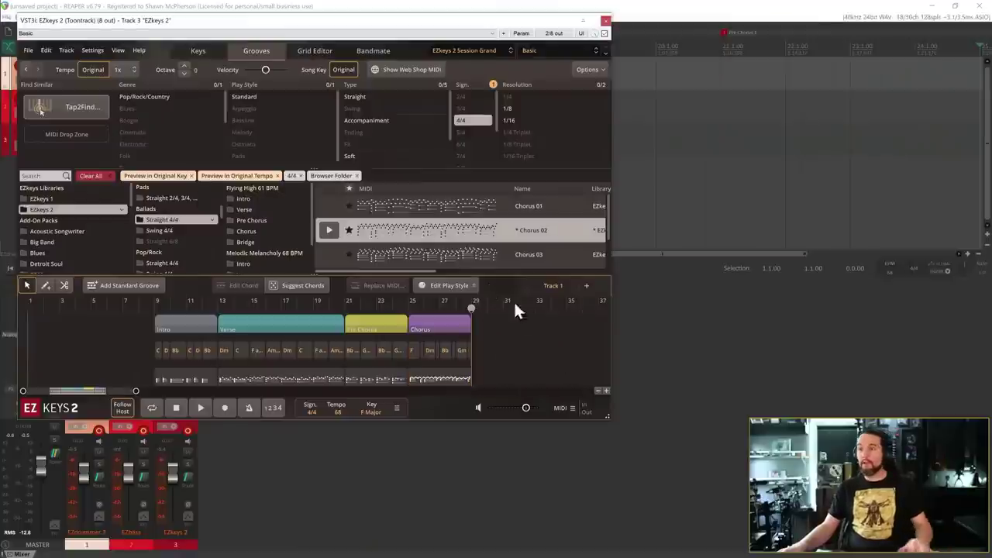
# Add Chorus 03 as a four-bar block at bar 29 and play the transition between the two Chorus blocks from bar 28.
pyautogui.moveTo(430, 256); pyautogui.dragTo(476, 321)
pyautogui.click(456, 309)
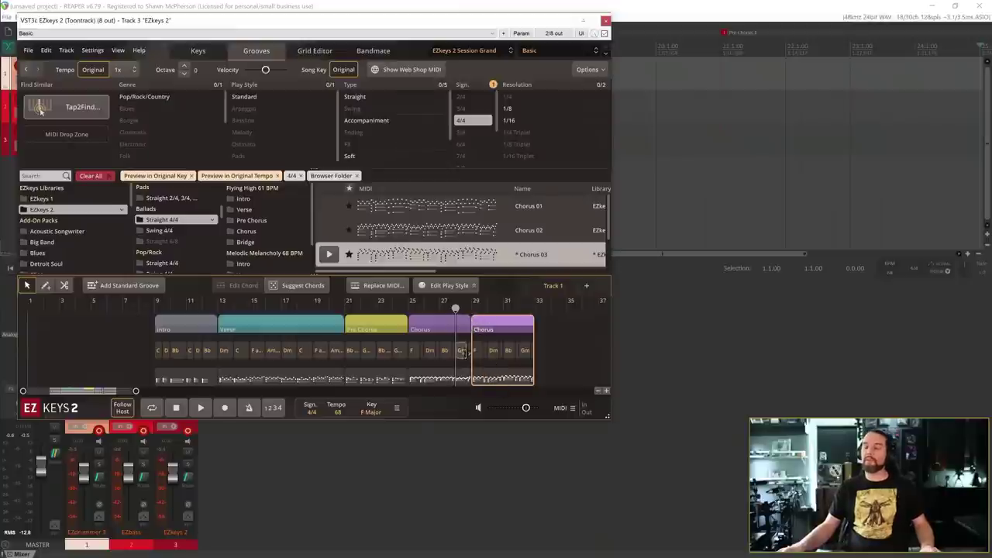
pyautogui.press('space')
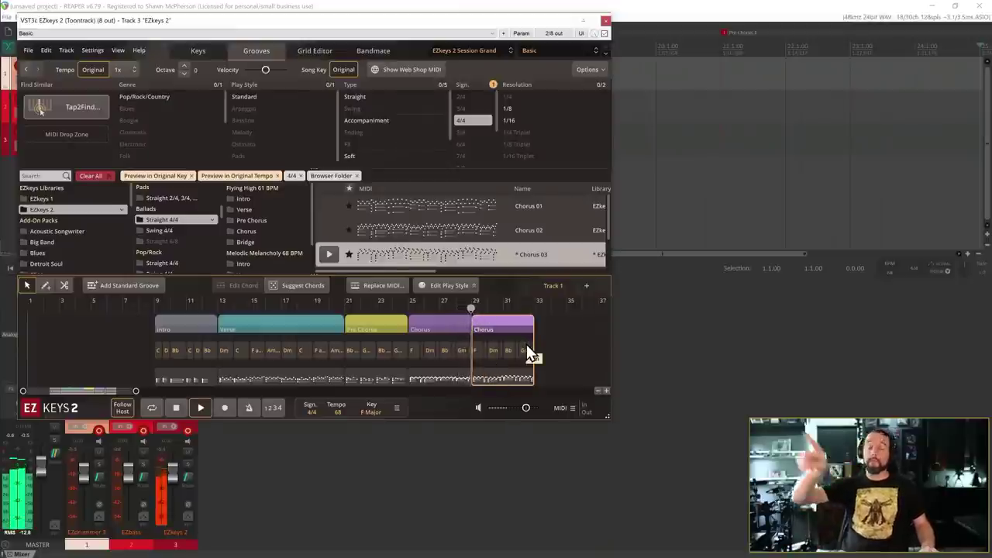
pyautogui.press('space')
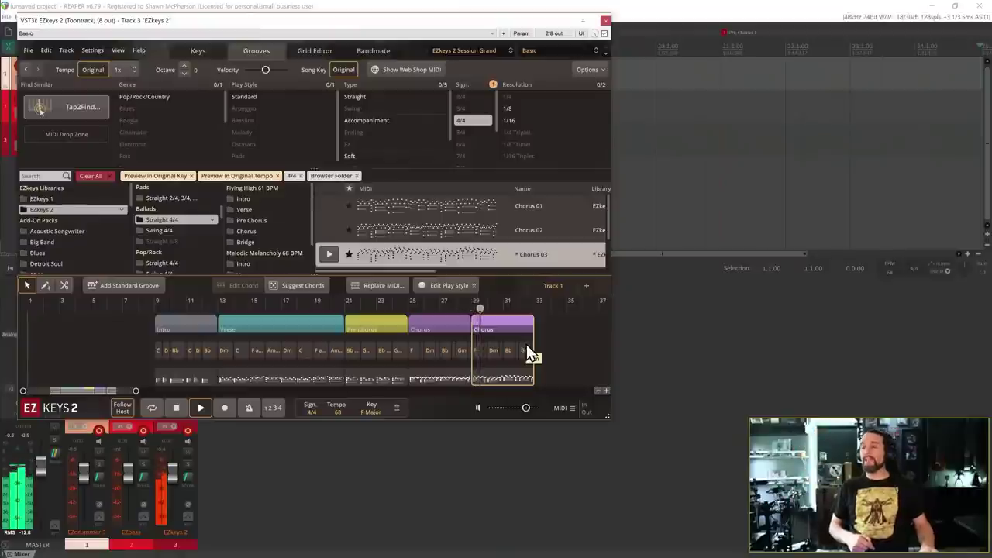
pyautogui.click(551, 351)
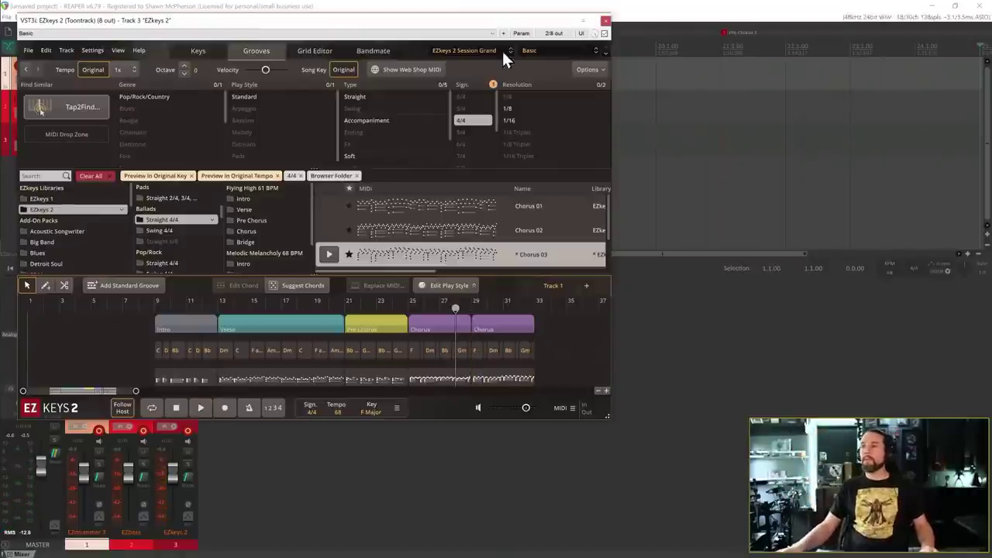
# Reposition the EZkeys 2 window below the REAPER ruler and enlarge it to nearly the full screen width.
pyautogui.moveTo(506, 19); pyautogui.dragTo(480, 76)
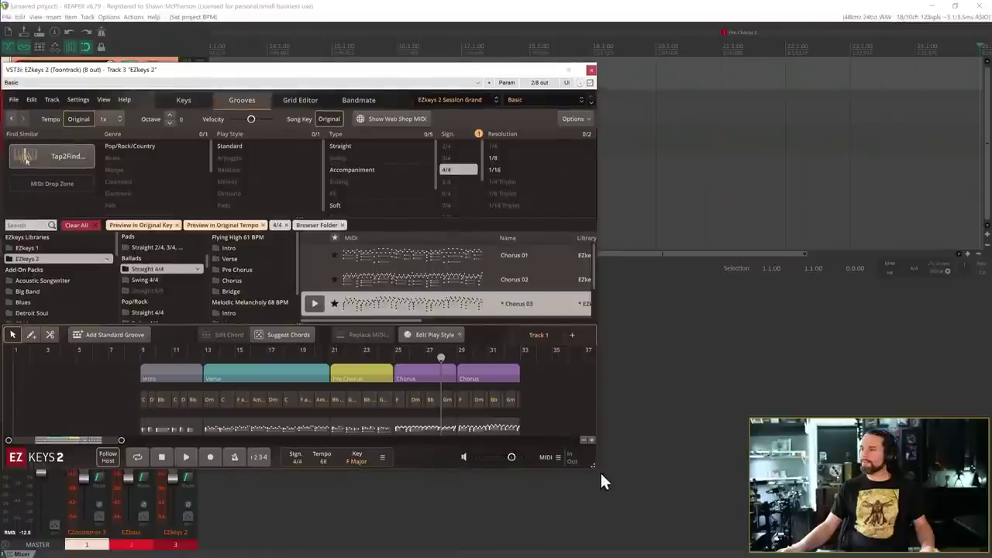
pyautogui.moveTo(597, 469); pyautogui.dragTo(667, 496)
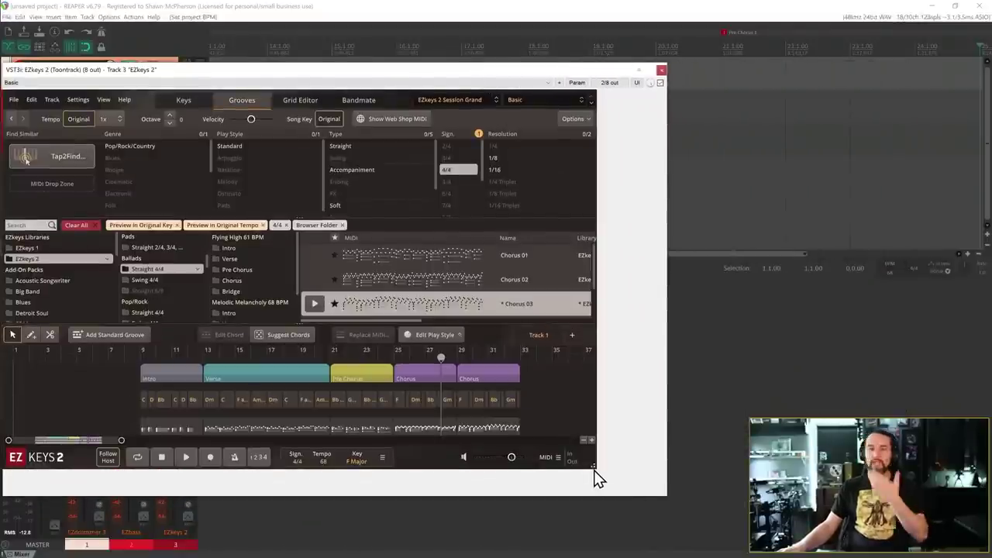
pyautogui.moveTo(592, 476); pyautogui.dragTo(922, 535)
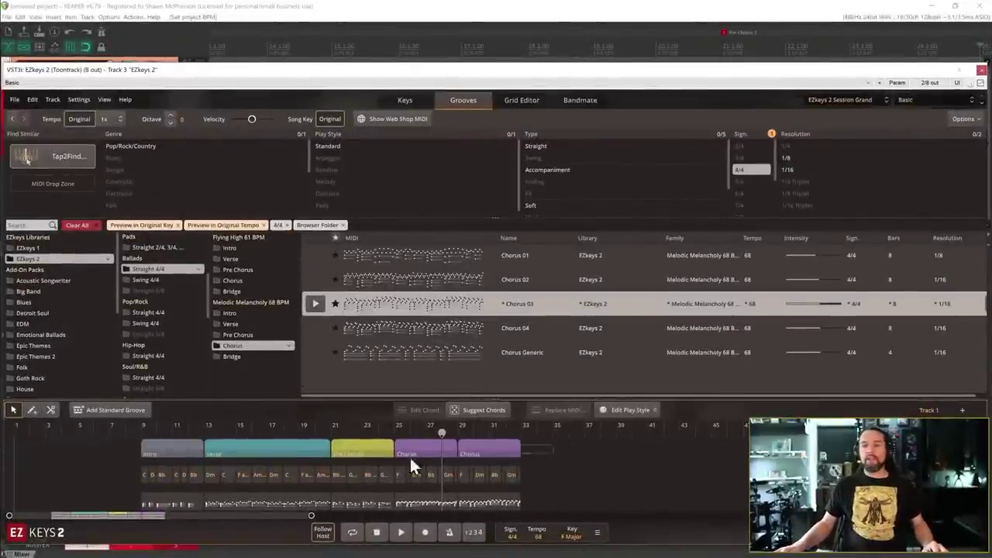
# Demonstrate selecting the Verse, Pre Chorus and both Chorus blocks together with their chords, clearing the selection each time.
pyautogui.hotkey('ctrl', 'a')
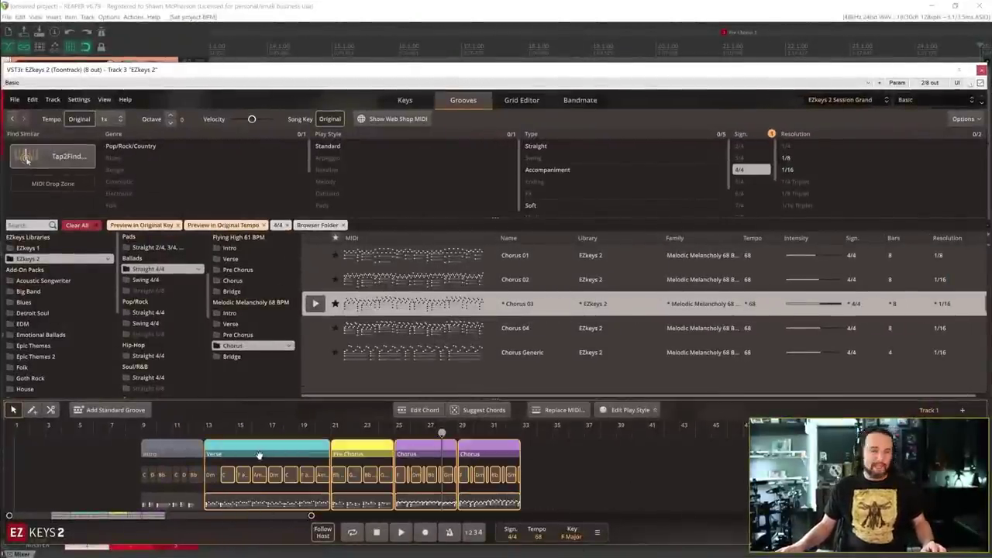
pyautogui.click(549, 458)
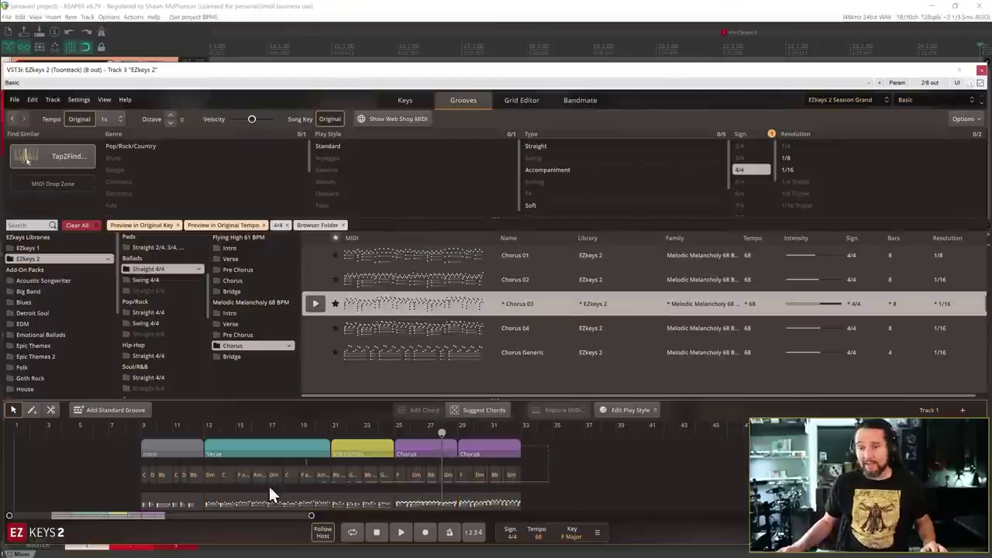
pyautogui.hotkey('ctrl', 'a')
pyautogui.click(591, 464)
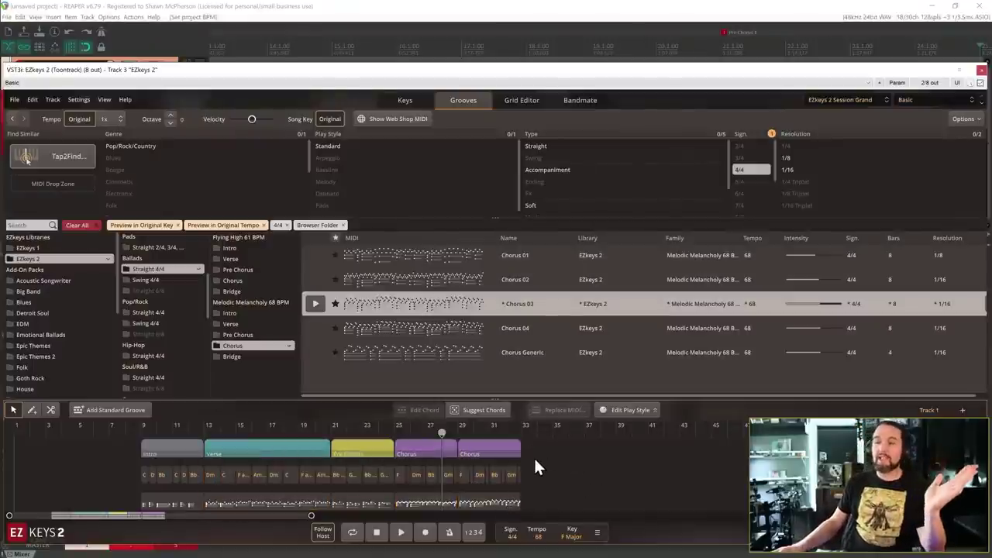
pyautogui.click(487, 449)
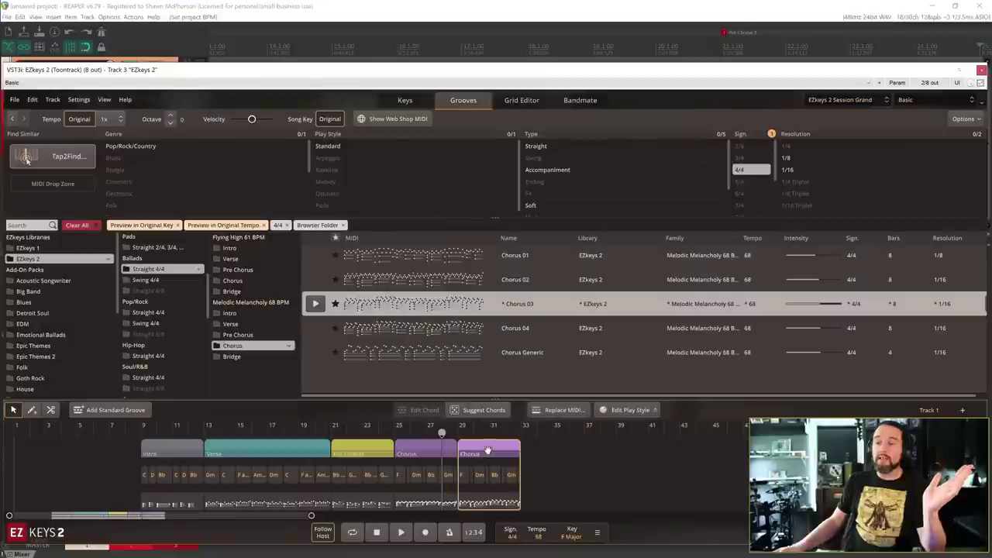
pyautogui.click(550, 442)
pyautogui.moveTo(221, 514); pyautogui.dragTo(558, 474)
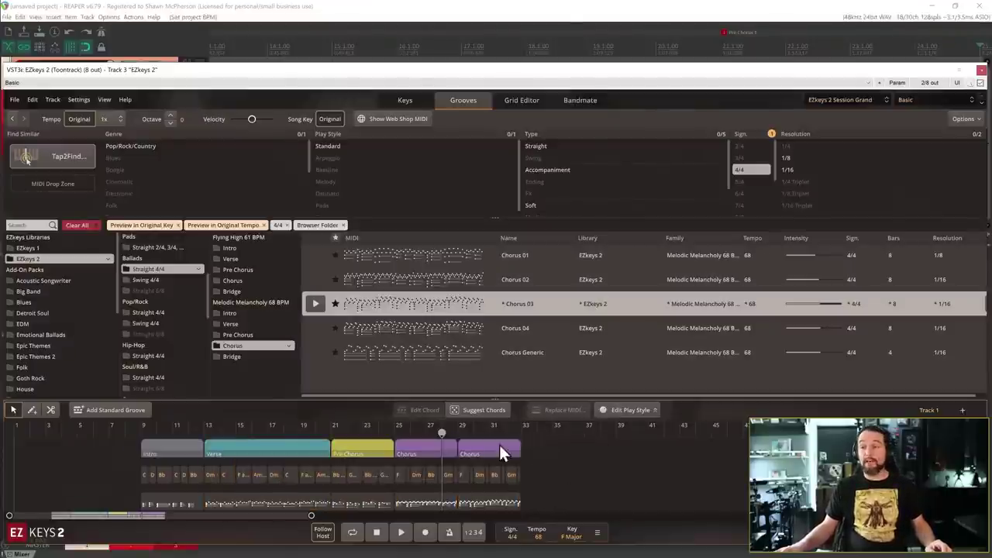
pyautogui.click(204, 508)
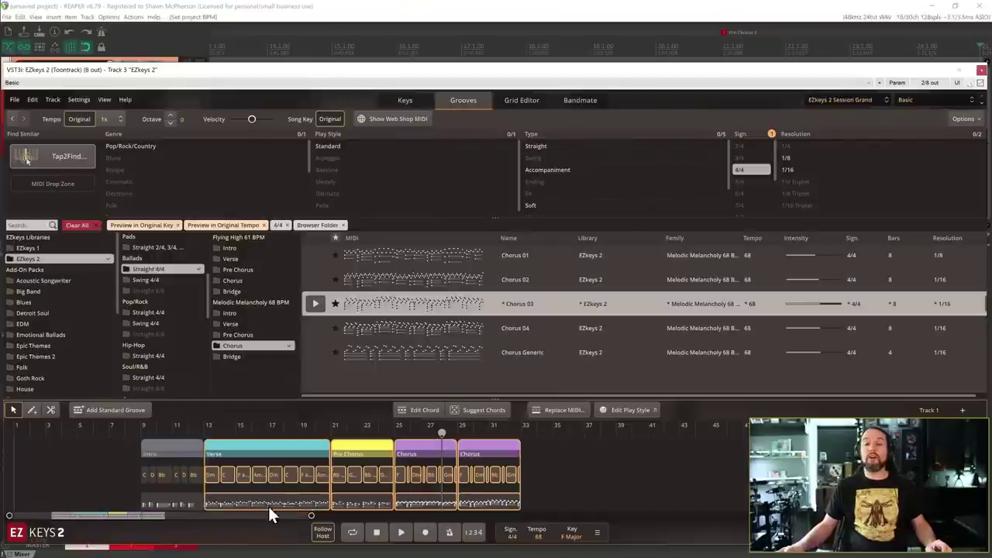
pyautogui.click(563, 473)
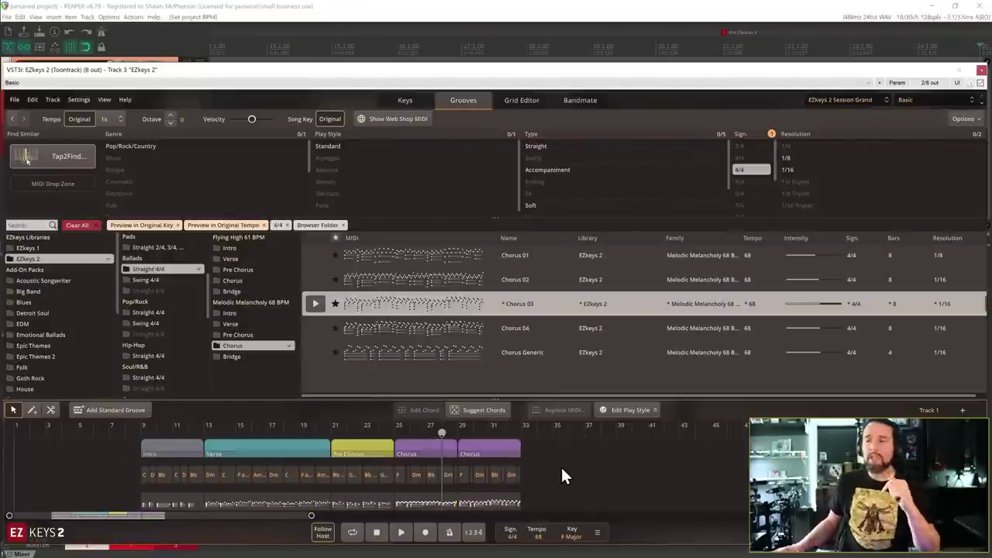
# Select the first Chorus, Pre Chorus and Verse blocks together without selecting their individual chords.
pyautogui.click(499, 456)
pyautogui.moveTo(422, 453); pyautogui.dragTo(357, 453)
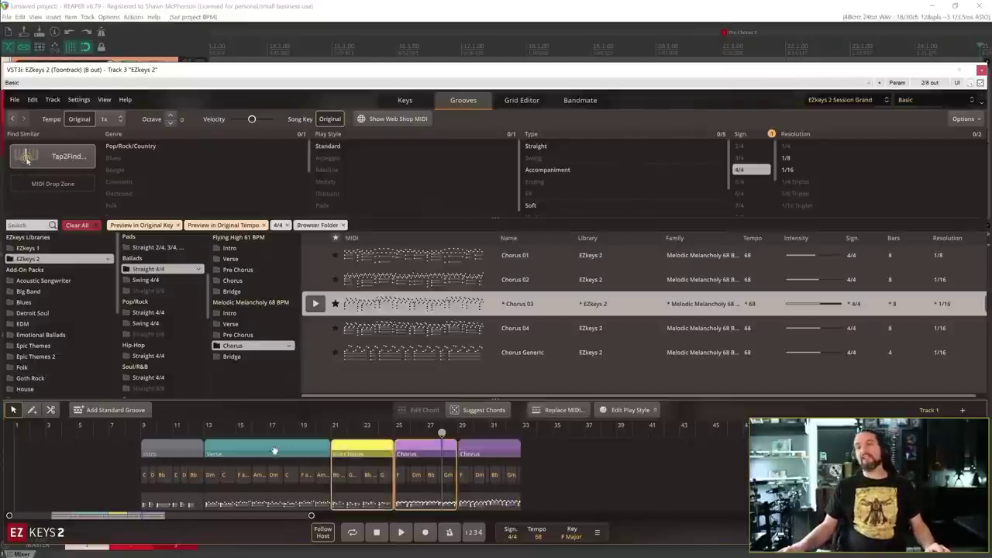
pyautogui.keyDown('shift'); pyautogui.click(274, 451); pyautogui.keyUp('shift')
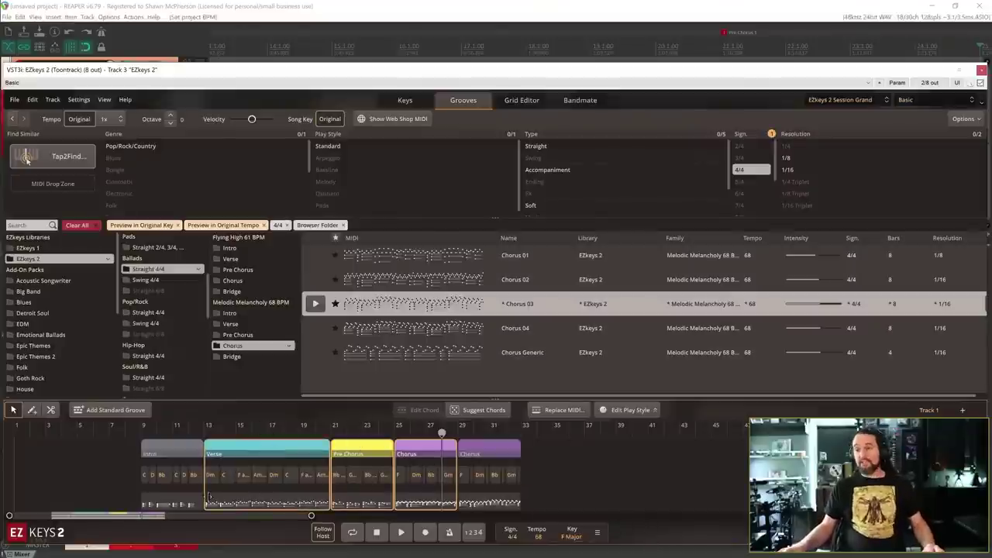
# Fit more bars on the EZkeys song track and bring the Chorus 1 marker into view on the REAPER timeline.
pyautogui.scroll(-1, 547, 474)
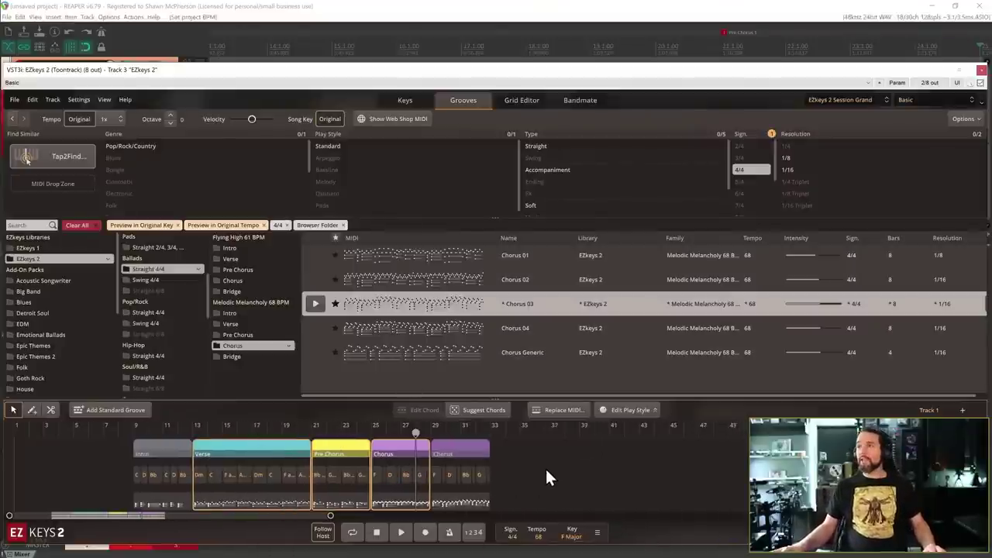
pyautogui.scroll(-2, 542, 468)
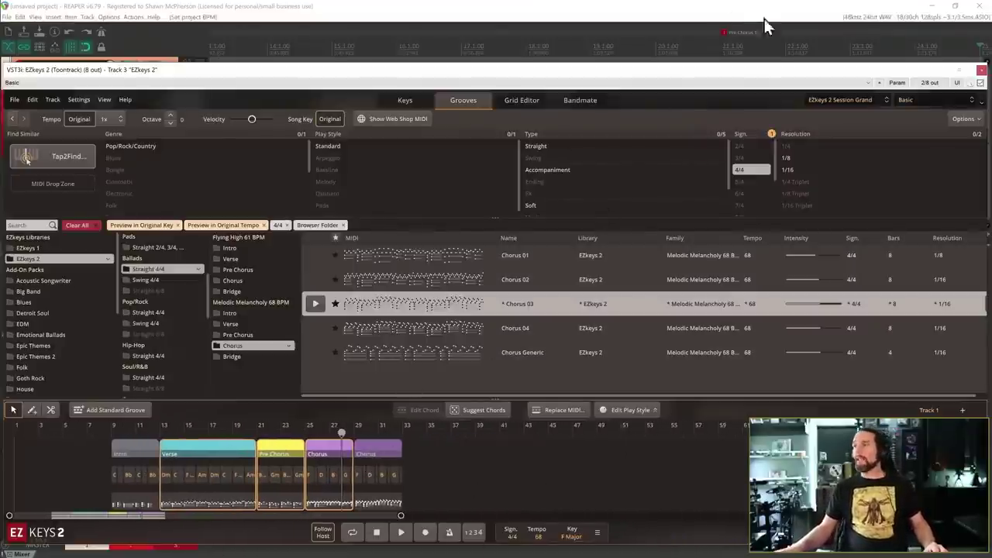
pyautogui.click(791, 34)
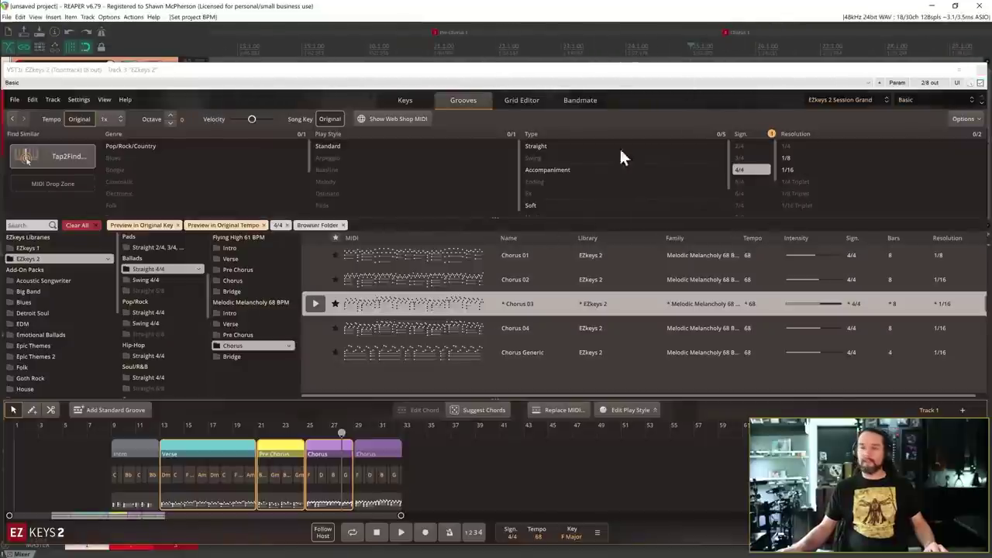
# Try copying only the Verse and Pre Chorus blocks to bar 33, and undo the copy.
pyautogui.click(358, 461)
pyautogui.keyDown('shift'); pyautogui.click(320, 453); pyautogui.keyUp('shift')
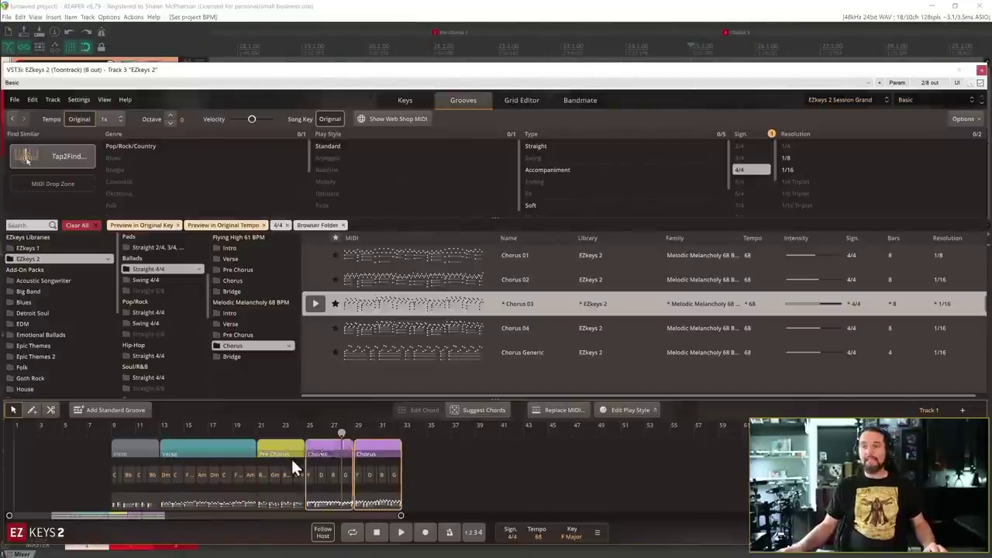
pyautogui.click(273, 452)
pyautogui.keyDown('shift'); pyautogui.click(210, 453); pyautogui.keyUp('shift')
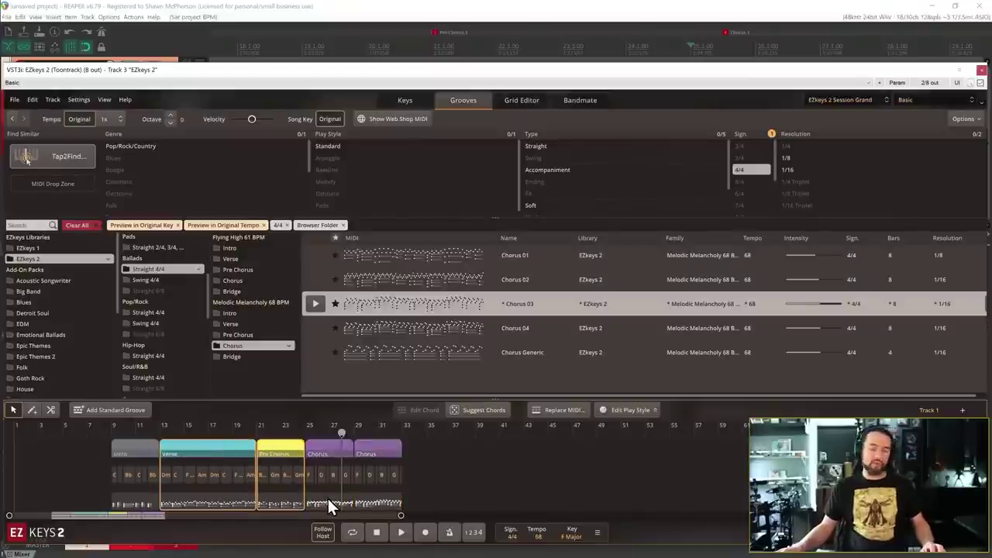
pyautogui.moveTo(222, 450); pyautogui.dragTo(428, 465)
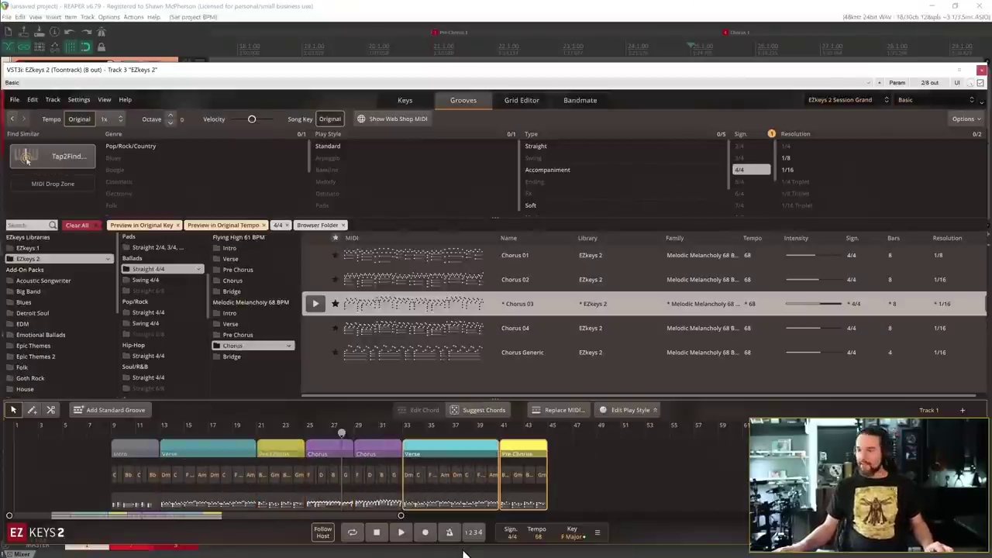
pyautogui.hotkey('ctrl', 'z')
# Copy the Verse, Pre Chorus and both Chorus blocks together to bar 33, directly after the second Chorus.
pyautogui.click(407, 452)
pyautogui.click(378, 461)
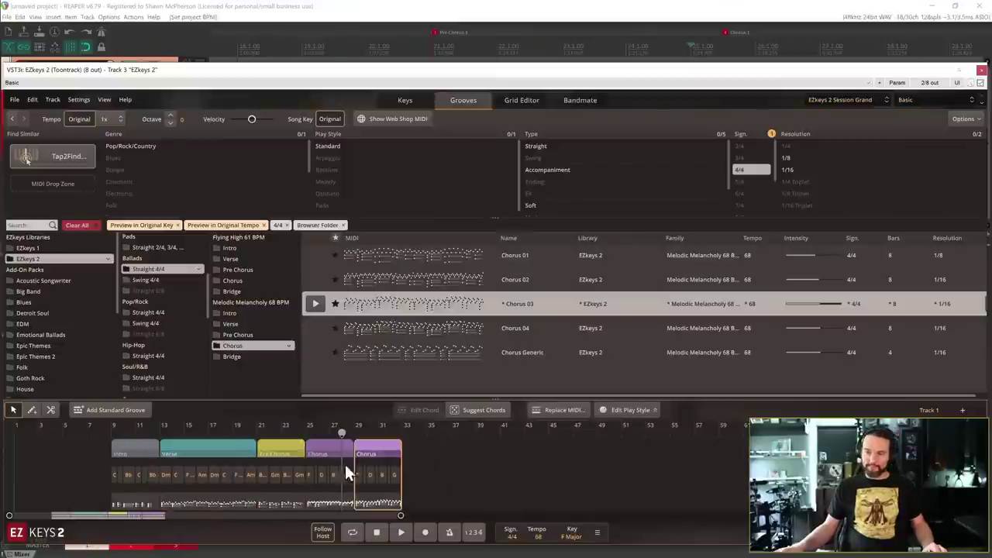
pyautogui.click(347, 473)
pyautogui.keyDown('shift'); pyautogui.click(281, 465); pyautogui.keyUp('shift')
pyautogui.keyDown('shift'); pyautogui.click(224, 453); pyautogui.keyUp('shift')
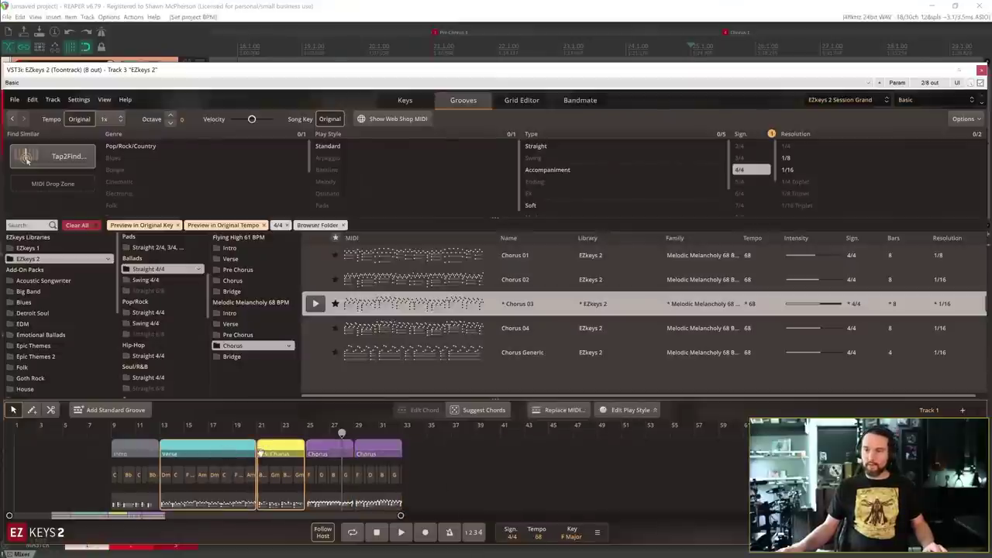
pyautogui.keyDown('shift'); pyautogui.click(397, 458); pyautogui.keyUp('shift')
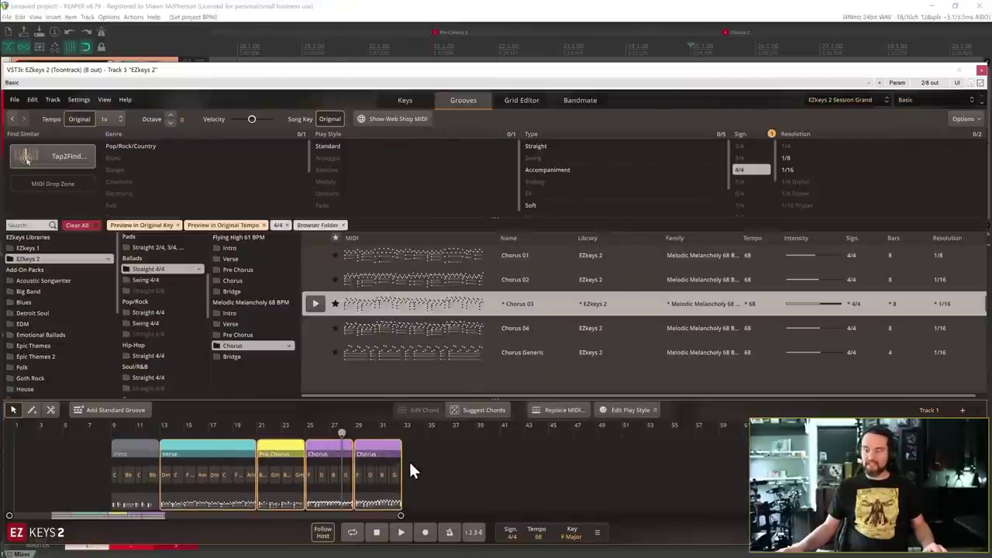
pyautogui.moveTo(202, 451); pyautogui.dragTo(446, 453)
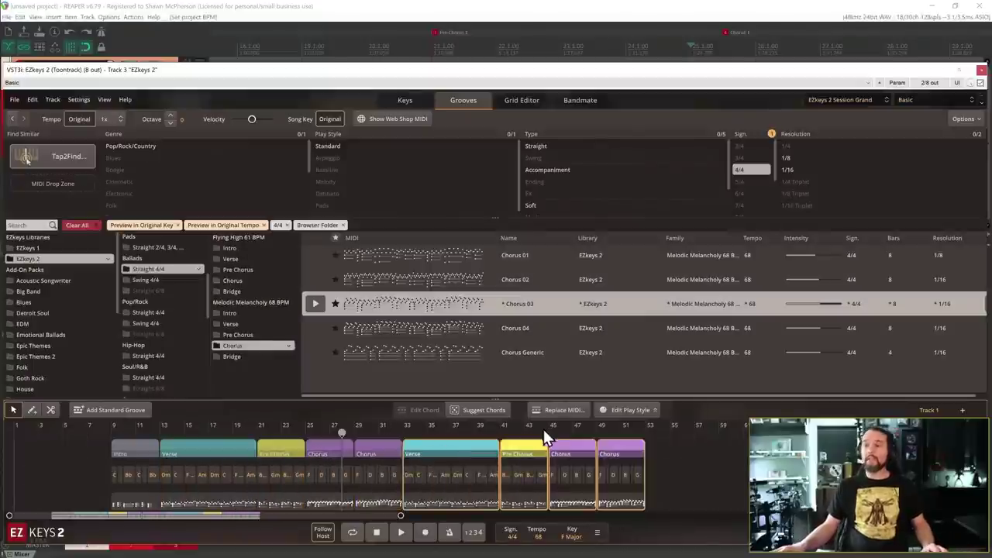
# Review the song blocks one by one from the Intro to the last Chorus, and set the playhead at bar 33.
pyautogui.click(136, 452)
pyautogui.click(237, 455)
pyautogui.click(284, 452)
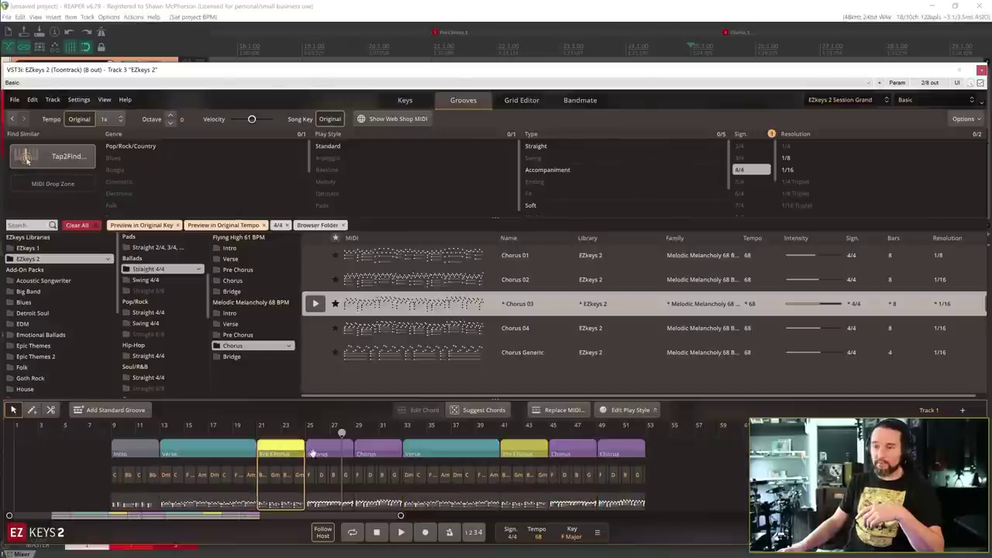
pyautogui.click(328, 453)
pyautogui.click(367, 453)
pyautogui.click(488, 453)
pyautogui.click(514, 453)
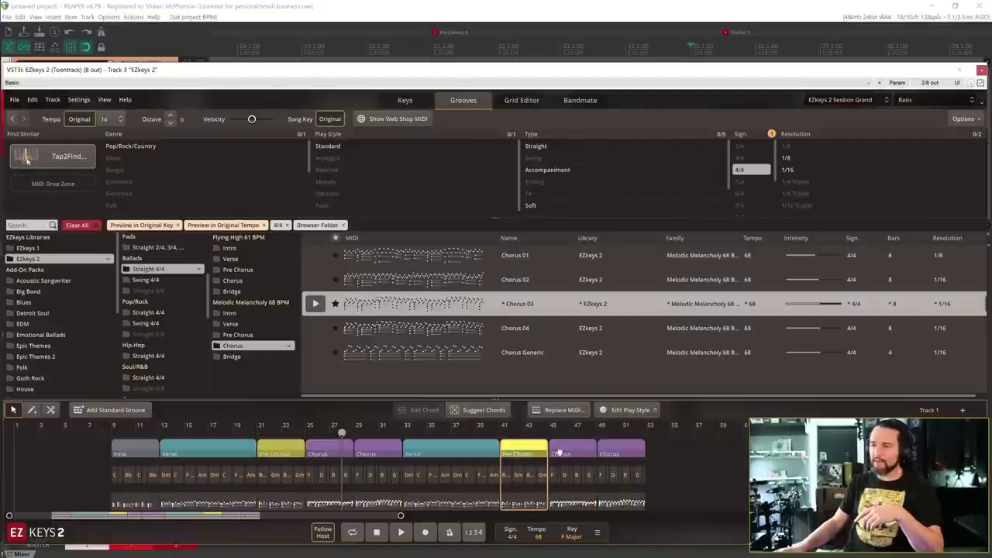
pyautogui.click(560, 453)
pyautogui.click(614, 453)
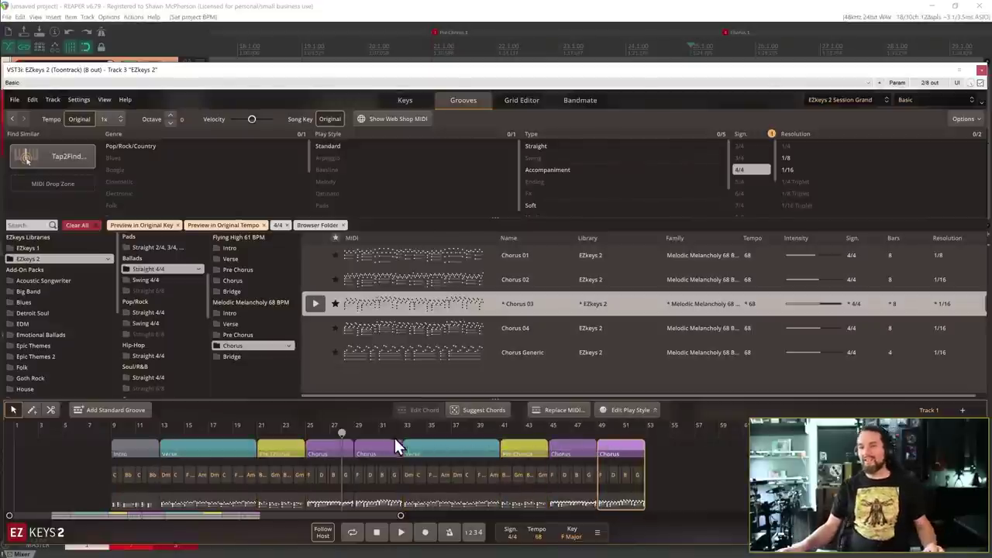
pyautogui.click(429, 452)
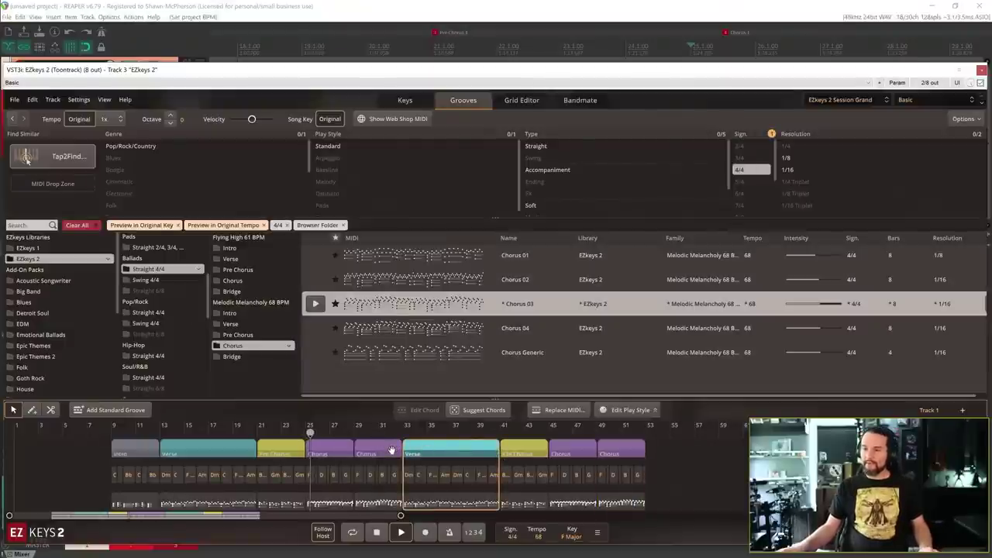
pyautogui.click(403, 435)
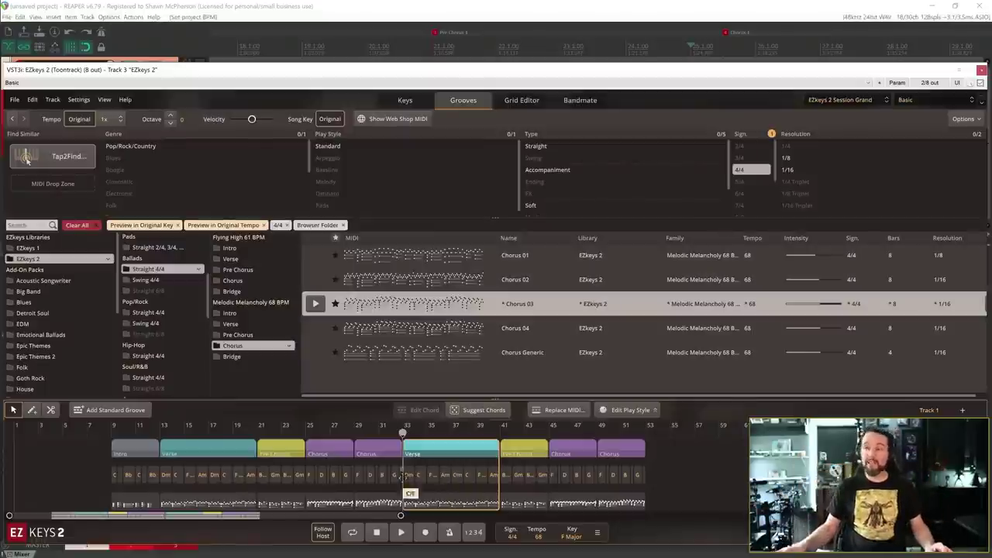
# Try shifting only the second Verse and Pre Chorus blocks one bar later, and undo the move.
pyautogui.click(625, 447)
pyautogui.click(524, 450)
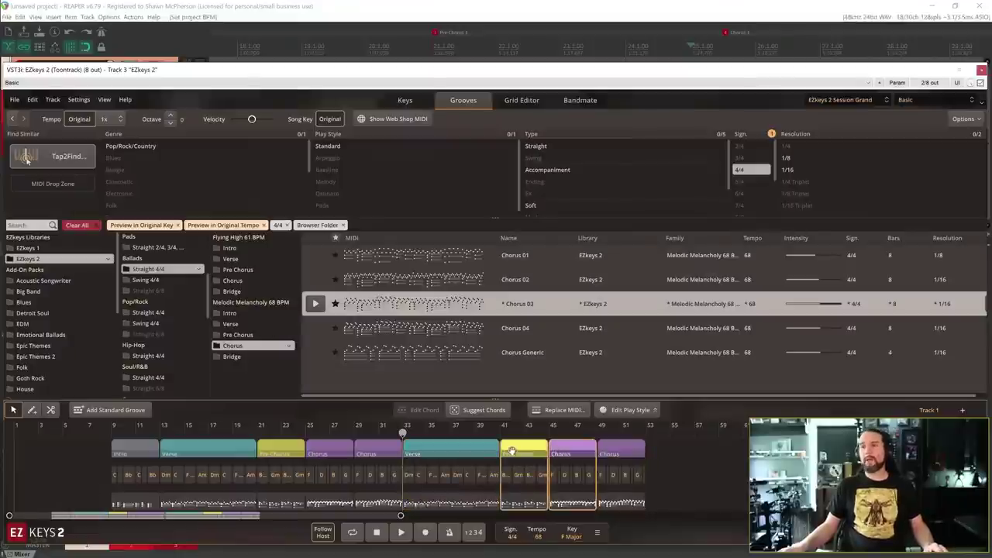
pyautogui.keyDown('shift'); pyautogui.click(466, 450); pyautogui.keyUp('shift')
pyautogui.moveTo(486, 451); pyautogui.dragTo(499, 451)
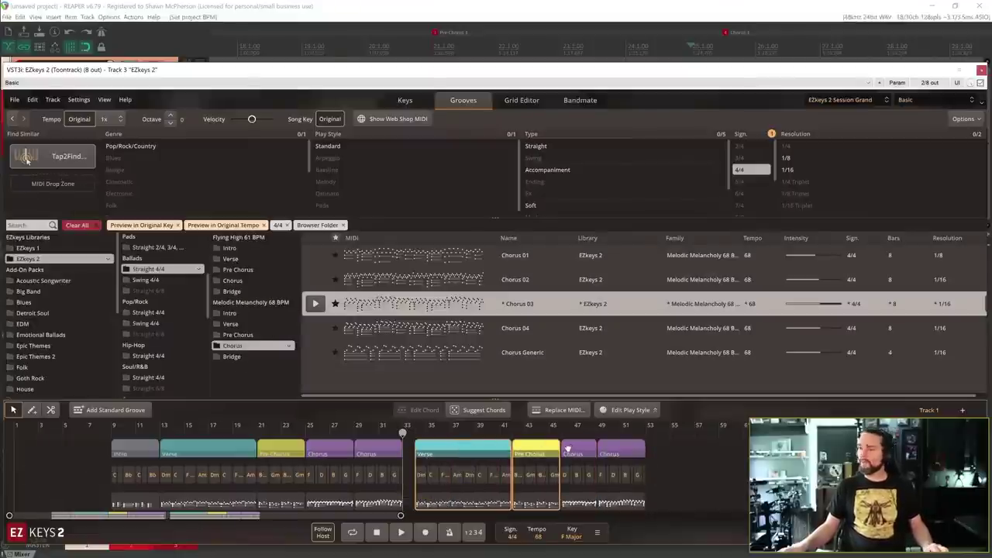
pyautogui.hotkey('ctrl', 'z')
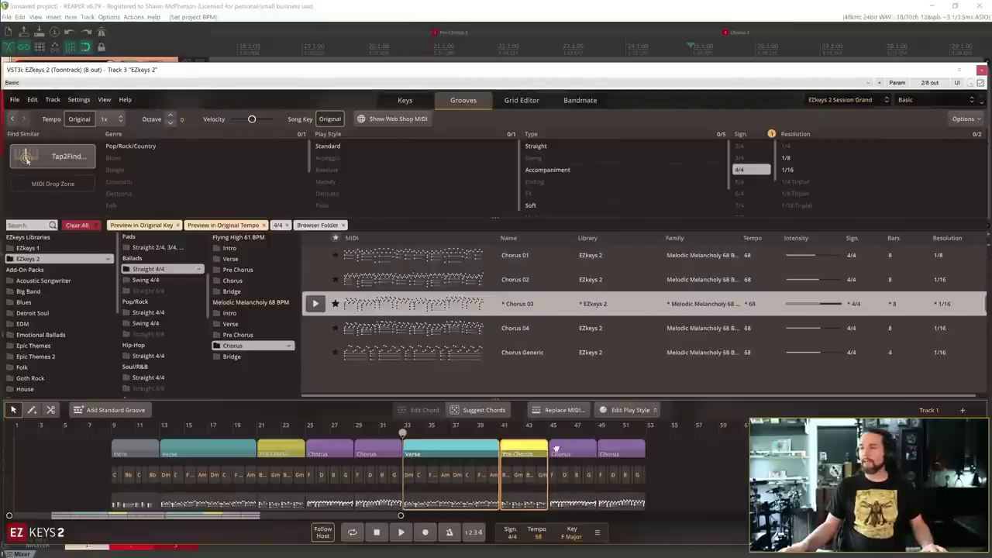
# Select the copied Verse, Pre Chorus and both Chorus blocks with their chords and shift them two bars later to bar 35.
pyautogui.click(656, 452)
pyautogui.click(407, 502)
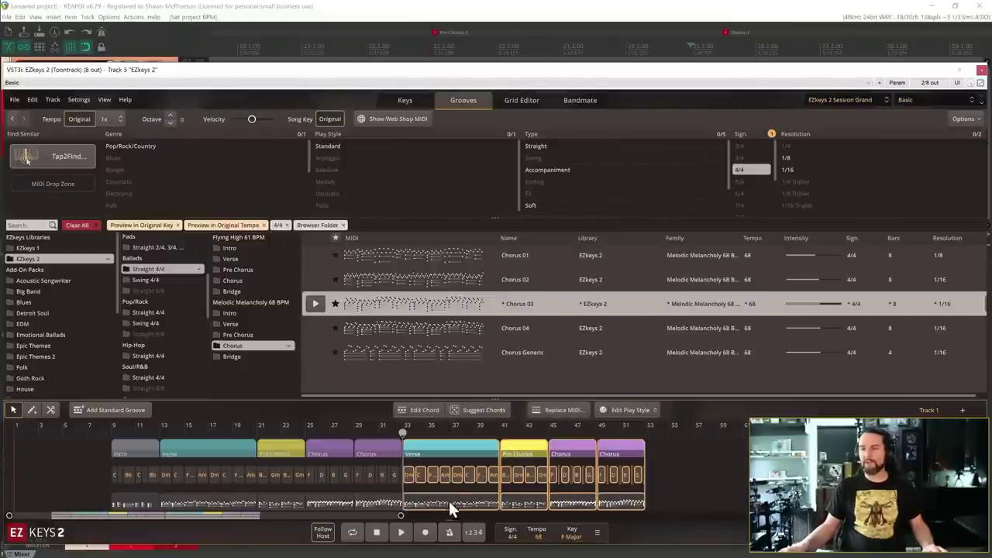
pyautogui.moveTo(435, 451); pyautogui.dragTo(460, 451)
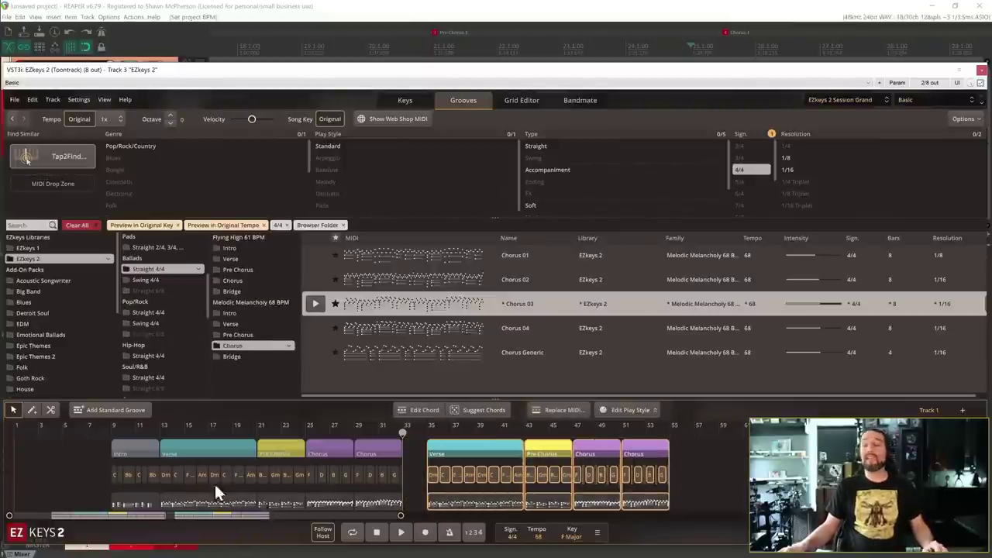
# Demonstrate splitting the Intro block at bar 11 with the split tool, undoing each cut.
pyautogui.click(137, 448)
pyautogui.scroll(8, 138, 449)
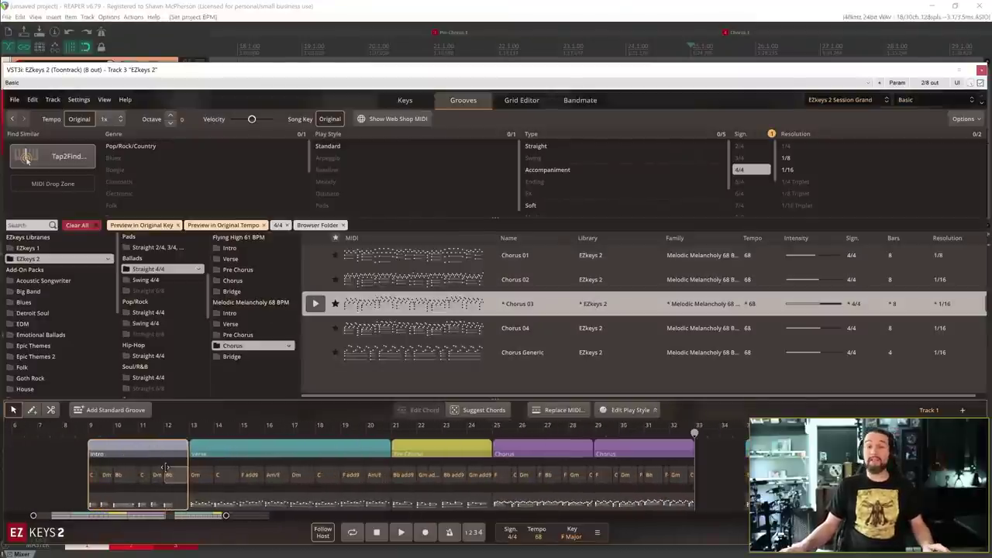
pyautogui.click(51, 462)
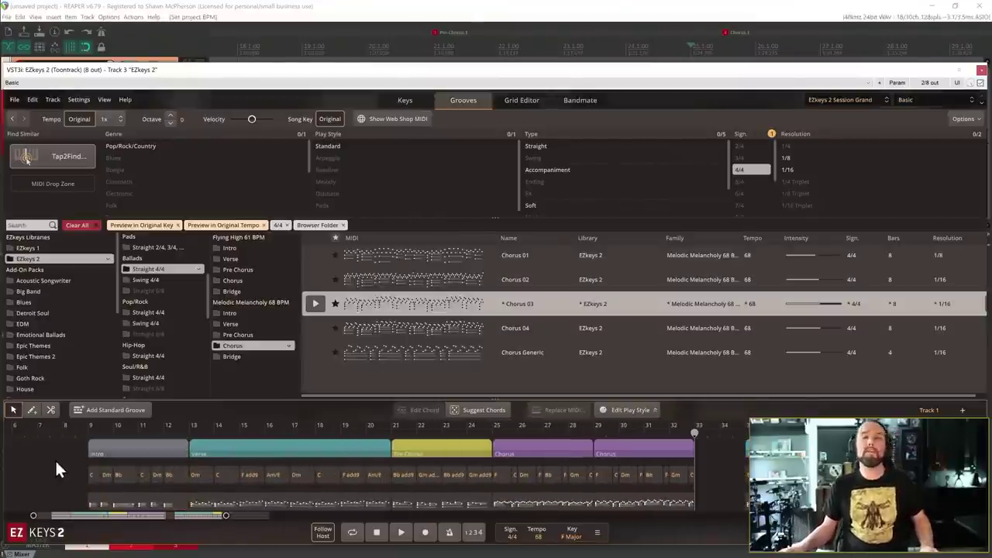
pyautogui.click(52, 409)
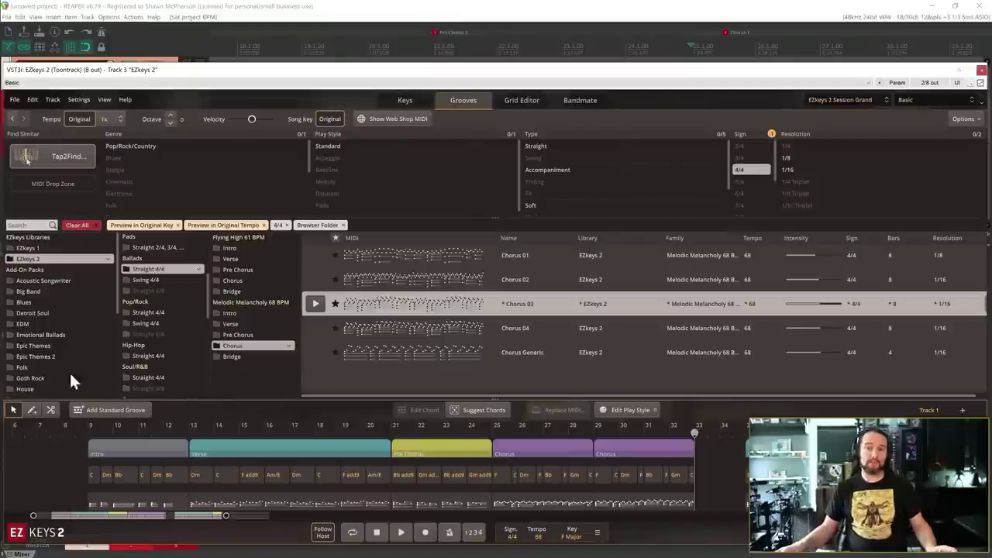
pyautogui.press('3')
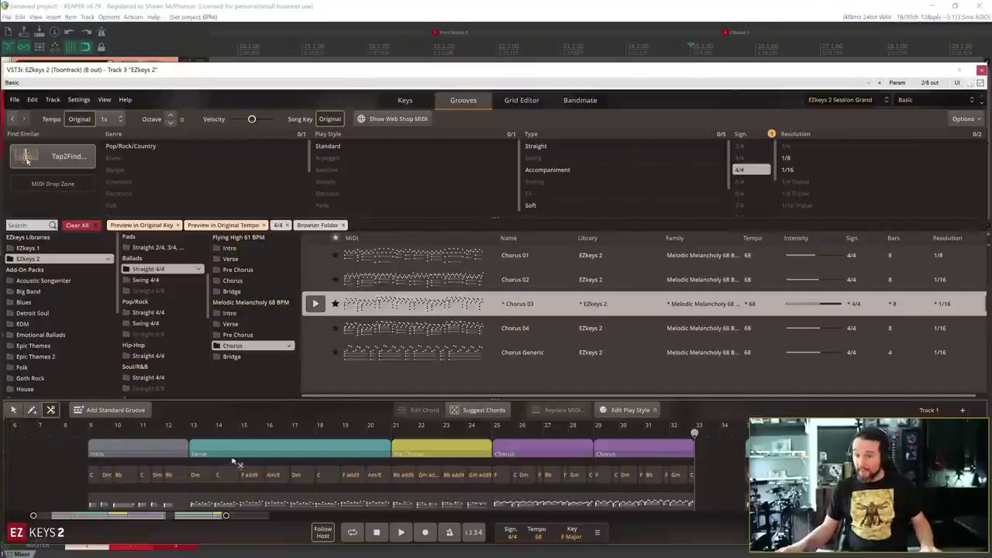
pyautogui.click(139, 455)
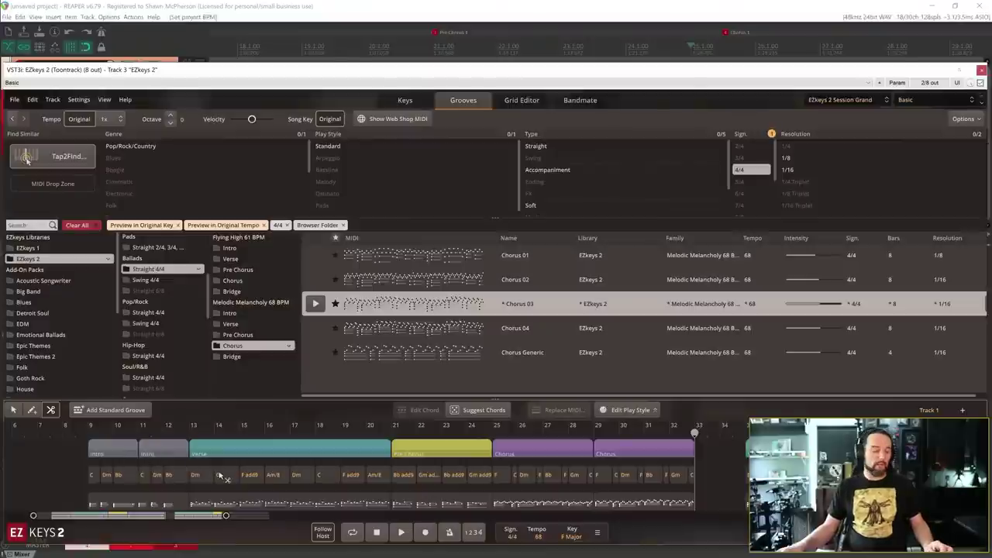
pyautogui.hotkey('ctrl', 'z')
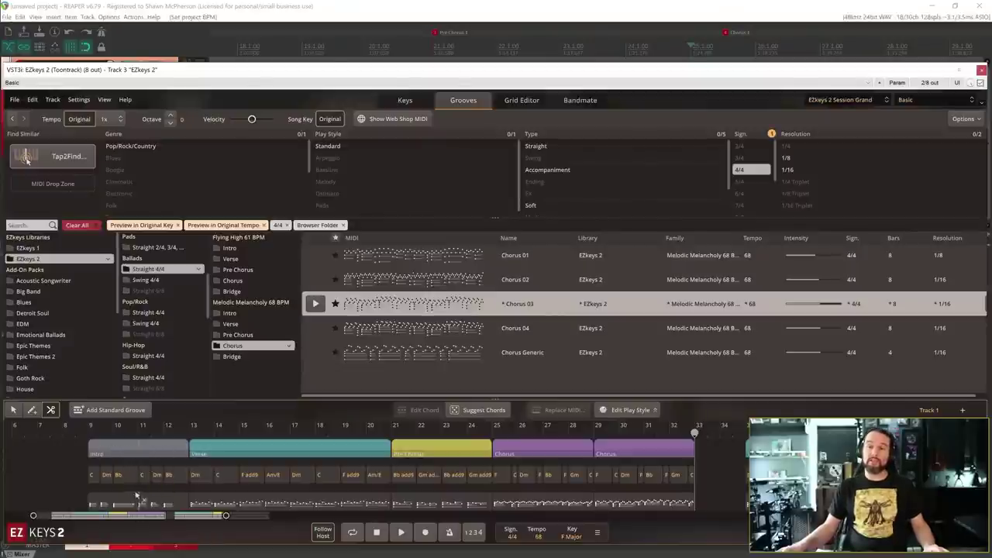
pyautogui.click(139, 454)
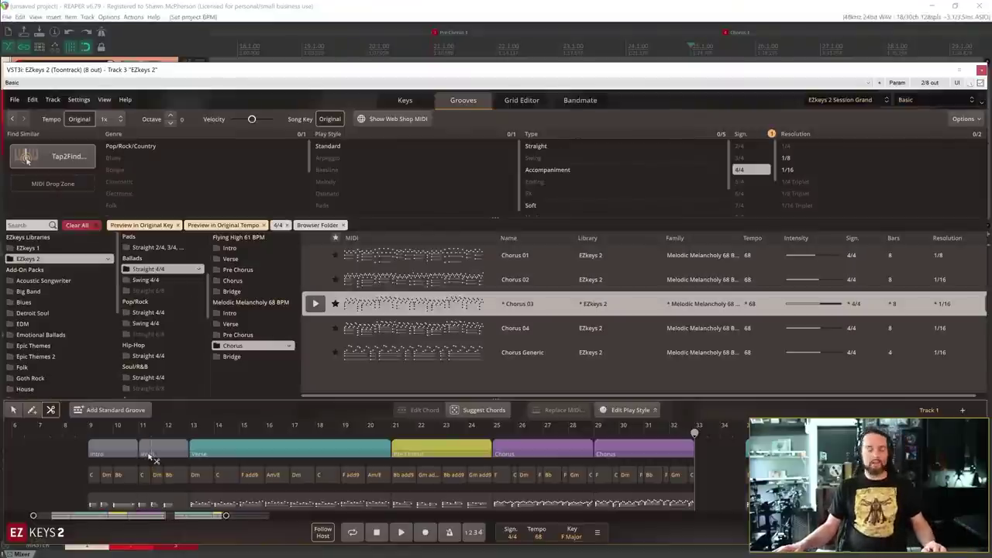
pyautogui.hotkey('ctrl', 'z')
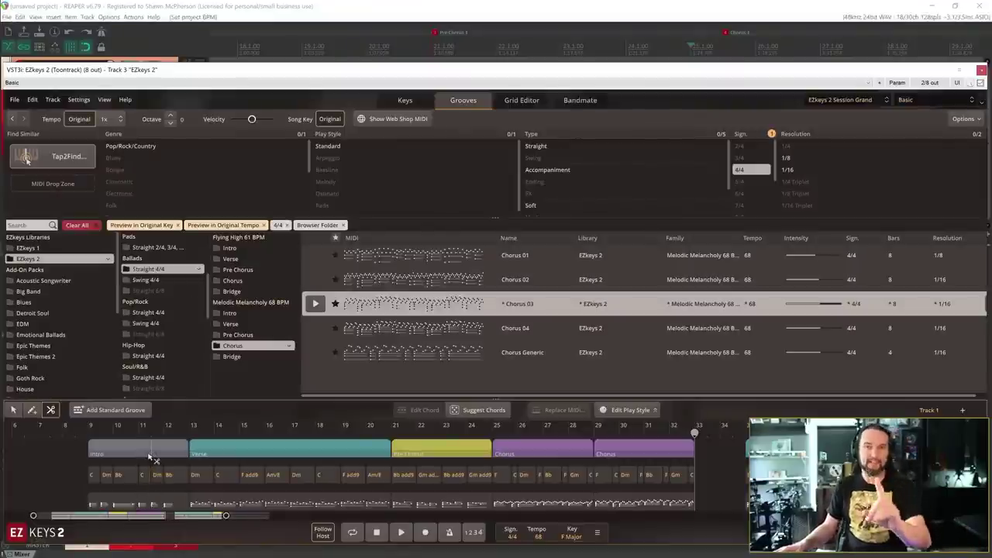
# Demonstrate cutting the Intro at bar 11 by temporarily switching from the selection tool to the split tool, and undo the cut.
pyautogui.press('Escape')
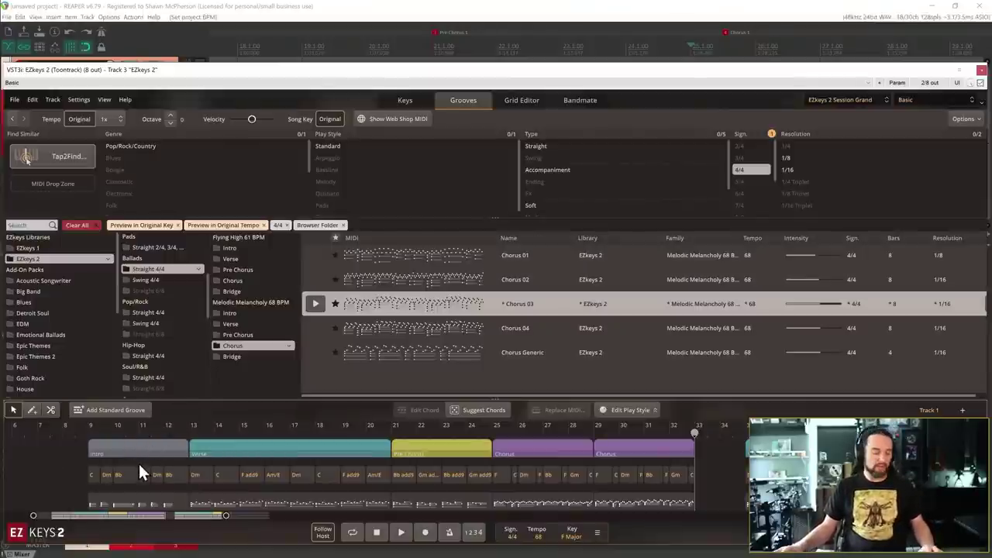
pyautogui.press('alt')
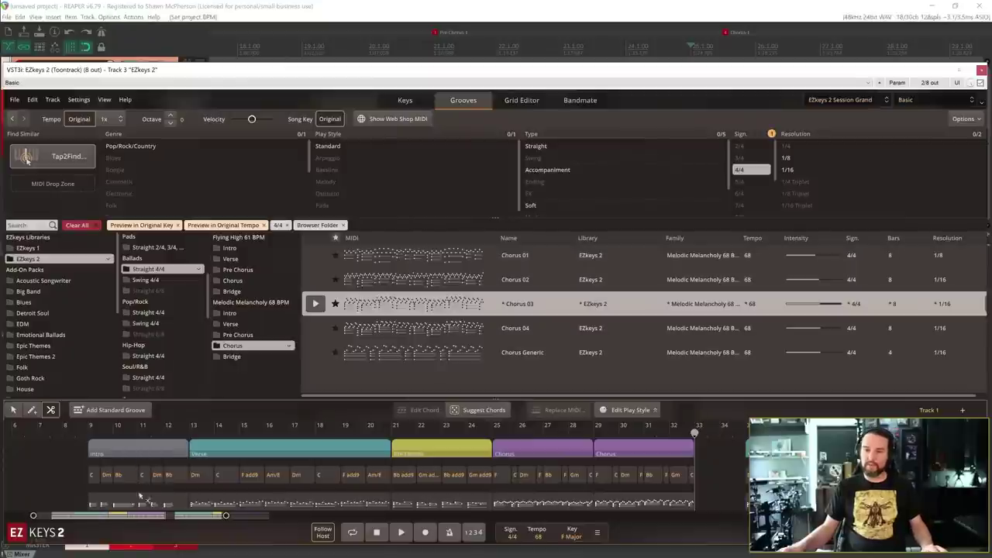
pyautogui.click(140, 456)
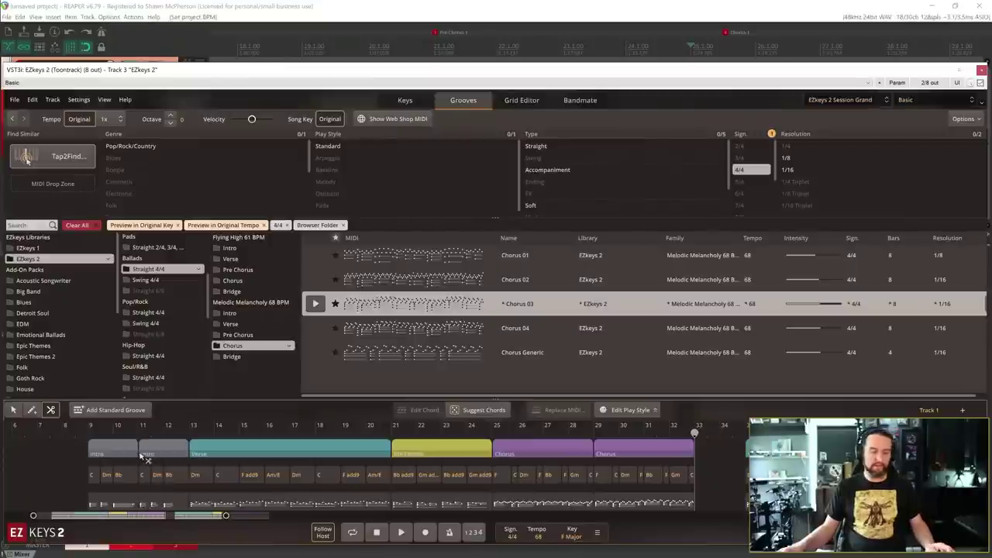
pyautogui.hotkey('ctrl', 'z')
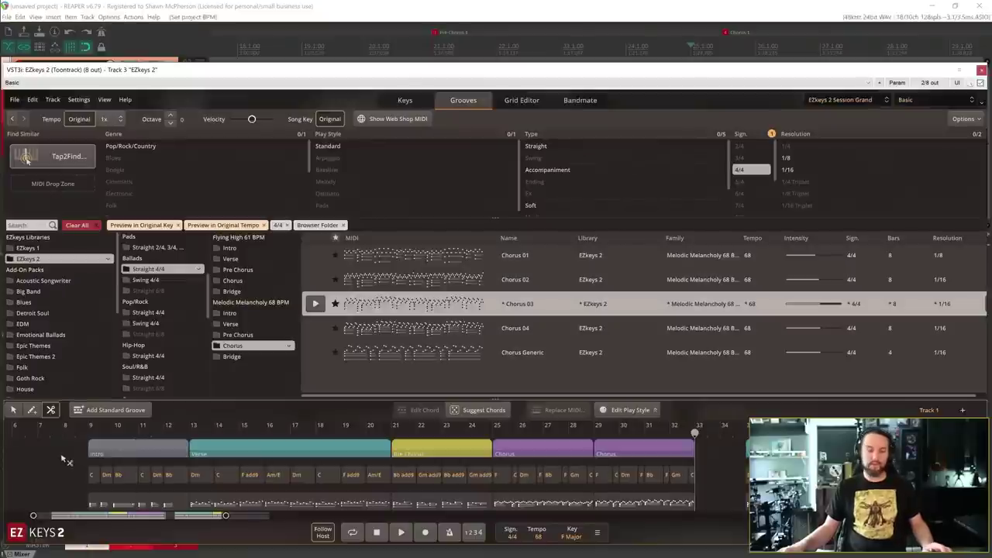
pyautogui.press('alt')
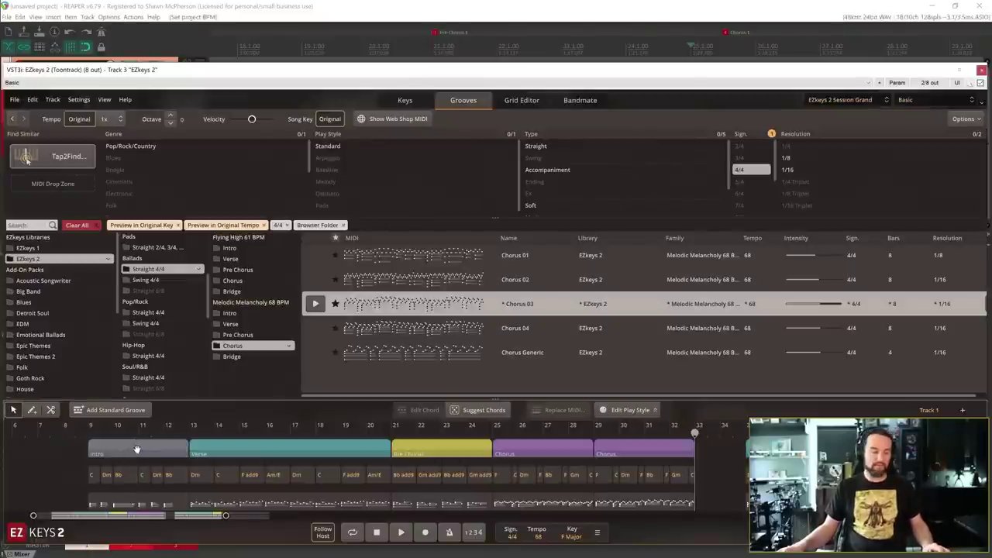
# Split the Intro block into two halves at bar 11.
pyautogui.scroll(5, 145, 465)
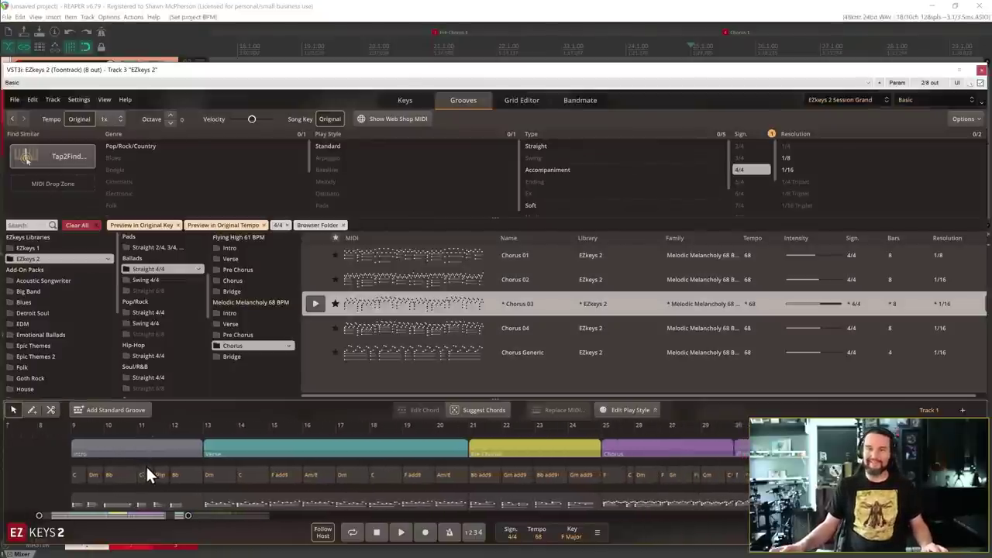
pyautogui.scroll(3, 162, 482)
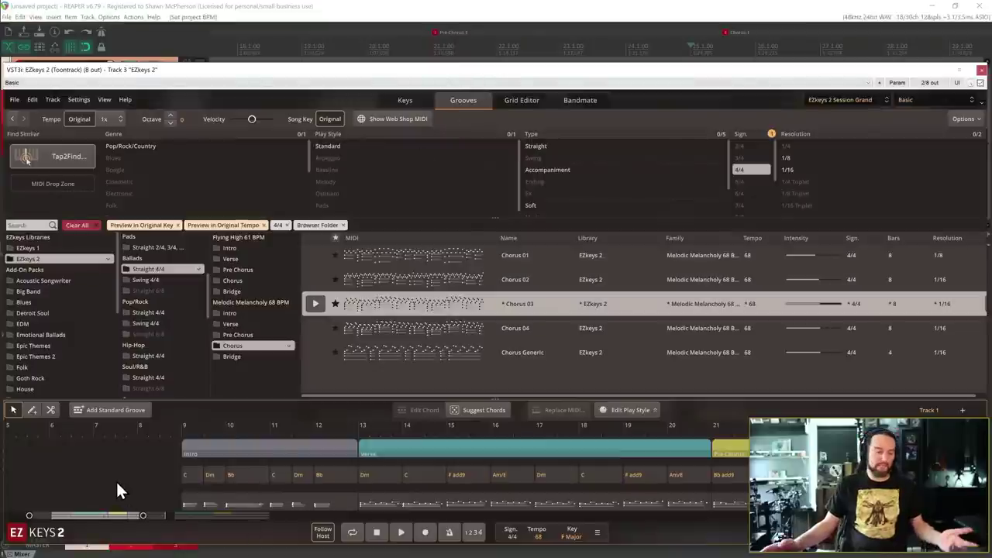
pyautogui.press('c')
pyautogui.click(272, 458)
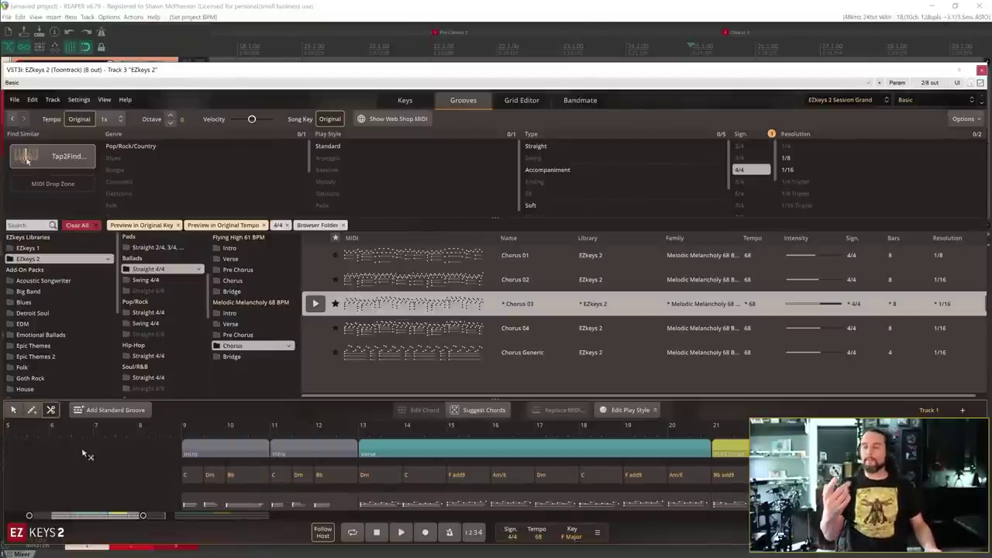
pyautogui.hotkey('ctrl', 'z')
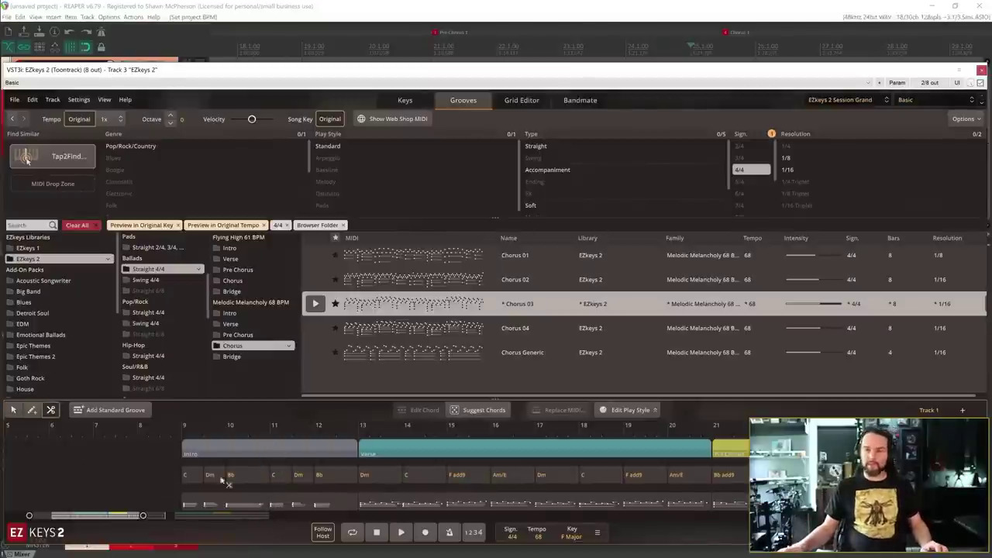
pyautogui.click(272, 456)
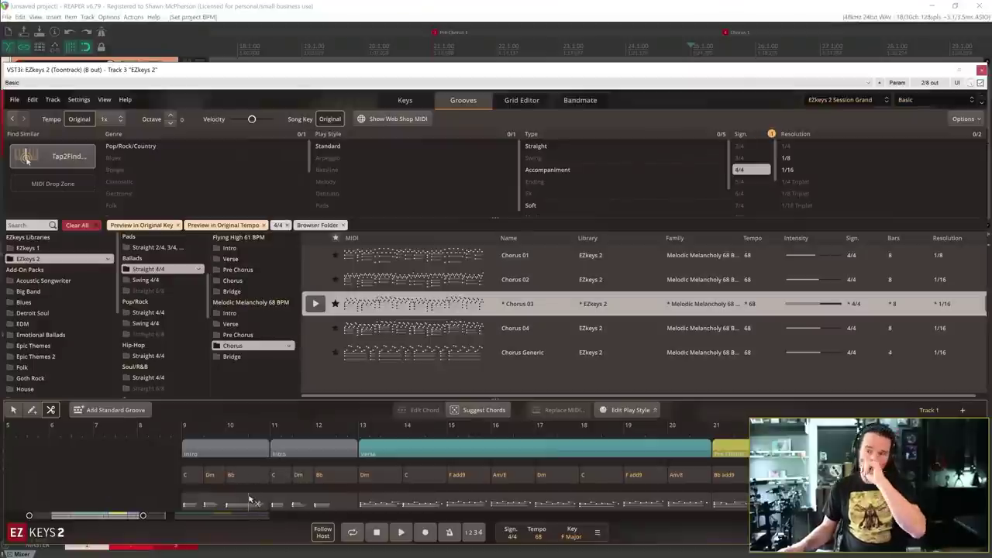
# Copy the second Intro half at bar 11 into the two-bar gap at bar 33, between the last Chorus and the second Verse.
pyautogui.scroll(-2, 277, 504)
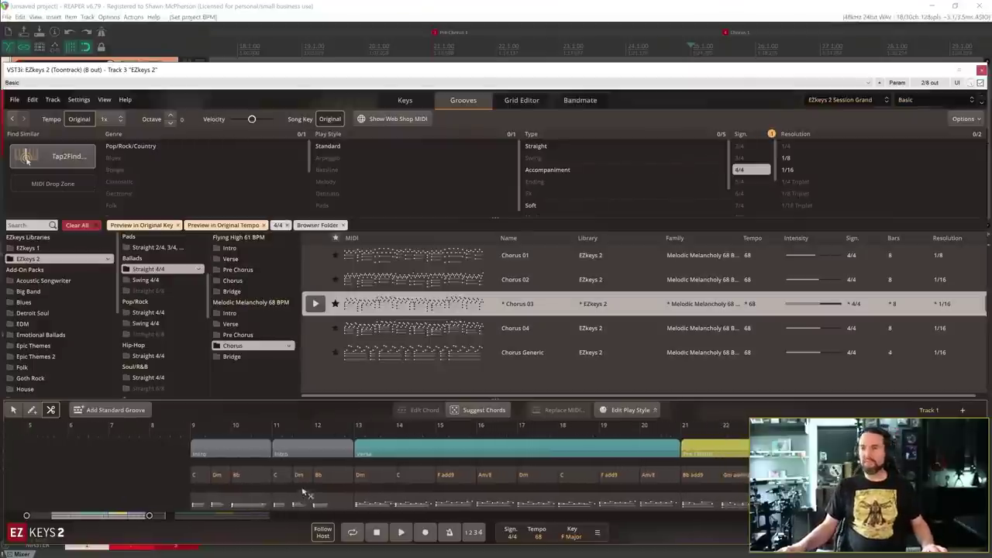
pyautogui.scroll(-3, 301, 503)
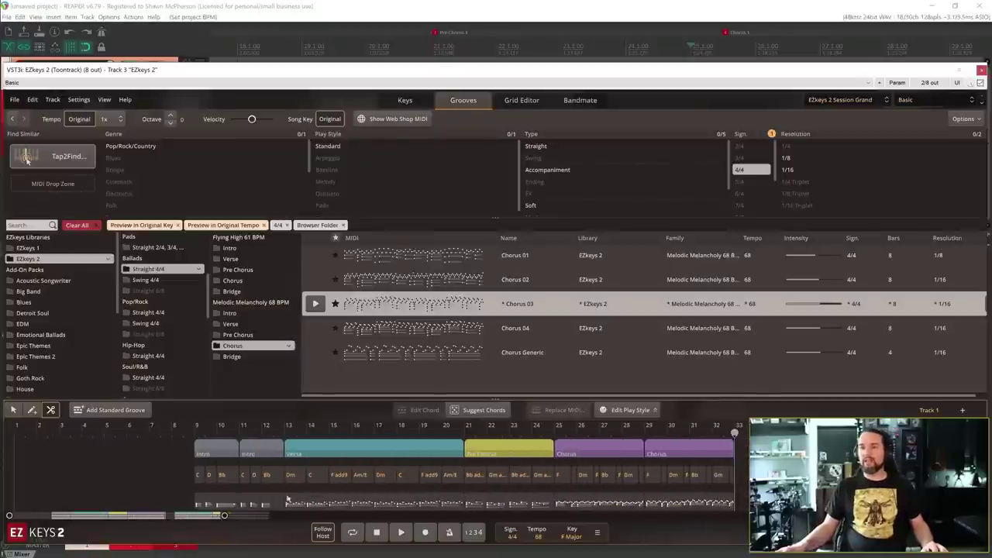
pyautogui.moveTo(189, 518); pyautogui.dragTo(215, 515)
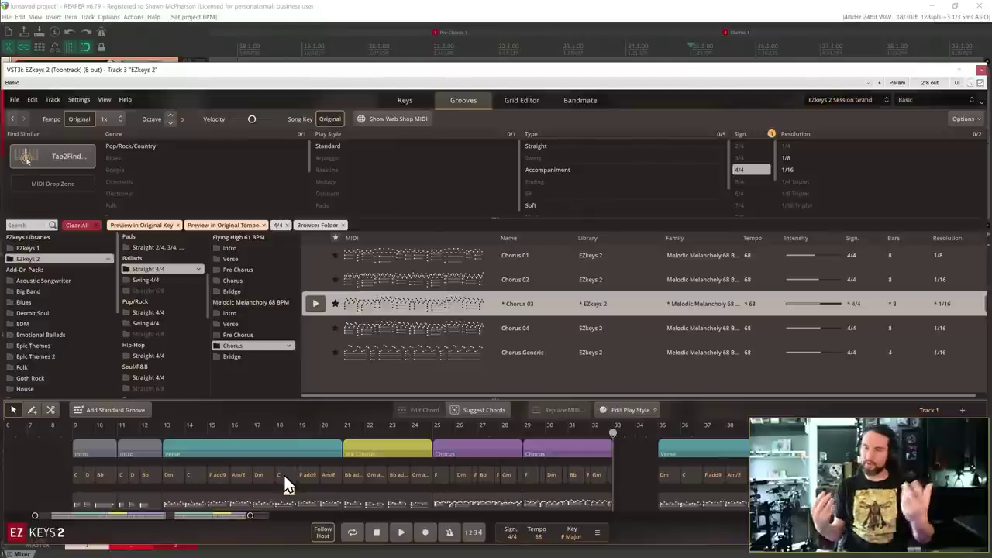
pyautogui.click(140, 450)
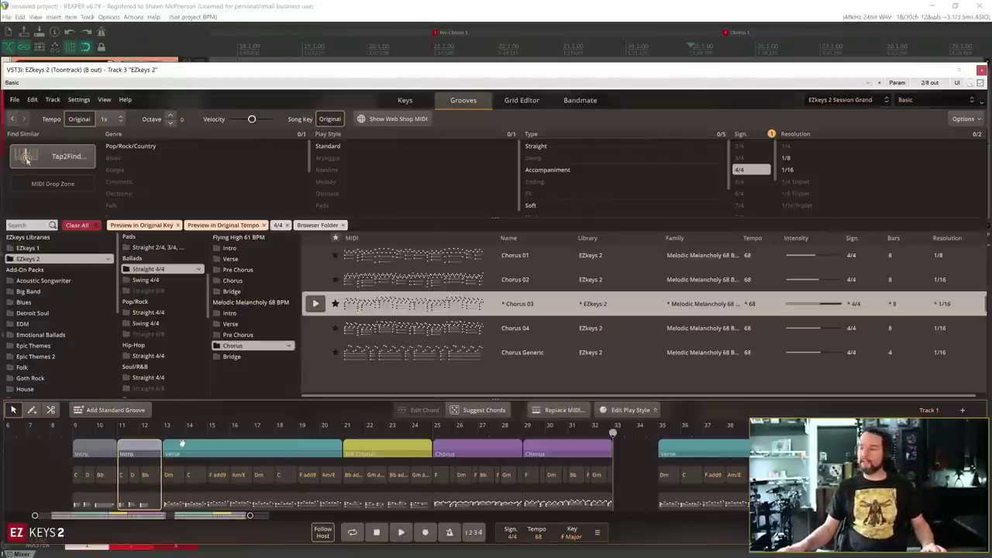
pyautogui.moveTo(136, 453); pyautogui.dragTo(630, 457)
pyautogui.hscroll(6, 605, 458)
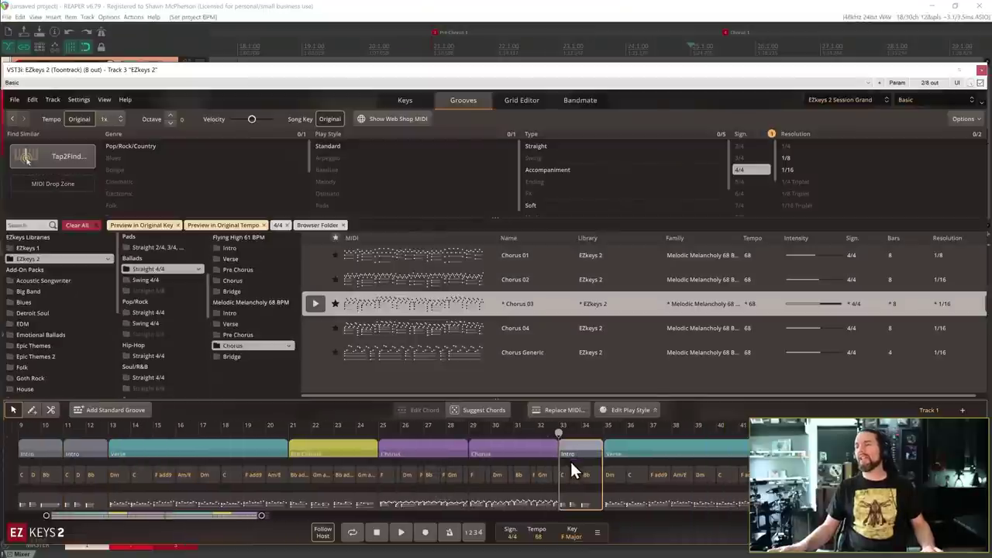
# Show the user song part management dialog for the Intro block at bar 33, and close it without changes.
pyautogui.click(468, 432)
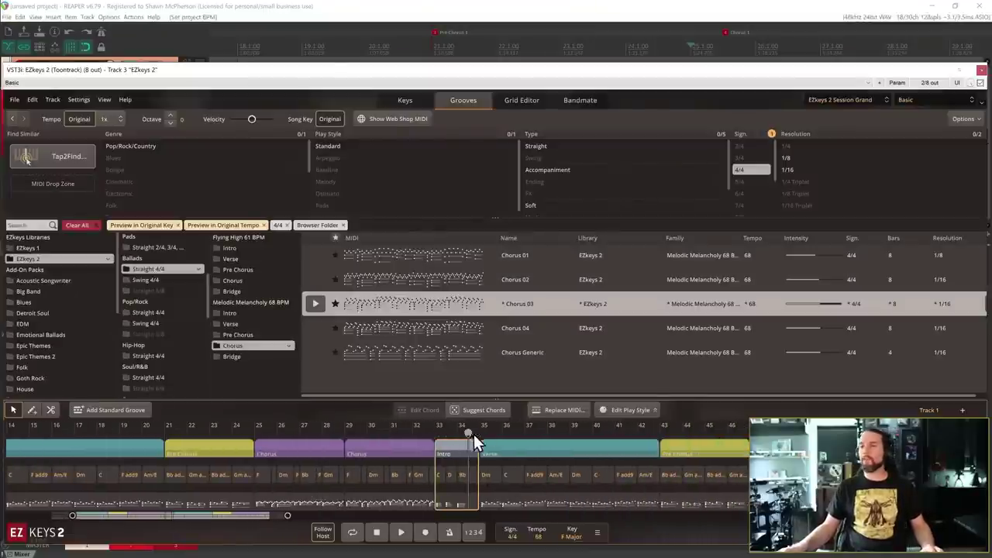
pyautogui.click(407, 458)
pyautogui.click(455, 448)
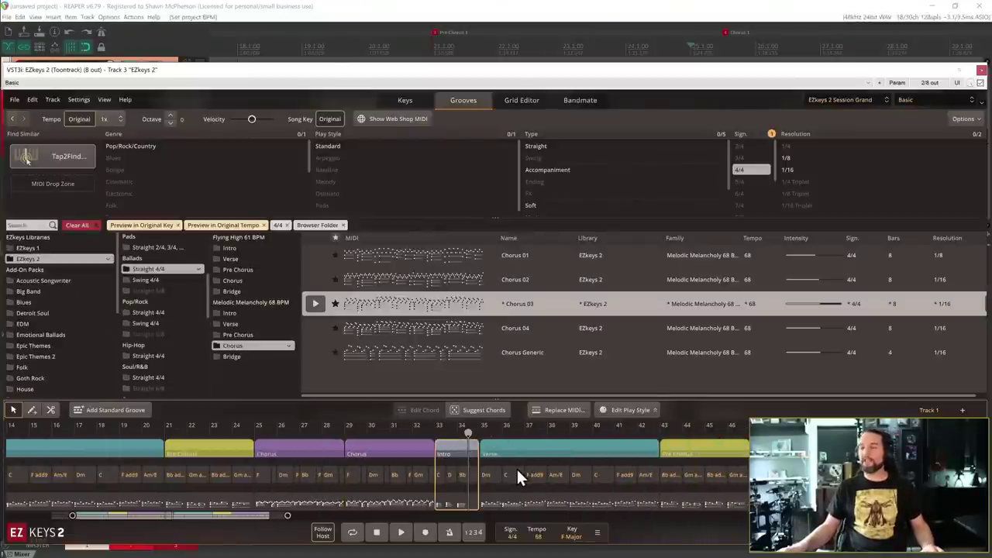
pyautogui.rightClick(459, 453)
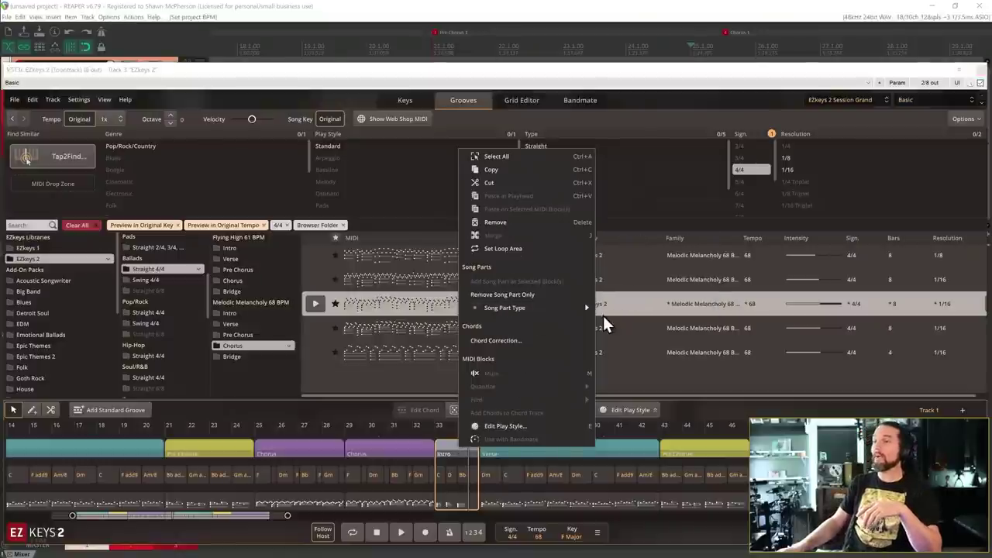
pyautogui.moveTo(570, 306)
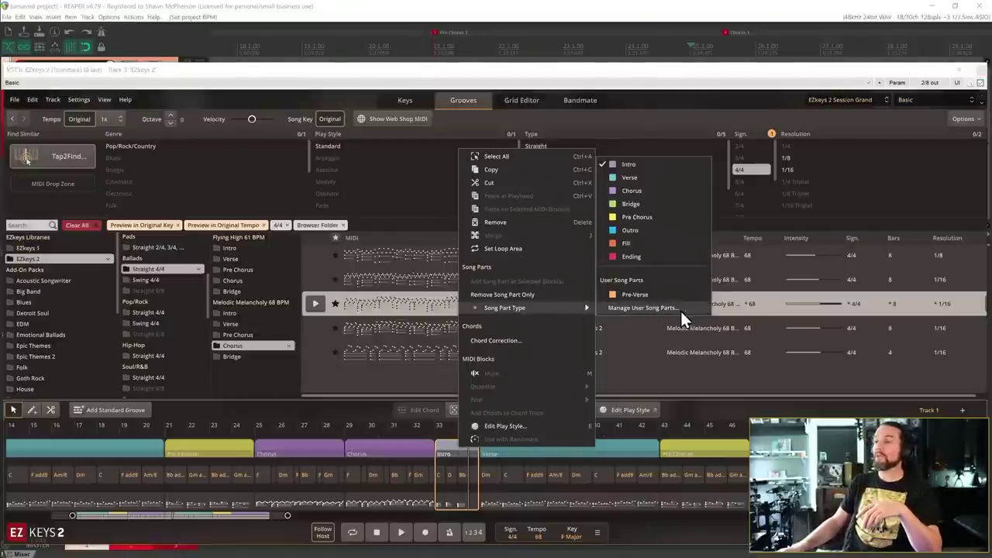
pyautogui.click(650, 309)
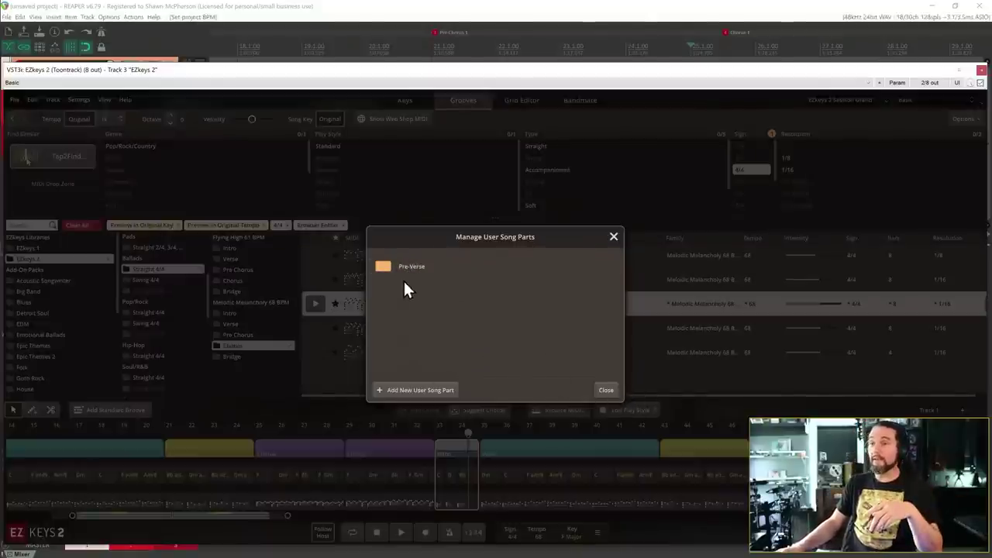
pyautogui.click(606, 390)
# Change the song part type of the Intro block at bar 33 to the user song part Pre-Verse, and deselect it.
pyautogui.rightClick(461, 450)
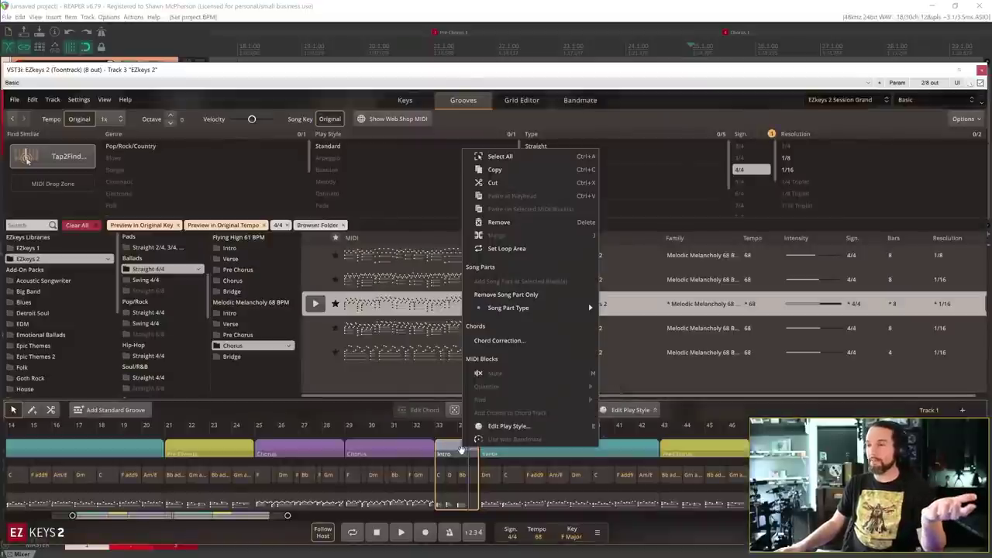
pyautogui.moveTo(515, 308)
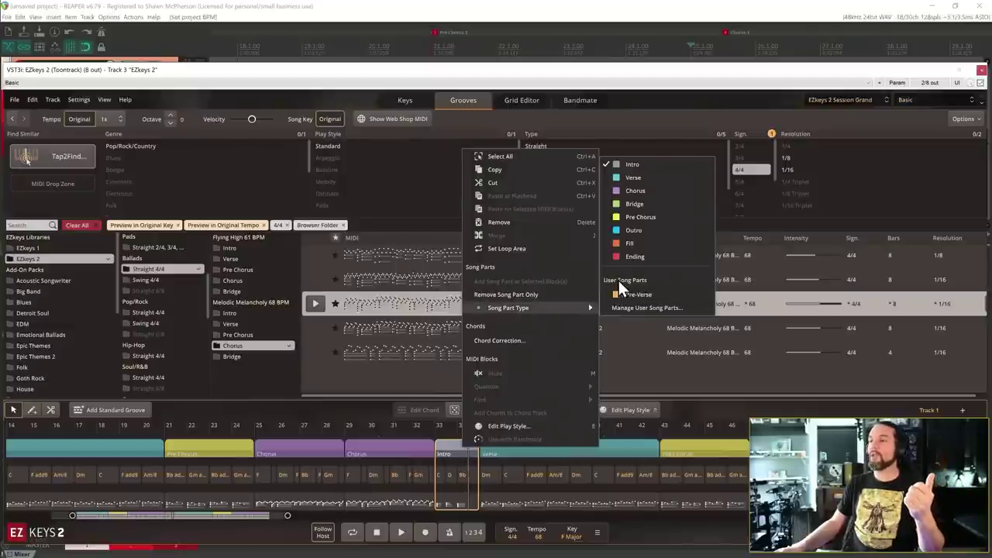
pyautogui.click(437, 432)
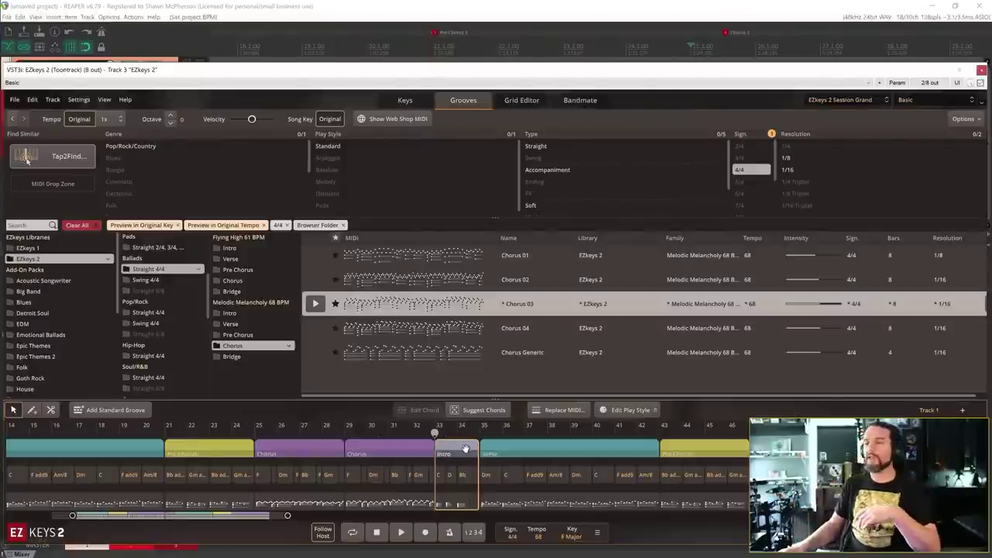
pyautogui.rightClick(465, 448)
pyautogui.moveTo(505, 303)
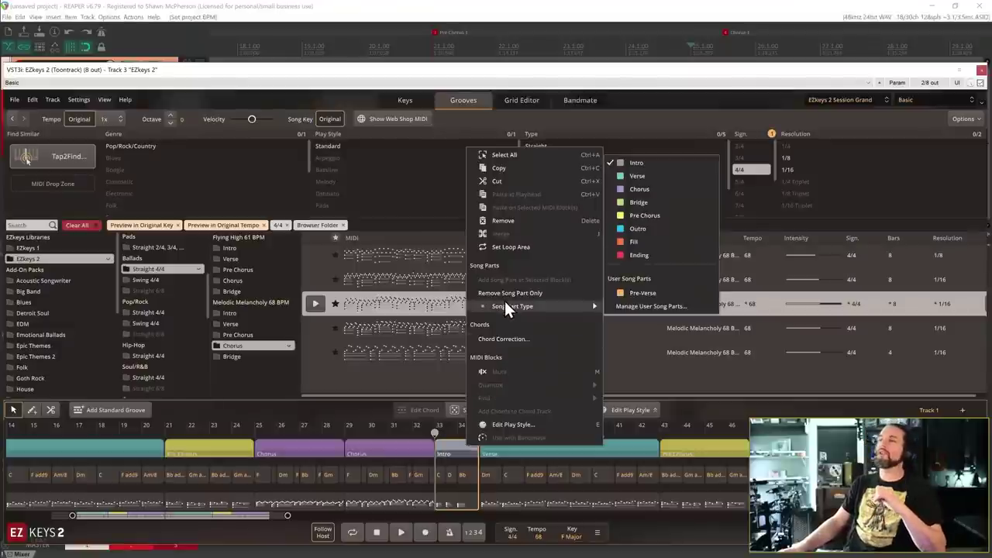
pyautogui.click(658, 294)
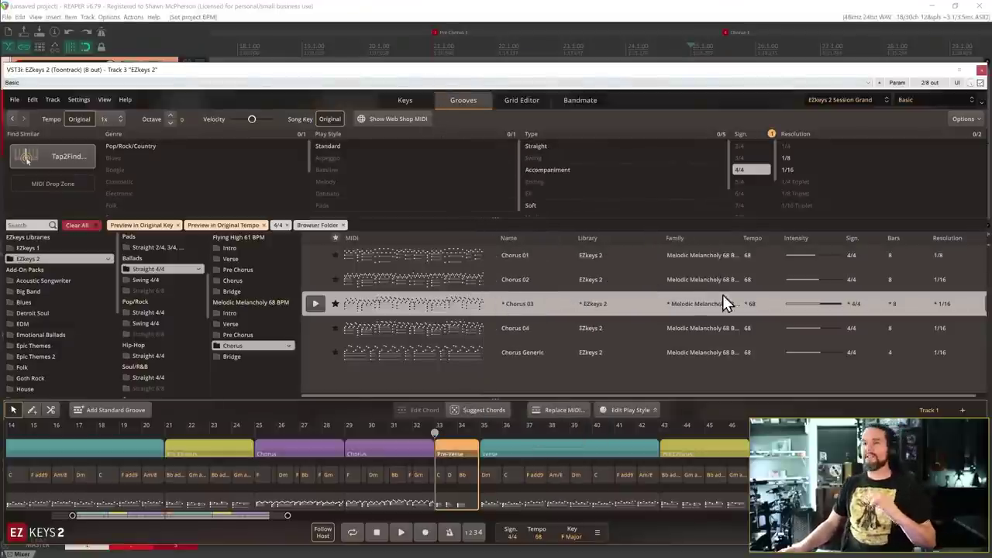
pyautogui.moveTo(480, 76); pyautogui.dragTo(479, 80)
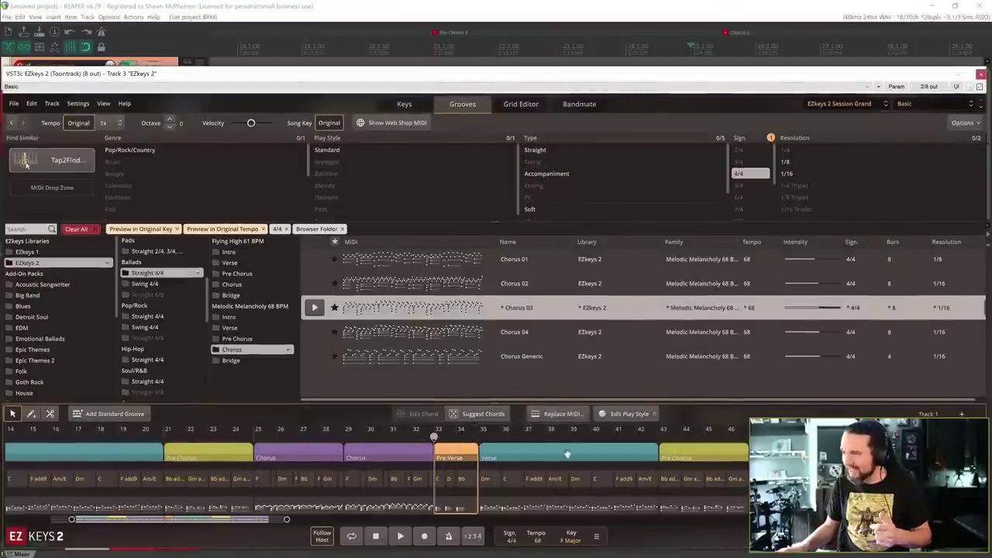
pyautogui.click(348, 464)
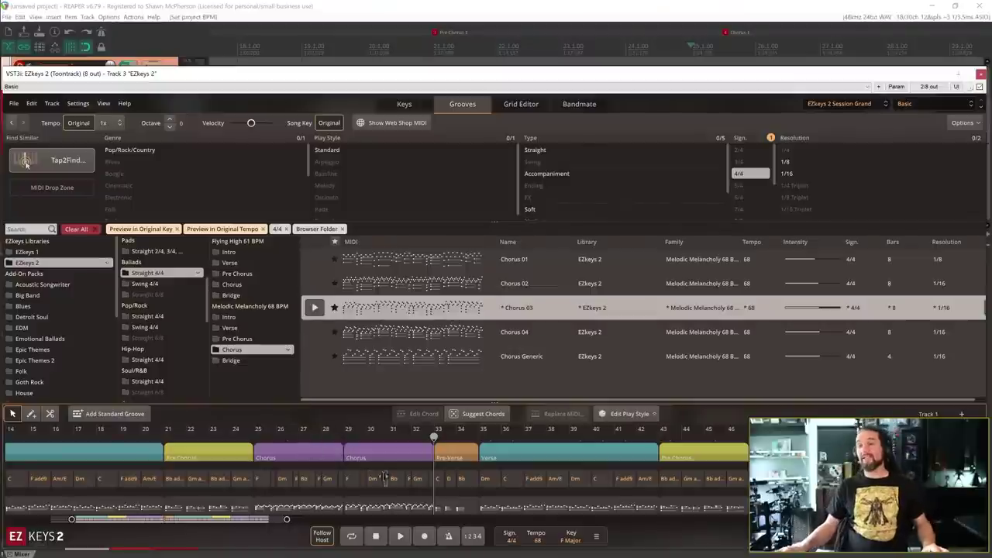
# Review the whole arrangement, comparing the two Intro halves at bars 9 and 11 with the Pre-Verse block at bar 33.
pyautogui.scroll(-3, 380, 465)
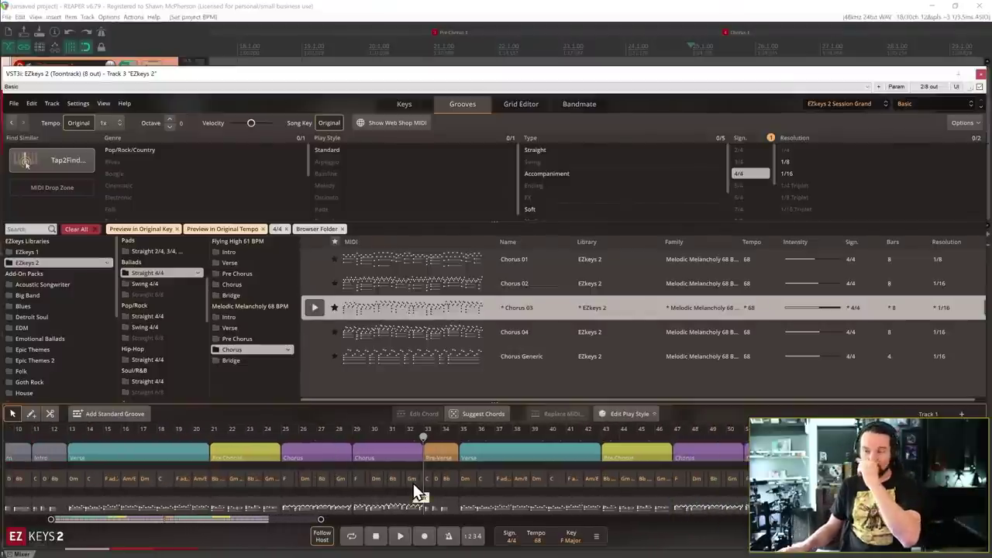
pyautogui.scroll(-1, 384, 475)
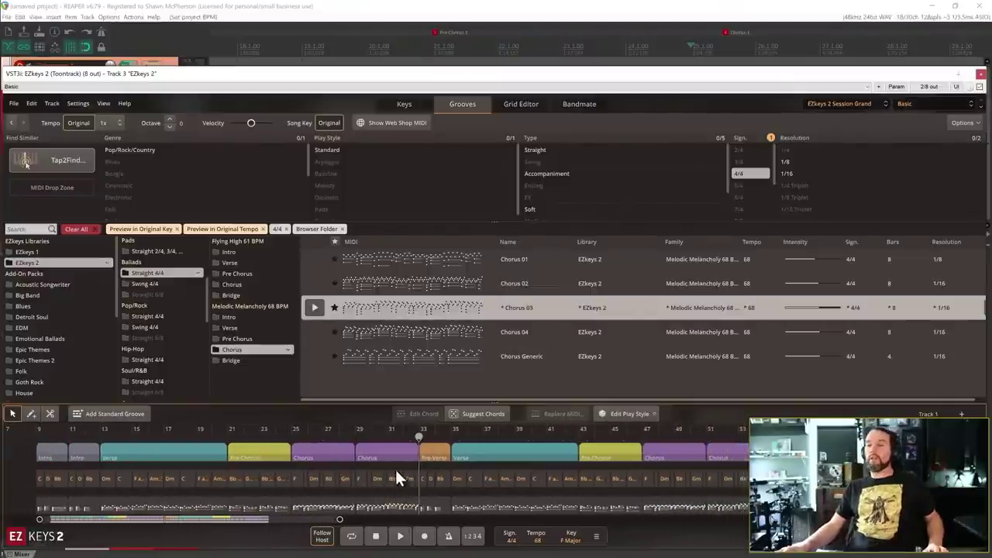
pyautogui.click(52, 453)
pyautogui.click(80, 456)
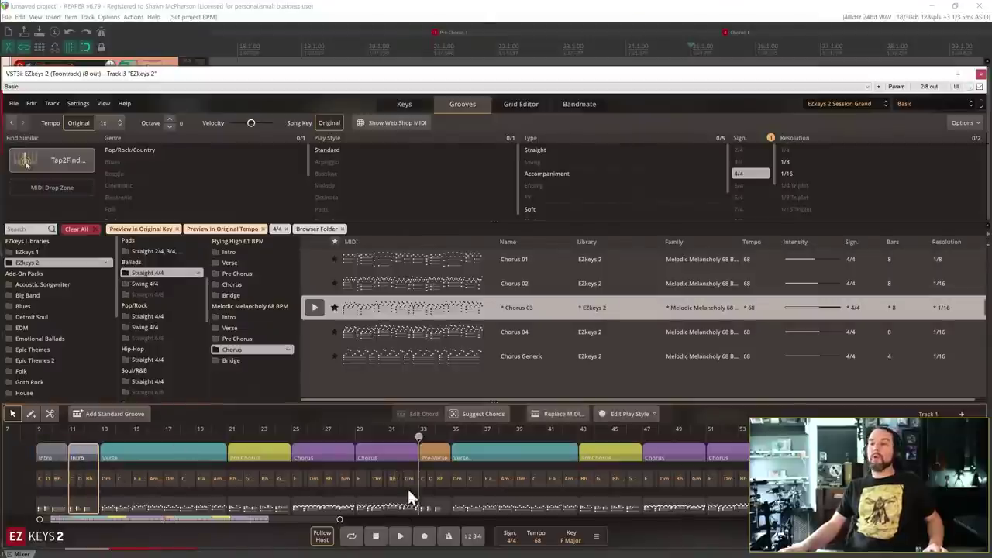
pyautogui.click(434, 455)
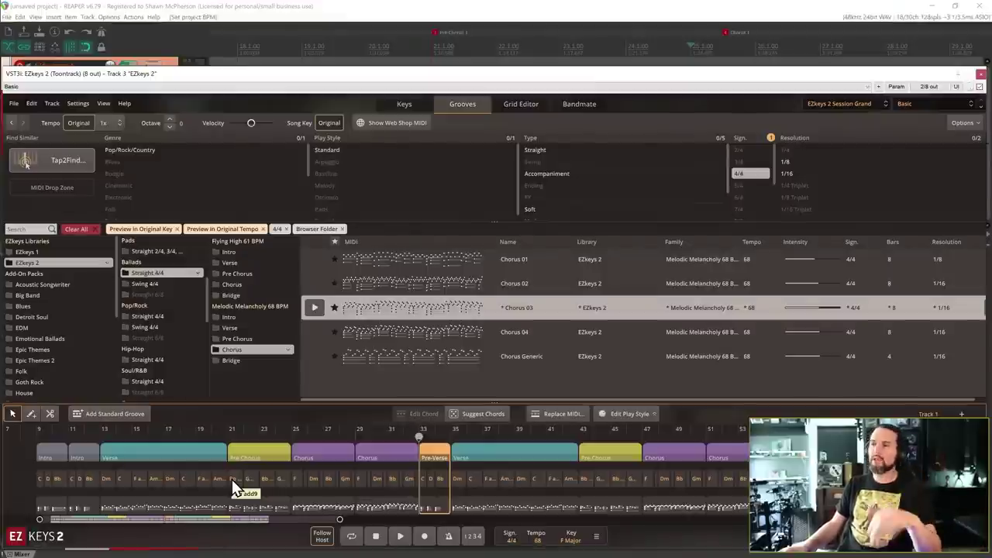
pyautogui.click(23, 469)
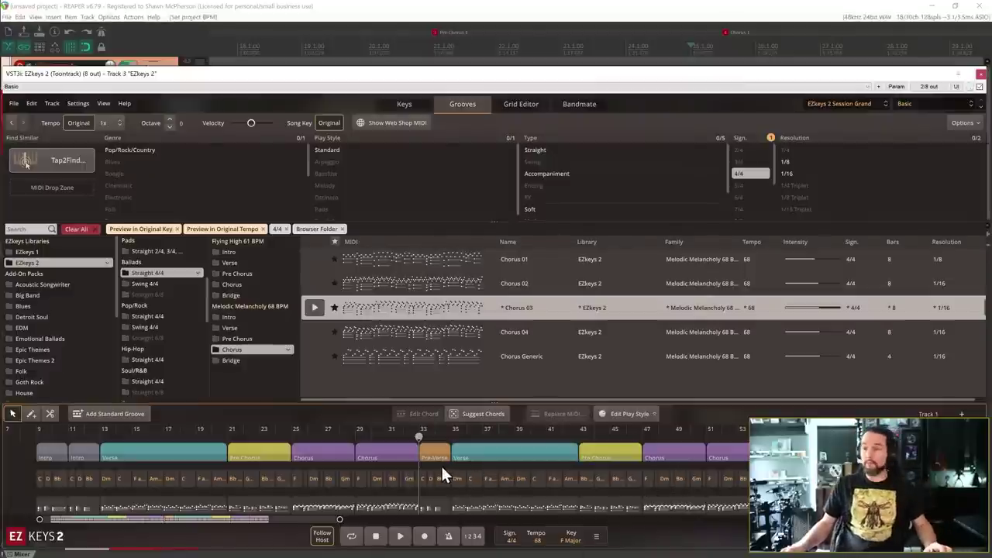
pyautogui.scroll(-3, 445, 475)
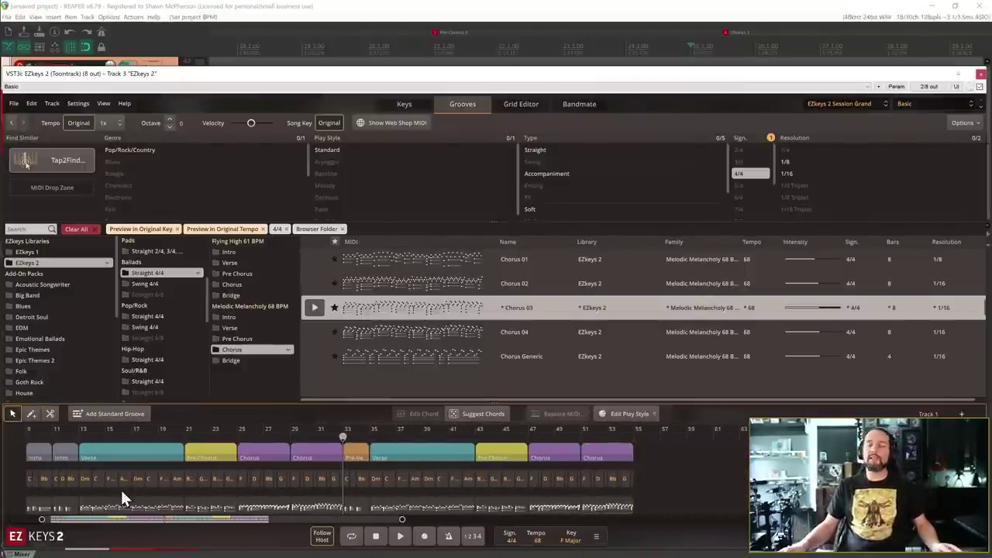
pyautogui.click(40, 453)
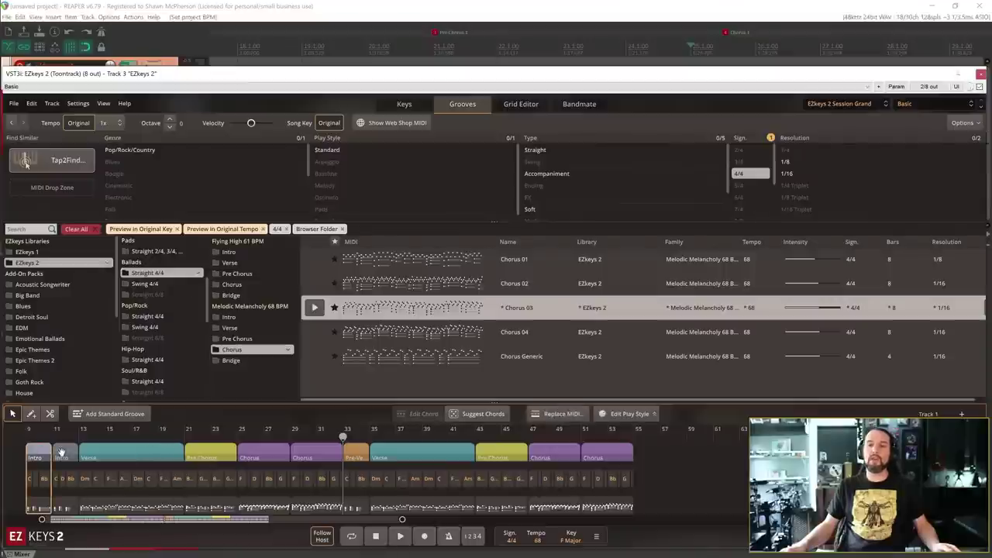
pyautogui.click(62, 452)
pyautogui.click(352, 447)
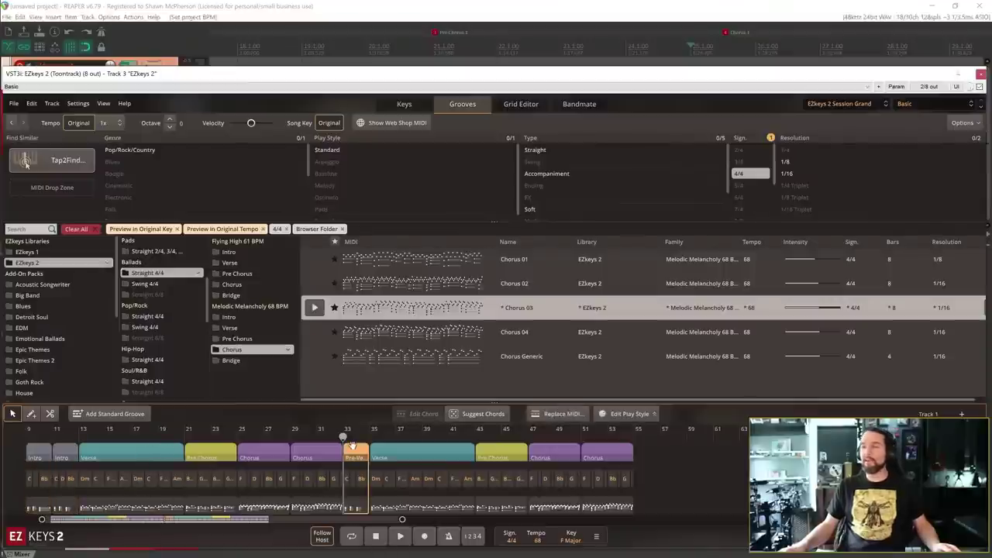
pyautogui.click(667, 462)
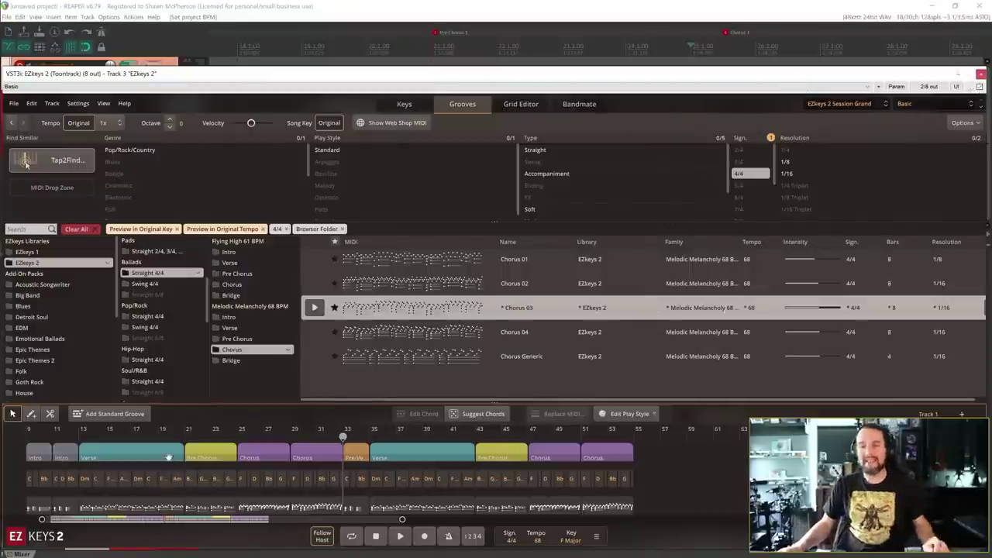
# Close the EZkeys 2 window and point out the EZdrummer 3, EZbass and EZkeys 2 tracks by selecting each in turn.
pyautogui.click(981, 73)
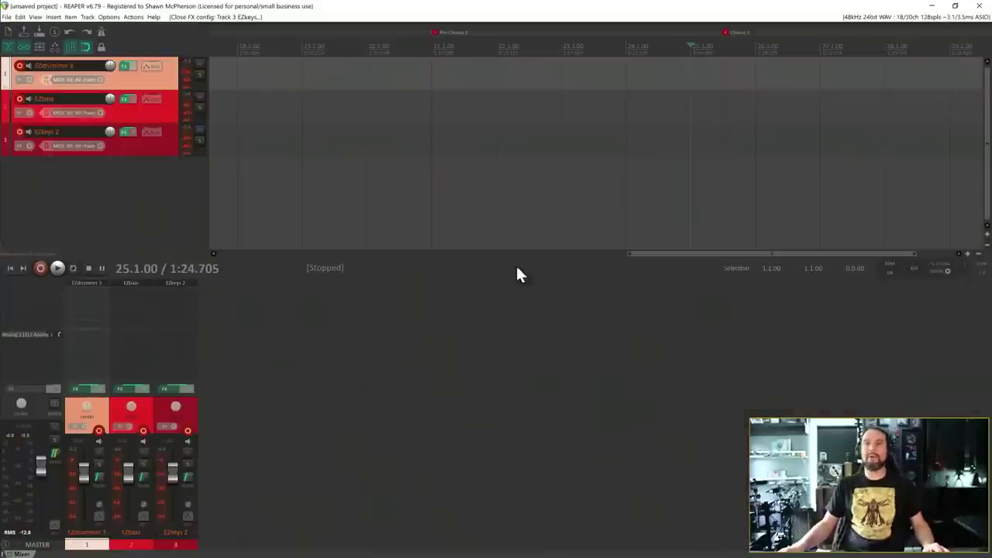
pyautogui.click(158, 219)
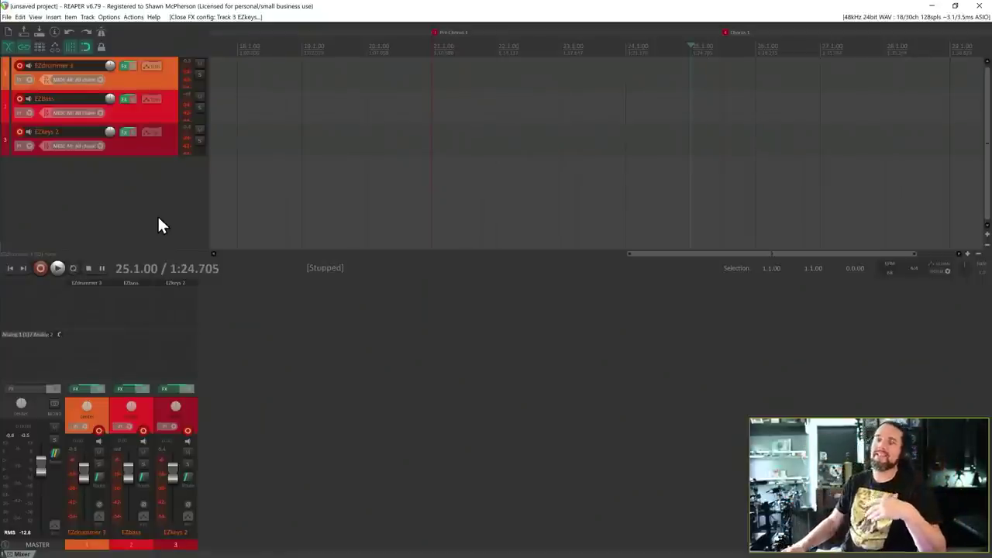
pyautogui.click(147, 79)
pyautogui.click(151, 112)
pyautogui.click(152, 155)
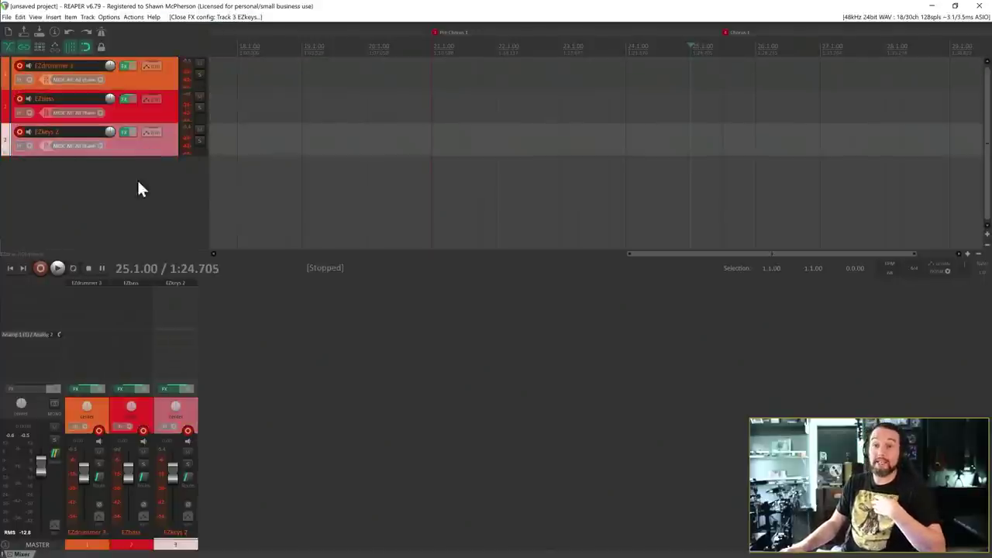
pyautogui.click(133, 202)
# Open EZdrummer 3 from its track, glance at its grooves and the YouTube live chat, and return to the drum kit view.
pyautogui.click(85, 284)
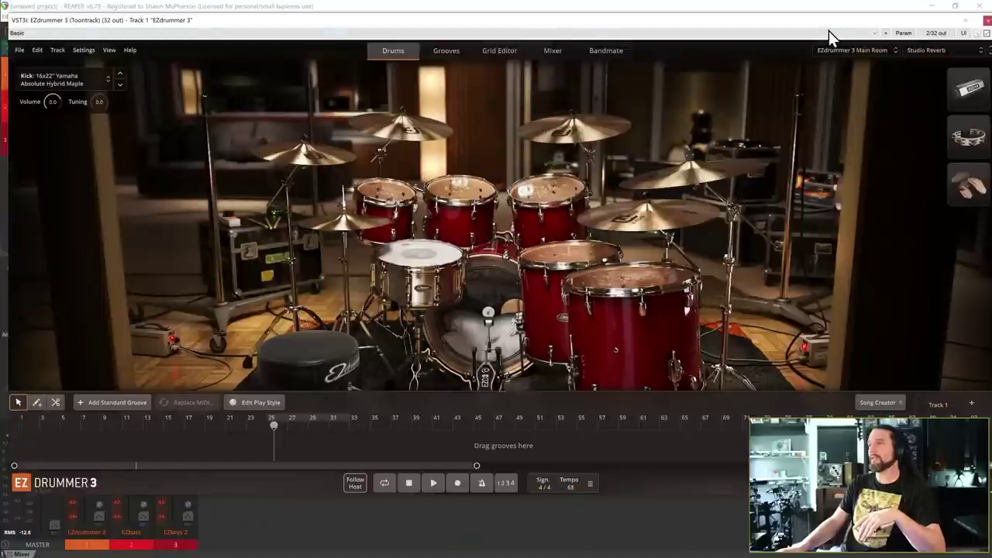
pyautogui.click(444, 52)
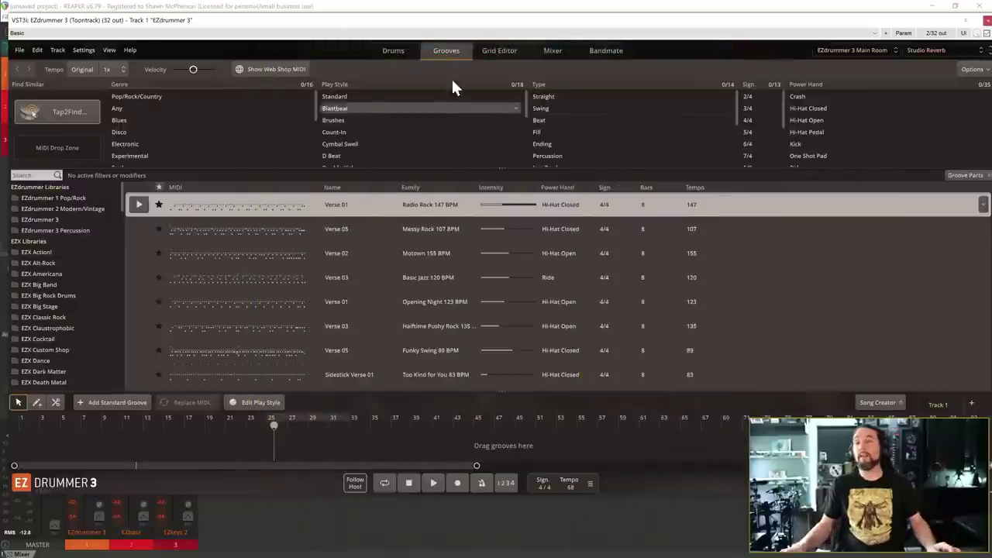
pyautogui.hotkey('alt', 'Tab')
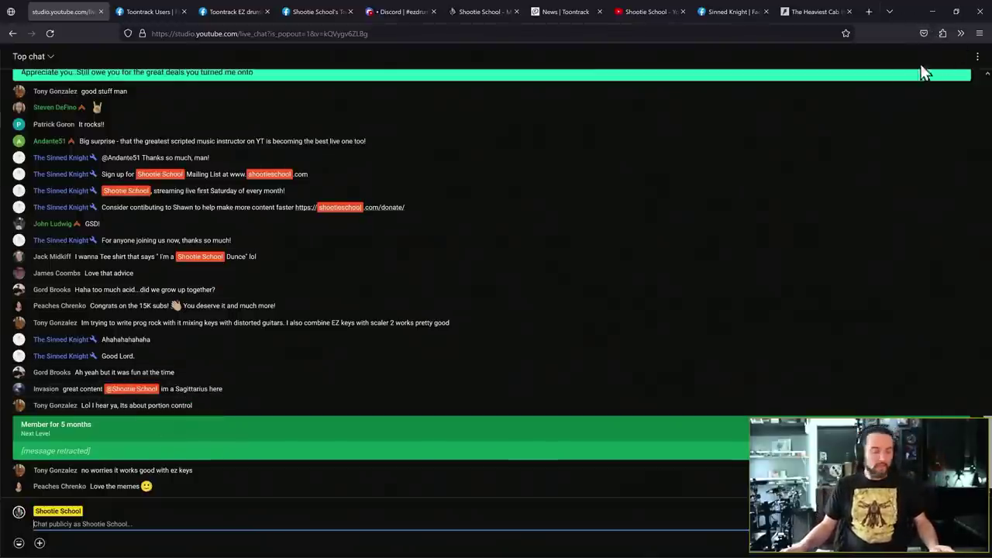
pyautogui.hotkey('alt', 'Tab')
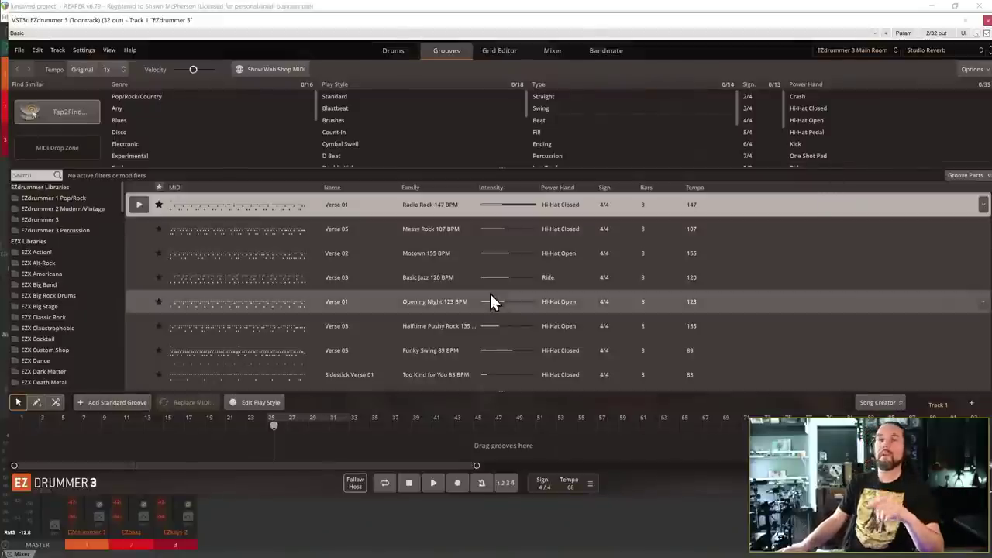
pyautogui.moveTo(834, 20); pyautogui.dragTo(827, 69)
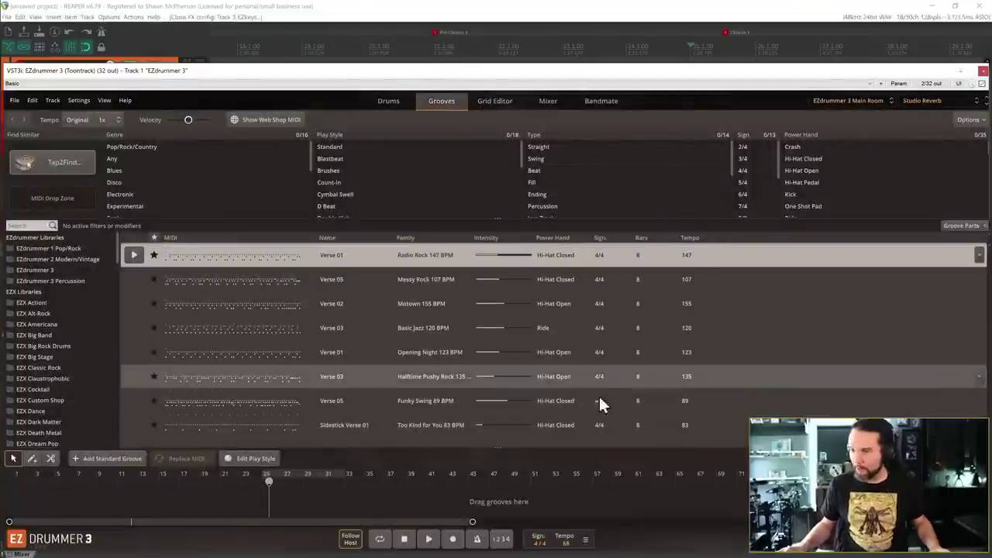
pyautogui.click(389, 101)
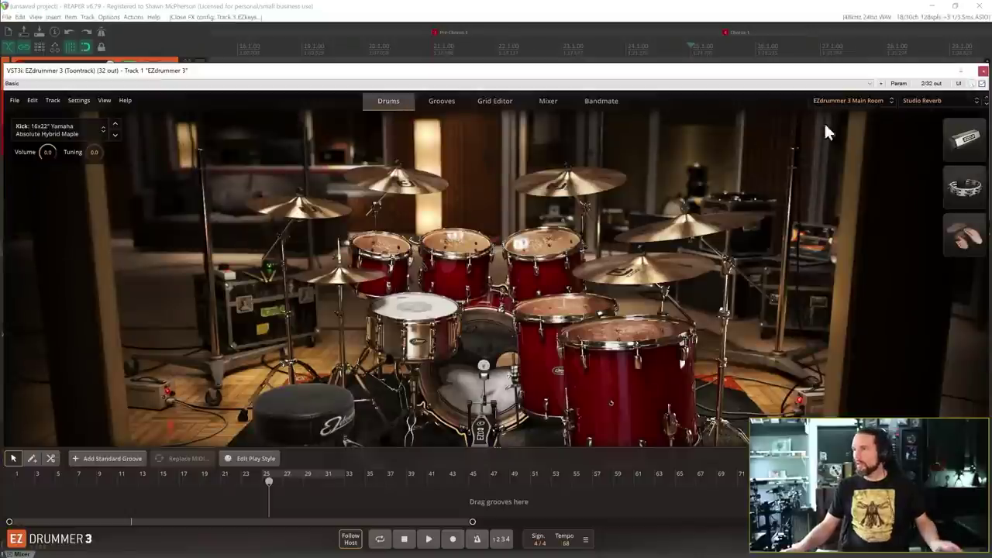
# Load the Signature - Part 1 drum library in EZdrummer 3 and close the plugin window.
pyautogui.click(852, 100)
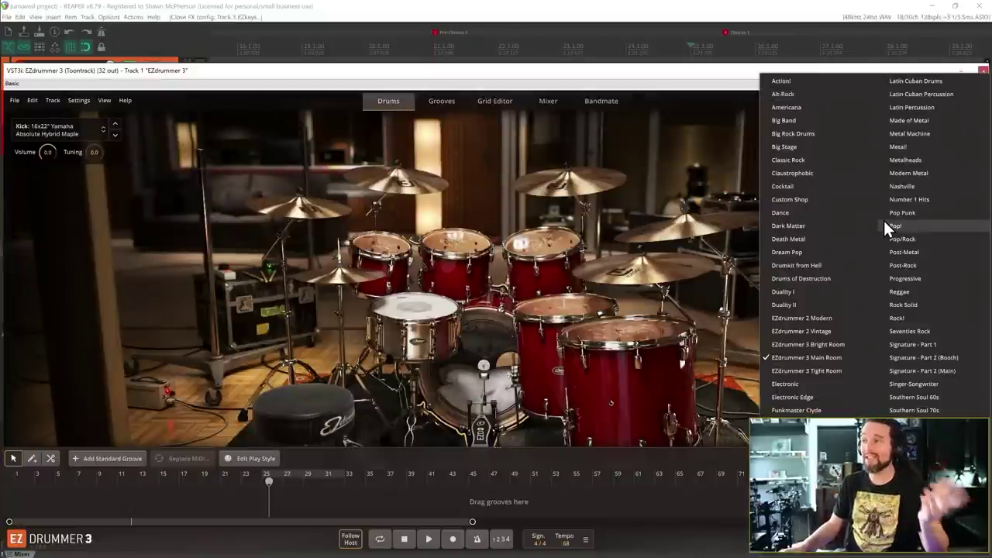
pyautogui.click(941, 344)
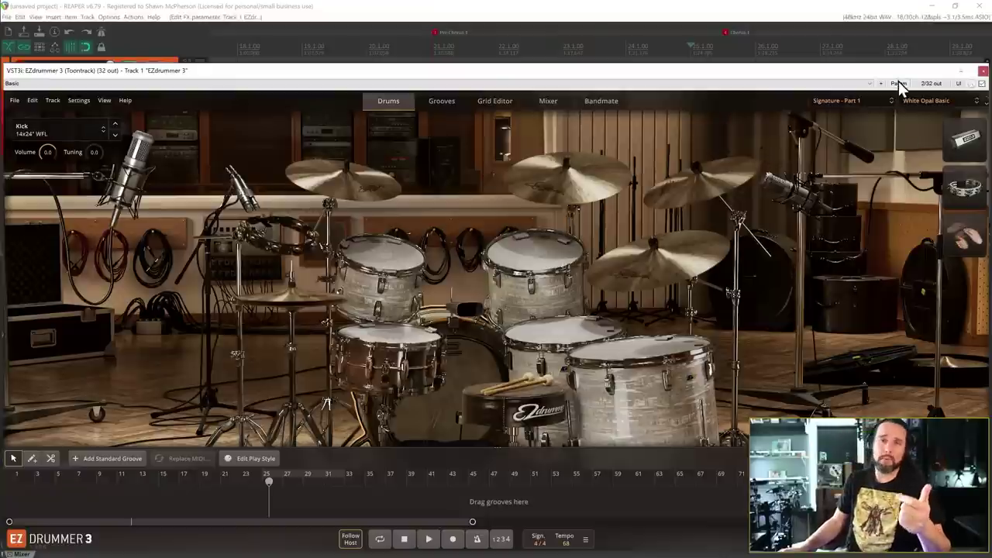
pyautogui.click(983, 70)
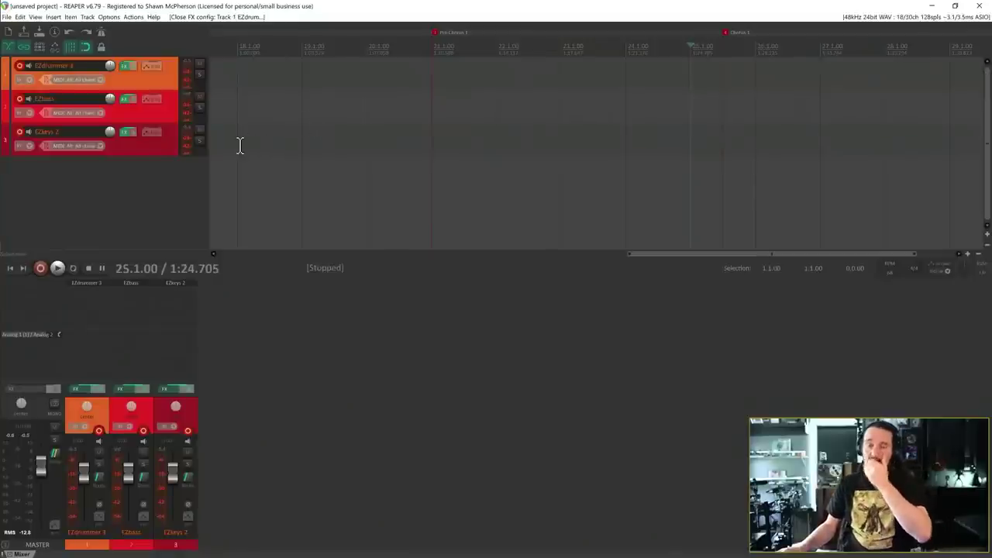
# Move the playhead to the Intro marker at bar 9 and reopen EZdrummer 3 from its track.
pyautogui.click(161, 91)
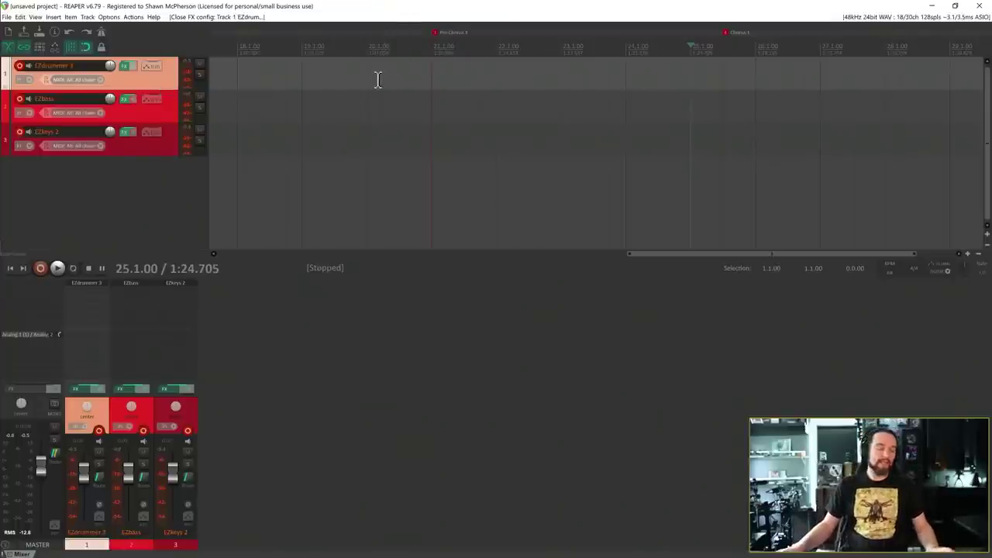
pyautogui.press('1')
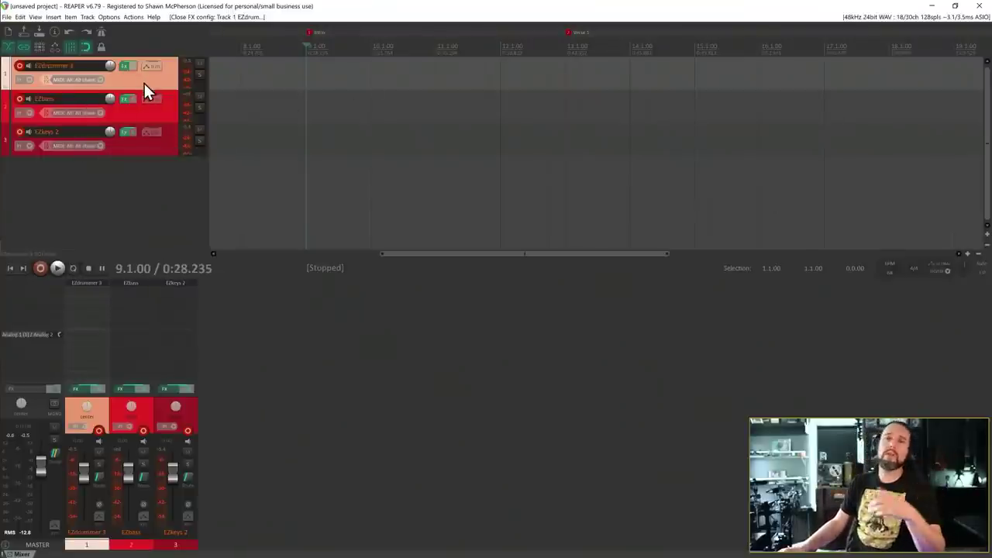
pyautogui.click(96, 284)
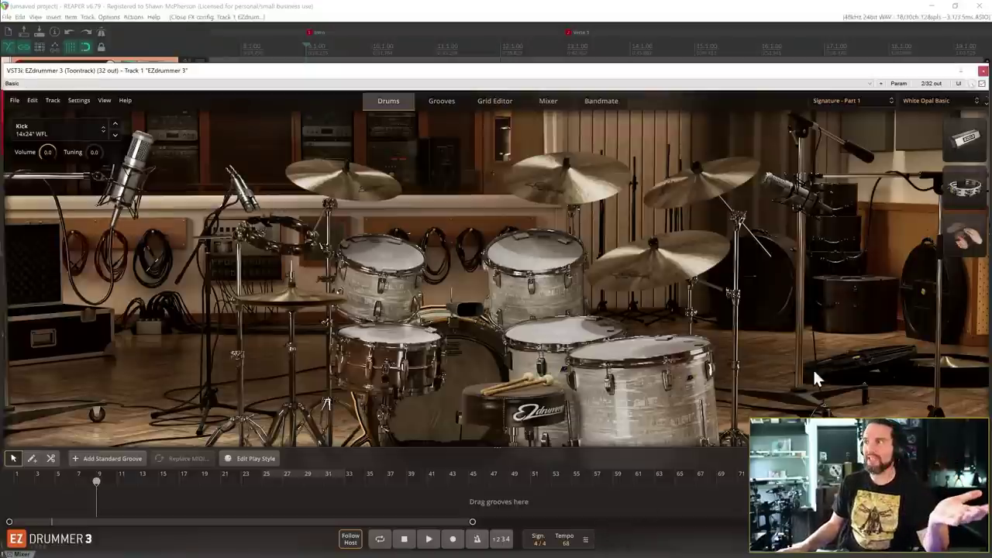
# Load the White Opal Alt 1 Reverb preset for the Signature - Part 1 library and audition drums in the kit.
pyautogui.click(866, 101)
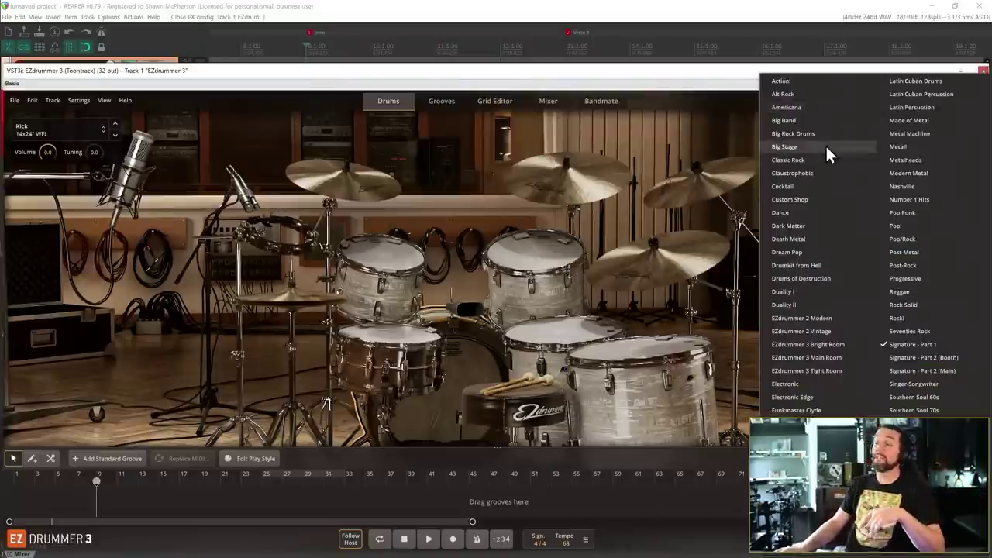
pyautogui.click(731, 76)
pyautogui.click(935, 102)
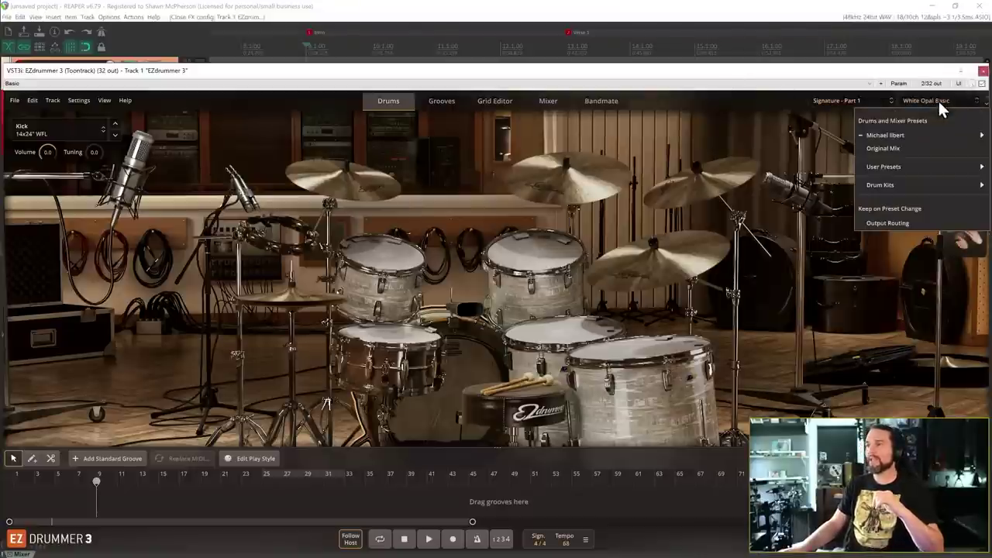
pyautogui.moveTo(904, 134)
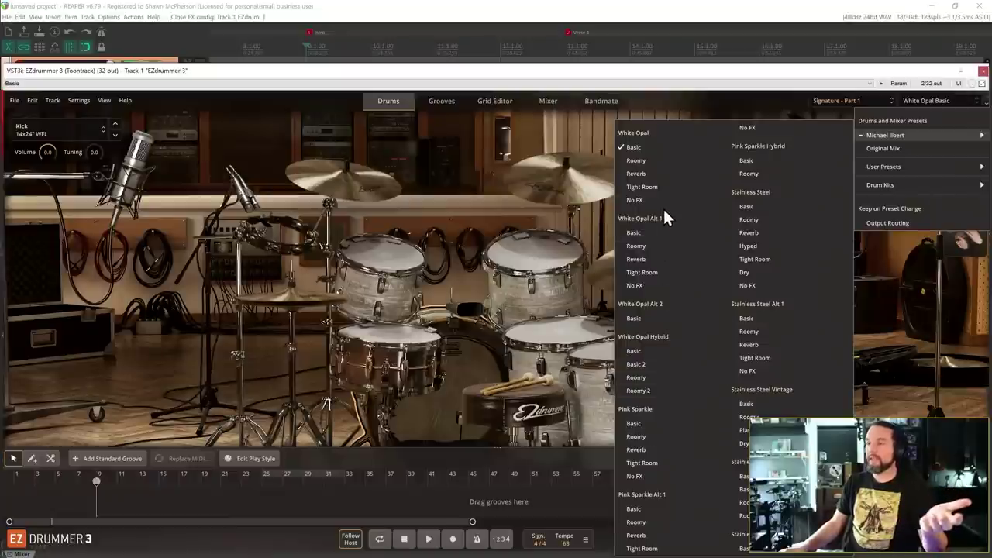
pyautogui.click(644, 260)
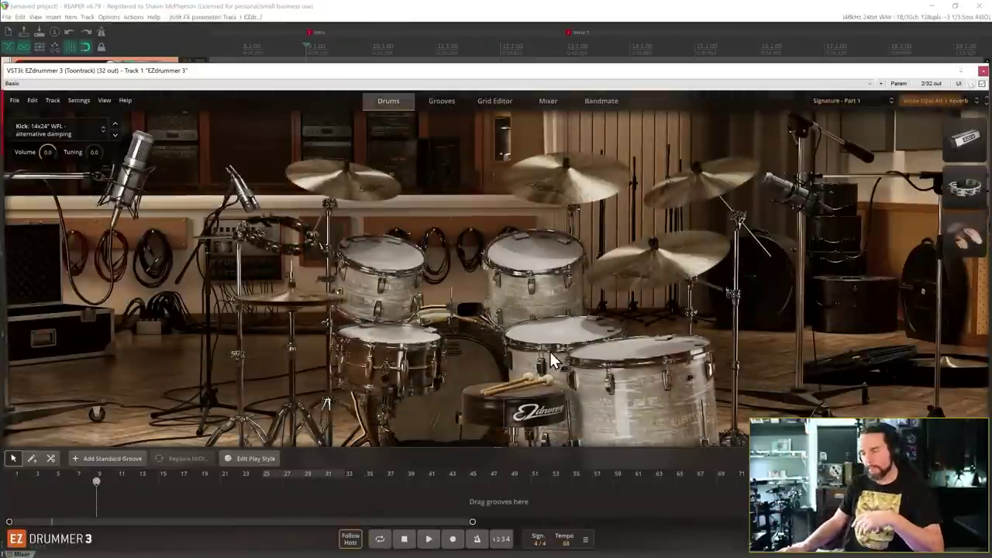
pyautogui.click(403, 346)
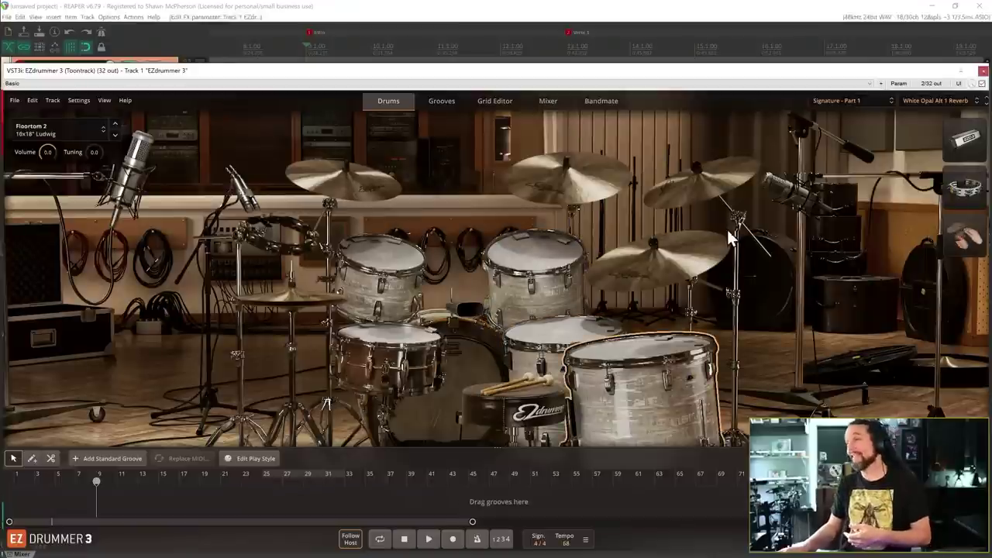
# Look through the mixer channels, then preview the Radio Rock Verse 01 groove with the Chamber reverb channel soloed.
pyautogui.click(548, 102)
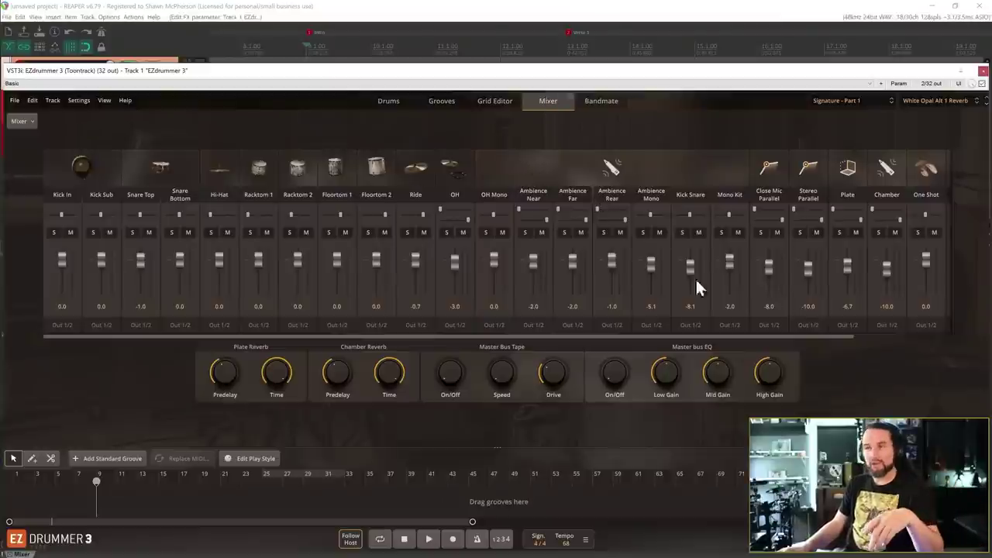
pyautogui.moveTo(766, 341); pyautogui.dragTo(855, 339)
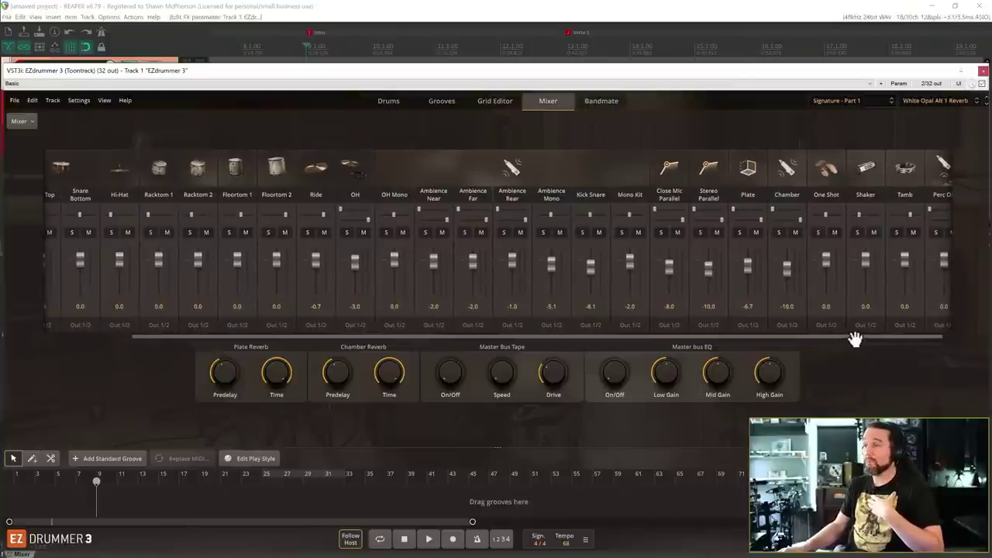
pyautogui.click(450, 101)
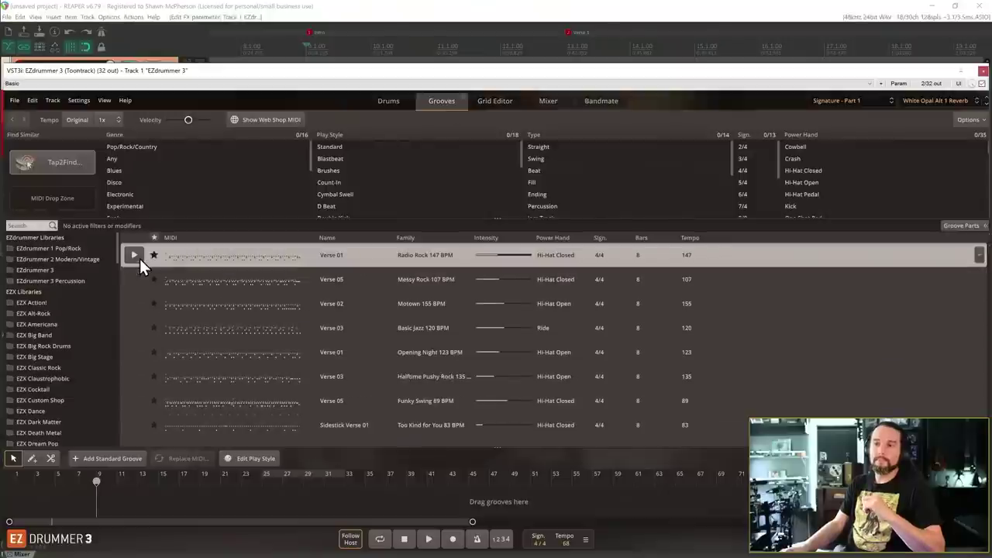
pyautogui.click(550, 101)
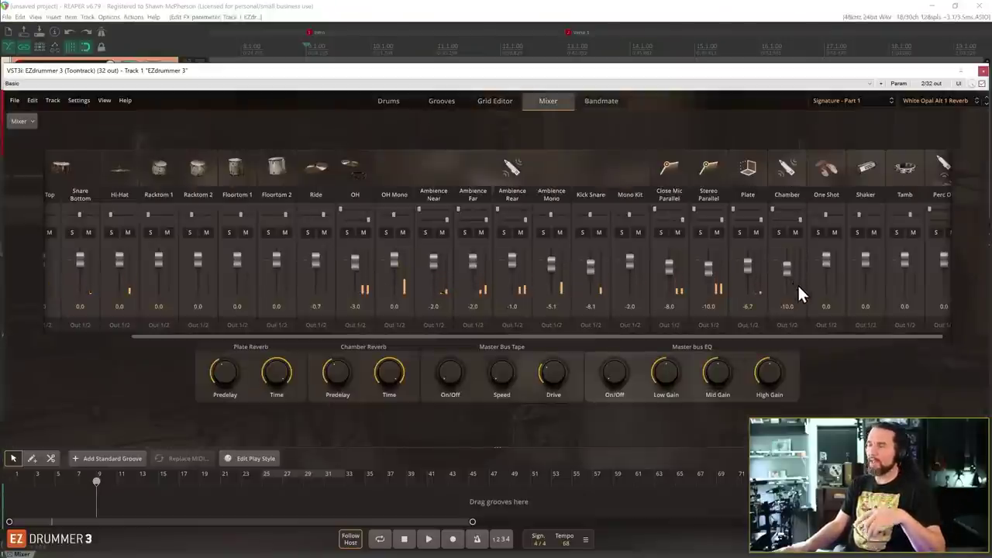
pyautogui.click(779, 231)
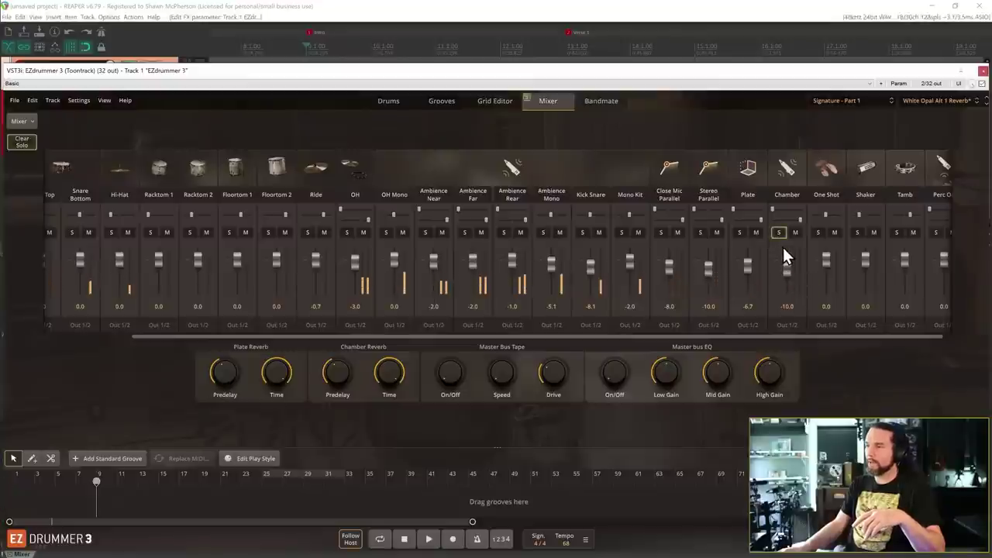
# Audition the Chamber channel in solo with the Radio Rock Verse 01 groove playing, set its level to 0.0, and unsolo it.
pyautogui.moveTo(788, 266); pyautogui.dragTo(791, 256)
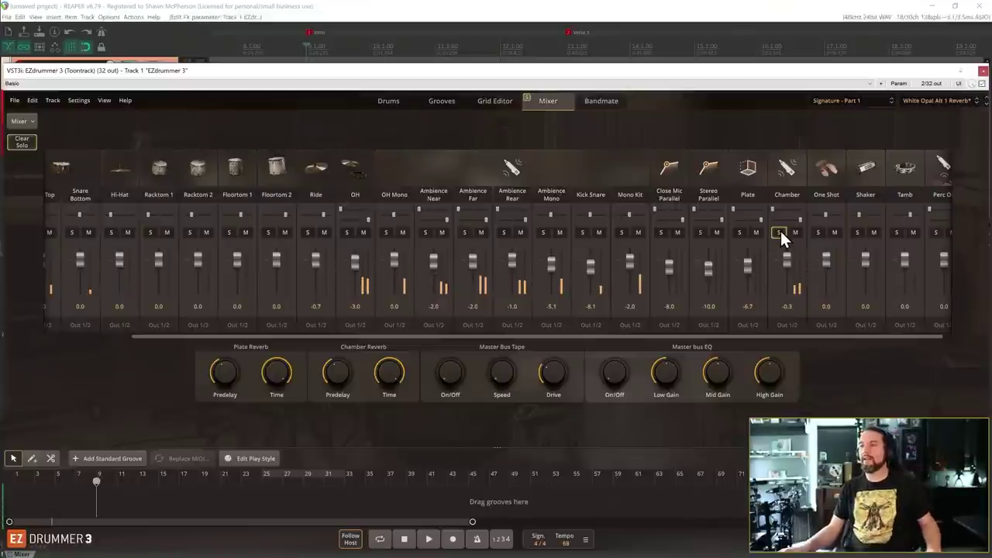
pyautogui.click(780, 232)
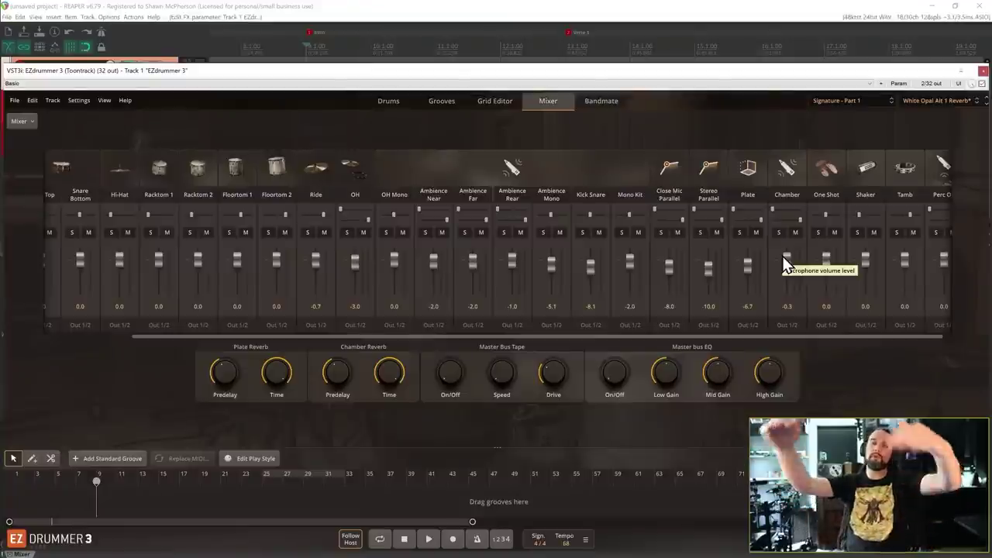
pyautogui.click(440, 99)
pyautogui.click(136, 258)
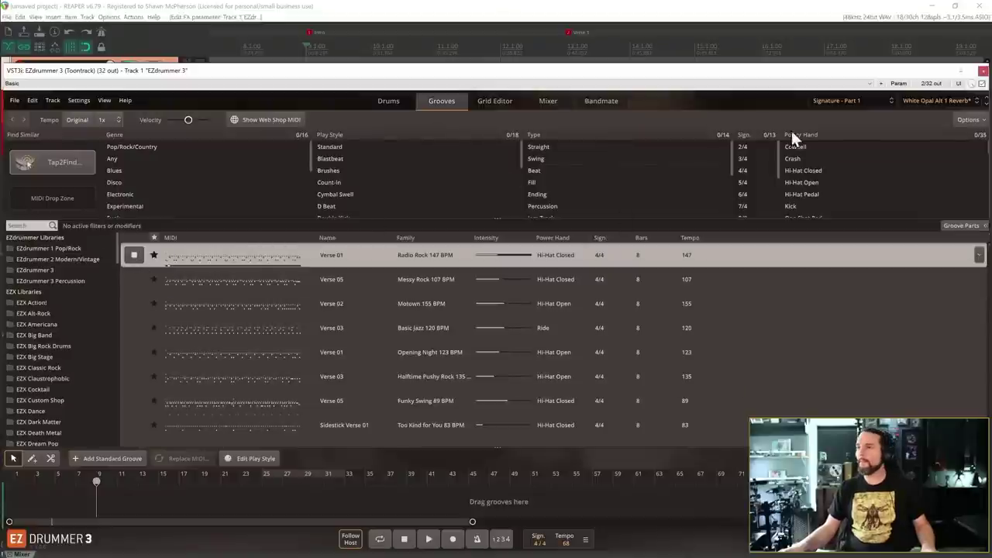
pyautogui.click(545, 101)
pyautogui.click(780, 232)
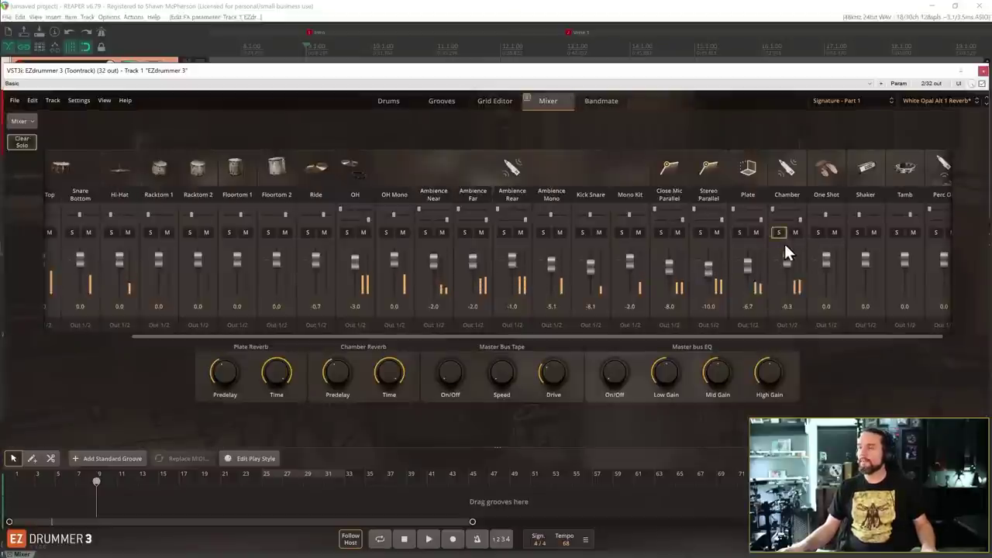
pyautogui.moveTo(787, 261); pyautogui.dragTo(787, 252)
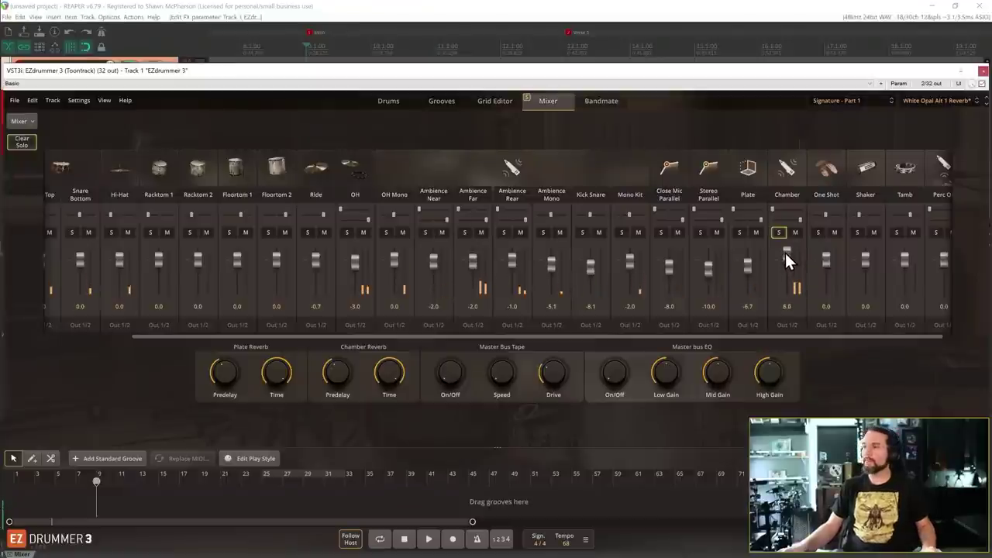
pyautogui.doubleClick(786, 253)
pyautogui.click(779, 232)
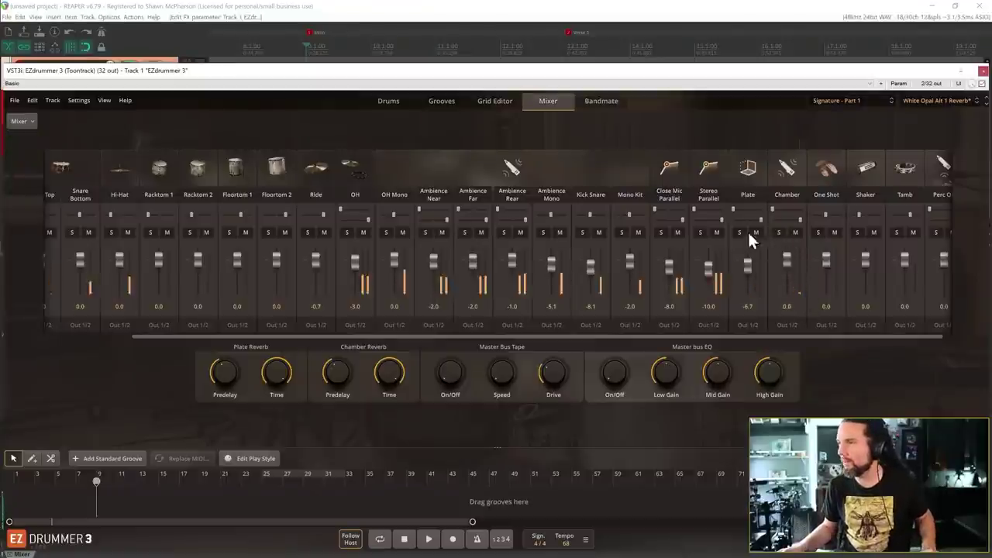
# Solo the Plate channel, set its level to 0.0, and unsolo it.
pyautogui.click(740, 233)
pyautogui.moveTo(750, 269); pyautogui.dragTo(749, 260)
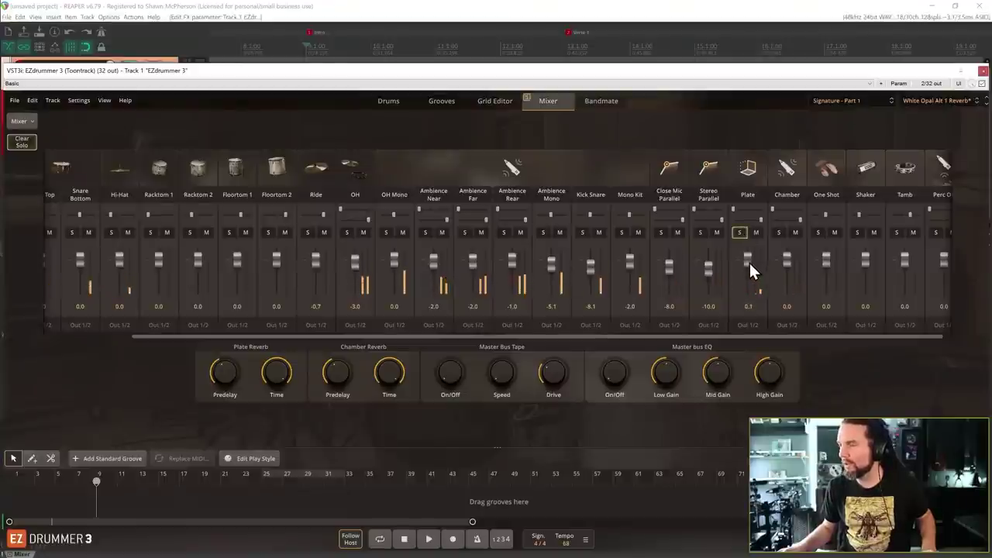
pyautogui.doubleClick(749, 263)
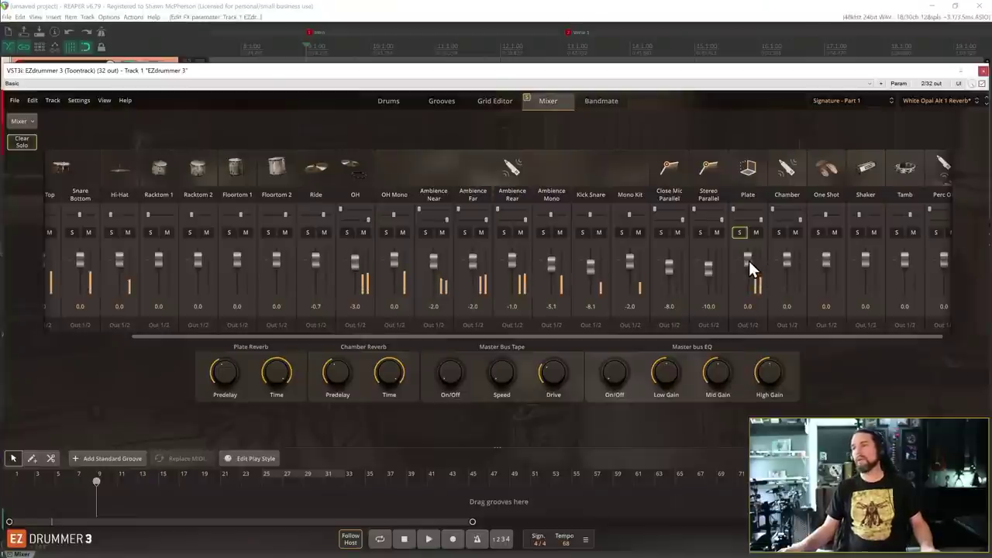
pyautogui.click(739, 233)
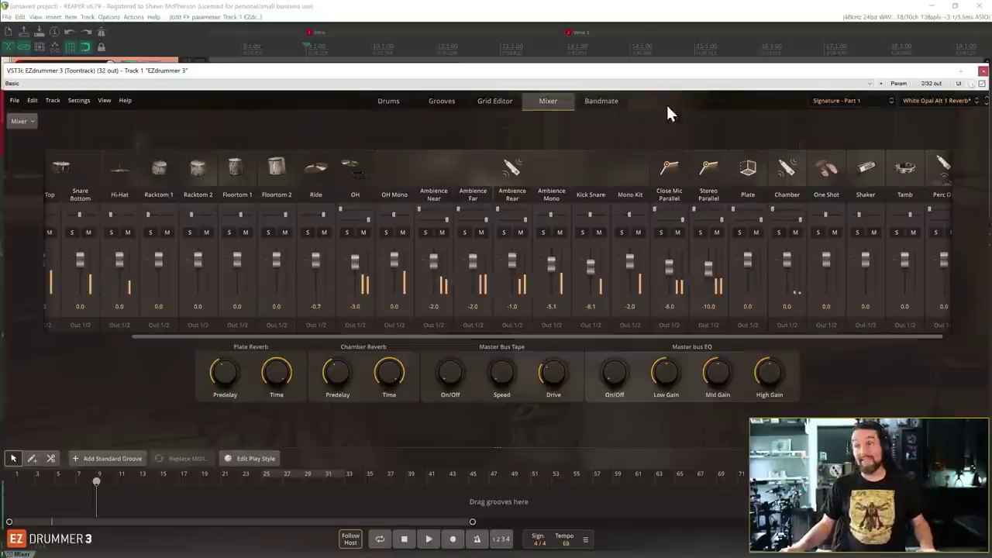
# Close the EZdrummer 3 window, reopen it from its track, and show the groove library.
pyautogui.click(395, 101)
pyautogui.click(985, 75)
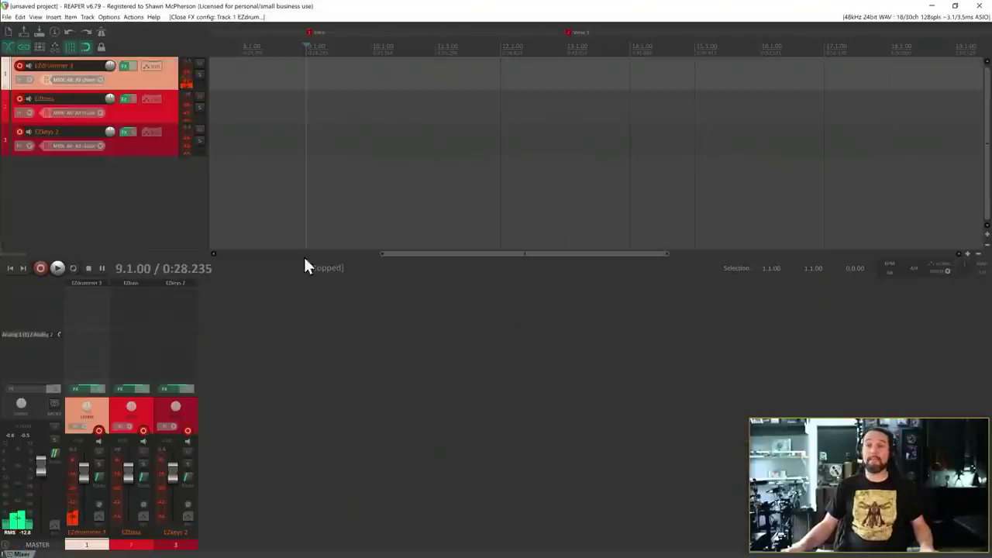
pyautogui.click(90, 284)
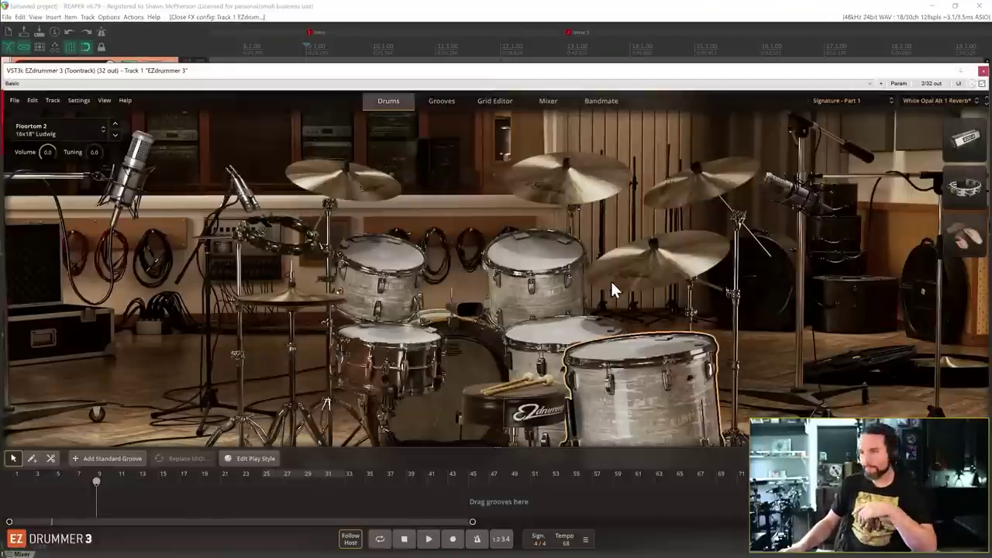
pyautogui.click(433, 101)
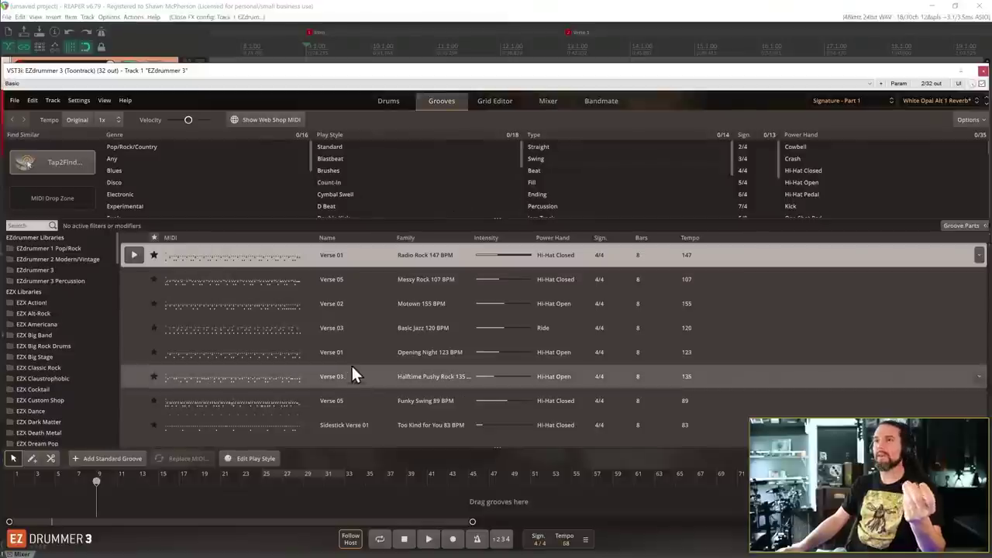
# Play the project from measure 9 and place the edit cursor at measure 11.
pyautogui.press('space')
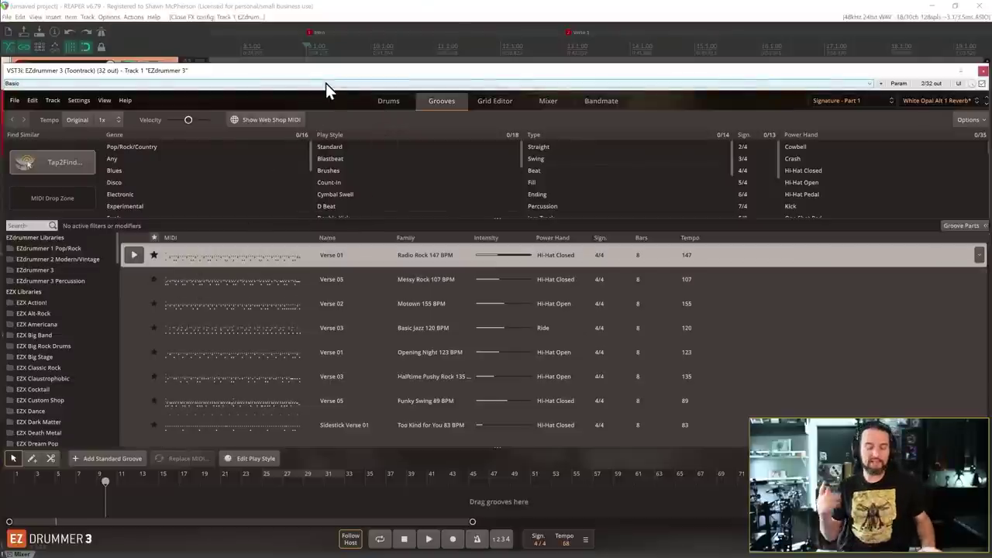
pyautogui.press('space')
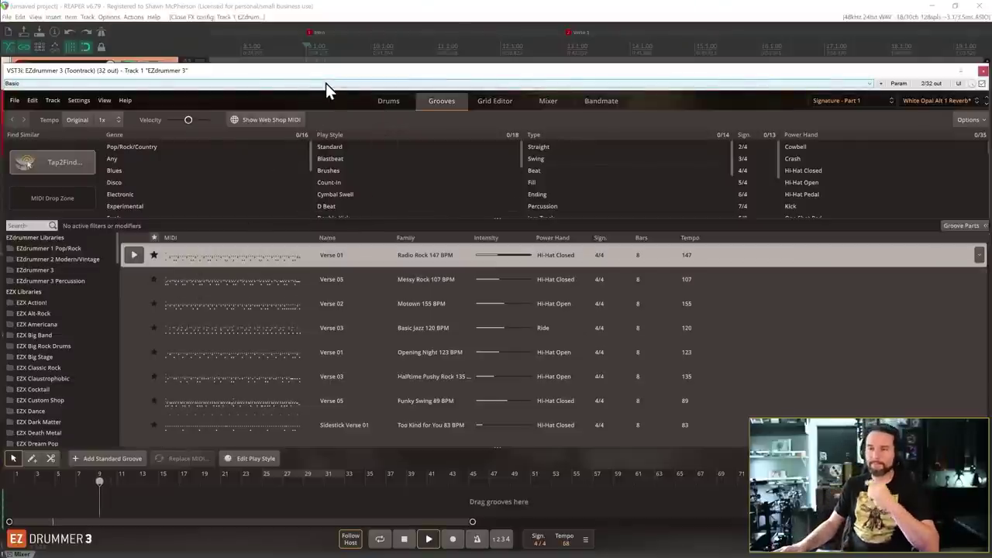
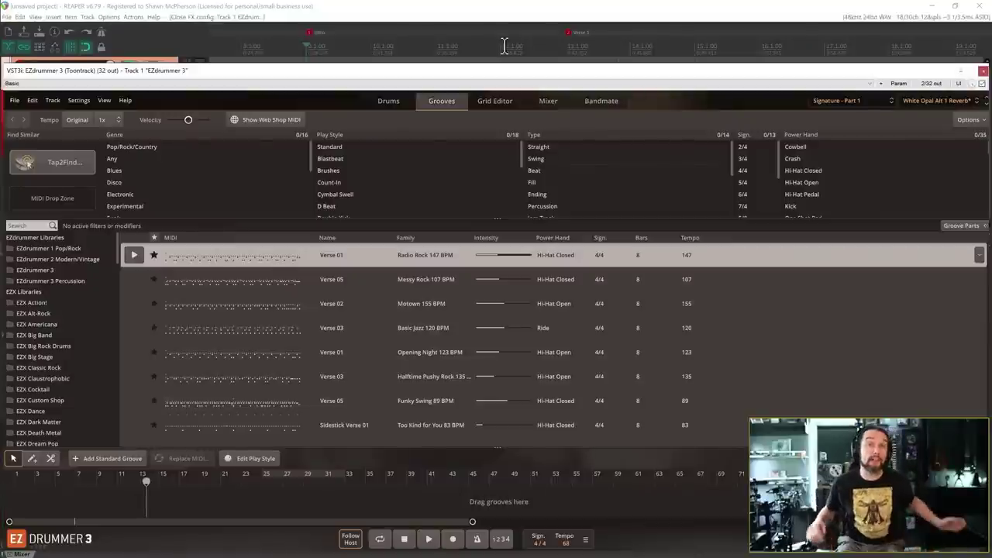
pyautogui.press('space')
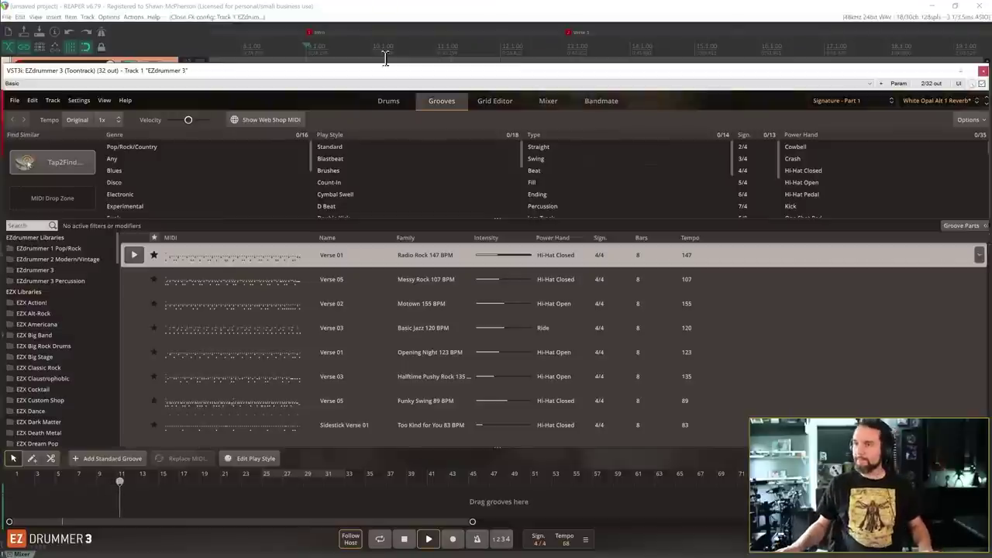
pyautogui.click(435, 48)
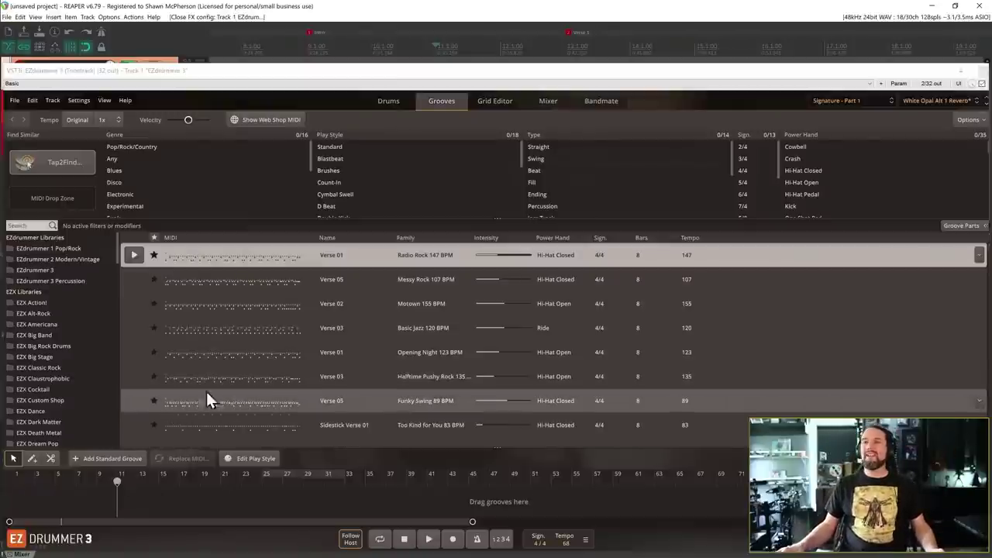
# Enlarge the groove filter area and look through the Genre, Play Style and Type categories.
pyautogui.moveTo(497, 217); pyautogui.dragTo(486, 284)
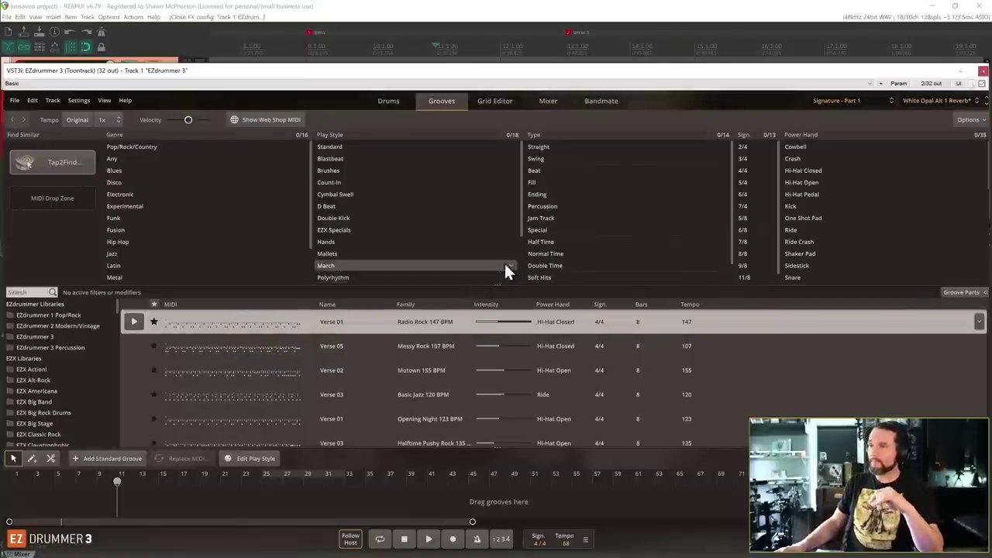
pyautogui.moveTo(522, 188); pyautogui.dragTo(515, 239)
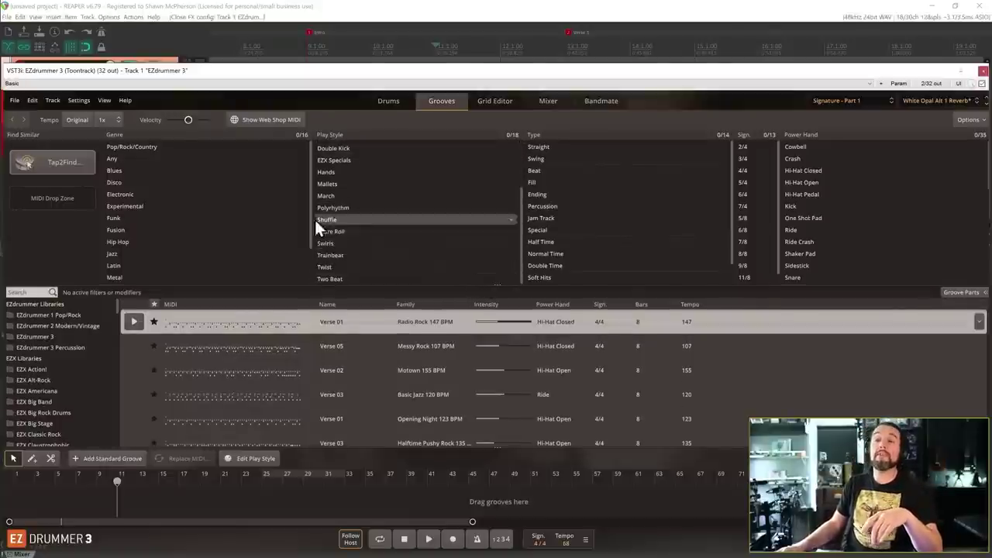
pyautogui.moveTo(310, 185); pyautogui.dragTo(314, 235)
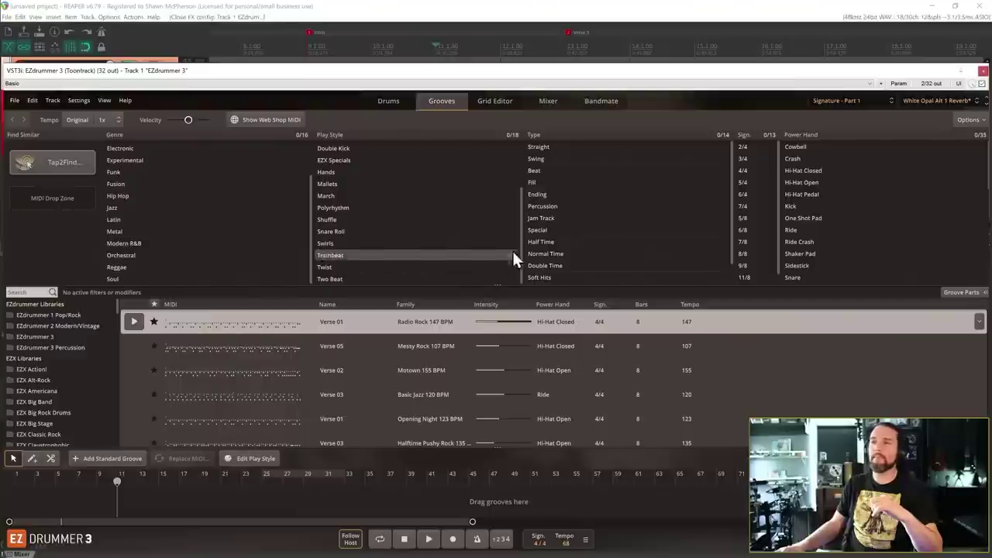
pyautogui.moveTo(522, 232); pyautogui.dragTo(524, 194)
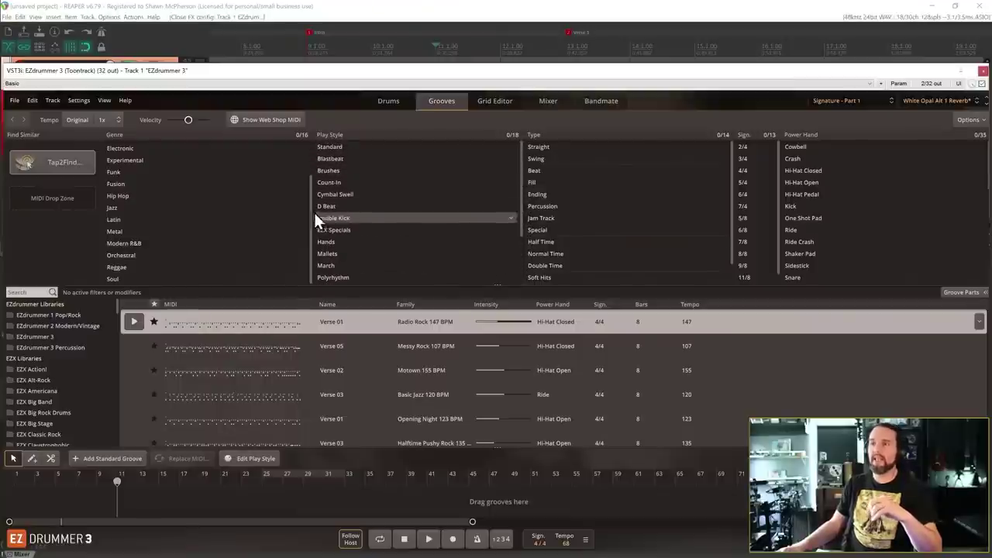
pyautogui.moveTo(311, 212); pyautogui.dragTo(310, 179)
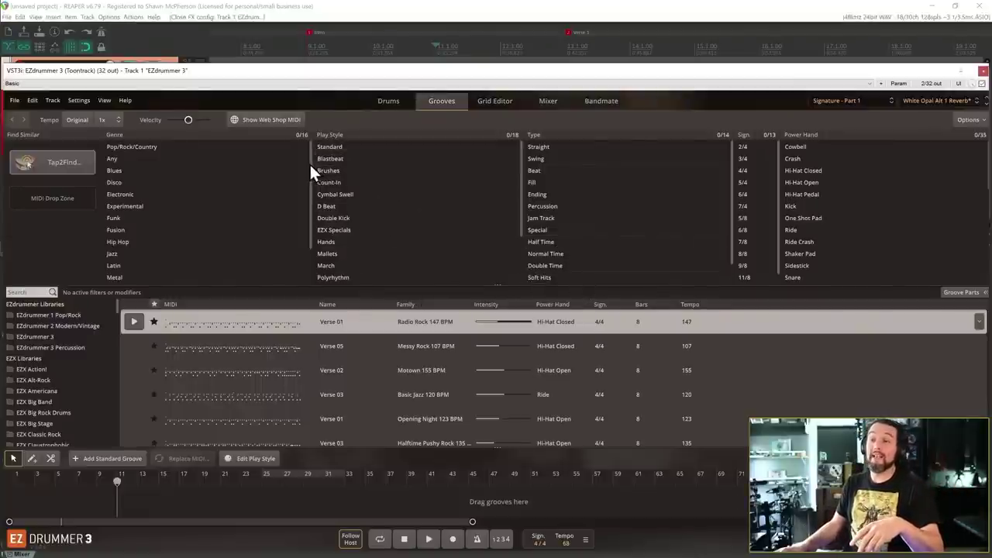
pyautogui.moveTo(308, 163)
pyautogui.mouseDown()
pyautogui.moveTo(308, 224)
pyautogui.moveTo(299, 159)
pyautogui.mouseUp()
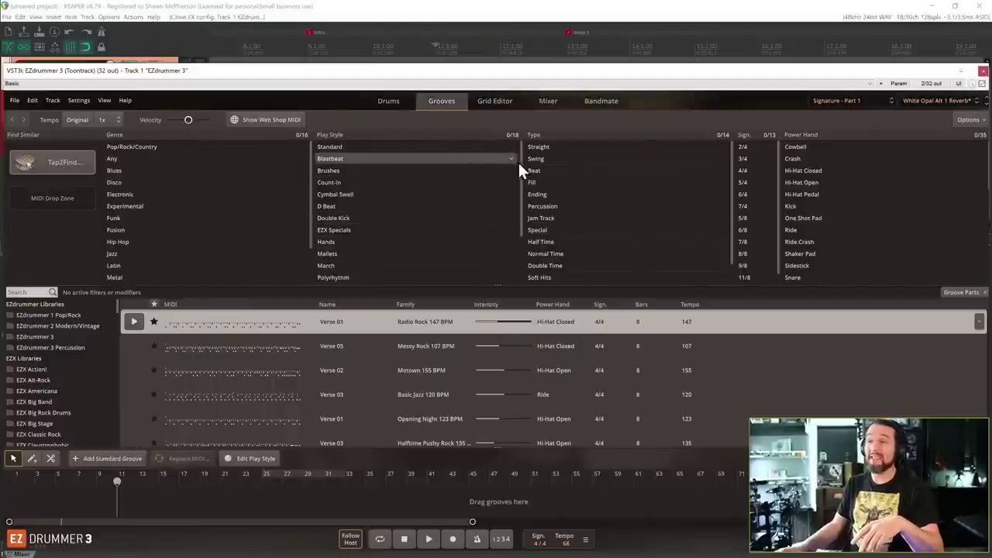
pyautogui.moveTo(522, 160); pyautogui.dragTo(506, 115)
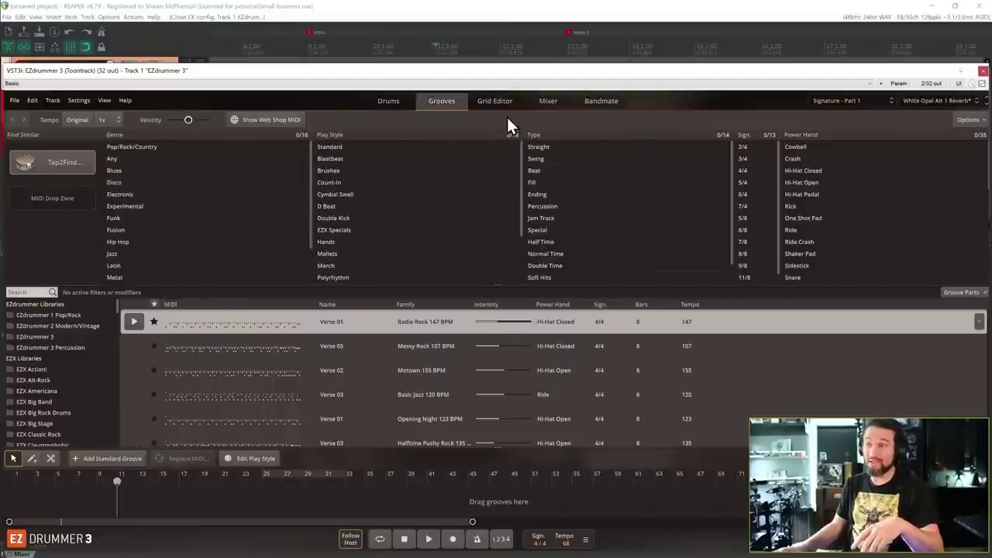
pyautogui.moveTo(733, 148)
pyautogui.mouseDown()
pyautogui.moveTo(735, 210)
pyautogui.moveTo(734, 152)
pyautogui.mouseUp()
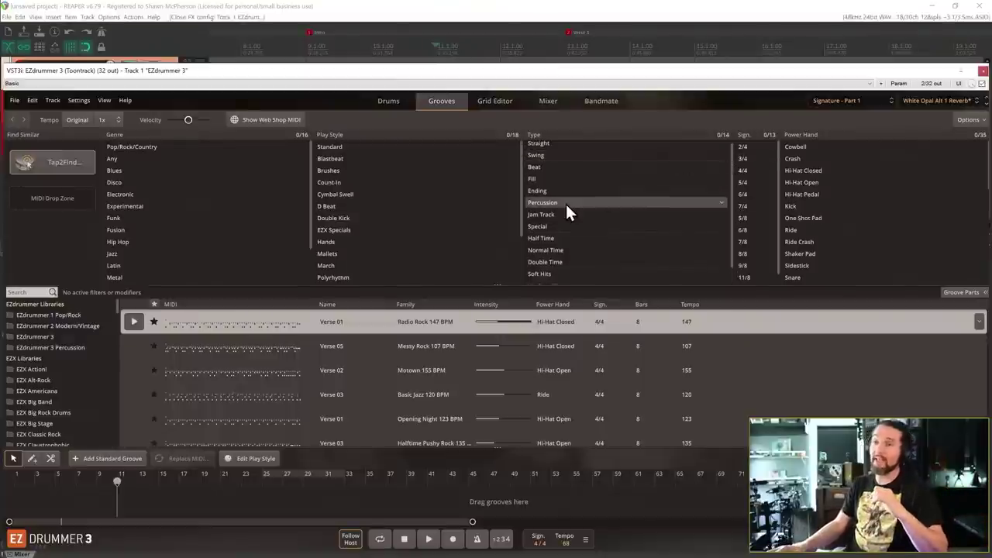
# Filter the grooves to the March play style in 4/4 time signature.
pyautogui.click(270, 314)
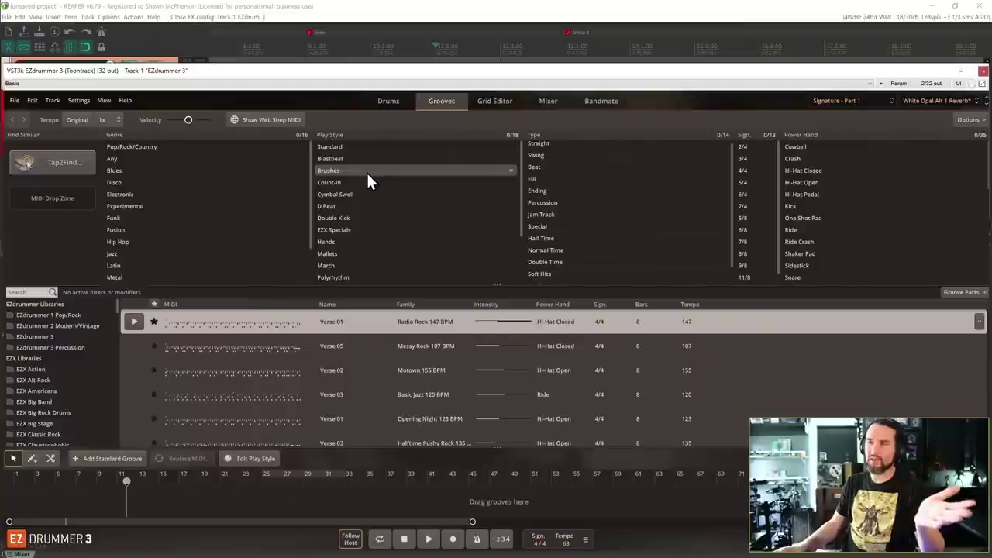
pyautogui.scroll(-1, 438, 190)
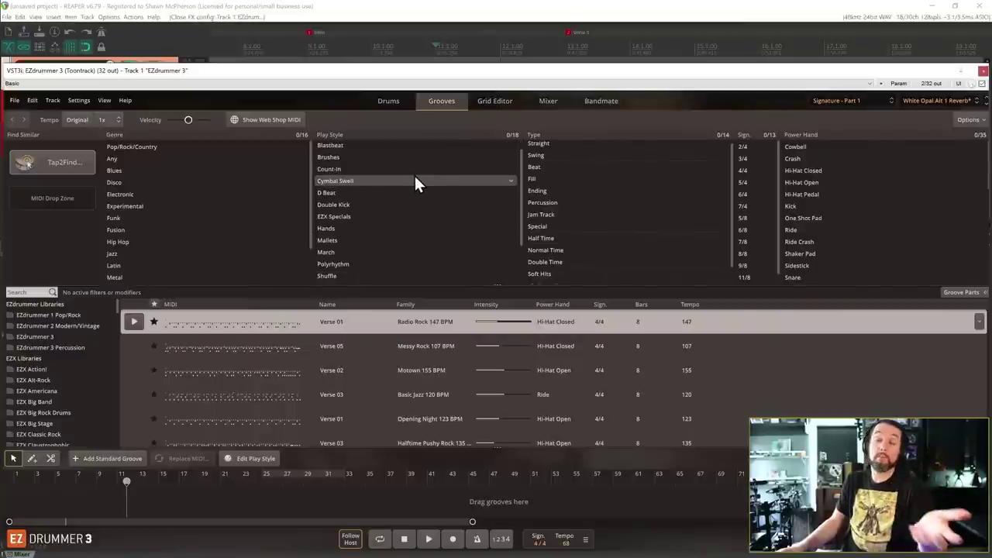
pyautogui.scroll(-2, 413, 175)
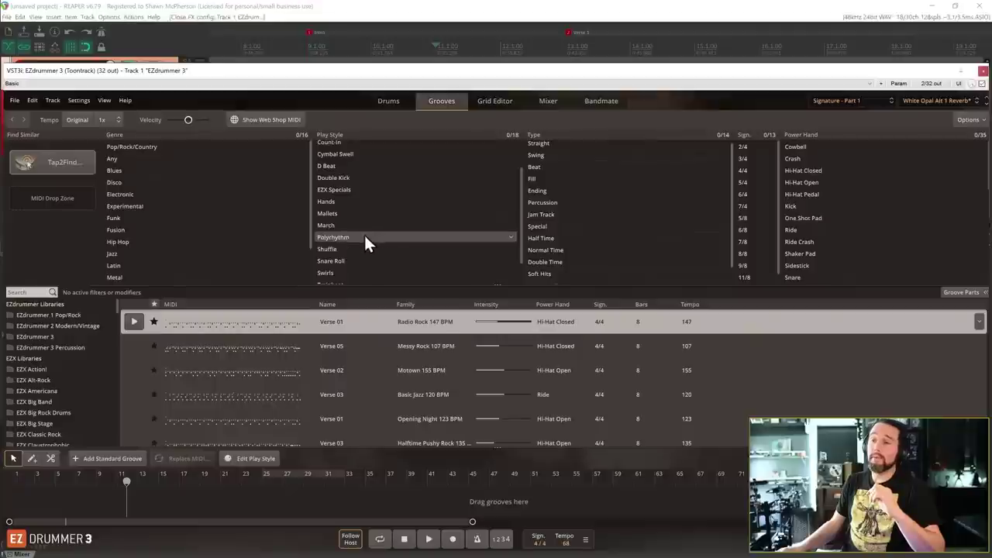
pyautogui.scroll(-2, 424, 225)
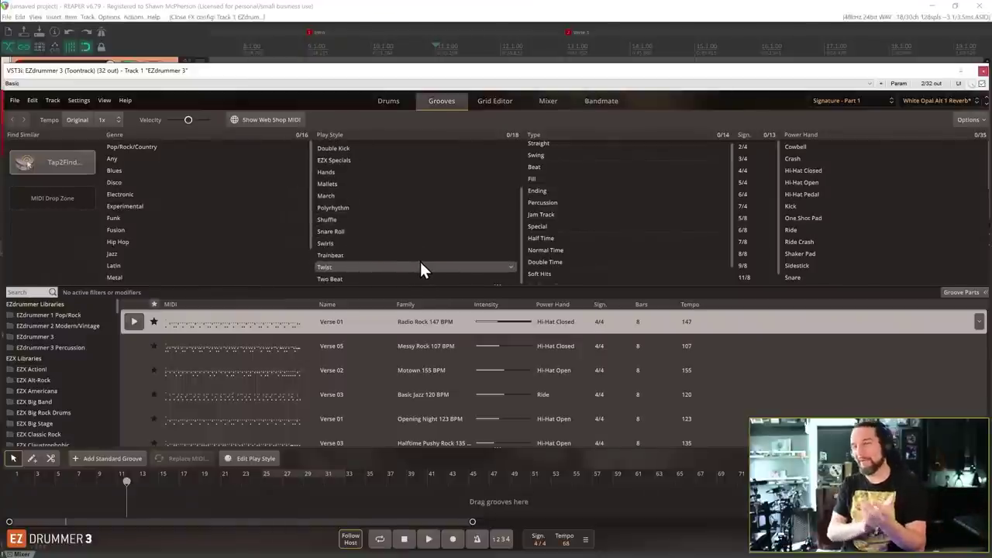
pyautogui.scroll(2, 416, 233)
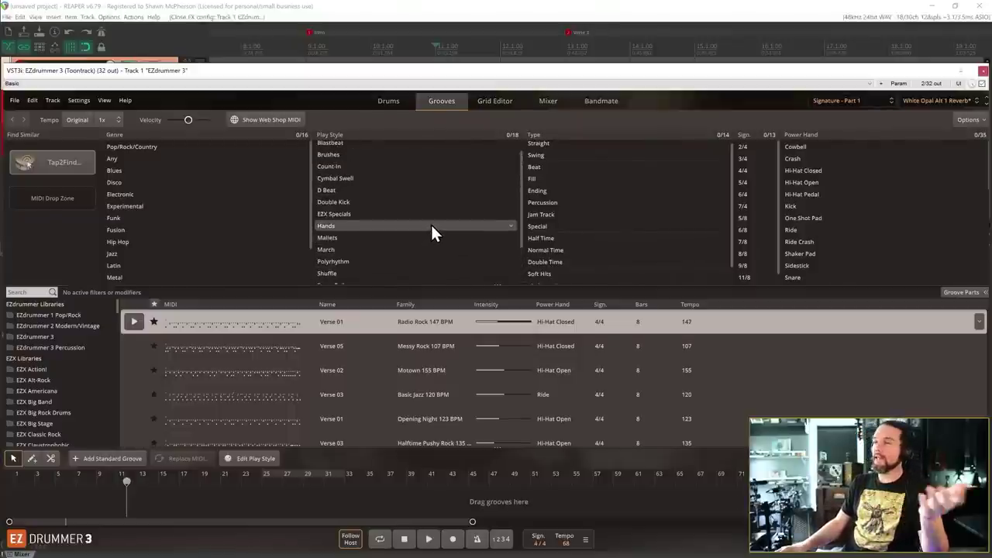
pyautogui.click(406, 249)
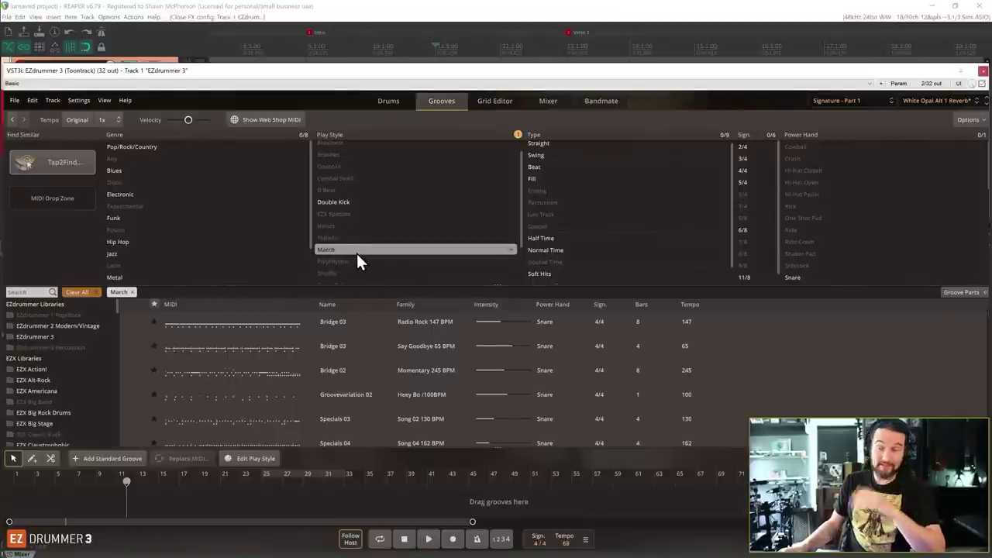
pyautogui.scroll(-2, 373, 271)
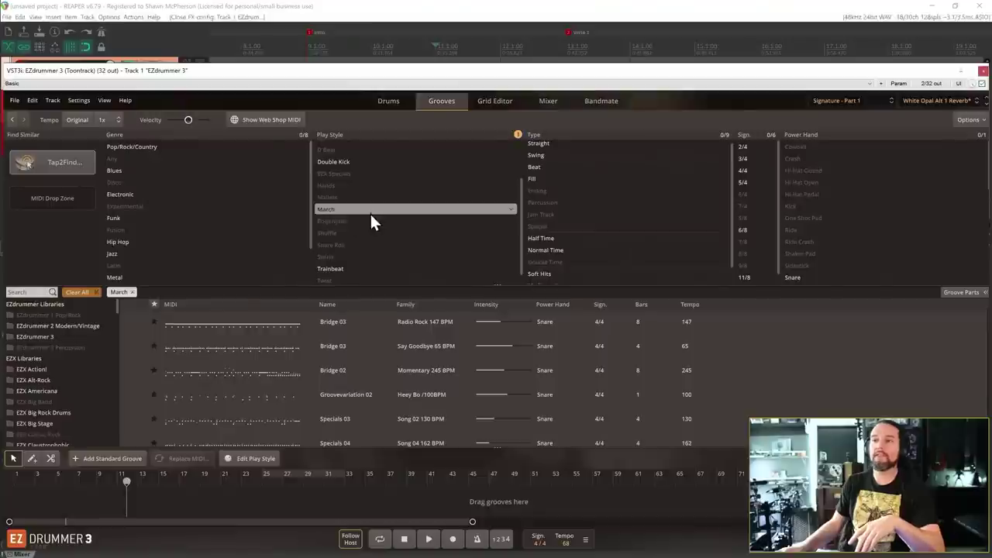
pyautogui.click(746, 170)
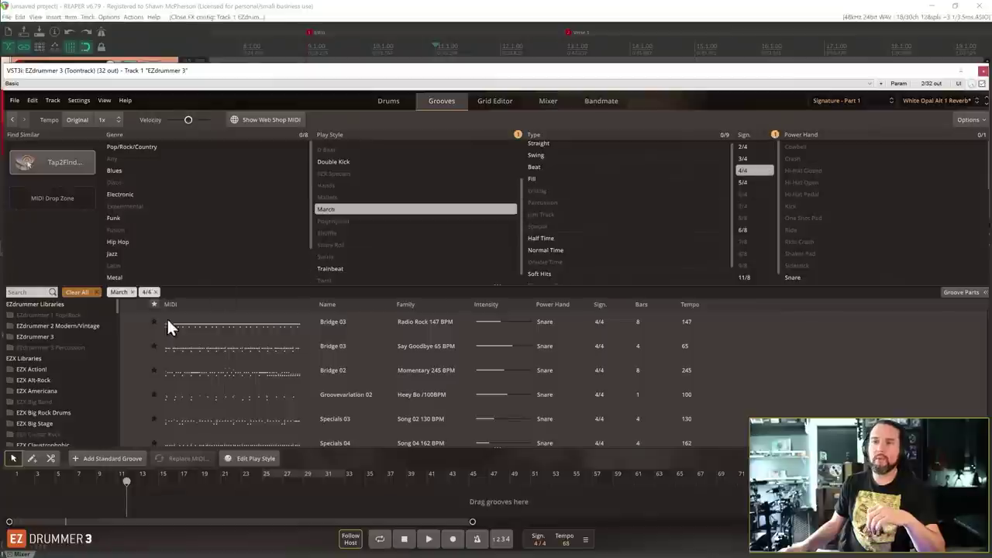
# Preview the Bridge 03 march grooves from the Radio Rock 147 BPM and Say Goodbye 65 BPM families.
pyautogui.click(132, 326)
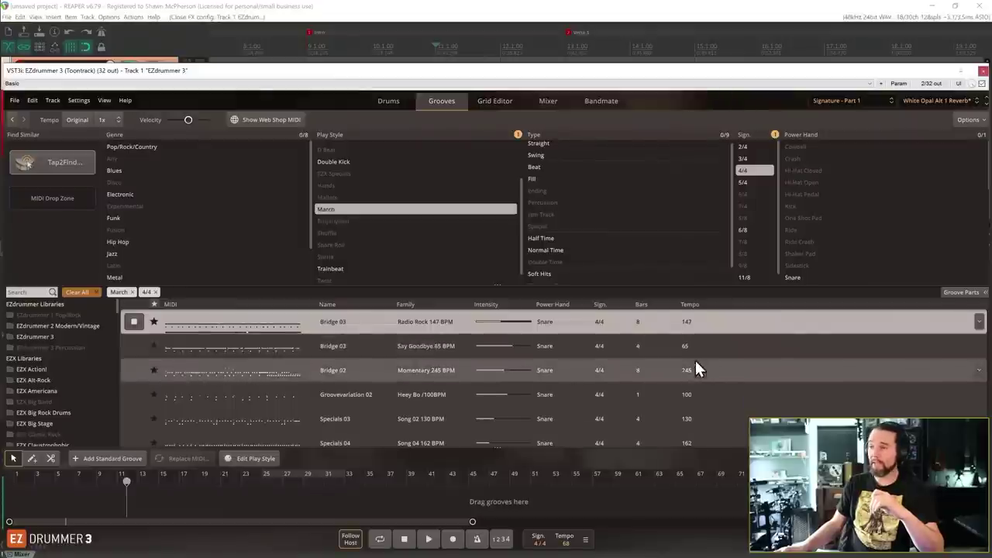
pyautogui.click(205, 341)
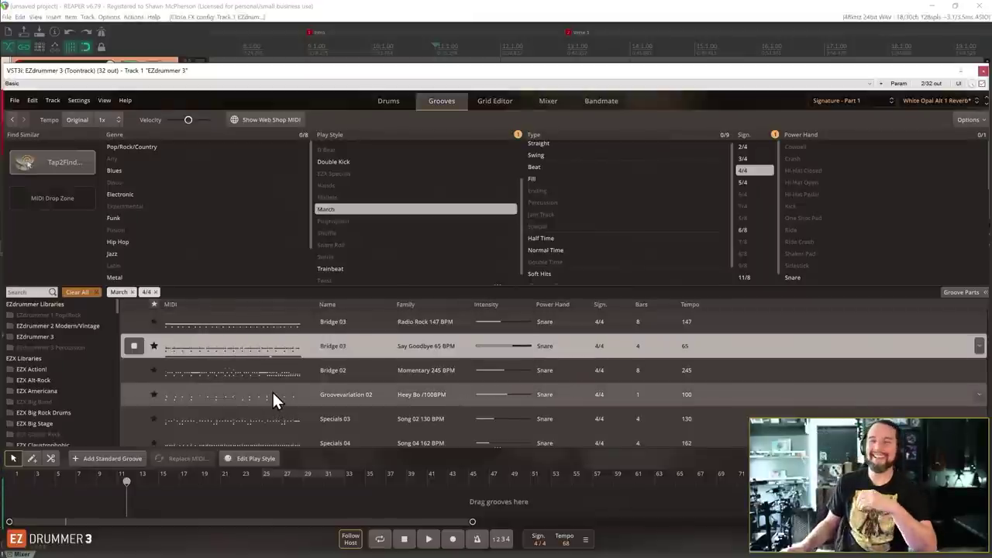
# Preview the march grooves Bridge 02 from Momentary 245 BPM, Groovevariation 02, Specials 03 and Specials 04.
pyautogui.click(220, 370)
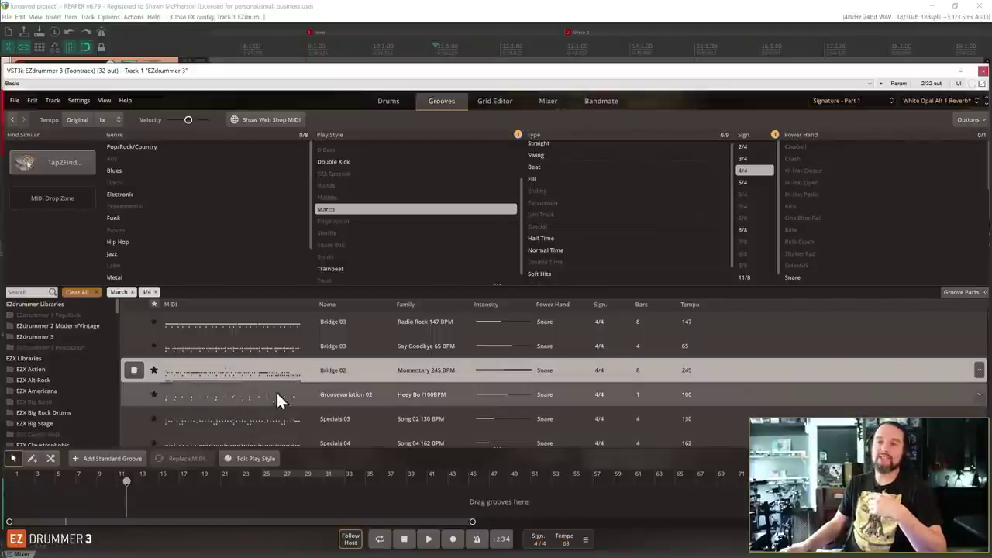
pyautogui.click(232, 409)
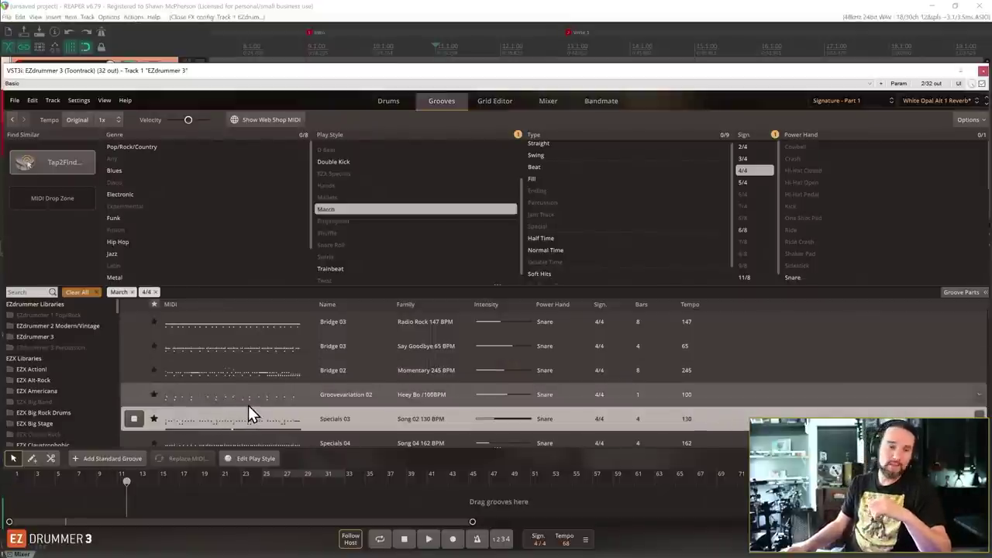
pyautogui.scroll(-1, 233, 380)
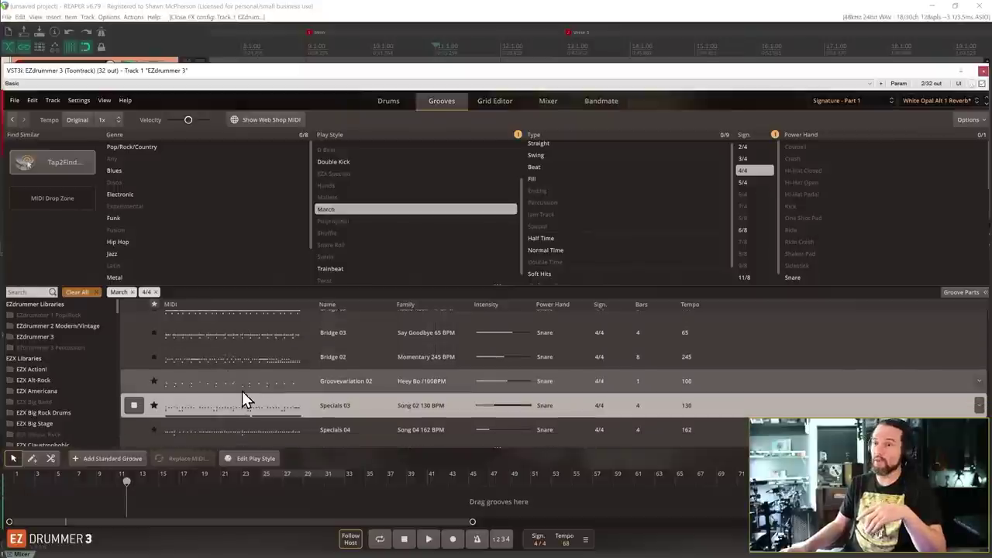
pyautogui.click(235, 388)
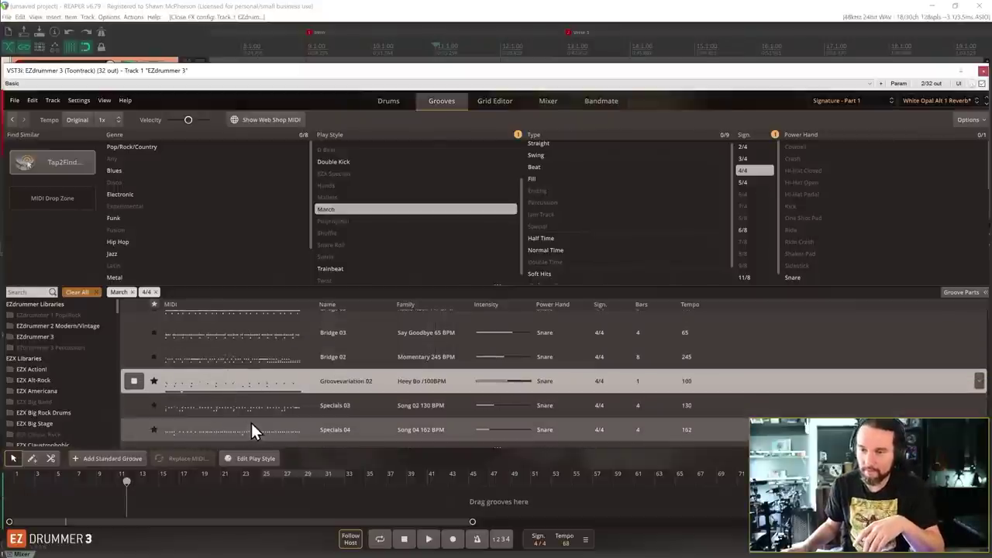
pyautogui.click(248, 411)
pyautogui.scroll(-1, 254, 422)
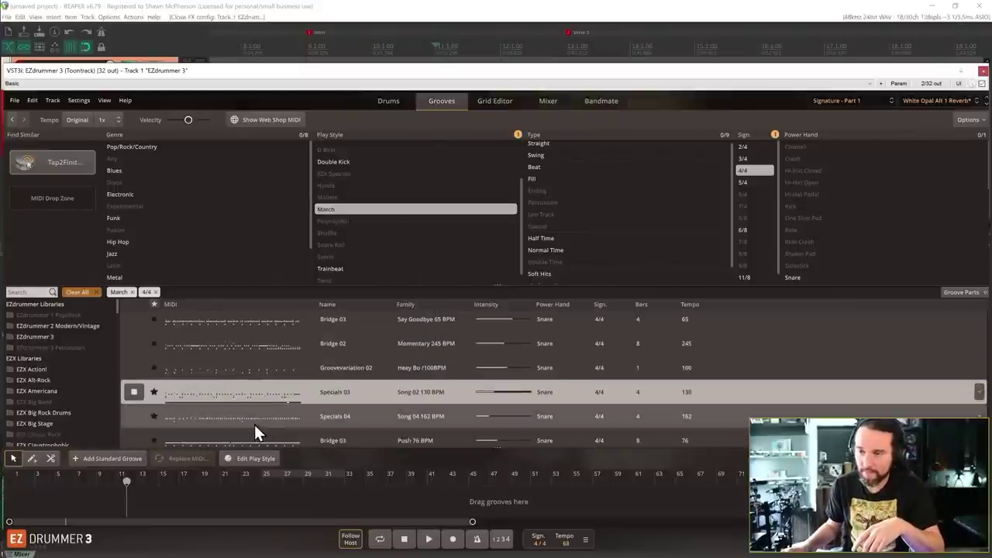
pyautogui.click(245, 418)
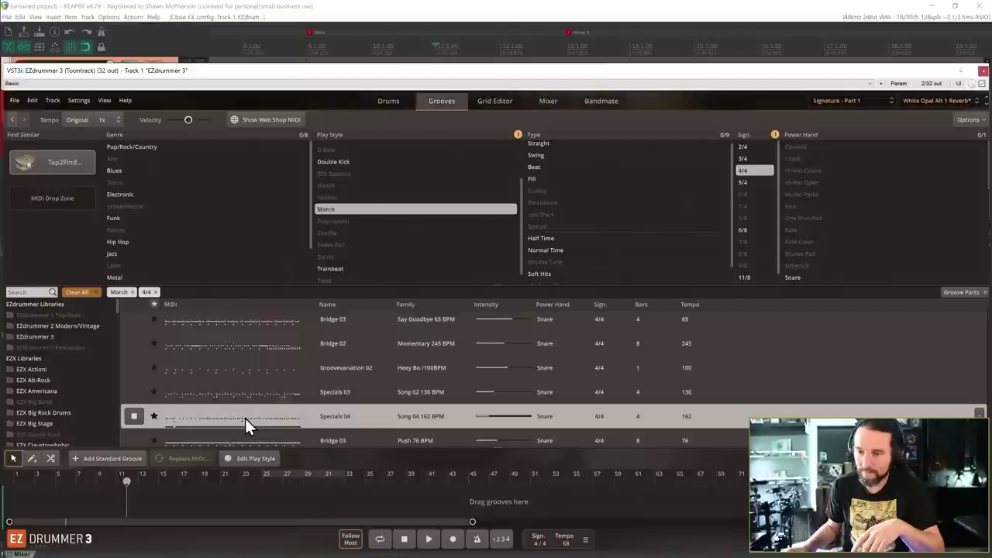
# Preview the march grooves Bridge 03 from Push 76 BPM, You Heard Em 84 BPM 01 and Grooves 14 from 128 BPM.
pyautogui.scroll(-3, 244, 415)
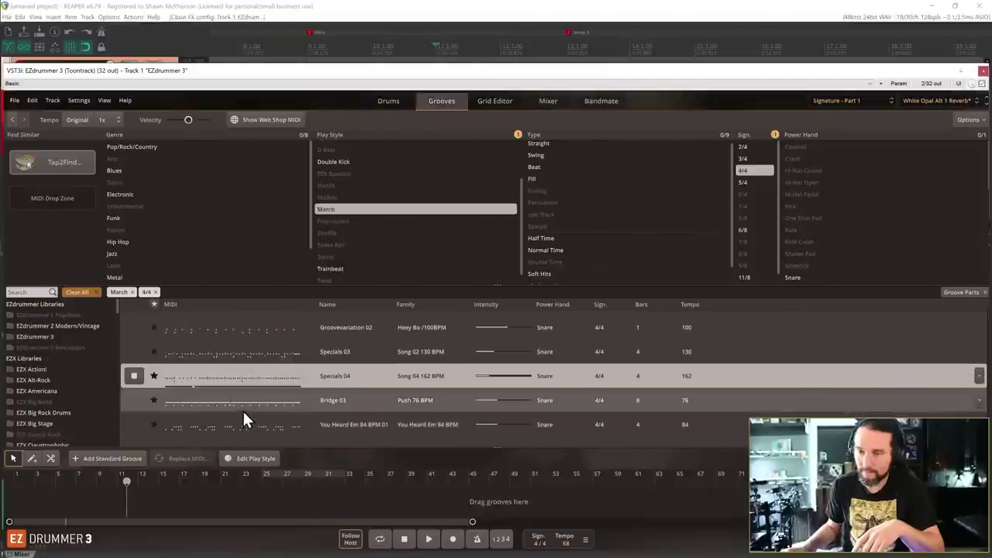
pyautogui.click(242, 405)
pyautogui.scroll(-1, 249, 409)
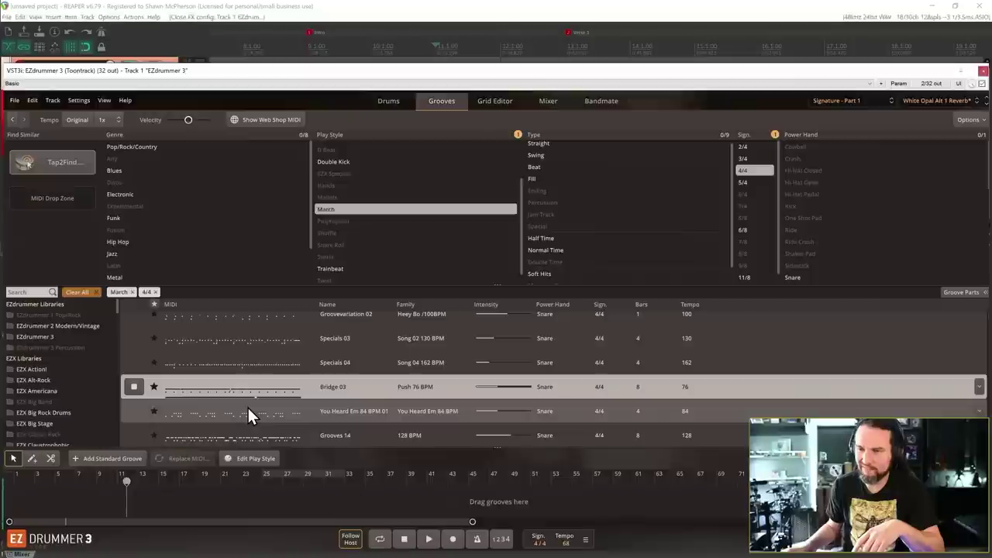
pyautogui.scroll(-2, 247, 405)
pyautogui.click(245, 391)
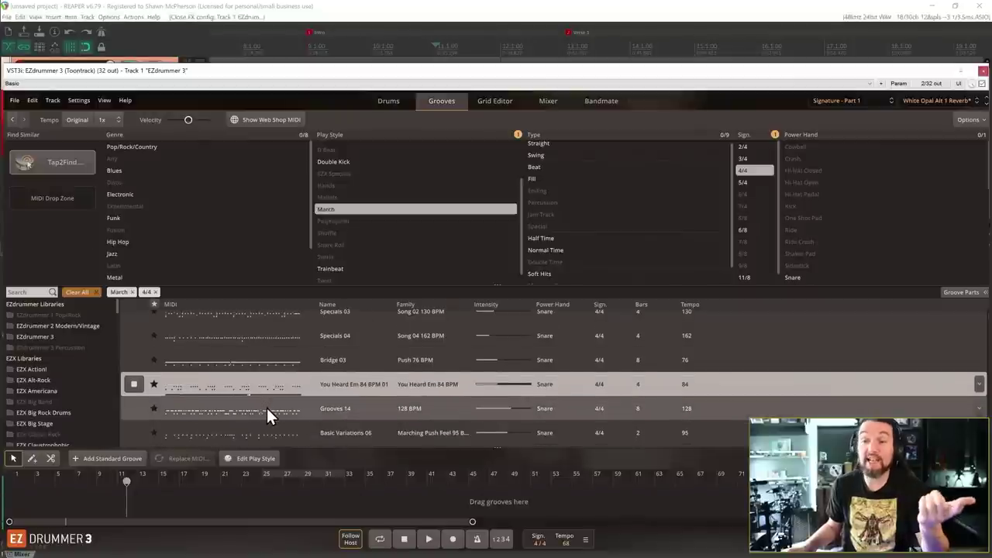
pyautogui.click(266, 411)
pyautogui.scroll(-1, 268, 407)
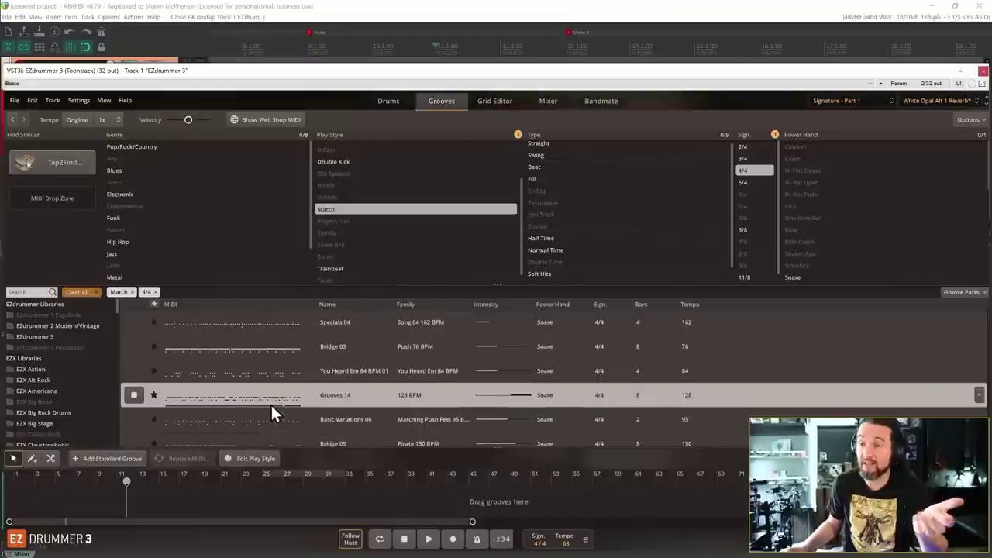
# Preview the march grooves Basic Variations 06, Bridge 05 from Pirate 150 BPM, Intro 03 from Enigma 113 BPM and Bridge 02 from Missiles 193 BPM.
pyautogui.click(243, 418)
pyautogui.scroll(-1, 256, 408)
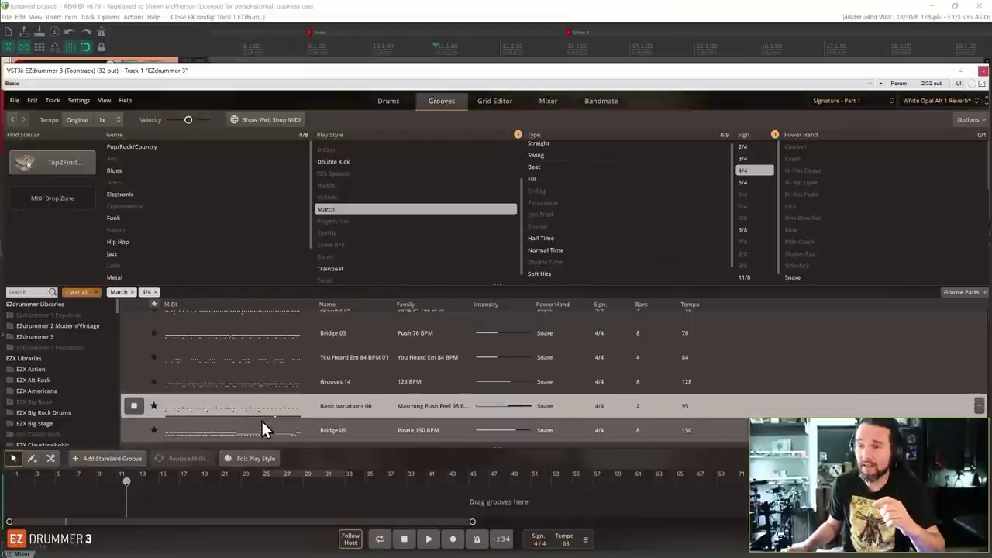
pyautogui.scroll(-4, 261, 422)
pyautogui.click(267, 381)
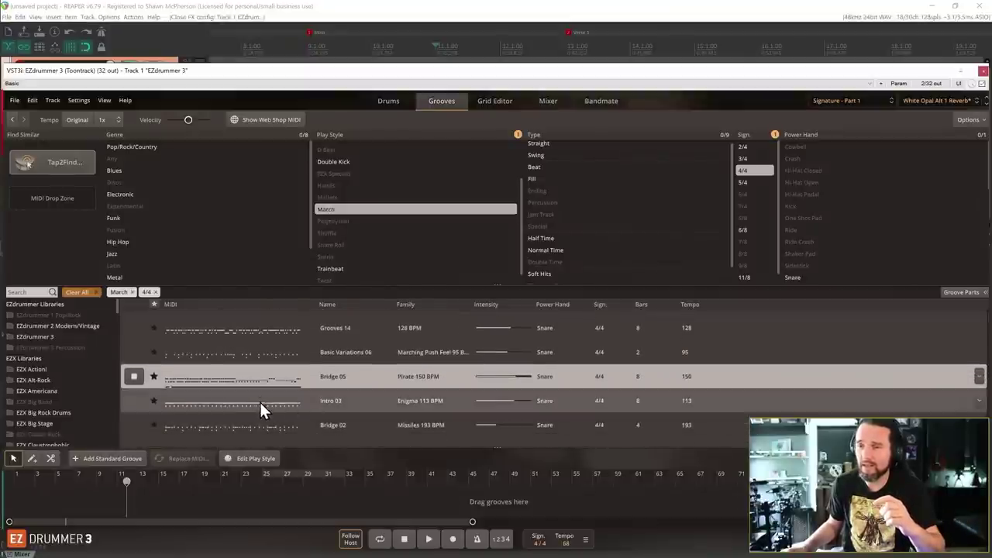
pyautogui.click(269, 402)
pyautogui.scroll(-1, 274, 402)
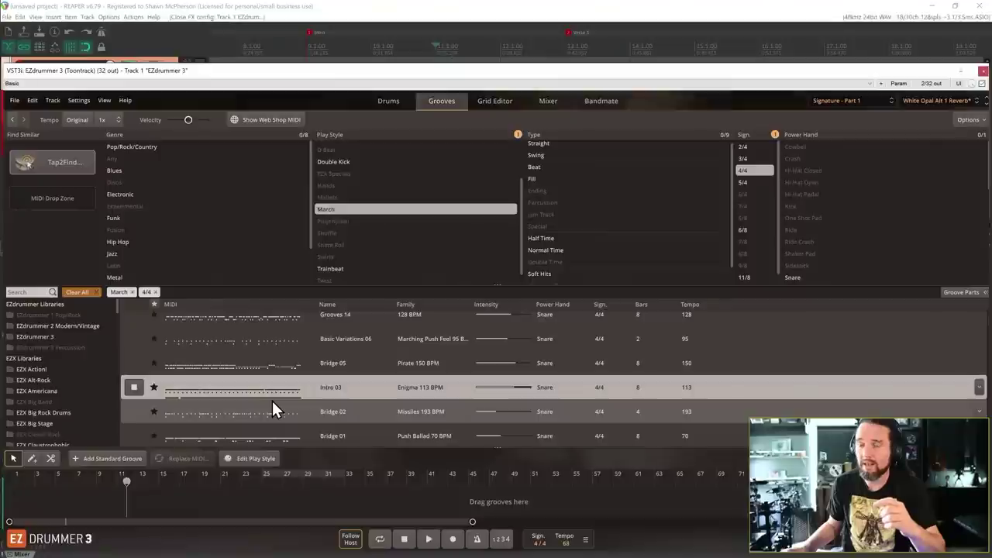
pyautogui.click(270, 403)
pyautogui.scroll(-2, 273, 401)
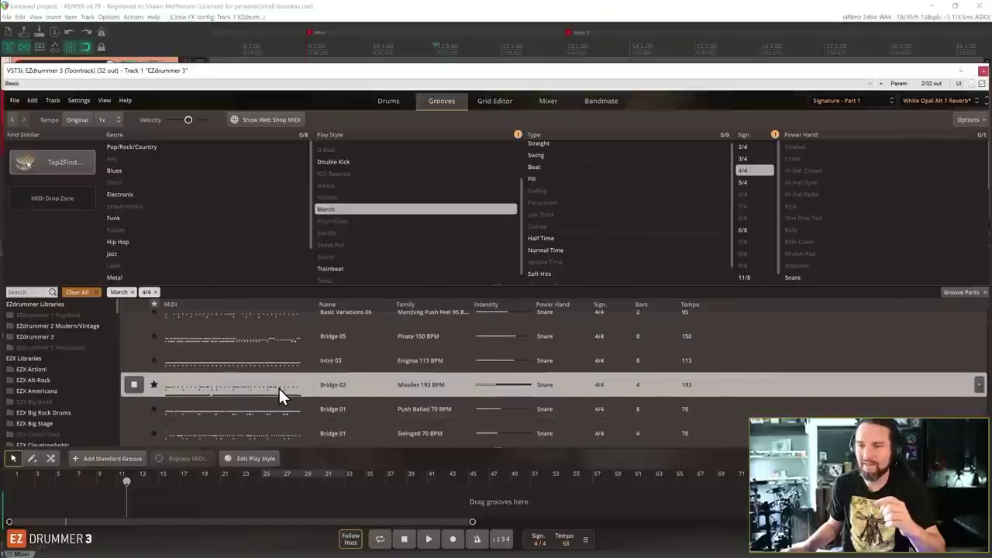
# Preview Bridge 01 from the Push Ballad 70 BPM family and Bridge 01 and 02 from the Swinged 70 BPM family.
pyautogui.click(252, 411)
pyautogui.scroll(-1, 279, 399)
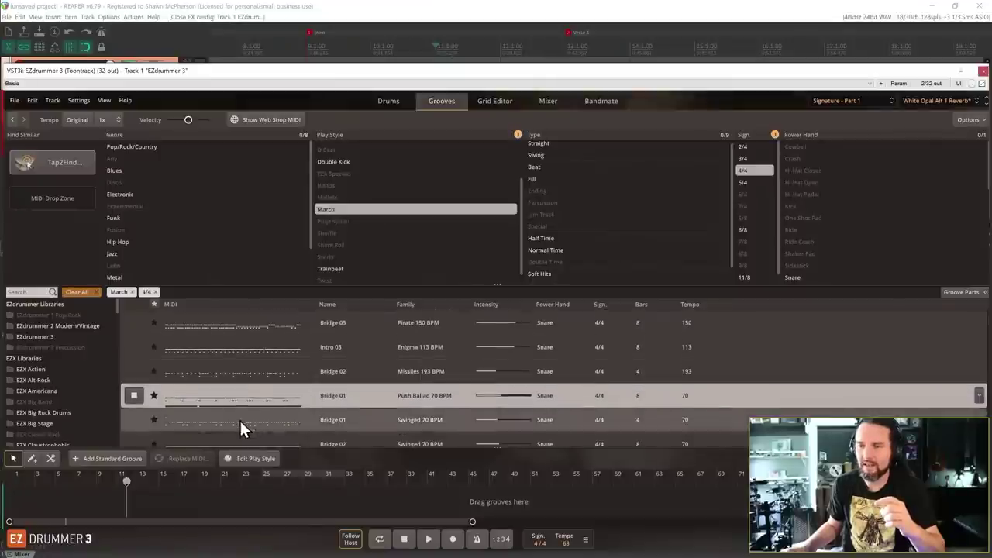
pyautogui.click(244, 417)
pyautogui.scroll(-2, 326, 370)
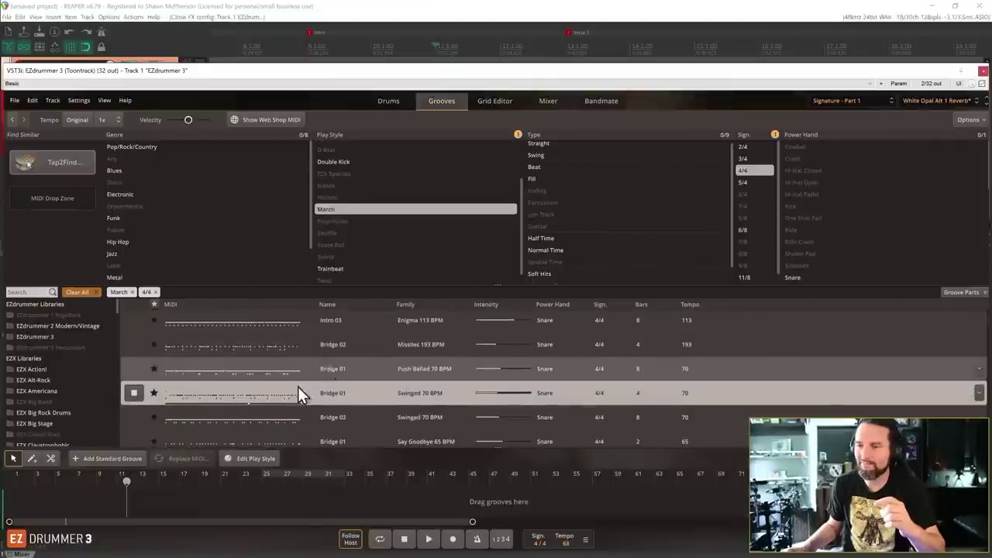
pyautogui.press('Down')
pyautogui.scroll(-1, 307, 359)
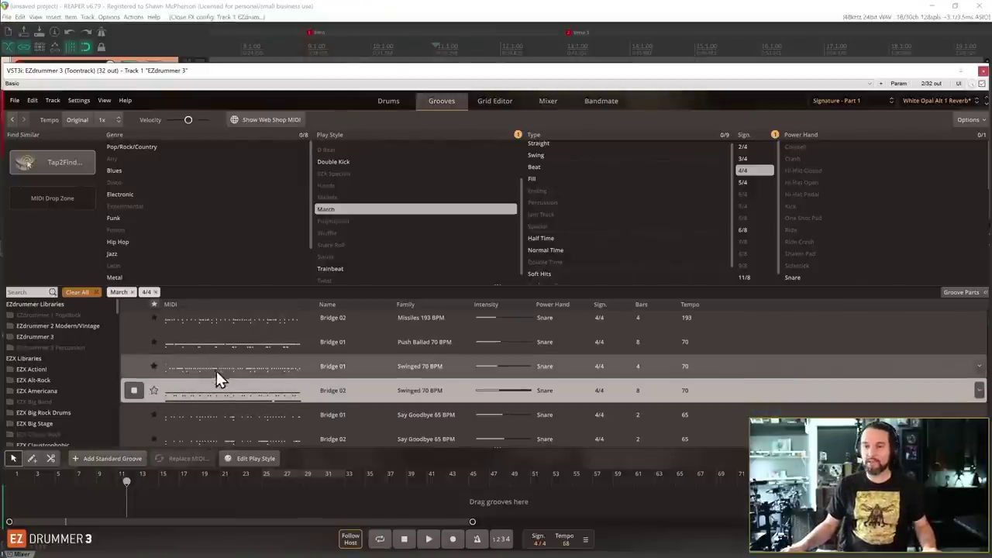
# Preview the Bridge march grooves from the Say Goodbye 65 BPM, Dinosaur 72 BPM, Going Home 72 BPM and This Memory 63 BPM families.
pyautogui.click(289, 418)
pyautogui.click(228, 431)
pyautogui.click(265, 413)
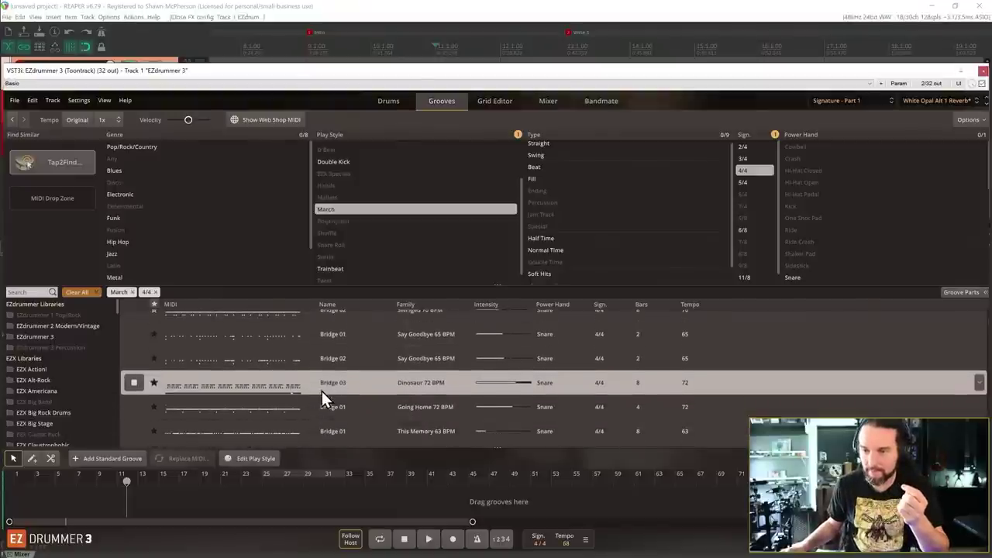
pyautogui.click(306, 403)
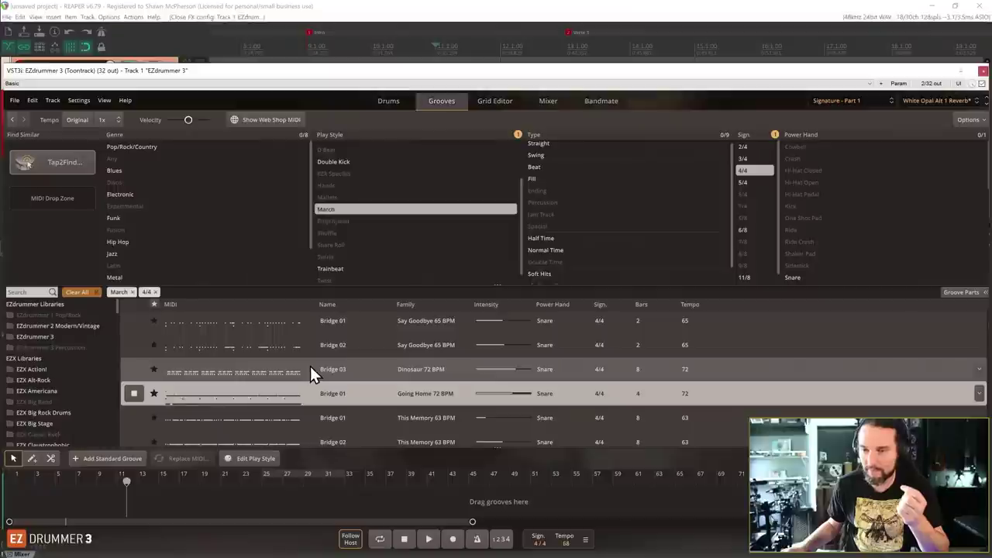
pyautogui.click(264, 412)
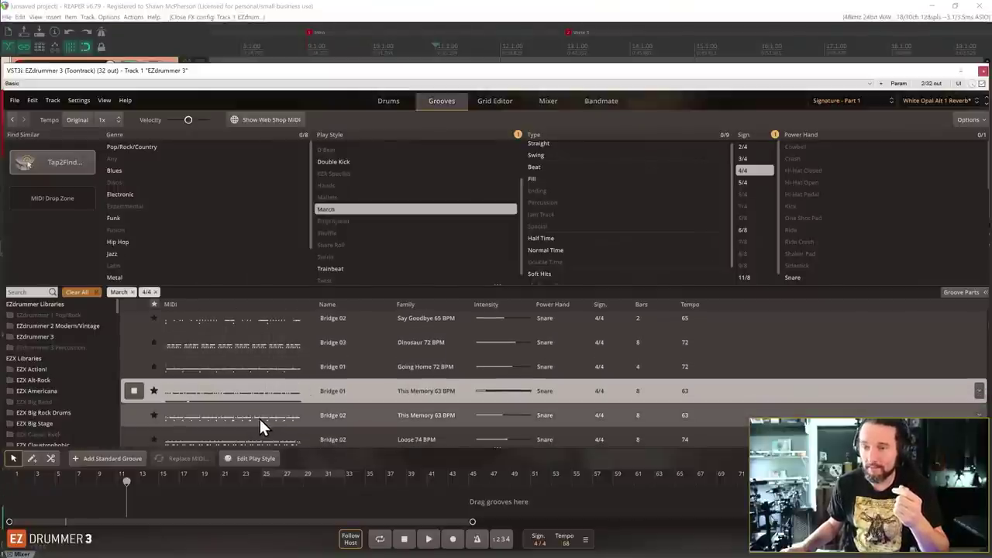
pyautogui.click(229, 414)
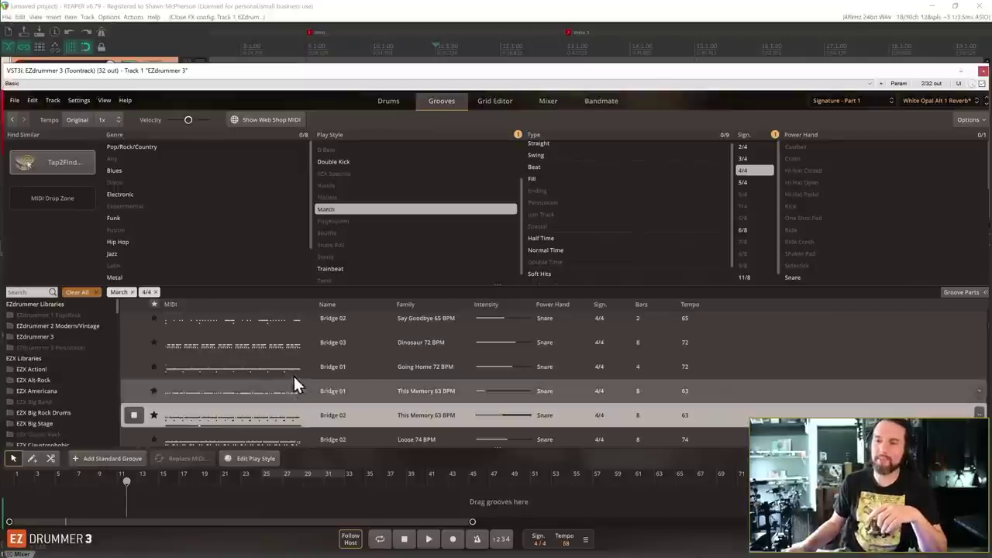
# Preview Bridge 02 and Bridge 04 from the Loose 74 BPM family and Intro 02 from Love Is Enough 75 BPM.
pyautogui.click(258, 411)
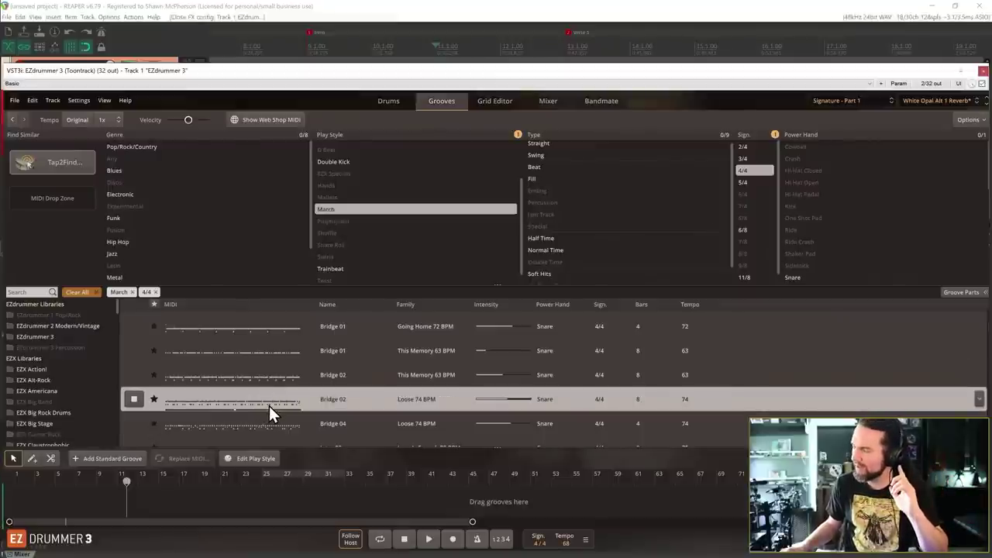
pyautogui.click(279, 422)
pyautogui.click(260, 417)
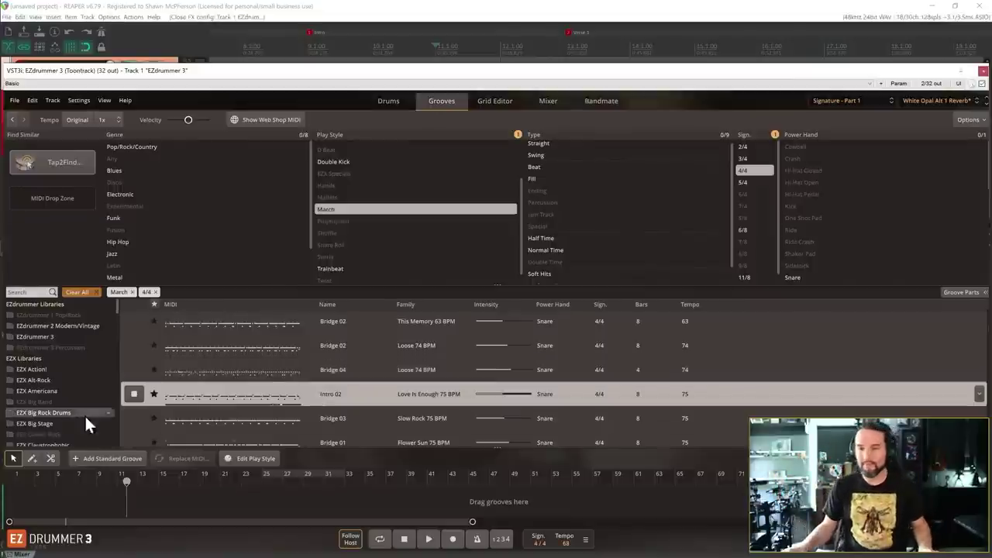
# Switch to Firefox, search the Shootie School YouTube channel for "audition" and copy the link of the EZdrummer 3 DAW Audition Trick video.
pyautogui.hotkey('alt', 'Tab')
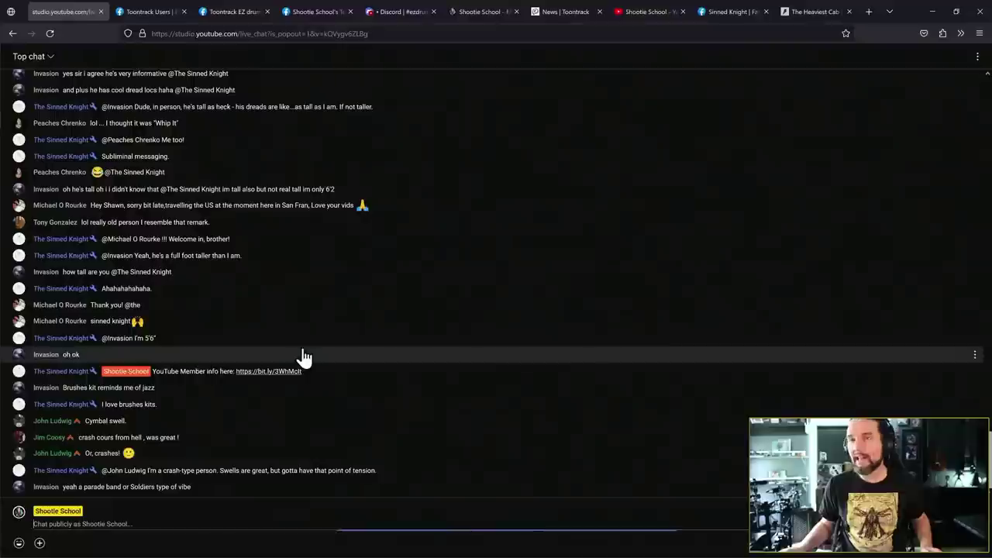
pyautogui.click(646, 11)
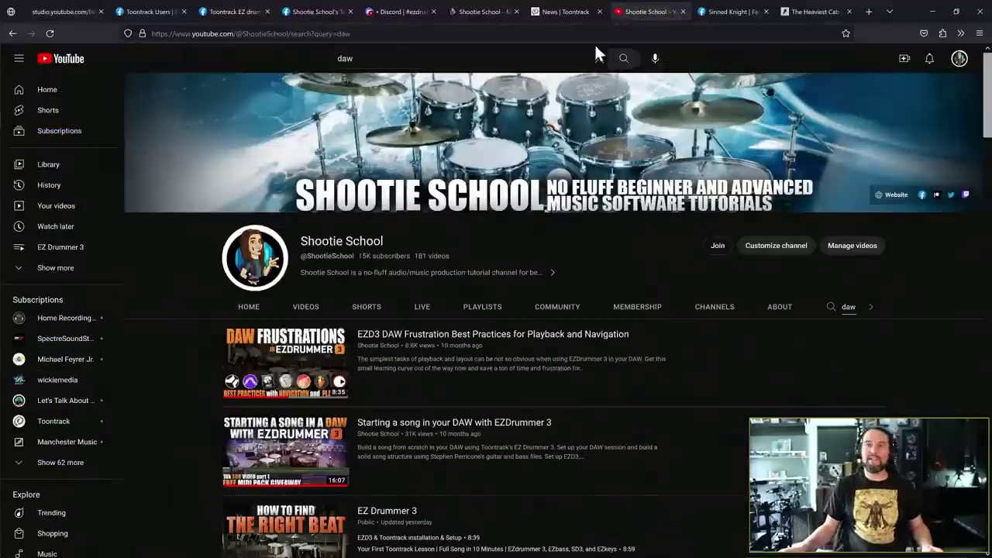
pyautogui.doubleClick(856, 305)
pyautogui.write('audition')
pyautogui.press('Return')
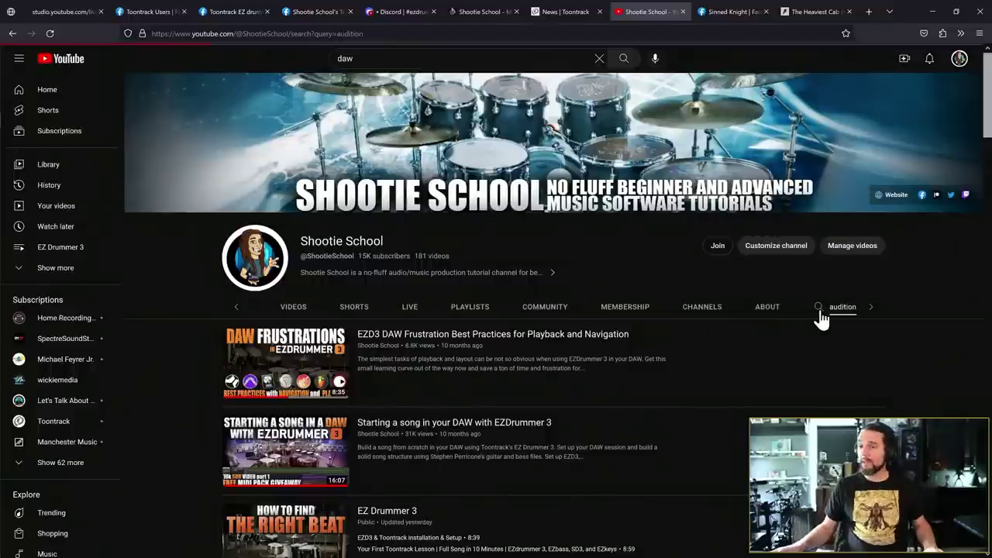
pyautogui.rightClick(421, 332)
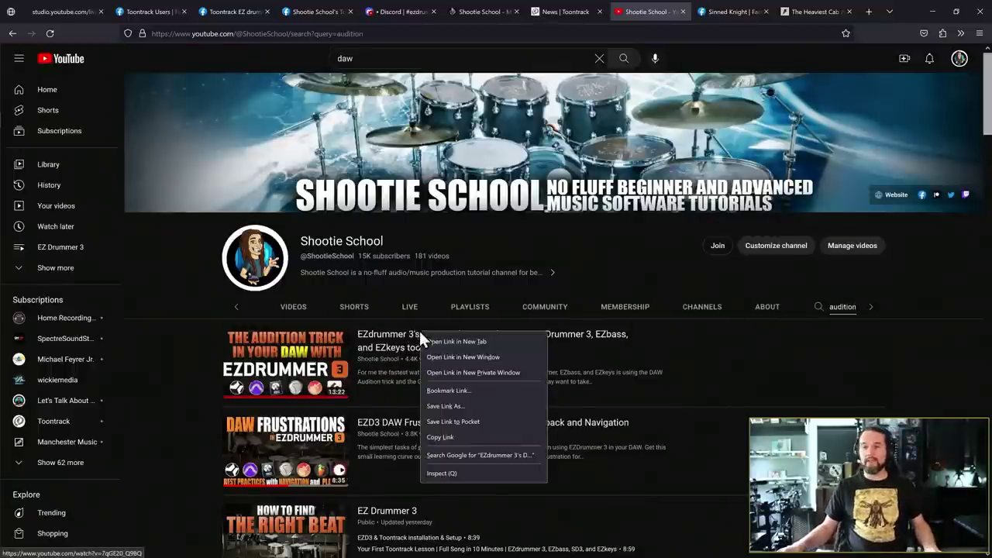
pyautogui.click(485, 438)
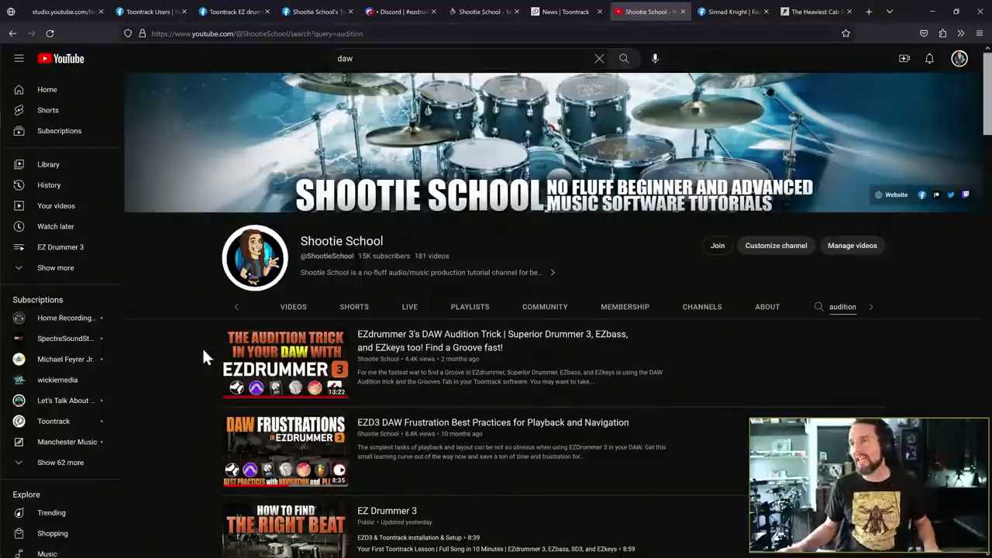
pyautogui.press('alt')
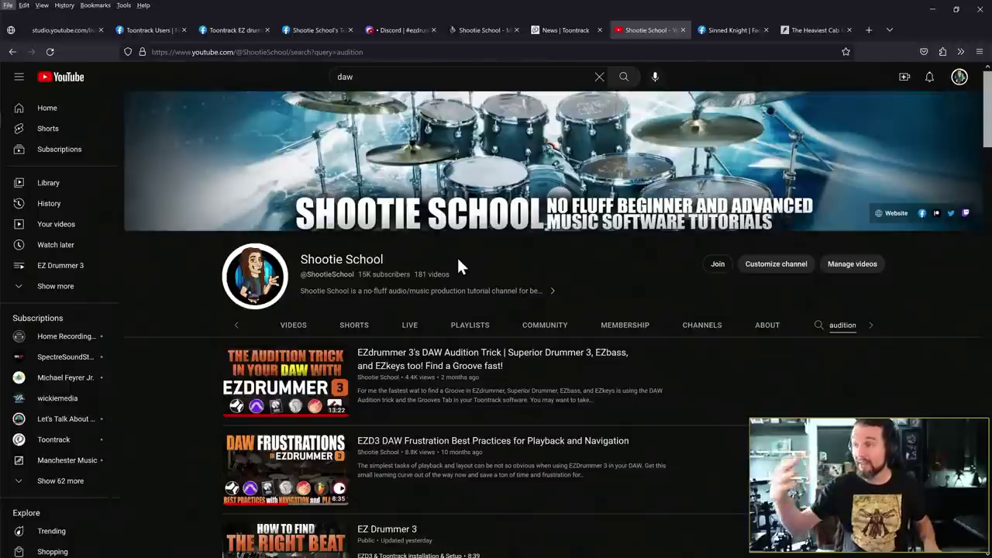
pyautogui.hotkey('alt', 'Tab')
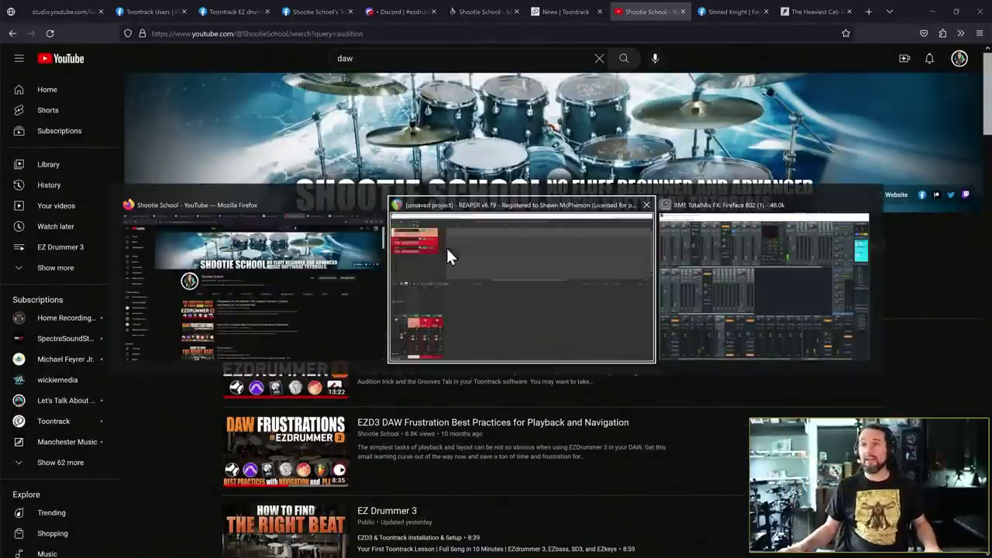
pyautogui.press('Escape')
pyautogui.click(60, 11)
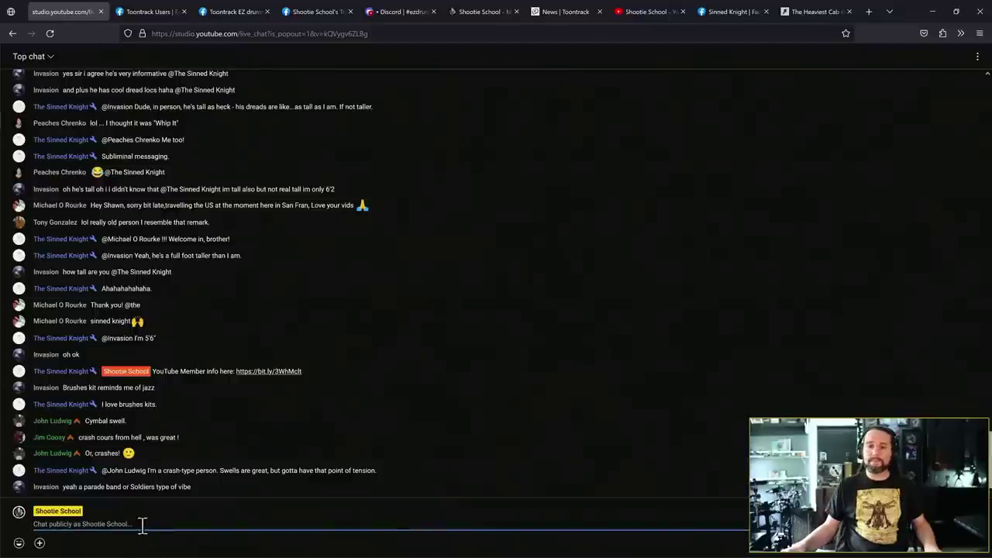
pyautogui.write('Auditon Trick')
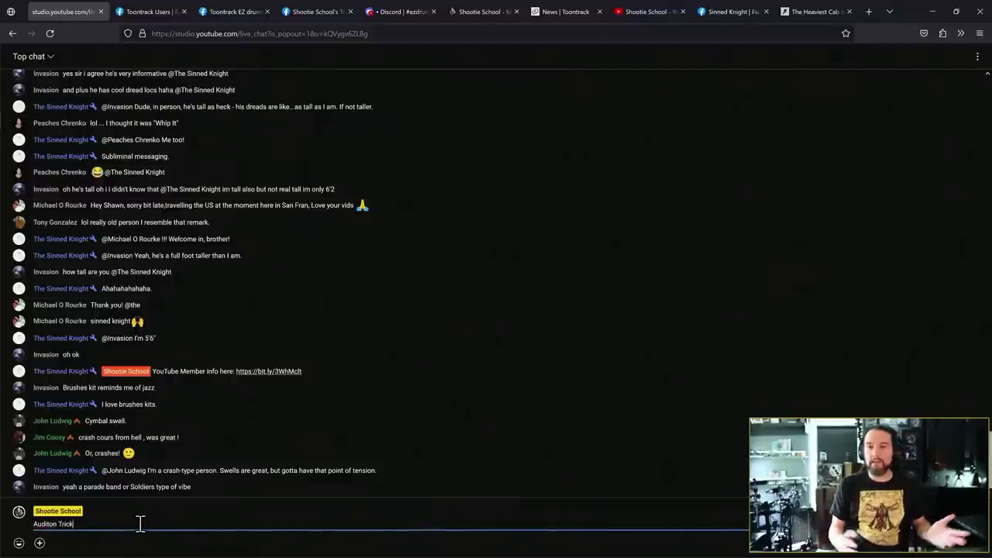
pyautogui.rightClick(52, 525)
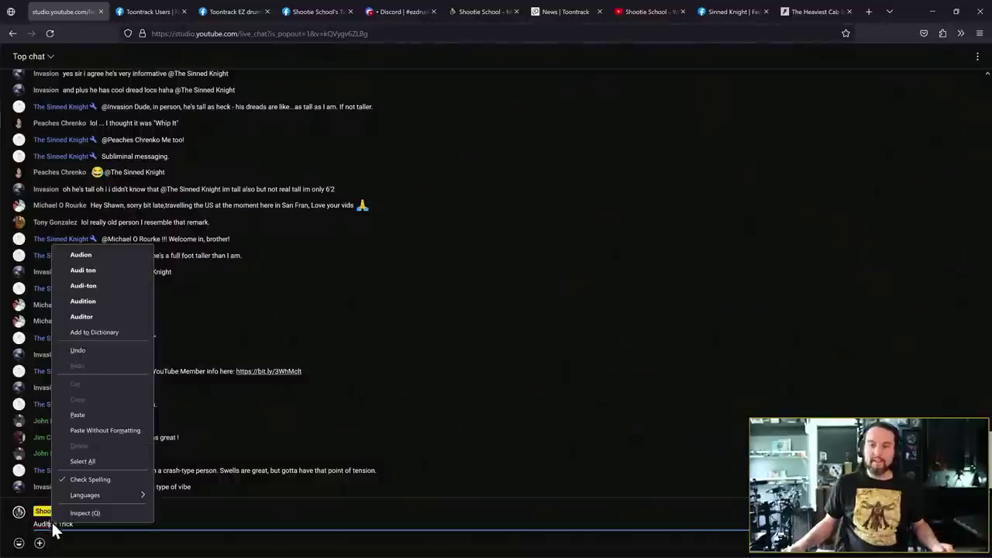
pyautogui.click(117, 301)
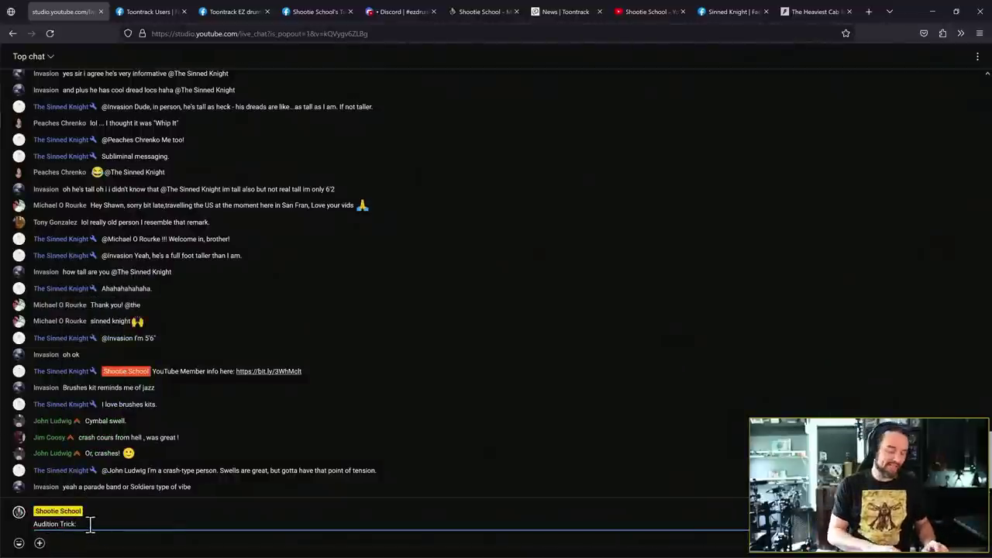
pyautogui.write('https://www.youtube.com/watch?v=7qGE20_Q9BQ')
pyautogui.press('Return')
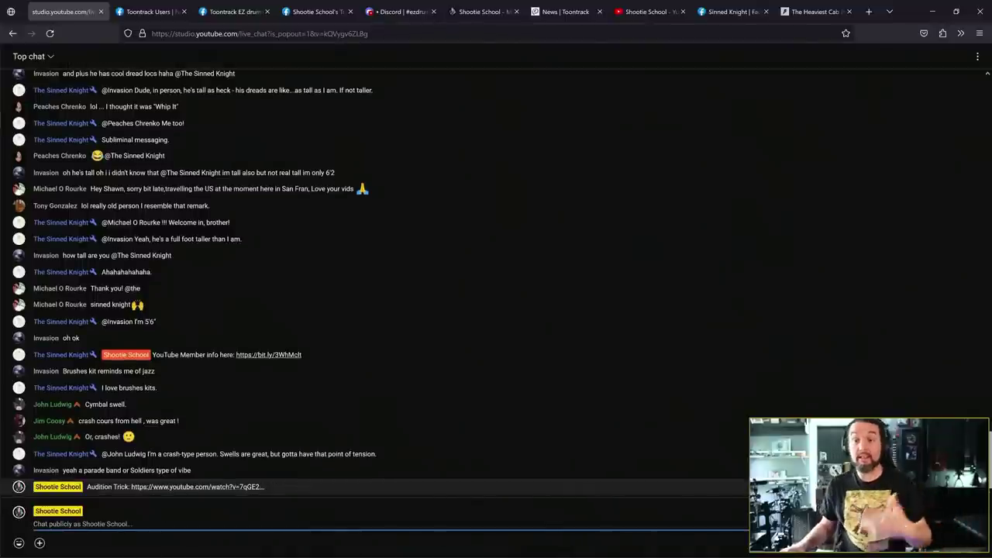
# Switch back to REAPER, set a time selection from bar 11 to bar 13, and close and reopen the EZdrummer 3 window.
pyautogui.hotkey('alt', 'Tab')
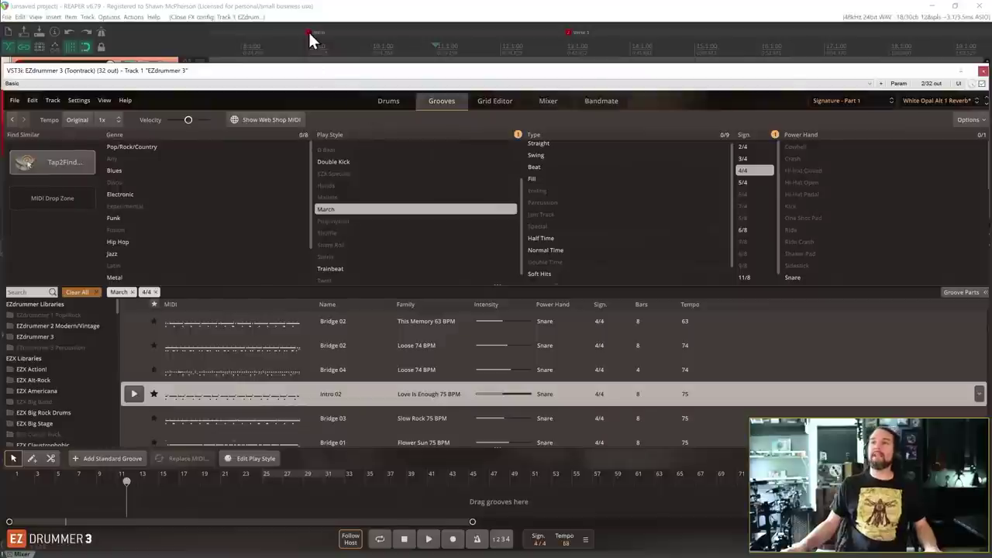
pyautogui.click(435, 50)
pyautogui.moveTo(435, 50); pyautogui.dragTo(436, 51)
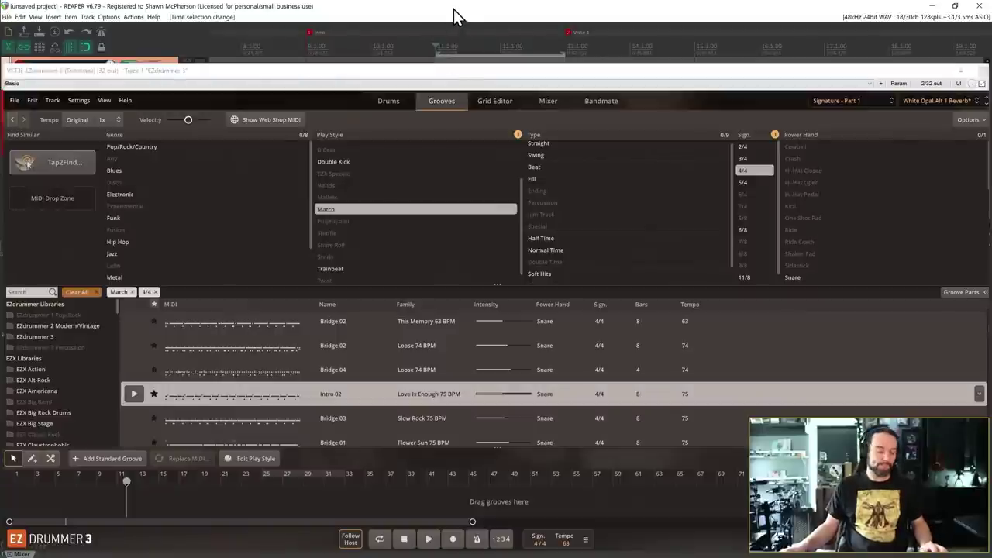
pyautogui.click(982, 77)
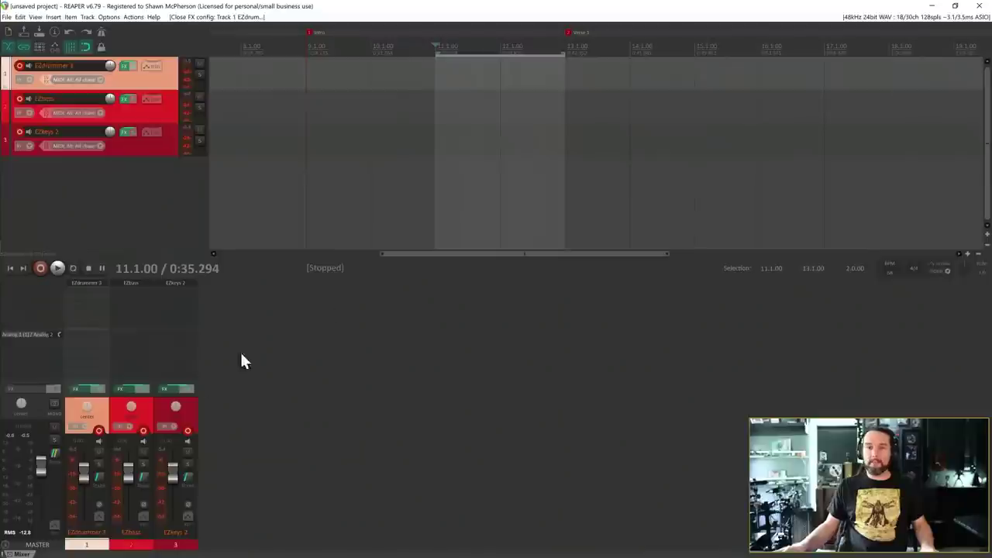
pyautogui.click(75, 284)
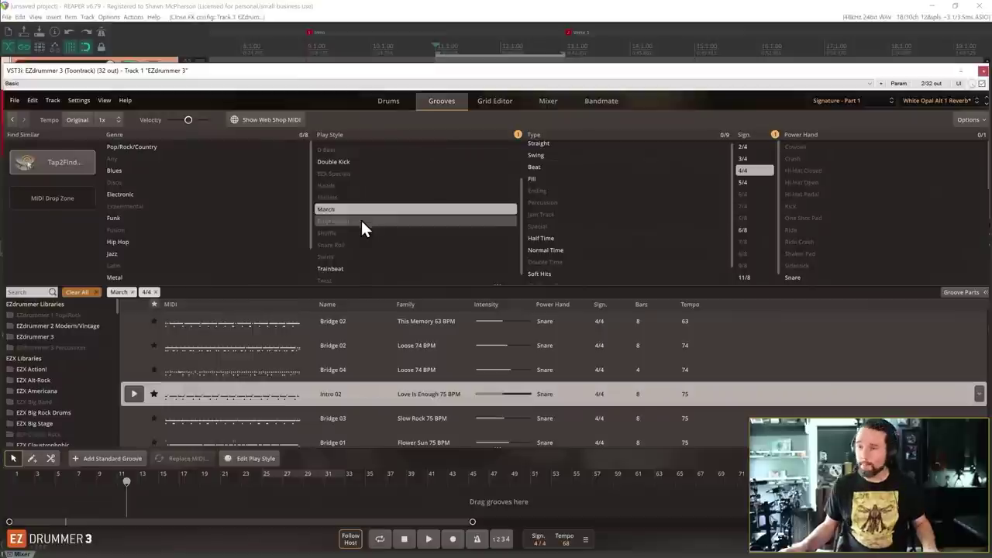
# Preview Intro 02 from Love Is Enough 75 BPM, Bridge 02 from Swinged 70 BPM and Bridge 01 from Going Home 72 BPM.
pyautogui.click(141, 396)
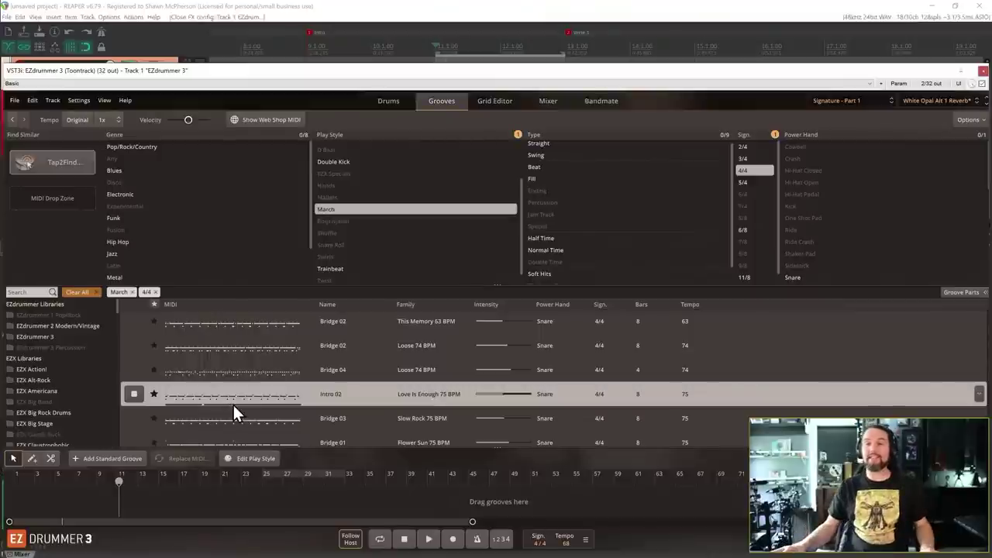
pyautogui.scroll(5, 234, 401)
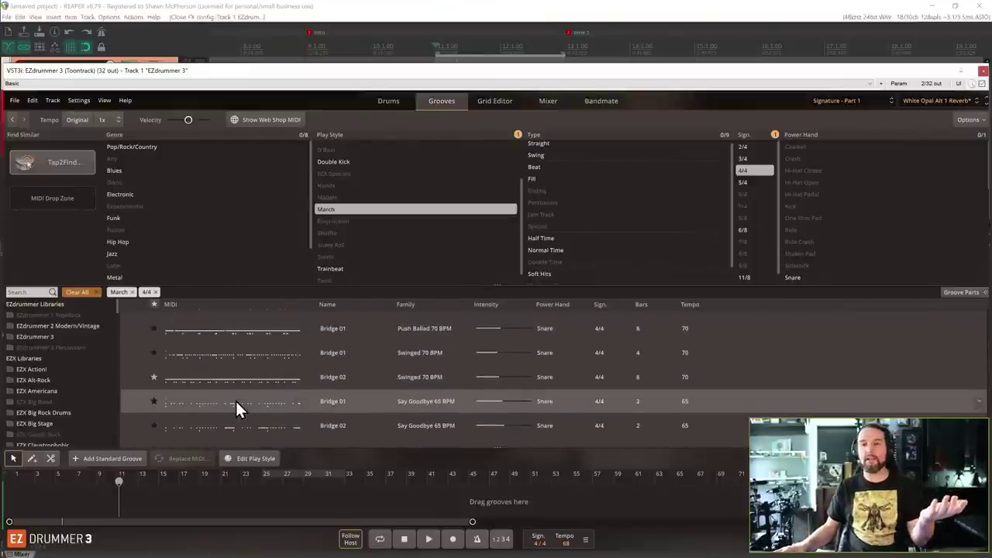
pyautogui.click(197, 382)
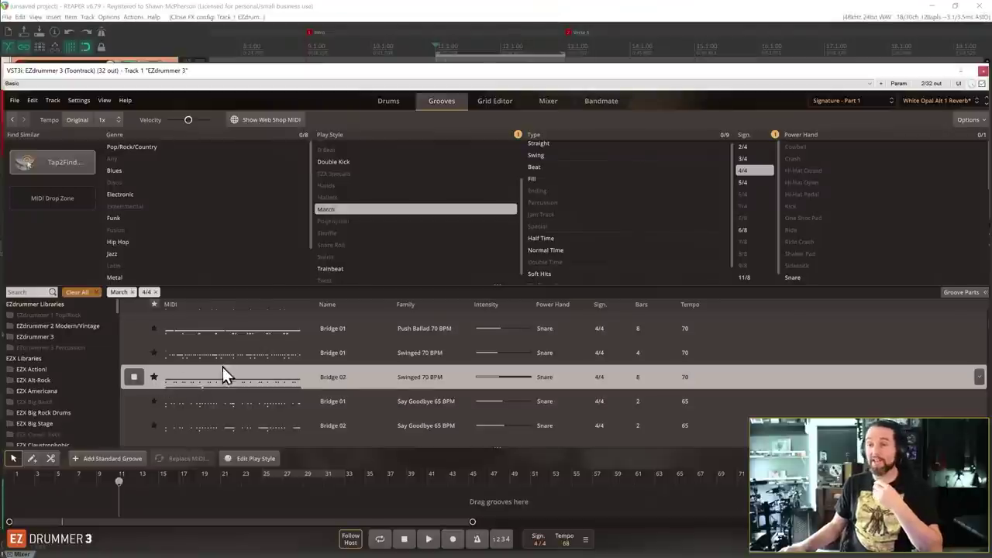
pyautogui.scroll(-3, 216, 370)
pyautogui.click(218, 393)
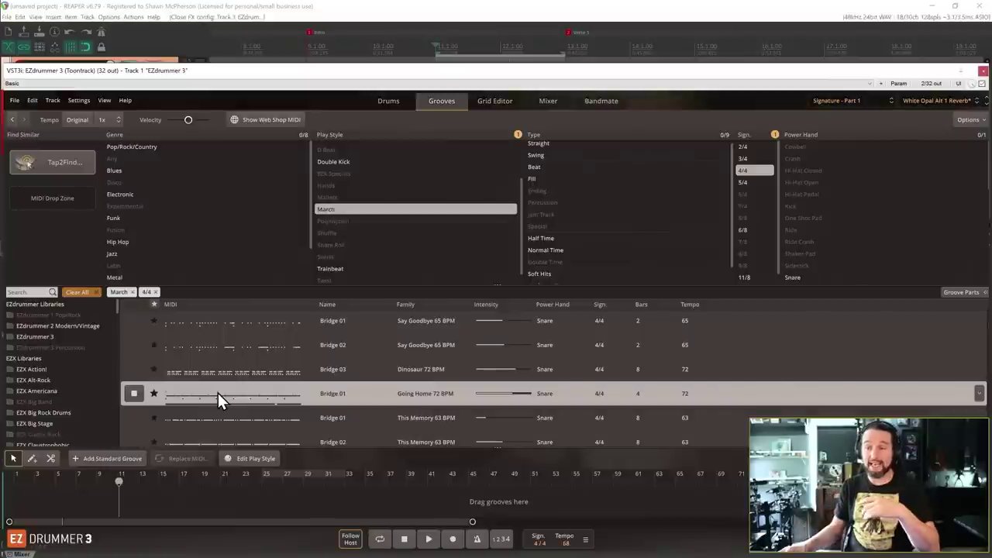
# Preview the Bridge 01 and Bridge 02 march grooves from the This Memory 63 BPM family.
pyautogui.scroll(-1, 225, 392)
pyautogui.click(227, 402)
pyautogui.scroll(-1, 271, 392)
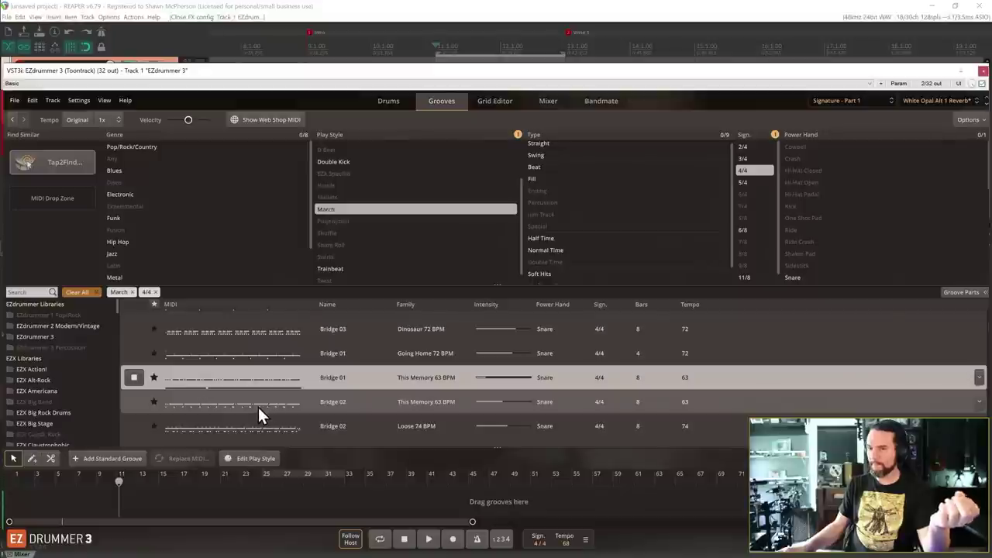
pyautogui.click(260, 407)
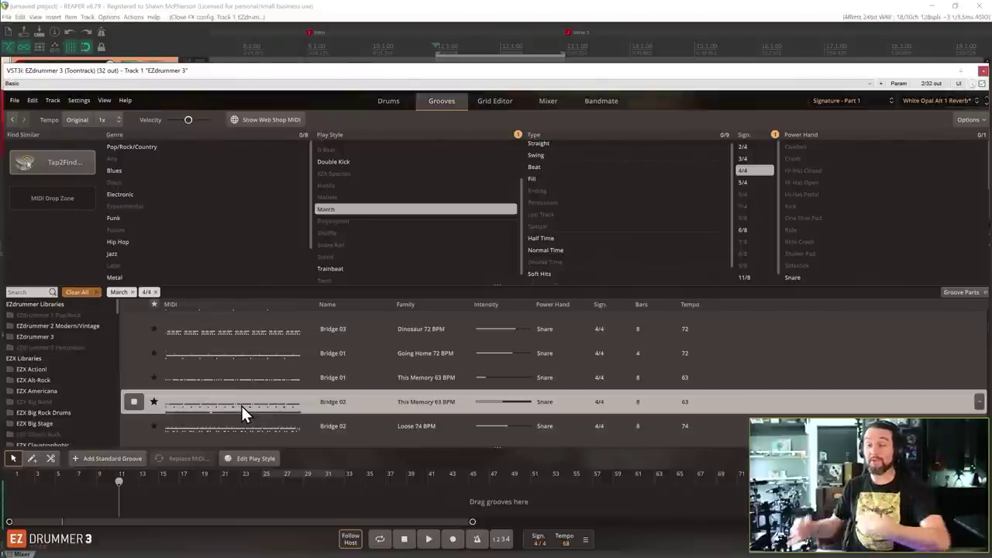
# Preview Bridge 02 and Bridge 04 from Loose 74 BPM, compare them with Intro 02 from Love Is Enough 75 BPM, and stop playback.
pyautogui.scroll(-1, 242, 406)
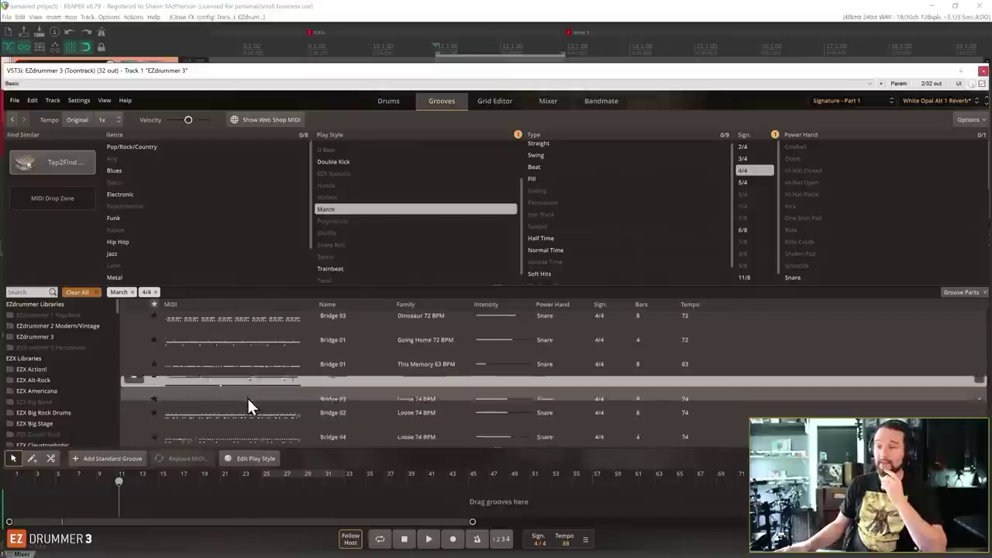
pyautogui.click(187, 397)
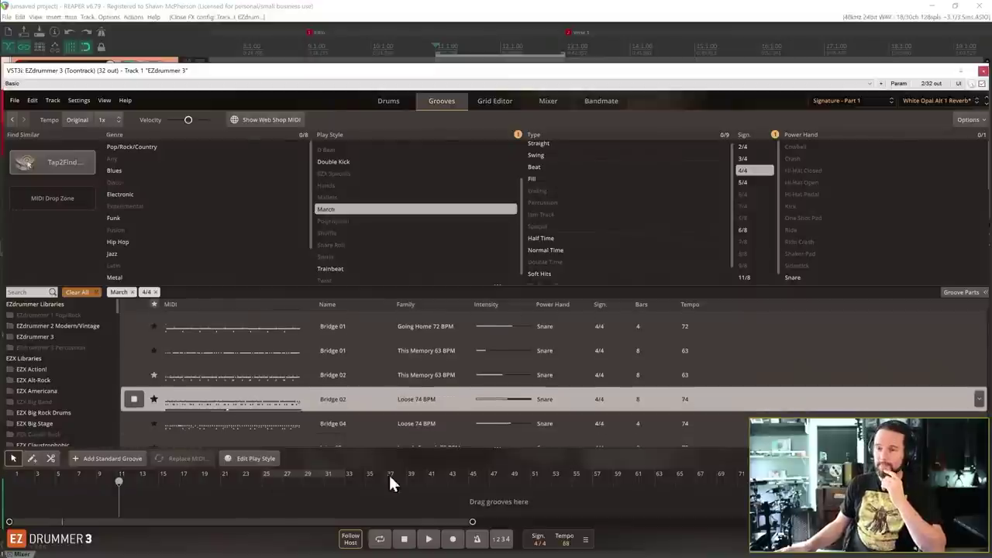
pyautogui.click(281, 418)
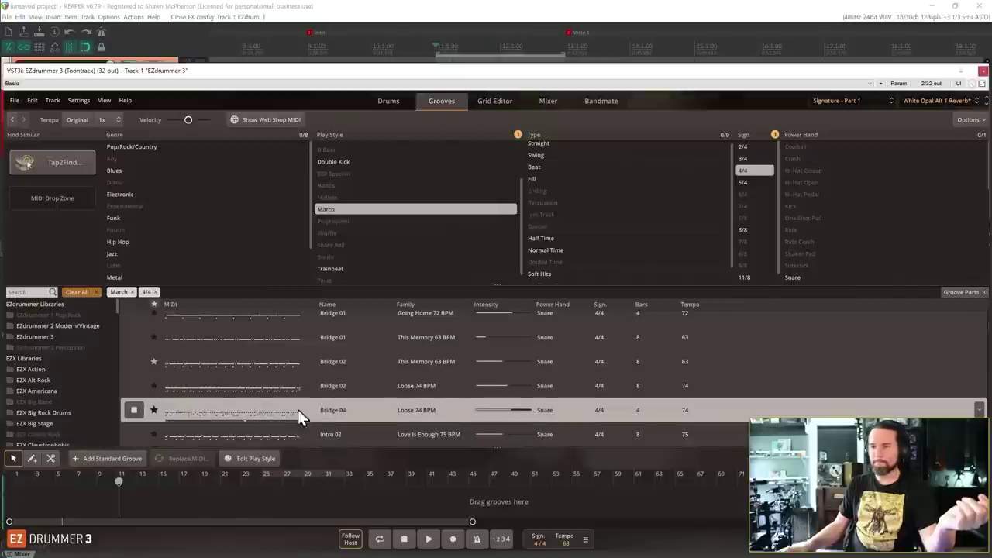
pyautogui.scroll(-1, 295, 408)
pyautogui.click(335, 408)
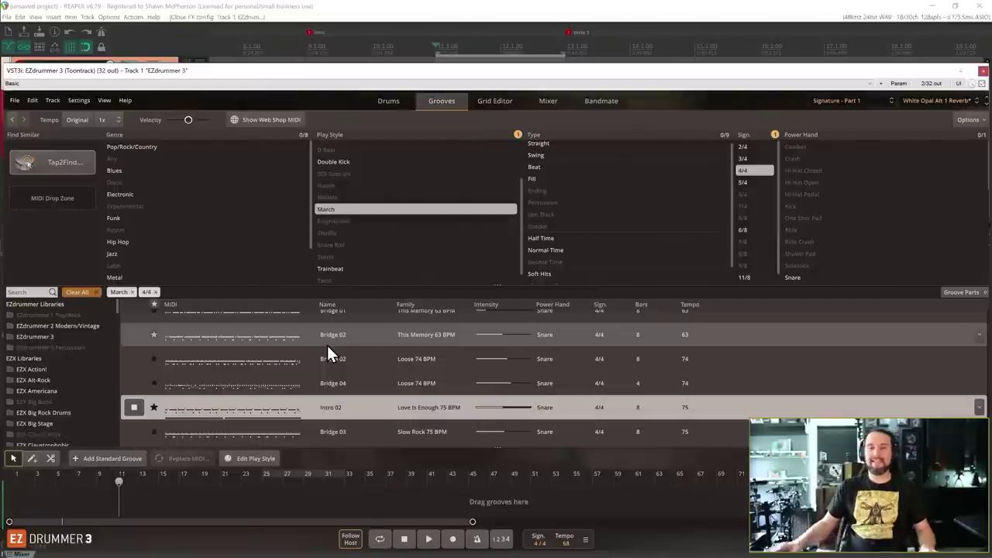
pyautogui.click(233, 410)
# Place the Intro 02 groove from Love Is Enough 75 BPM at bar 11 of the song track and open it in the Grid Editor.
pyautogui.moveTo(219, 407); pyautogui.dragTo(112, 489)
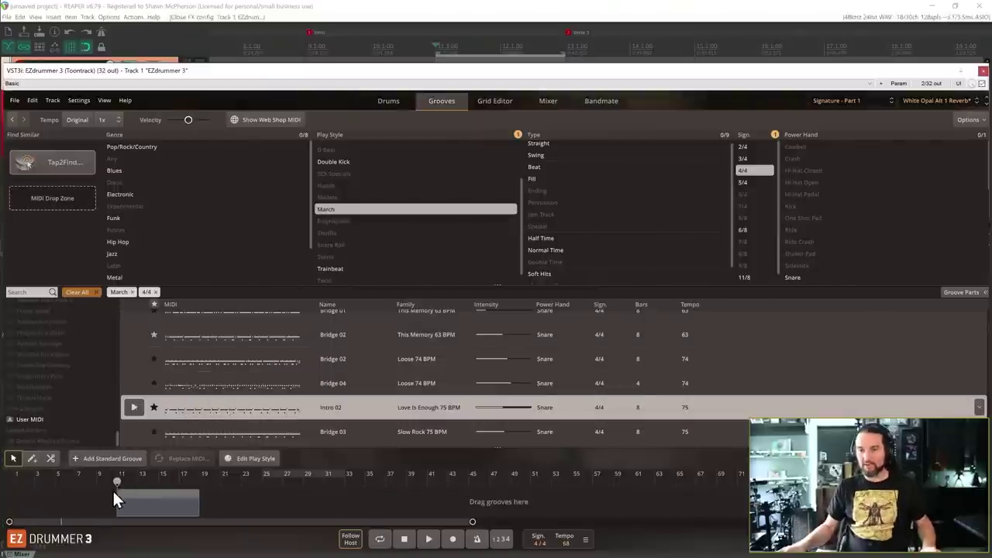
pyautogui.doubleClick(154, 504)
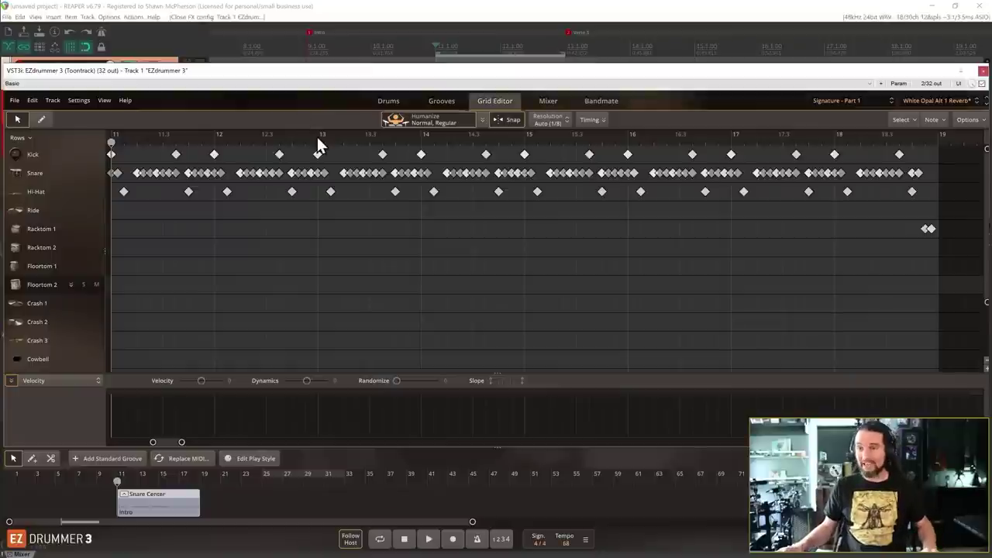
pyautogui.moveTo(327, 78); pyautogui.dragTo(329, 81)
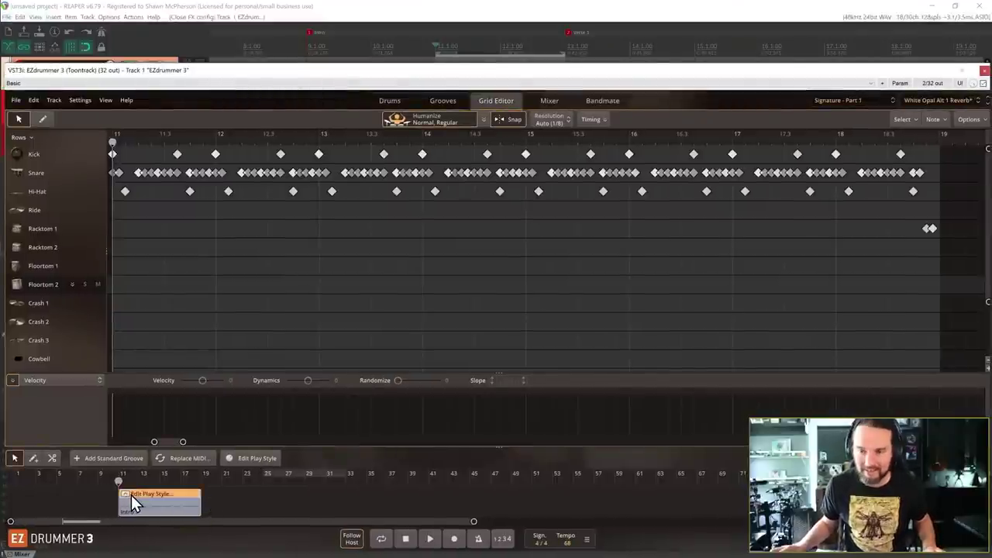
# Shorten the Intro block on the song track to four bars so it ends at bar 15.
pyautogui.scroll(1, 131, 492)
pyautogui.scroll(4, 131, 487)
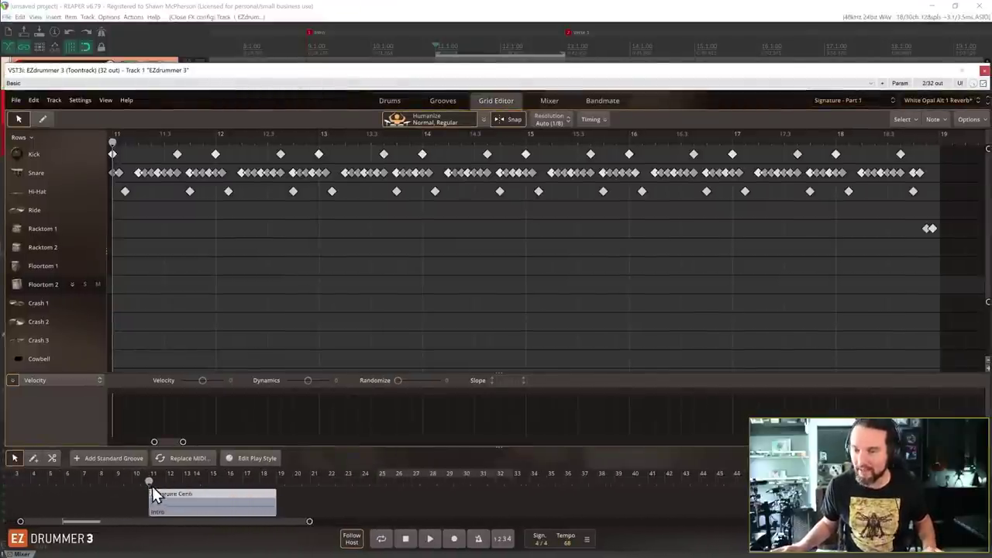
pyautogui.moveTo(317, 501); pyautogui.dragTo(252, 503)
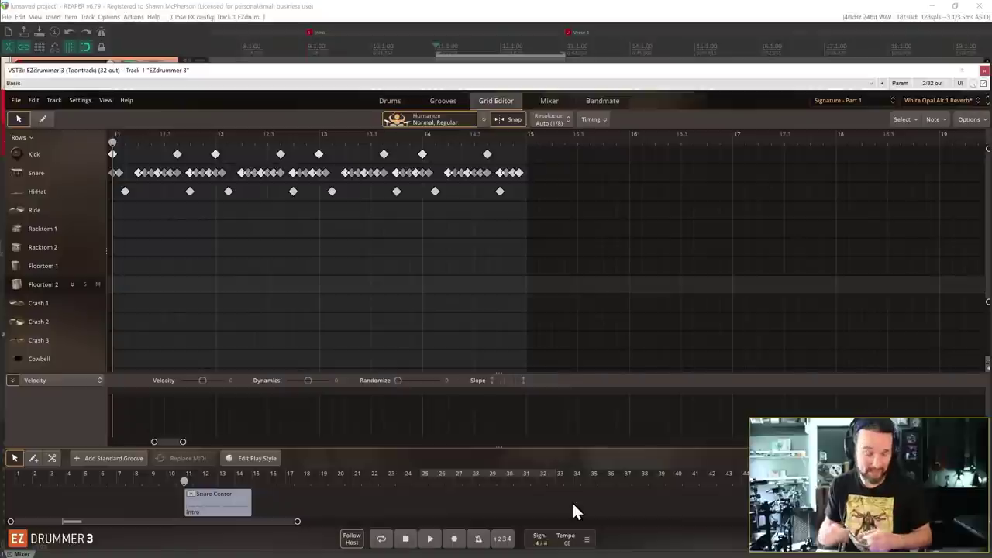
# Play the groove and reduce the velocity of all its hi-hat notes together.
pyautogui.press('space')
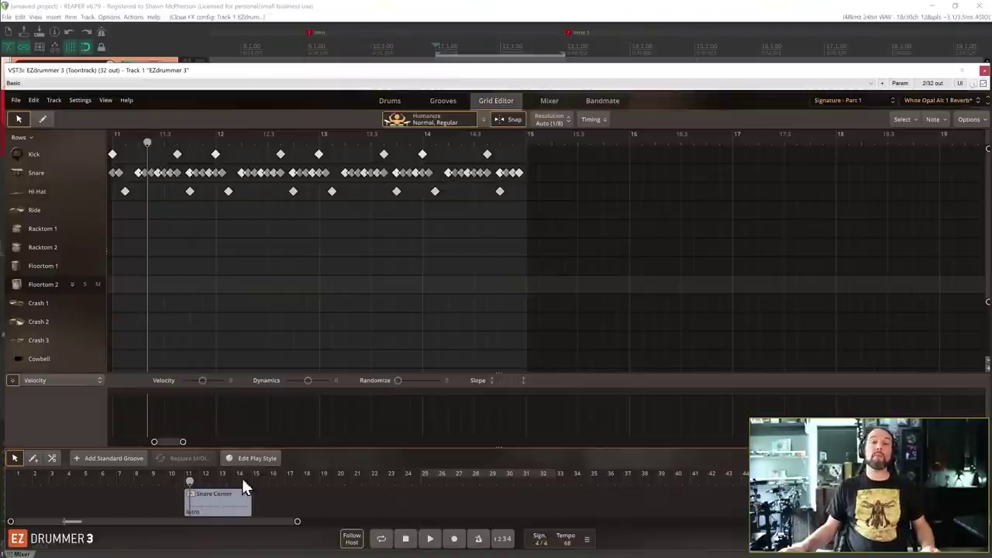
pyautogui.click(48, 191)
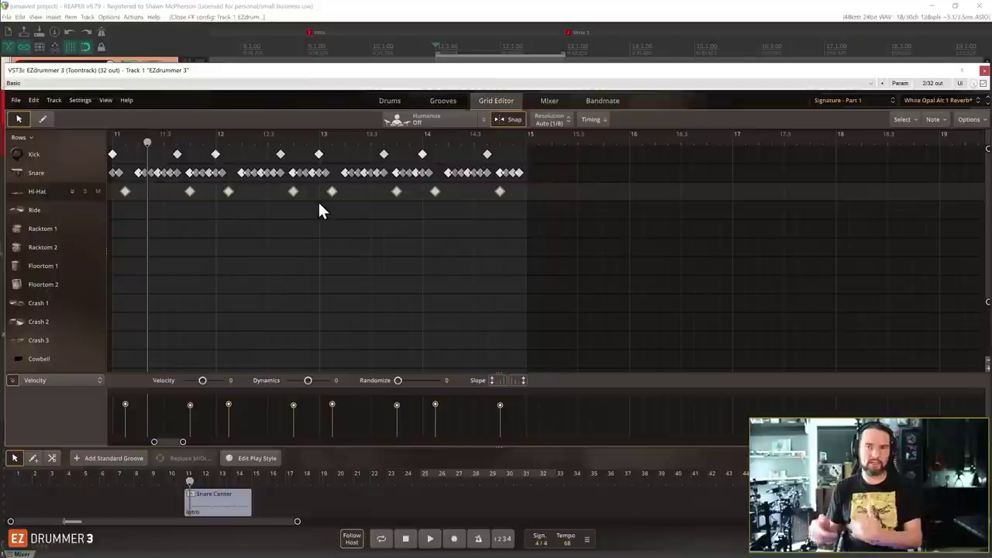
pyautogui.press('space')
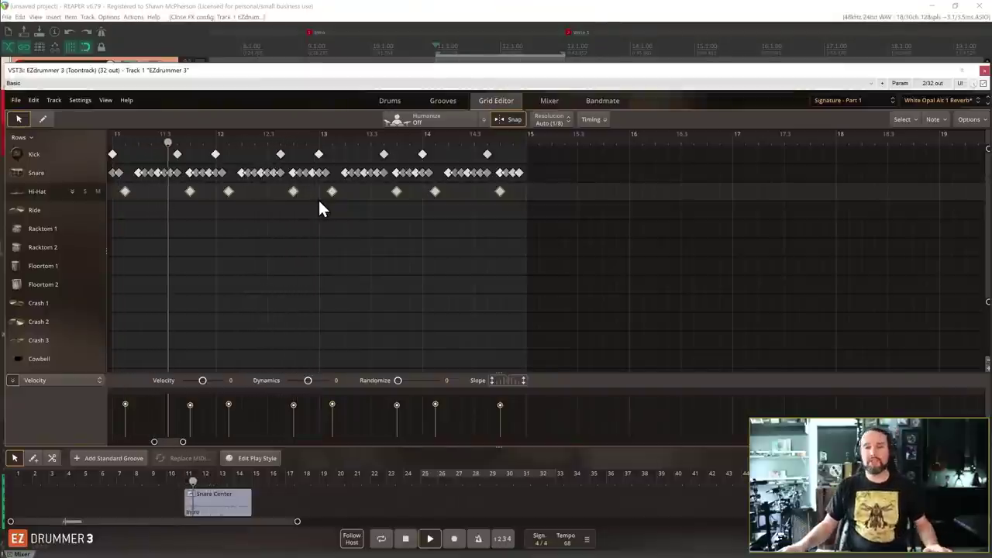
pyautogui.moveTo(228, 403); pyautogui.dragTo(228, 427)
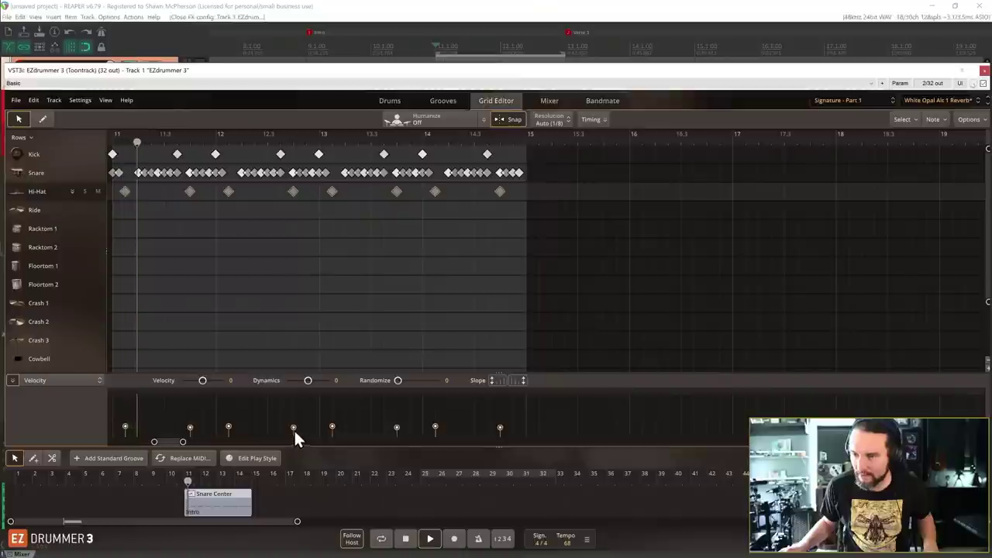
pyautogui.moveTo(294, 427); pyautogui.dragTo(297, 422)
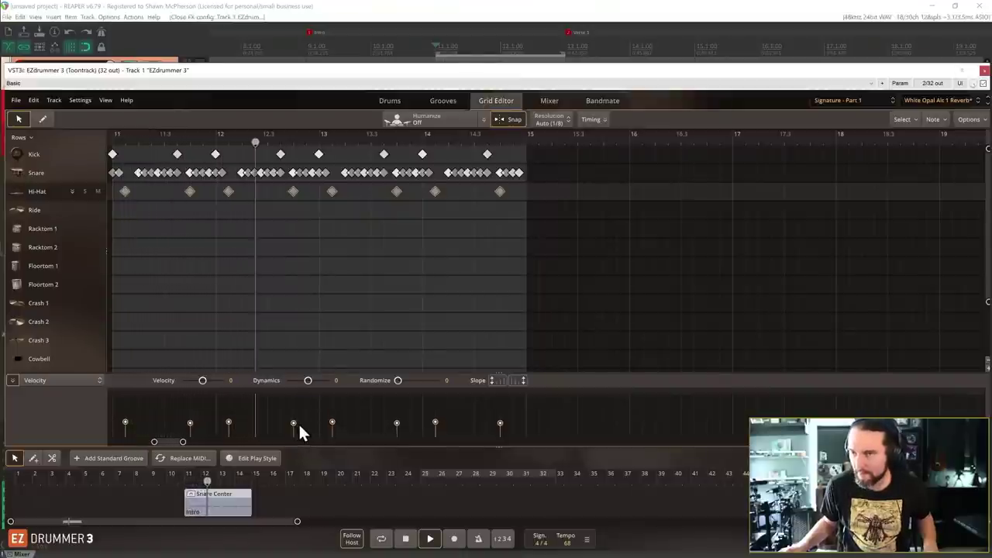
pyautogui.press('space')
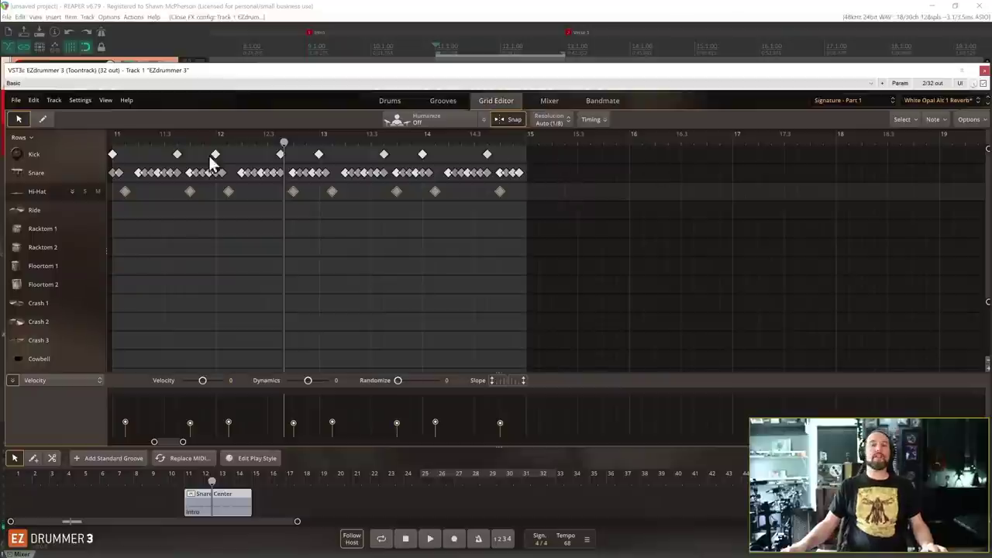
# Reduce the velocity of all kick and snare notes together and play the groove.
pyautogui.click(55, 154)
pyautogui.click(52, 171)
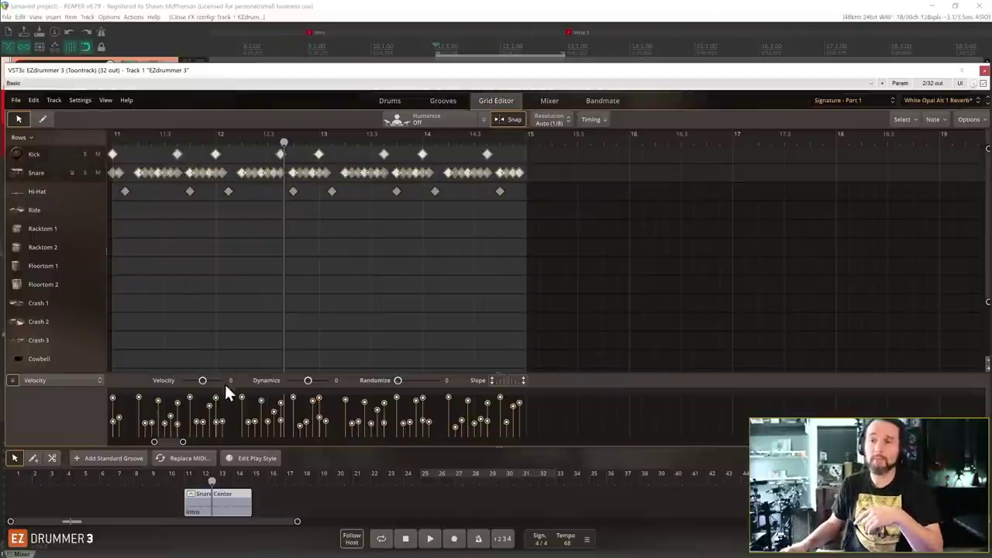
pyautogui.moveTo(216, 400); pyautogui.dragTo(222, 416)
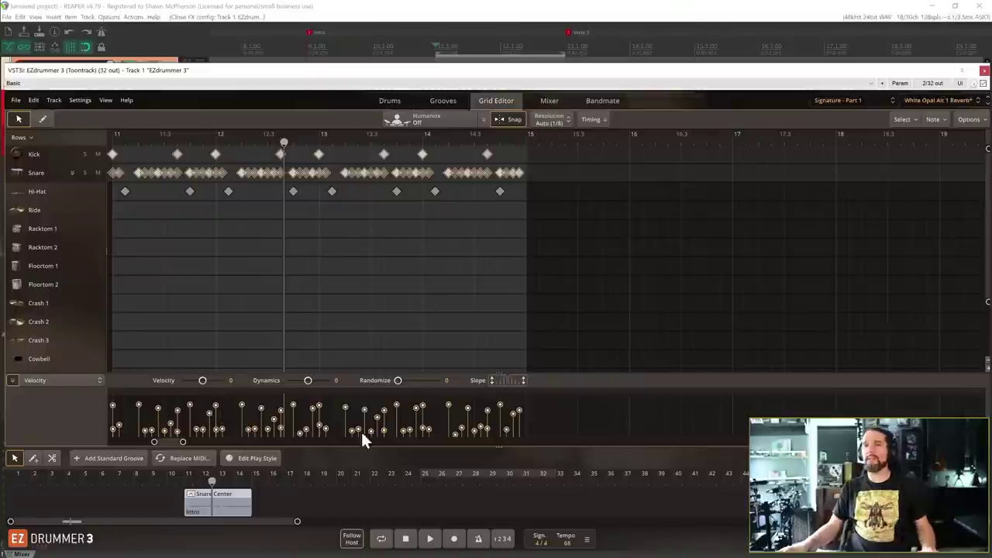
pyautogui.press('space')
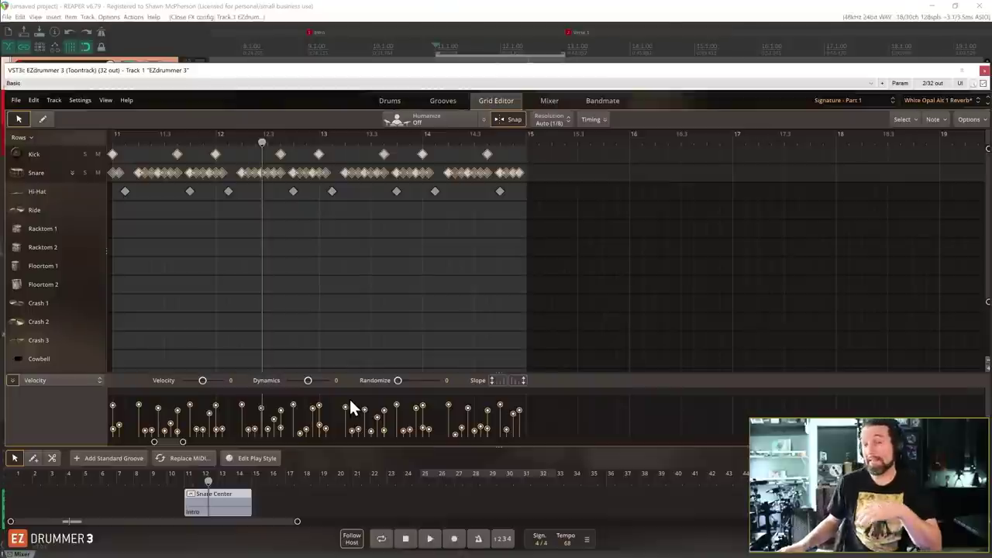
# Expand the hi-hat row to examine its articulations, collapse it, and show the kick notes' velocities.
pyautogui.click(71, 194)
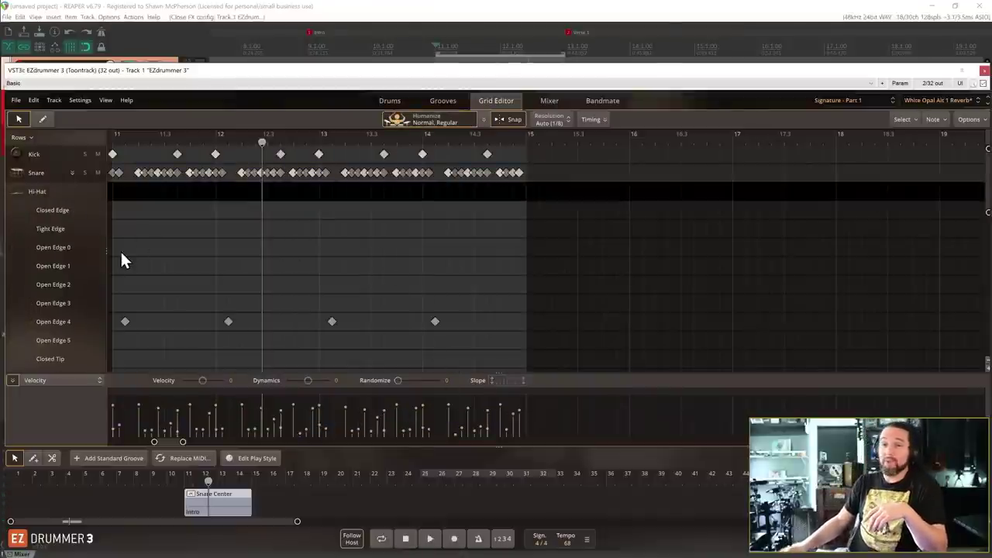
pyautogui.click(71, 191)
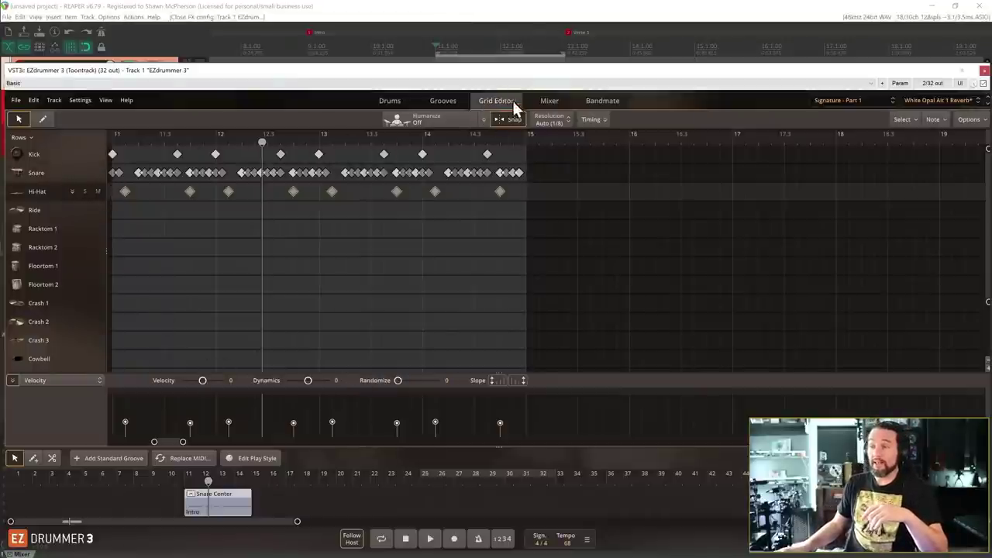
pyautogui.click(53, 154)
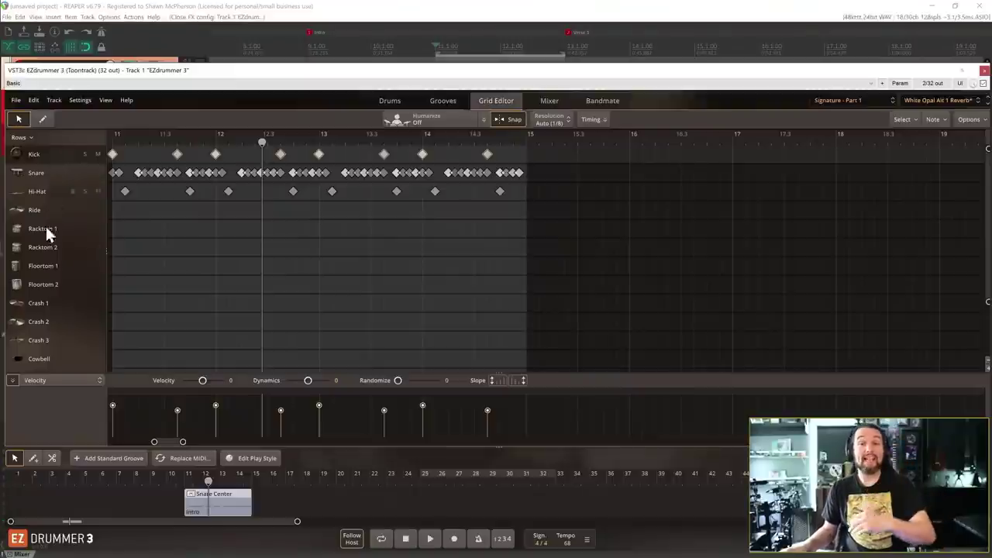
# Hide and reopen the velocity lane, and select the hi-hat notes and the snare notes in turn to view their velocities.
pyautogui.moveTo(24, 373); pyautogui.dragTo(11, 439)
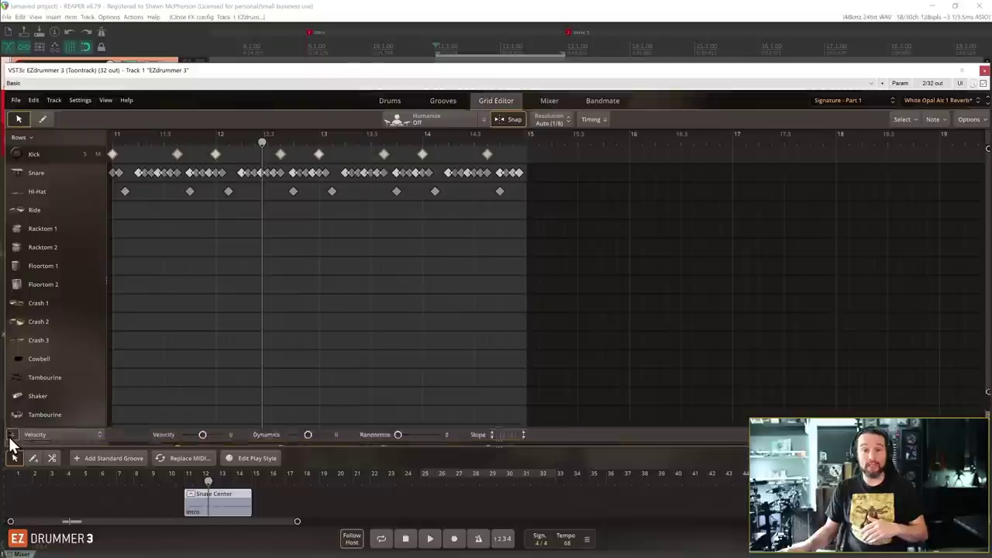
pyautogui.click(12, 438)
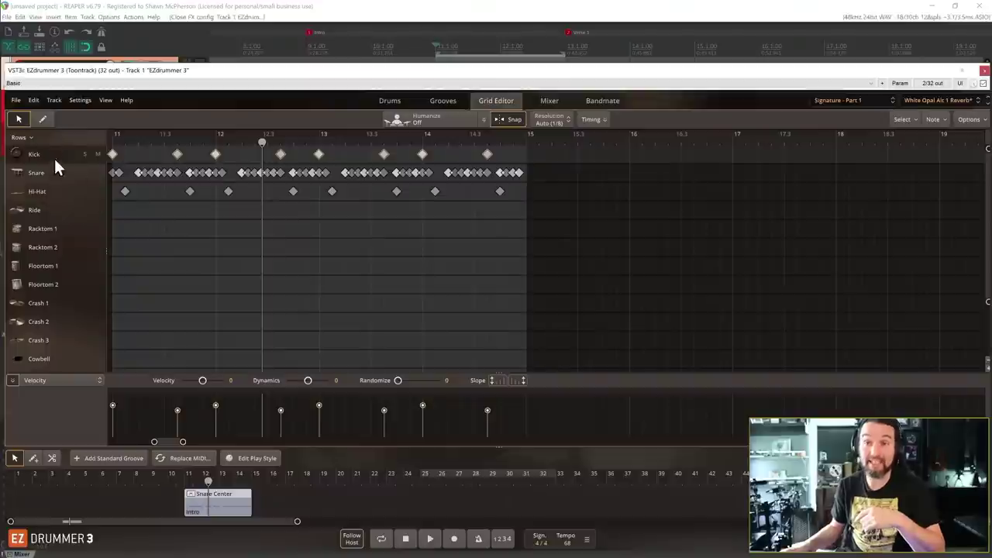
pyautogui.click(49, 195)
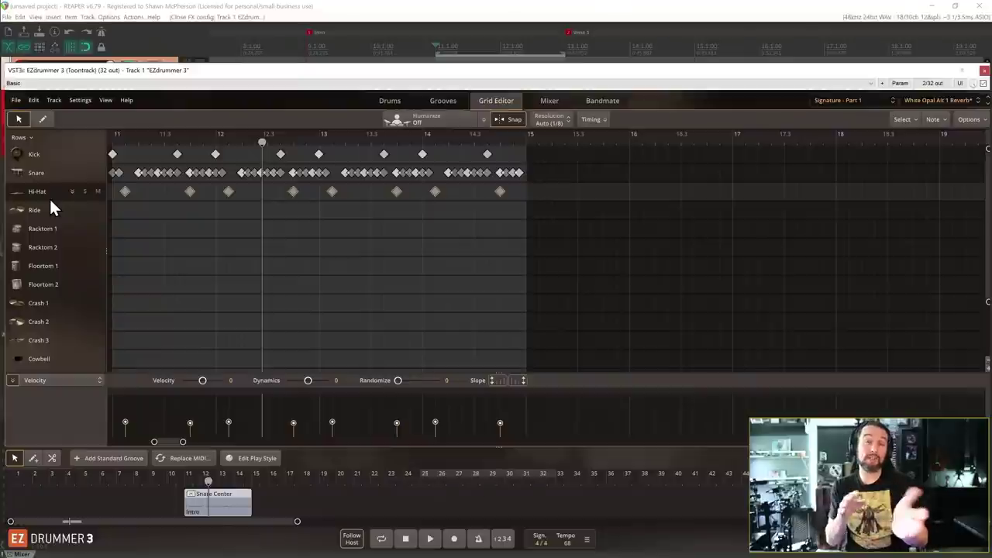
pyautogui.click(72, 175)
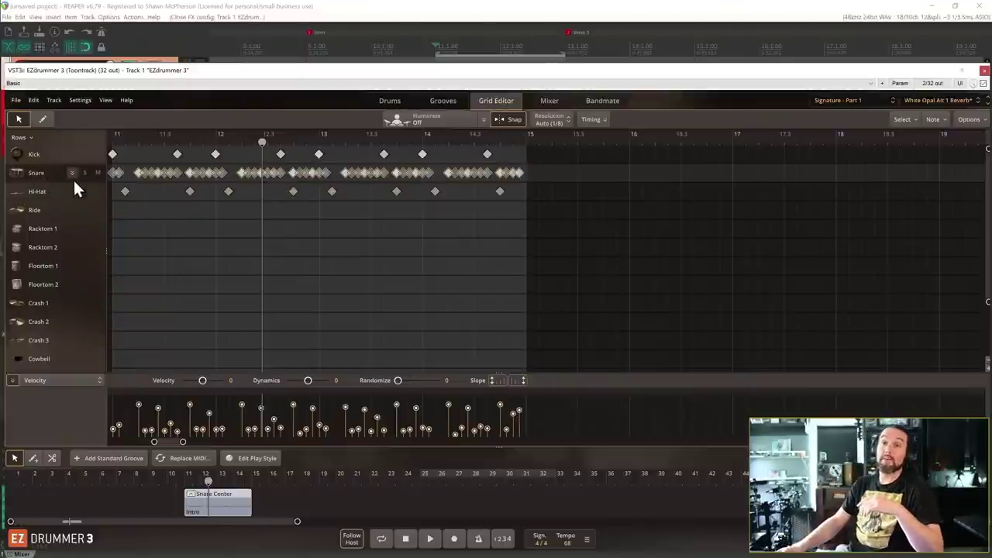
# Lower the velocity of all hi-hat notes together slightly further and play the groove.
pyautogui.click(39, 191)
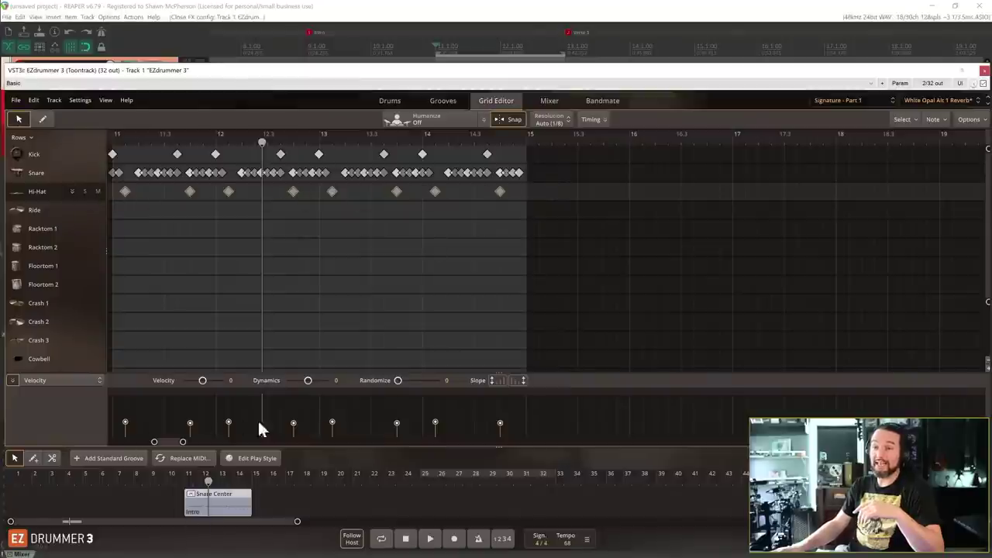
pyautogui.click(12, 380)
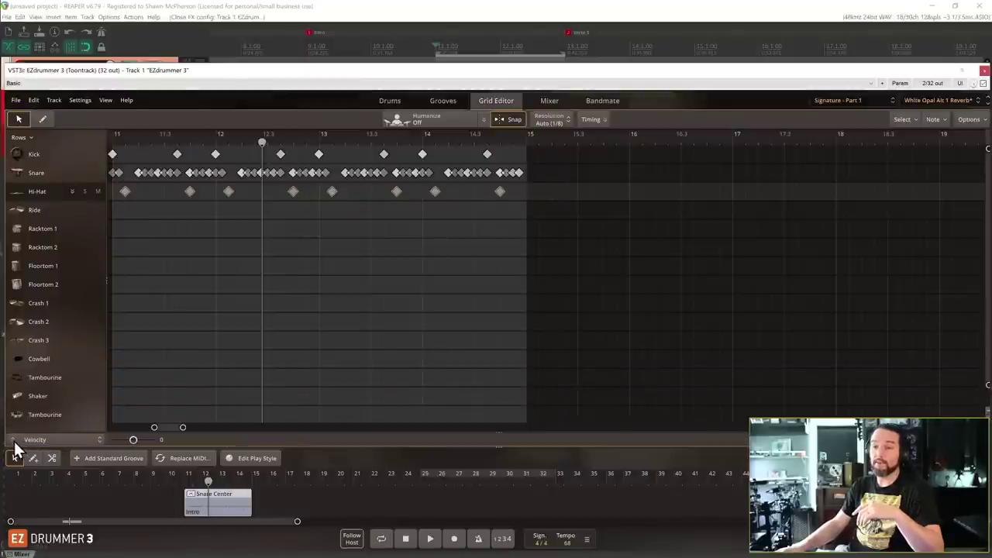
pyautogui.click(13, 441)
pyautogui.moveTo(330, 422); pyautogui.dragTo(328, 426)
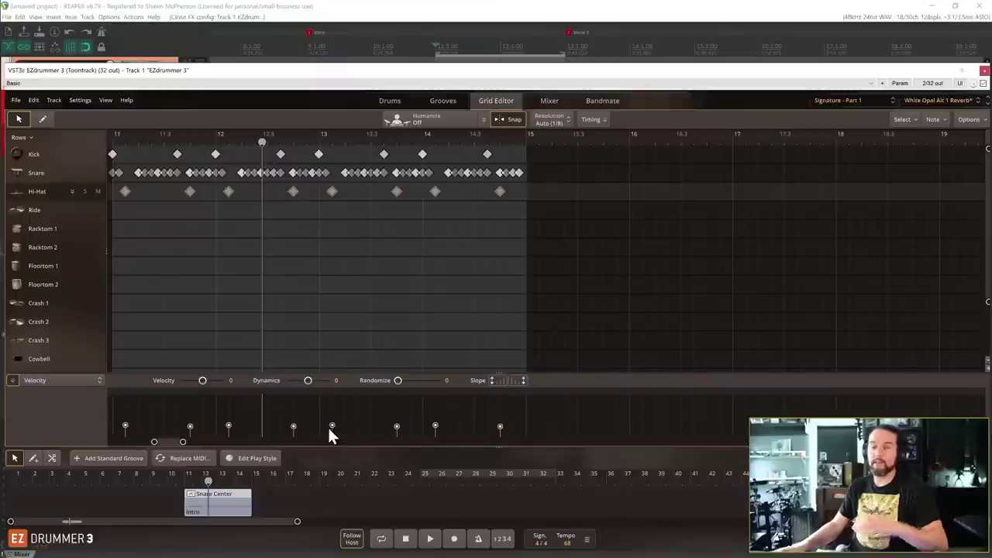
pyautogui.press('space')
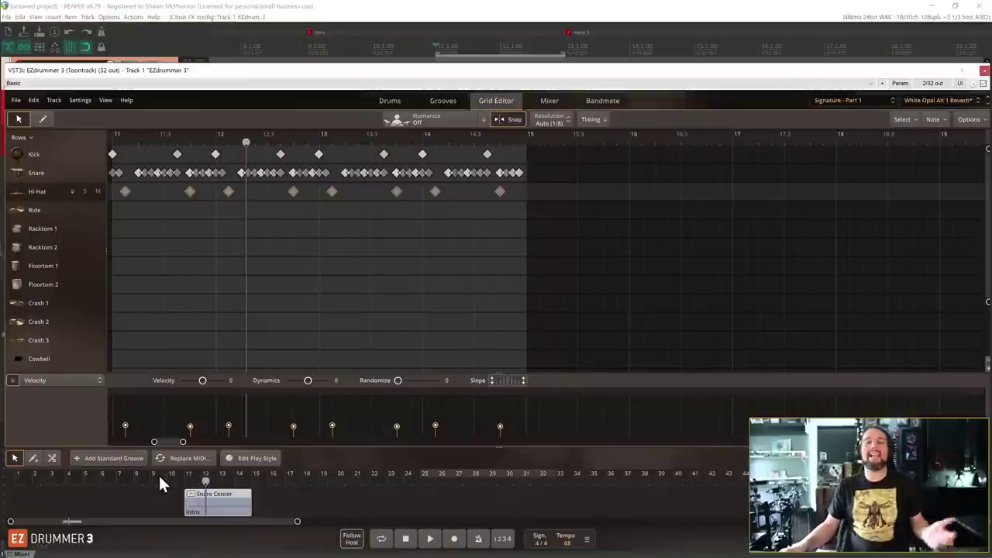
# Play the project from the Intro marker at bar 9 into the groove, dismissing the save dialog.
pyautogui.click(308, 34)
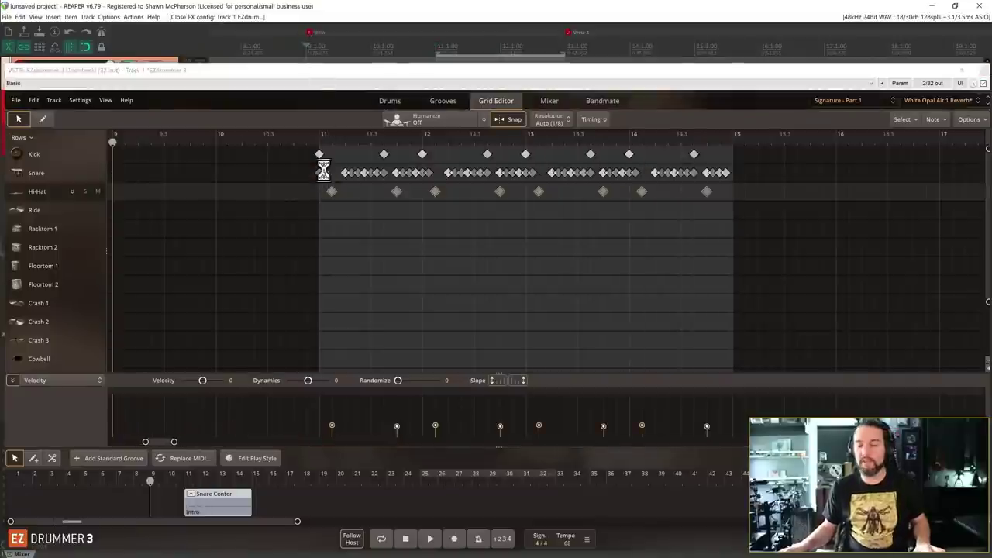
pyautogui.hotkey('ctrl', 's')
pyautogui.click(439, 390)
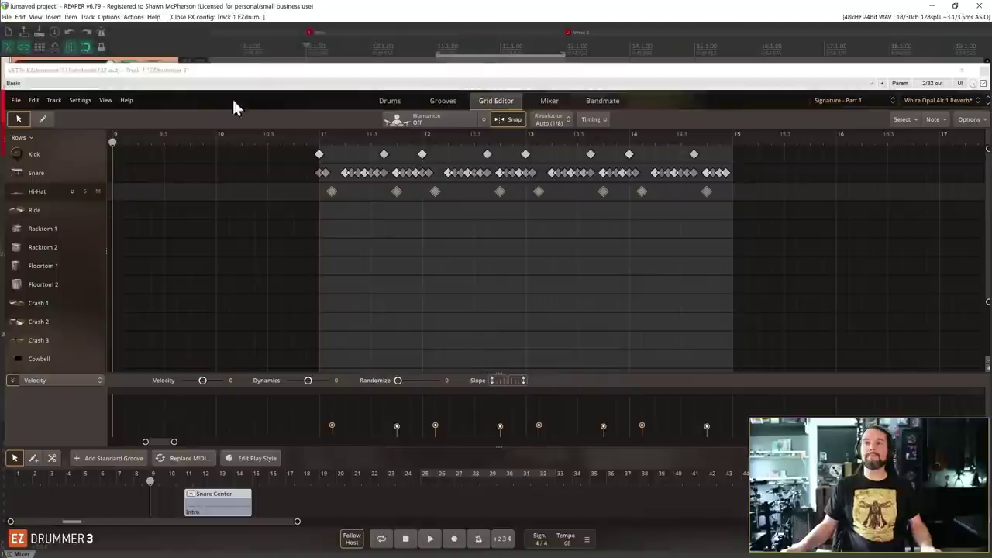
pyautogui.press('space')
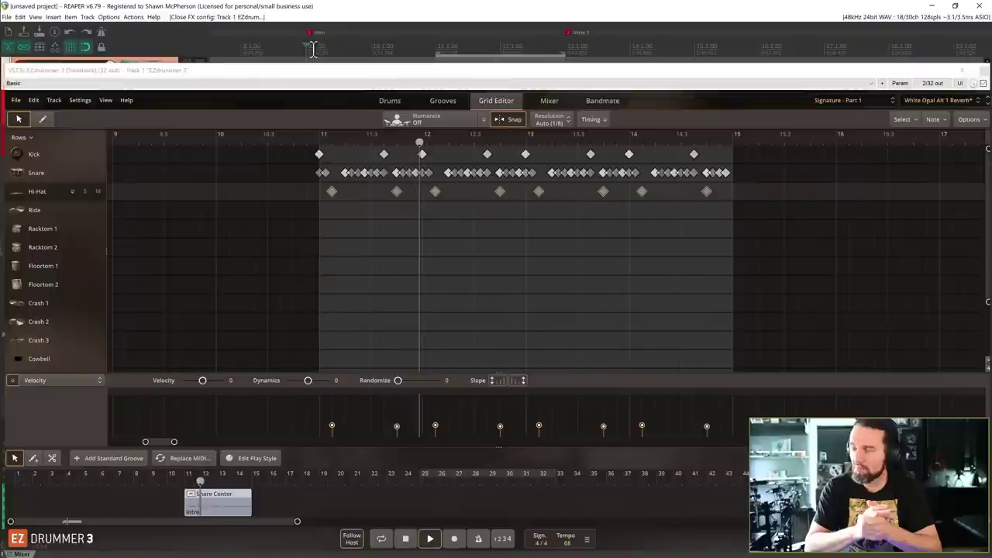
pyautogui.press('space')
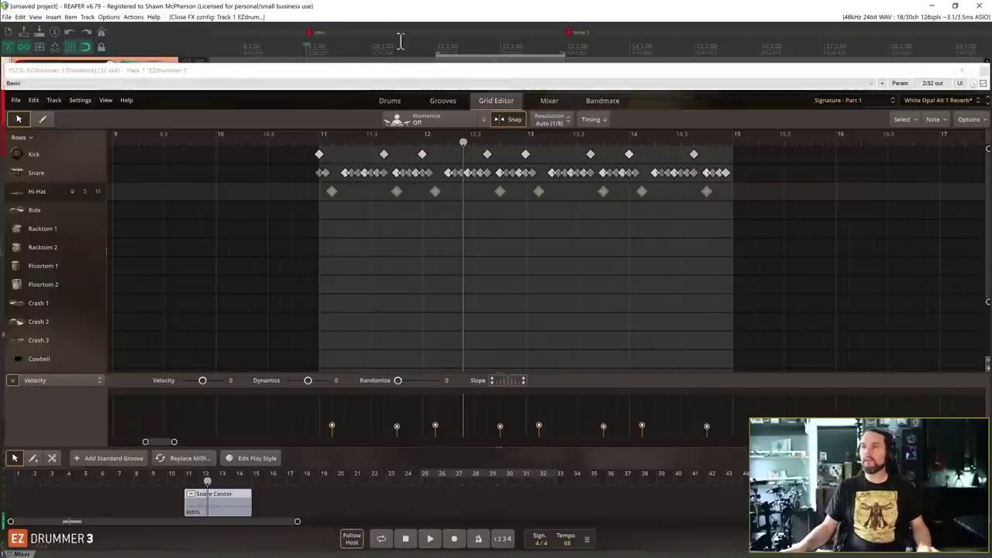
# Play the lead-in to the groove from two positions around bar 10, and dismiss the save dialog.
pyautogui.click(402, 47)
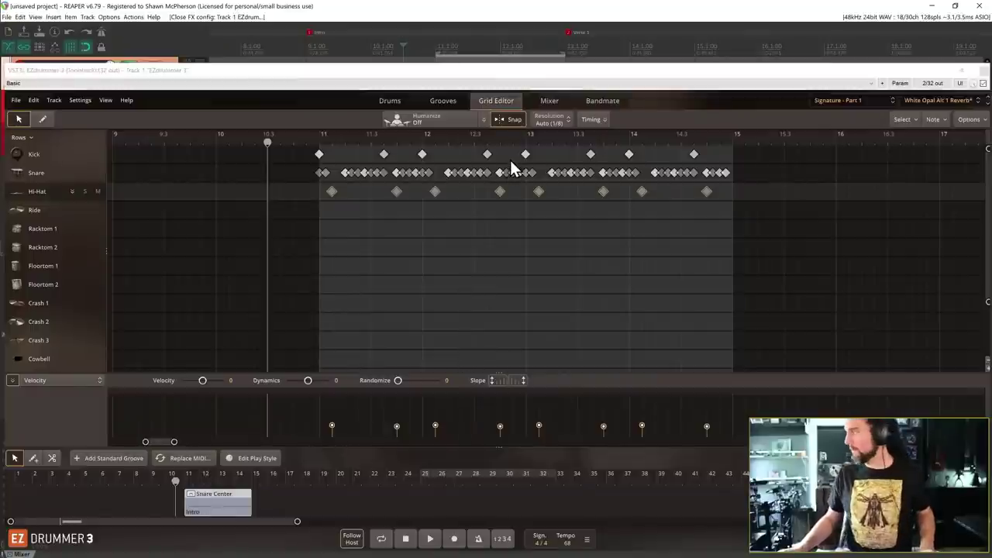
pyautogui.press('space')
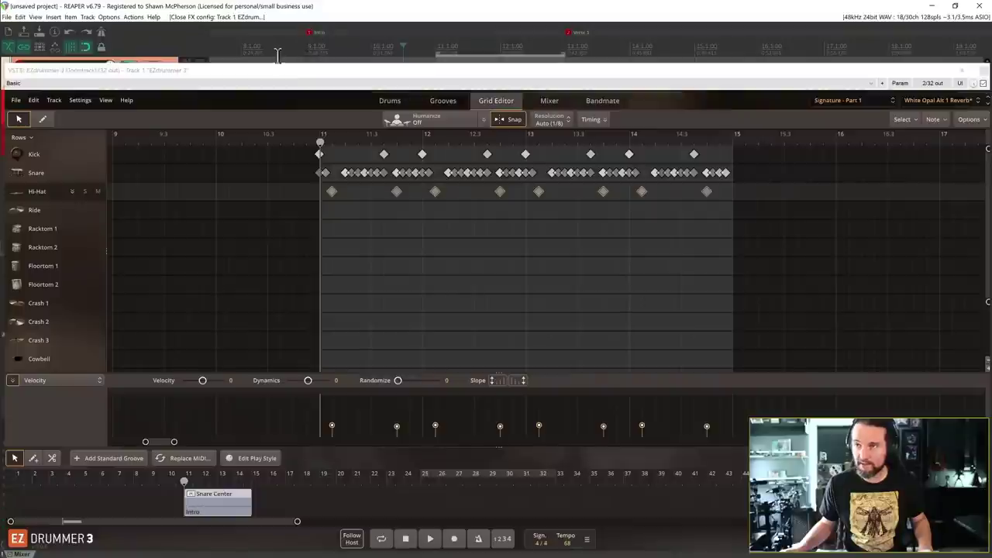
pyautogui.click(371, 51)
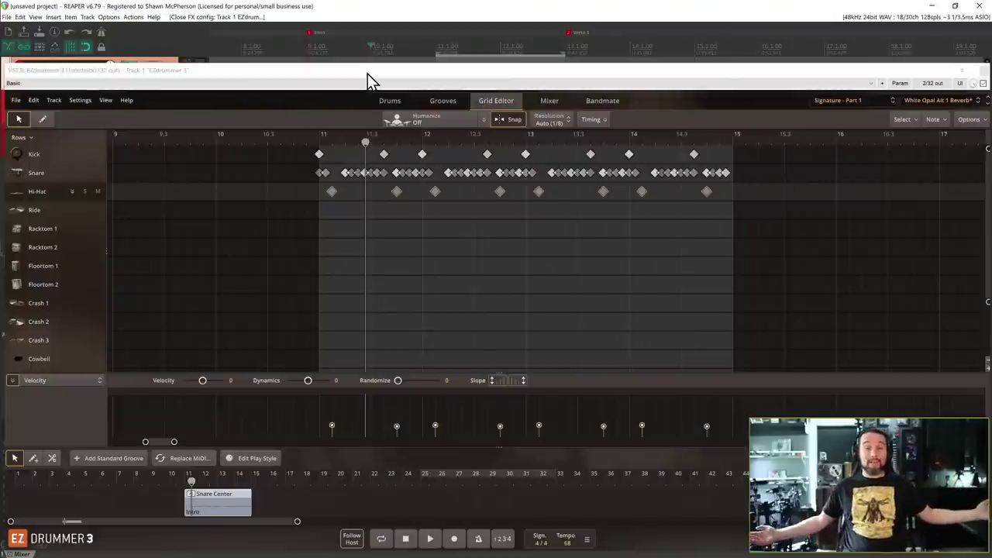
pyautogui.press('space')
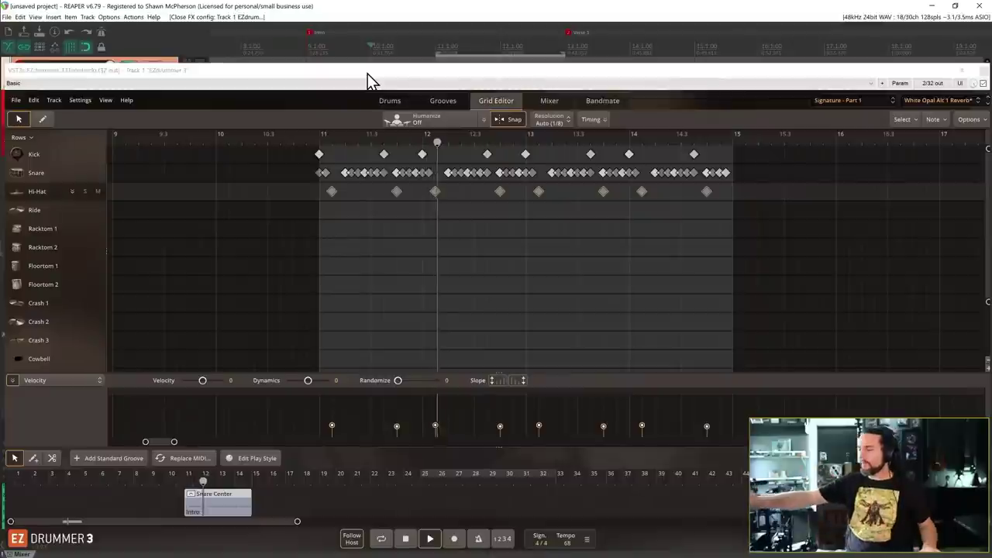
pyautogui.press('space')
pyautogui.hotkey('ctrl', 's')
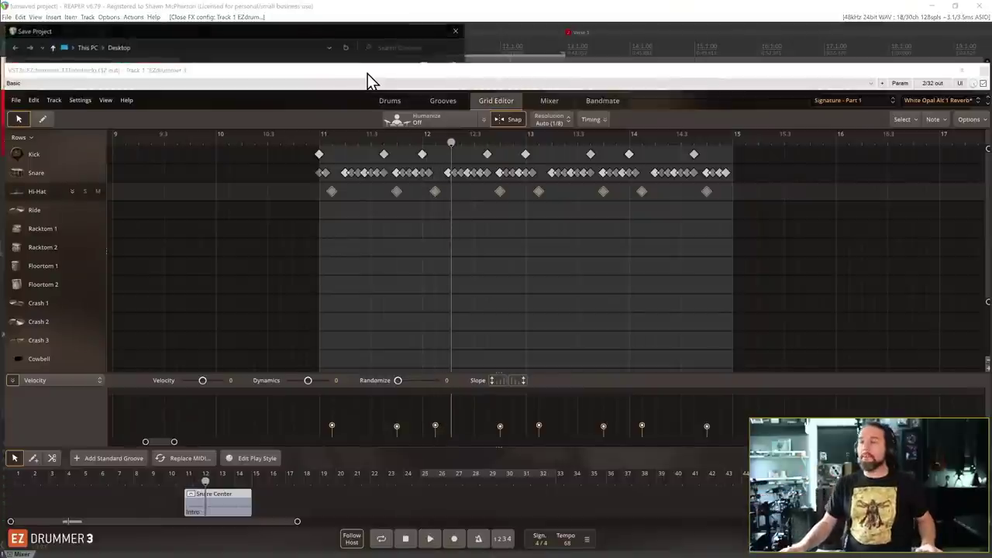
pyautogui.click(439, 390)
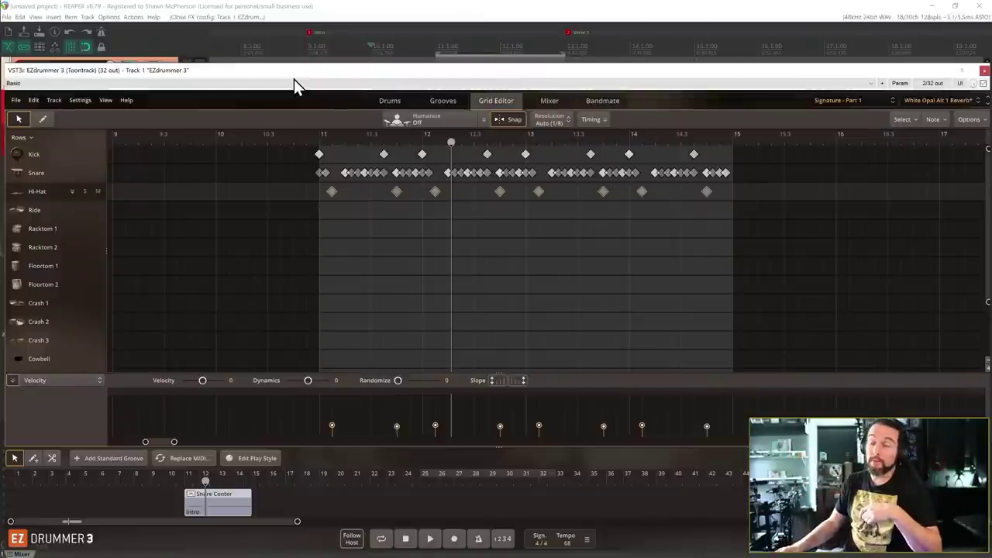
# Show the groove browser, remove the project's time selection and play the end of the intro towards the Verse 1 marker.
pyautogui.click(388, 103)
pyautogui.click(438, 106)
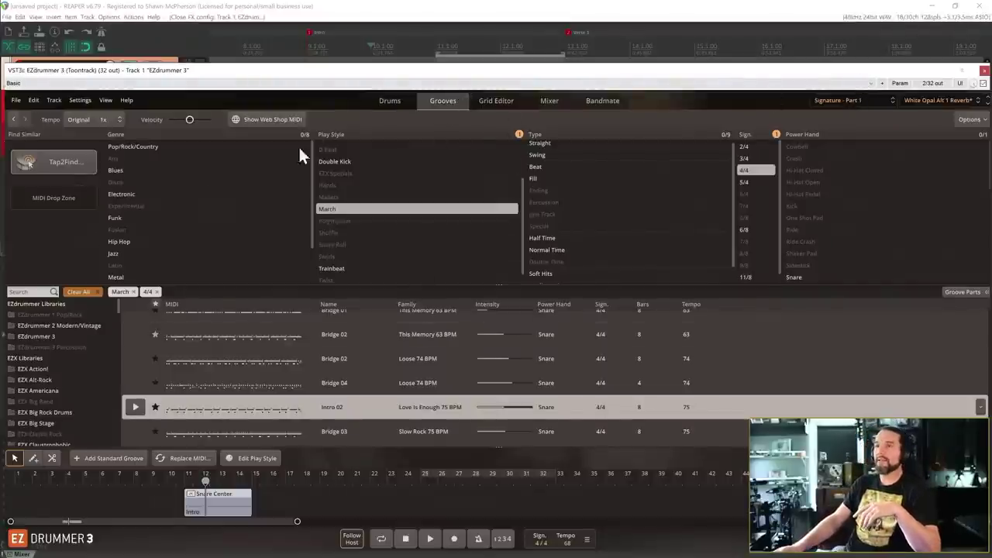
pyautogui.click(546, 25)
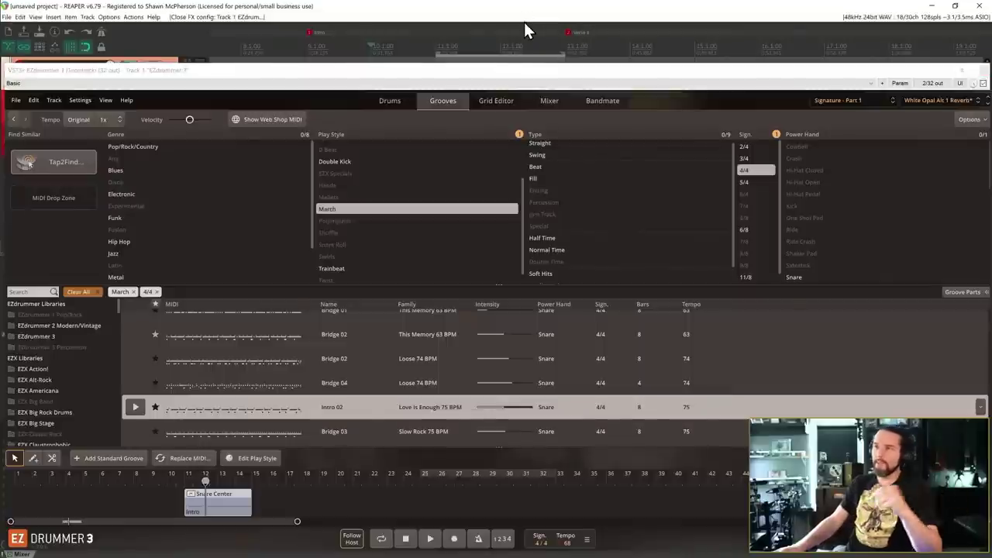
pyautogui.click(517, 40)
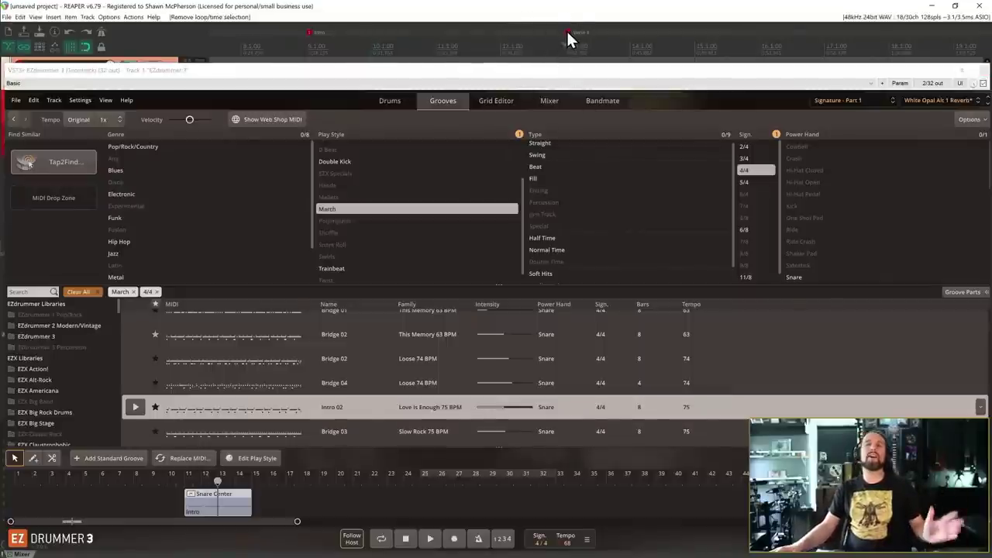
pyautogui.press('space')
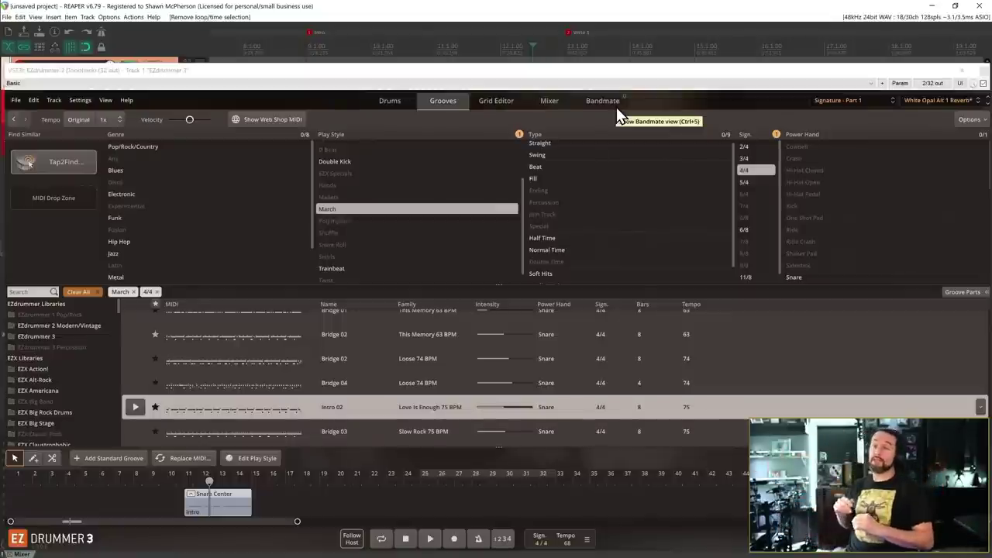
pyautogui.press('space')
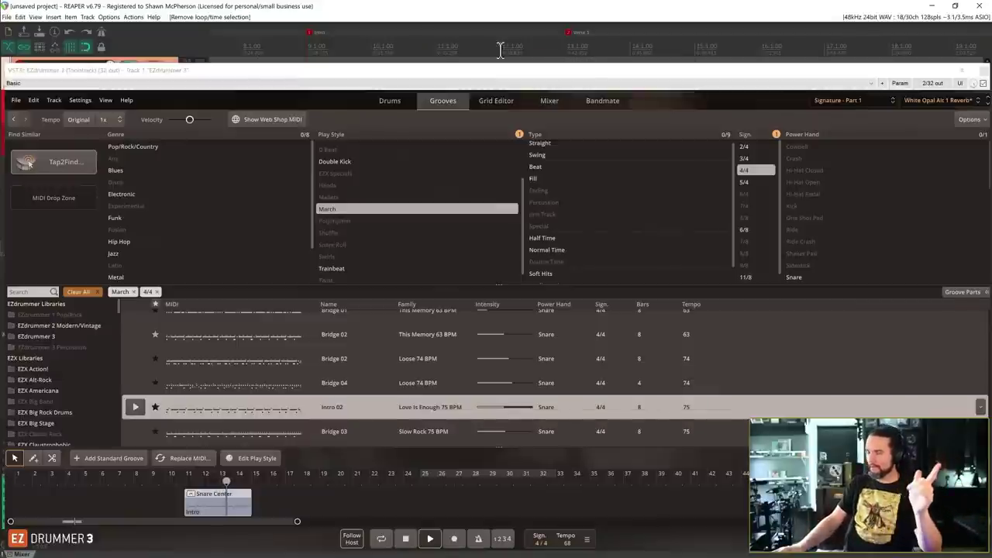
pyautogui.press('space')
# Shorten the Snare Center groove block so it ends at bar 13, and play past its end.
pyautogui.click(292, 502)
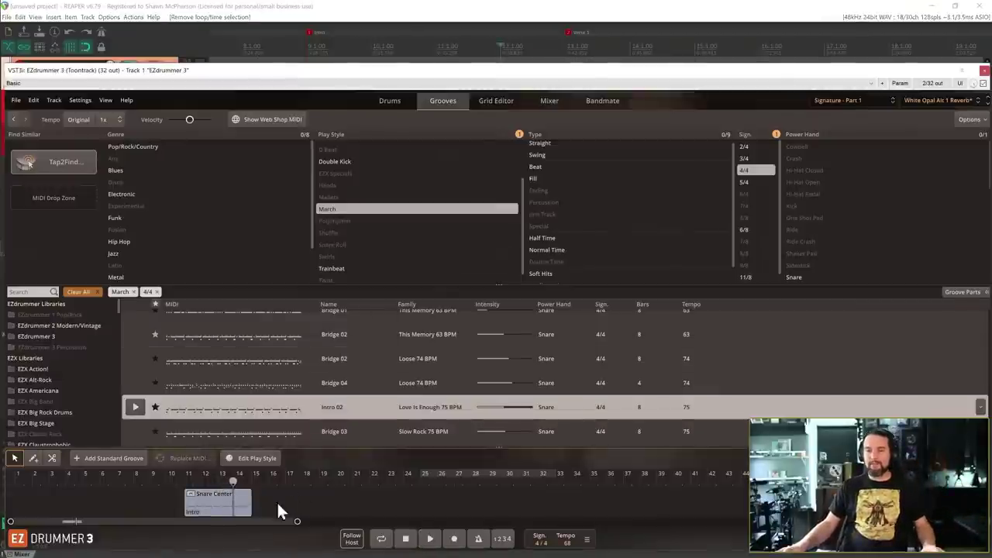
pyautogui.moveTo(249, 508); pyautogui.dragTo(226, 513)
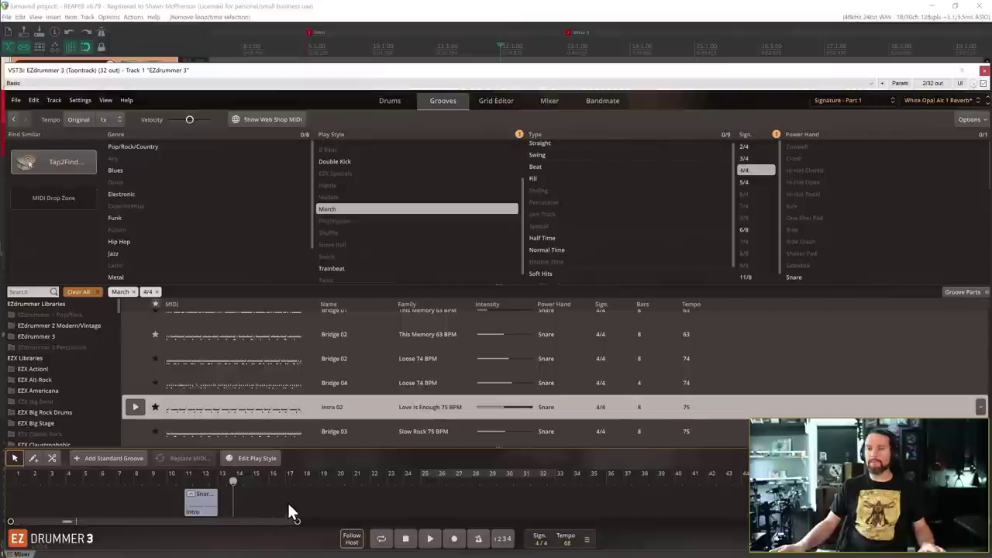
pyautogui.press('space')
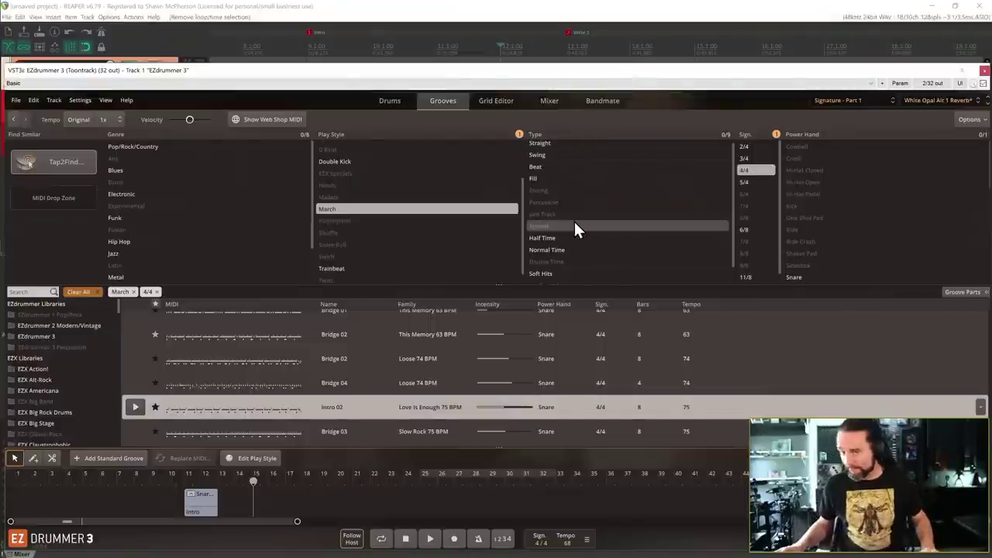
# Audition the Intro 02 groove and play the shortened block from within bar 11.
pyautogui.click(135, 407)
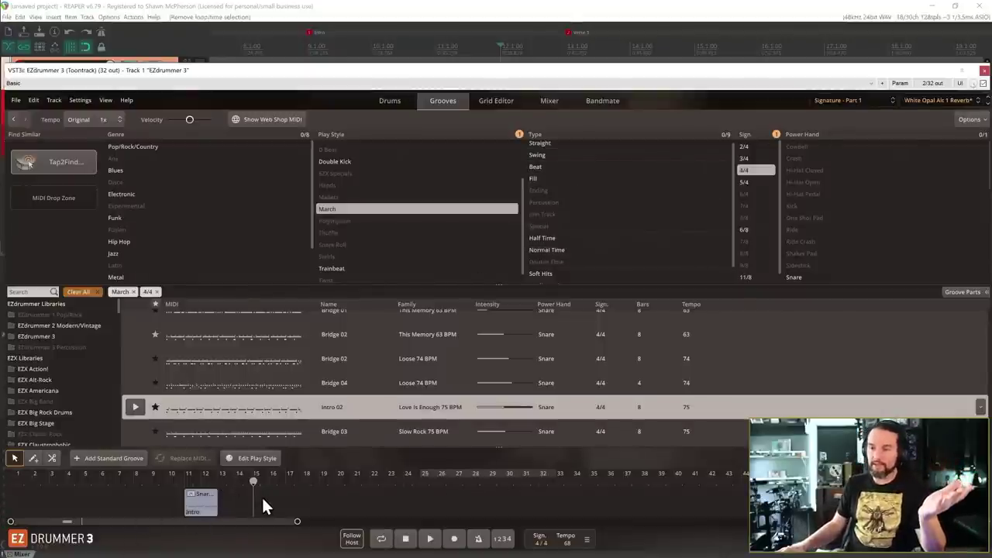
pyautogui.click(203, 482)
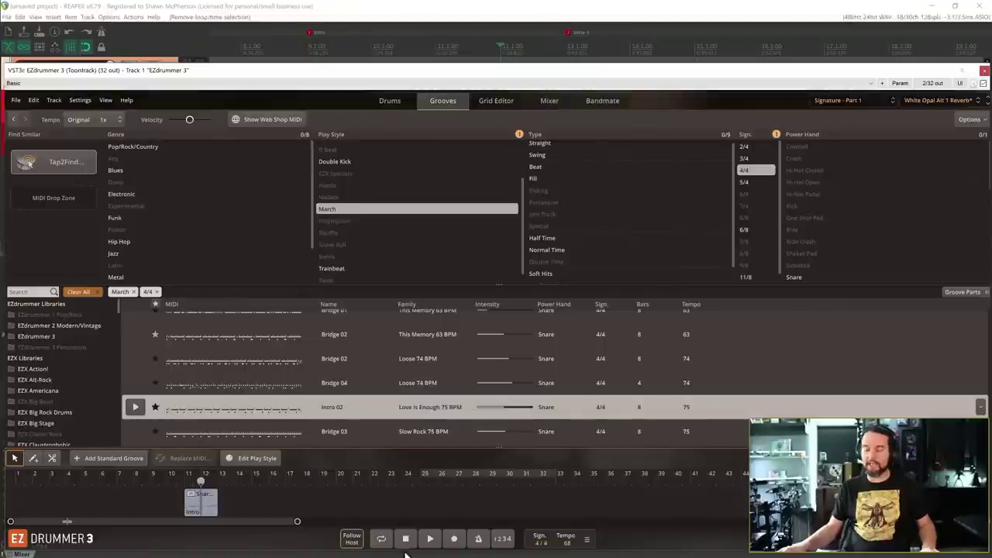
pyautogui.press('space')
pyautogui.press('space')
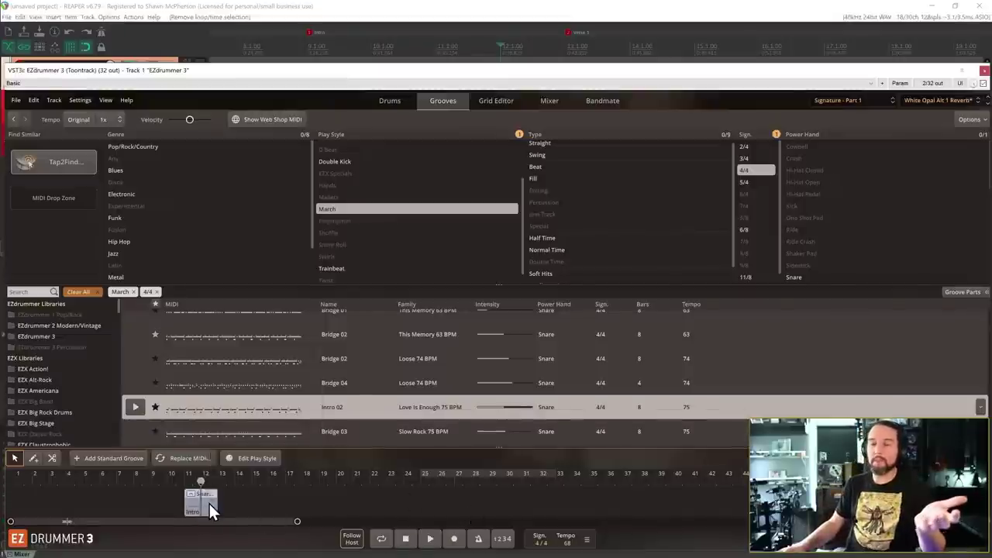
# Locate the folder in the groove browser that contains the shortened block's source groove.
pyautogui.rightClick(209, 504)
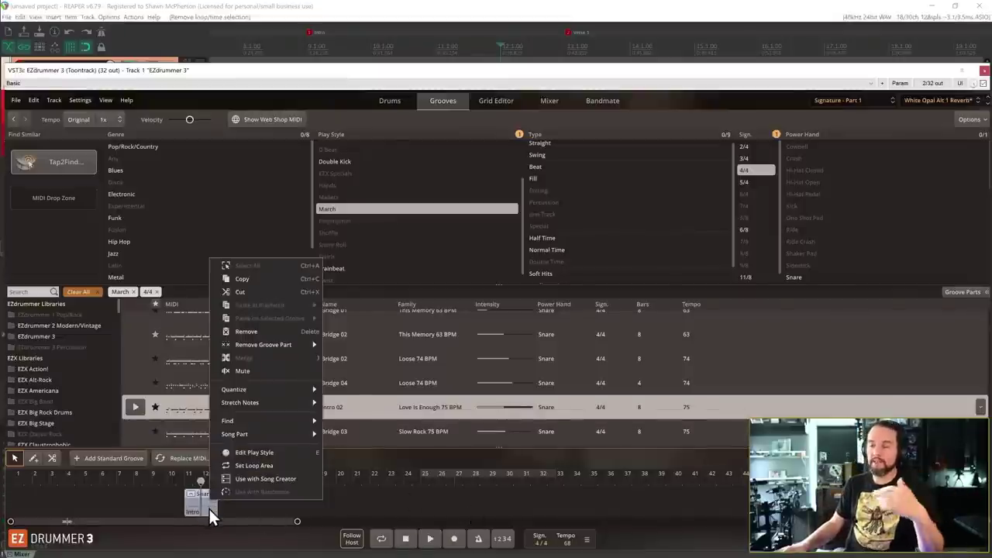
pyautogui.click(398, 500)
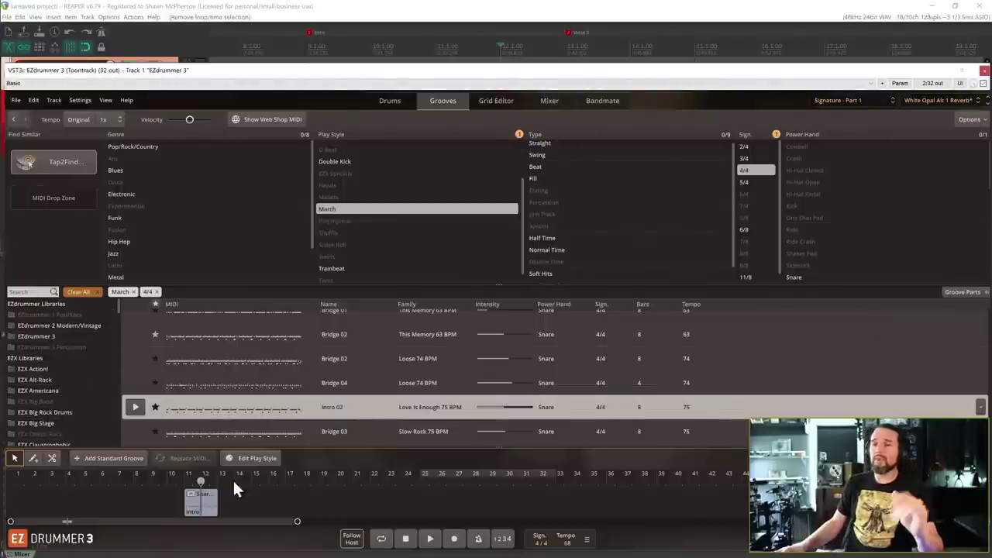
pyautogui.rightClick(207, 506)
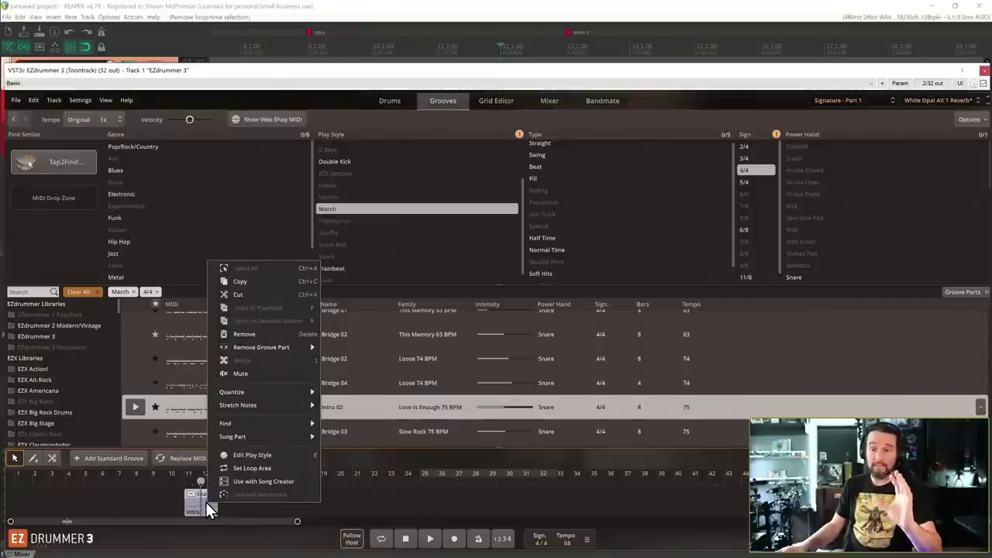
pyautogui.moveTo(310, 423)
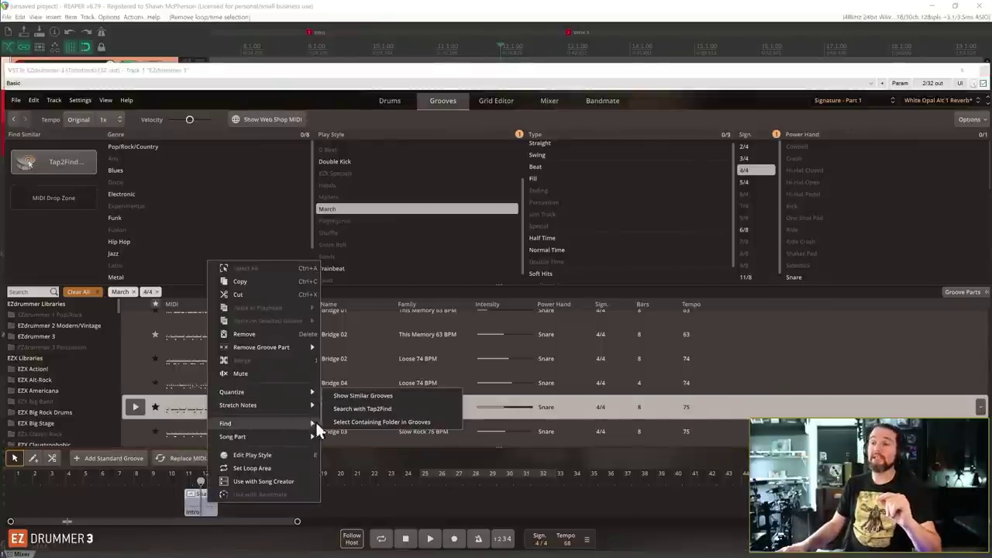
pyautogui.click(364, 424)
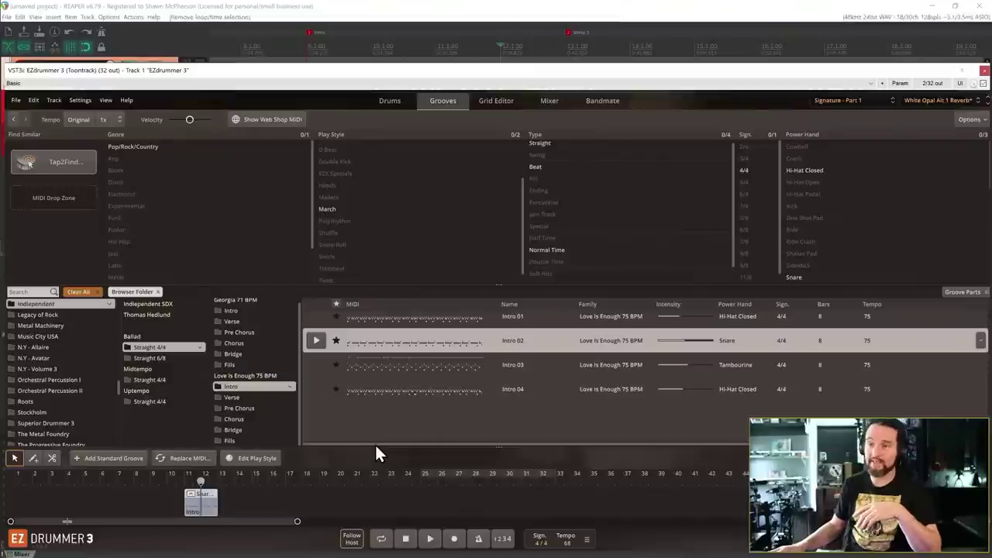
# View all grooves in the Indiependent library, and return to the containing folder of the block's source groove.
pyautogui.moveTo(117, 391); pyautogui.dragTo(110, 385)
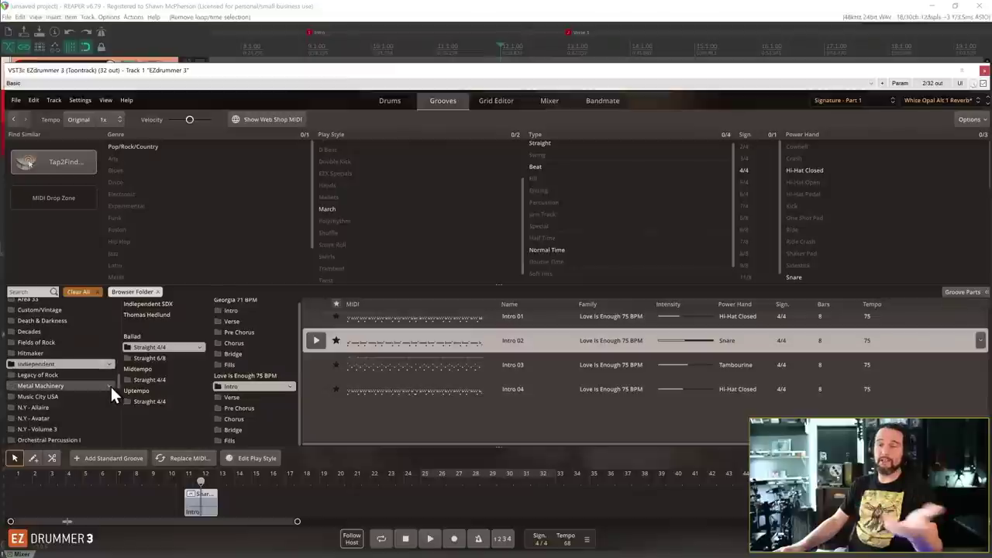
pyautogui.click(68, 364)
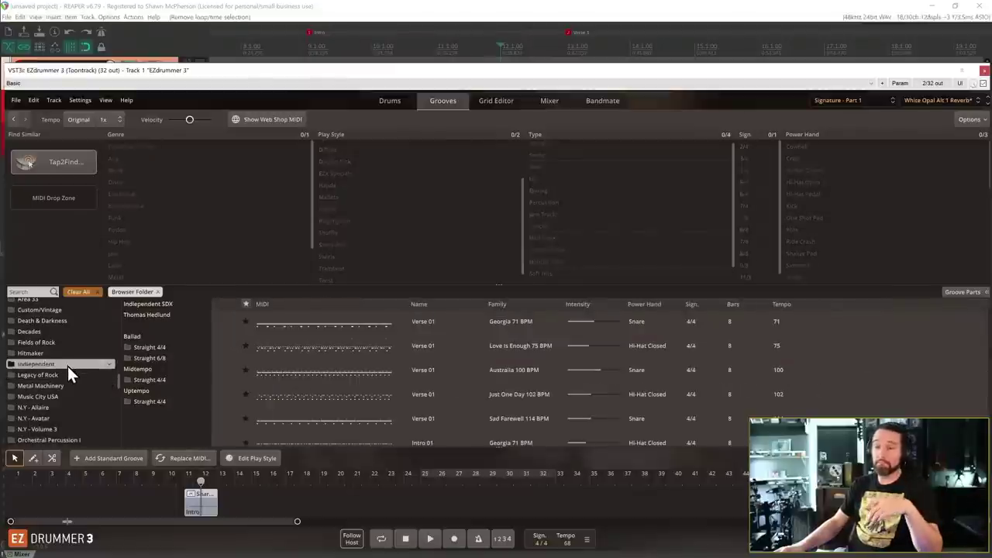
pyautogui.rightClick(203, 507)
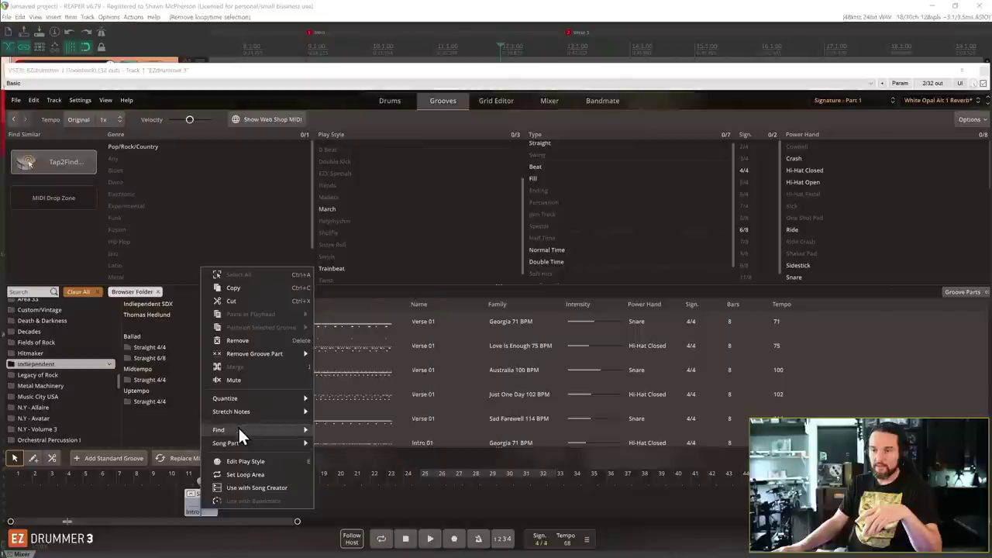
pyautogui.moveTo(238, 430)
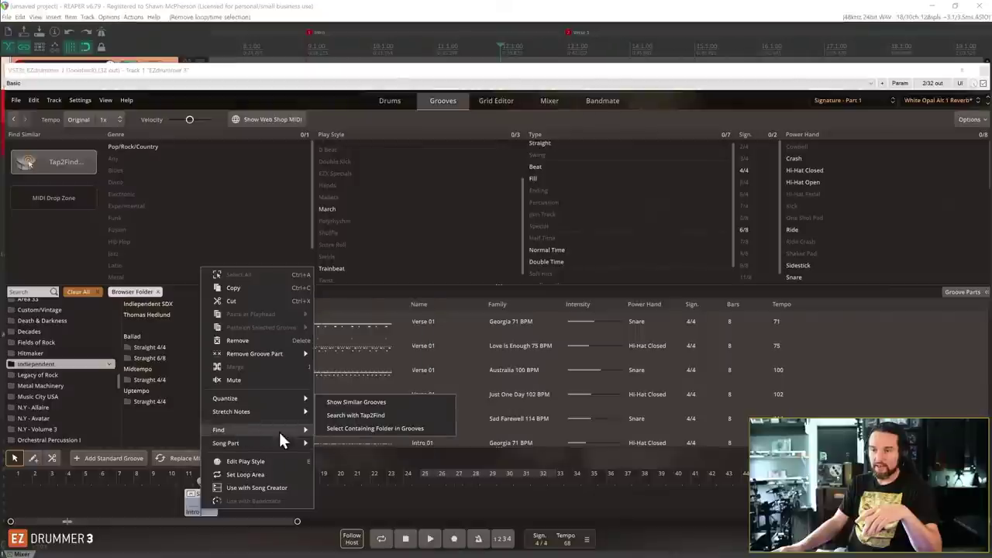
pyautogui.click(360, 429)
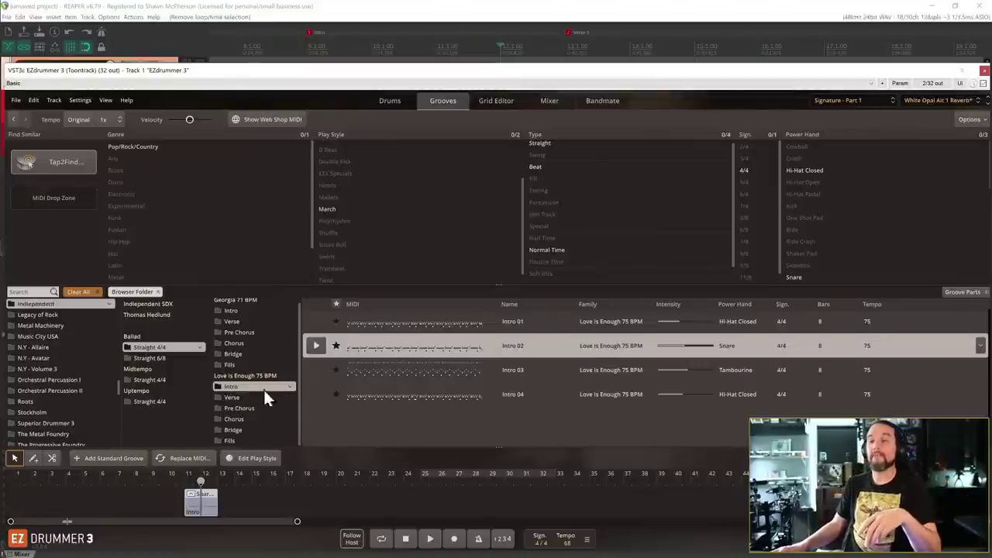
# Open the Verse folder of Love Is Enough 75 BPM, audition the Verse 01 groove, and view the drum kit while it plays.
pyautogui.click(316, 346)
pyautogui.click(235, 397)
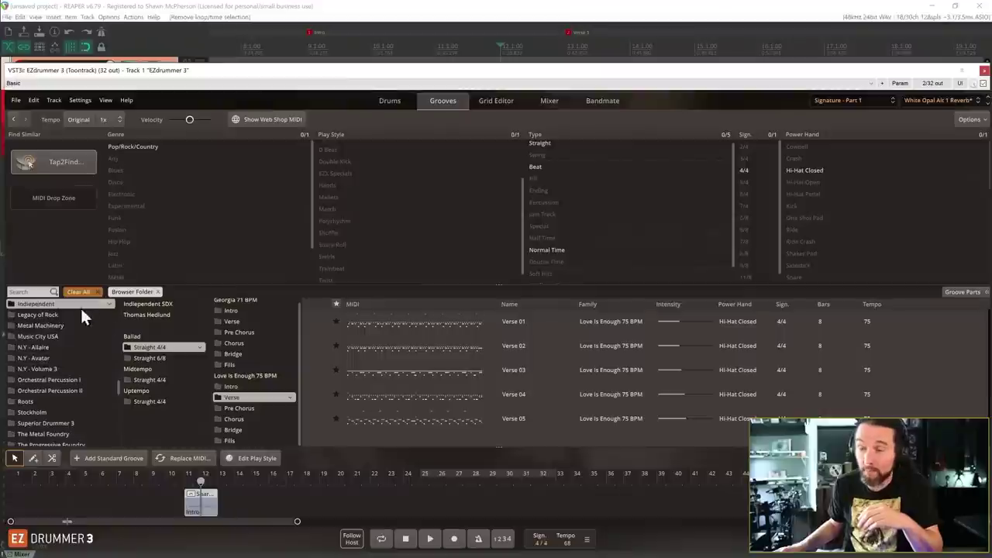
pyautogui.click(319, 316)
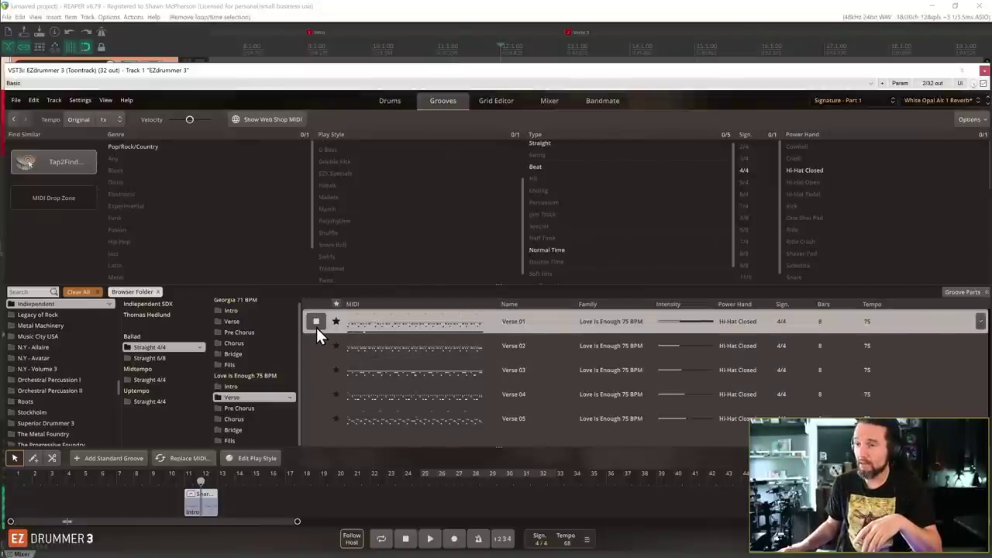
pyautogui.click(390, 103)
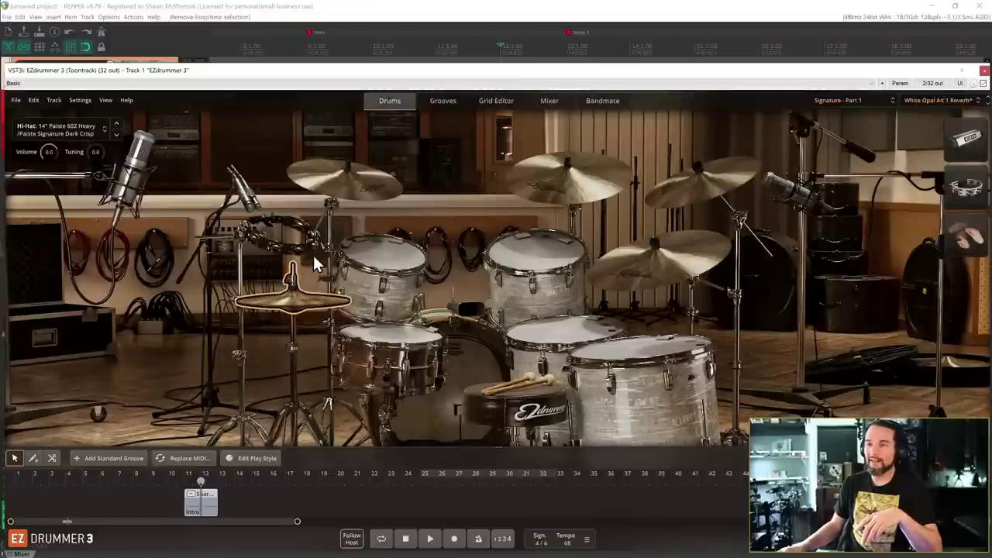
pyautogui.click(440, 102)
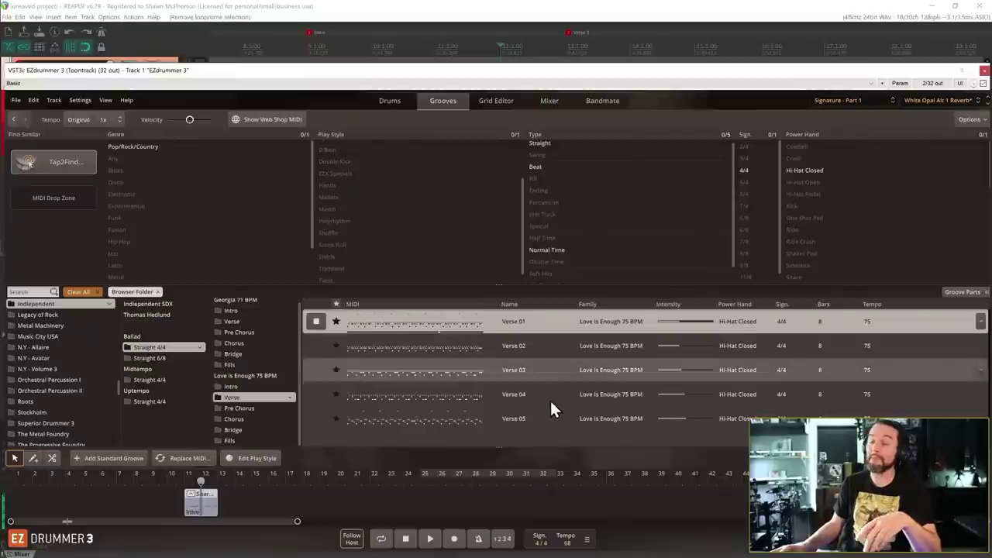
pyautogui.click(318, 322)
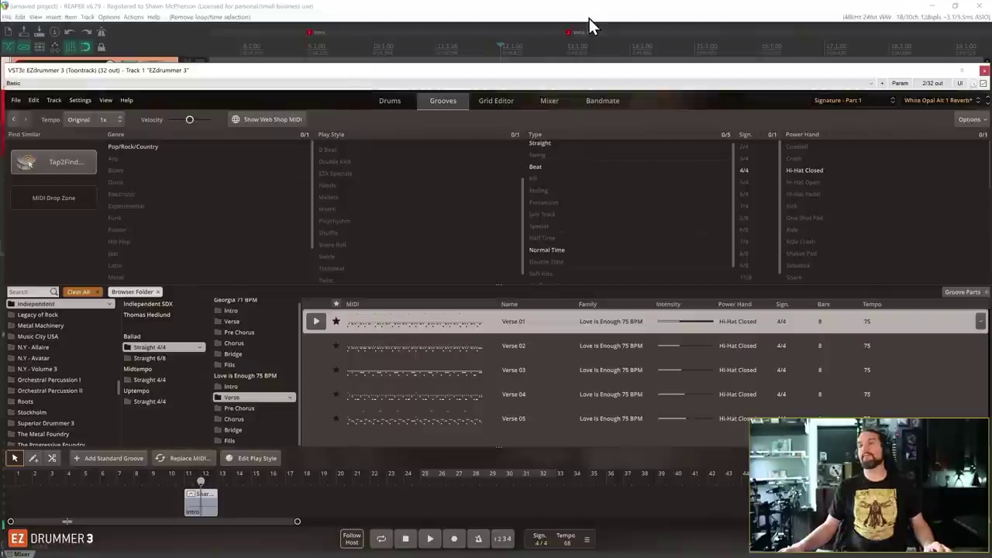
# Set the host time selection from bar 13 to bar 21 and place the Verse 01 groove over the end of the intro block.
pyautogui.moveTo(656, 31); pyautogui.dragTo(469, 27)
pyautogui.moveTo(381, 47); pyautogui.dragTo(904, 70)
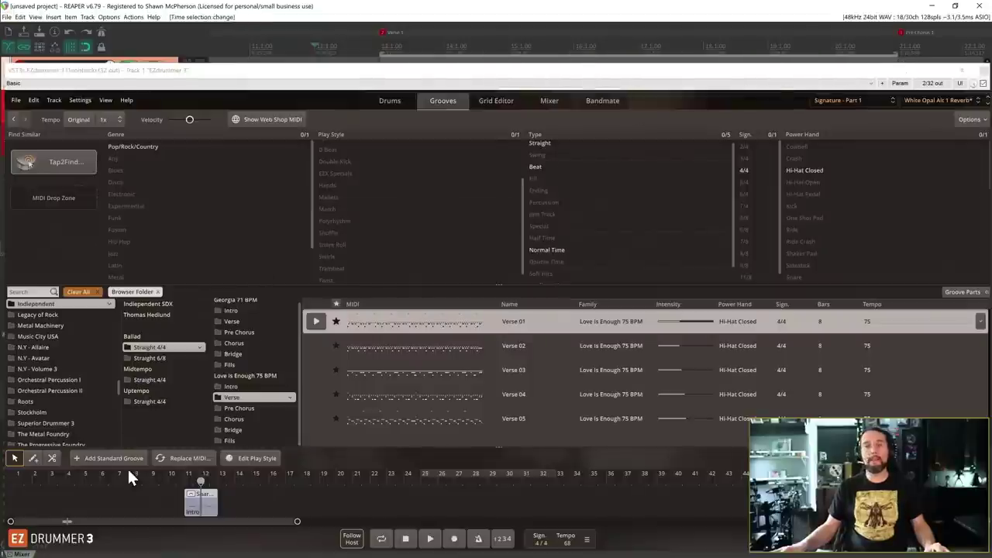
pyautogui.click(384, 30)
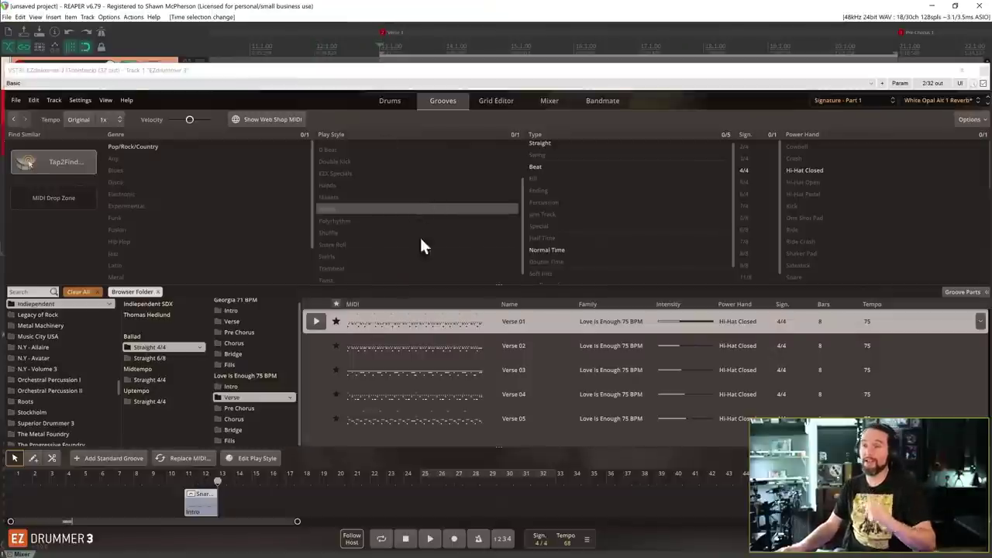
pyautogui.click(315, 323)
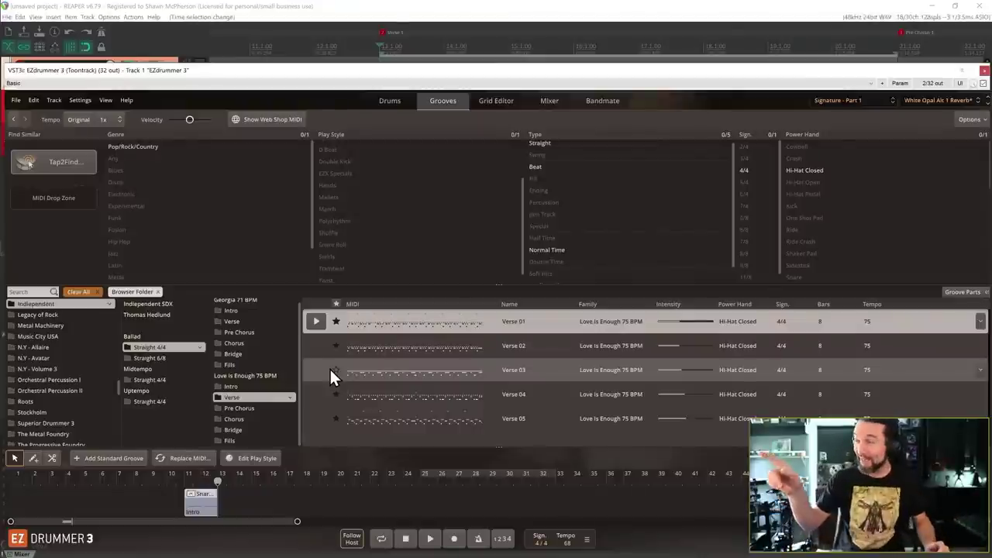
pyautogui.moveTo(310, 321); pyautogui.dragTo(215, 515)
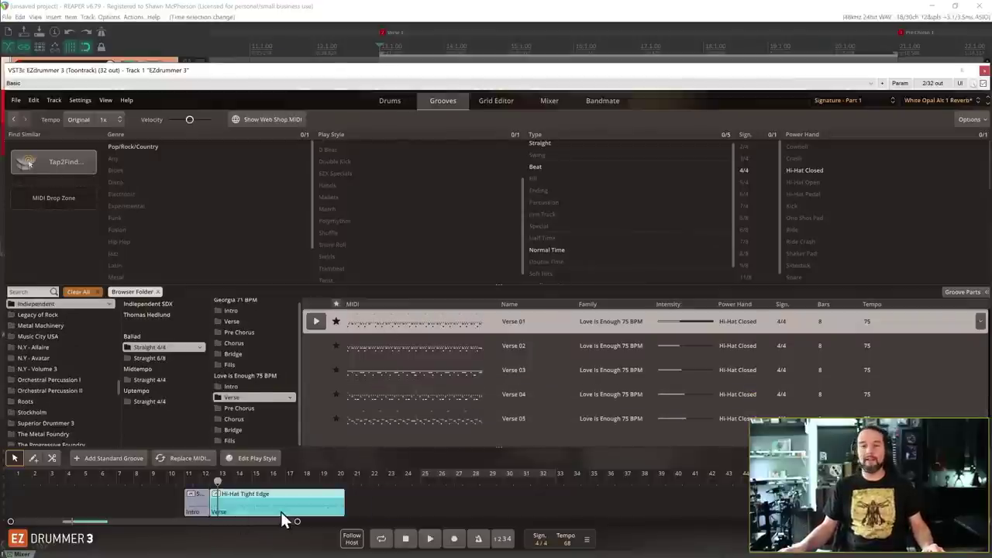
# Show the verse block in the Grid Editor and mute the Tambourine row above Shaker.
pyautogui.doubleClick(276, 514)
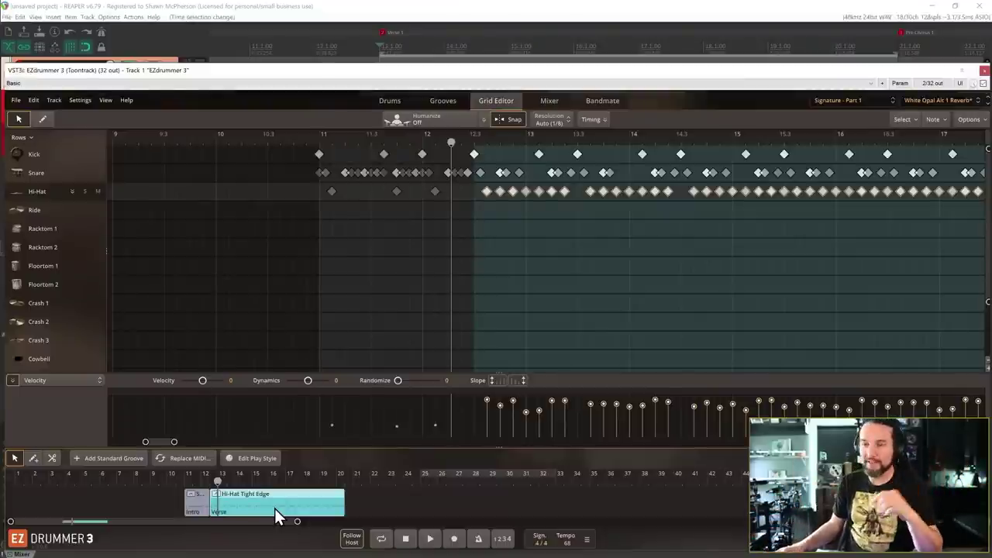
pyautogui.click(283, 507)
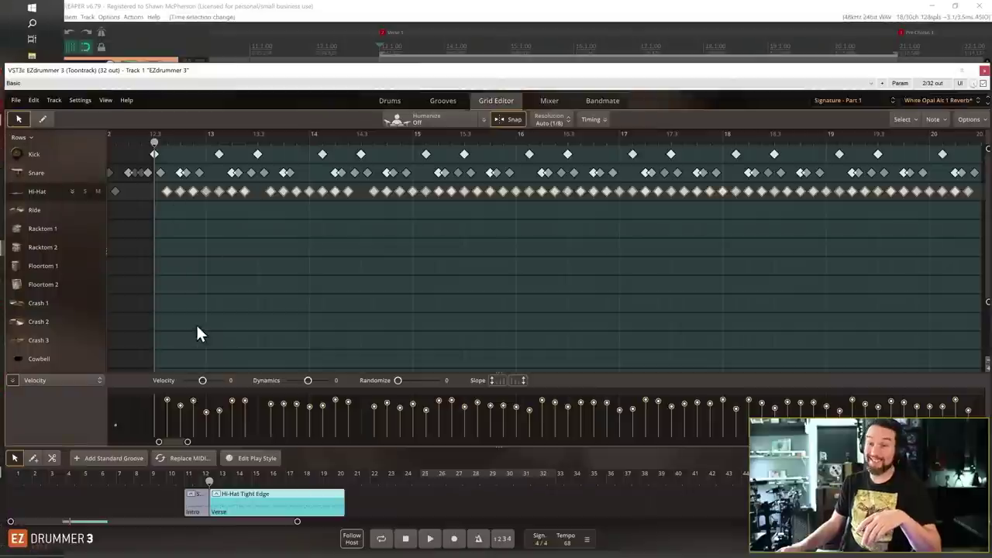
pyautogui.scroll(-3, 205, 324)
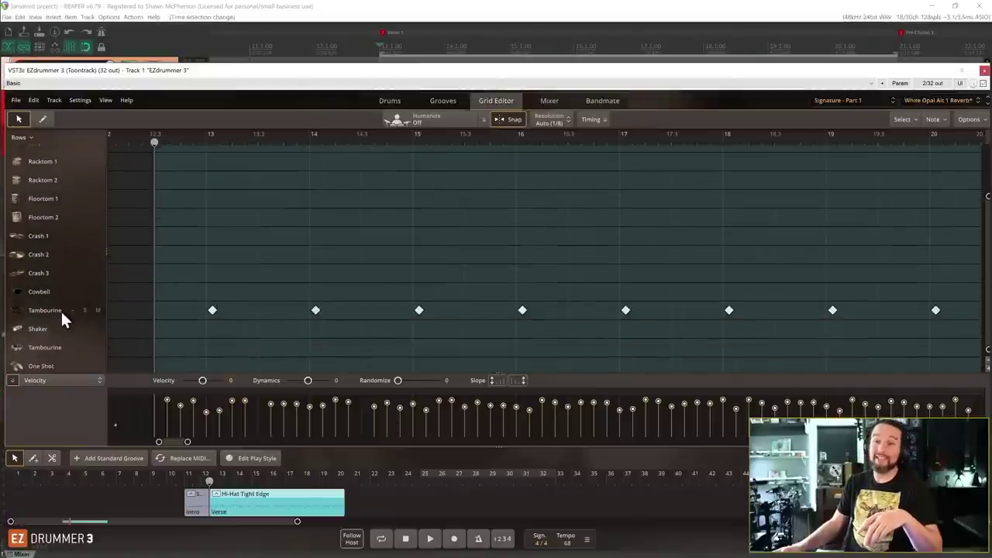
pyautogui.click(95, 311)
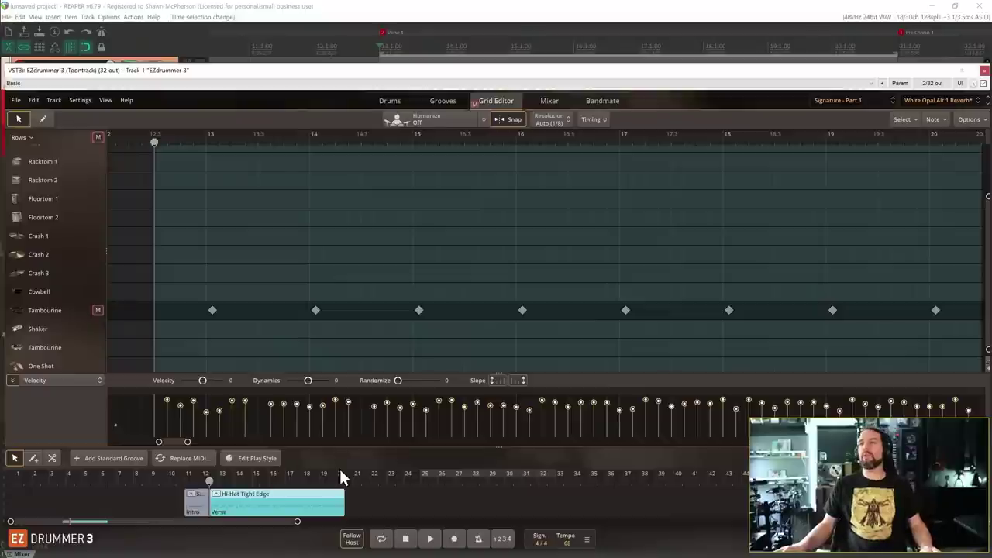
# Play the intro-to-verse transition from bar 12 and move the verse block so it starts at bar 13.
pyautogui.click(314, 46)
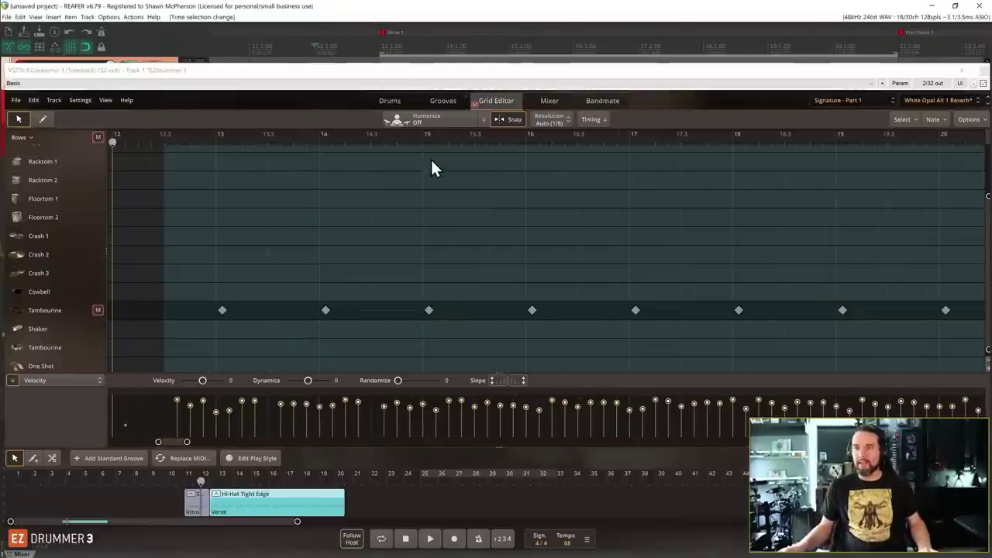
pyautogui.press('space')
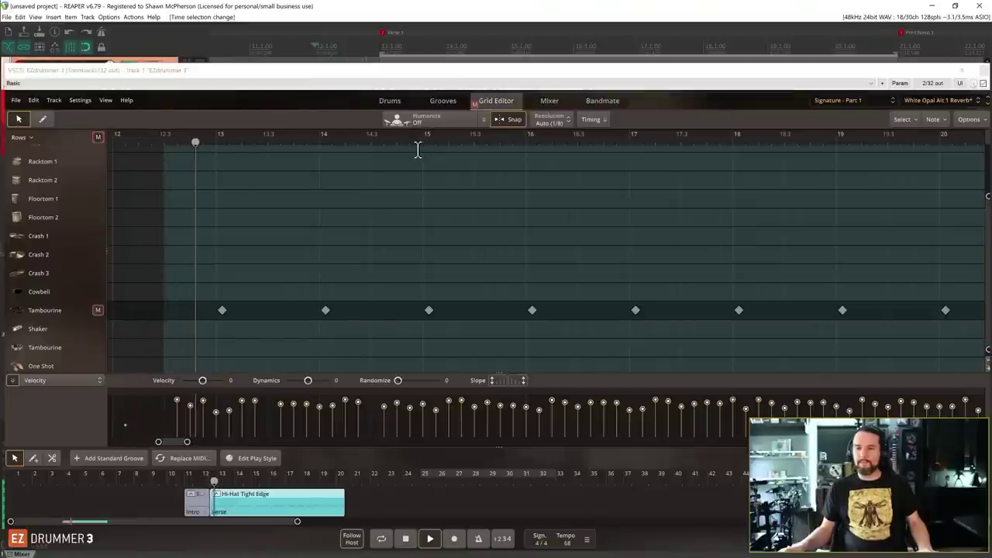
pyautogui.press('space')
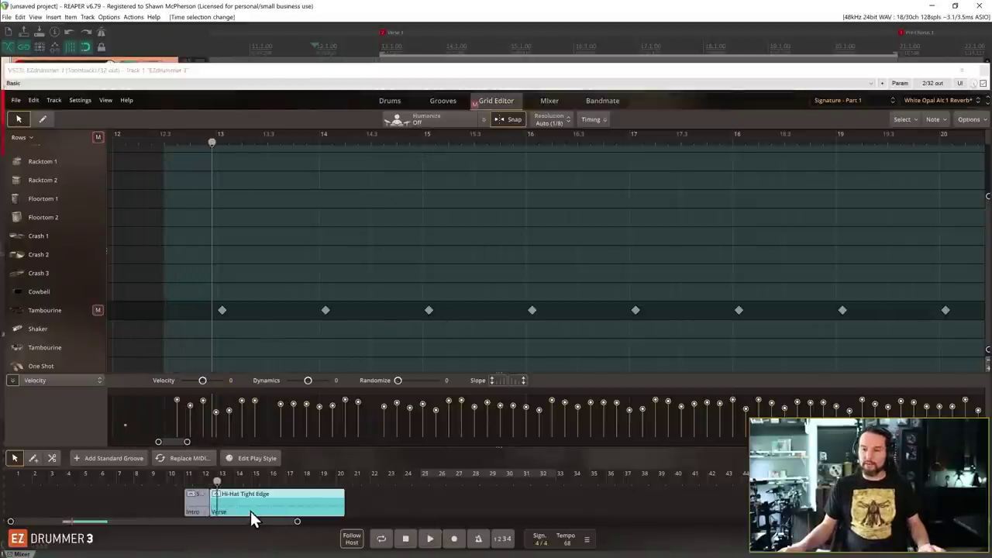
pyautogui.moveTo(252, 507); pyautogui.dragTo(217, 504)
pyautogui.click(441, 500)
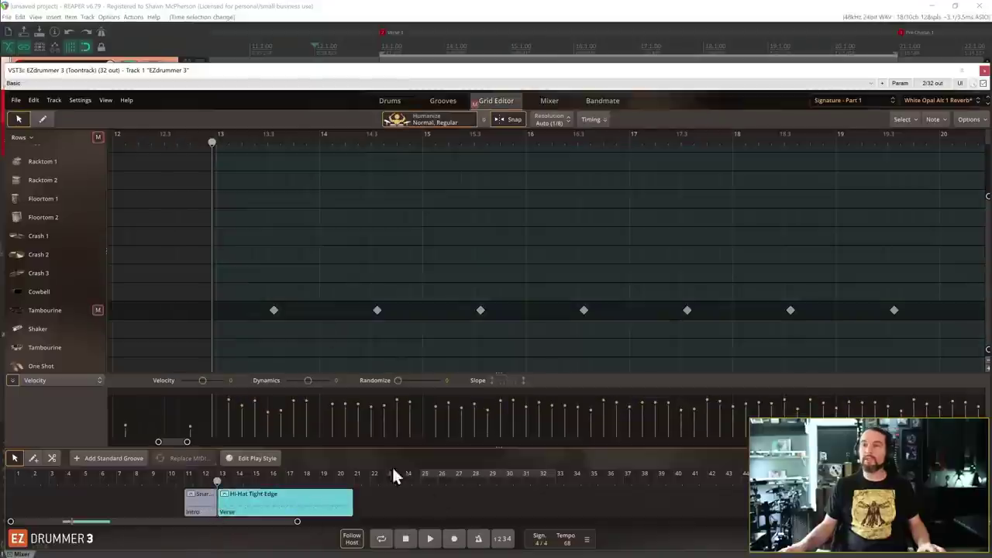
pyautogui.press('space')
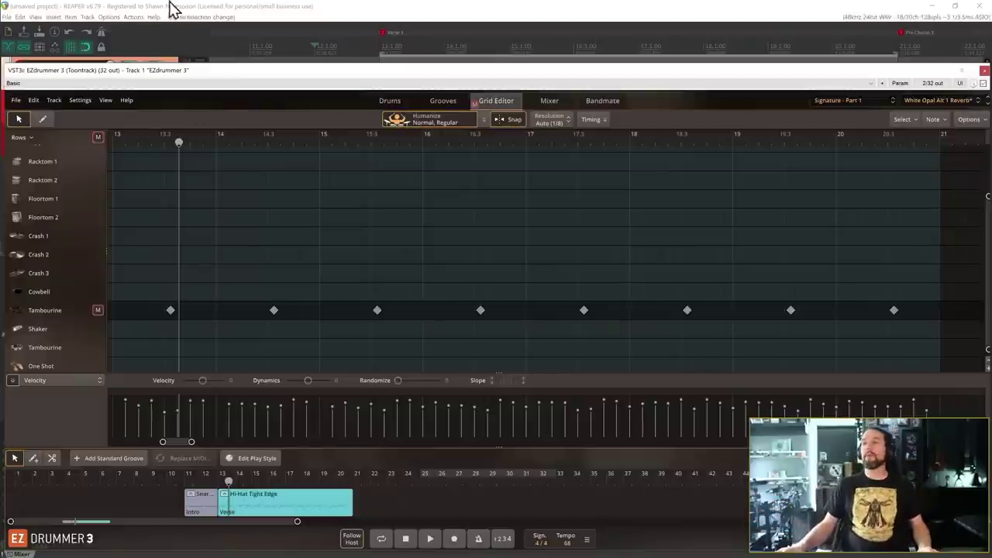
# Open the Pre Chorus groove folder and set the host time selection from the Pre Chorus 1 marker to the Chorus 1 marker.
pyautogui.click(429, 108)
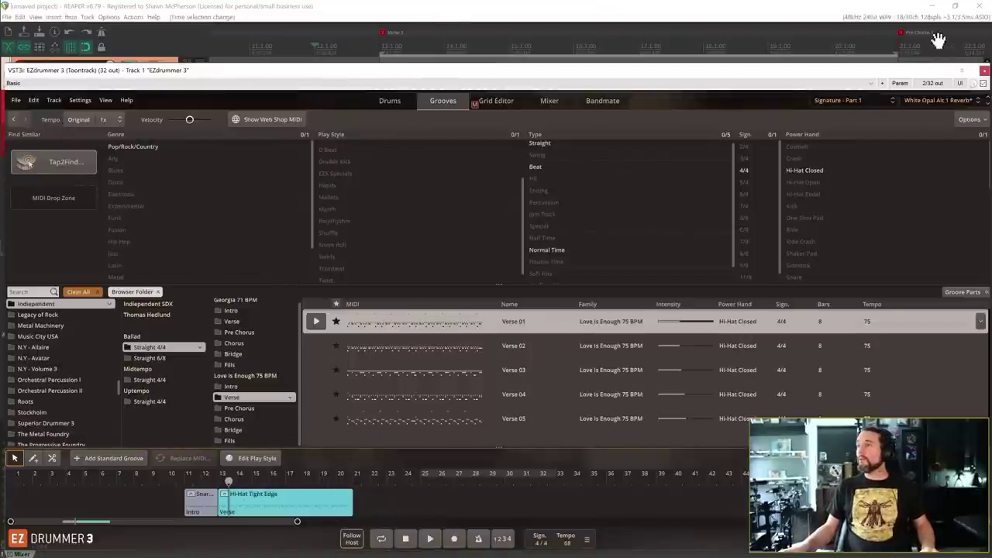
pyautogui.click(901, 33)
pyautogui.click(243, 411)
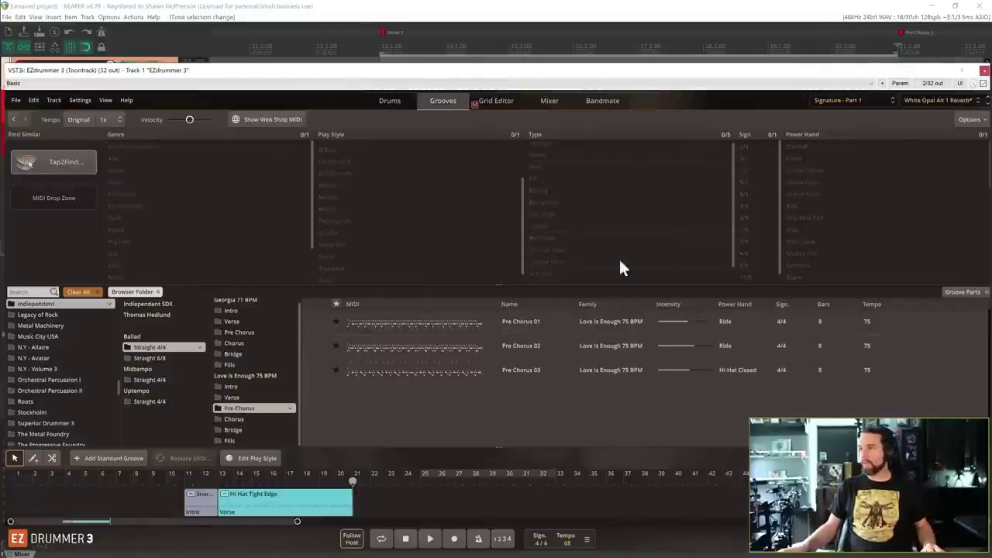
pyautogui.moveTo(859, 33)
pyautogui.mouseDown()
pyautogui.moveTo(511, 29)
pyautogui.moveTo(644, 53)
pyautogui.moveTo(836, 53)
pyautogui.mouseUp()
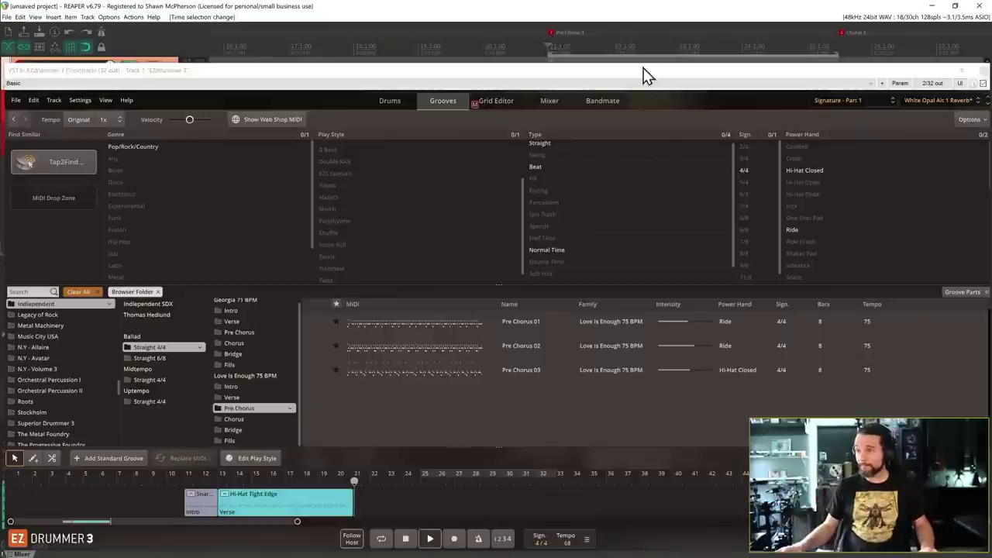
# Audition the three pre-chorus grooves and place Pre Chorus 02 at bar 21, directly after the verse block.
pyautogui.click(316, 321)
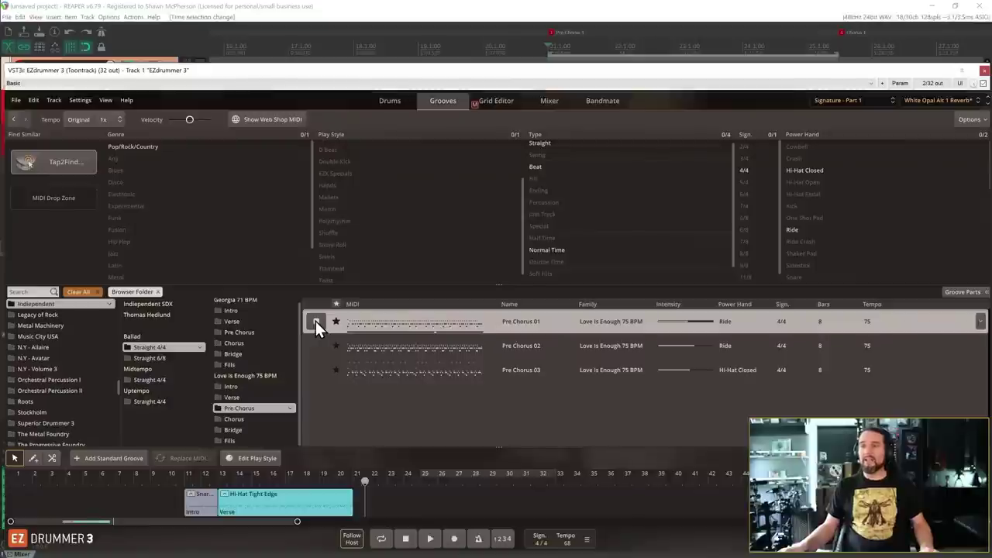
pyautogui.click(381, 344)
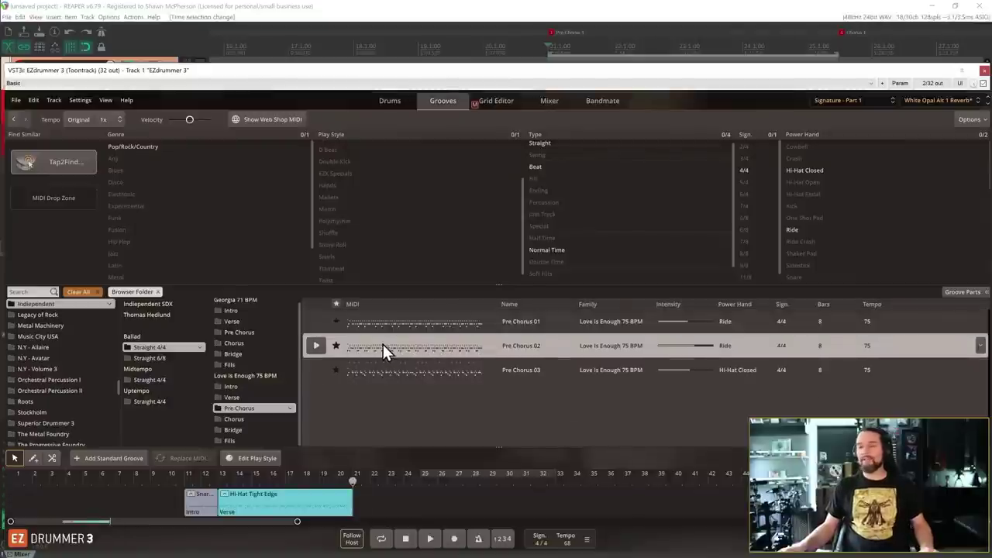
pyautogui.click(315, 346)
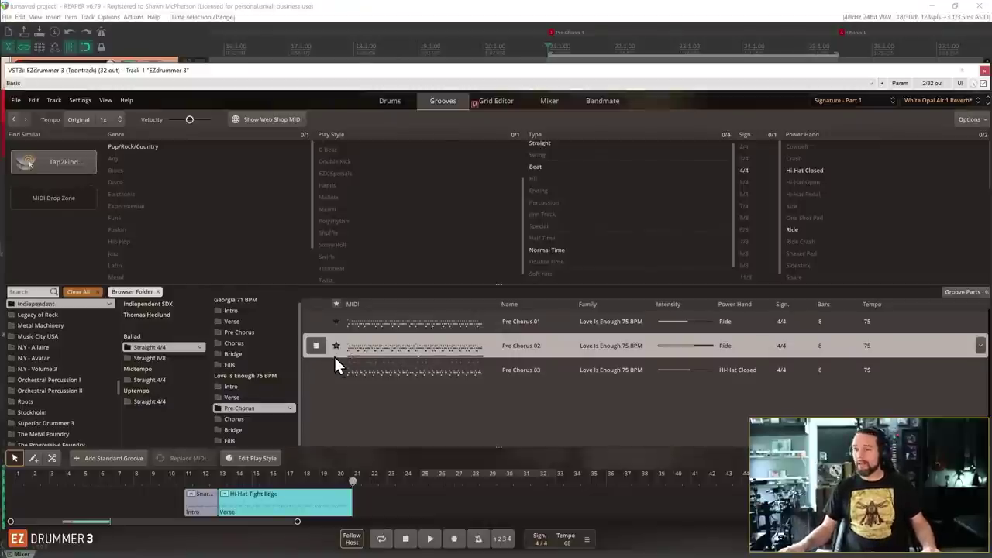
pyautogui.click(389, 369)
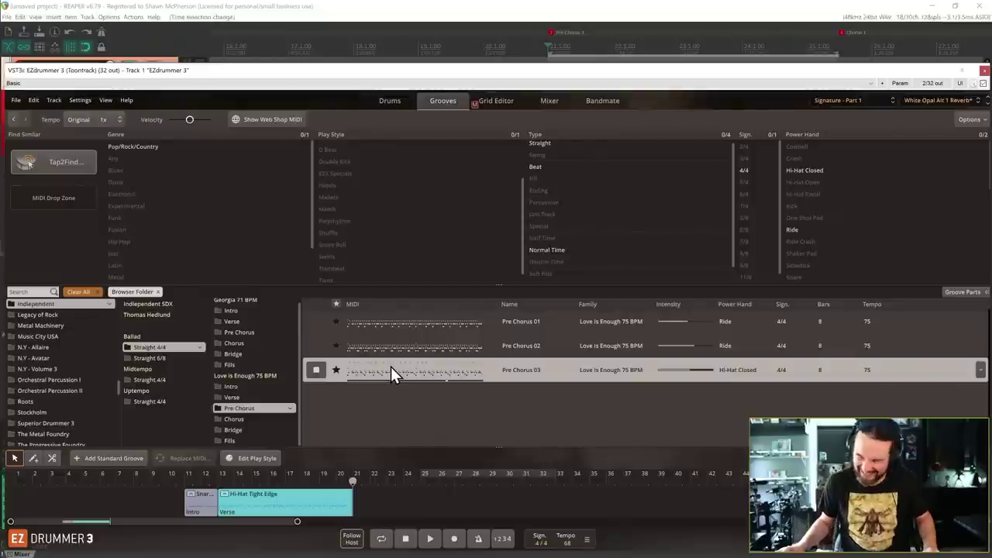
pyautogui.click(386, 349)
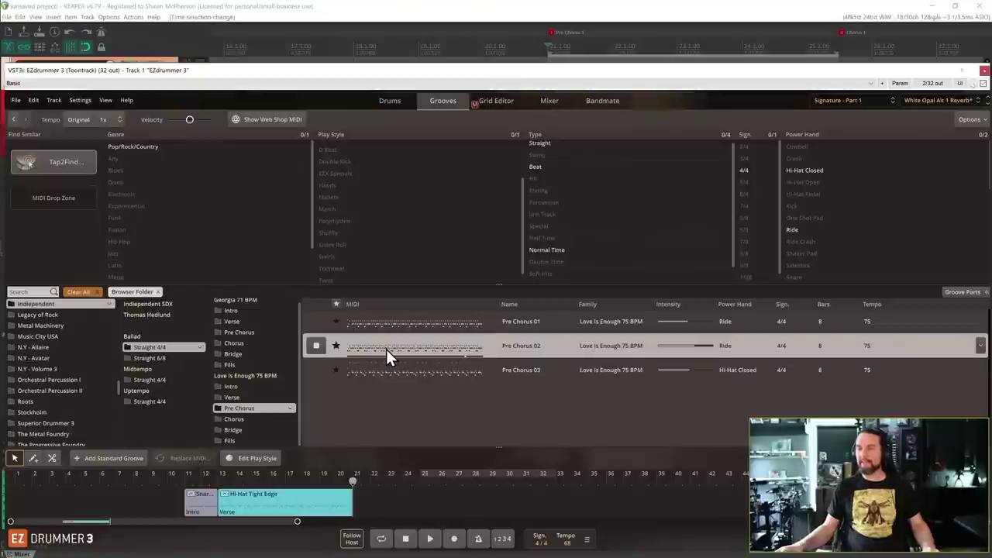
pyautogui.moveTo(364, 347); pyautogui.dragTo(362, 500)
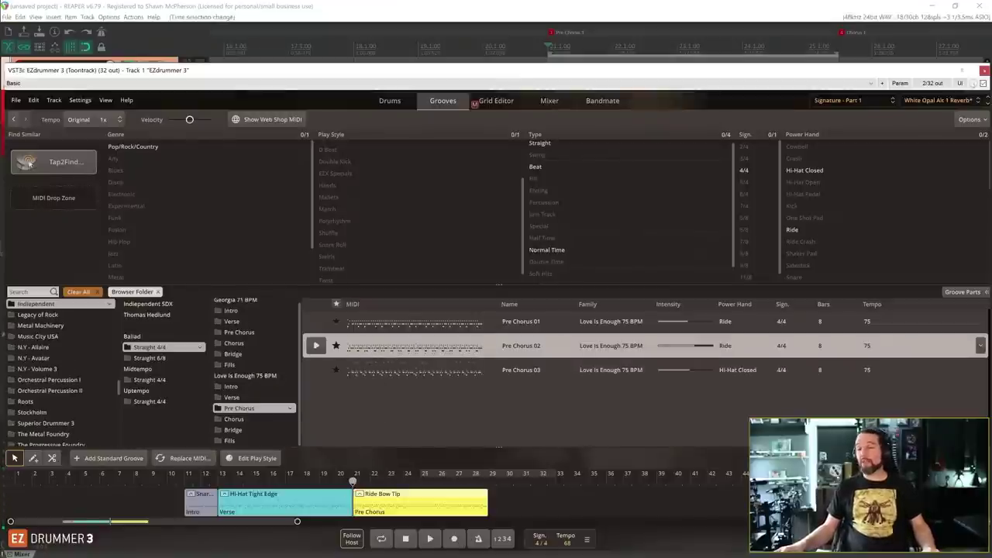
# Edit the pre-chorus block's play style so the Power Hand plays the hi-hat with the Closed Edge articulation.
pyautogui.doubleClick(361, 497)
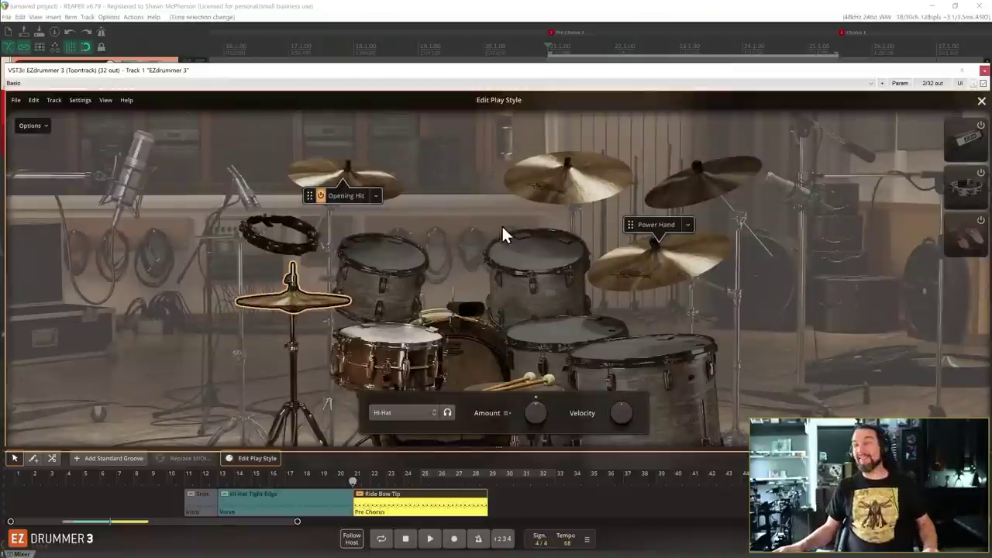
pyautogui.press('space')
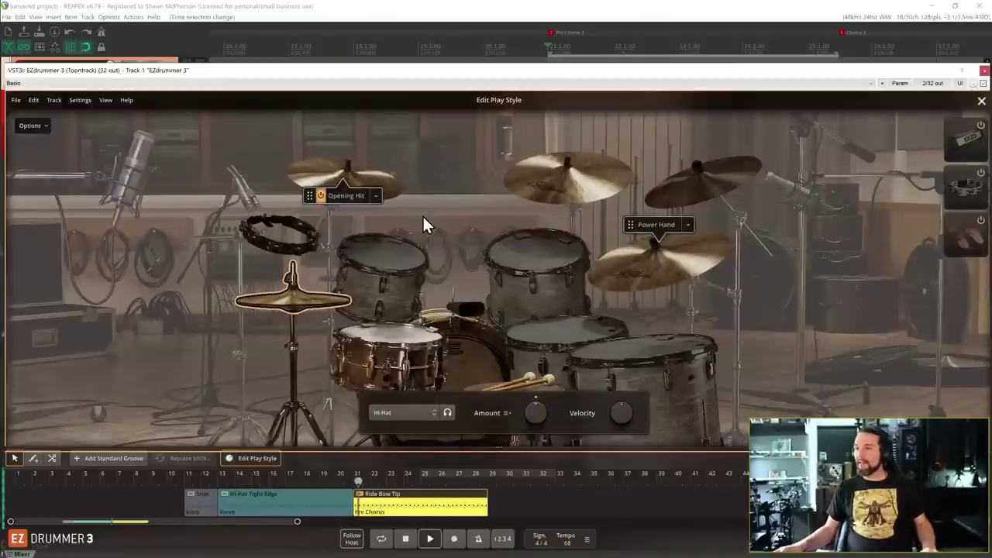
pyautogui.moveTo(634, 224); pyautogui.dragTo(263, 291)
pyautogui.click(321, 256)
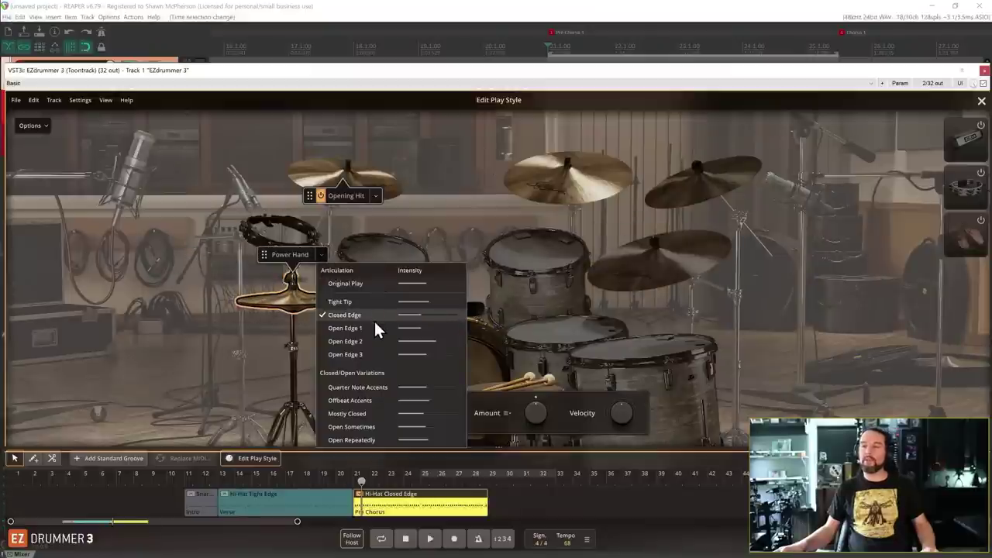
pyautogui.click(546, 505)
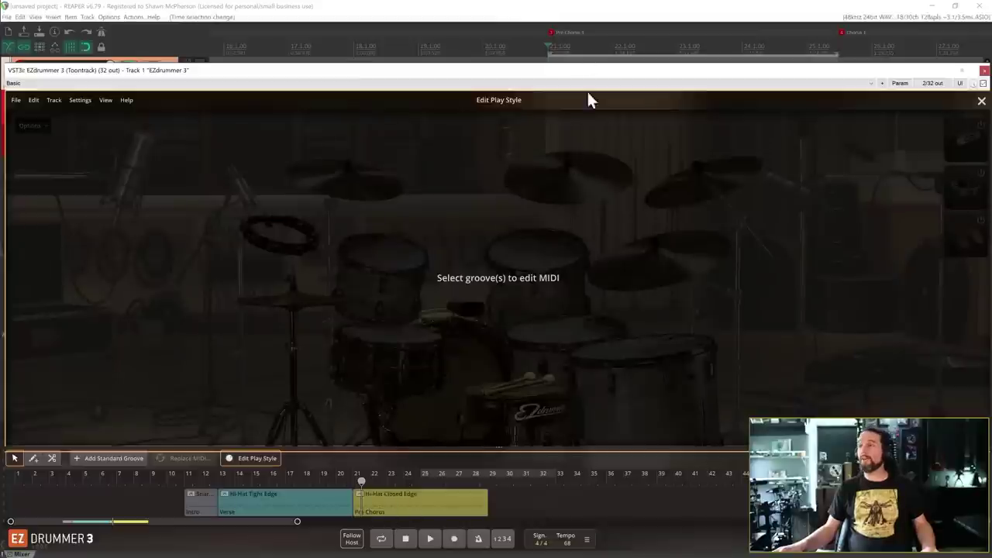
pyautogui.click(982, 101)
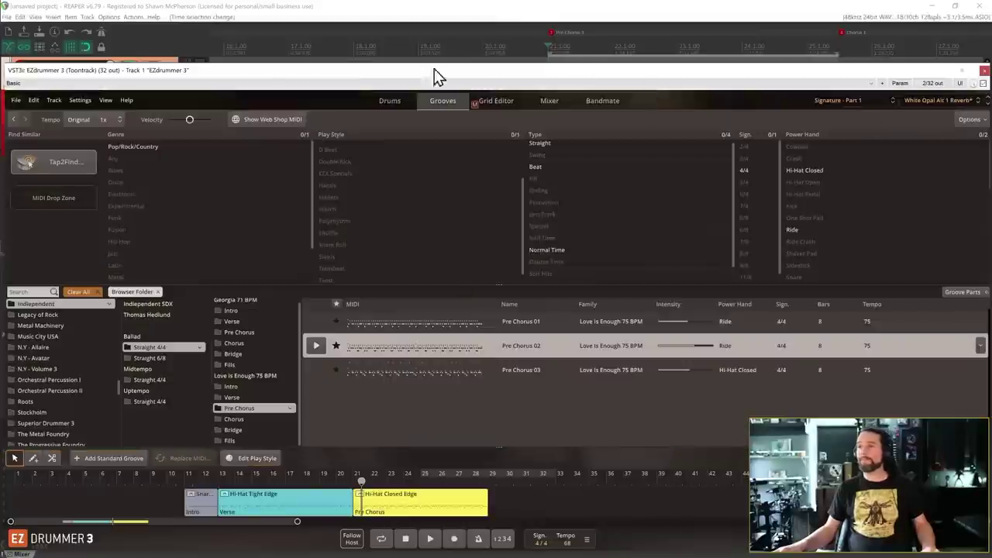
# Play the verse-to-pre-chorus transition from bar 20.
pyautogui.click(482, 52)
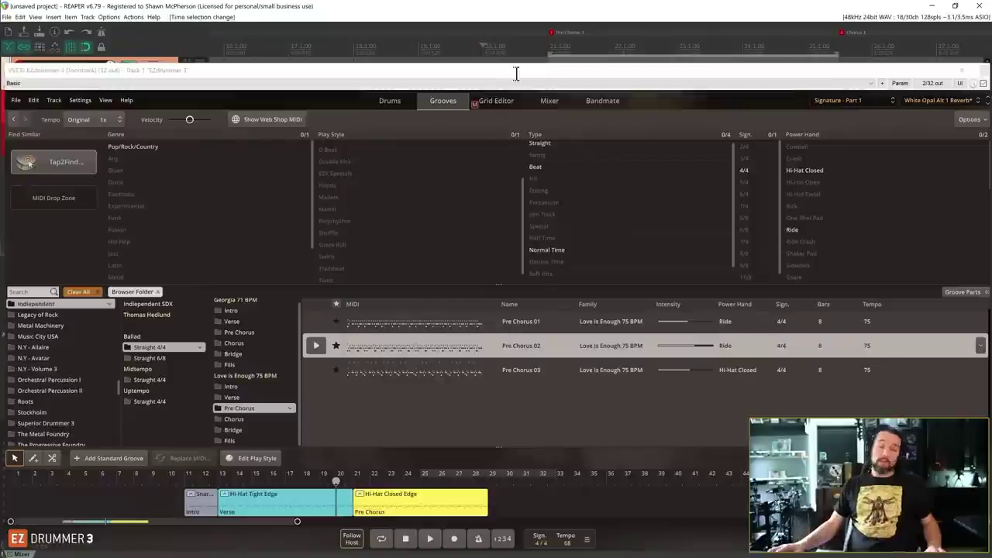
pyautogui.click(490, 73)
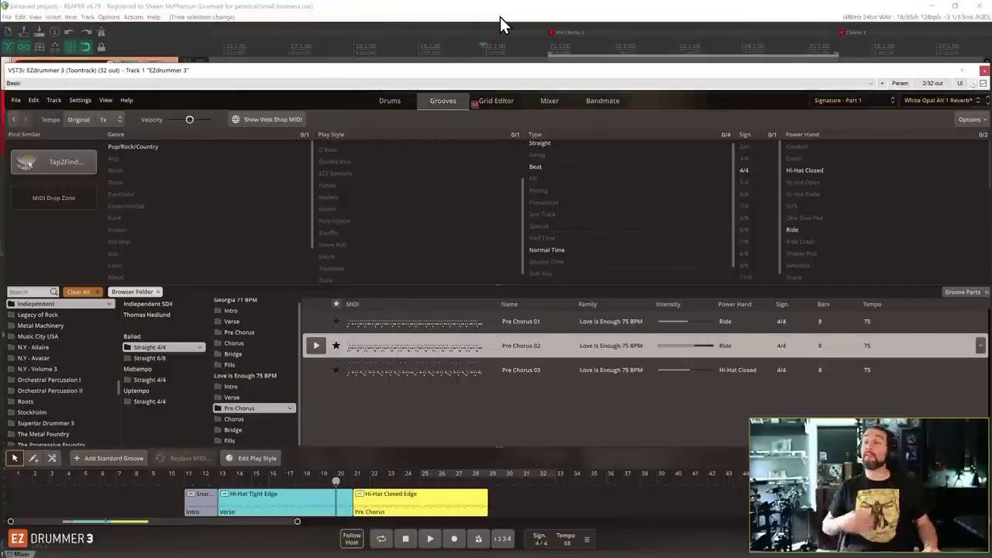
pyautogui.press('space')
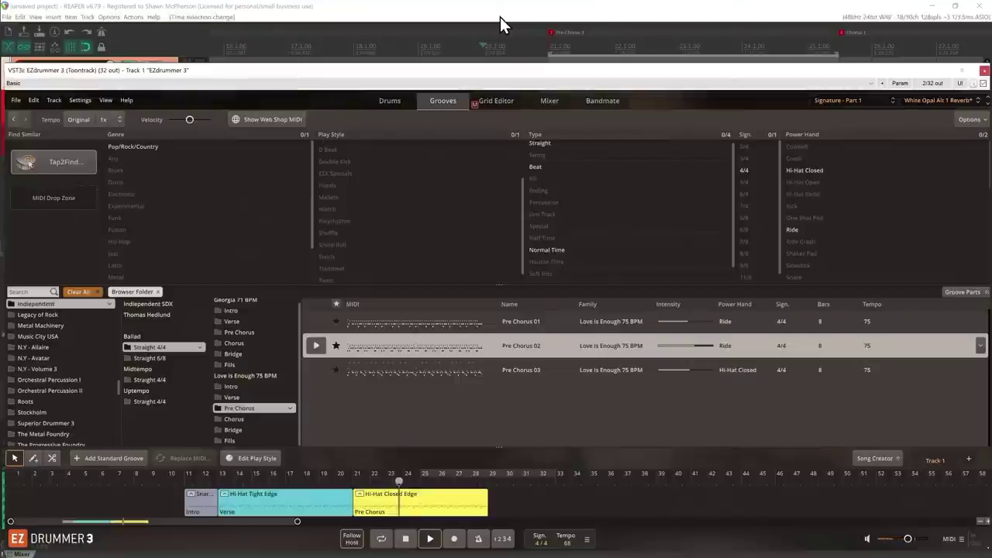
# Open the pre-chorus block in the Grid Editor and play its hi-hat pattern from bar 21.
pyautogui.doubleClick(426, 511)
pyautogui.scroll(2, 500, 229)
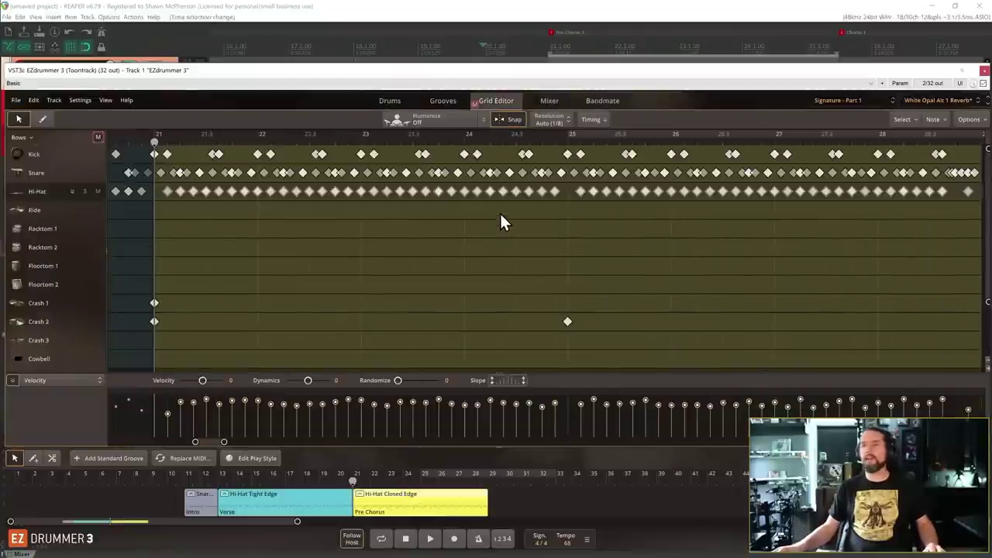
pyautogui.hscroll(-2, 251, 208)
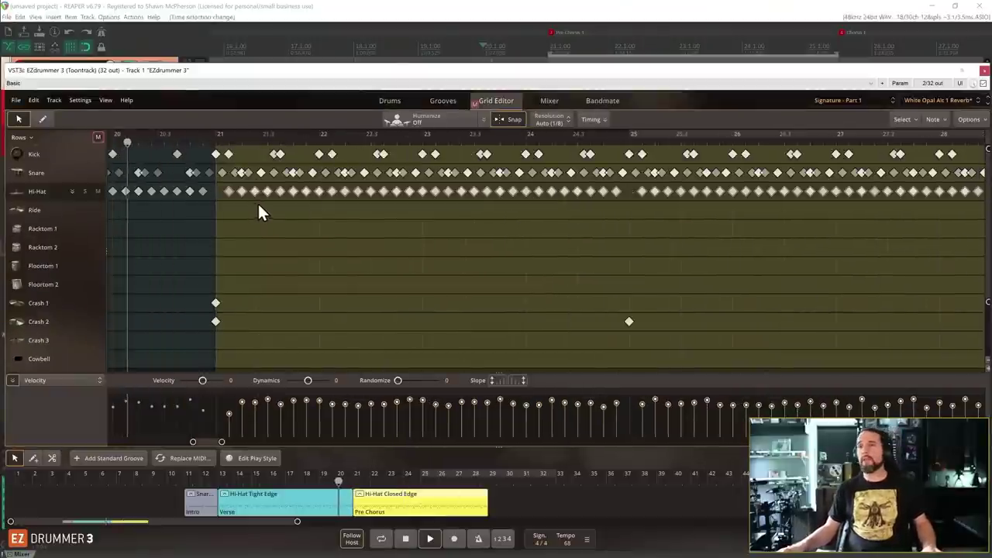
pyautogui.click(218, 140)
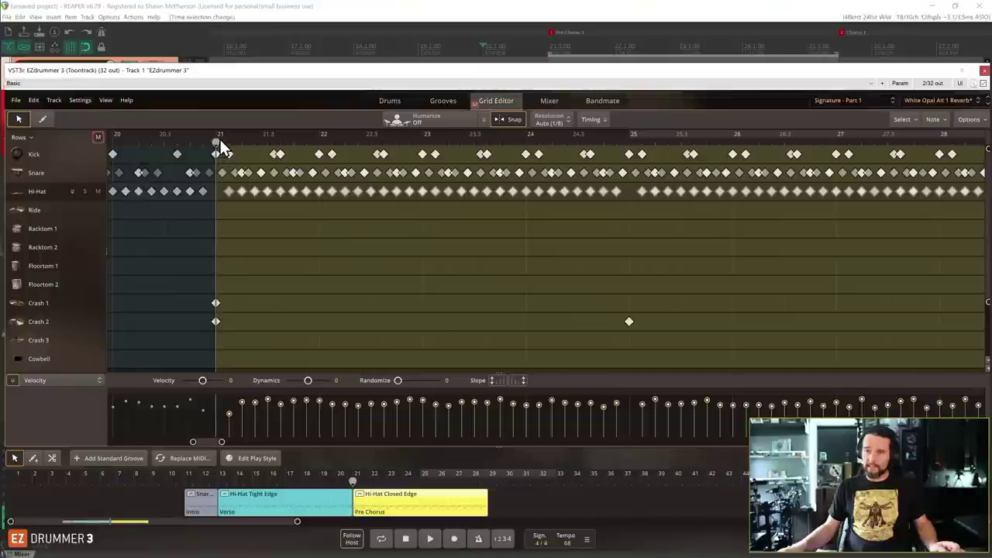
pyautogui.press('space')
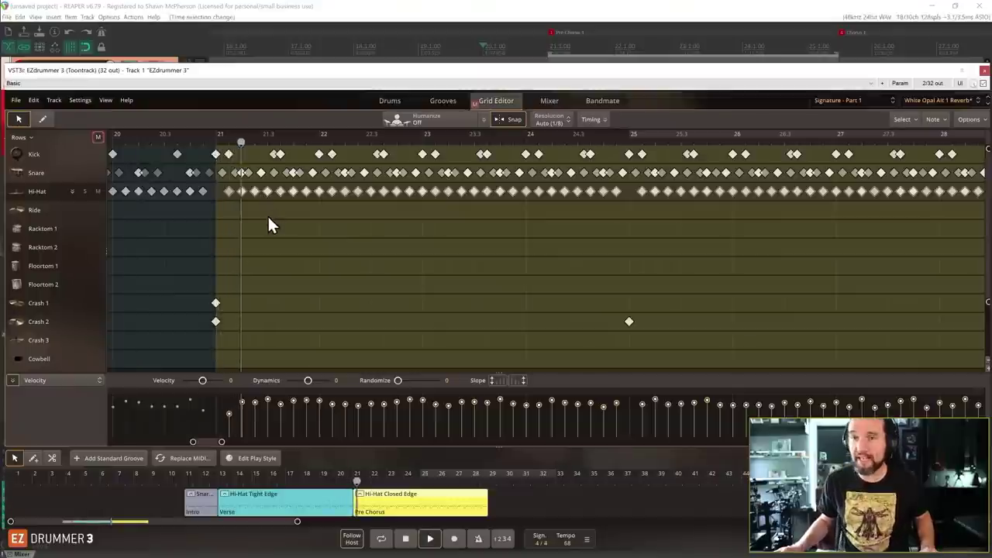
# Expand the hi-hat articulations, move the last hit of bar 21 to Open Edge 2, and play the result.
pyautogui.click(73, 190)
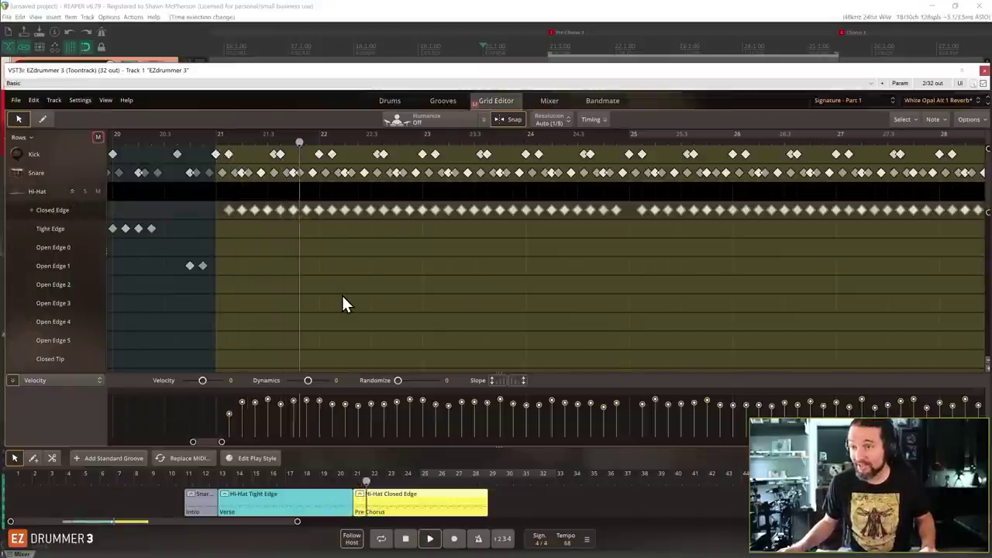
pyautogui.press('space')
pyautogui.moveTo(308, 205); pyautogui.dragTo(307, 231)
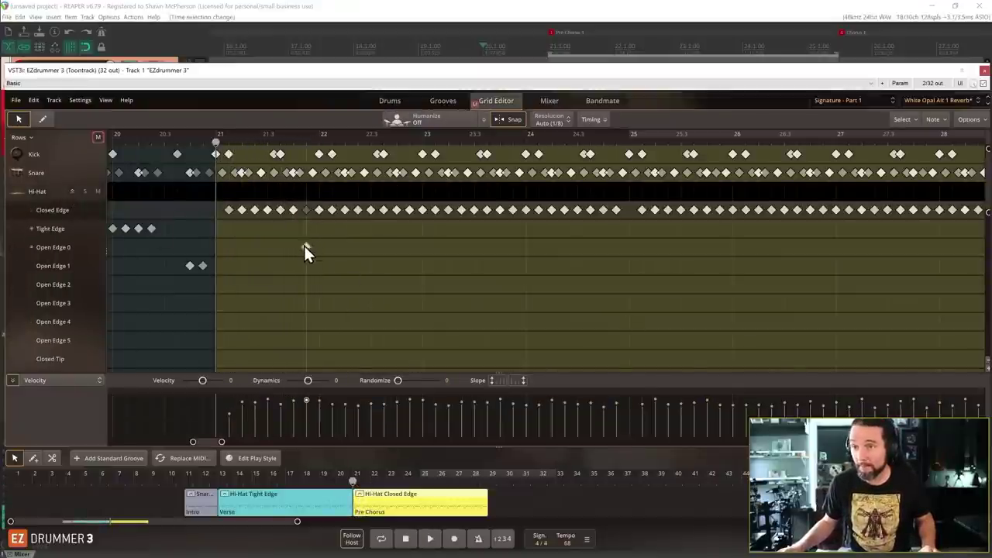
pyautogui.moveTo(304, 286); pyautogui.dragTo(305, 286)
pyautogui.press('space')
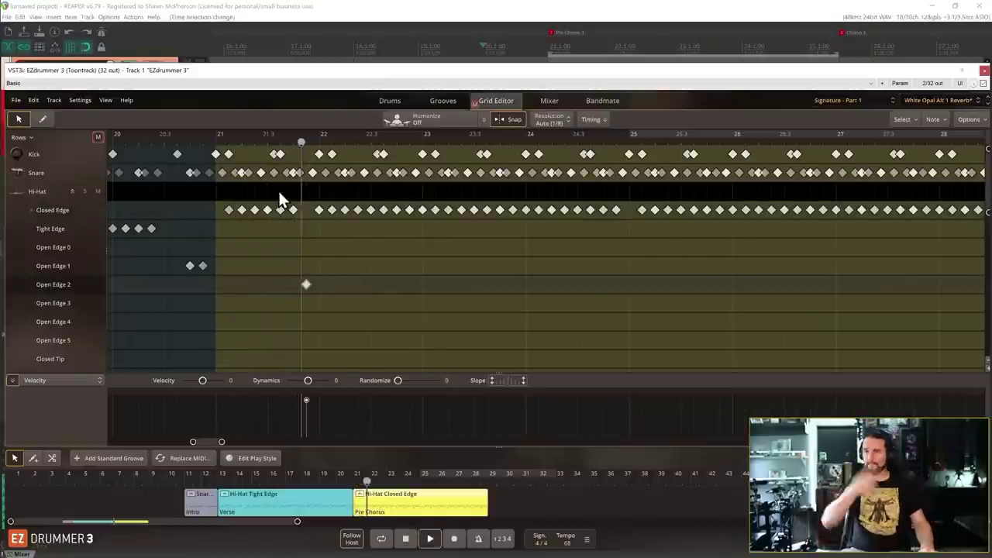
pyautogui.press('space')
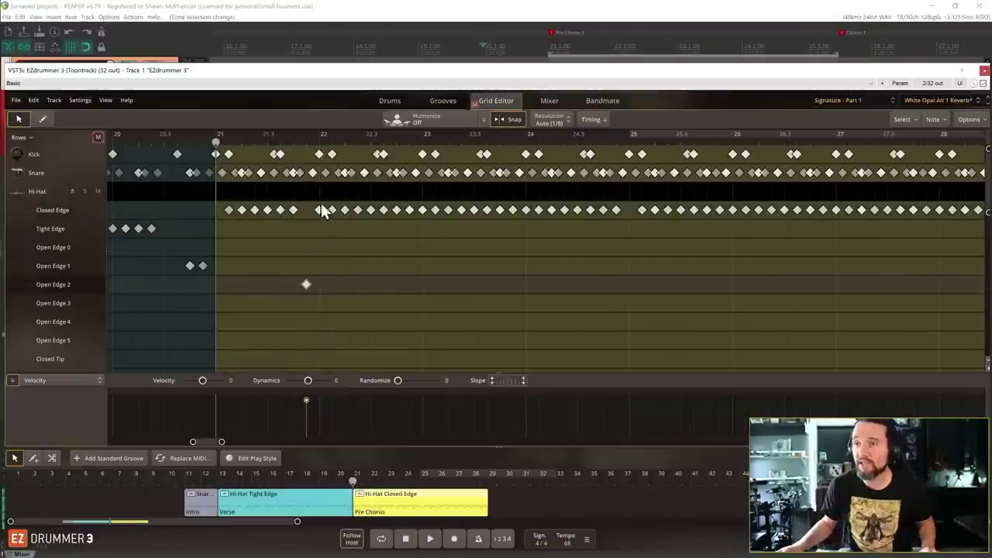
# Set the grid resolution to straight 1/8.
pyautogui.scroll(3, 311, 208)
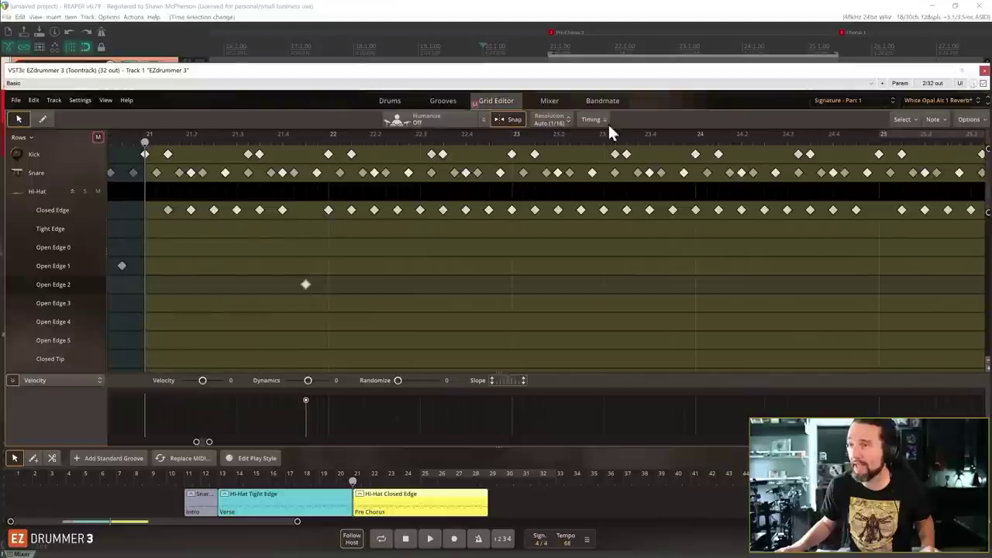
pyautogui.click(552, 121)
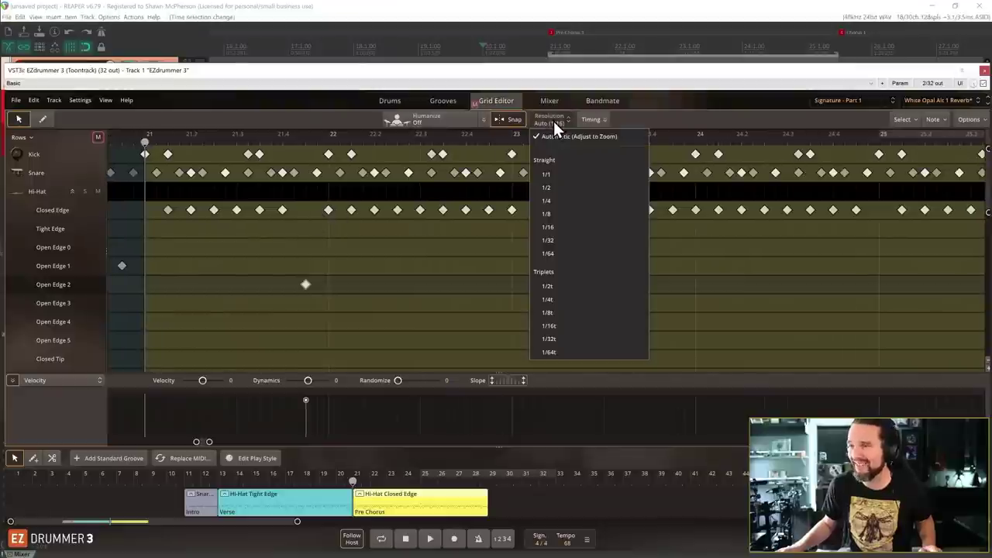
pyautogui.click(588, 217)
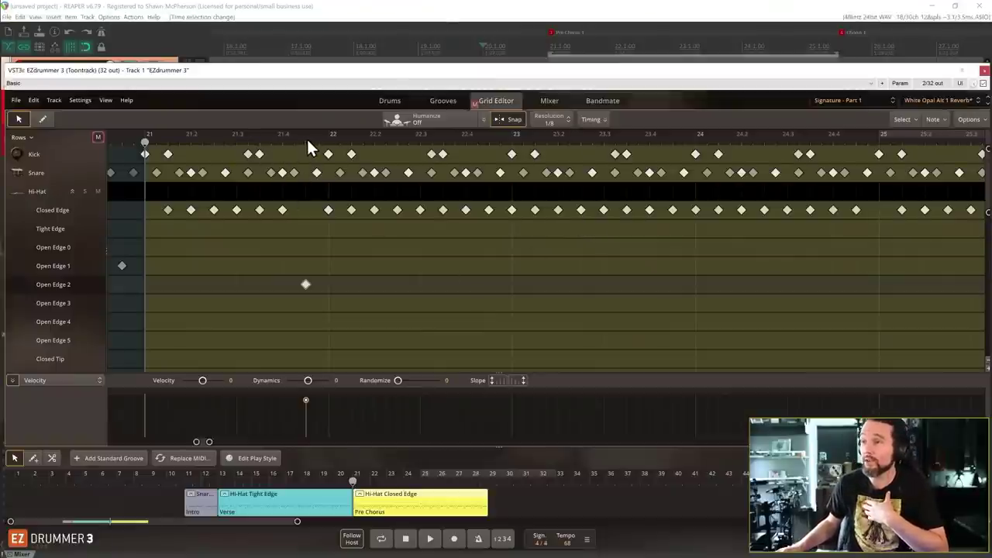
# Move the last Closed Edge hi-hat hit of each bar from 22 through 27 to Open Edge 2.
pyautogui.click(490, 210)
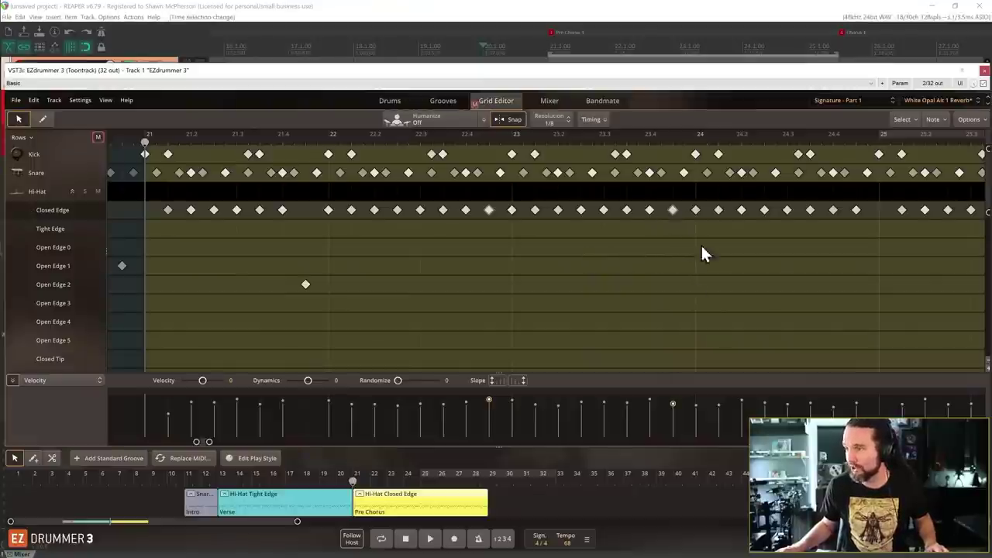
pyautogui.keyDown('ctrl'); pyautogui.click(835, 211); pyautogui.keyUp('ctrl')
pyautogui.hscroll(5, 786, 261)
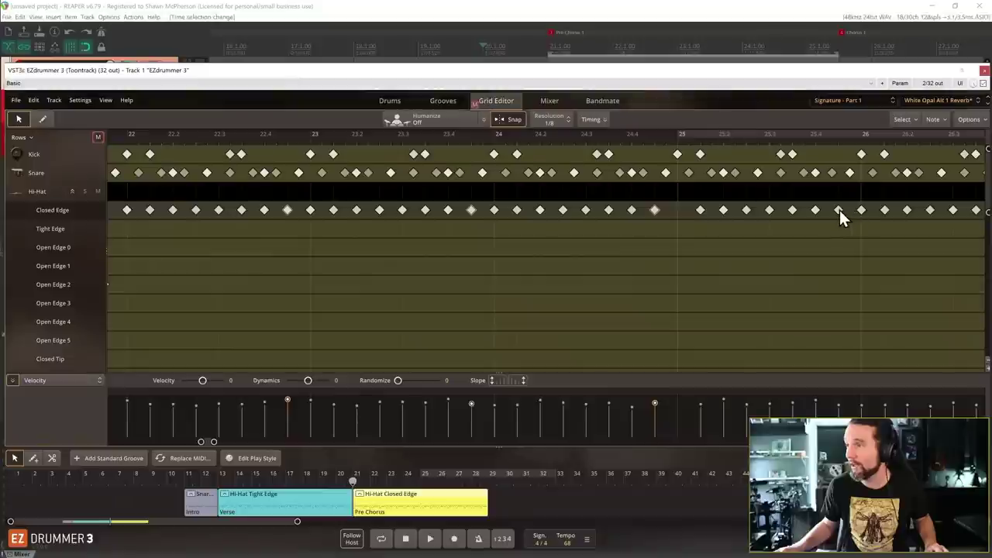
pyautogui.hscroll(3, 780, 215)
pyautogui.hscroll(2, 737, 234)
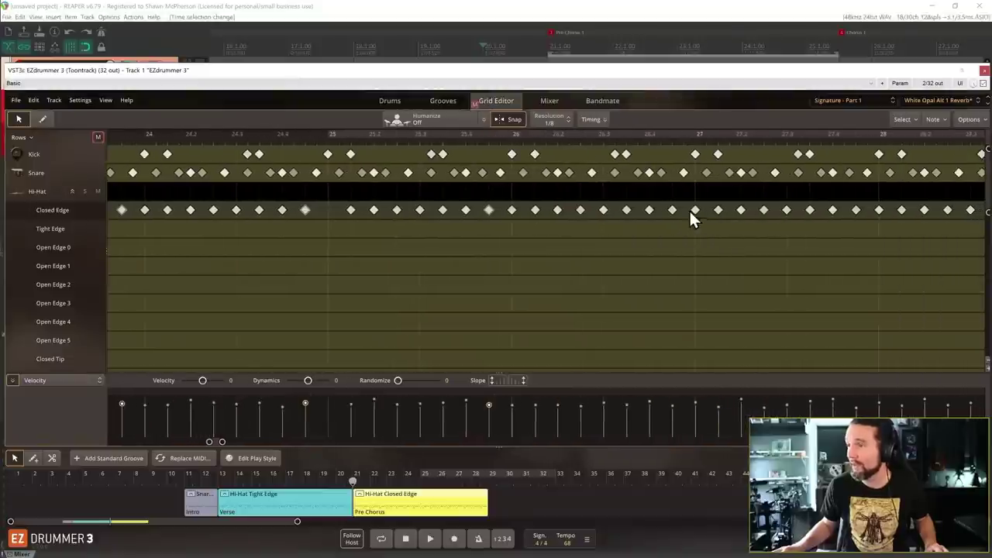
pyautogui.hscroll(4, 756, 248)
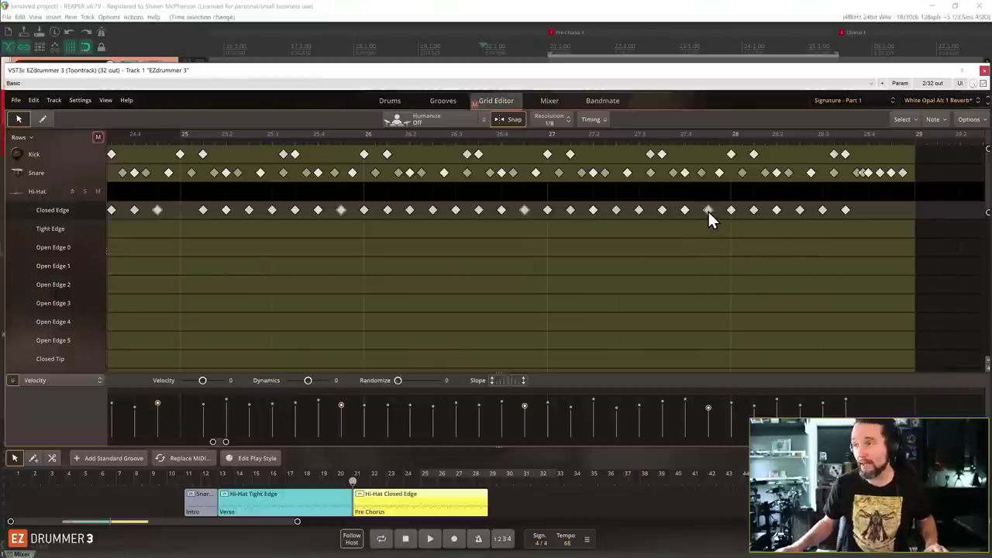
pyautogui.hscroll(-15, 349, 261)
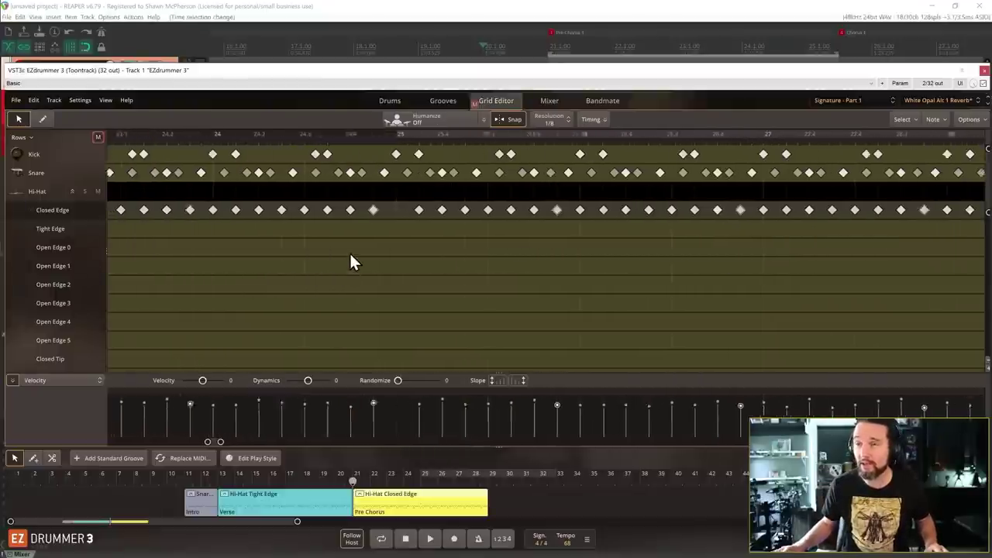
pyautogui.hscroll(1, 349, 253)
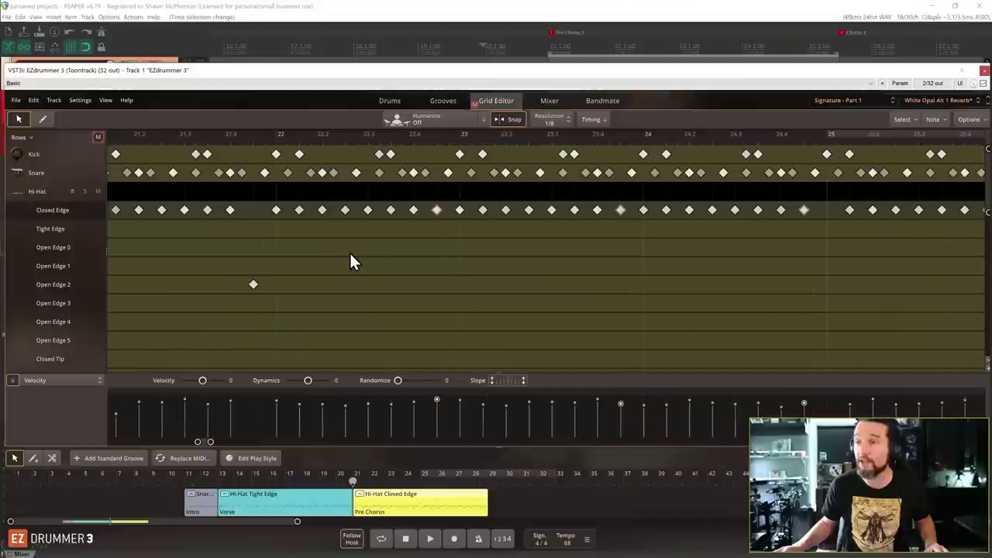
pyautogui.moveTo(426, 210); pyautogui.dragTo(439, 301)
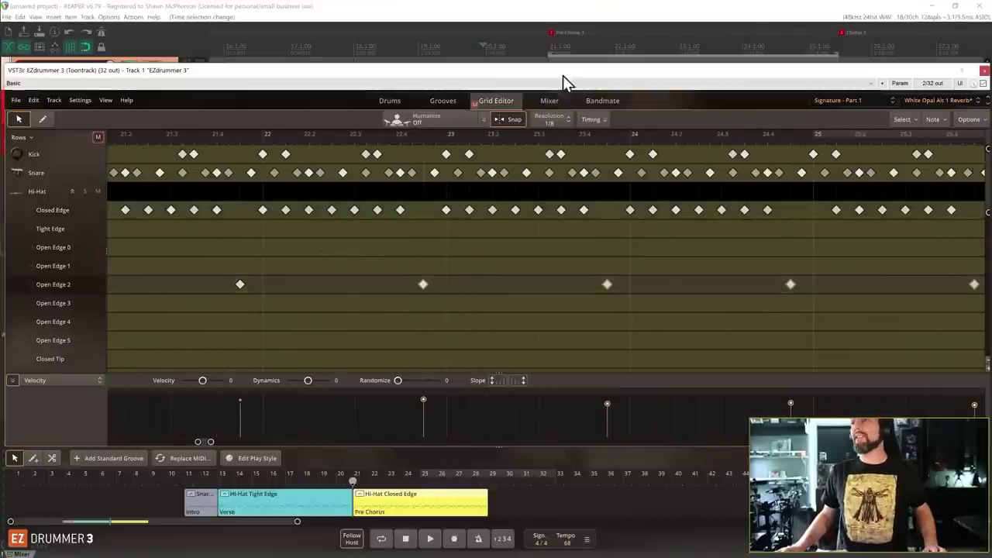
# Play the transition from bar 20 into the pre-chorus to check the added open hi-hat hits.
pyautogui.click(482, 44)
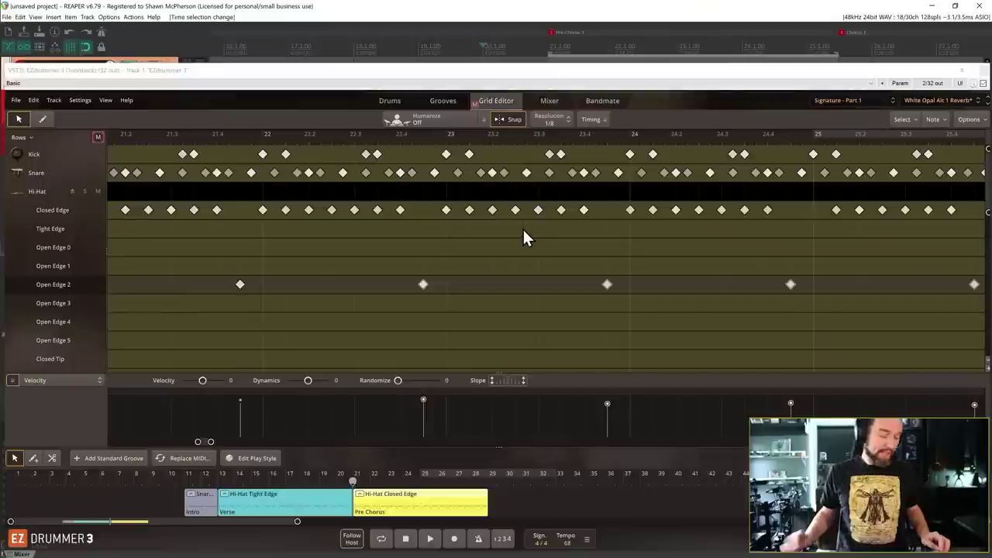
pyautogui.press('space')
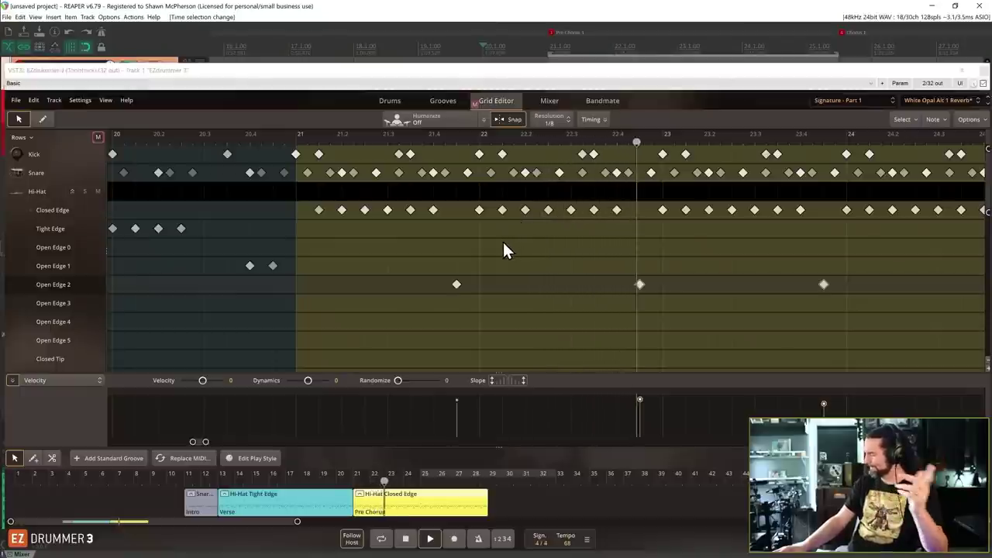
pyautogui.press('space')
# Return the open hi-hat hits at the ends of bars 22, 24 and 26 to Closed Edge.
pyautogui.moveTo(597, 250); pyautogui.dragTo(648, 292)
pyautogui.scroll(-3, 705, 284)
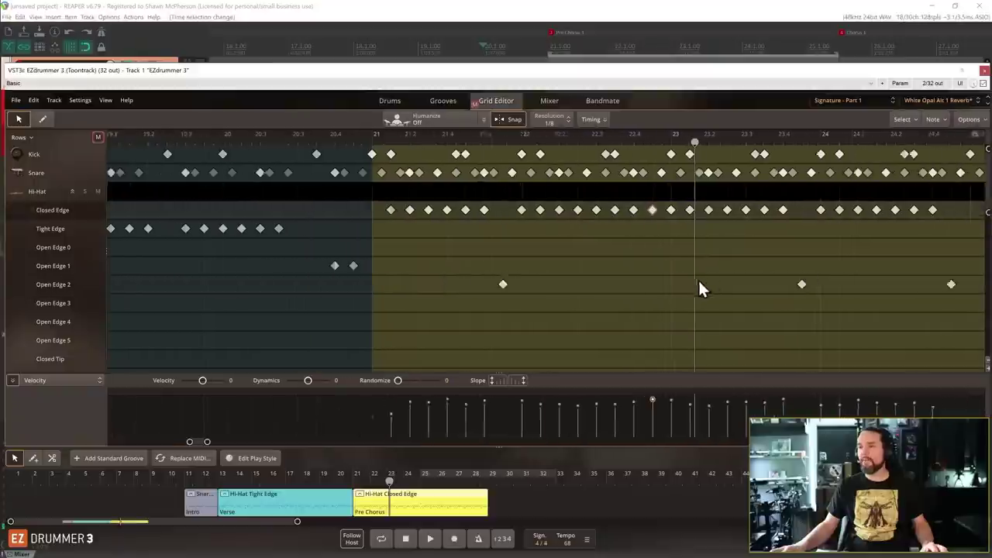
pyautogui.hscroll(2, 799, 285)
pyautogui.click(737, 284)
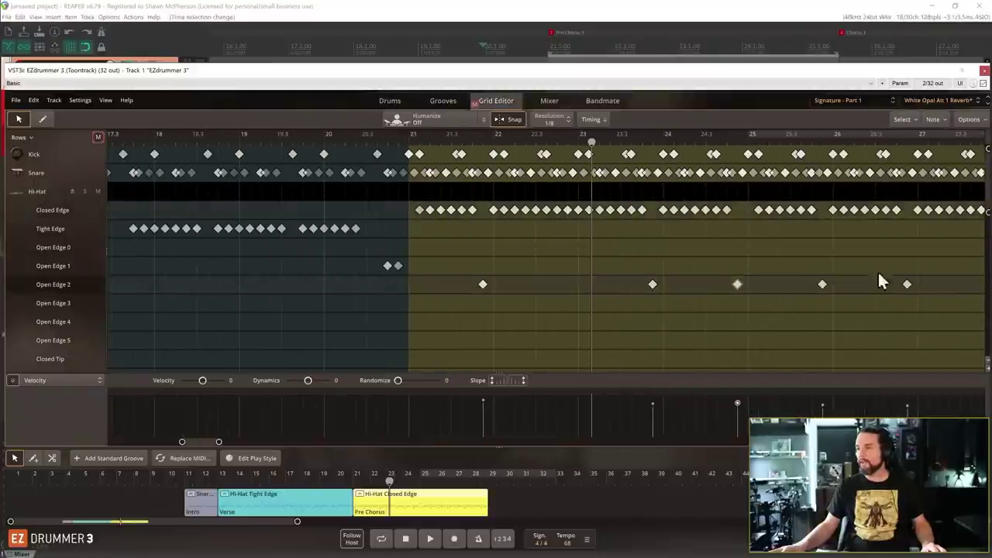
pyautogui.hscroll(4, 826, 285)
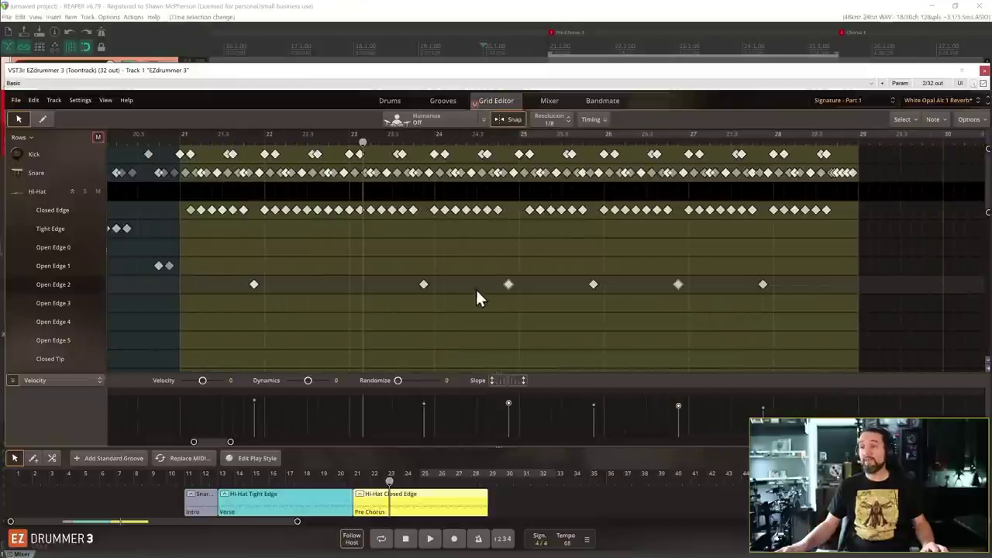
pyautogui.moveTo(508, 285); pyautogui.dragTo(515, 219)
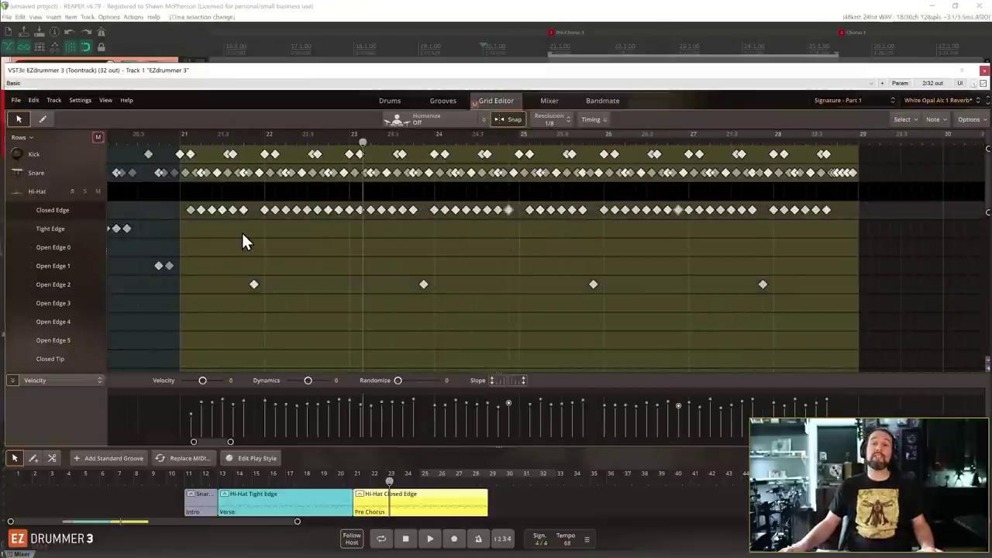
# Play the edited pre-chorus hi-hat pattern, and play the end of the verse from bar 19.
pyautogui.press('space')
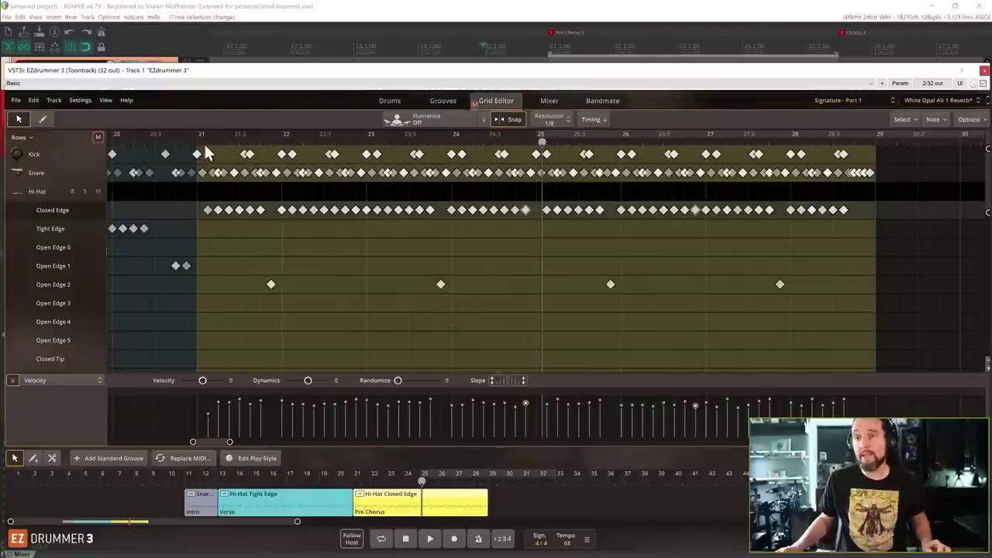
pyautogui.click(349, 504)
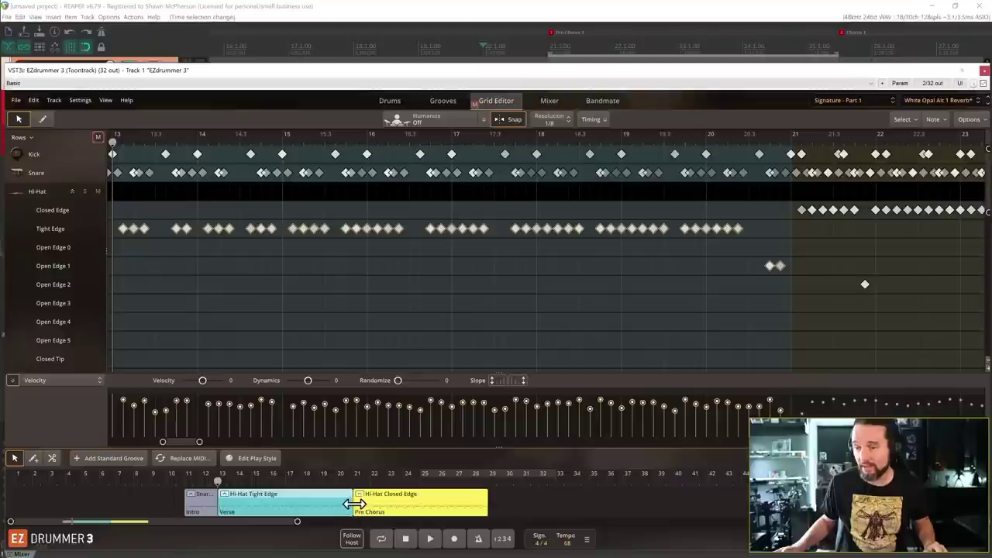
pyautogui.click(318, 482)
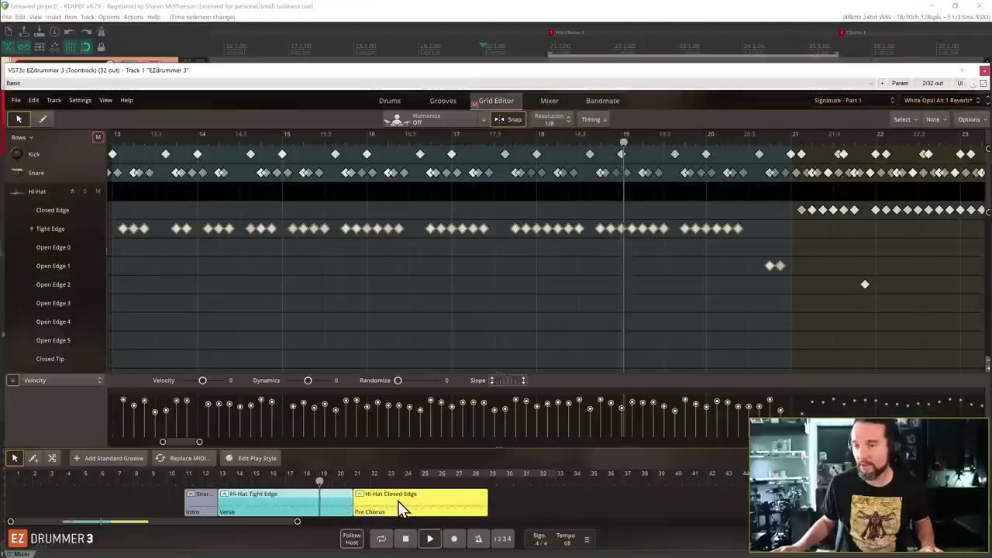
# Browse the Fills folder of Love Is Enough 75 BPM and audition the fills from Fills 01 through Fills 06.
pyautogui.click(443, 104)
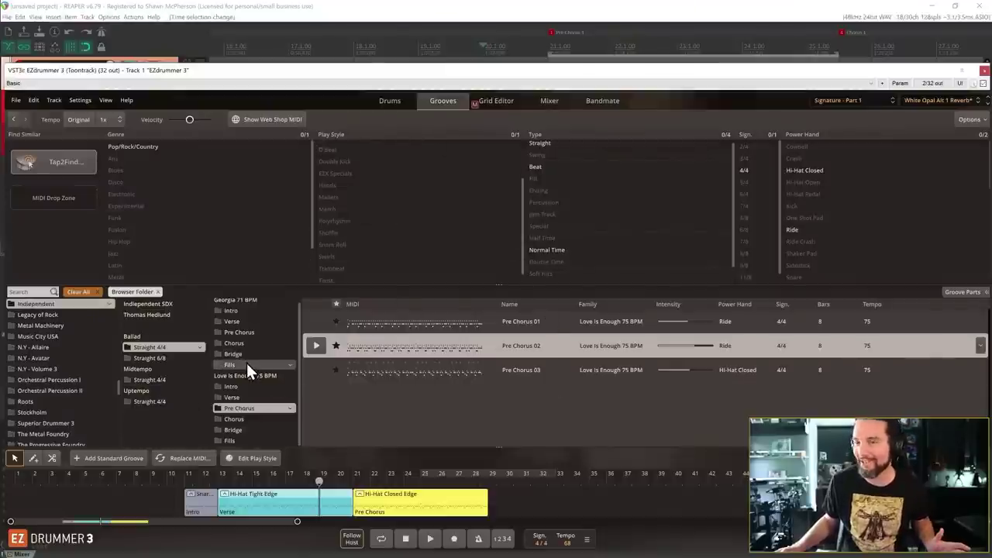
pyautogui.click(245, 440)
pyautogui.click(315, 323)
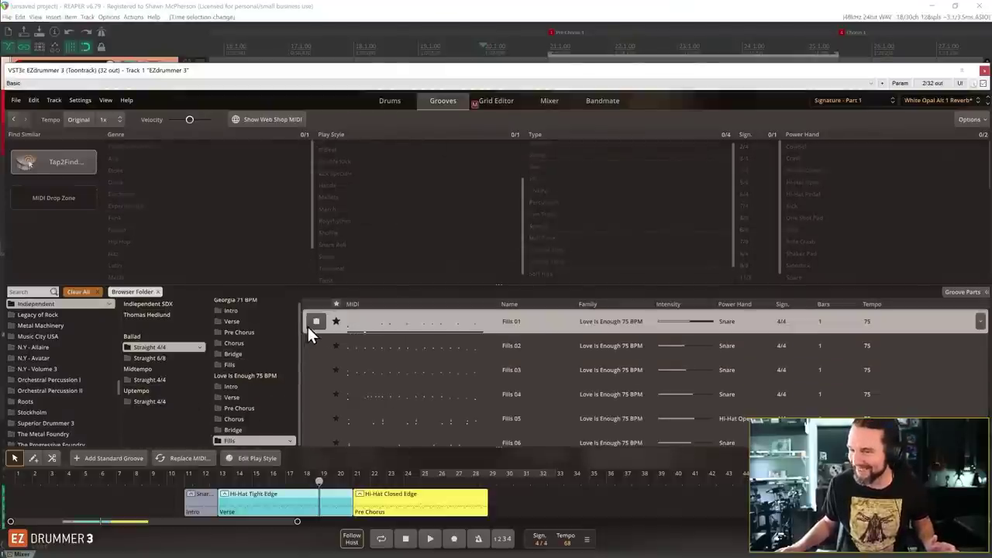
pyautogui.click(314, 347)
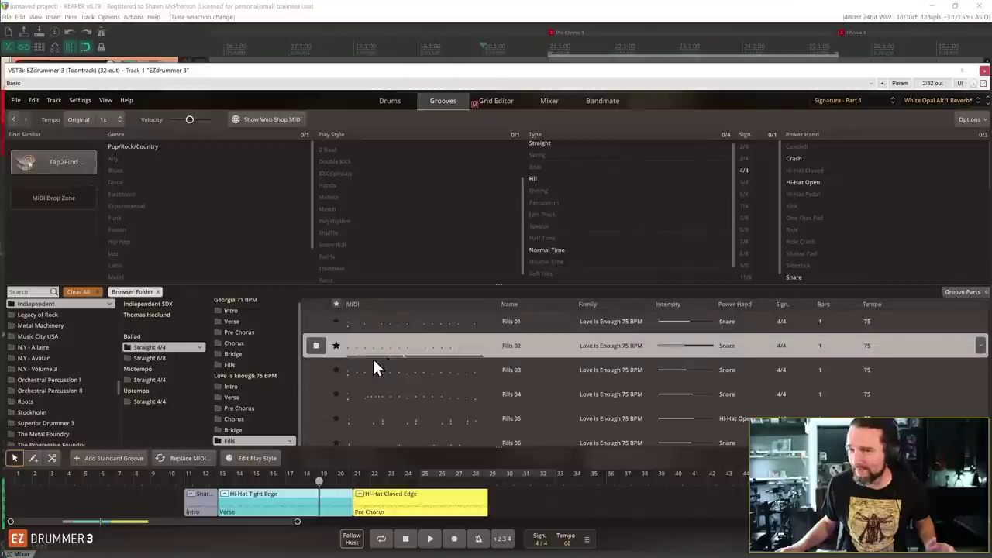
pyautogui.click(317, 346)
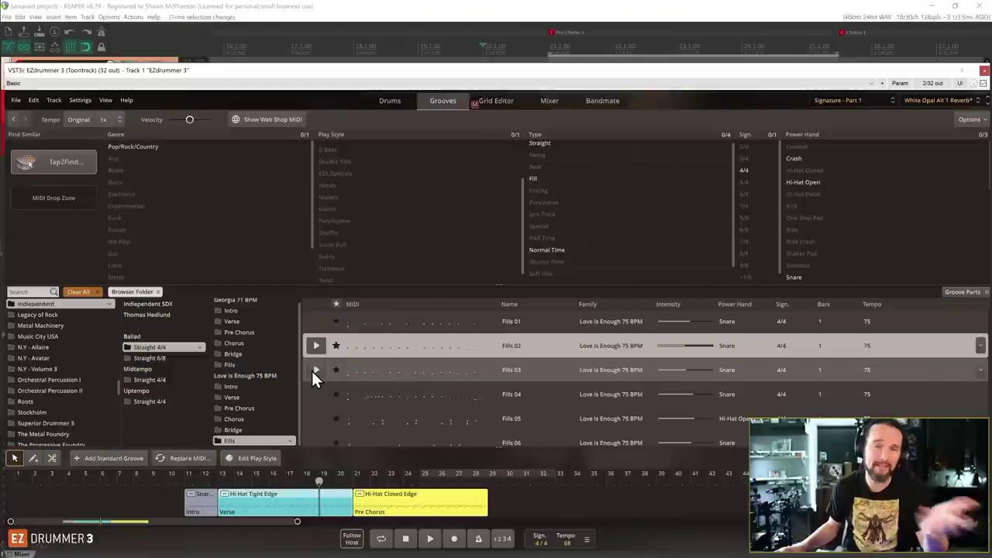
pyautogui.click(312, 371)
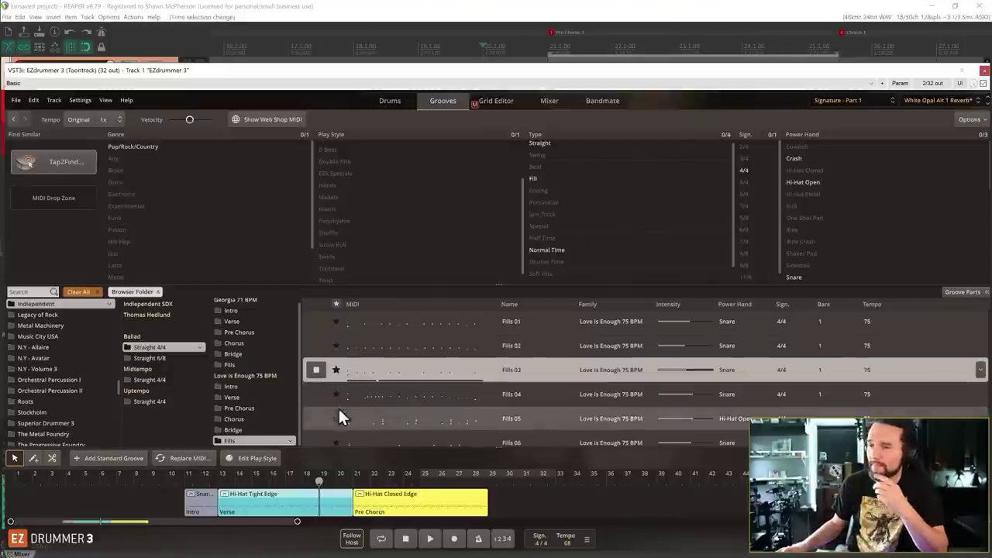
pyautogui.click(413, 393)
pyautogui.click(412, 418)
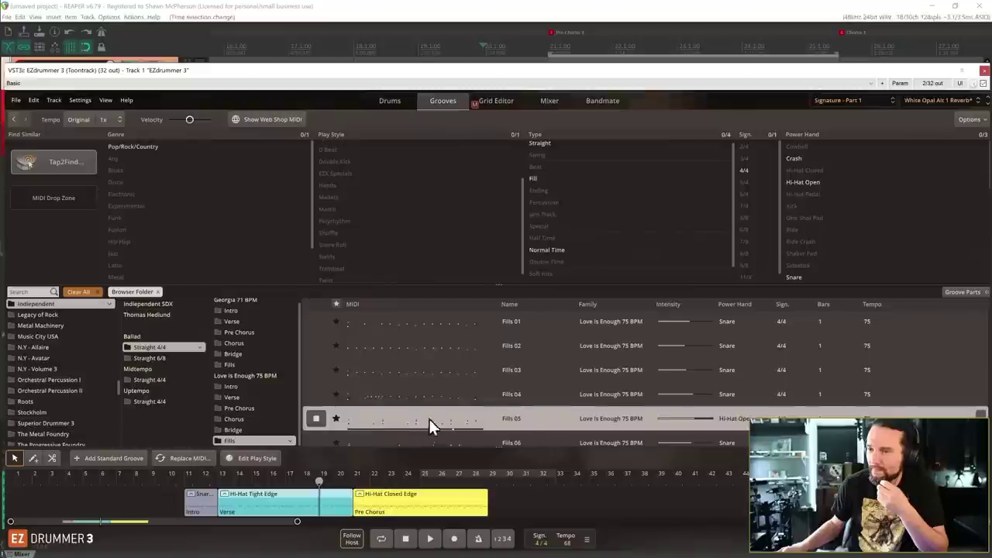
pyautogui.click(448, 422)
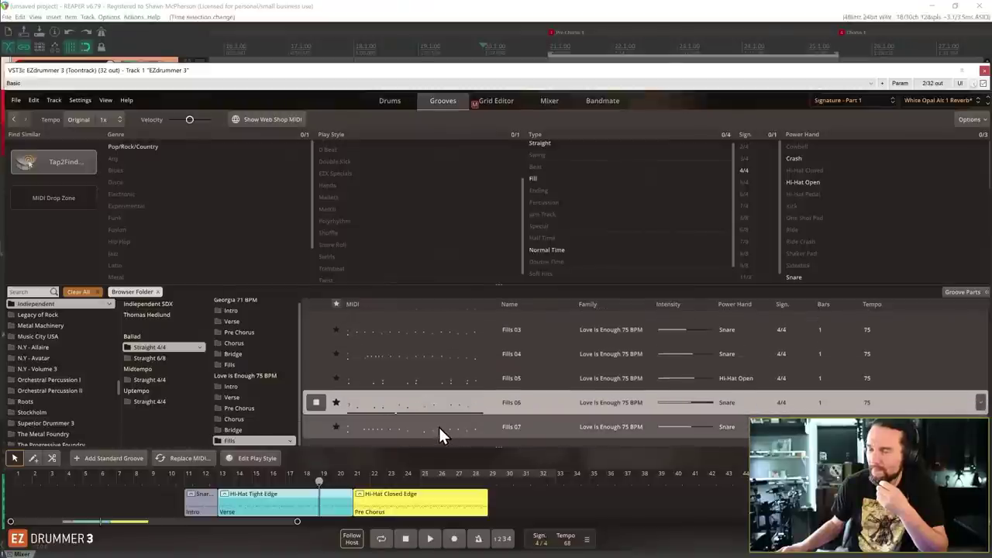
pyautogui.click(344, 389)
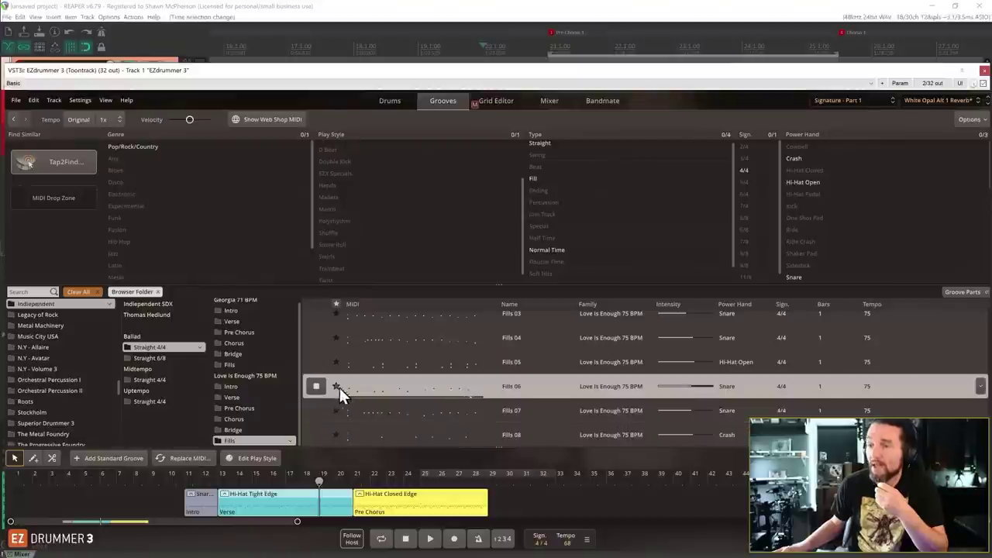
# Try Fills 06 in bar 20 before the pre-chorus, playing the transition, and undo the placement.
pyautogui.moveTo(400, 413); pyautogui.dragTo(335, 496)
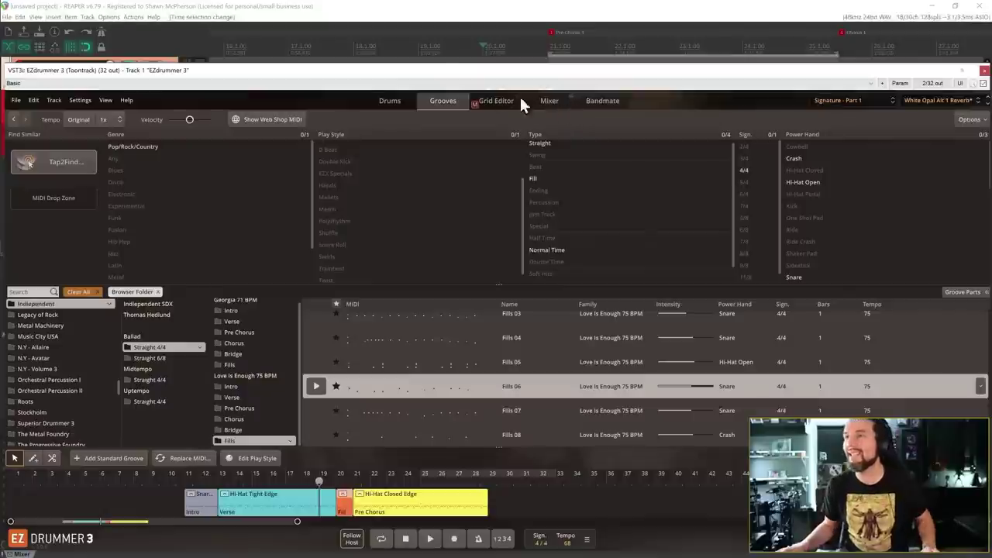
pyautogui.click(416, 46)
pyautogui.press('space')
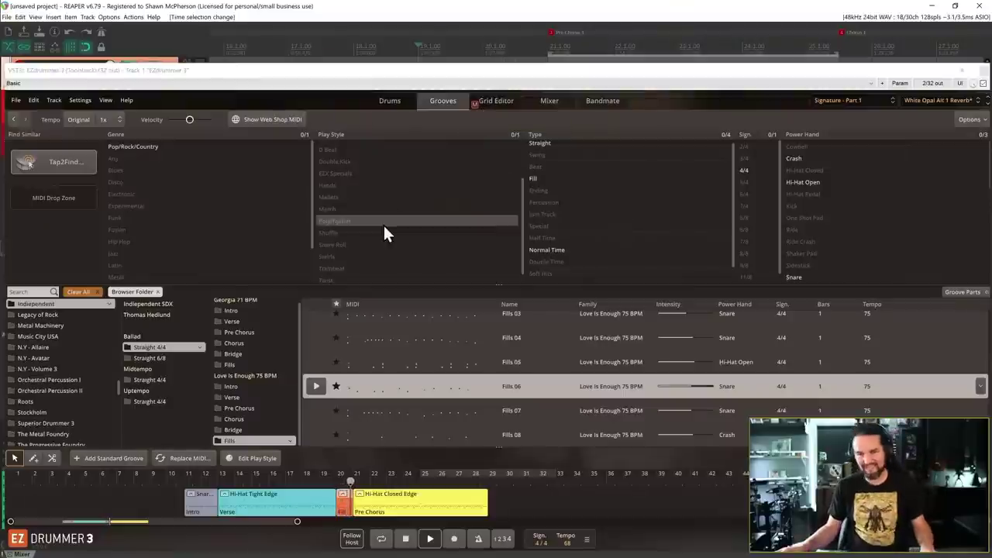
pyautogui.click(366, 507)
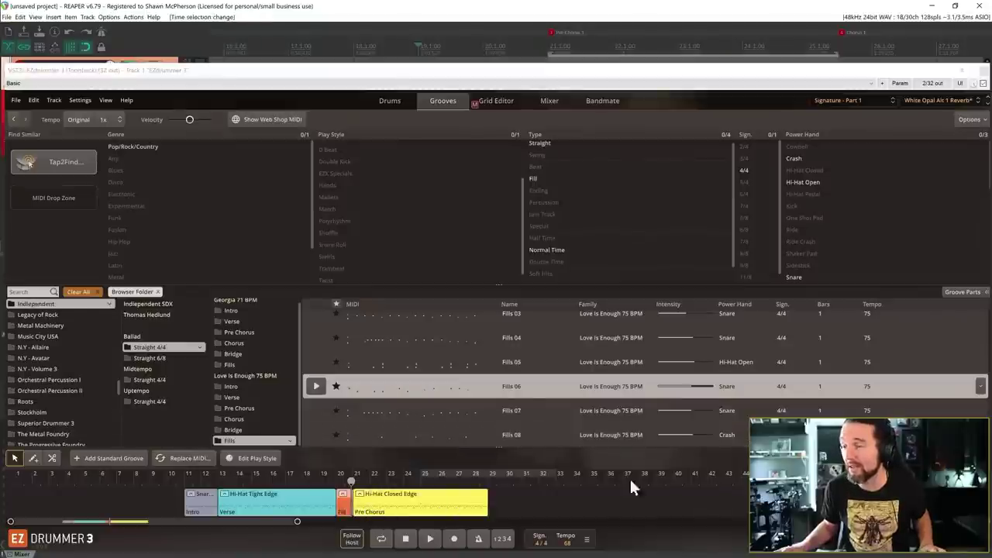
pyautogui.click(652, 512)
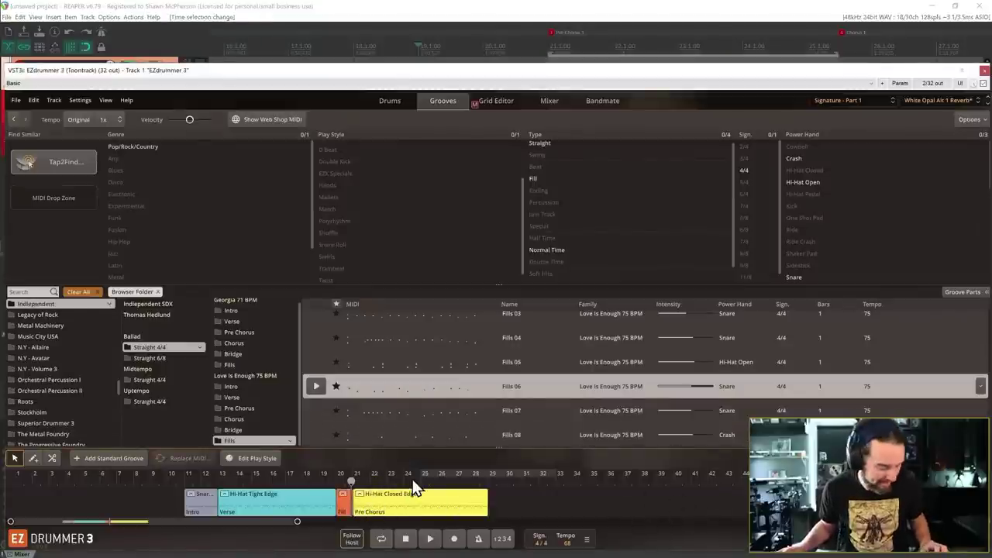
pyautogui.hotkey('ctrl', 'z')
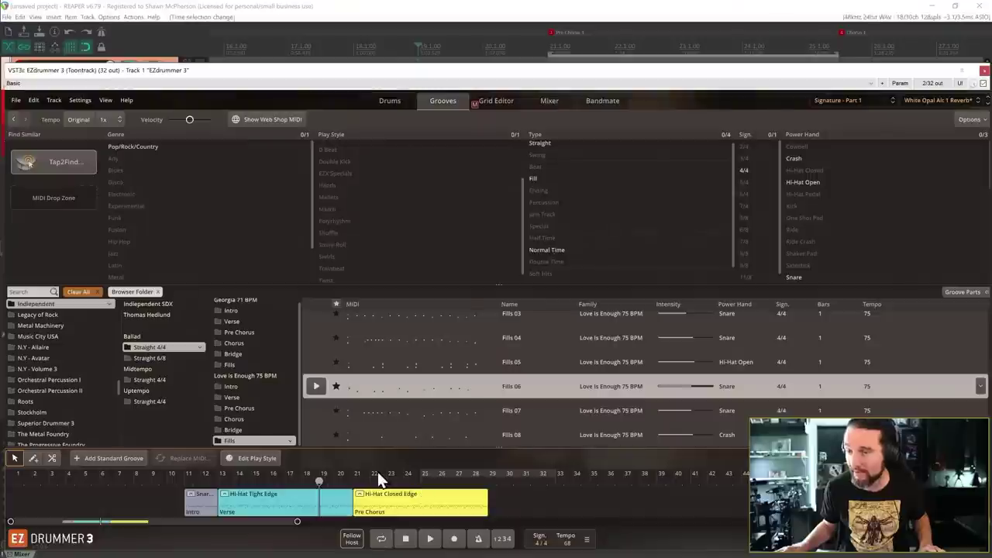
# Place Fills 07 in bar 20, at the end of the verse before the pre-chorus.
pyautogui.click(316, 411)
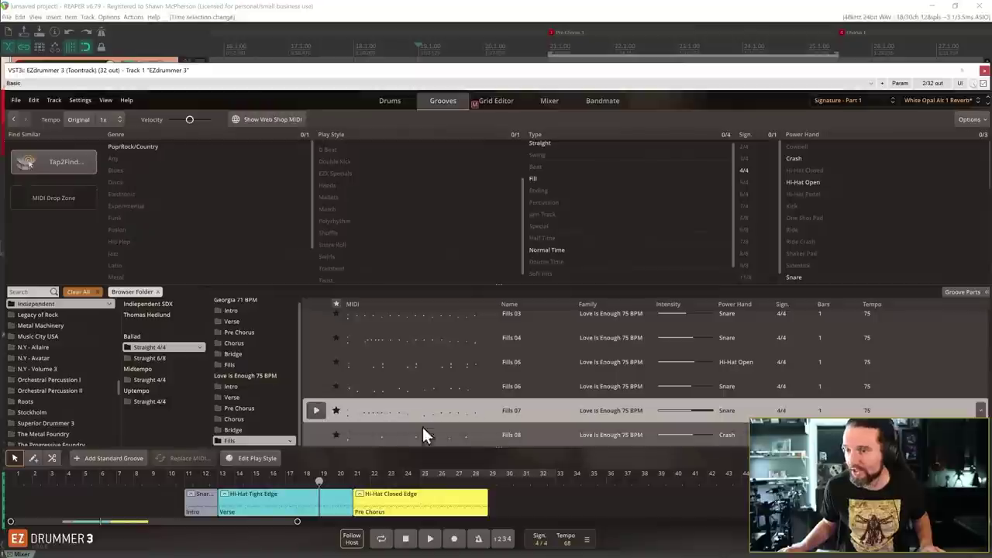
pyautogui.moveTo(332, 491); pyautogui.dragTo(347, 497)
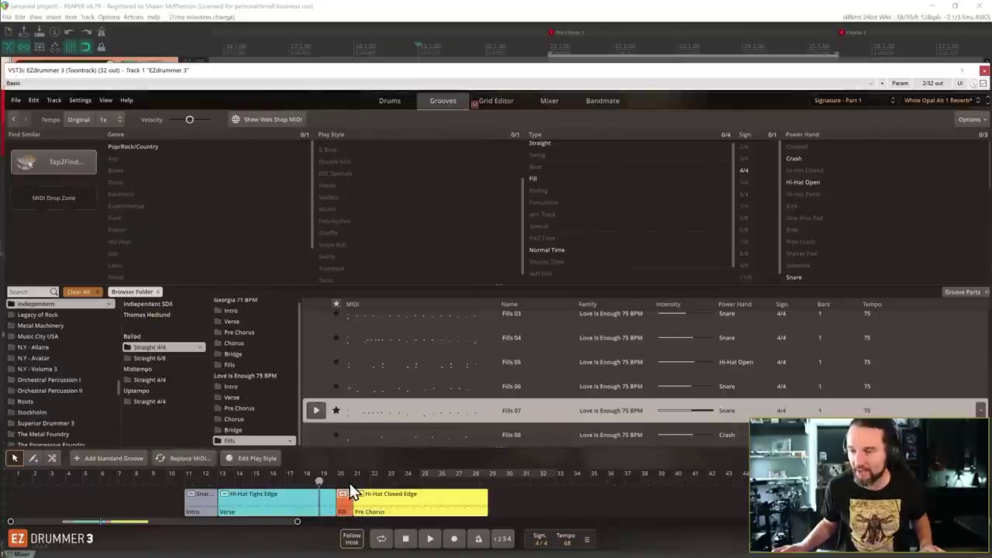
# Trim the fill's start so it covers only the second half of bar 20, and extend the verse groove to meet it.
pyautogui.scroll(5, 350, 483)
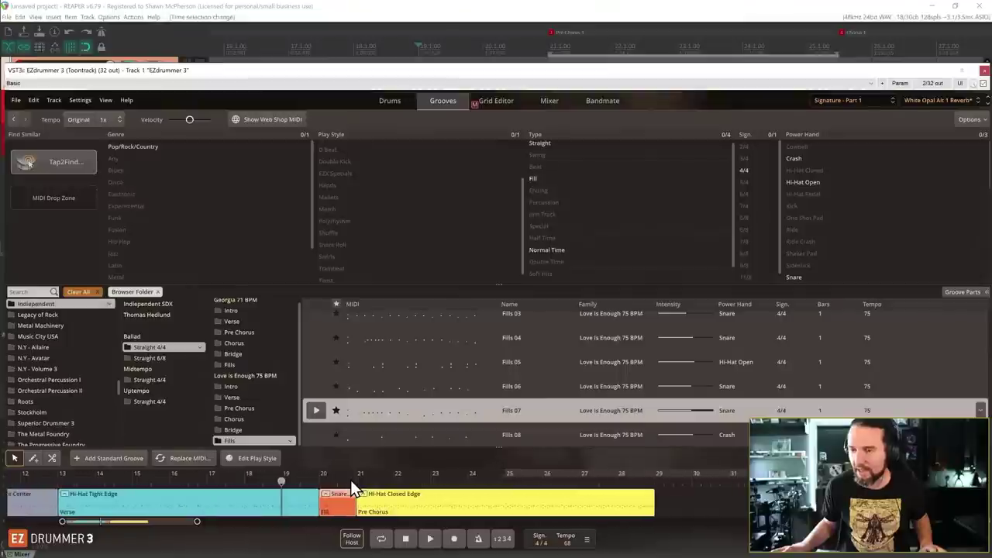
pyautogui.scroll(3, 345, 489)
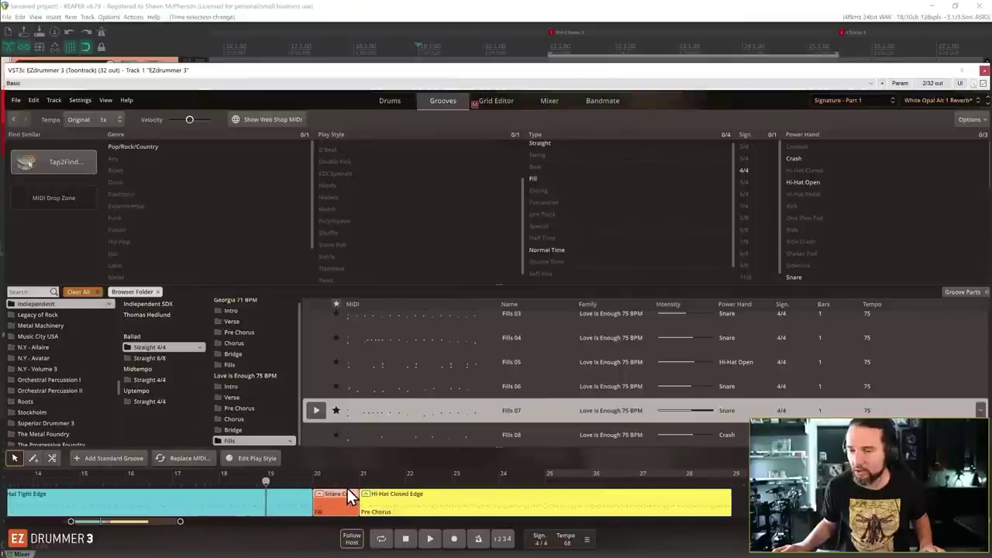
pyautogui.moveTo(309, 512); pyautogui.dragTo(335, 515)
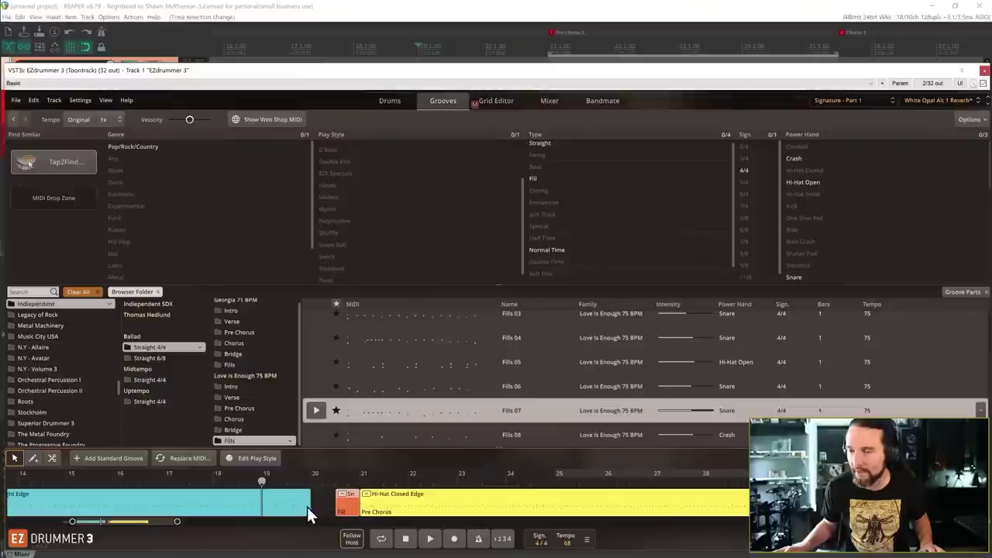
pyautogui.moveTo(308, 508); pyautogui.dragTo(331, 500)
pyautogui.press('space')
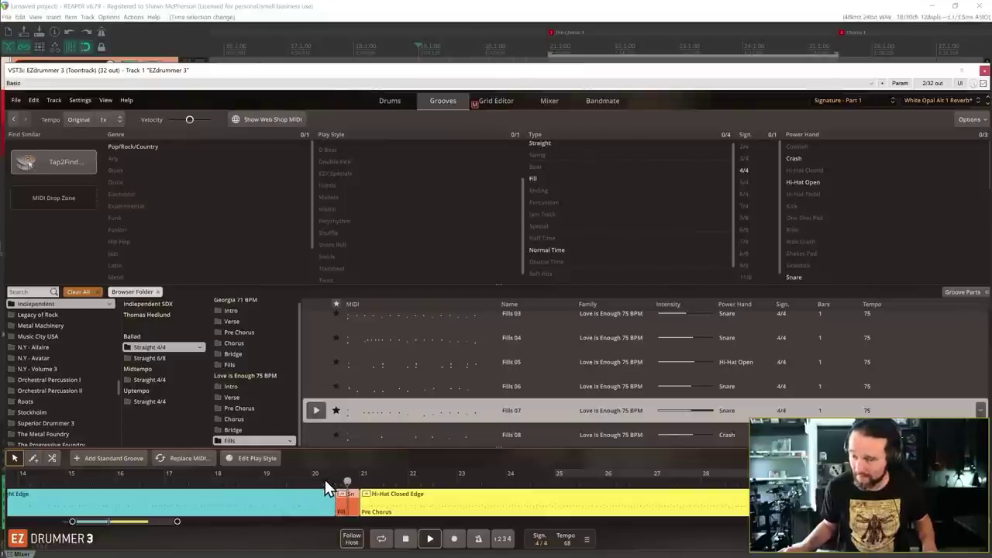
pyautogui.press('space')
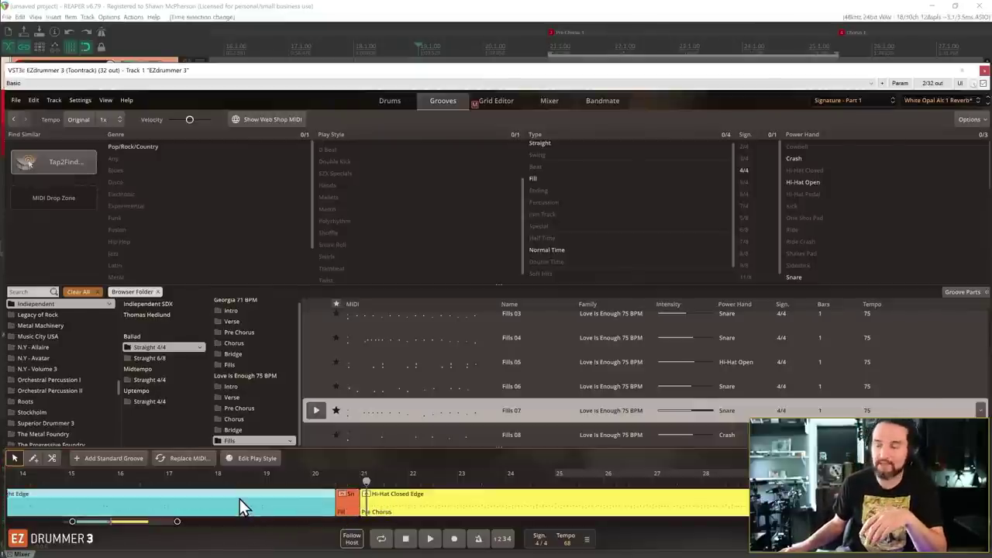
# Raise the velocity of All Playing Drums for the fill in Edit Play Style, and play the transition.
pyautogui.doubleClick(355, 518)
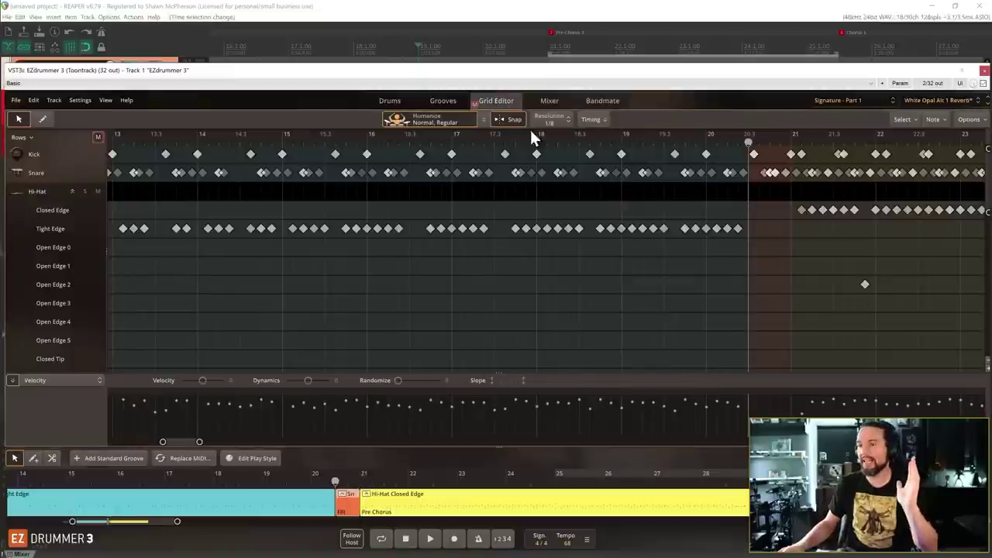
pyautogui.click(342, 500)
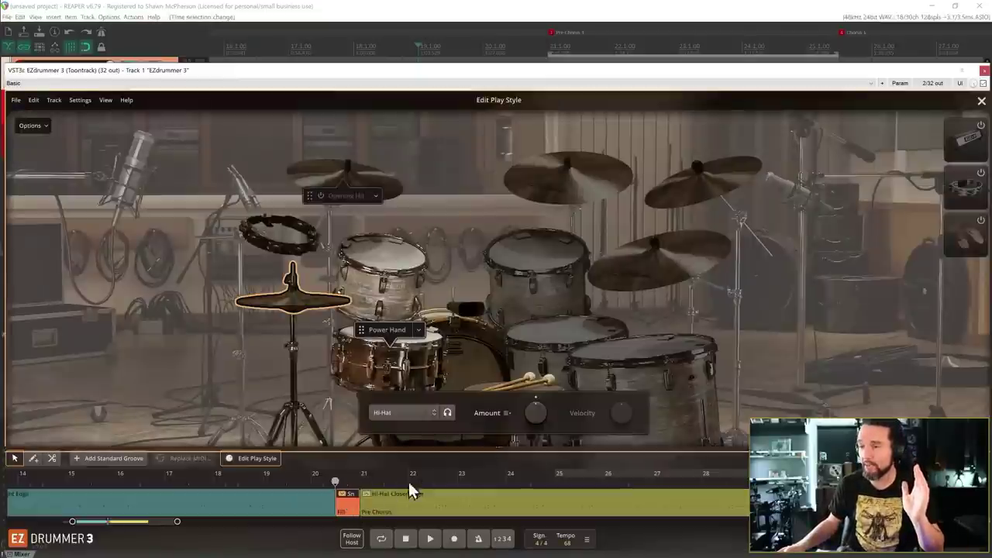
pyautogui.click(426, 411)
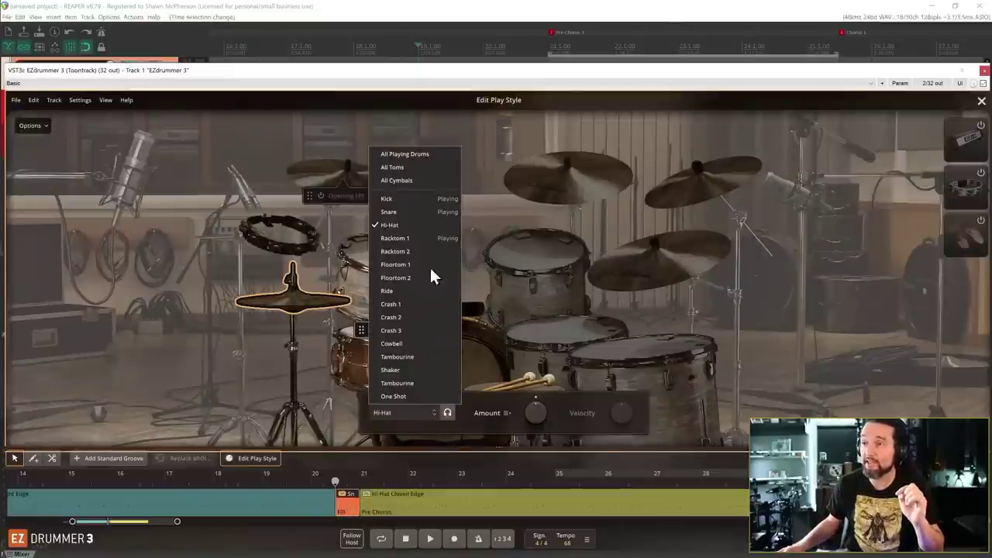
pyautogui.click(395, 154)
pyautogui.moveTo(614, 418); pyautogui.dragTo(612, 408)
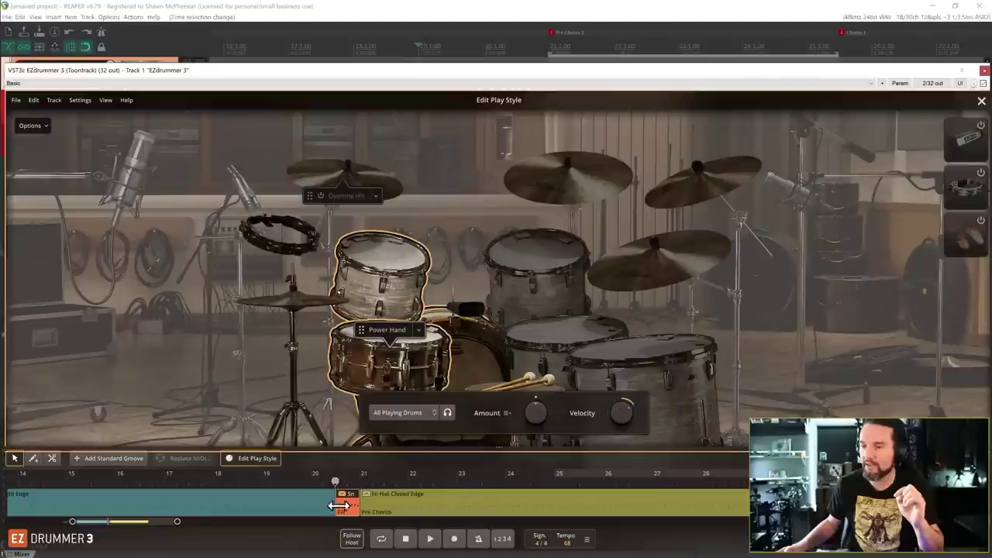
pyautogui.press('space')
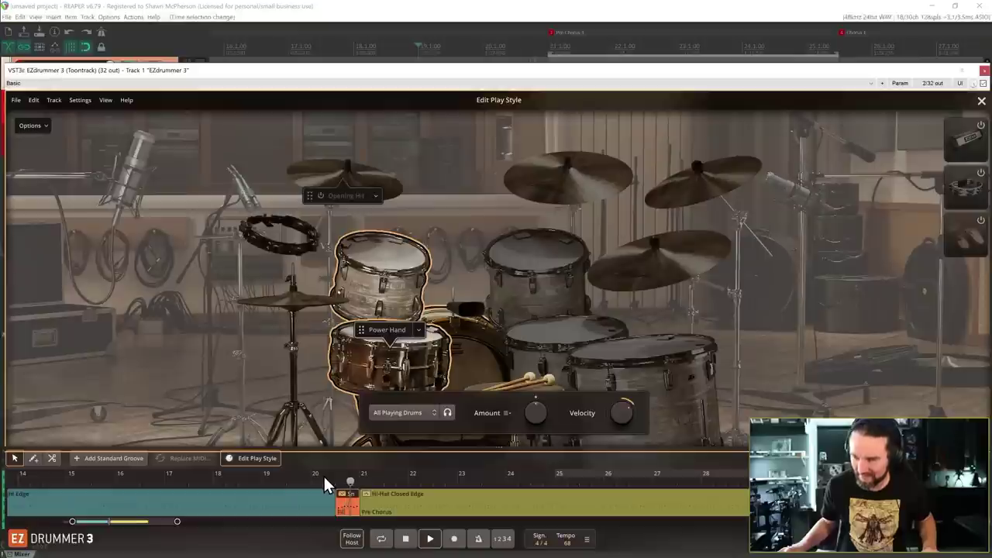
pyautogui.moveTo(621, 415)
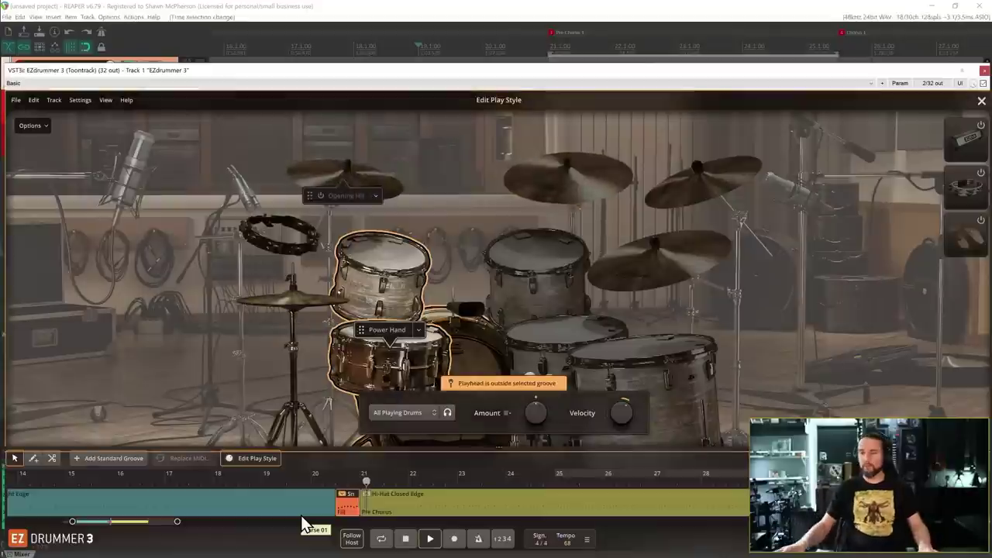
# Open the fill in the Grid Editor, collapse the hi-hat articulations to show all drum rows, and play the fill.
pyautogui.doubleClick(344, 506)
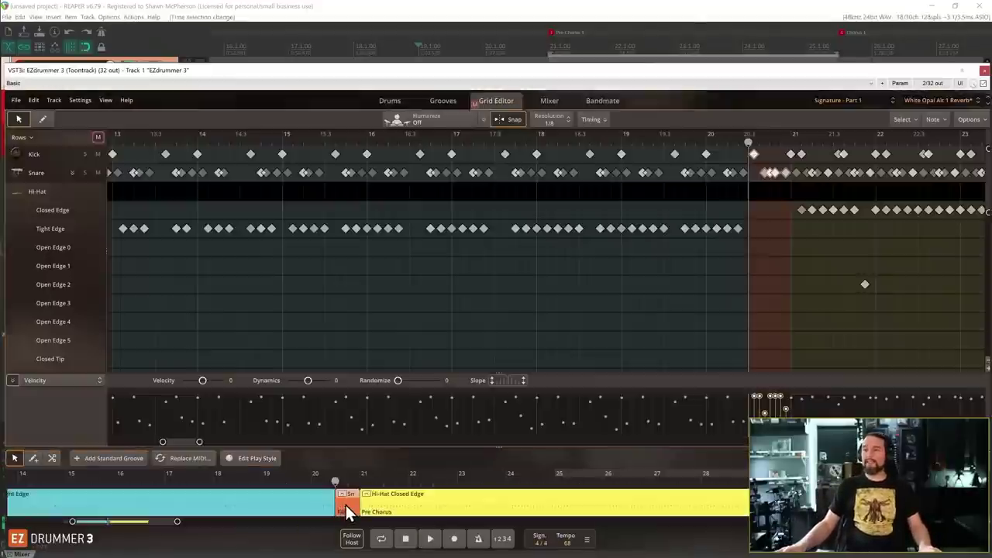
pyautogui.scroll(5, 746, 226)
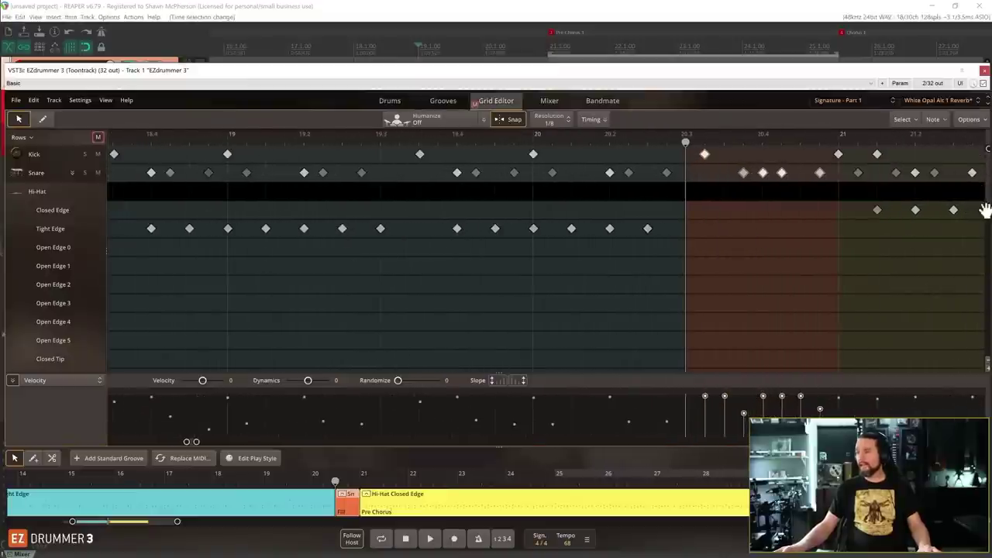
pyautogui.moveTo(988, 215)
pyautogui.mouseDown()
pyautogui.moveTo(989, 279)
pyautogui.moveTo(986, 225)
pyautogui.mouseUp()
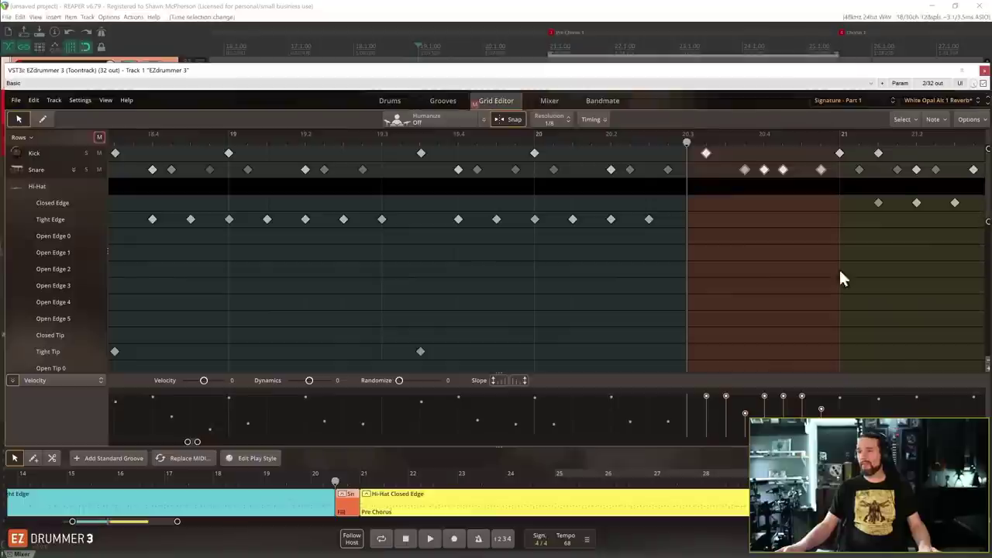
pyautogui.press('space')
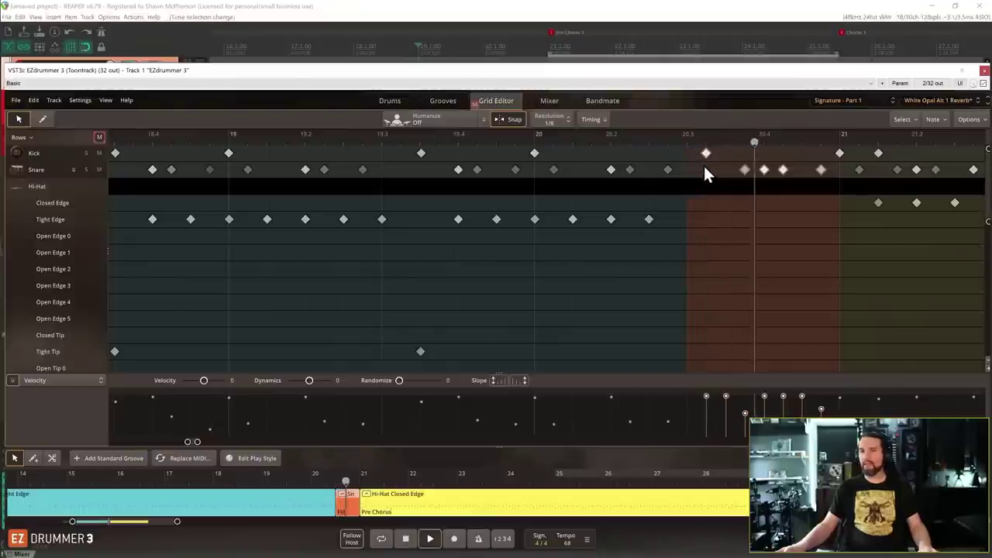
pyautogui.press('space')
pyautogui.click(73, 186)
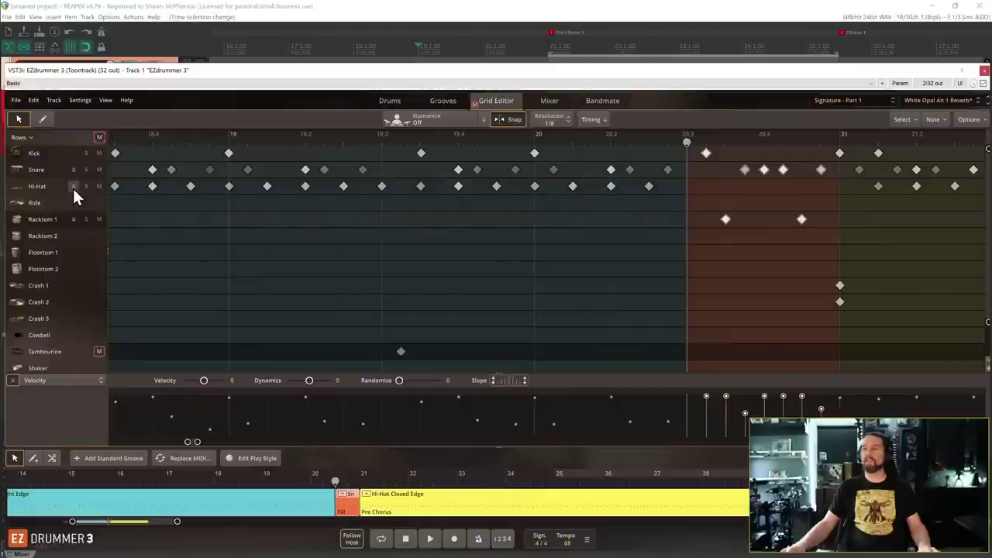
pyautogui.press('space')
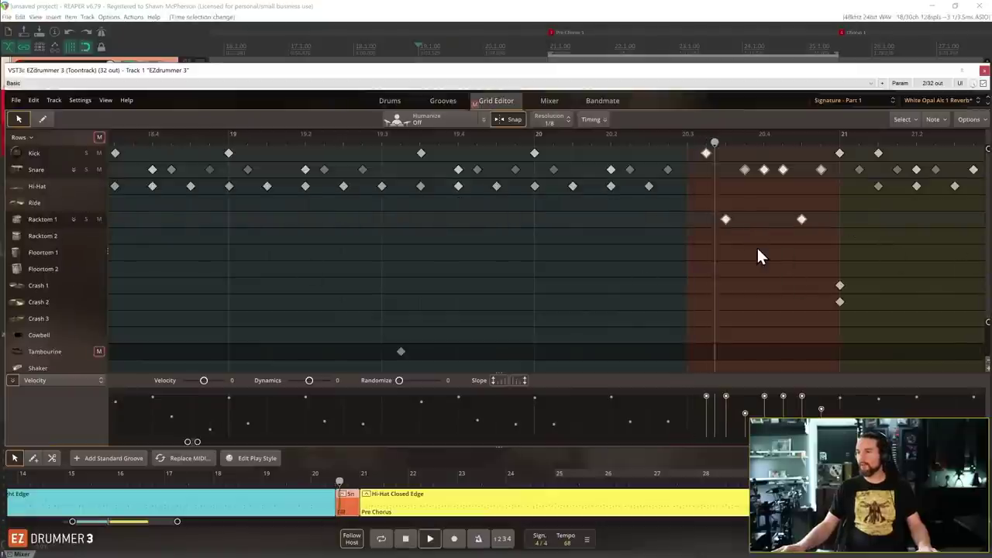
pyautogui.press('space')
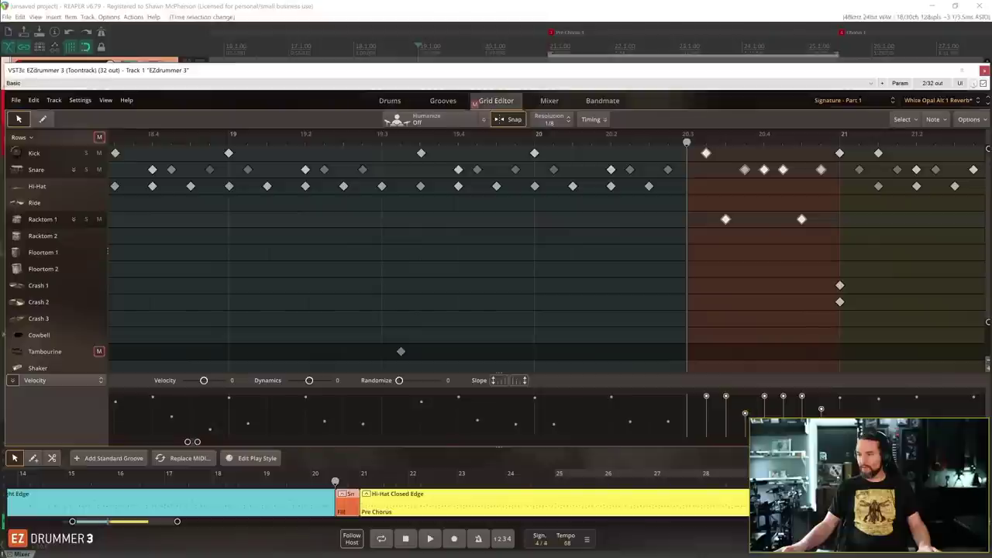
# Lower the velocities of the fill's first kick, Racktom 1 and snare hits, and play the fill into the pre-chorus.
pyautogui.click(706, 397)
pyautogui.moveTo(726, 395); pyautogui.dragTo(729, 414)
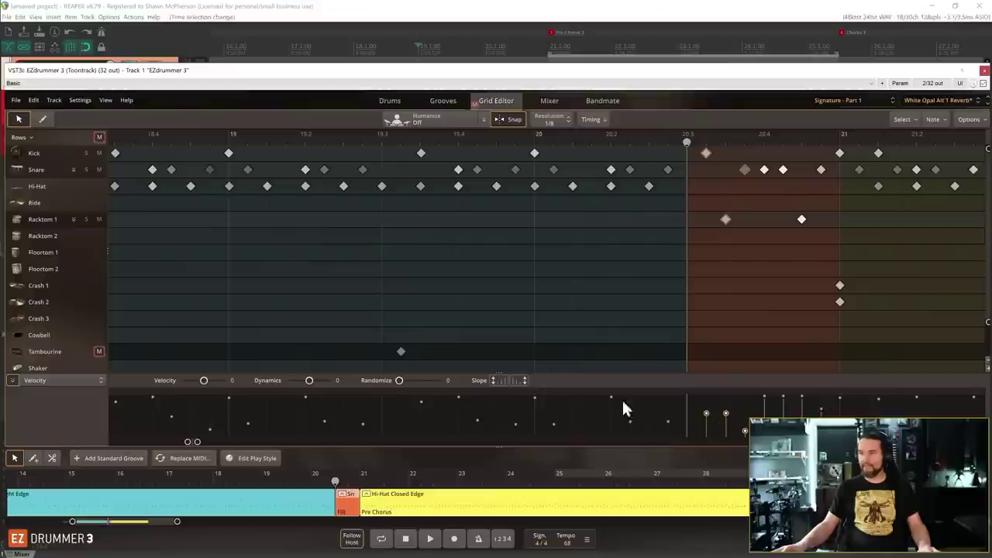
pyautogui.press('space')
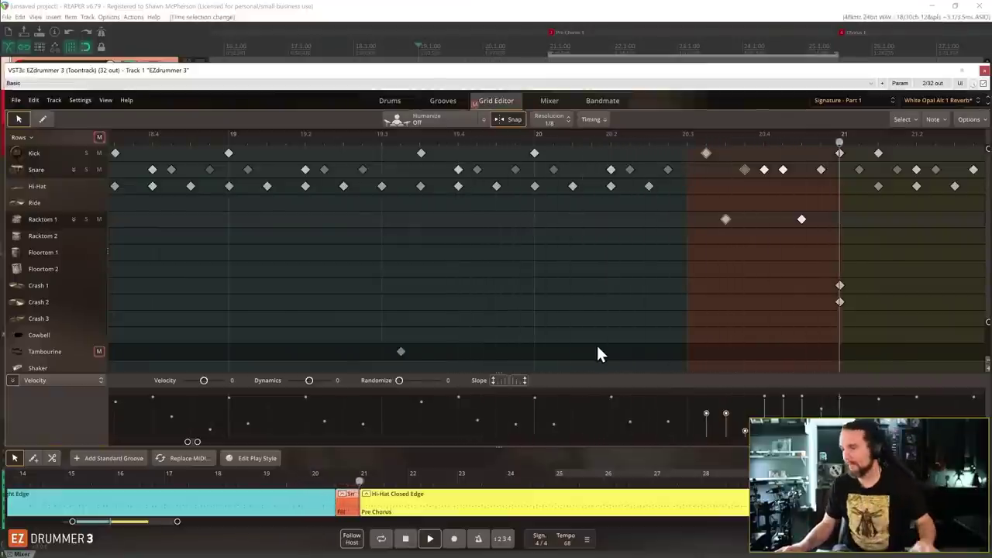
# Raise the velocities of the fill's first kick and Racktom 1 hits, lower the snare at 20.4, play the fill, and close EZdrummer 3.
pyautogui.moveTo(708, 414); pyautogui.dragTo(762, 411)
pyautogui.click(763, 400)
pyautogui.press('space')
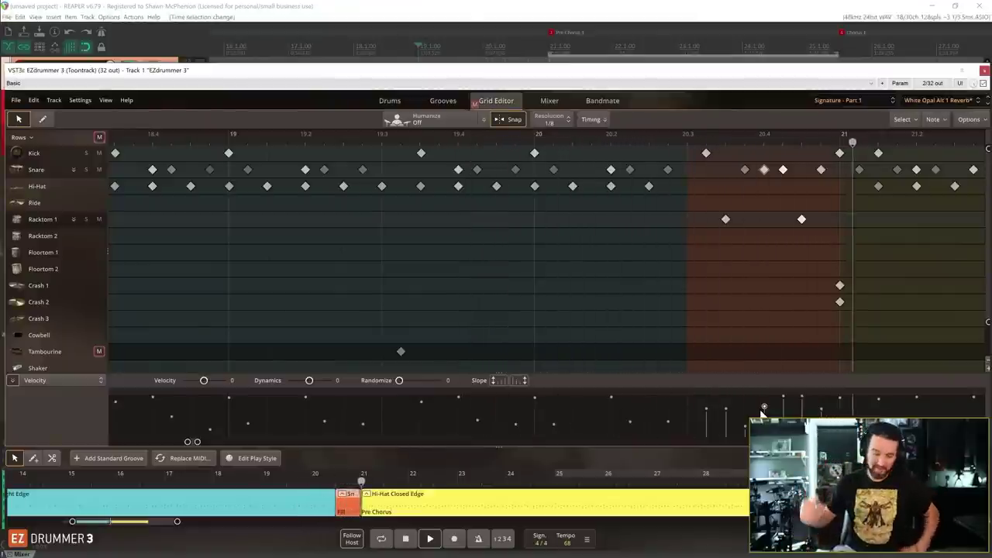
pyautogui.click(984, 69)
pyautogui.click(130, 200)
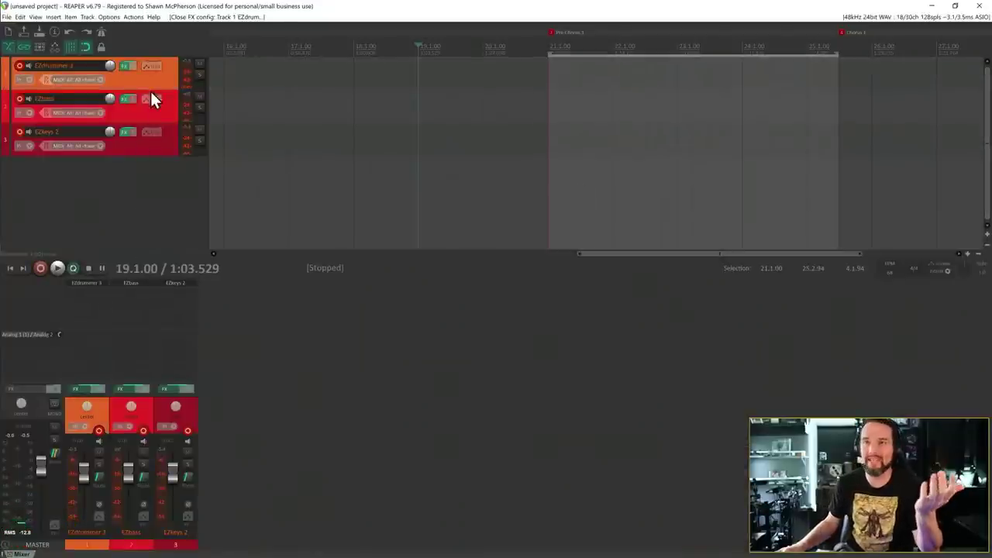
# Open EZkeys 2 from track 3 and select the pre-chorus MIDI block starting at bar 21.
pyautogui.click(167, 149)
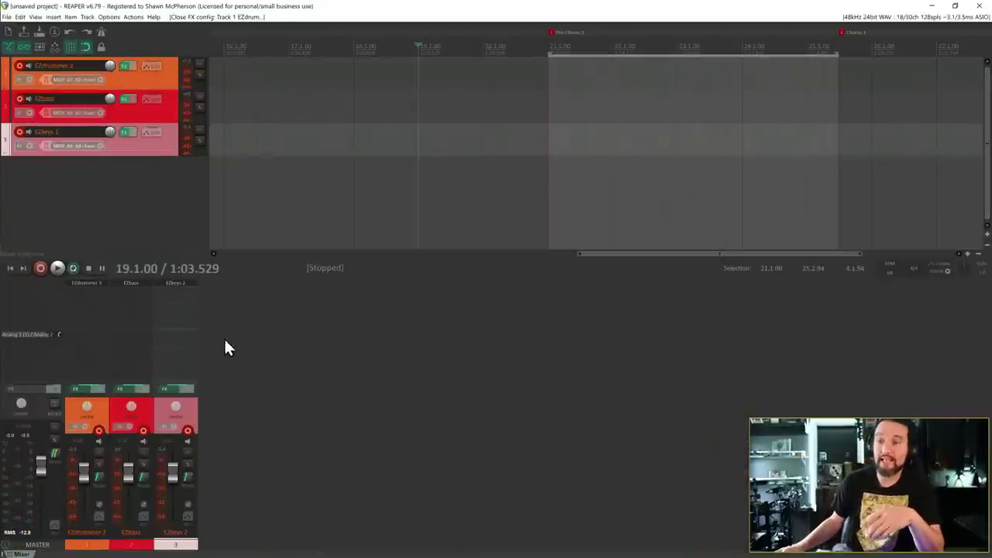
pyautogui.click(172, 285)
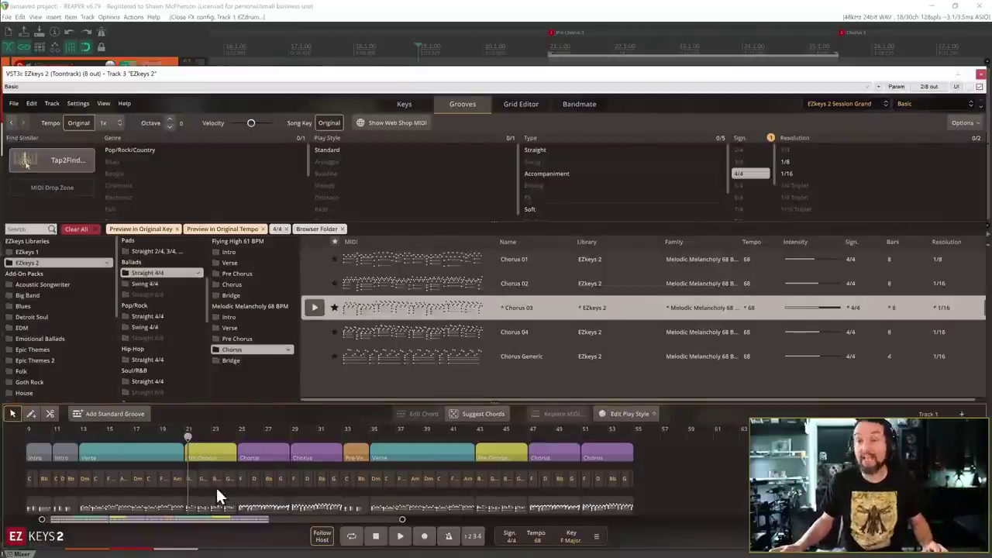
pyautogui.scroll(5, 208, 488)
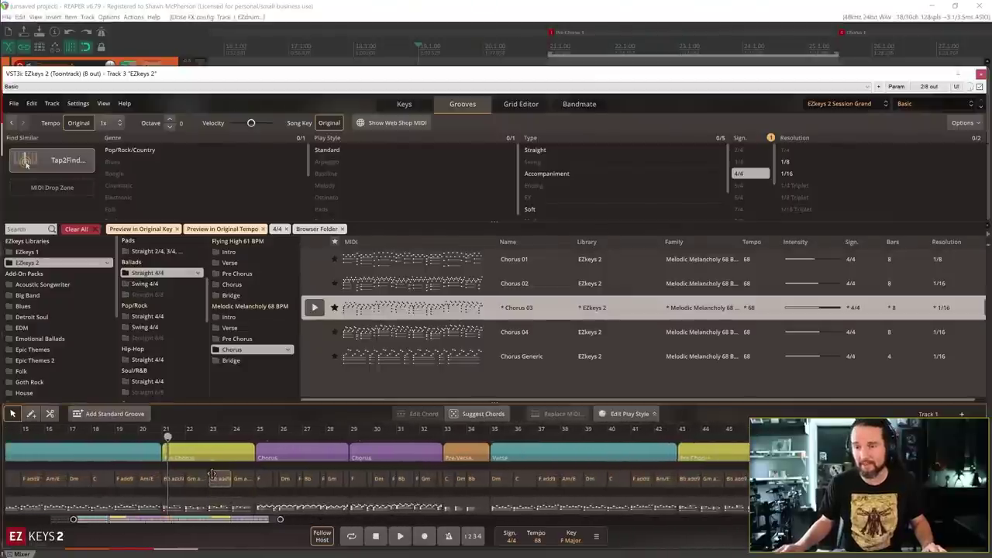
pyautogui.click(261, 500)
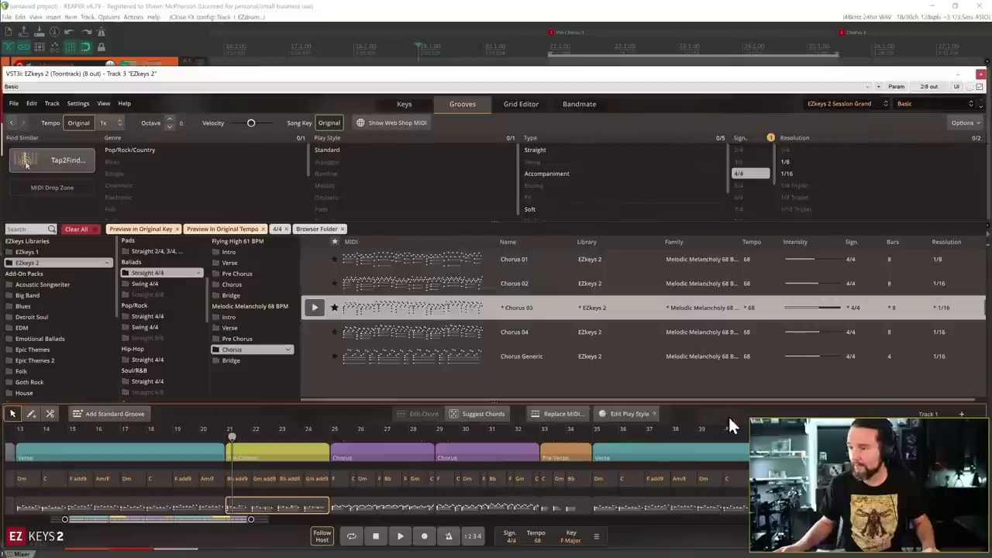
# Set the pre-chorus piano block's velocity to -18 in Edit Play Style, play it, and close EZkeys 2.
pyautogui.click(618, 418)
pyautogui.moveTo(459, 404); pyautogui.dragTo(532, 490)
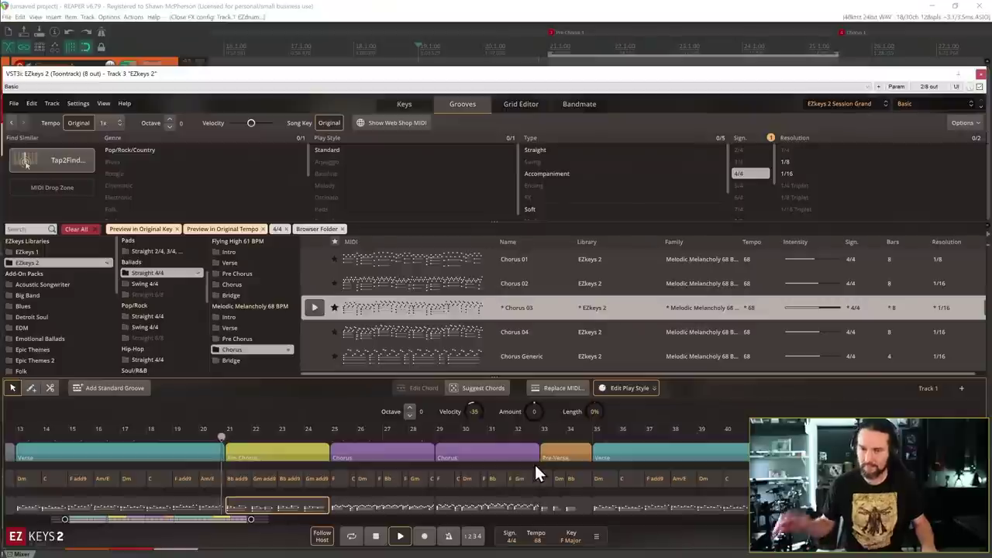
pyautogui.scroll(4, 477, 411)
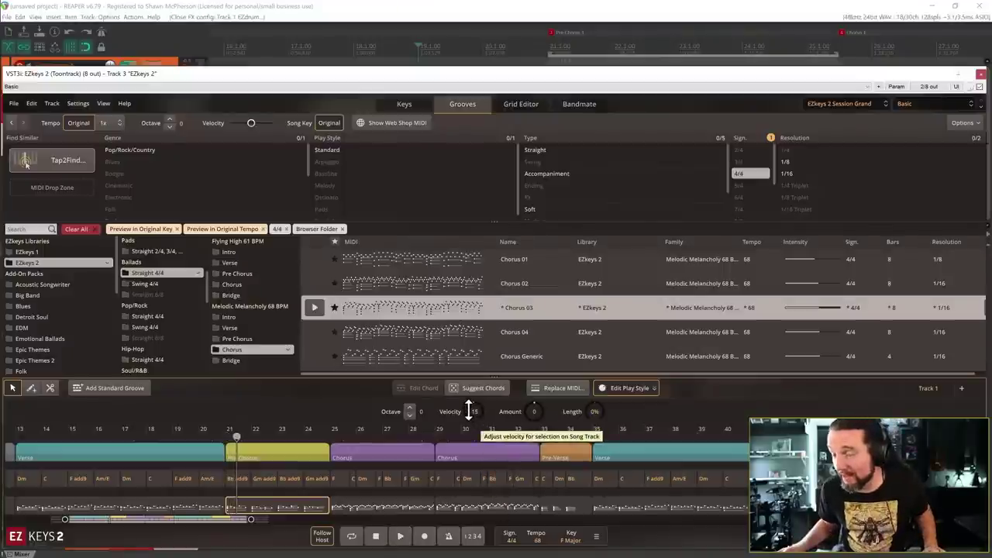
pyautogui.scroll(3, 470, 411)
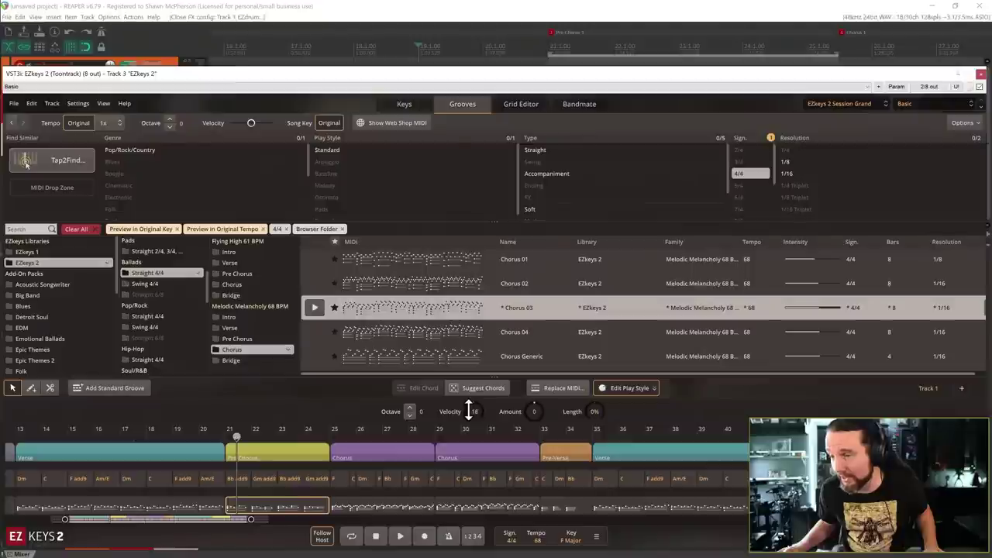
pyautogui.moveTo(470, 411); pyautogui.dragTo(476, 438)
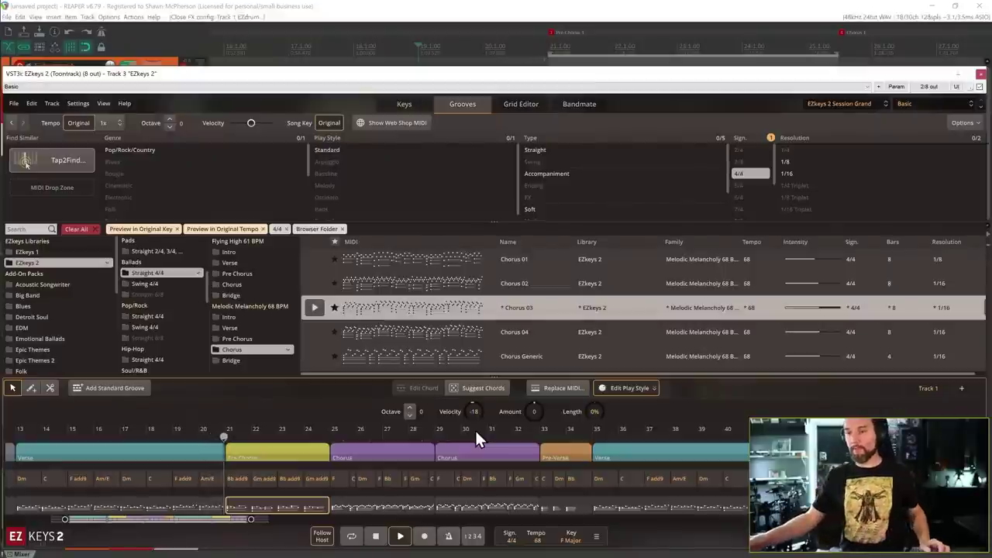
pyautogui.click(980, 74)
pyautogui.press('space')
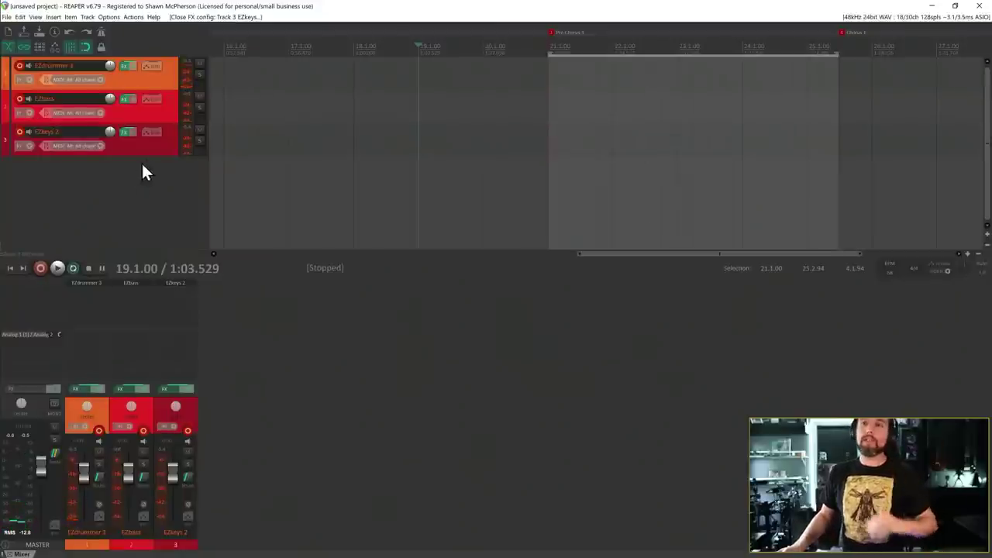
pyautogui.click(156, 116)
pyautogui.click(134, 282)
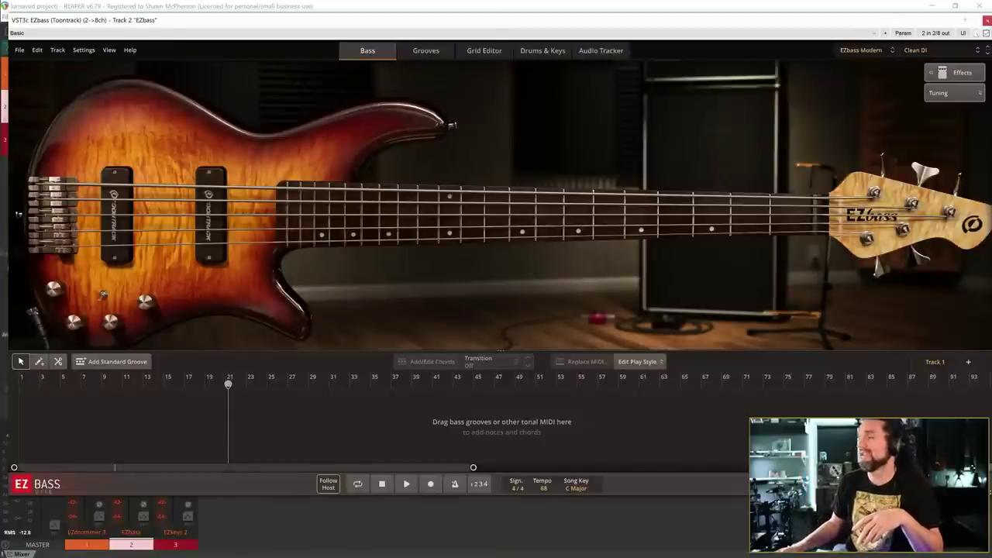
pyautogui.click(987, 20)
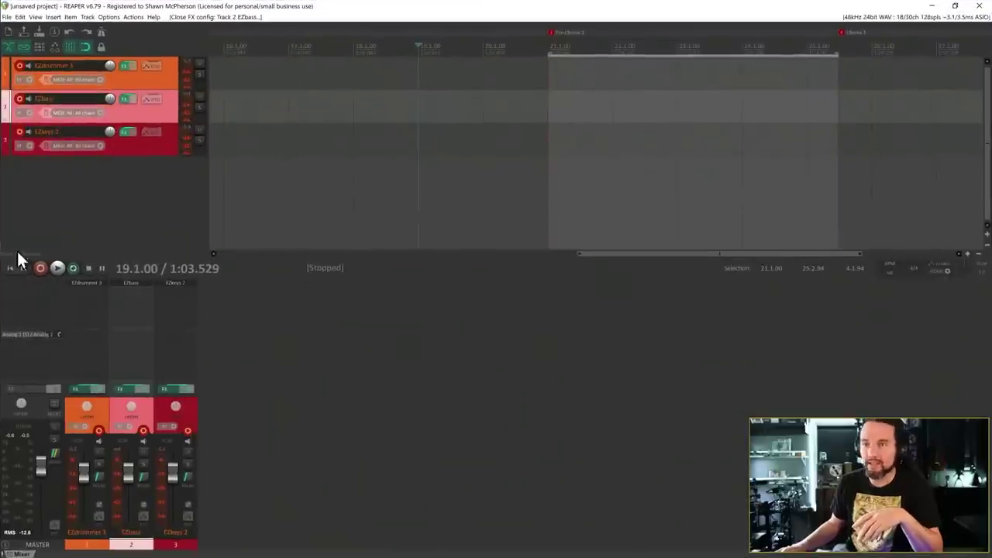
pyautogui.click(102, 200)
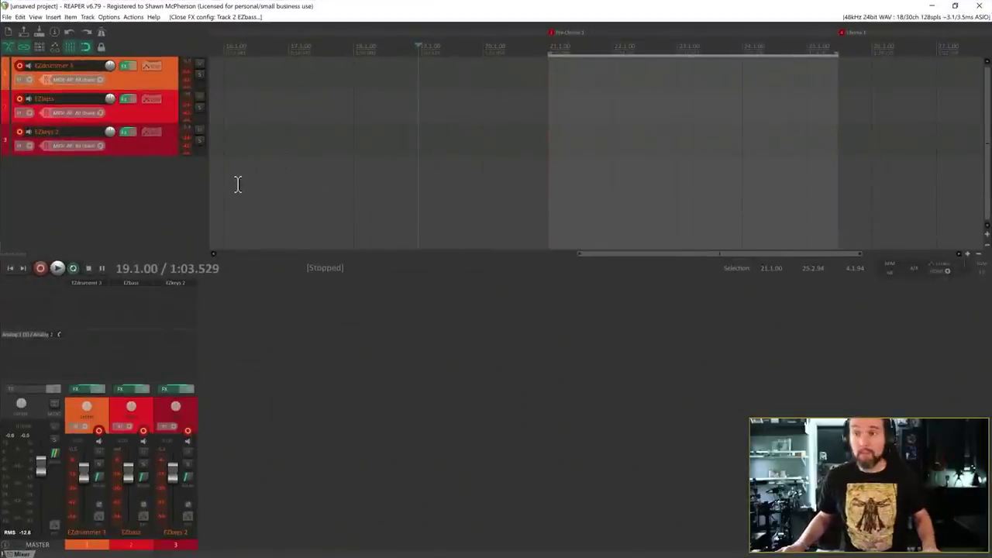
# Open EZbass from track 2, move its window below the REAPER timeline, and place the playback cursor at bar 11.
pyautogui.click(152, 113)
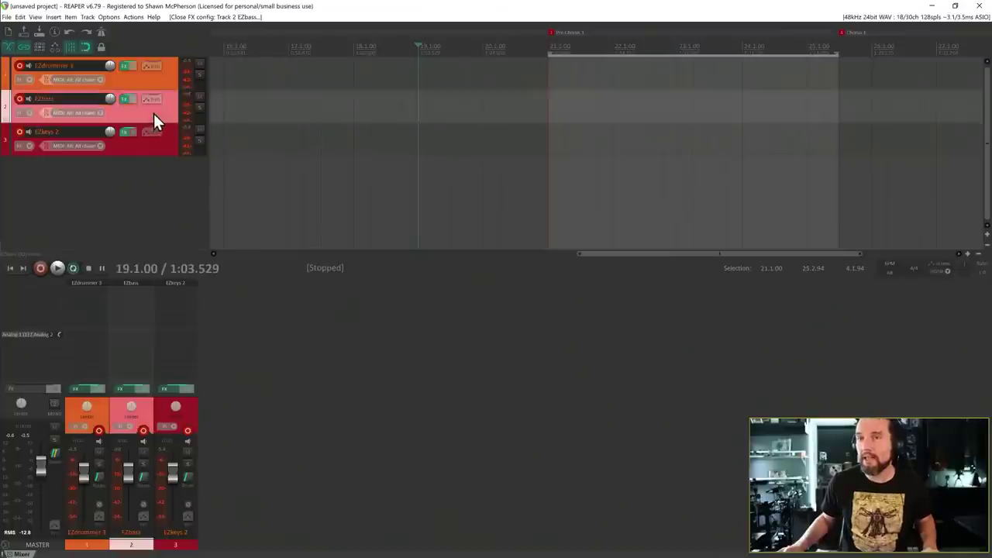
pyautogui.click(130, 283)
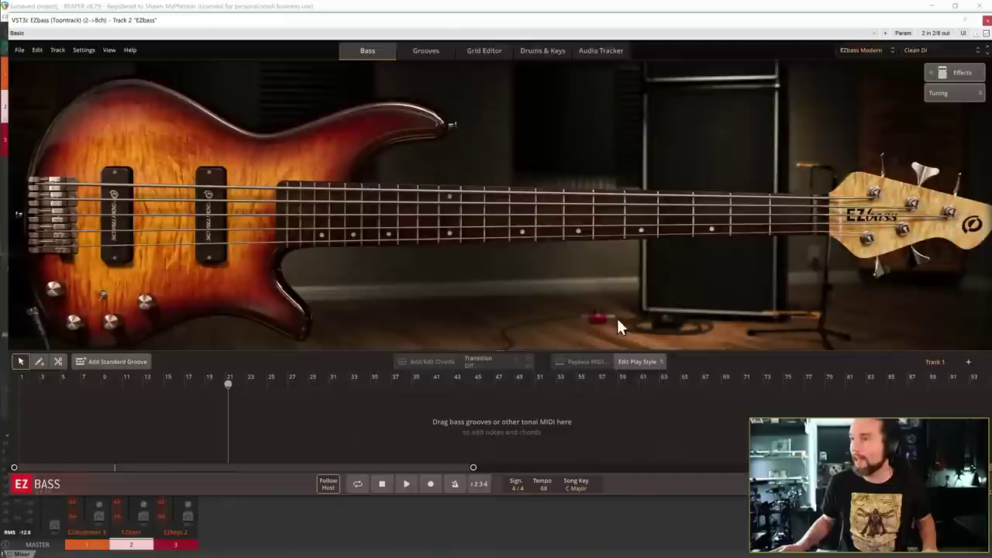
pyautogui.moveTo(599, 30); pyautogui.dragTo(592, 74)
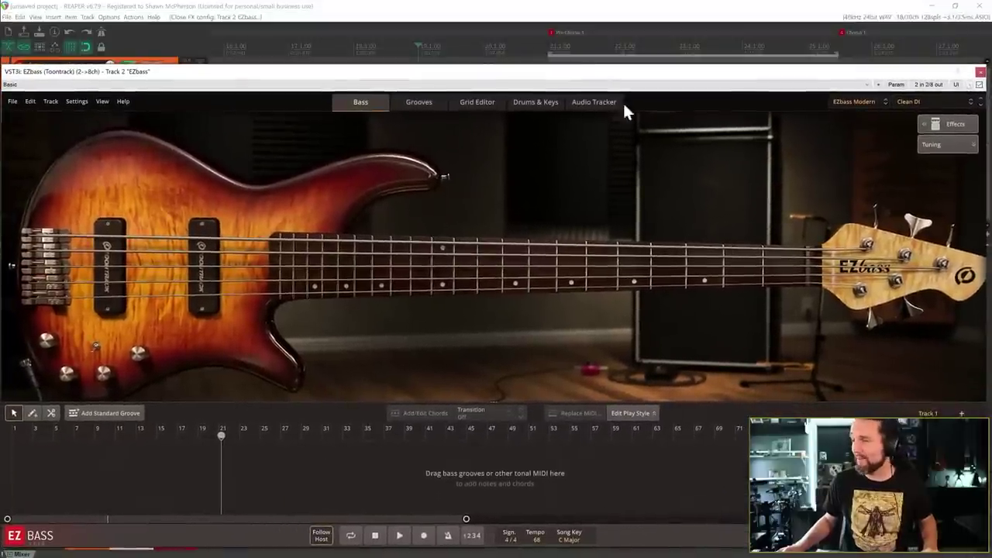
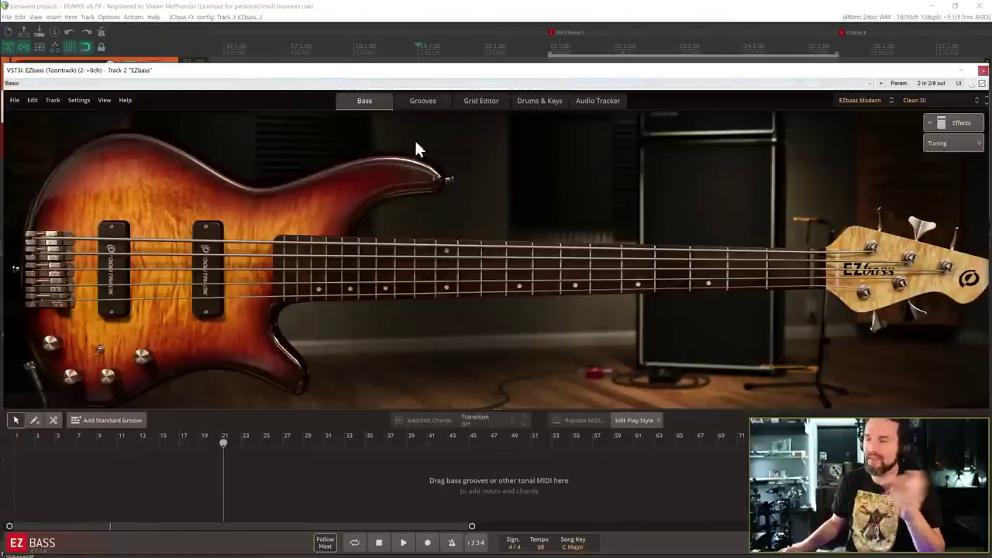
pyautogui.click(452, 19)
pyautogui.press('1')
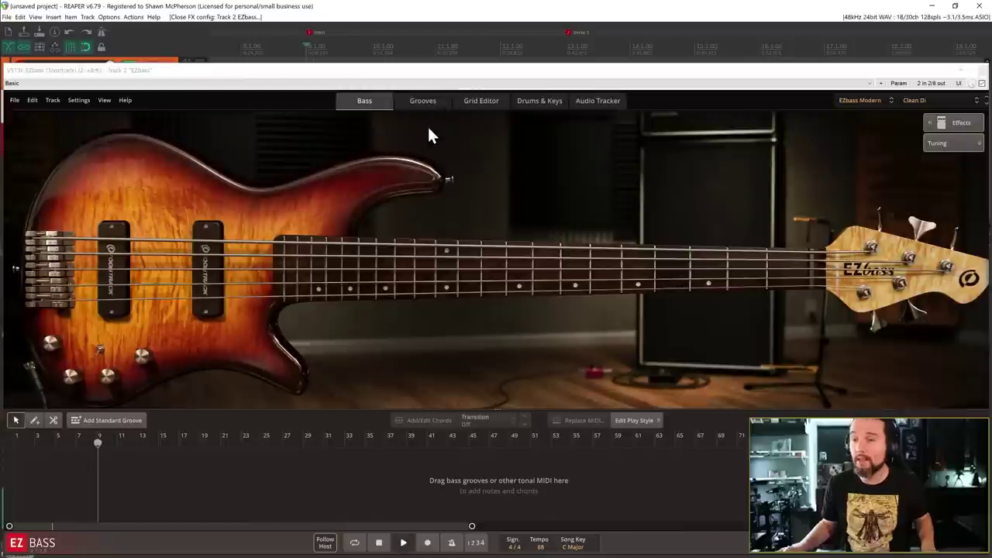
pyautogui.click(433, 43)
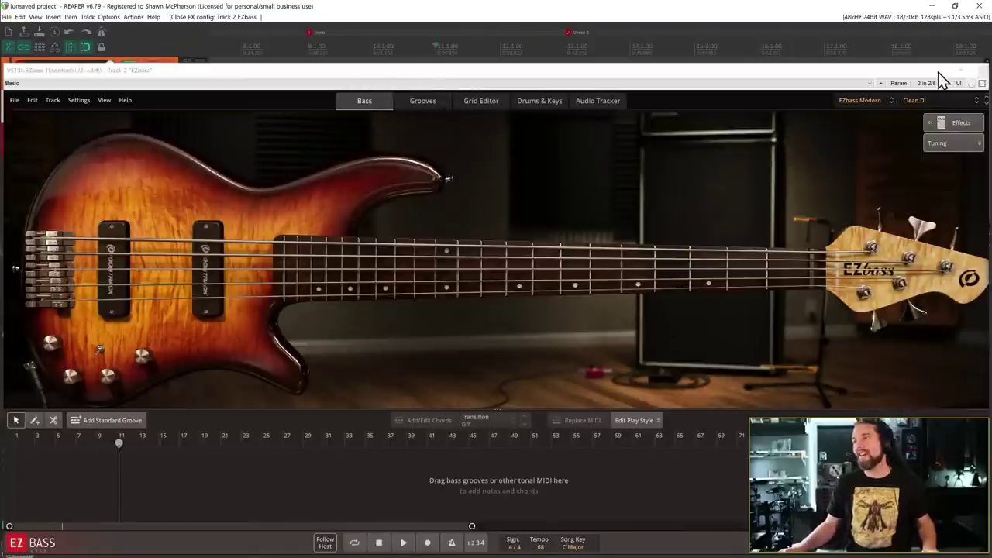
# Switch from EZbass to EZkeys 2, start saving its project under a new name, and choose the Desktop as the location.
pyautogui.click(979, 71)
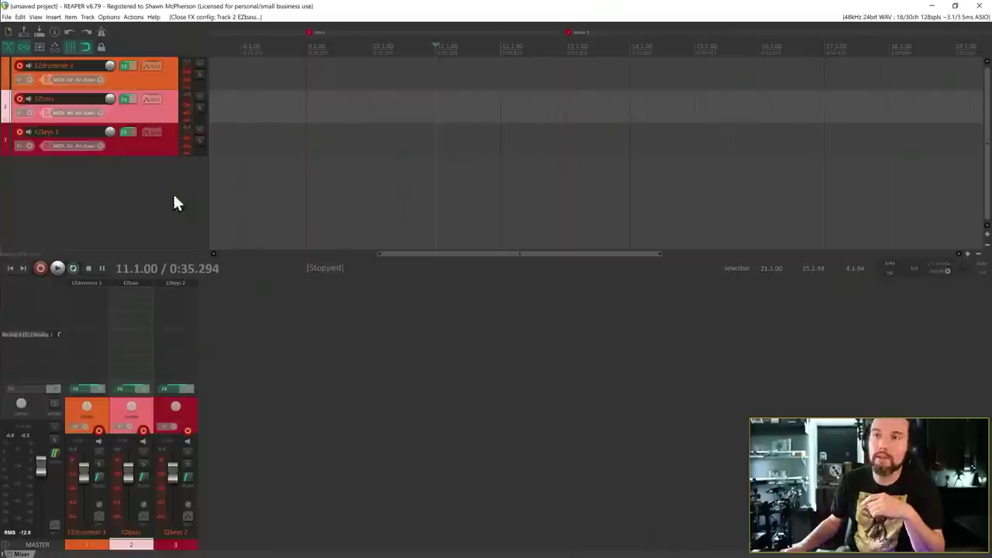
pyautogui.click(186, 283)
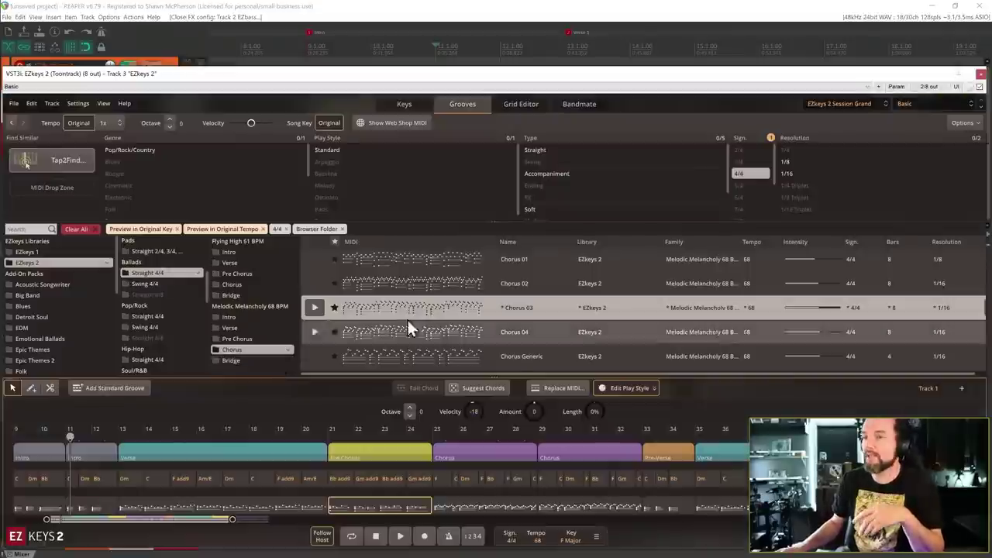
pyautogui.click(14, 104)
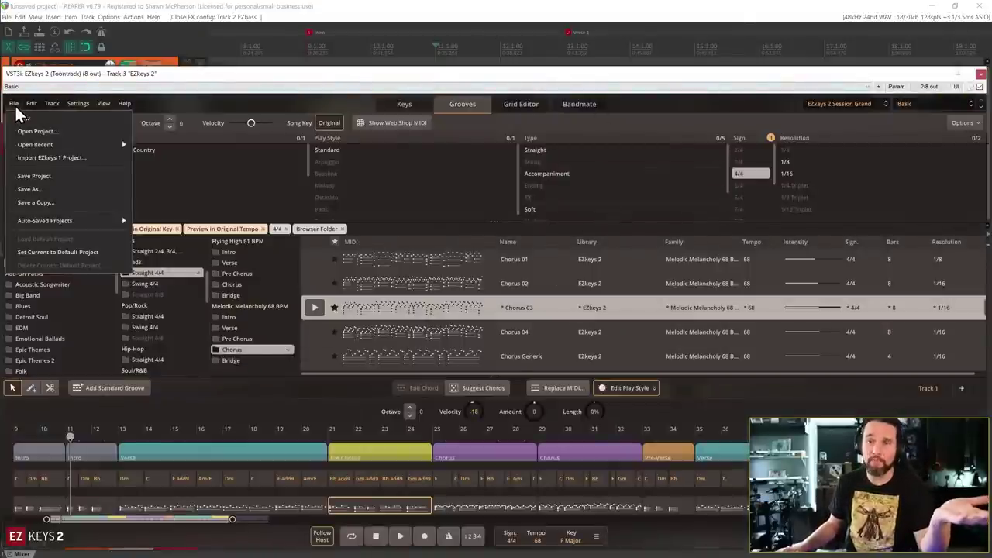
pyautogui.click(136, 83)
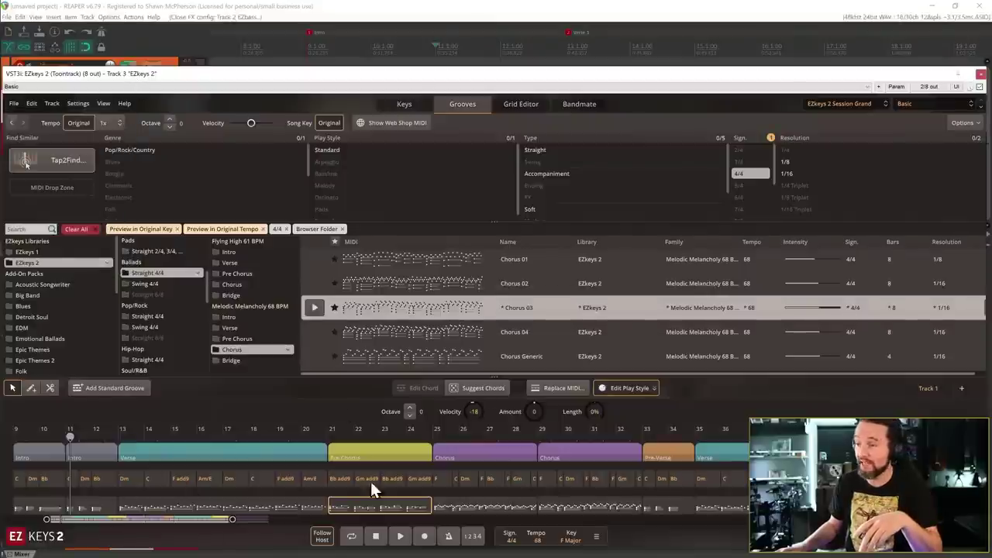
pyautogui.click(13, 104)
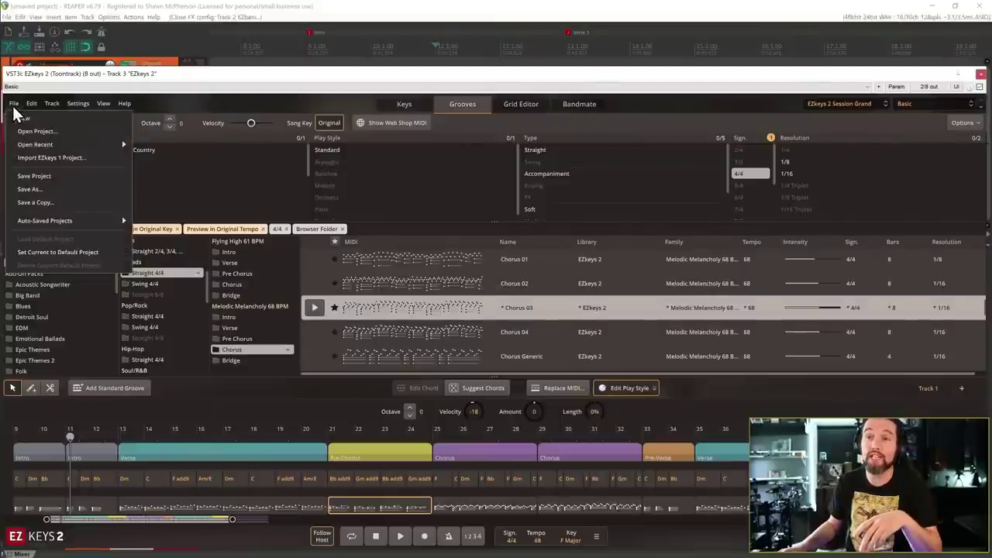
pyautogui.click(63, 188)
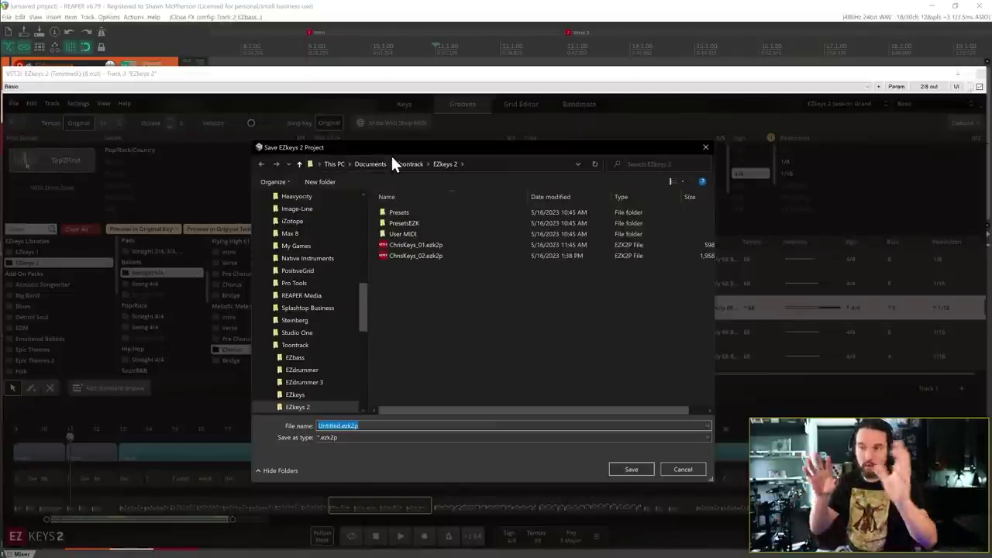
pyautogui.scroll(10, 313, 275)
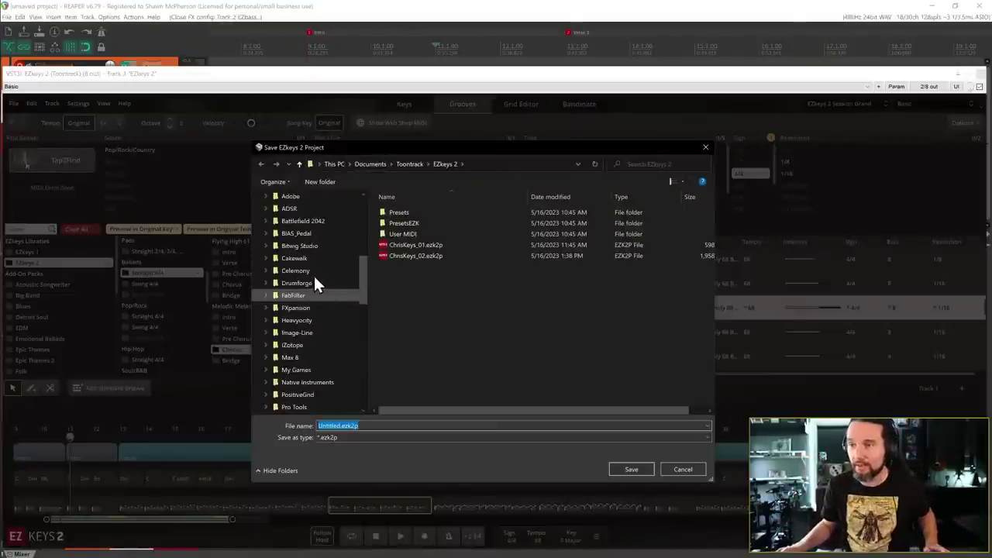
pyautogui.click(294, 217)
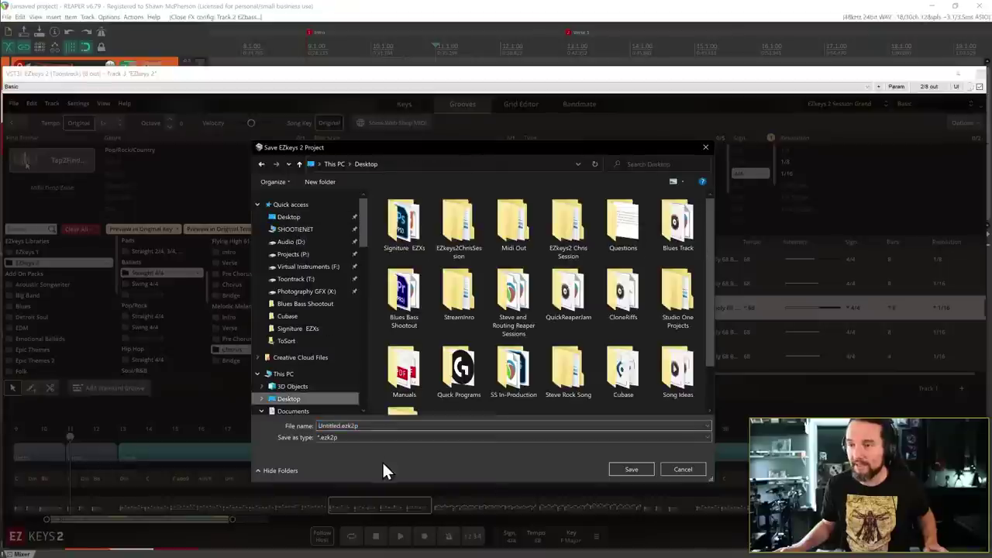
# Name the EZkeys 2 project BalladChordChart and save it.
pyautogui.write('Bla')
pyautogui.press('BackSpace')
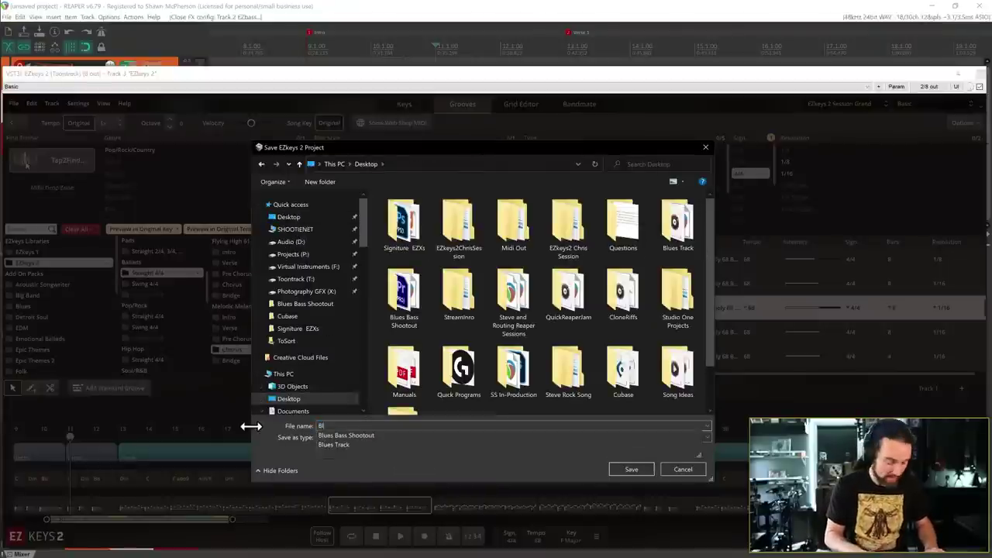
pyautogui.press('BackSpace')
pyautogui.write('allad')
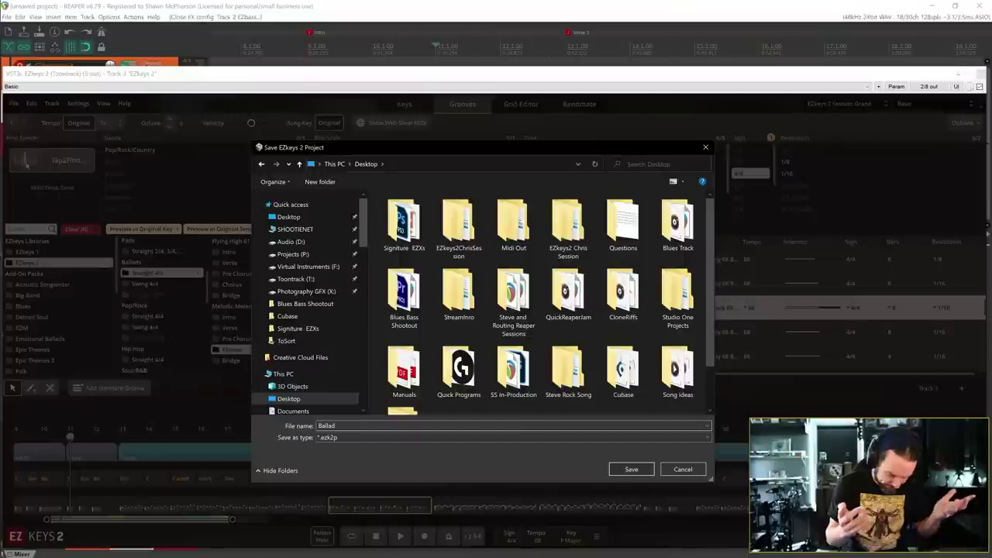
pyautogui.write('ChordChart')
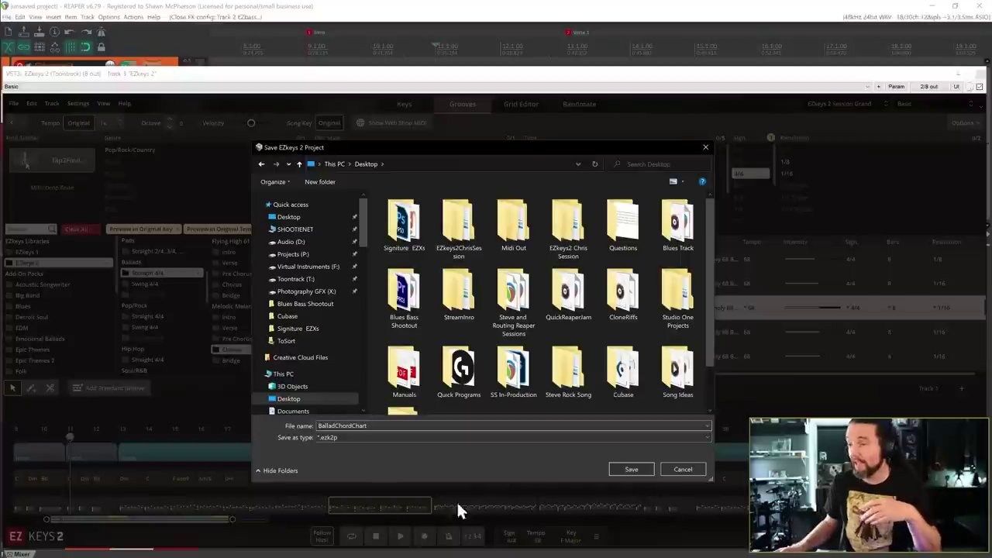
pyautogui.click(632, 470)
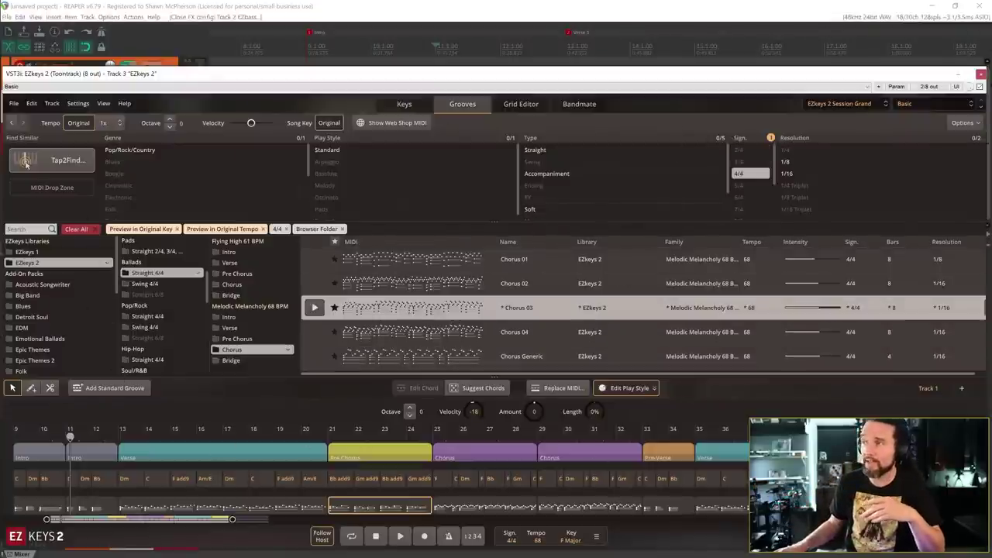
# Close EZkeys 2, reopen EZbass from track 2, and locate its Import Chords from EZkeys Project option.
pyautogui.click(981, 74)
pyautogui.click(129, 286)
pyautogui.click(15, 100)
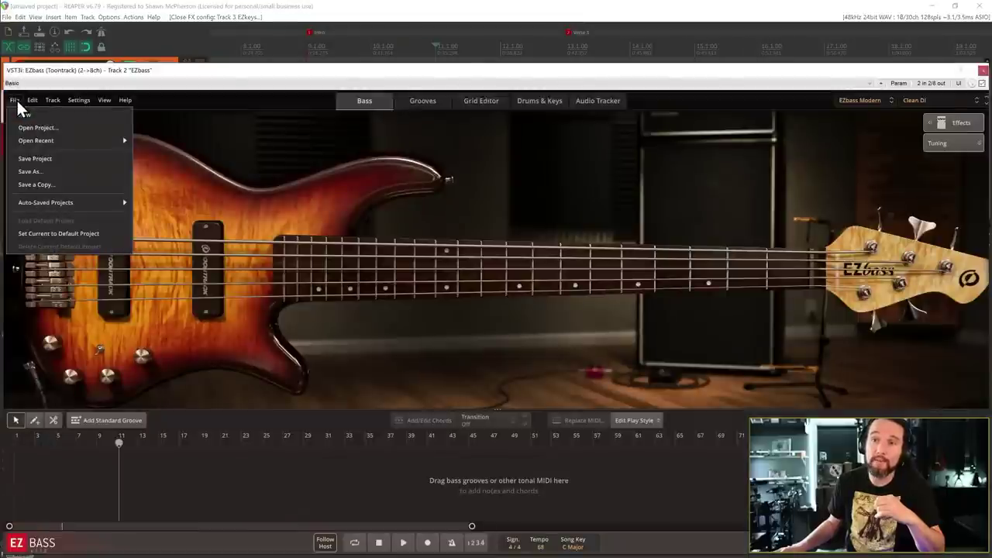
pyautogui.moveTo(49, 104)
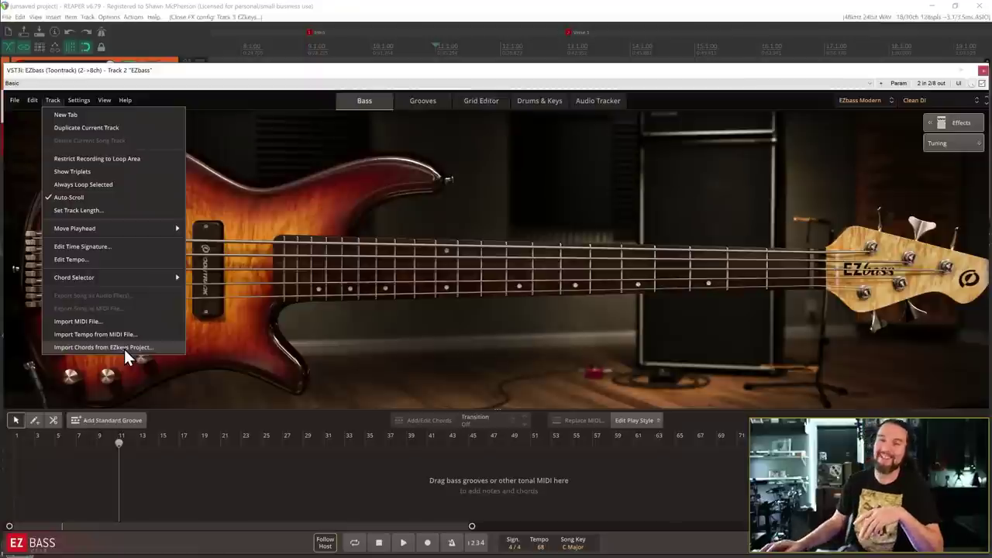
pyautogui.click(219, 69)
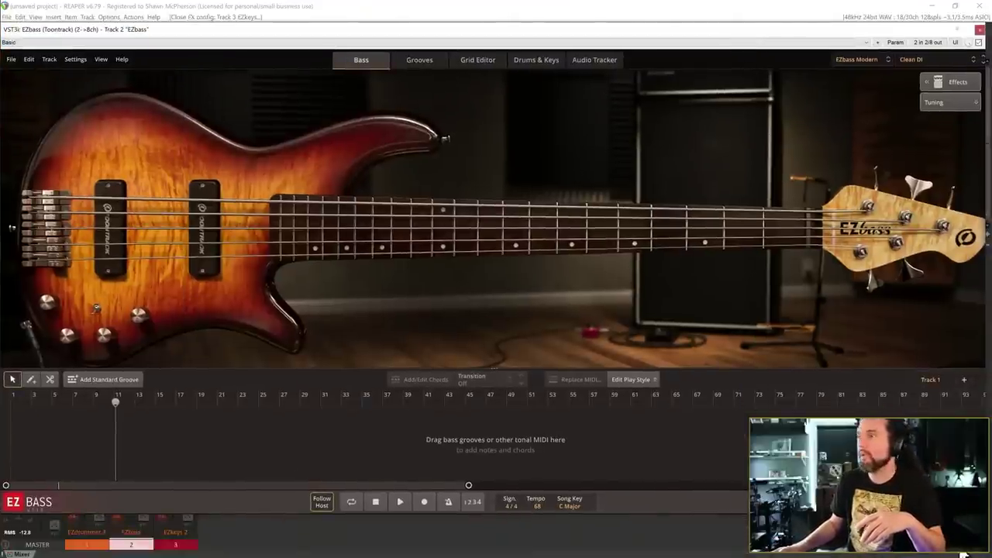
# Shrink the EZbass window and reset its song track, size and scale to default.
pyautogui.moveTo(990, 514); pyautogui.dragTo(809, 465)
pyautogui.click(100, 61)
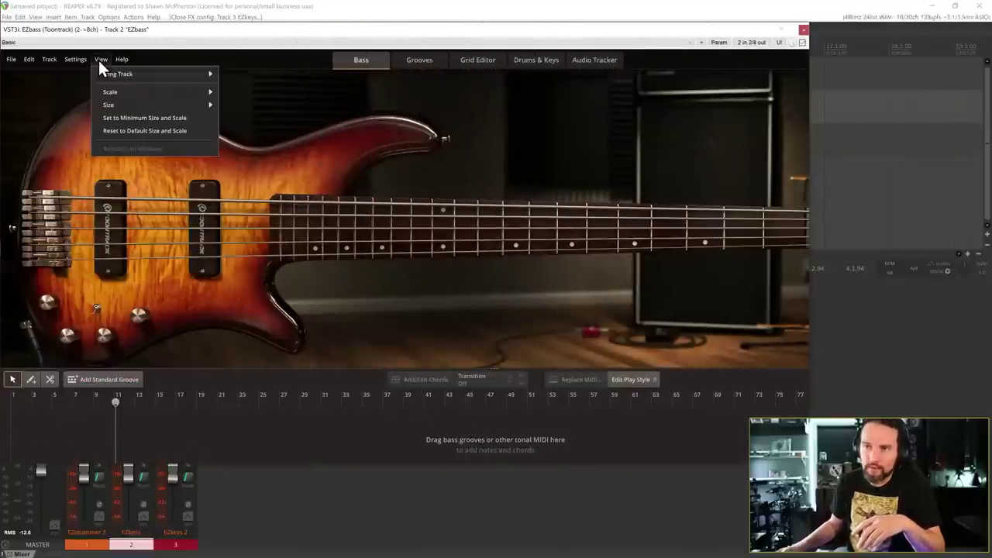
pyautogui.moveTo(146, 71)
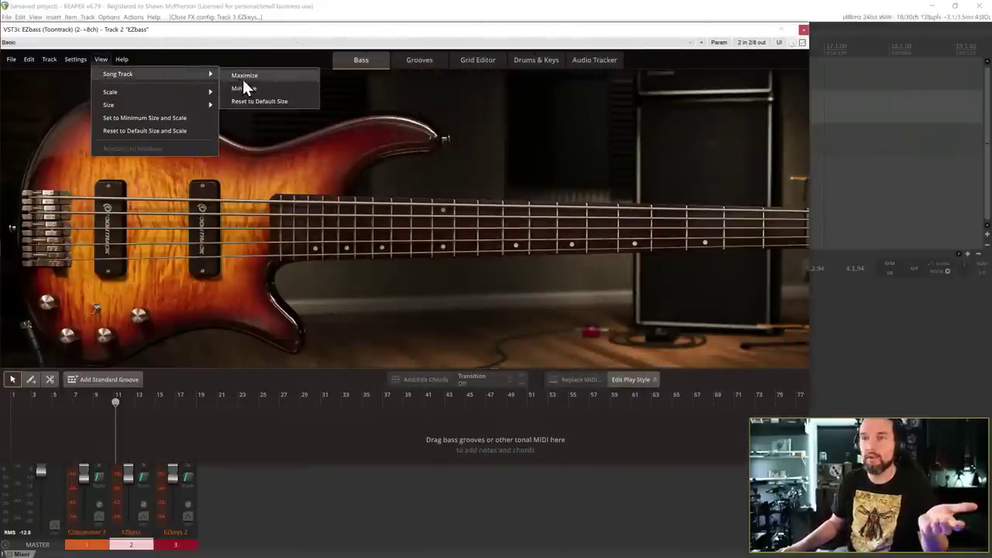
pyautogui.click(264, 100)
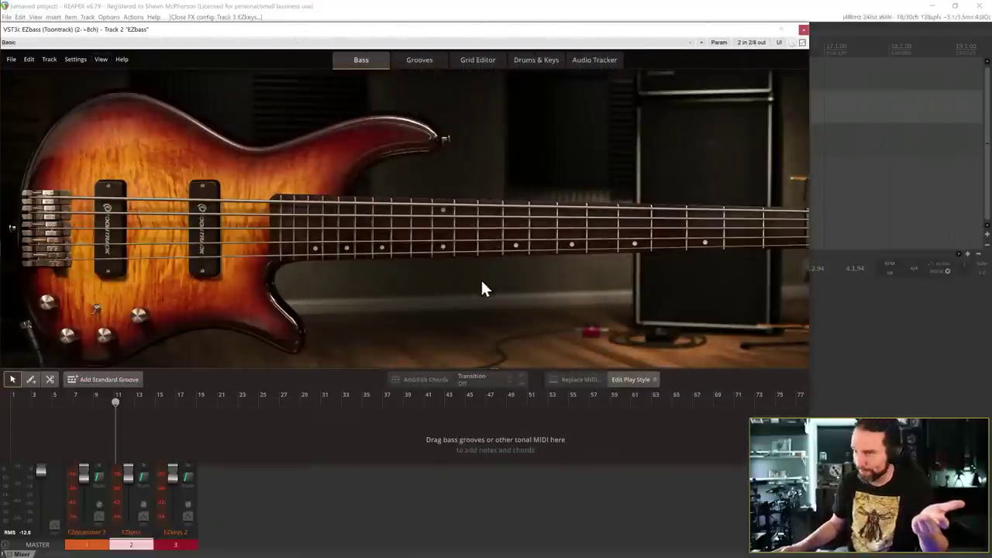
pyautogui.click(100, 59)
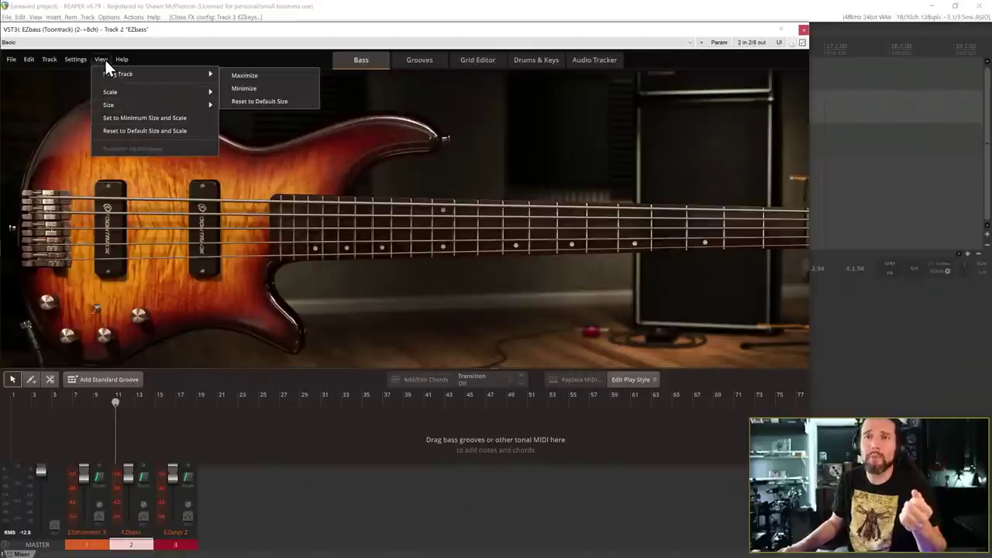
pyautogui.click(139, 129)
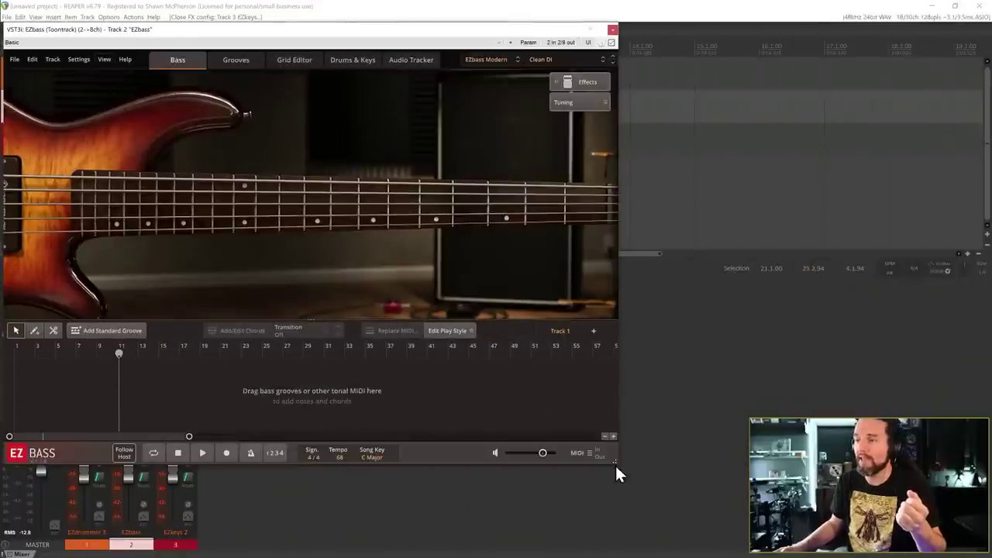
# Resize the EZbass window to fit its interface and move it clear of the REAPER track list.
pyautogui.moveTo(367, 48); pyautogui.dragTo(417, 19)
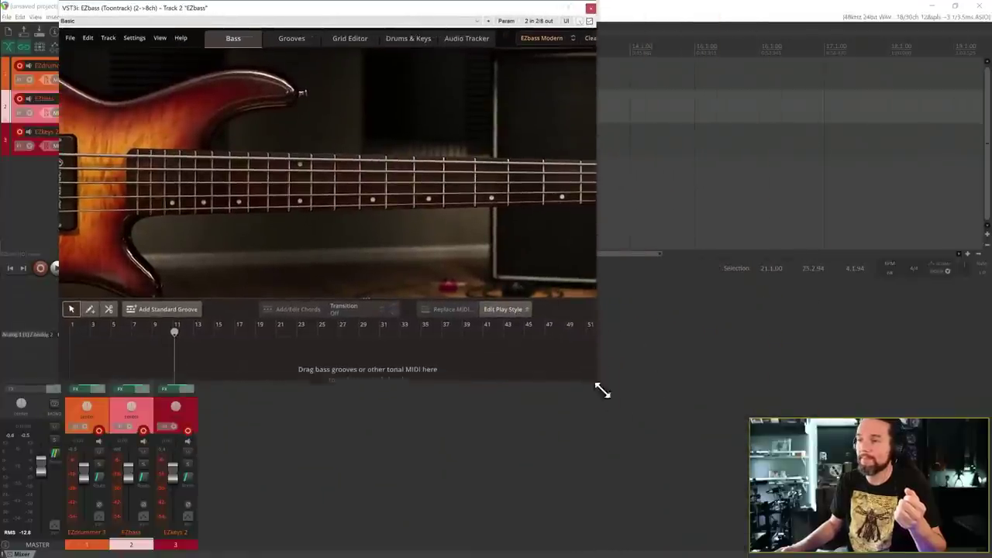
pyautogui.moveTo(592, 374); pyautogui.dragTo(647, 449)
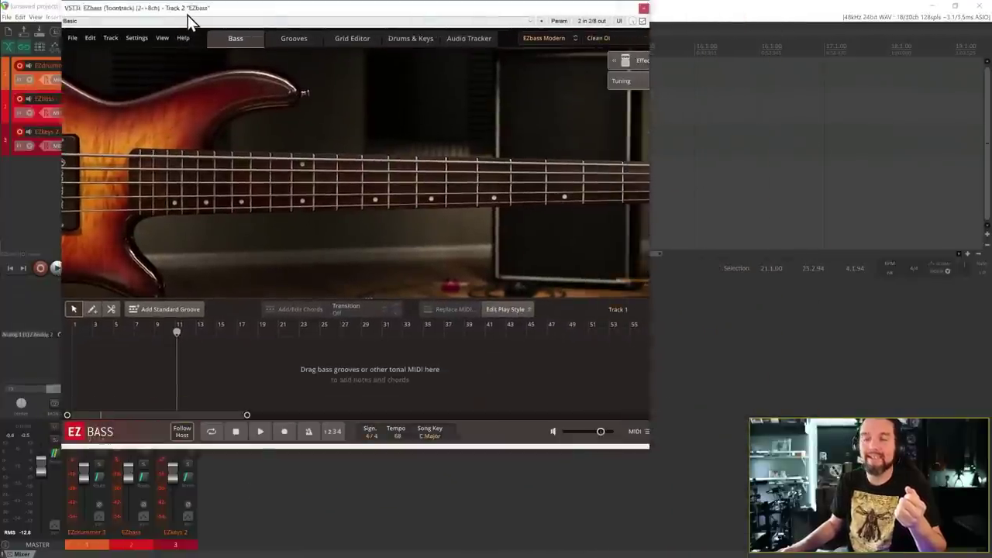
pyautogui.moveTo(184, 17); pyautogui.dragTo(338, 24)
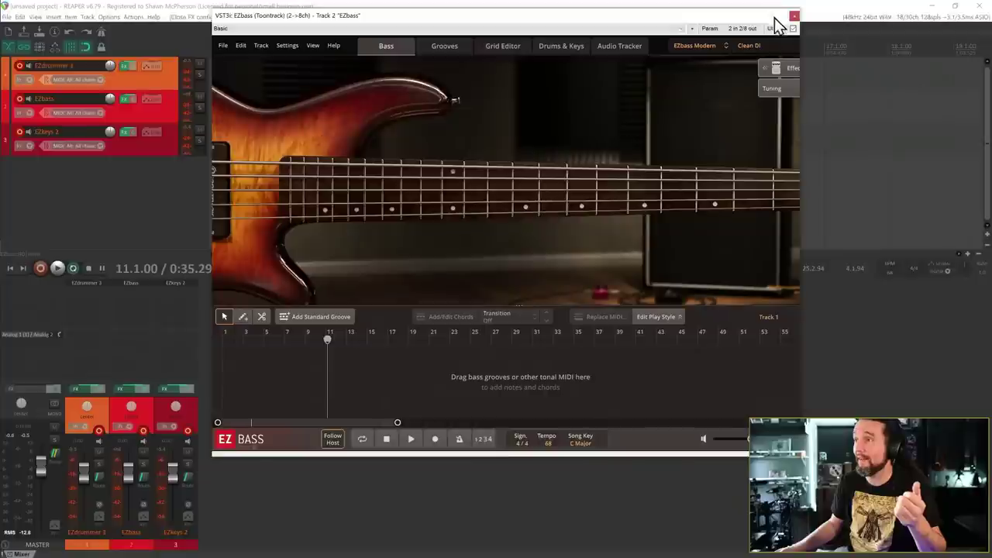
# Open EZkeys 2 from track 3, return its window to default size, and move it partly over EZbass.
pyautogui.click(178, 283)
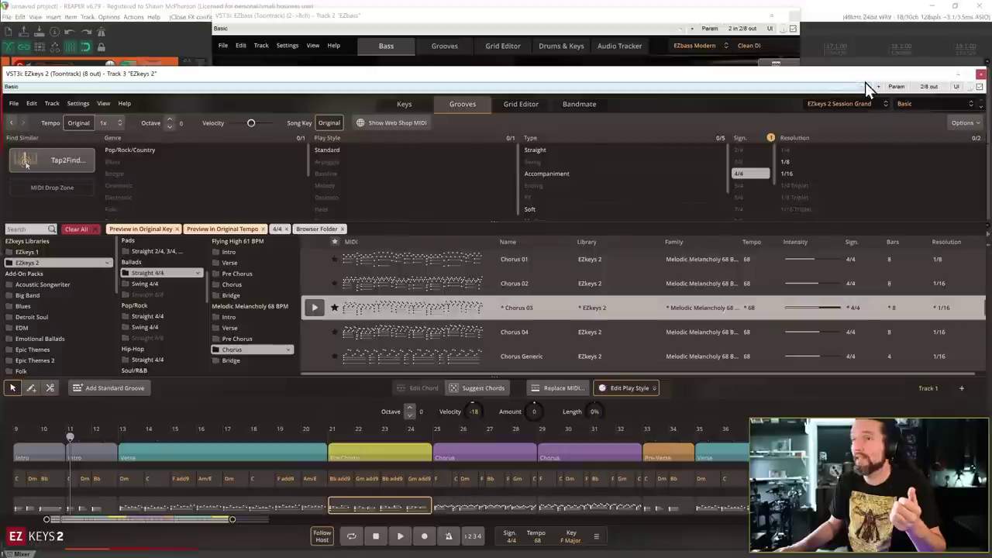
pyautogui.click(73, 103)
pyautogui.moveTo(32, 103)
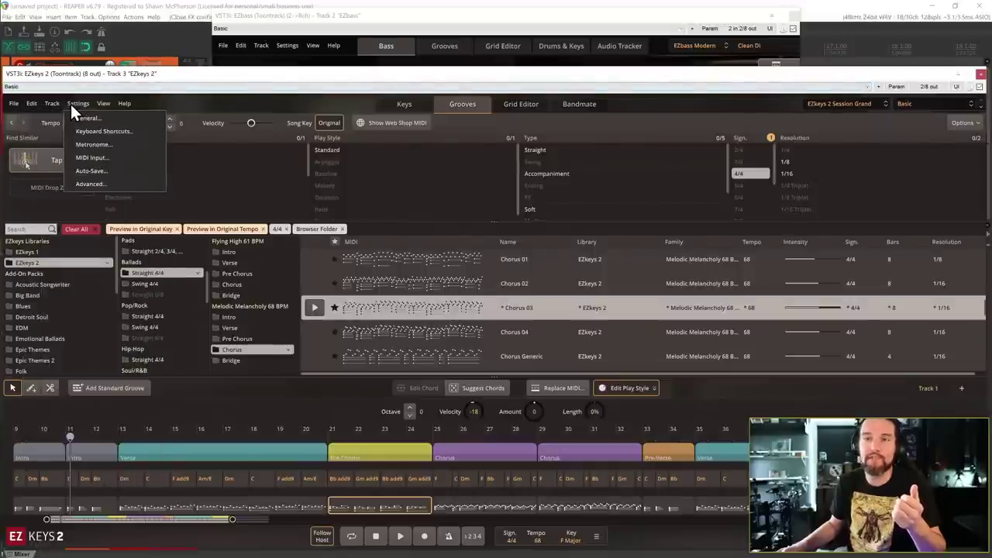
pyautogui.click(87, 118)
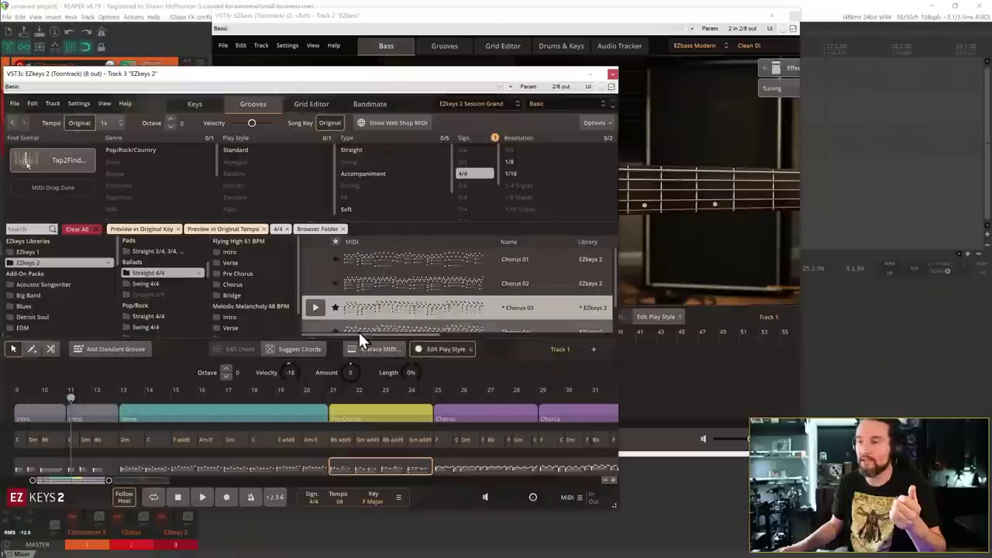
pyautogui.moveTo(448, 82); pyautogui.dragTo(902, 111)
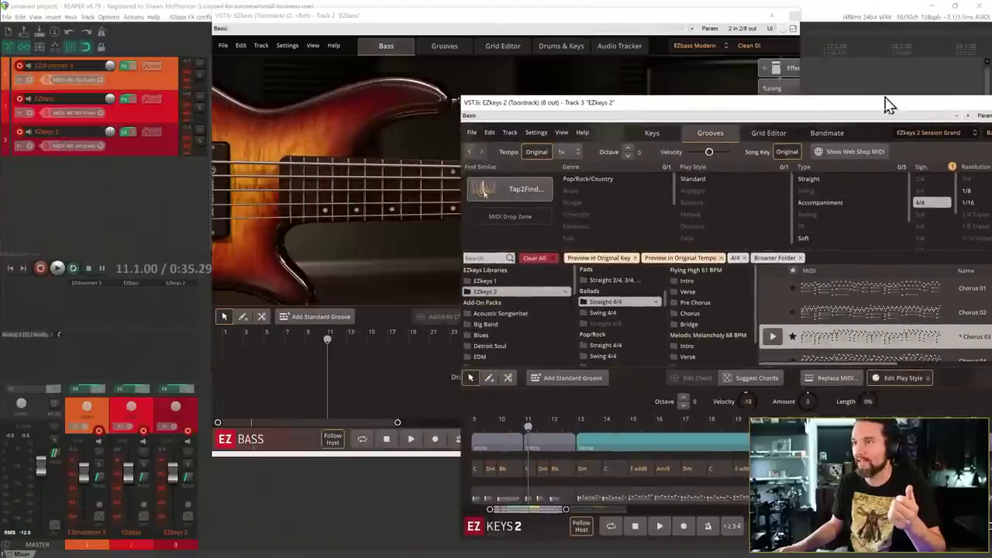
# Arrange EZbass and EZkeys 2 side by side with both song tracks visible, and show the EZkeys Keys page.
pyautogui.moveTo(653, 17); pyautogui.dragTo(417, 12)
pyautogui.moveTo(684, 108); pyautogui.dragTo(616, 72)
pyautogui.click(591, 97)
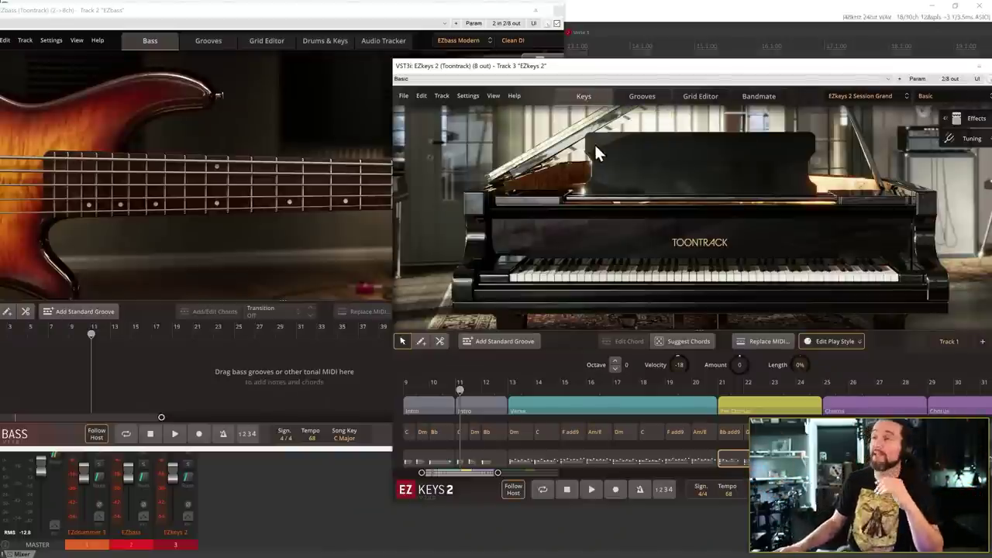
pyautogui.moveTo(722, 76); pyautogui.dragTo(671, 74)
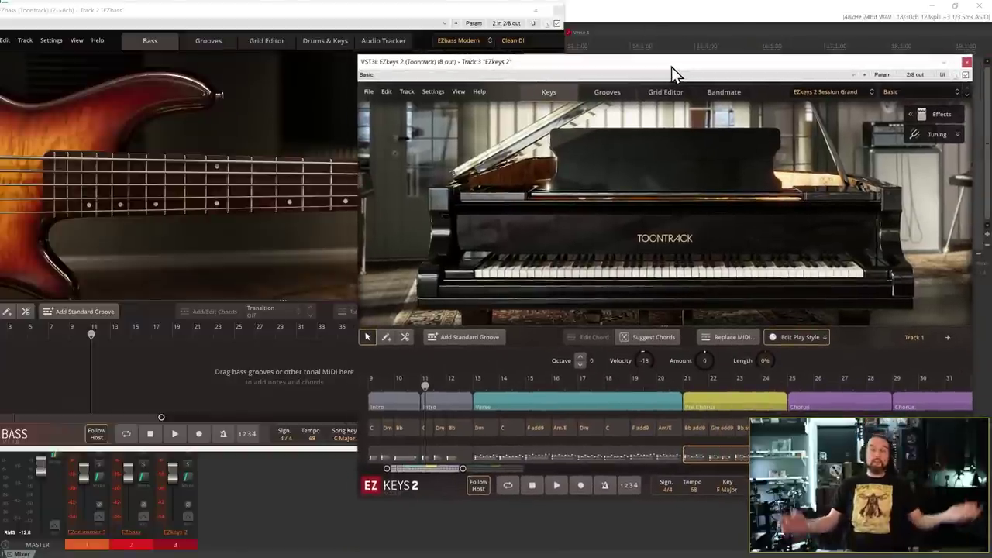
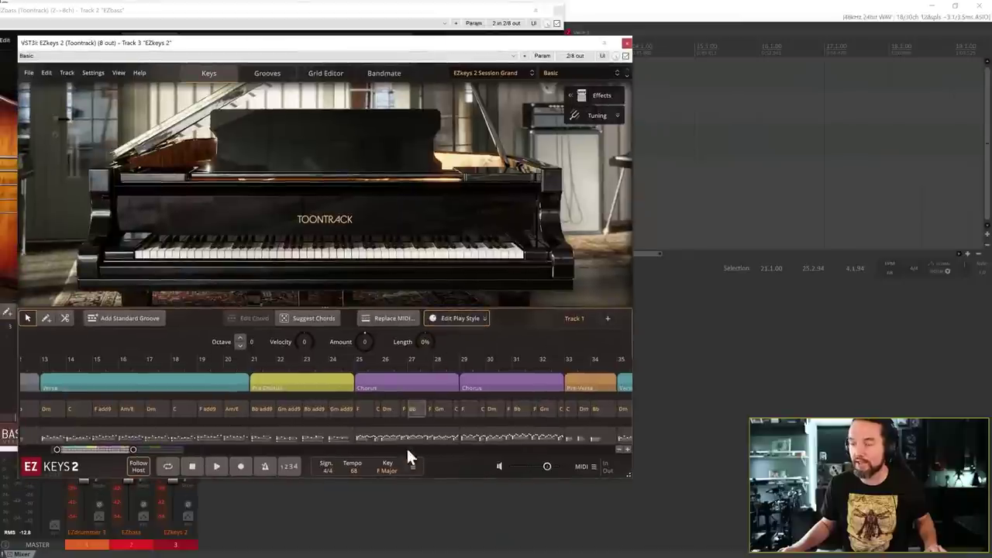
# Try to copy the whole EZkeys 2 song onto the EZbass song track starting at bar 9.
pyautogui.rightClick(76, 404)
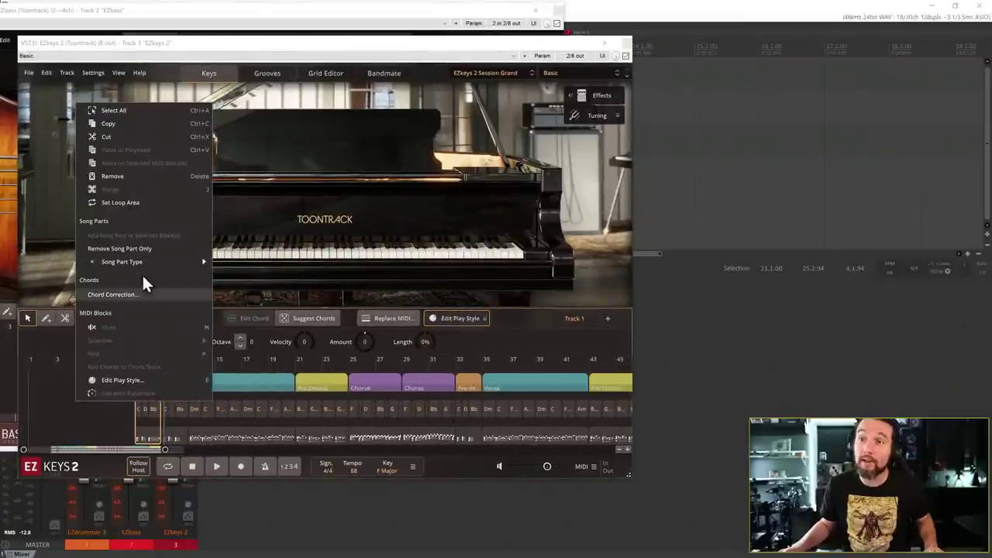
pyautogui.click(115, 110)
pyautogui.moveTo(389, 45); pyautogui.dragTo(828, 95)
pyautogui.moveTo(649, 434); pyautogui.dragTo(72, 349)
pyautogui.moveTo(866, 106); pyautogui.dragTo(808, 159)
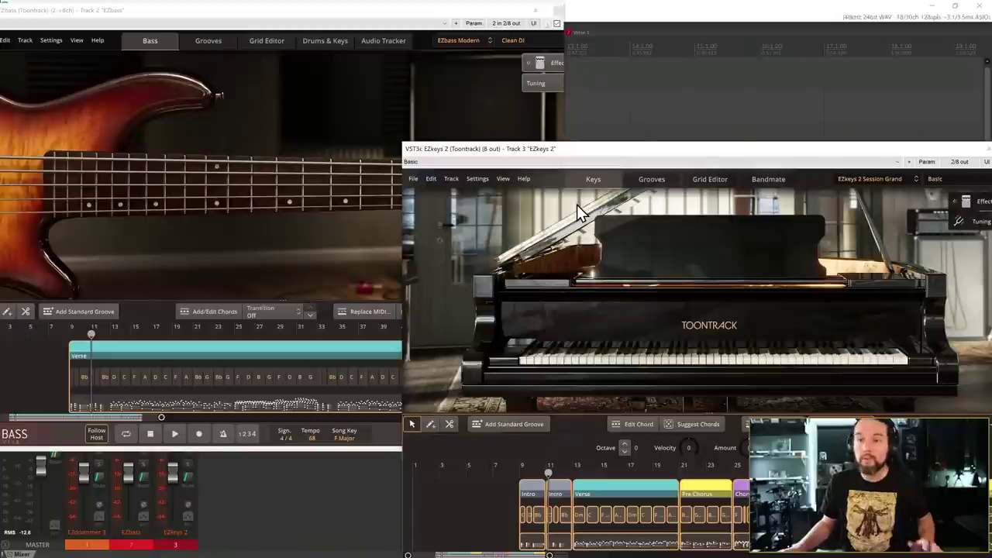
pyautogui.click(43, 380)
pyautogui.hotkey('ctrl', 'z')
# Copy the two Intro blocks, the Verse and the Pre-Chorus individually from EZkeys 2 to EZbass at bars 9, 11, 13 and 21.
pyautogui.moveTo(739, 152); pyautogui.dragTo(735, 35)
pyautogui.moveTo(530, 373); pyautogui.dragTo(78, 372)
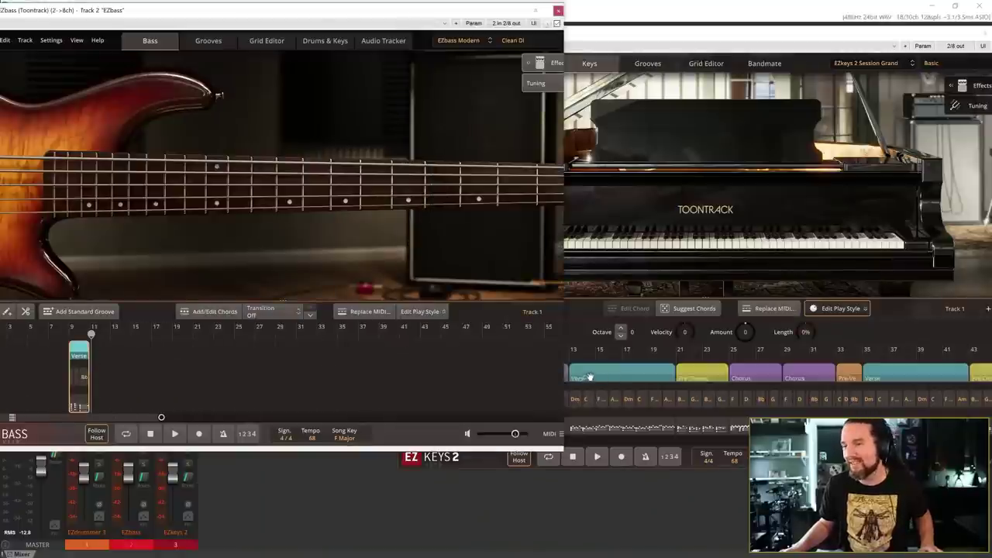
pyautogui.click(586, 379)
pyautogui.moveTo(560, 377); pyautogui.dragTo(100, 356)
pyautogui.moveTo(385, 379); pyautogui.dragTo(124, 361)
pyautogui.click(707, 372)
pyautogui.moveTo(707, 372); pyautogui.dragTo(209, 355)
# Close EZkeys 2 and enlarge EZbass to the full screen width, placed below the REAPER timeline.
pyautogui.moveTo(899, 47); pyautogui.dragTo(740, 30)
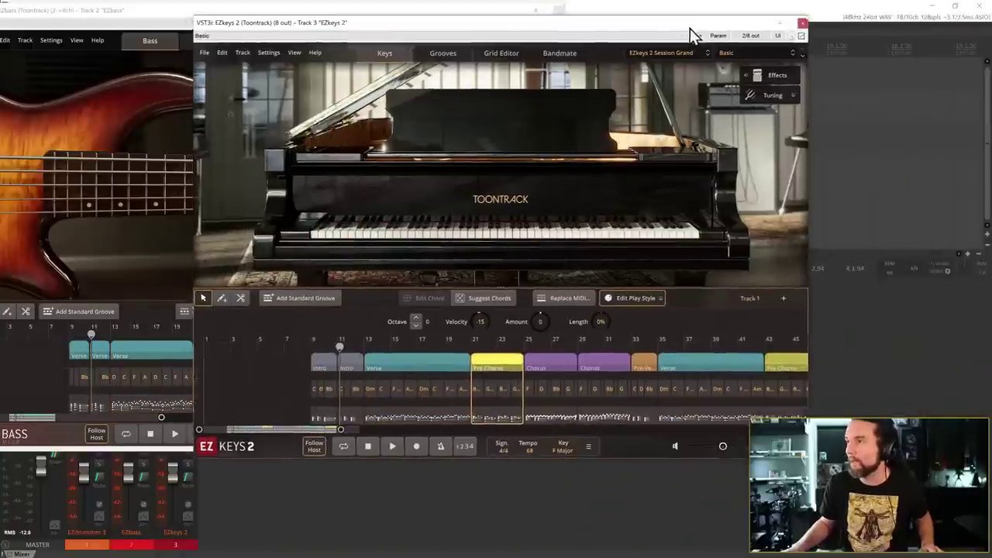
pyautogui.click(799, 27)
pyautogui.moveTo(483, 17); pyautogui.dragTo(515, 82)
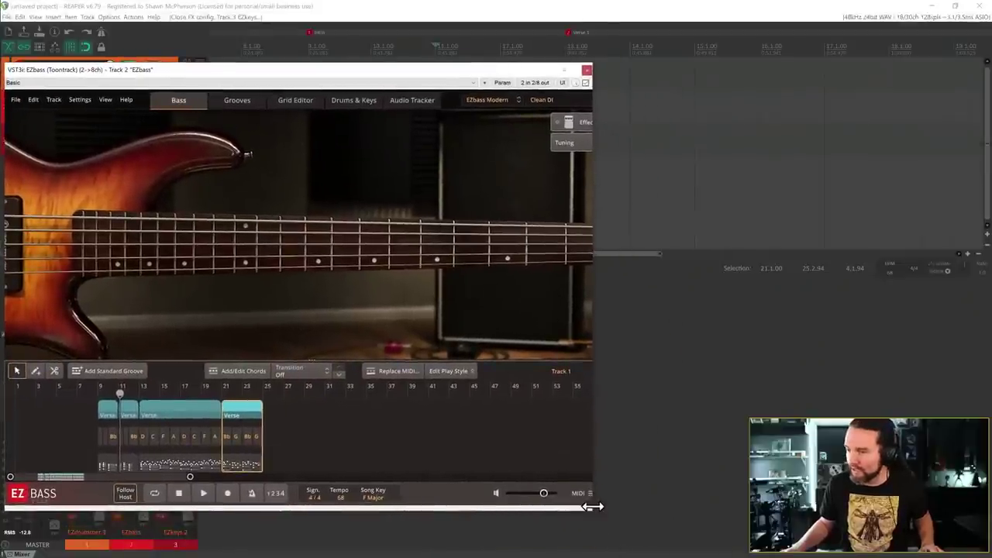
pyautogui.moveTo(594, 505); pyautogui.dragTo(682, 539)
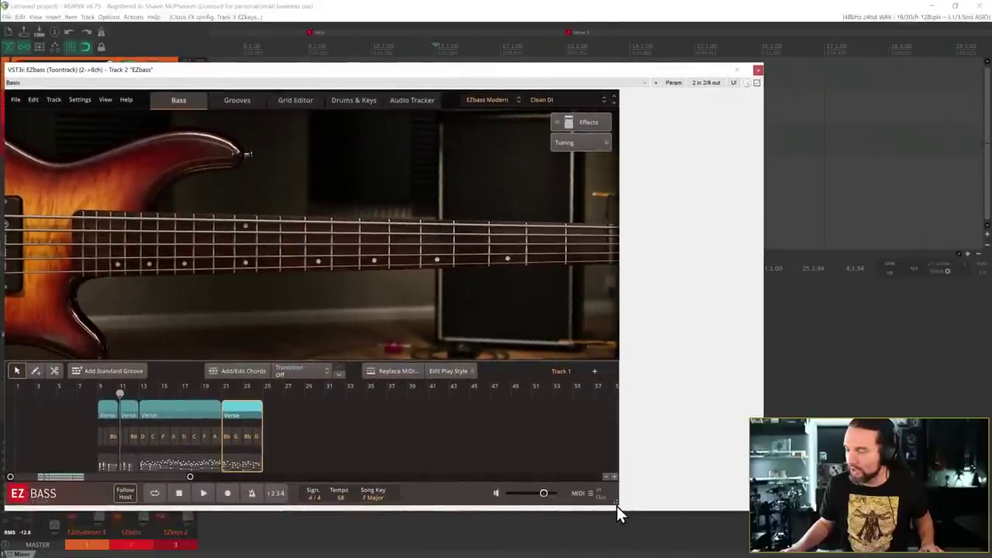
pyautogui.moveTo(615, 502); pyautogui.dragTo(978, 555)
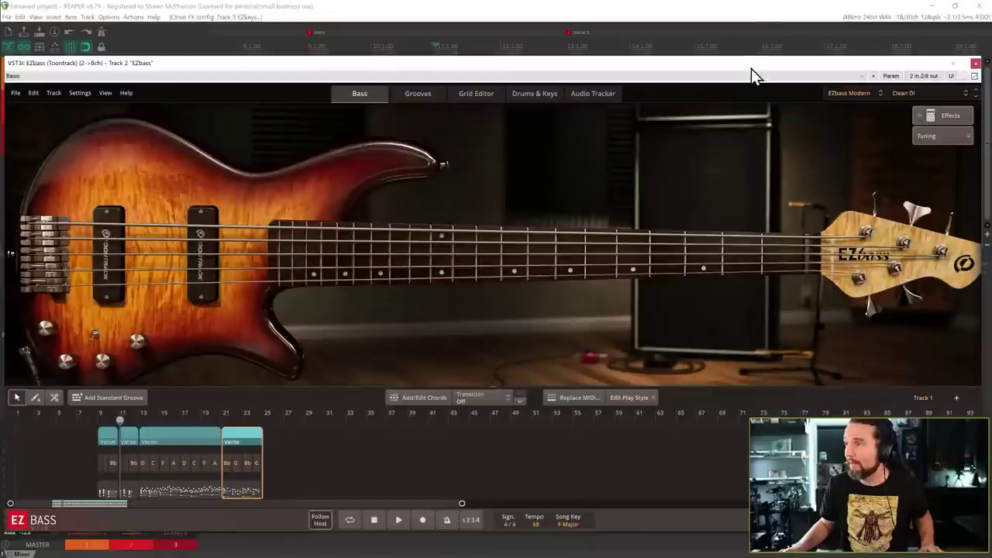
pyautogui.moveTo(752, 68); pyautogui.dragTo(754, 77)
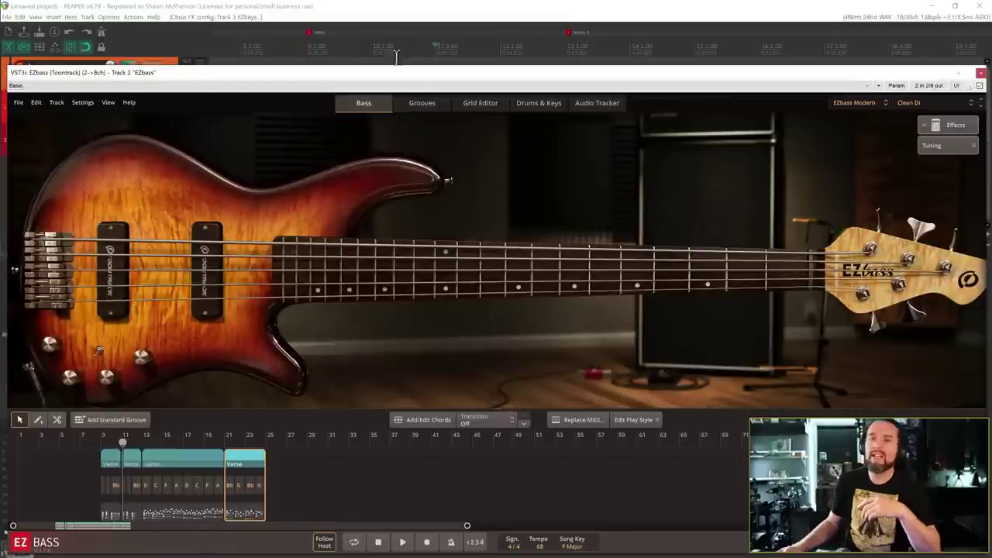
# Delete the first EZbass song block at bar 9.
pyautogui.click(106, 457)
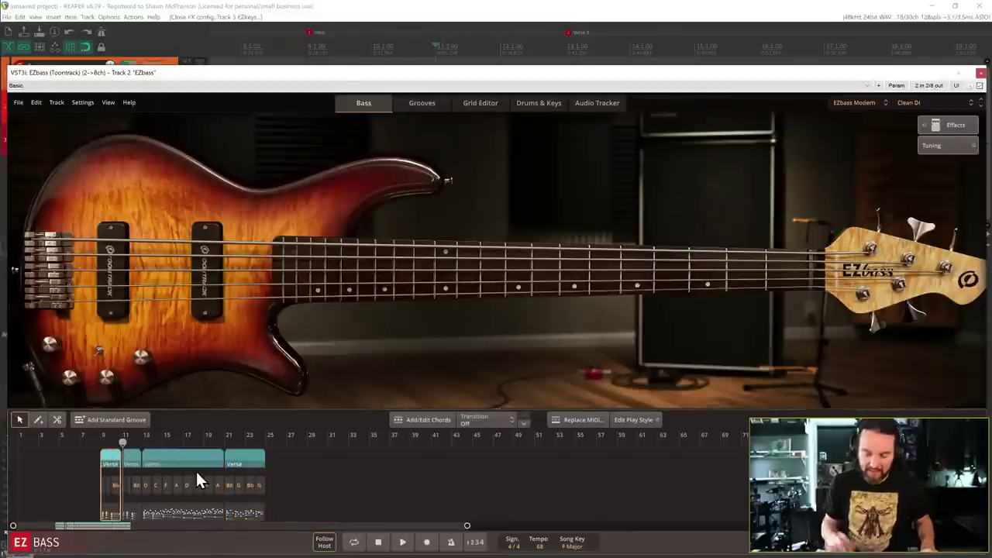
pyautogui.press('Delete')
pyautogui.scroll(5, 130, 437)
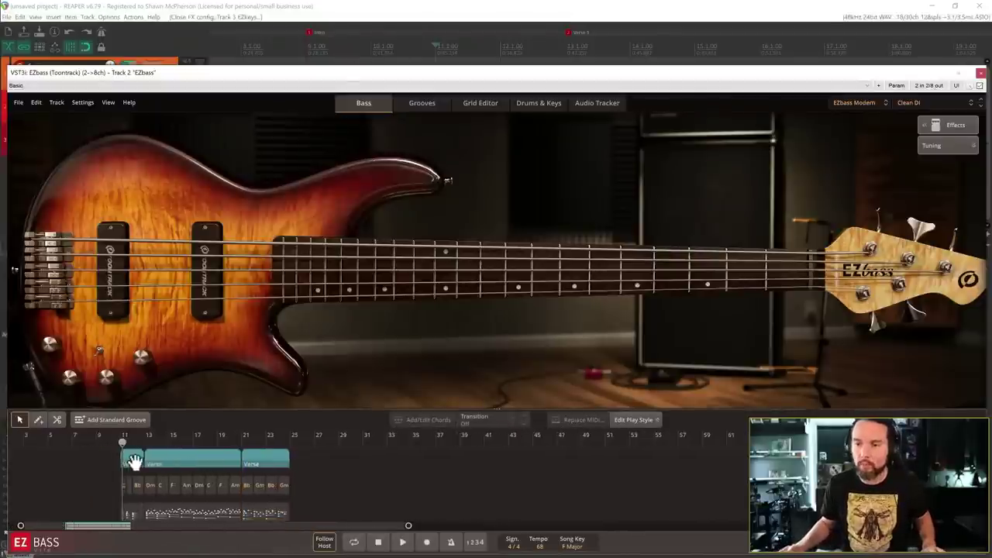
# Open the bar 11 block in the Grid Editor and examine its piano chord notes alongside those of the verse block.
pyautogui.scroll(3, 132, 449)
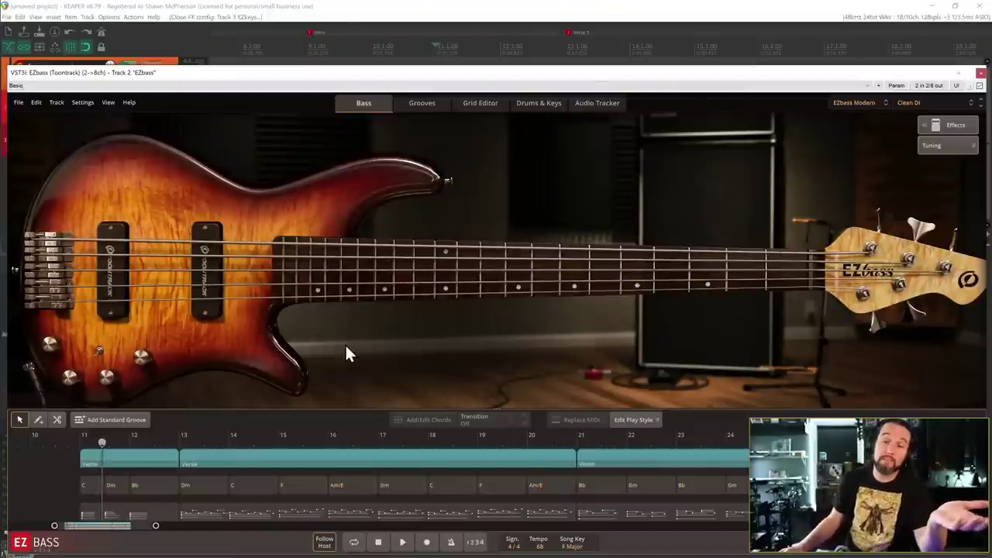
pyautogui.doubleClick(134, 513)
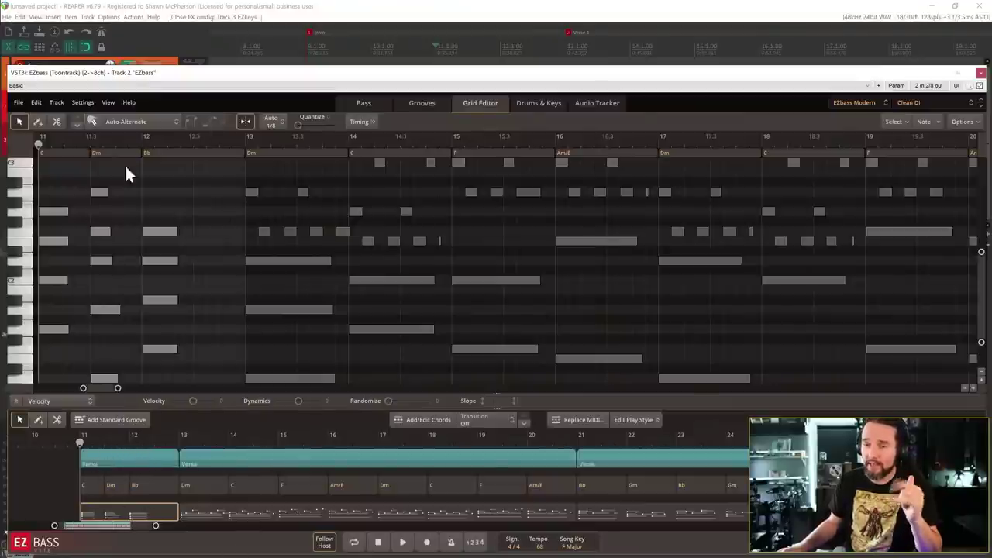
pyautogui.click(295, 459)
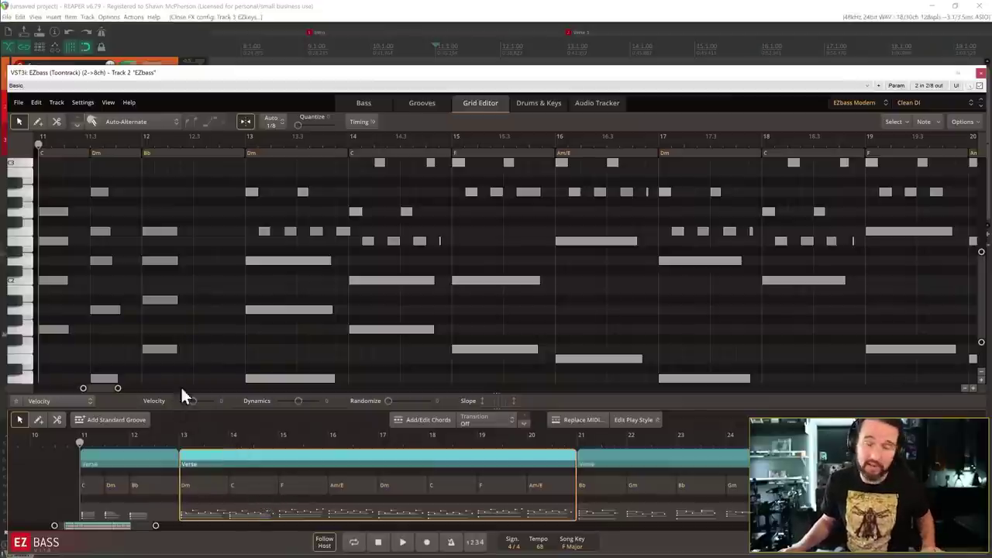
pyautogui.scroll(-5, 170, 332)
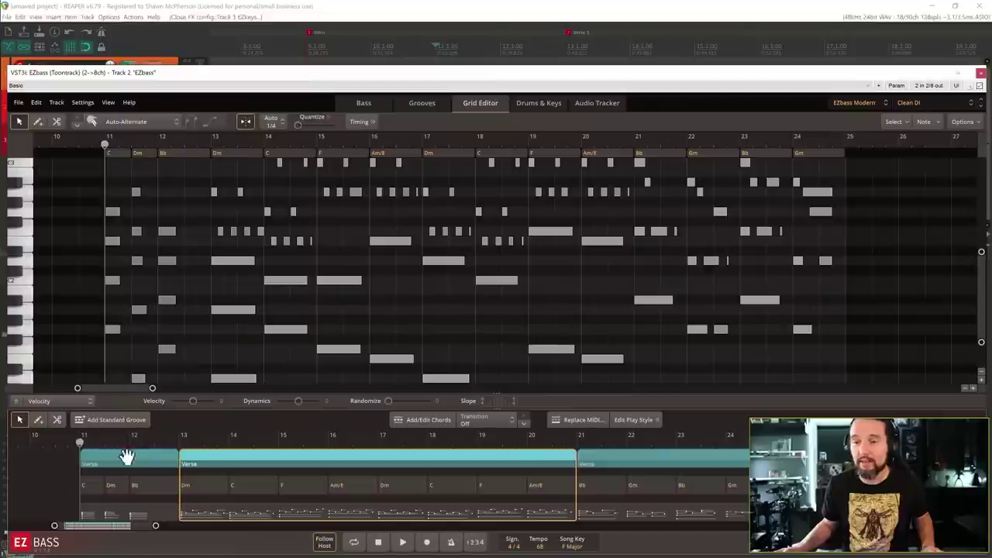
pyautogui.click(159, 515)
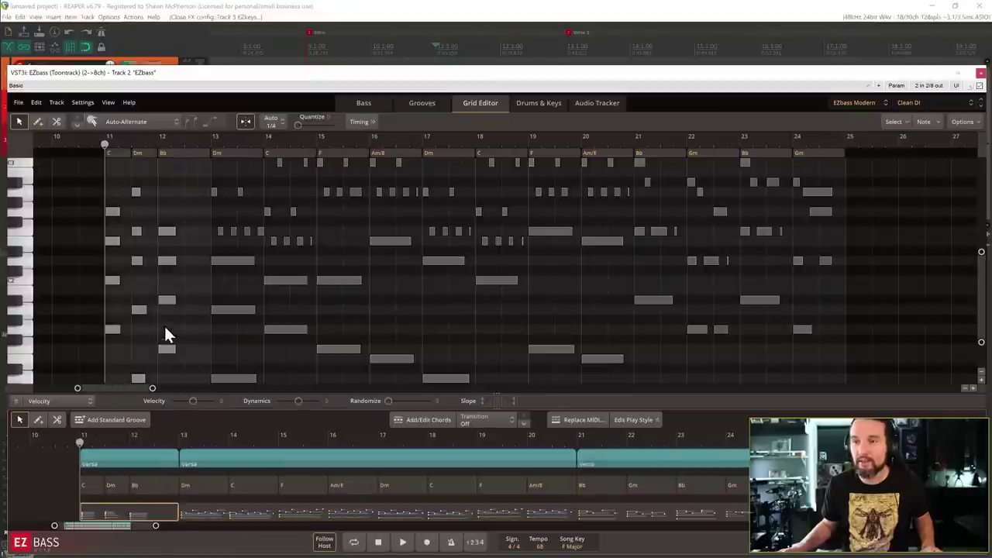
pyautogui.scroll(5, 118, 223)
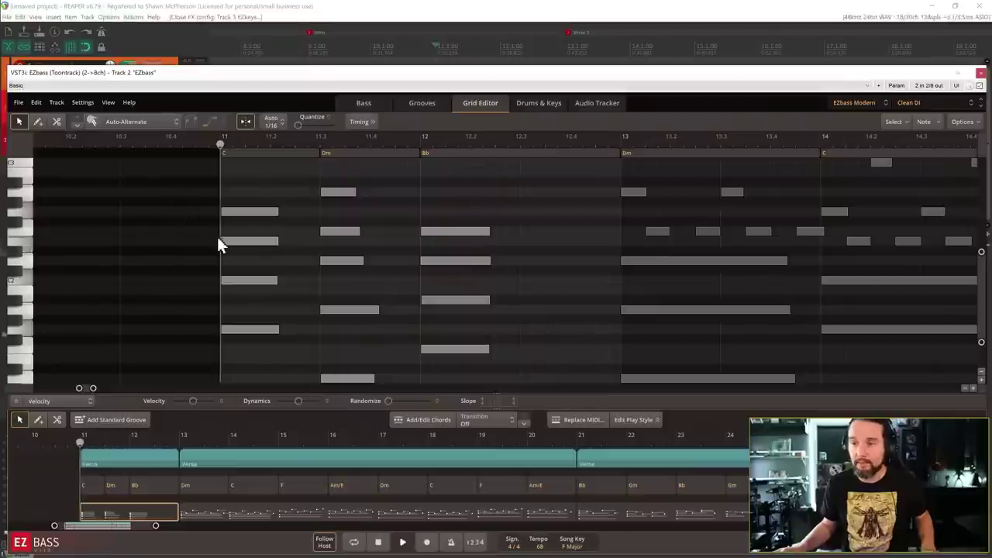
# Try to reduce the chords in bars 11 and 12 to their lowest notes by deleting all upper notes.
pyautogui.moveTo(185, 215); pyautogui.dragTo(352, 176)
pyautogui.moveTo(377, 237); pyautogui.dragTo(521, 311)
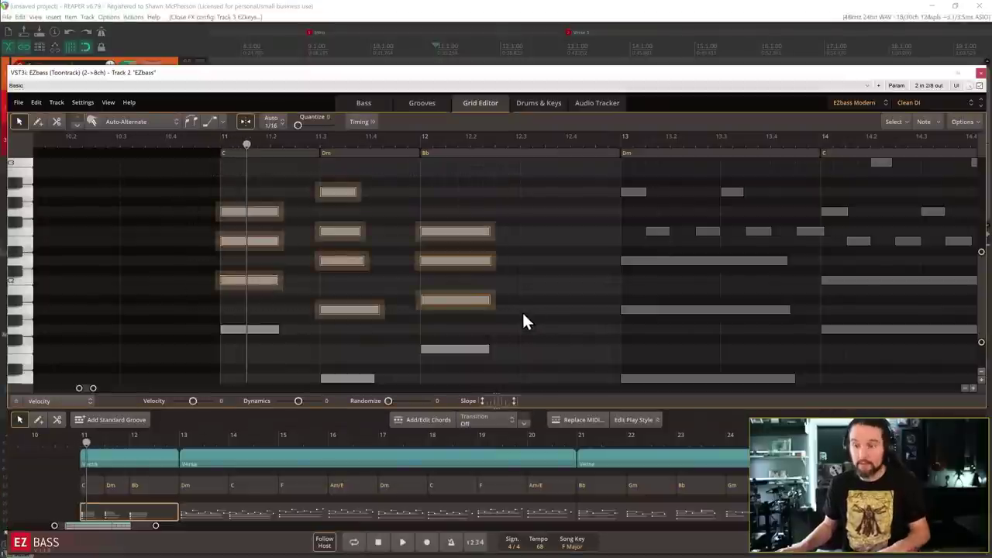
pyautogui.press('Delete')
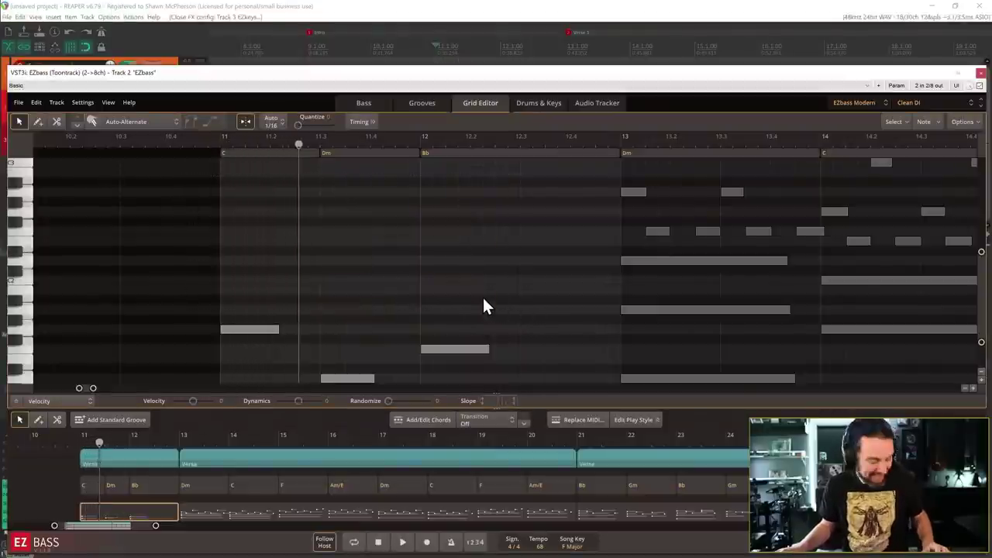
pyautogui.hotkey('ctrl', 'z')
pyautogui.click(203, 304)
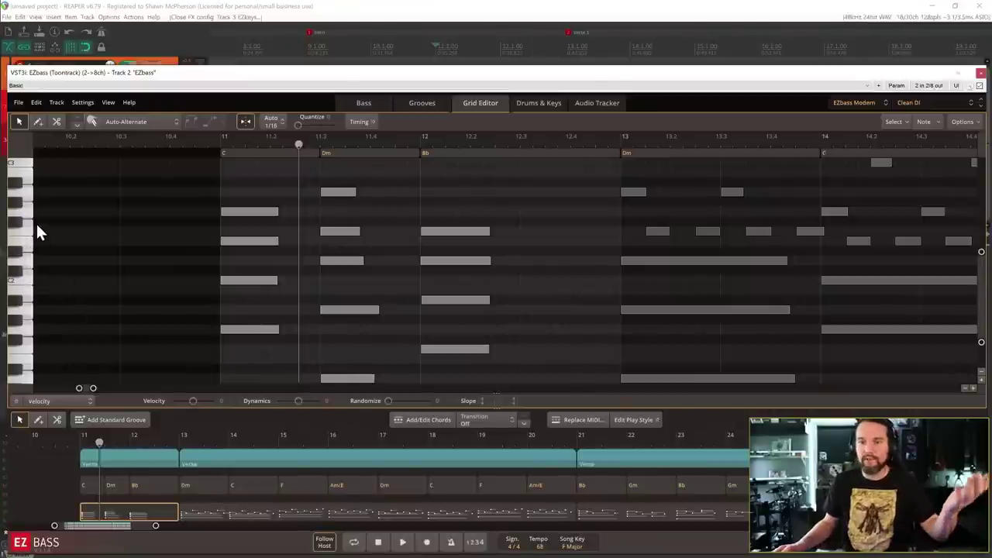
# Reduce the C chord at bar 11 to its C2 note by deleting the notes above and below it.
pyautogui.click(88, 487)
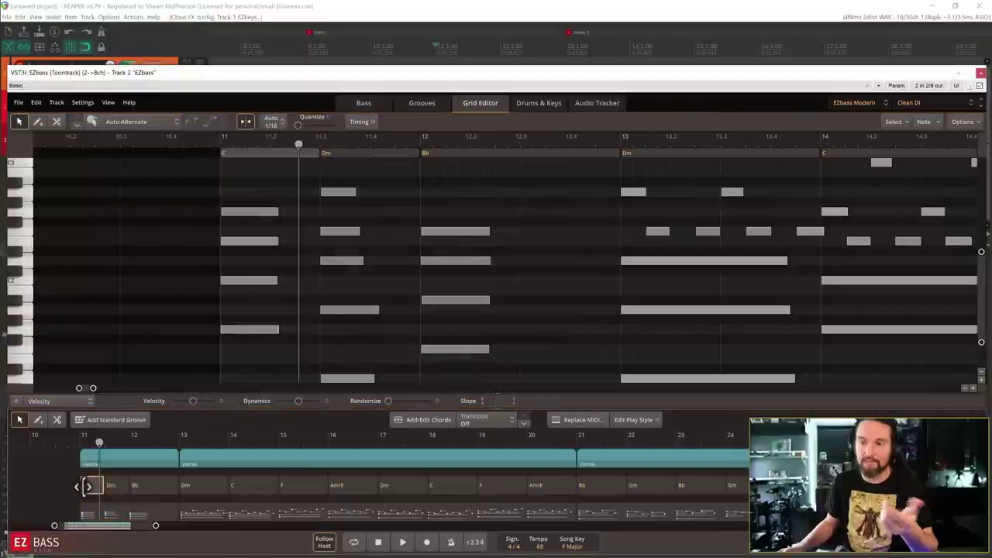
pyautogui.moveTo(204, 199); pyautogui.dragTo(256, 237)
pyautogui.press('Delete')
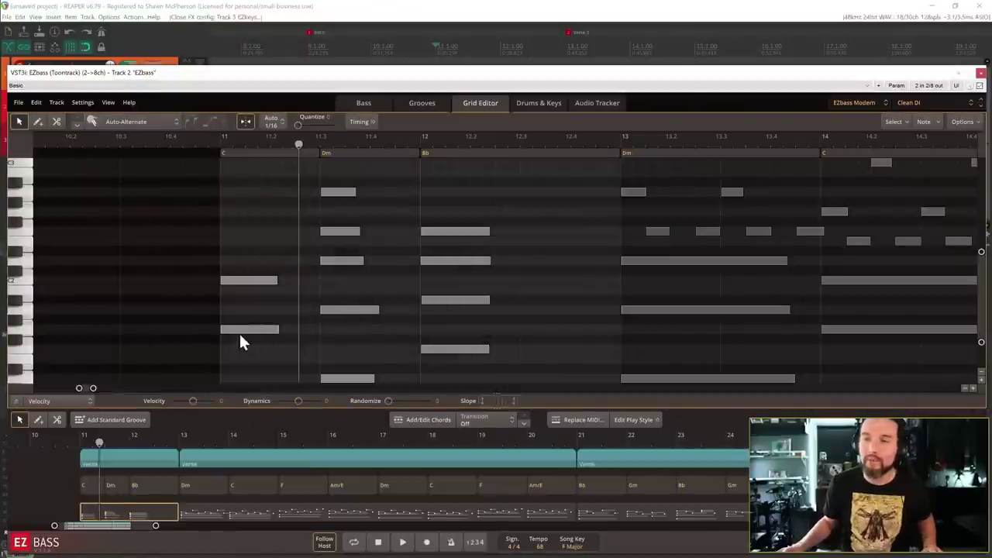
pyautogui.moveTo(261, 337); pyautogui.dragTo(262, 338)
pyautogui.press('Delete')
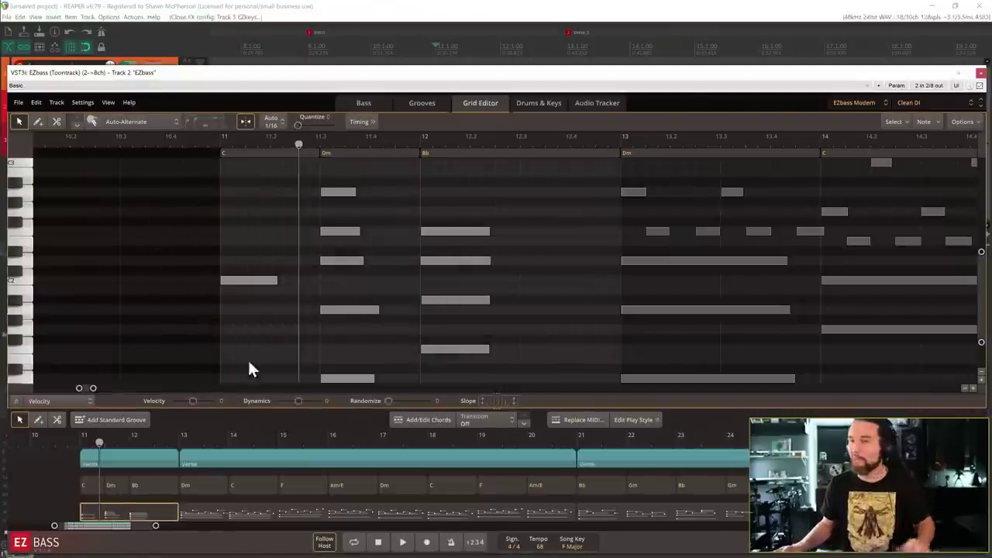
# Play back from bar 11 and reduce the Dm chord to its D2 note by deleting its other notes.
pyautogui.click(222, 144)
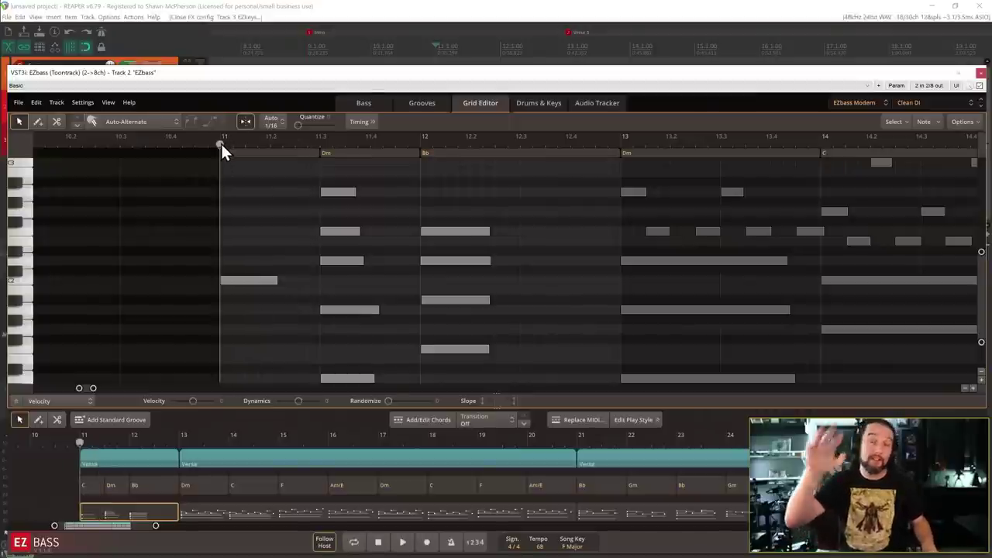
pyautogui.click(86, 489)
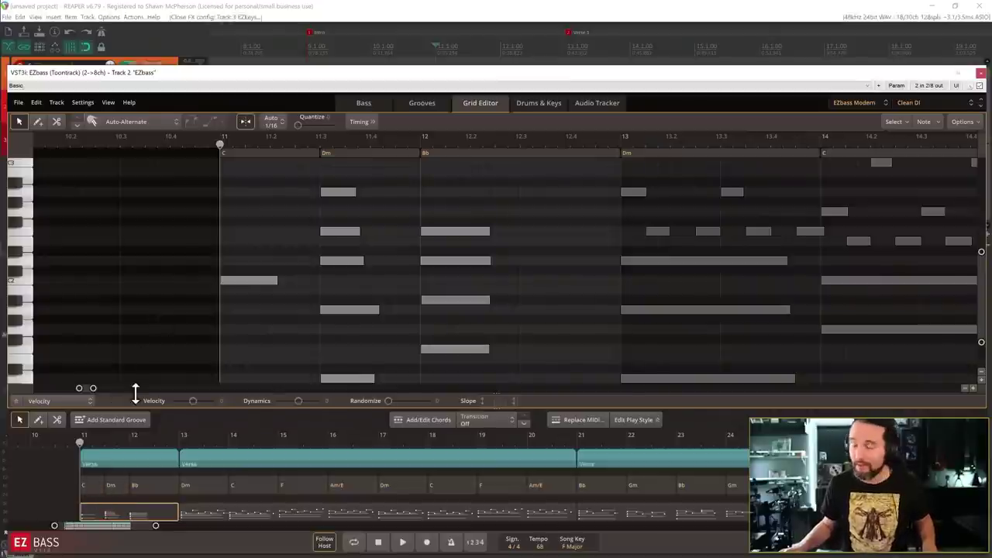
pyautogui.press('space')
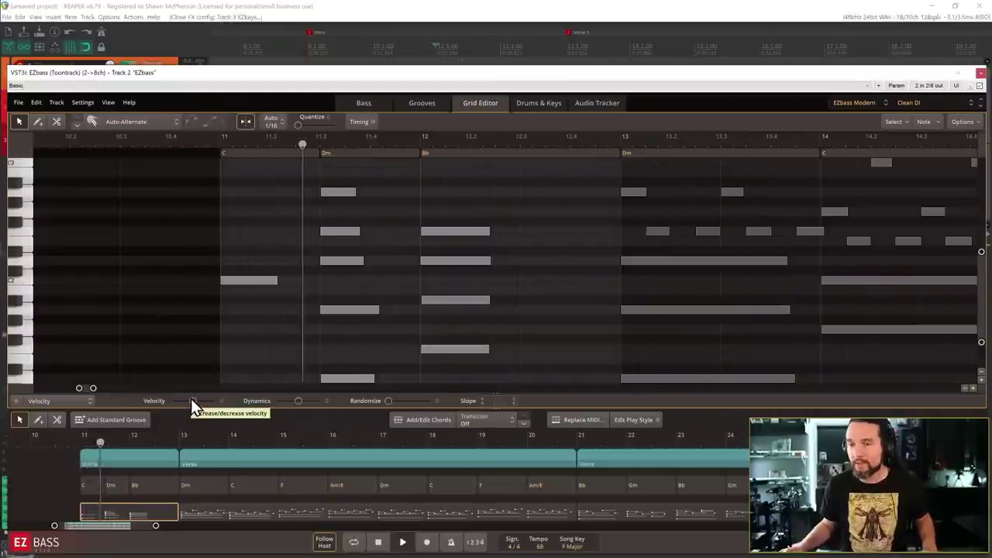
pyautogui.moveTo(316, 295); pyautogui.dragTo(358, 375)
pyautogui.press('Delete')
pyautogui.moveTo(345, 235); pyautogui.dragTo(347, 238)
pyautogui.press('Delete')
pyautogui.moveTo(424, 203); pyautogui.dragTo(483, 381)
pyautogui.press('Delete')
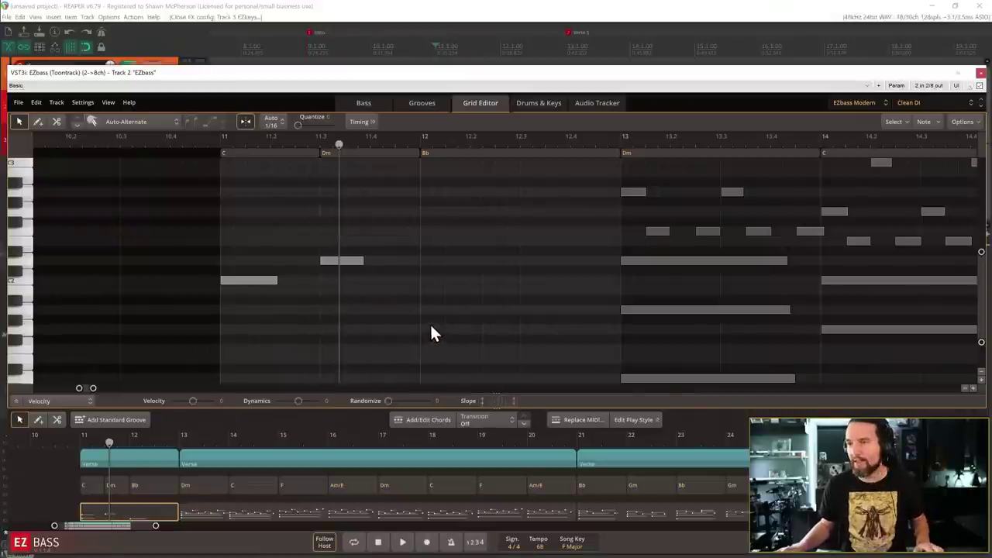
pyautogui.hotkey('ctrl', 'z')
# Play back from bar 11 and reduce the Bb chord at bar 12 to its second-lowest note.
pyautogui.moveTo(408, 280); pyautogui.dragTo(476, 366)
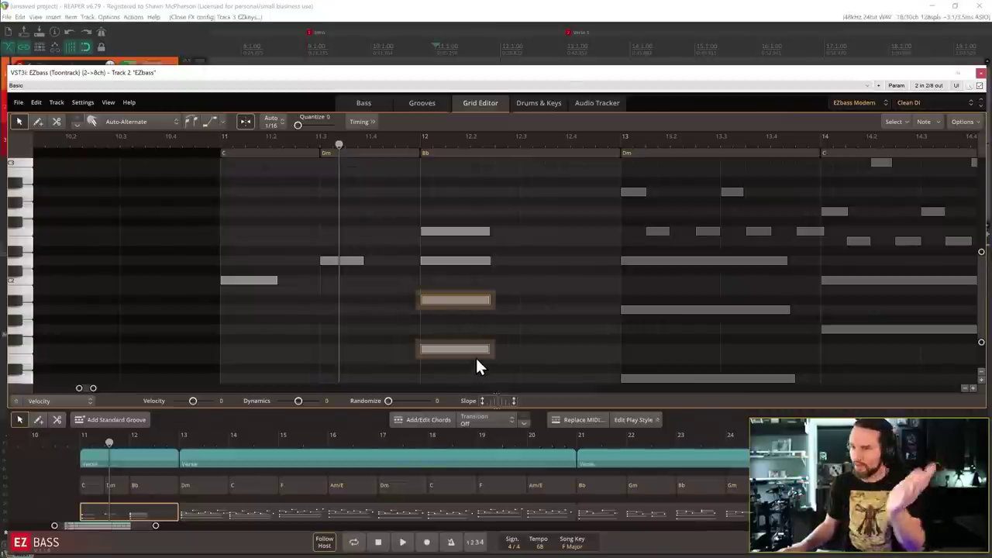
pyautogui.click(223, 141)
pyautogui.press('space')
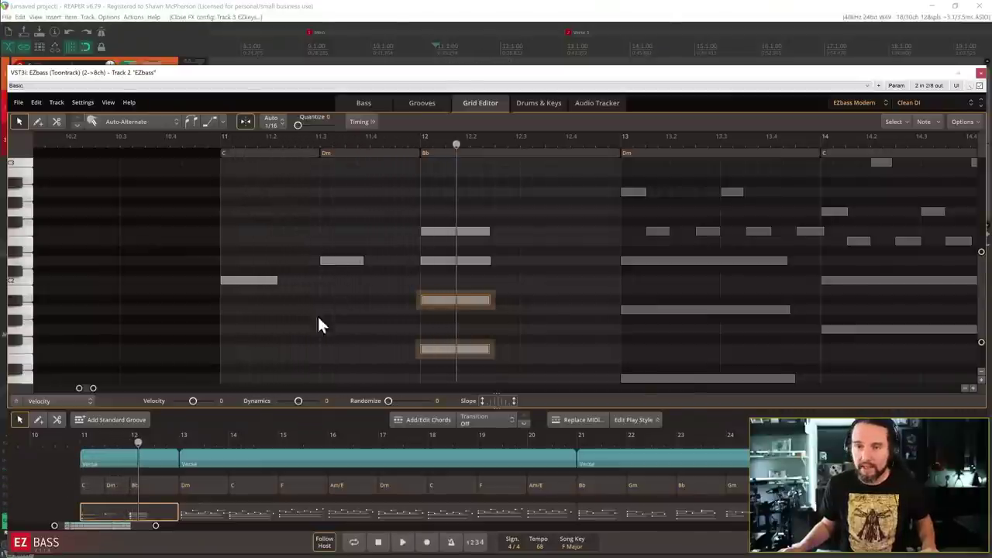
pyautogui.click(435, 301)
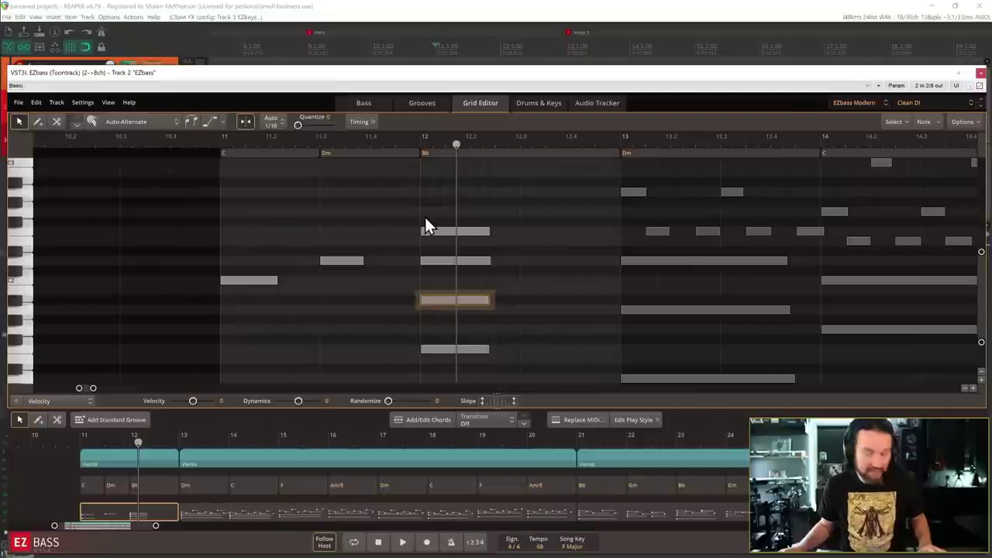
pyautogui.moveTo(404, 198); pyautogui.dragTo(483, 260)
pyautogui.press('Delete')
pyautogui.click(470, 349)
pyautogui.press('Delete')
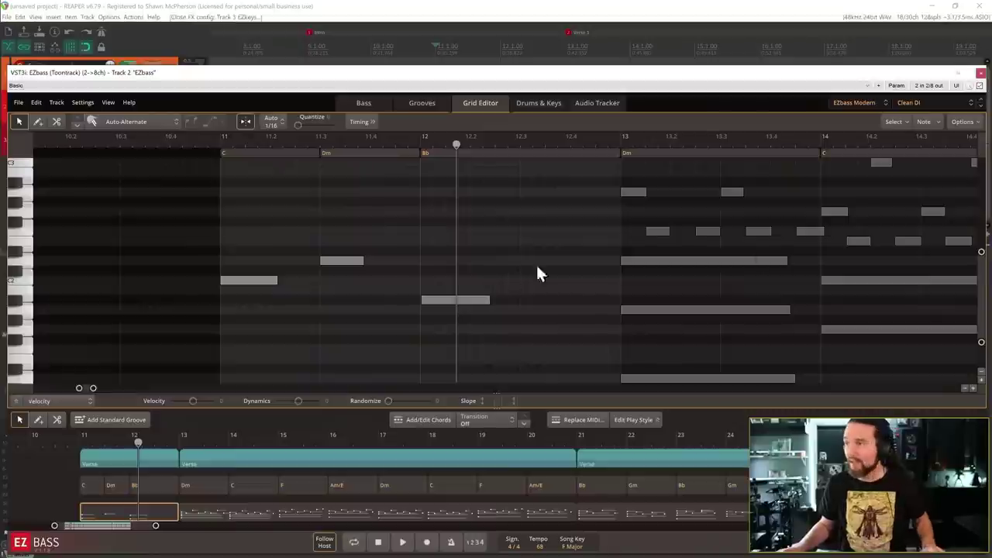
# Delete the leftover low notes beneath the bass notes in bars 11 and 12.
pyautogui.moveTo(982, 254); pyautogui.dragTo(981, 361)
pyautogui.moveTo(208, 357); pyautogui.dragTo(541, 400)
pyautogui.press('Delete')
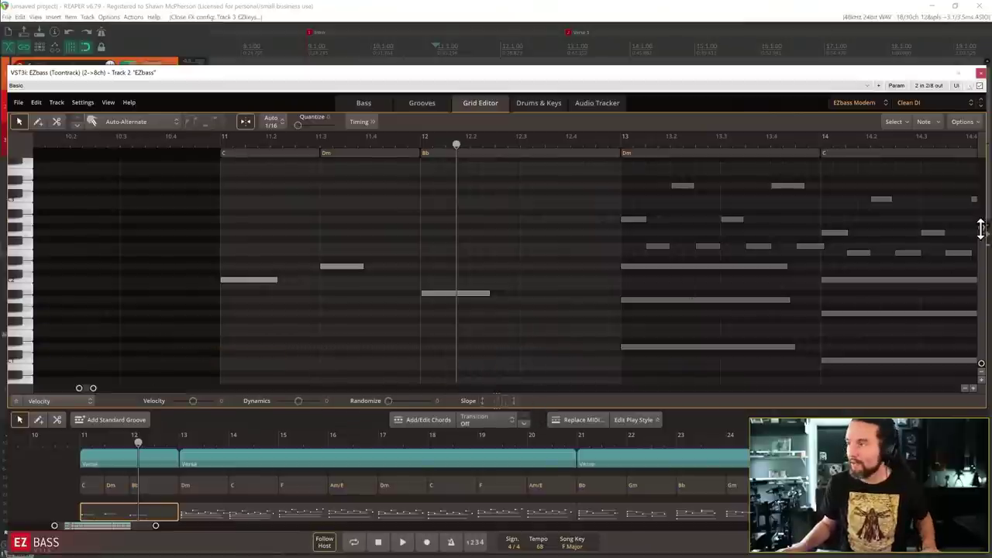
# Play back from bar 11 and lengthen the C note to 11.3, the D note to just before bar 12, and the Bb note to bar 13.
pyautogui.moveTo(982, 225); pyautogui.dragTo(981, 278)
pyautogui.click(221, 143)
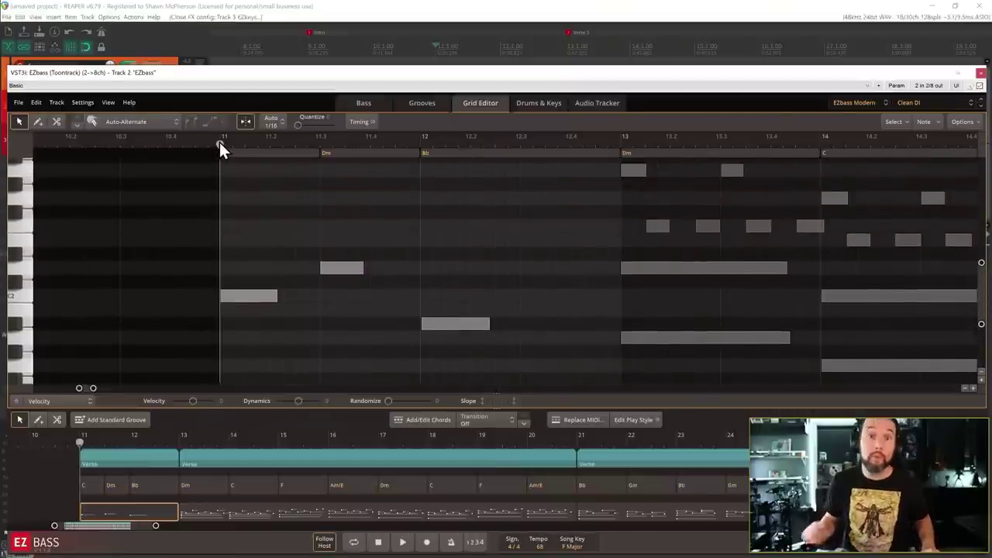
pyautogui.press('space')
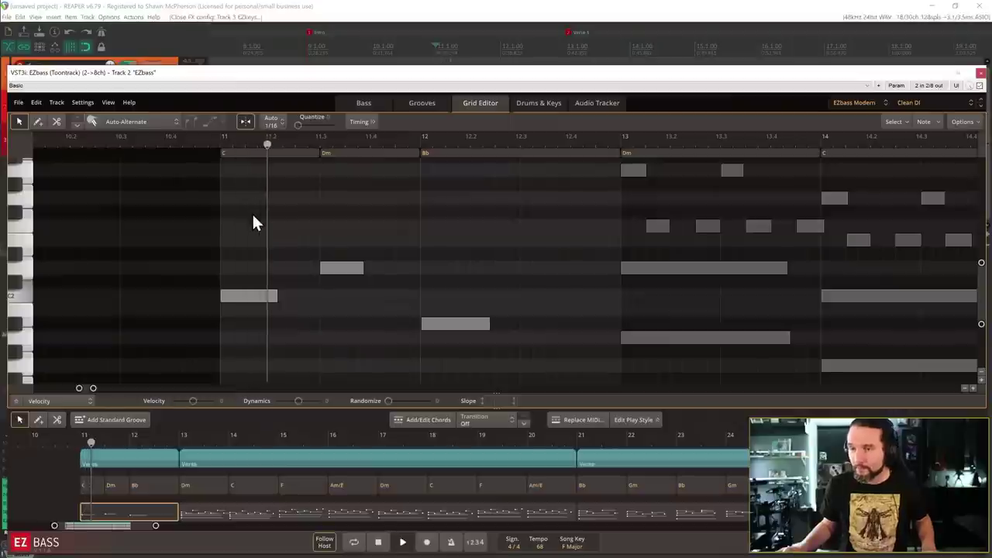
pyautogui.moveTo(275, 296); pyautogui.dragTo(321, 296)
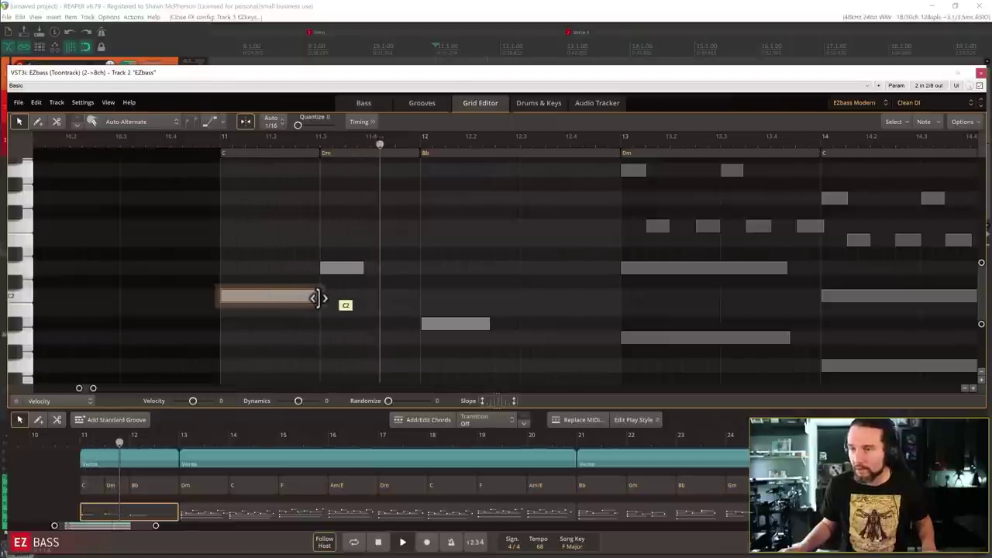
pyautogui.moveTo(362, 271); pyautogui.dragTo(415, 270)
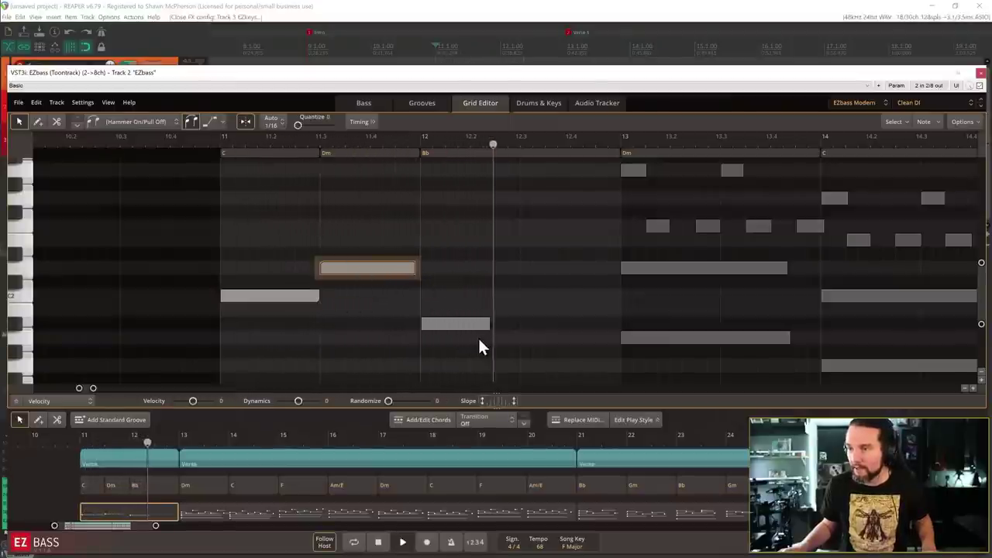
pyautogui.moveTo(486, 325); pyautogui.dragTo(617, 332)
# Adjust the start of the D note to remove its hammer-on overlap with the C note, and play back the passage.
pyautogui.click(335, 247)
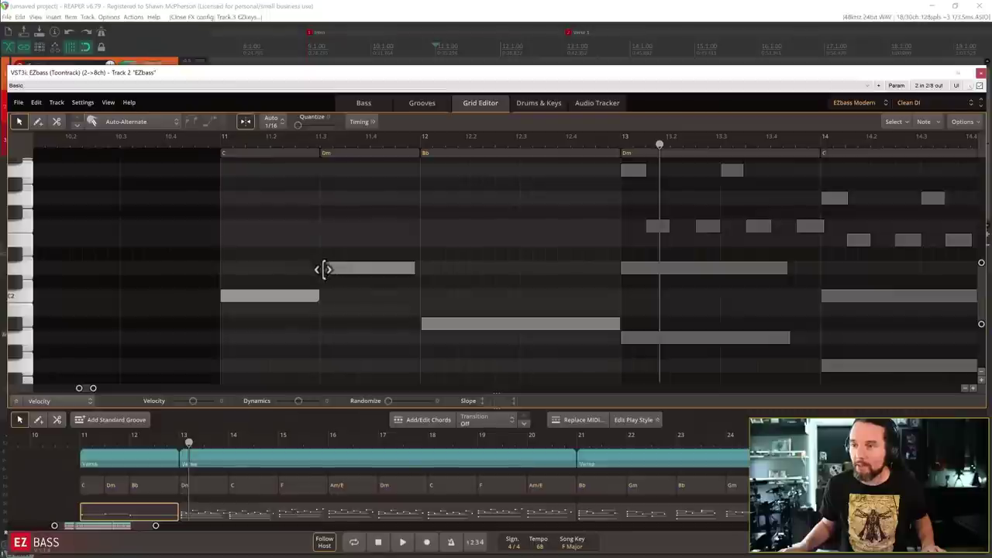
pyautogui.click(319, 272)
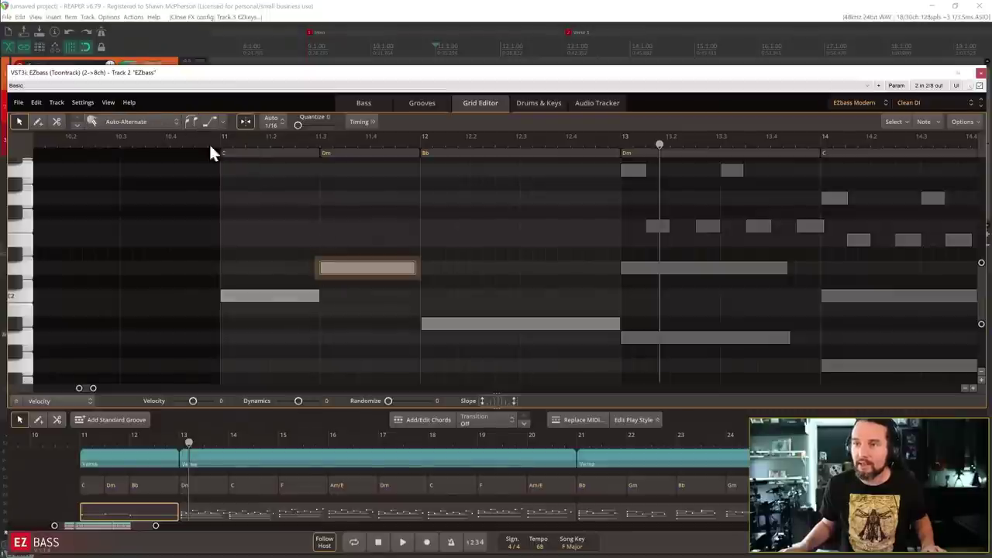
pyautogui.click(328, 317)
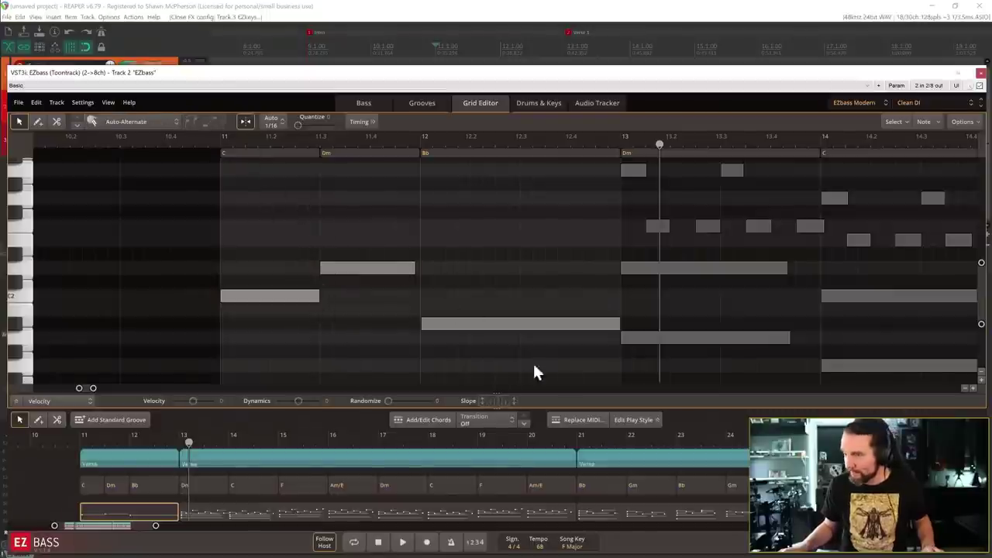
pyautogui.press('space')
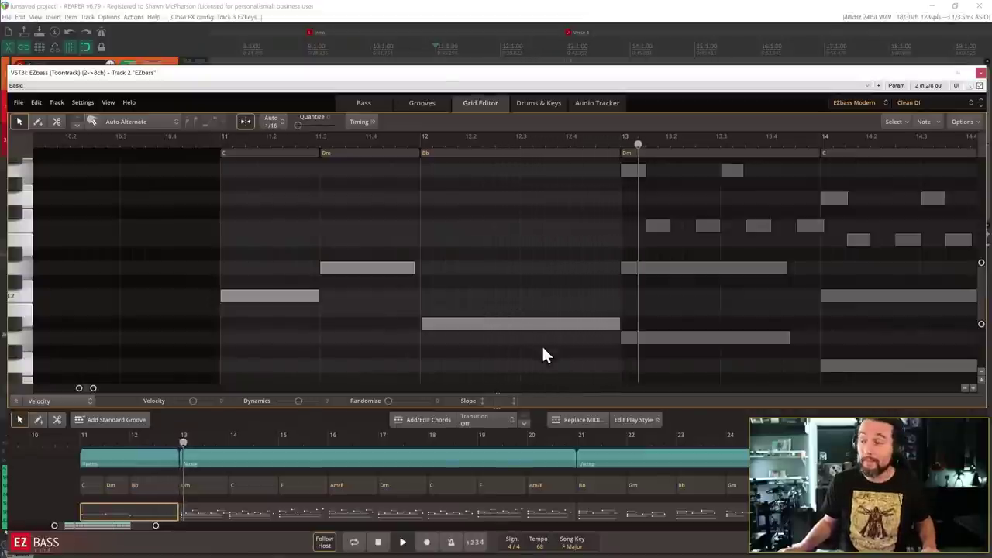
# Shorten the Bb note to about two thirds of bar 12 and view the available slide articulations without applying one.
pyautogui.hscroll(6, 523, 281)
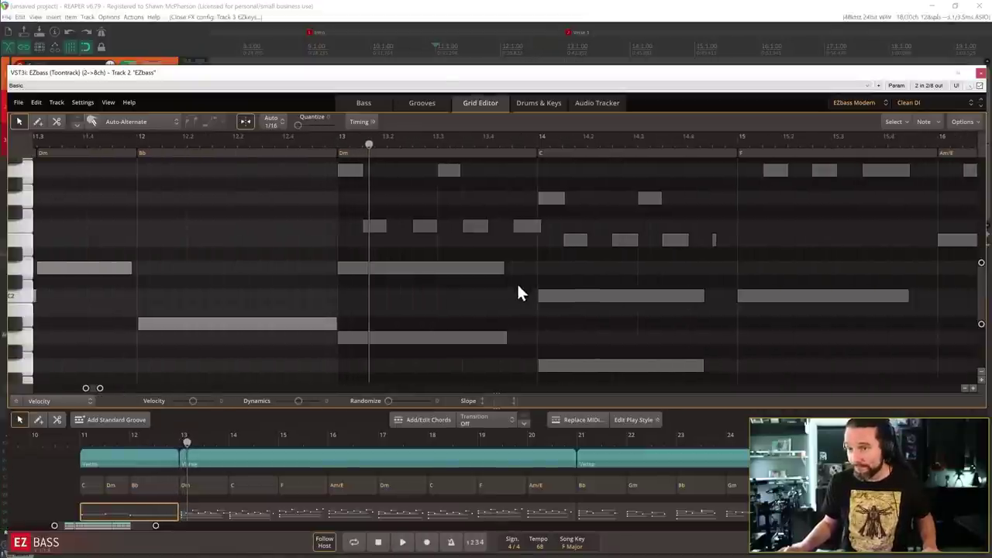
pyautogui.scroll(-3, 372, 287)
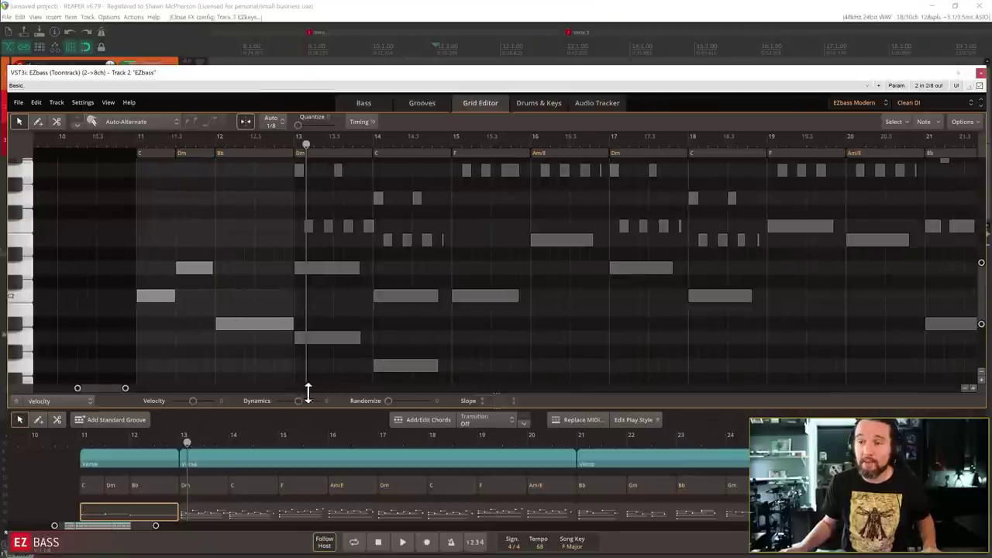
pyautogui.moveTo(290, 325); pyautogui.dragTo(268, 326)
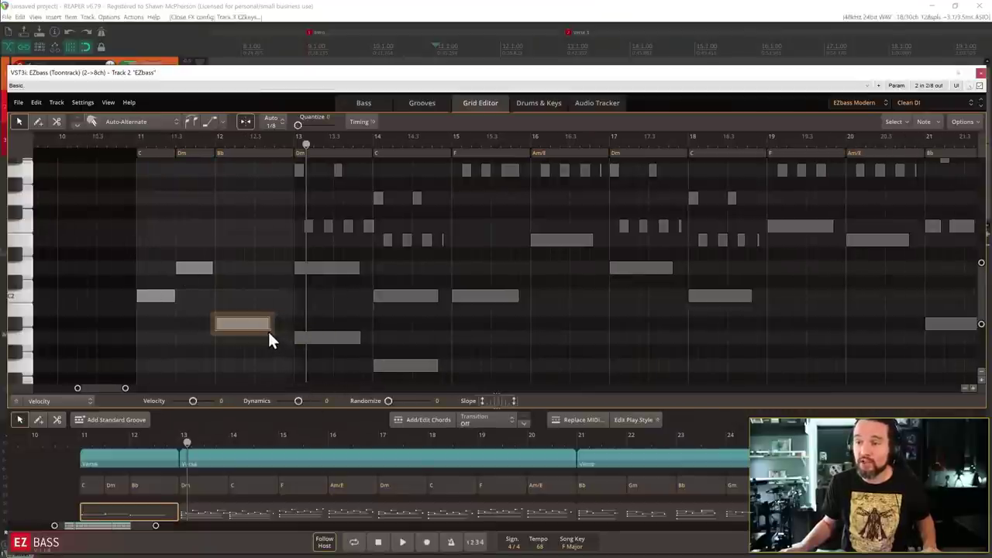
pyautogui.click(223, 121)
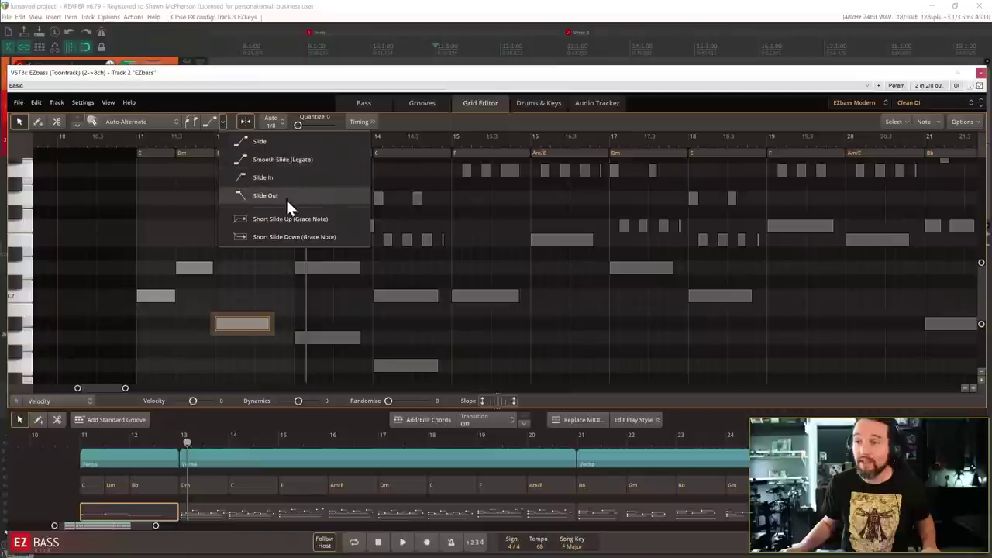
pyautogui.click(384, 73)
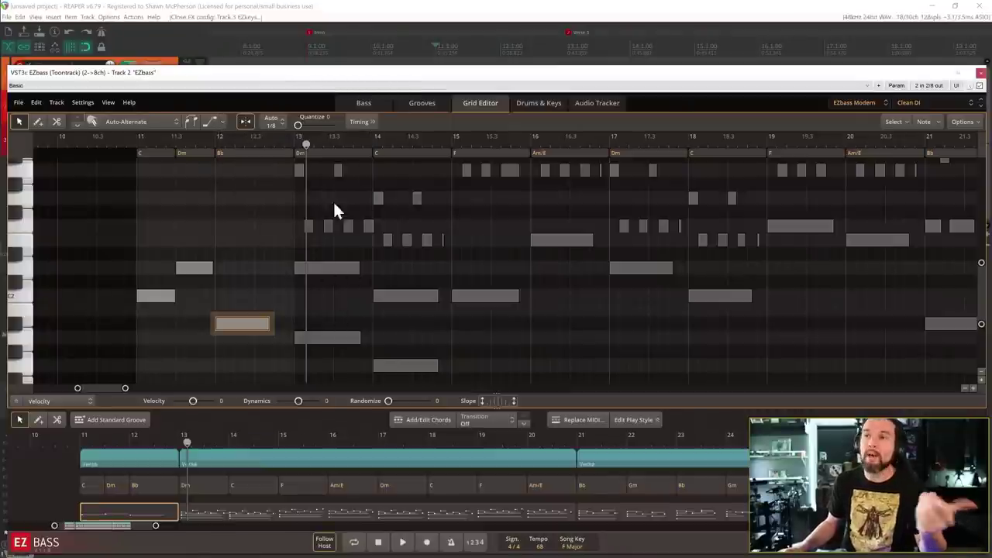
pyautogui.moveTo(344, 74); pyautogui.dragTo(340, 81)
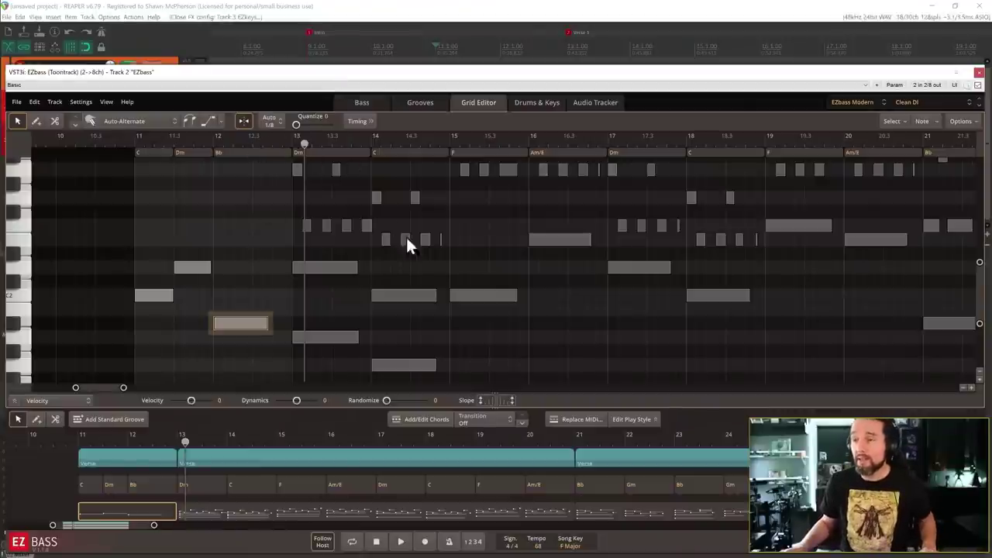
# Select the verse block at bar 13 in EZbass, show REAPER's verse range, and place the EZbass playhead at bar 13.
pyautogui.click(231, 505)
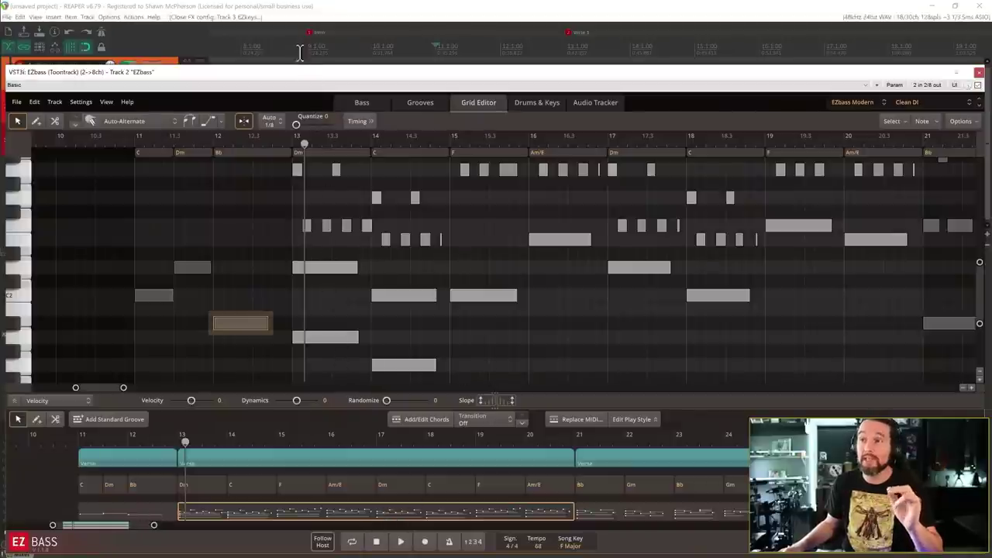
pyautogui.moveTo(564, 53); pyautogui.dragTo(929, 54)
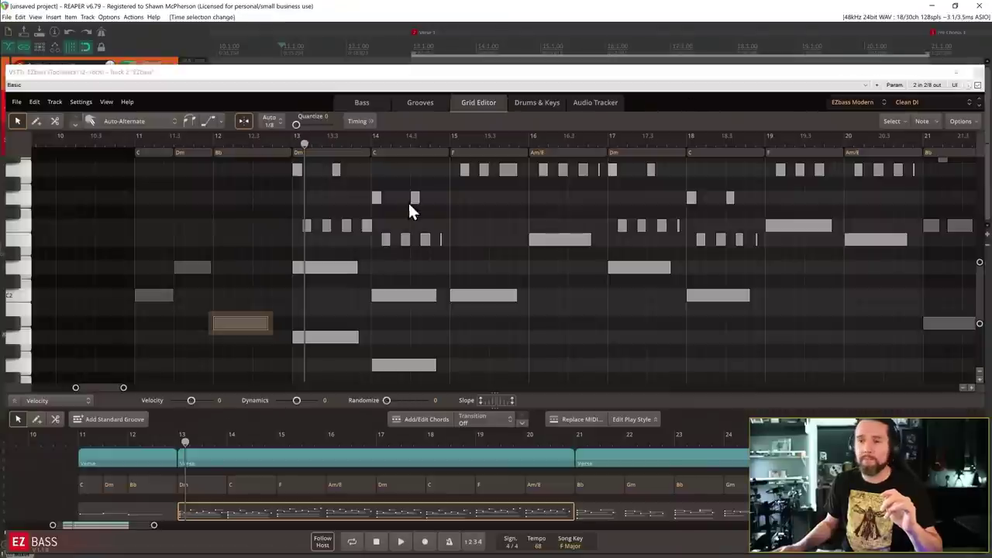
pyautogui.click(178, 443)
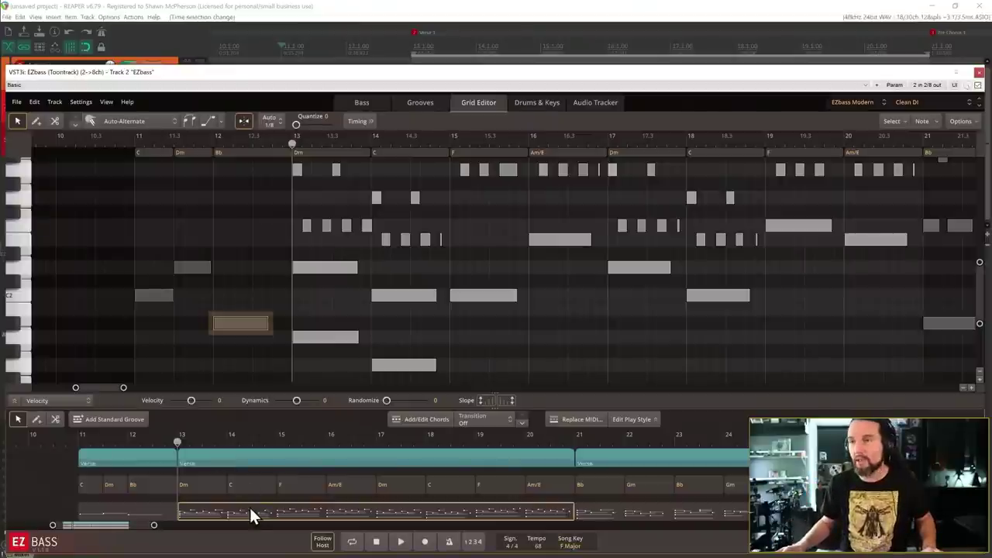
# Play back the bass notes at bar 11 and the start of the verse at bar 13.
pyautogui.hotkey('ctrl', 's')
pyautogui.click(461, 29)
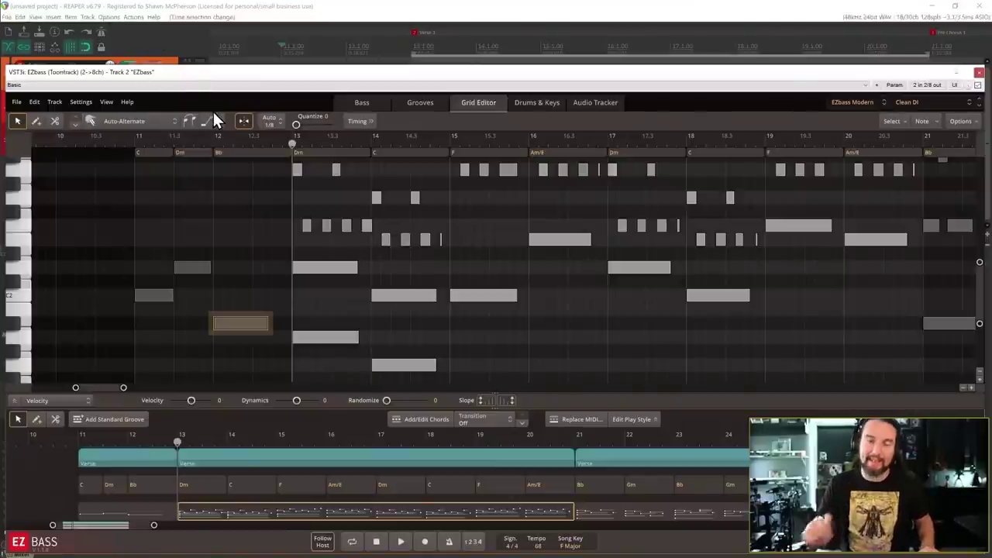
pyautogui.press('space')
pyautogui.press('space')
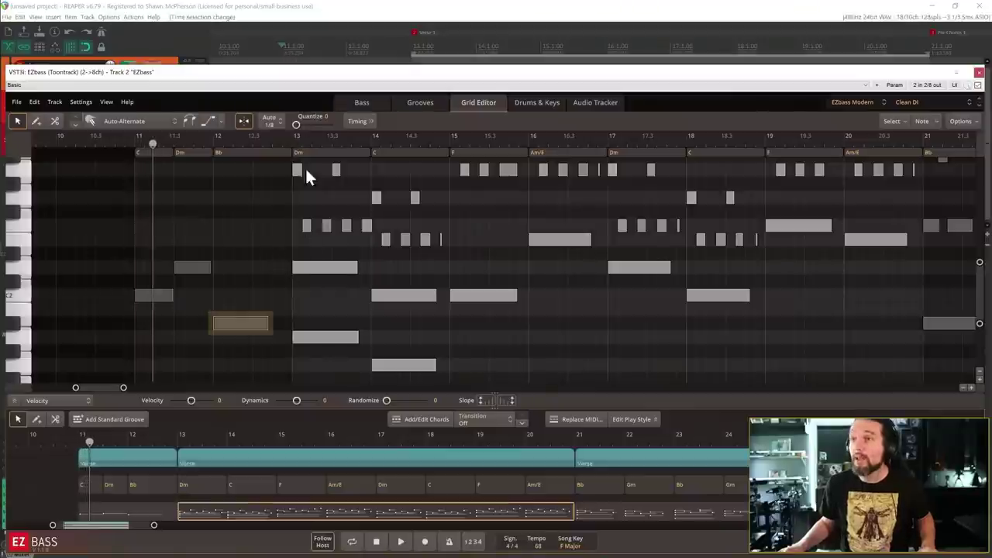
pyautogui.click(414, 31)
pyautogui.press('space')
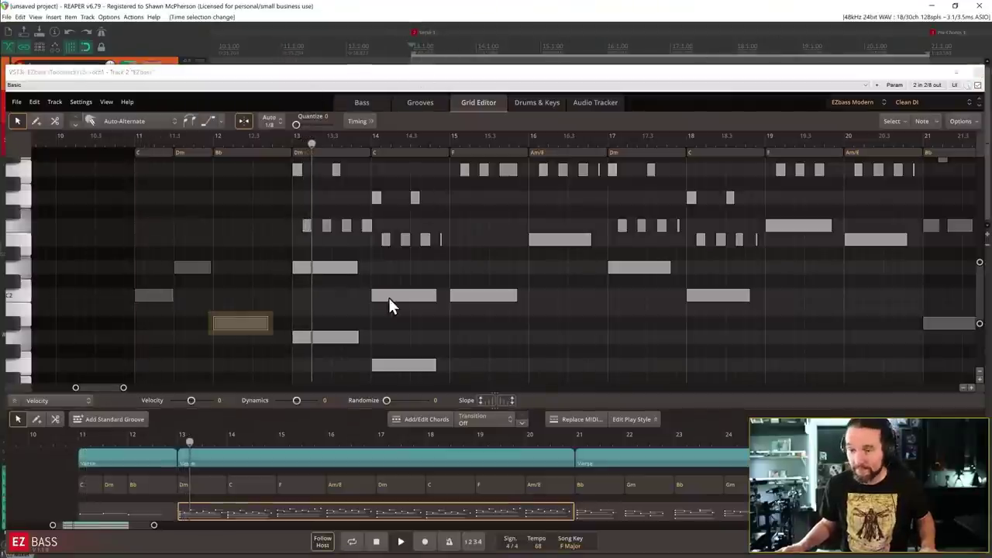
# Filter the EZbass groove browser to show only 4/4 grooves.
pyautogui.click(418, 101)
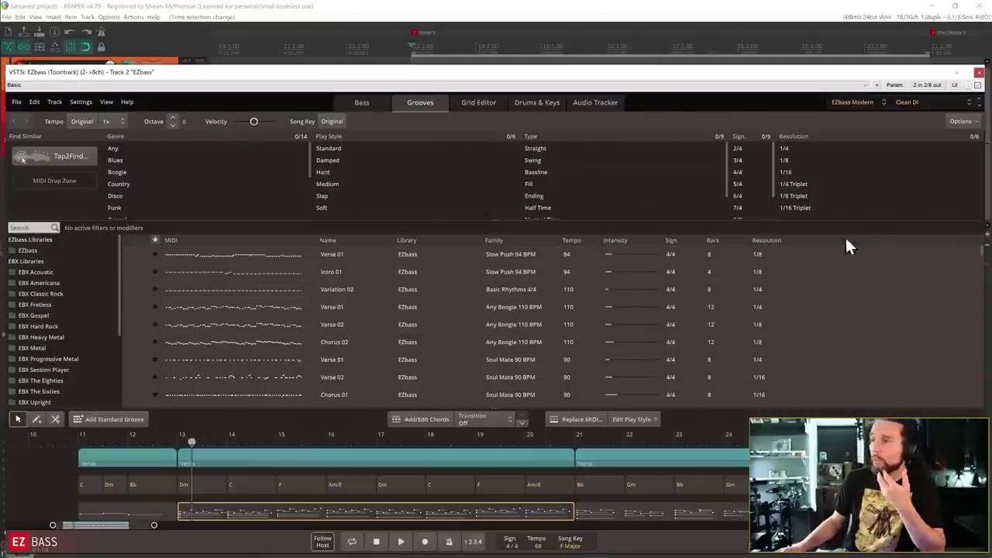
pyautogui.click(739, 172)
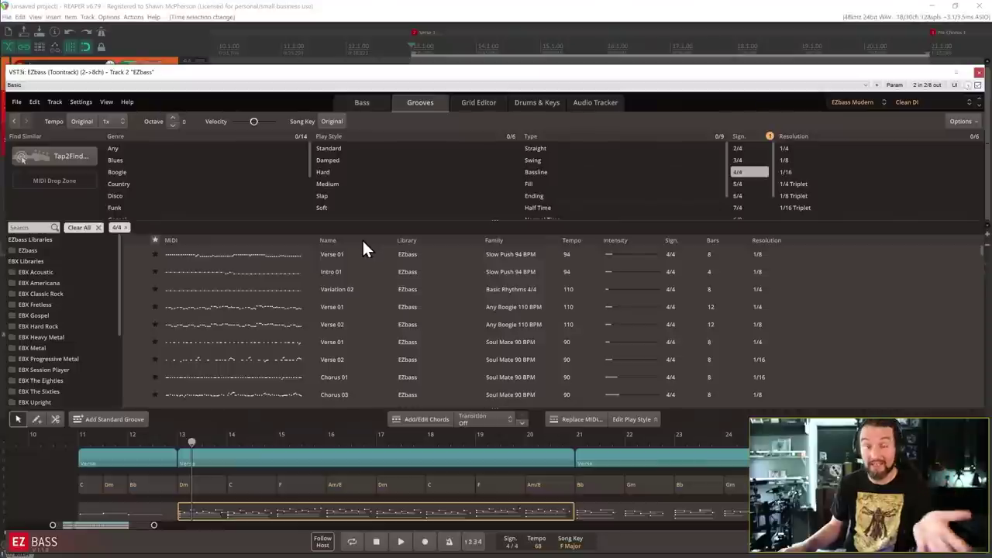
# Switch the bass instrument to Gospel with the Deep and Punchy preset, and toggle its effects.
pyautogui.click(869, 102)
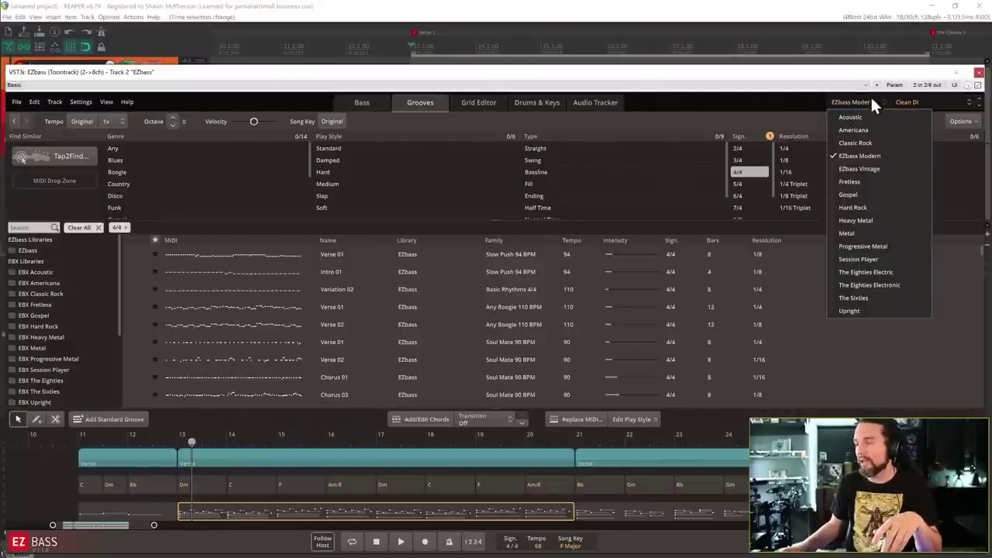
pyautogui.click(870, 194)
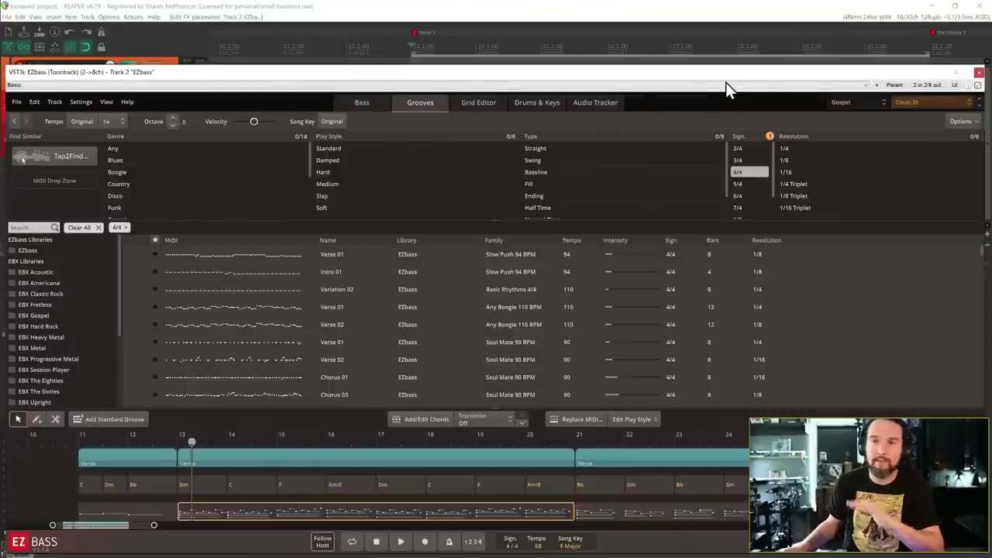
pyautogui.click(930, 103)
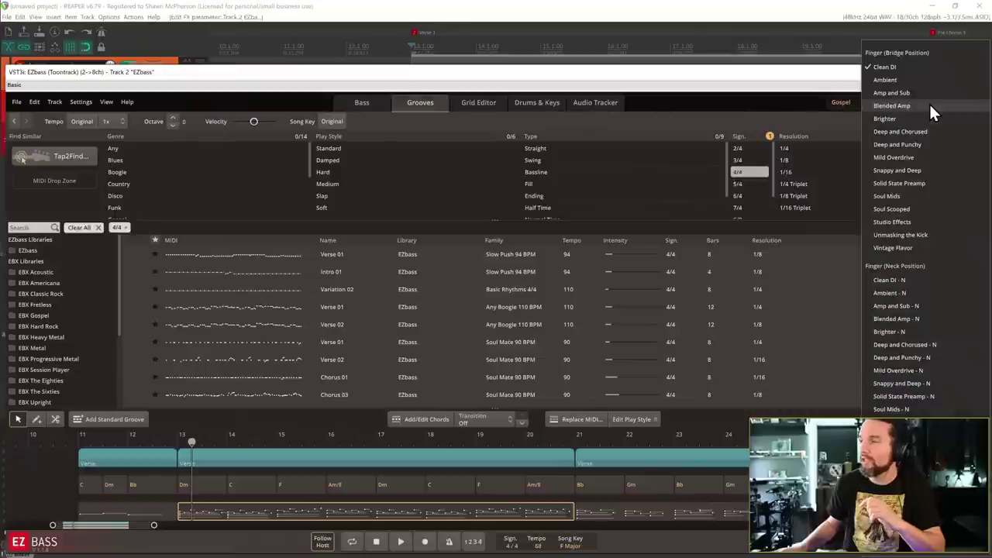
pyautogui.click(934, 145)
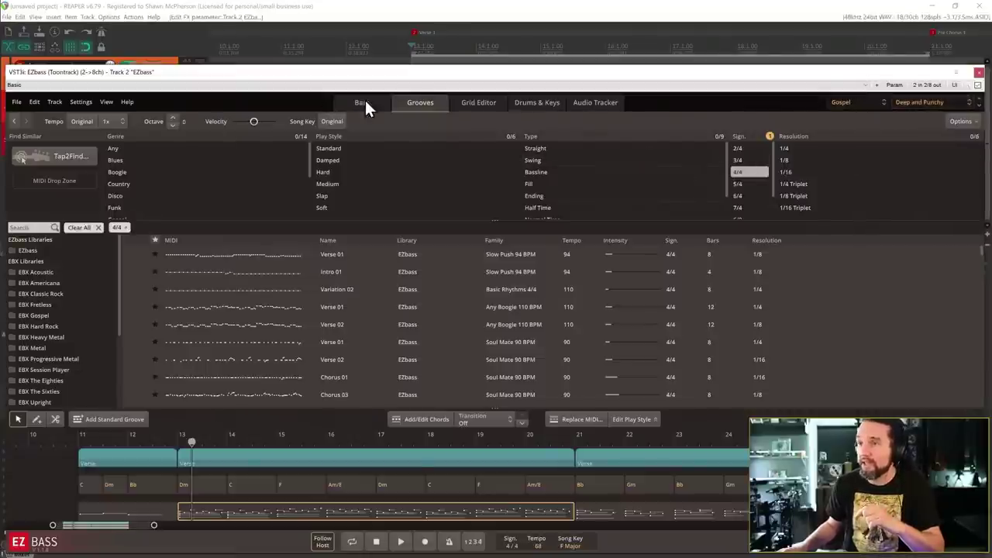
pyautogui.click(357, 102)
pyautogui.click(944, 122)
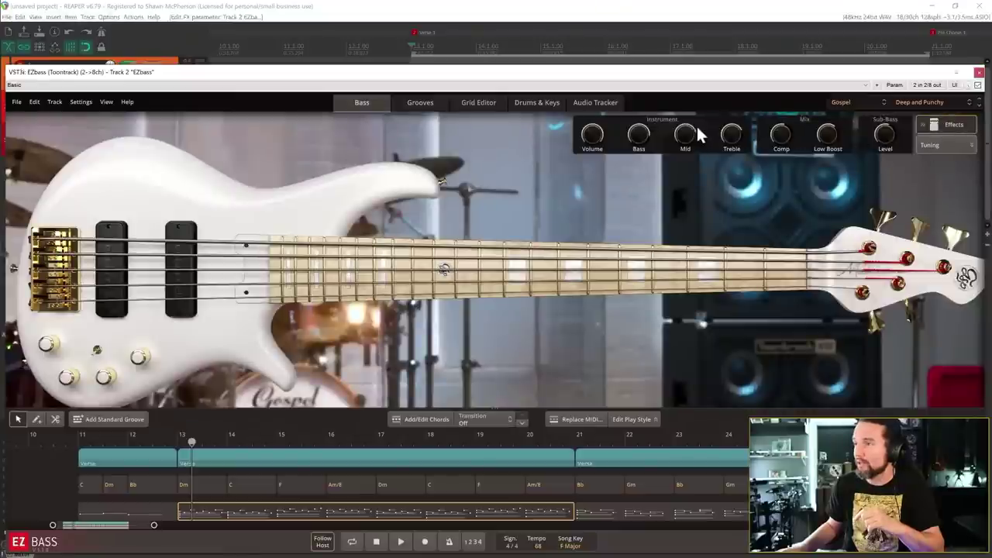
pyautogui.click(475, 103)
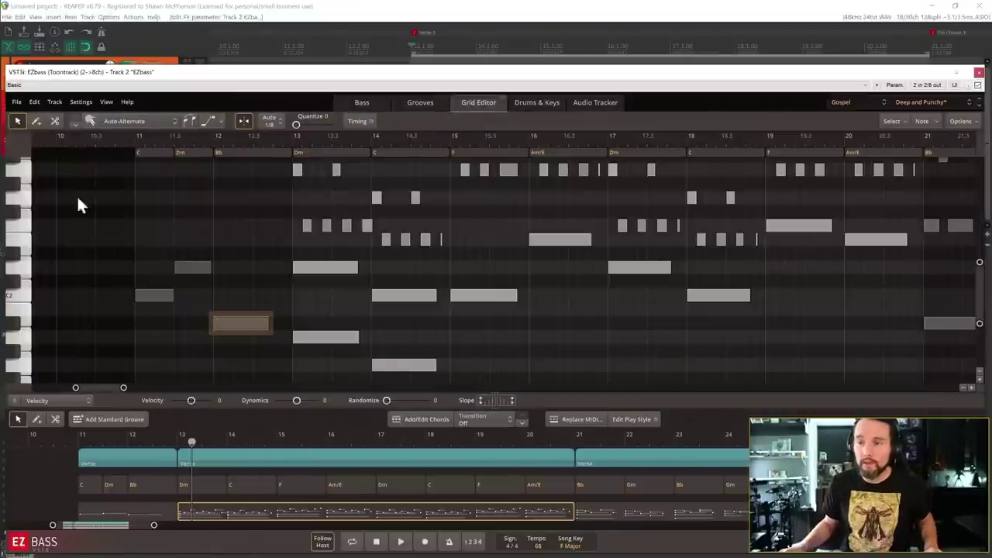
# Audition Verse 01 from bar 13, using EBX Acoustic's Ballad Straight 4/4 grooves in the Stadium 72 BPM family.
pyautogui.click(417, 103)
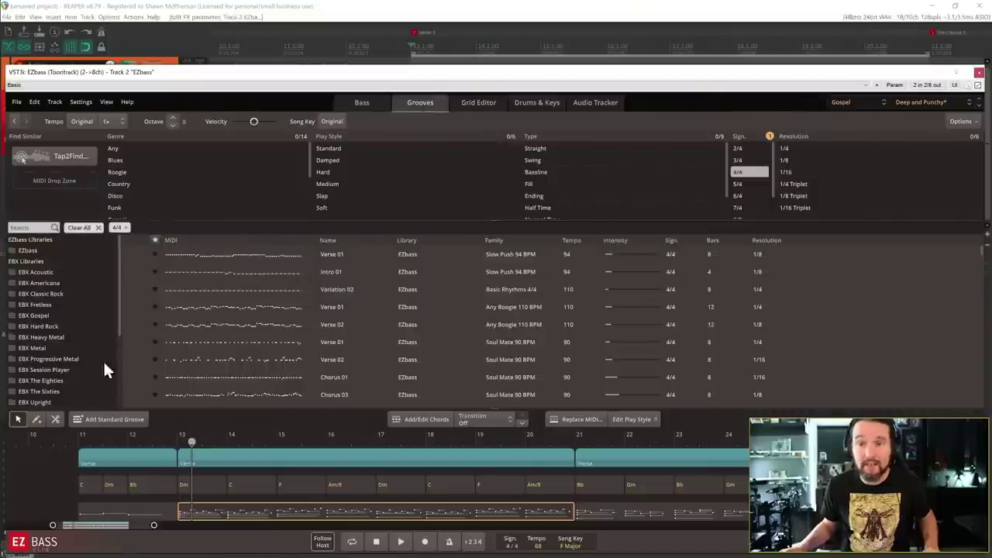
pyautogui.click(58, 275)
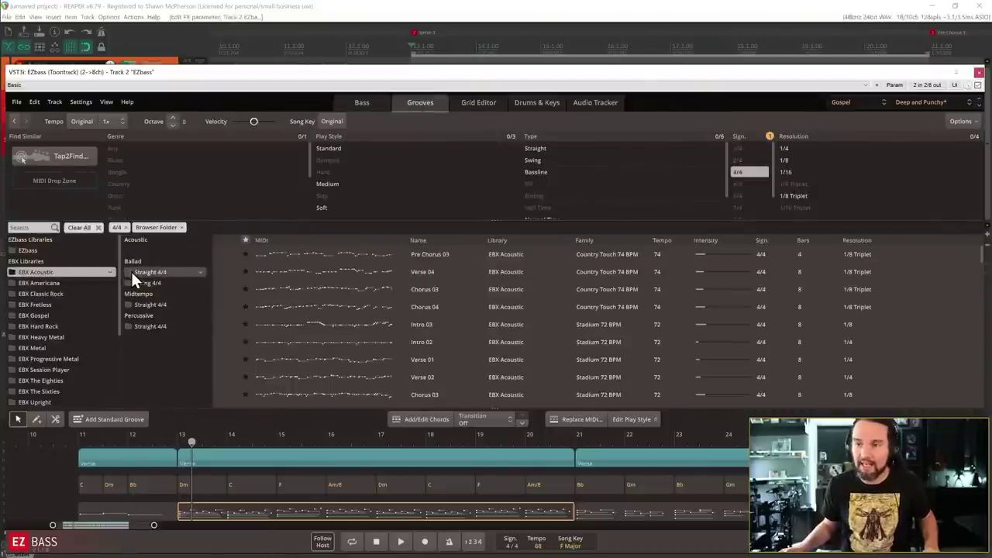
pyautogui.click(155, 272)
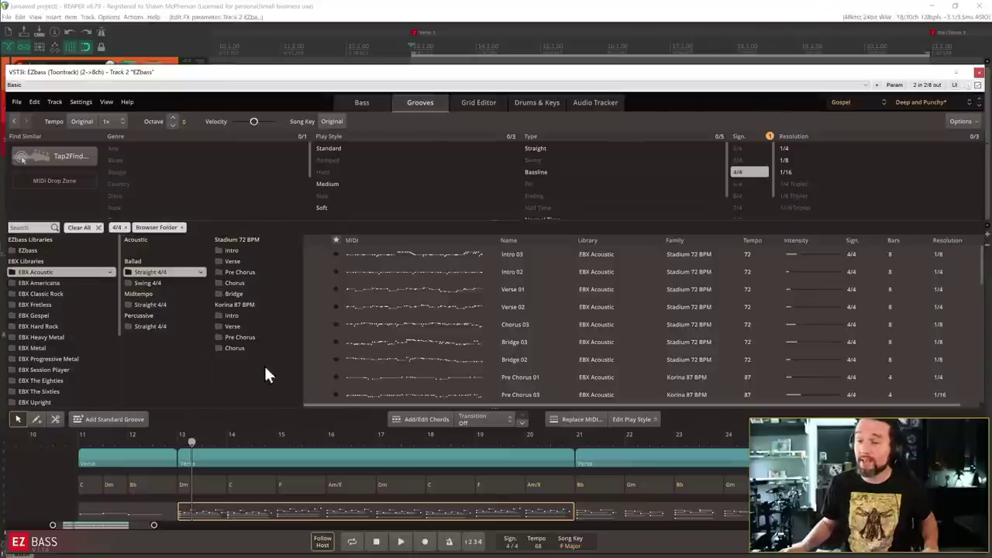
pyautogui.click(180, 440)
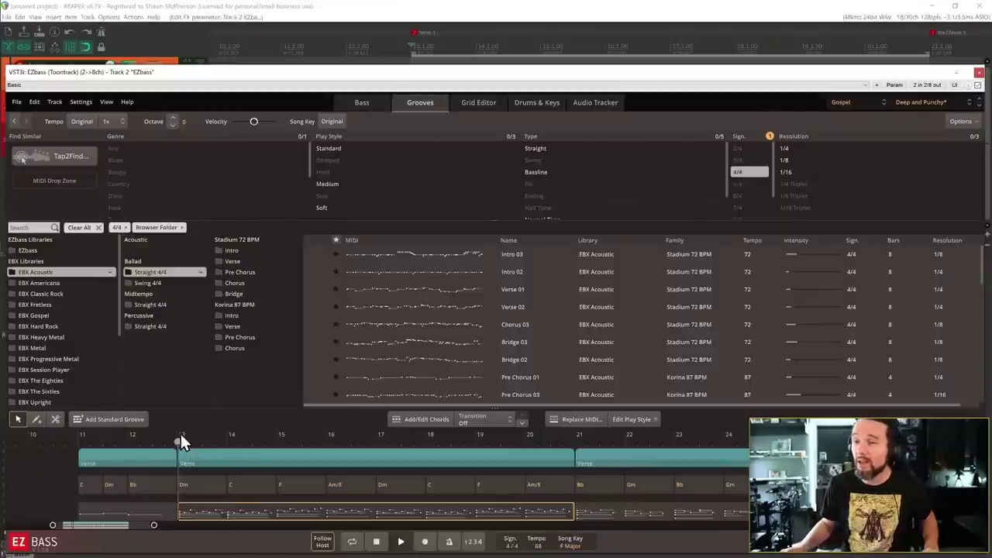
pyautogui.click(247, 262)
pyautogui.click(317, 254)
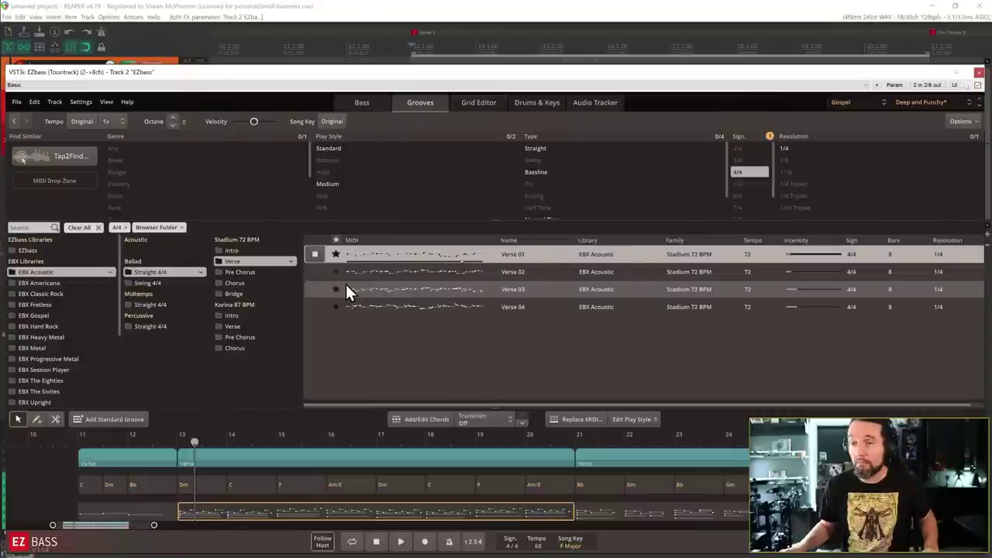
# Replace the MIDI of the bar 13 verse block with Stadium 72 BPM Verse 01, audition it, and save the change.
pyautogui.click(241, 327)
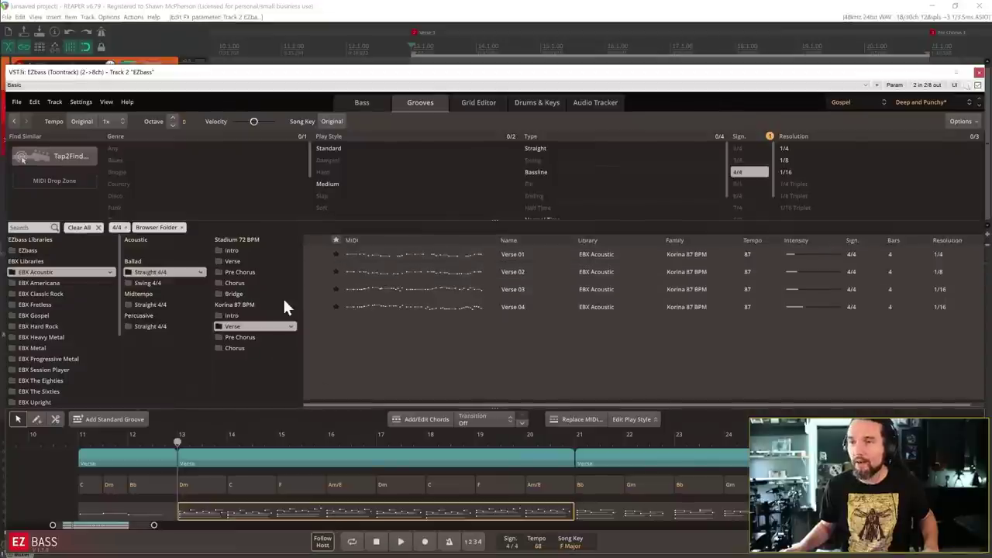
pyautogui.click(240, 262)
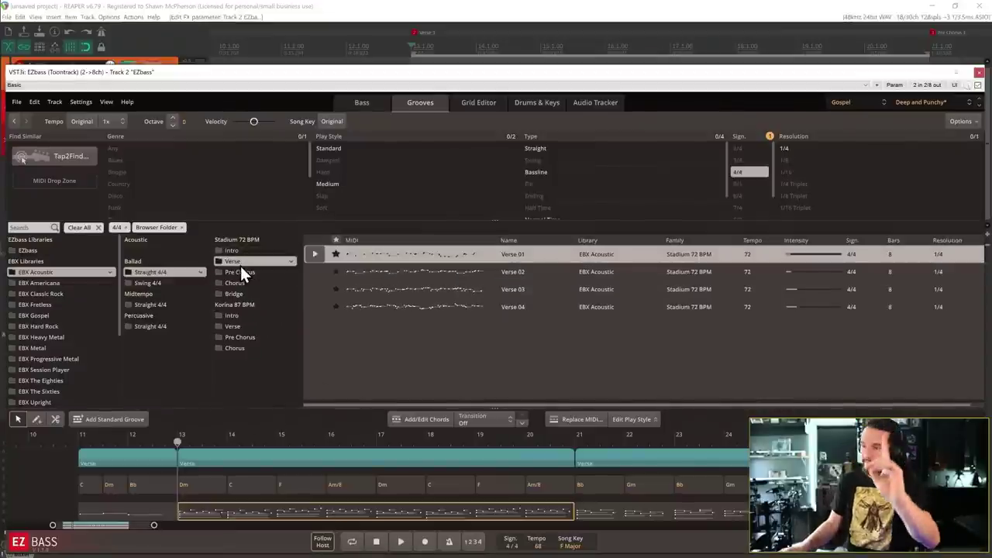
pyautogui.click(580, 421)
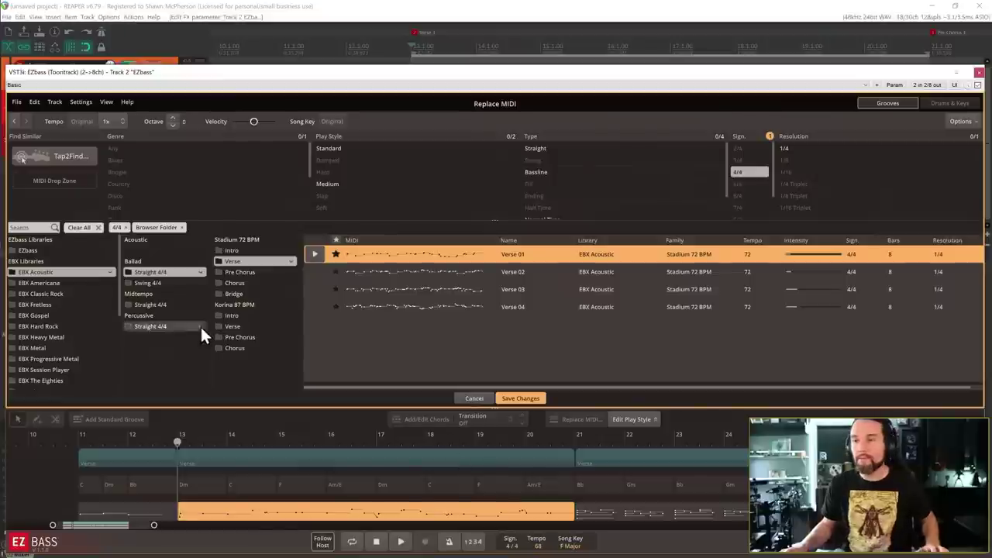
pyautogui.click(316, 255)
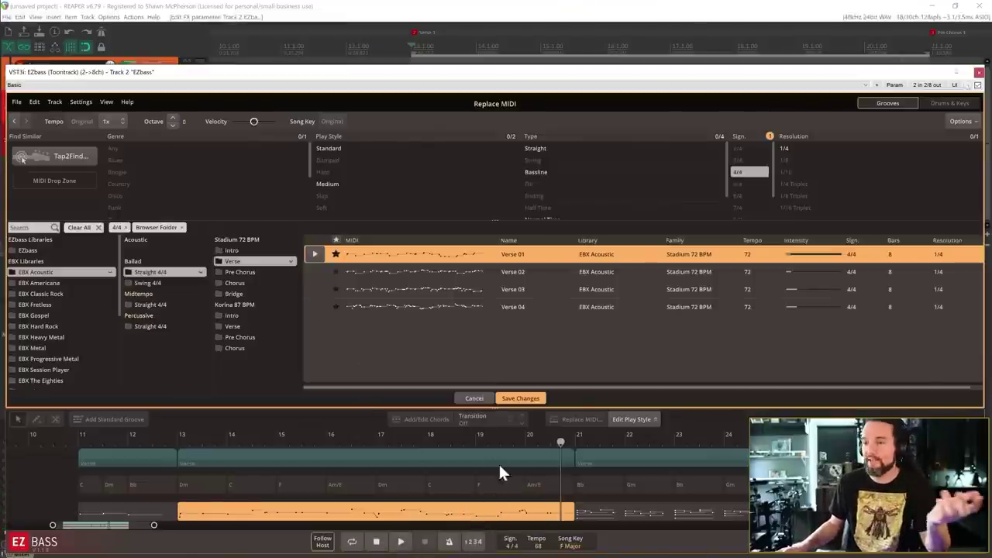
pyautogui.click(521, 399)
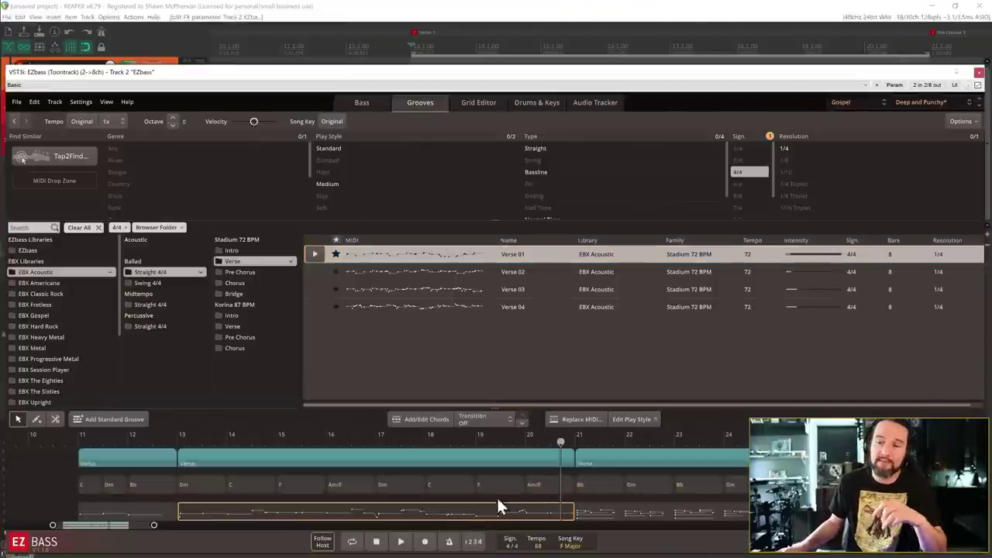
# Open the replaced verse block for note editing and play it back through bar 14, examining its notes.
pyautogui.doubleClick(337, 513)
pyautogui.press('space')
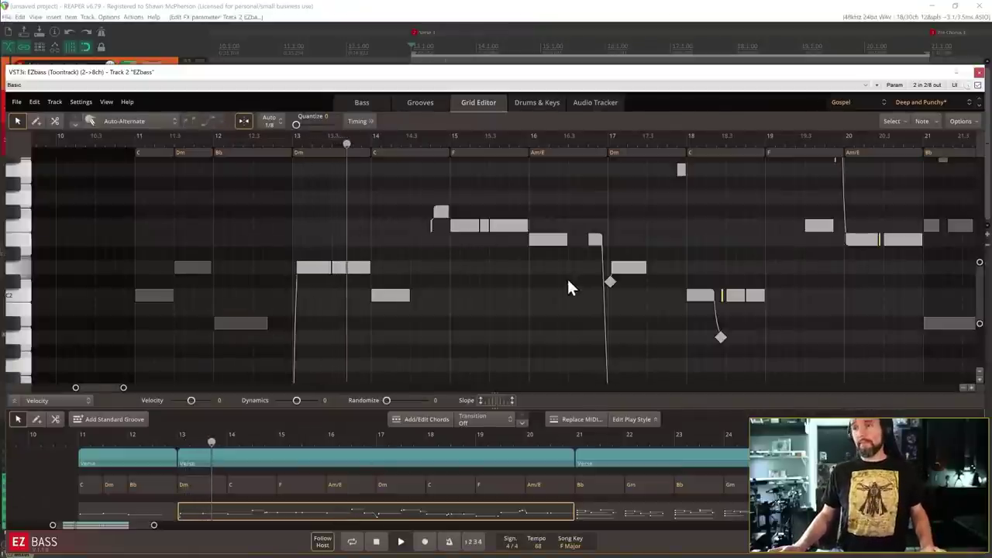
pyautogui.scroll(3, 477, 279)
pyautogui.scroll(2, 435, 273)
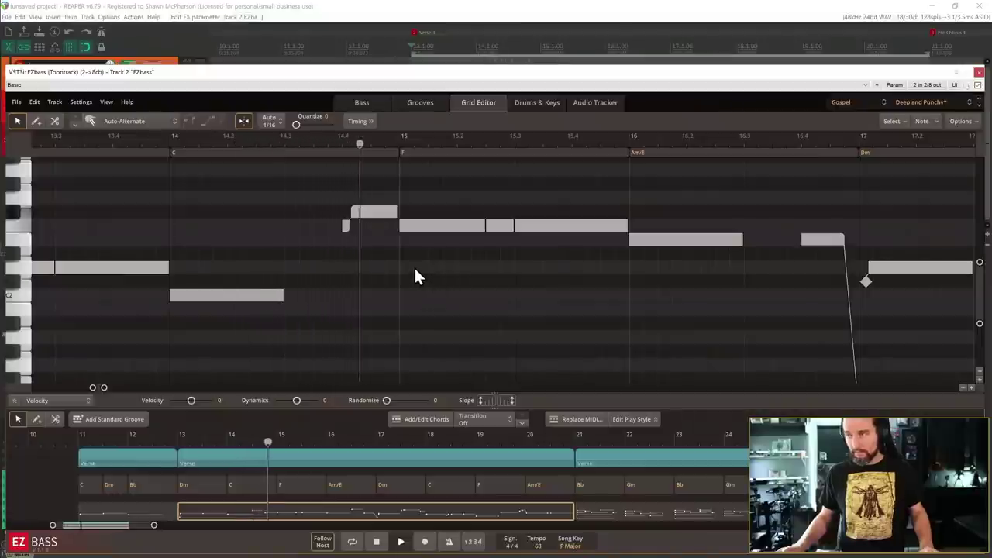
pyautogui.moveTo(980, 264); pyautogui.dragTo(978, 197)
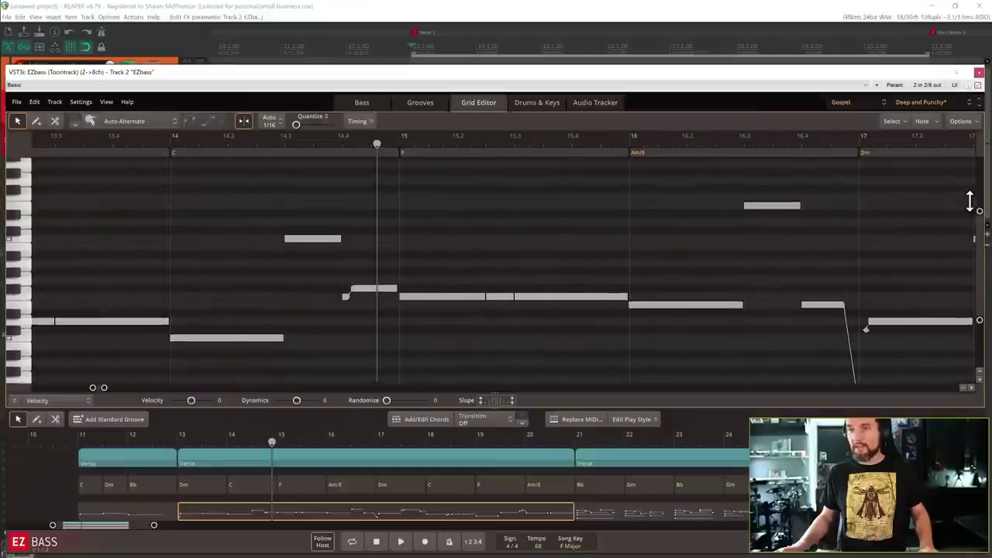
# Delete the high C note at 14.3 and extend the low C note in bar 14 to about 14.4.
pyautogui.click(306, 239)
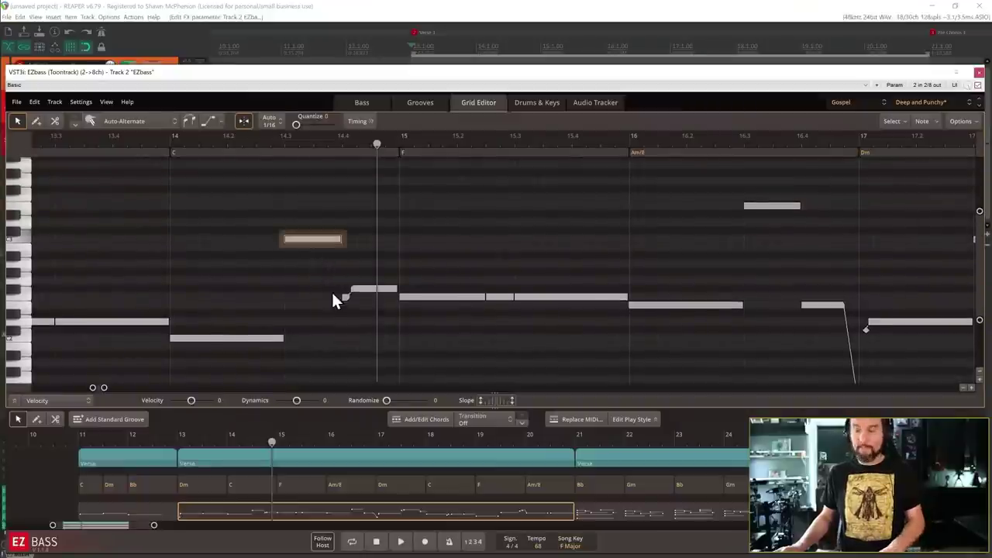
pyautogui.press('Delete')
pyautogui.moveTo(280, 338); pyautogui.dragTo(340, 339)
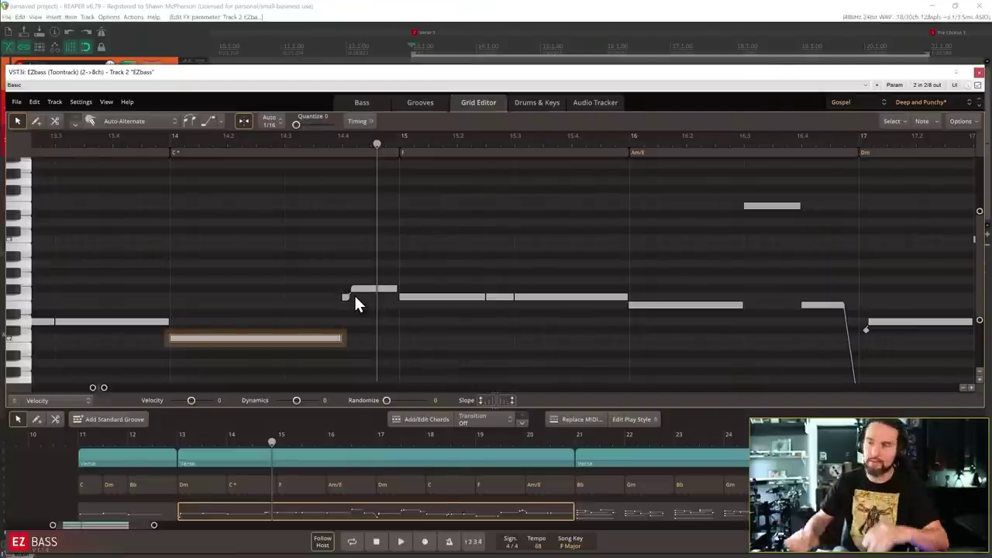
# Raise the slide's target note just before bar 15 by a semitone to G, and play back the passage.
pyautogui.press('space')
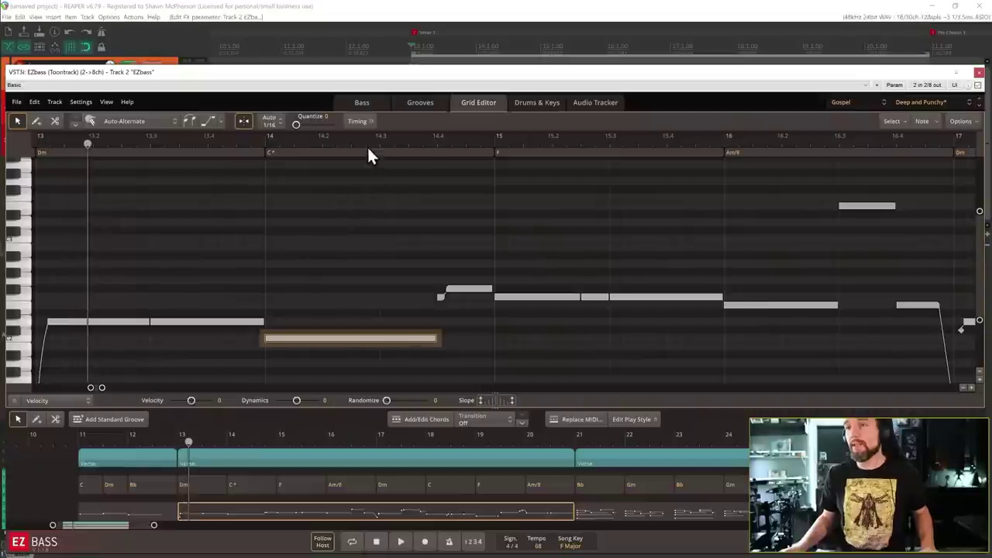
pyautogui.click(473, 41)
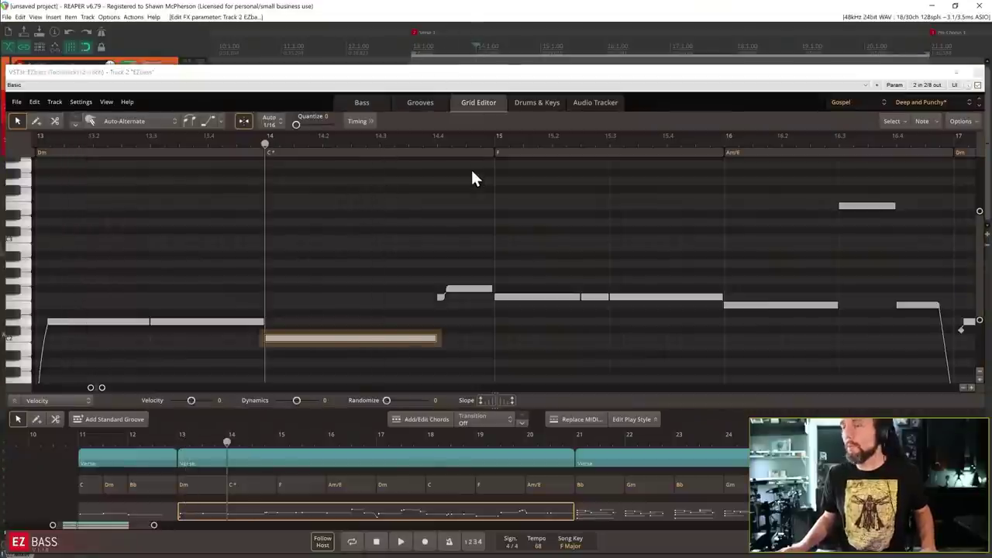
pyautogui.click(467, 292)
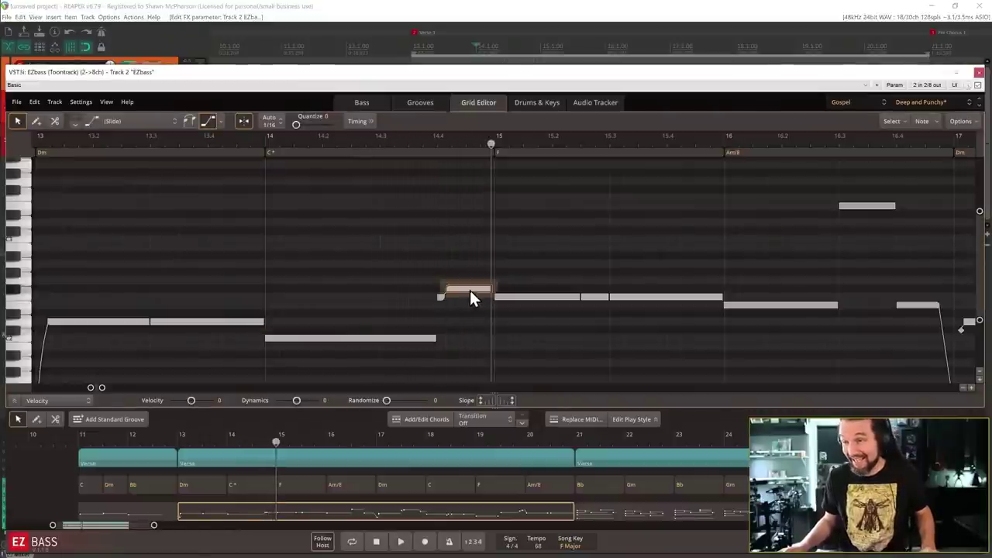
pyautogui.moveTo(468, 292); pyautogui.dragTo(469, 283)
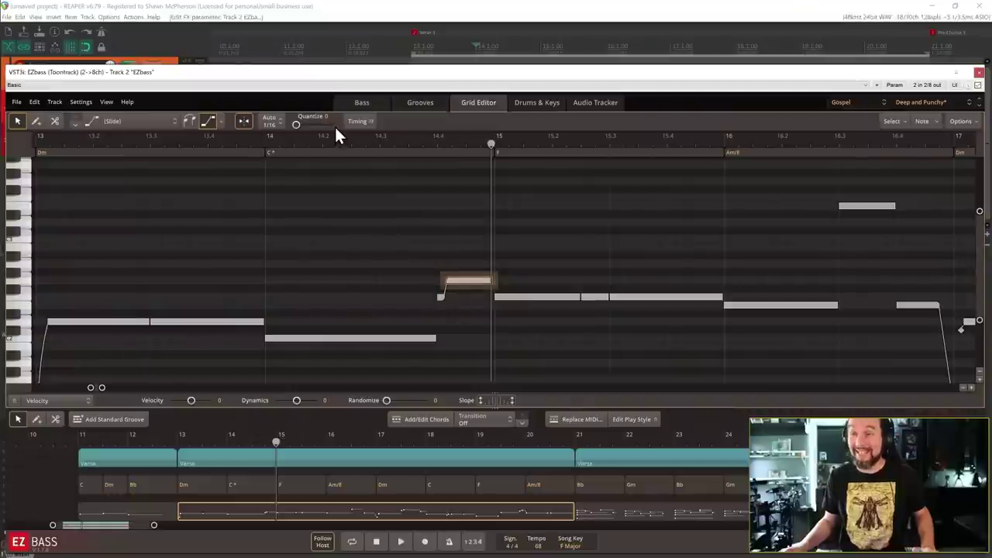
pyautogui.press('space')
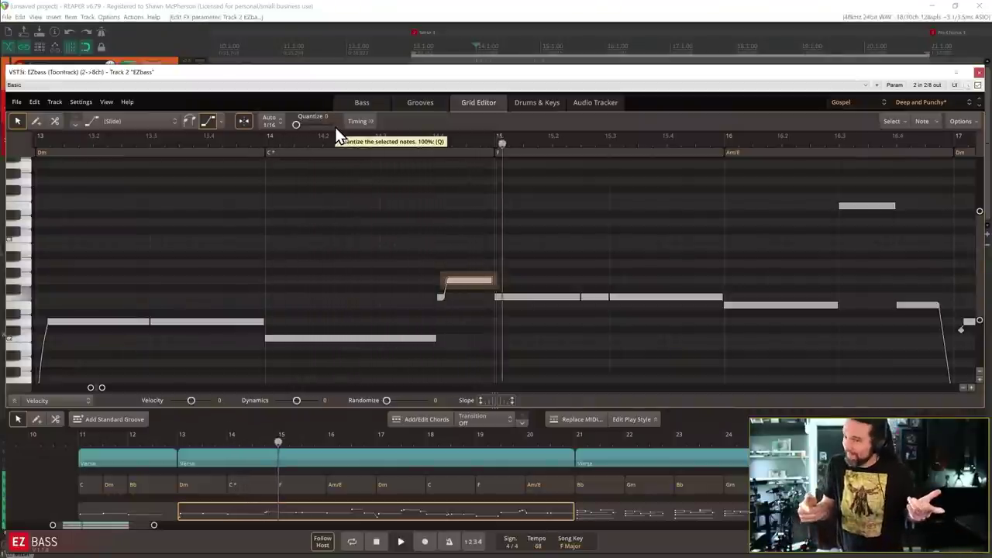
pyautogui.click(441, 298)
pyautogui.click(460, 281)
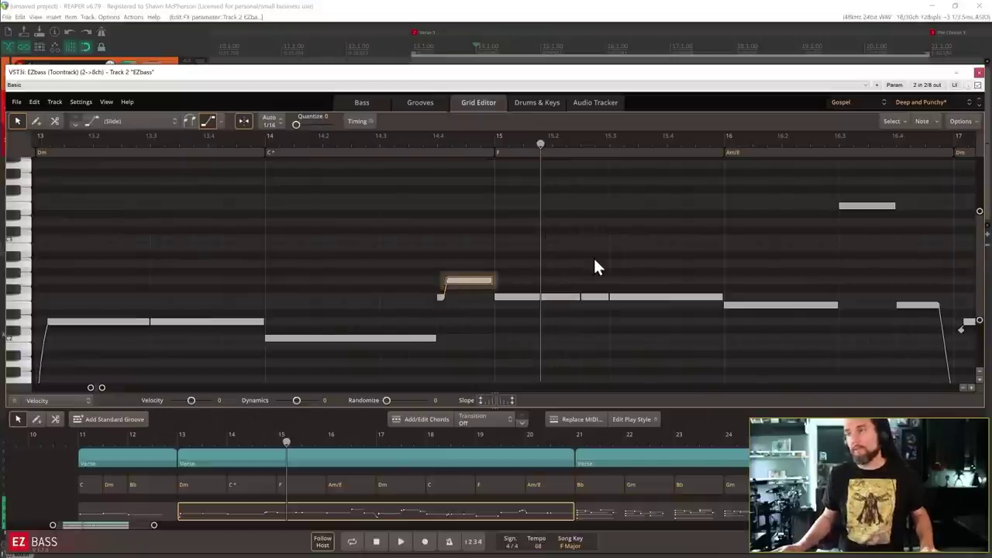
# Play back from bar 15 and examine the downward slide leading into the low note at bar 17.
pyautogui.hscroll(4, 593, 233)
pyautogui.scroll(-1, 593, 232)
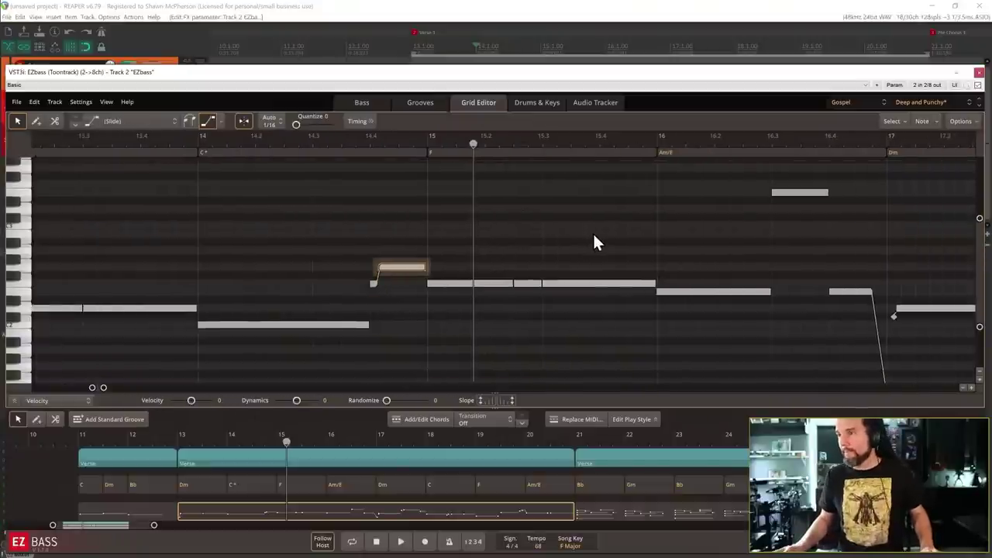
pyautogui.click(541, 45)
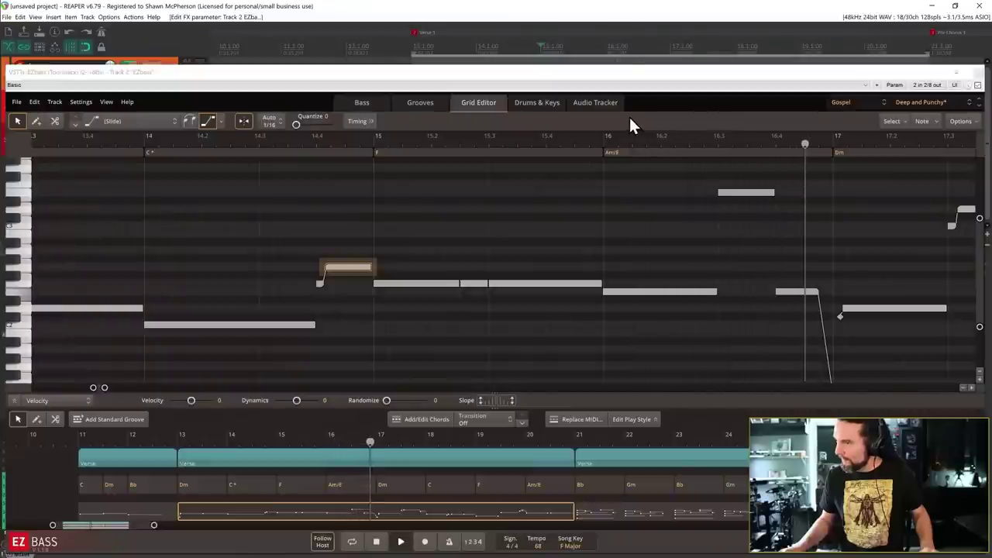
pyautogui.scroll(-3, 853, 287)
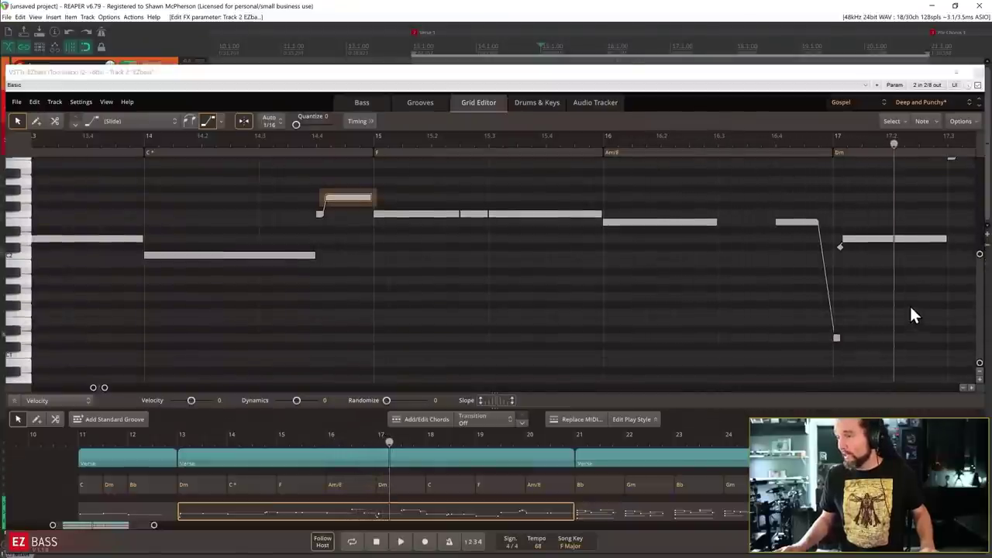
pyautogui.keyDown('ctrl'); pyautogui.scroll(3, 844, 257); pyautogui.keyUp('ctrl')
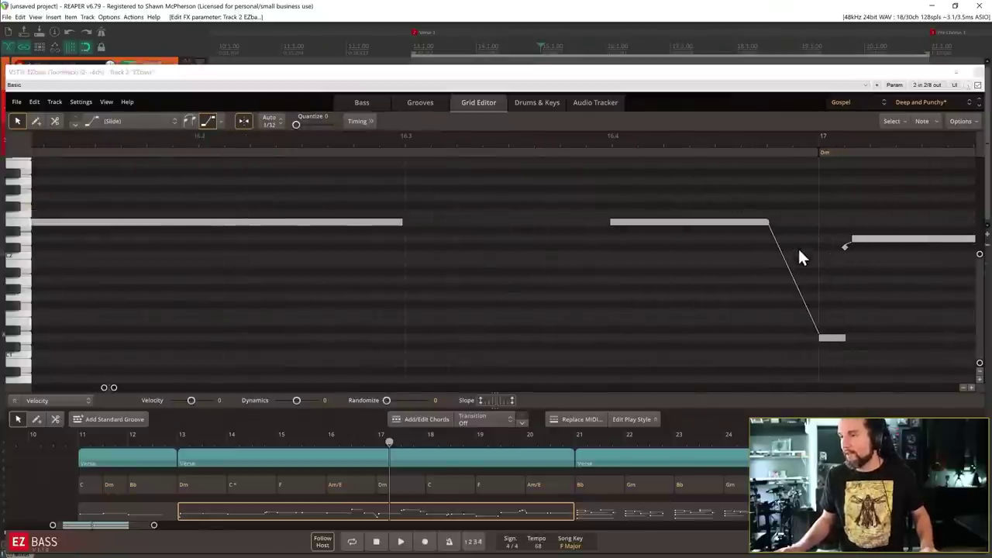
# Set the slide speed to Accelerating Slide for the downward slide leading into bar 17, and play back the passage.
pyautogui.rightClick(789, 272)
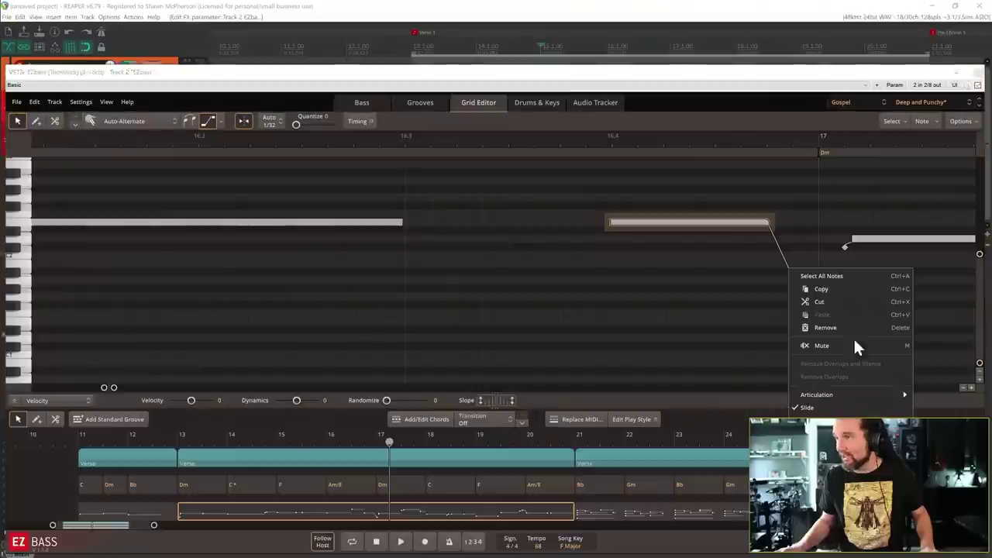
pyautogui.click(841, 80)
pyautogui.moveTo(843, 79); pyautogui.dragTo(435, 40)
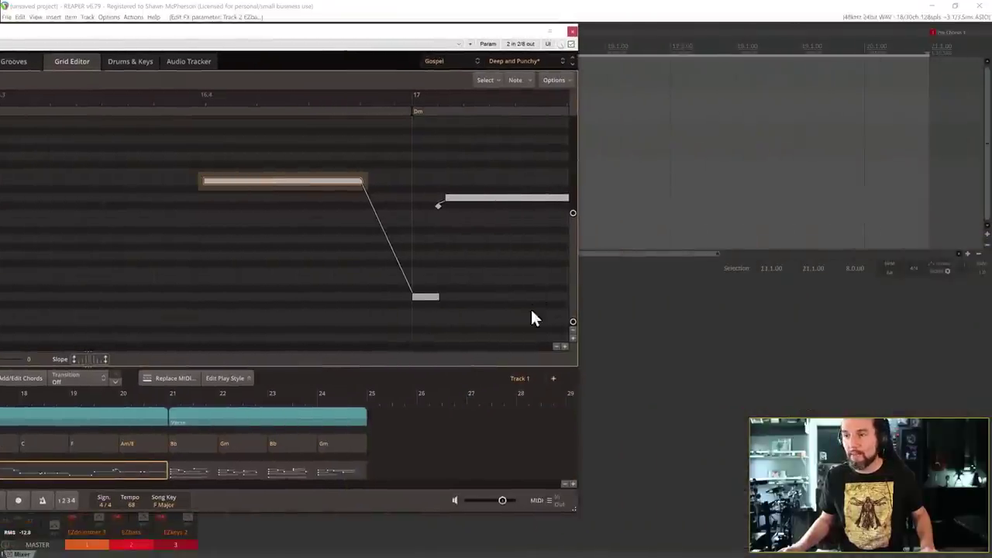
pyautogui.rightClick(385, 244)
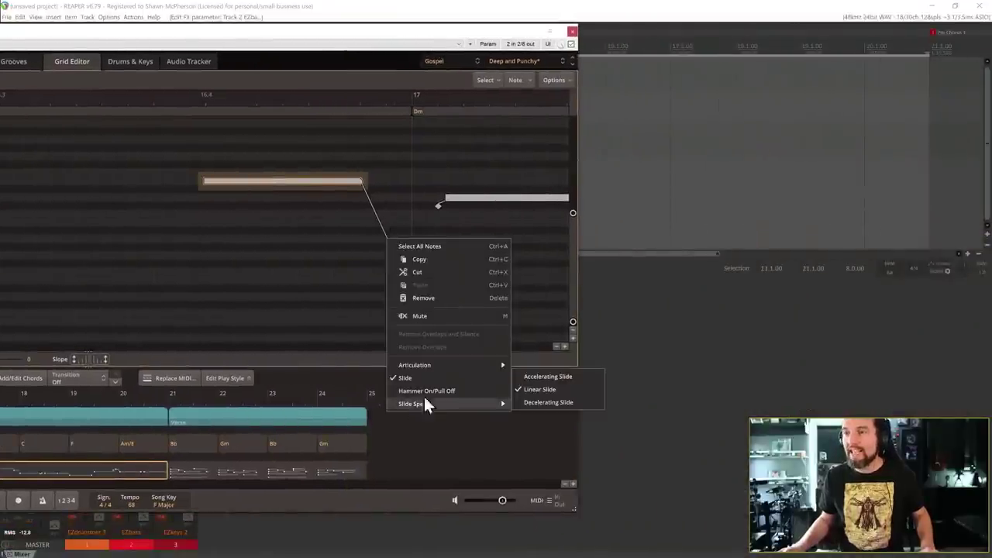
pyautogui.click(374, 91)
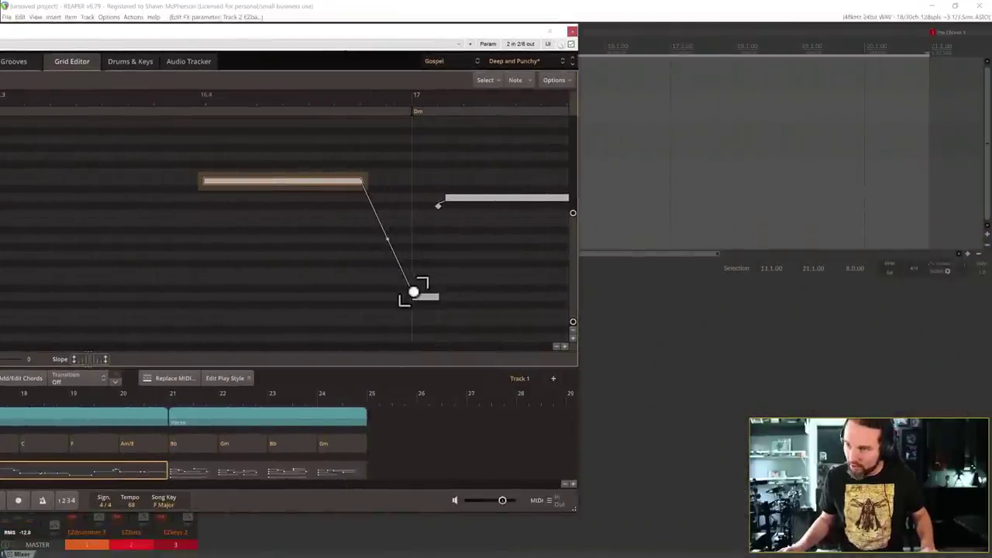
pyautogui.rightClick(388, 237)
pyautogui.moveTo(436, 402)
pyautogui.click(532, 400)
pyautogui.press('space')
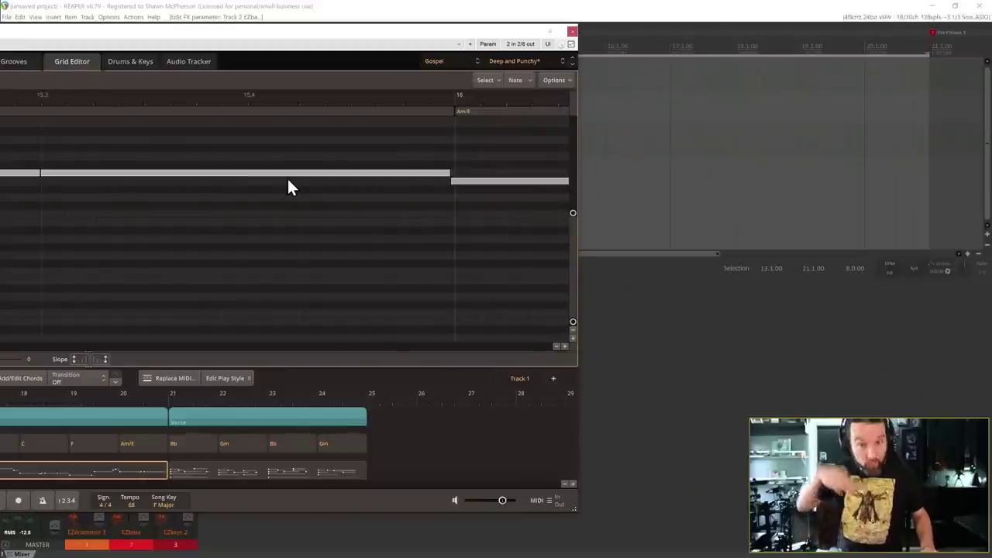
pyautogui.press('space')
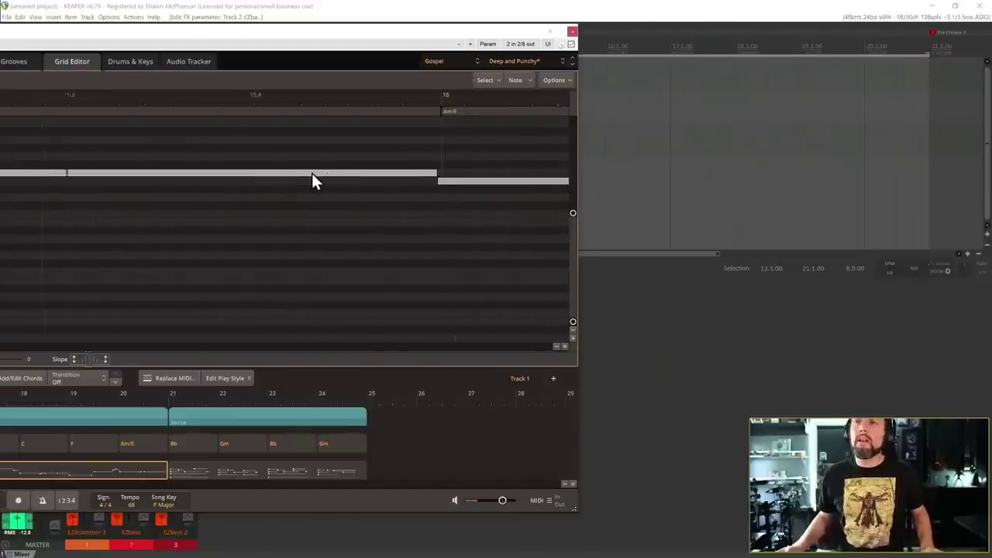
# Move the slide's low D1 note a 1/32 earlier so it ends at bar 17, and play back from bar 16.
pyautogui.moveTo(295, 35); pyautogui.dragTo(317, 81)
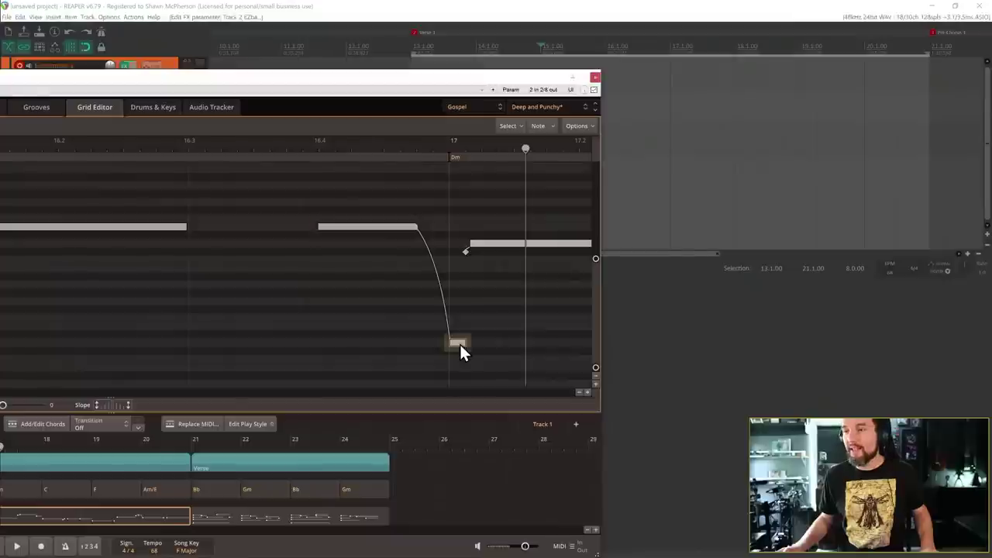
pyautogui.moveTo(450, 343); pyautogui.dragTo(444, 343)
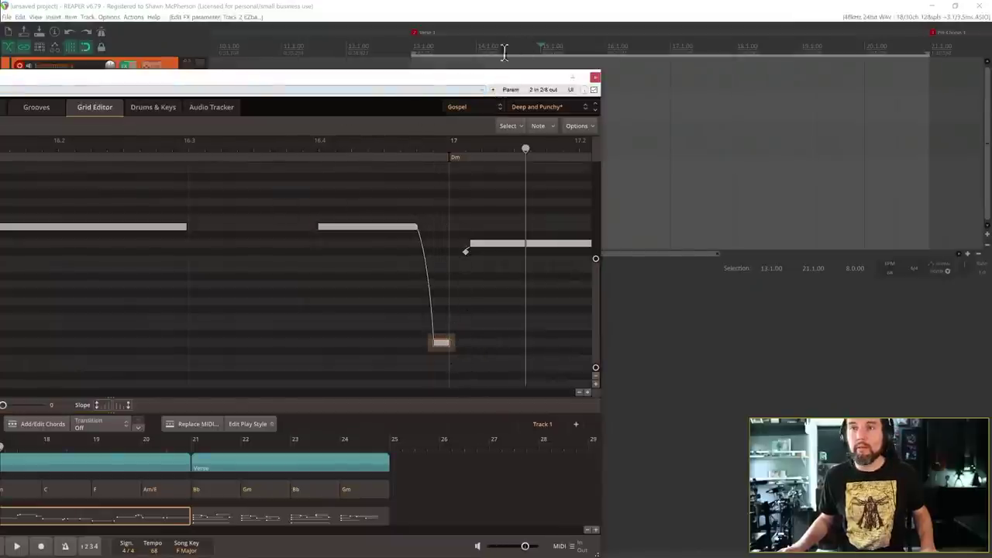
pyautogui.click(609, 46)
pyautogui.press('space')
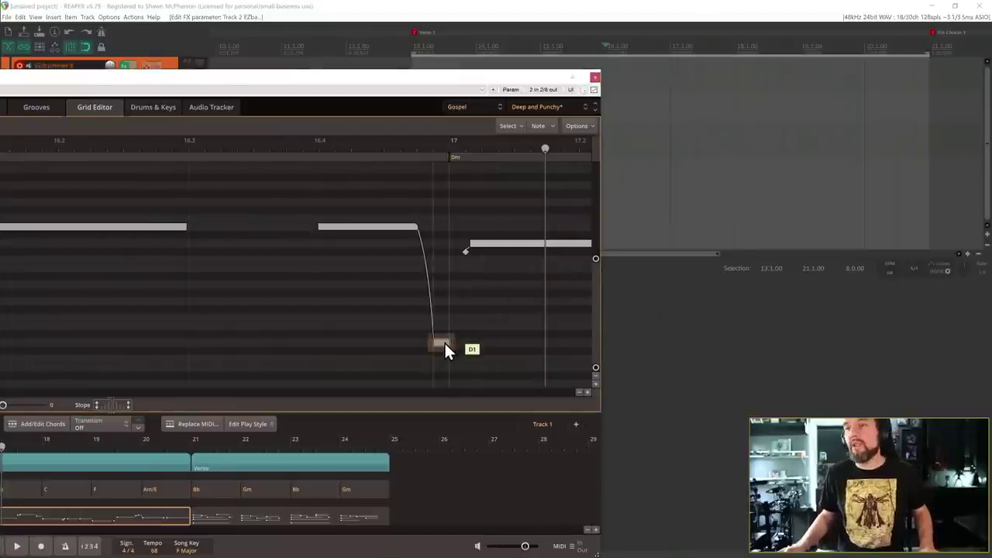
pyautogui.doubleClick(261, 83)
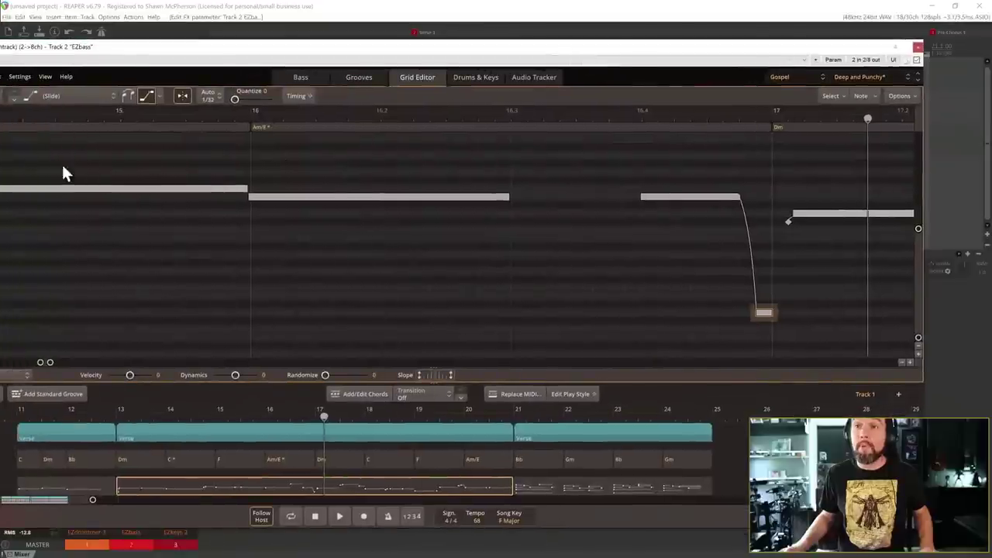
pyautogui.doubleClick(454, 53)
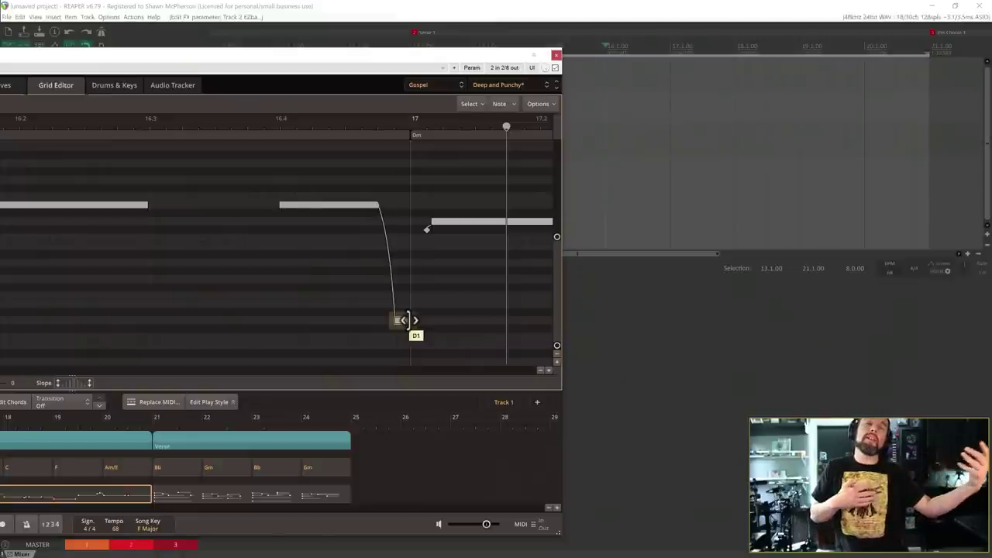
pyautogui.moveTo(136, 57); pyautogui.dragTo(348, 31)
pyautogui.moveTo(640, 31); pyautogui.dragTo(500, 56)
pyautogui.moveTo(430, 58); pyautogui.dragTo(396, 107)
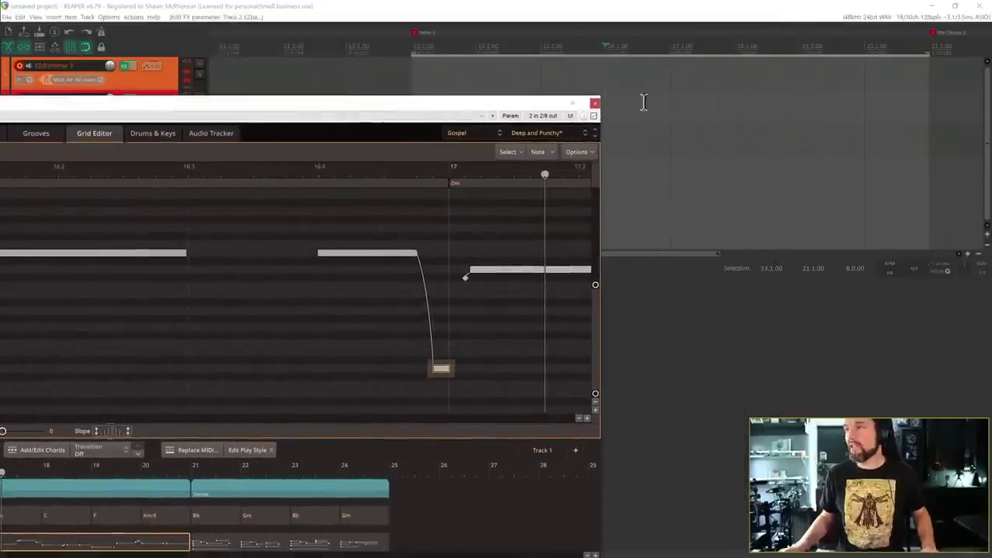
# Raise the slide's low target note just before bar 17 by five semitones to G, and play back the passage.
pyautogui.click(636, 48)
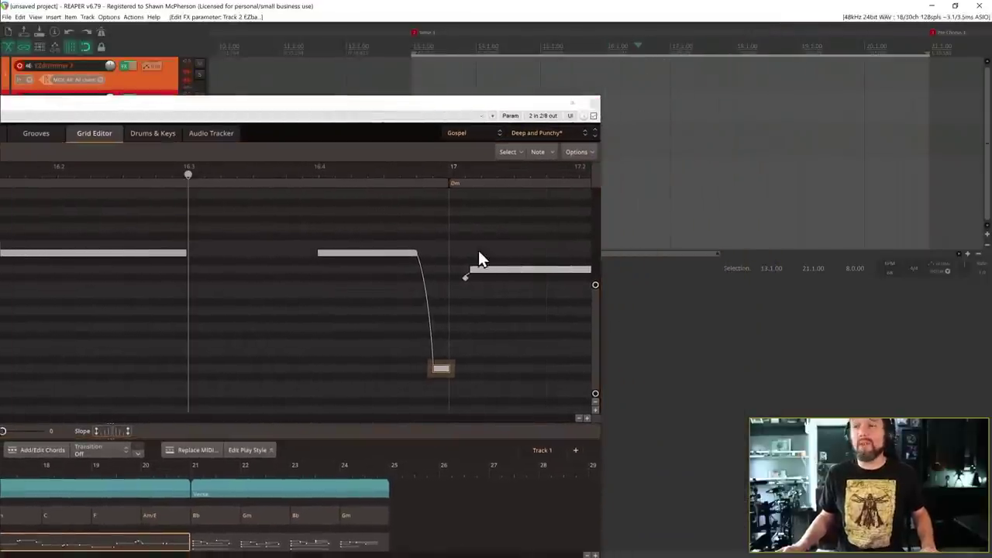
pyautogui.press('space')
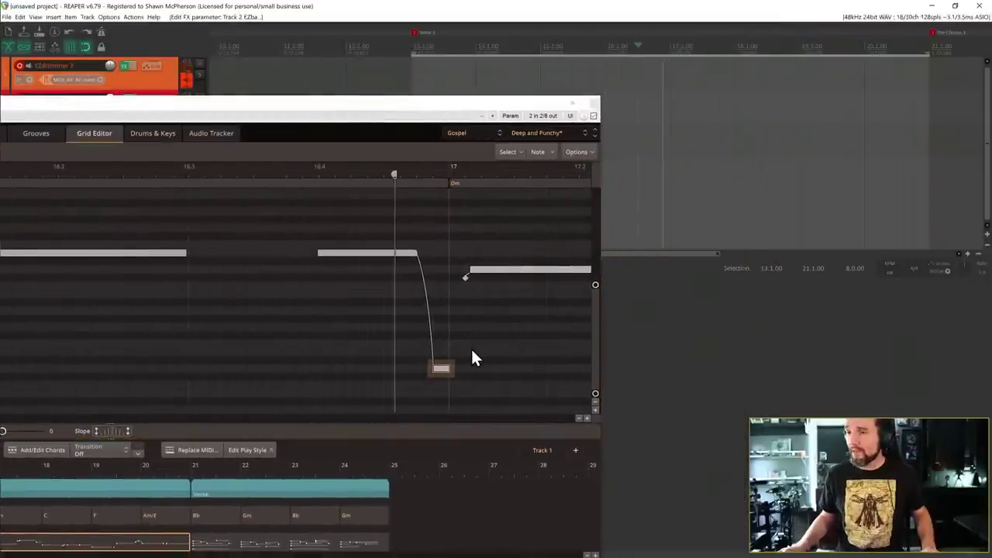
pyautogui.moveTo(444, 367); pyautogui.dragTo(445, 328)
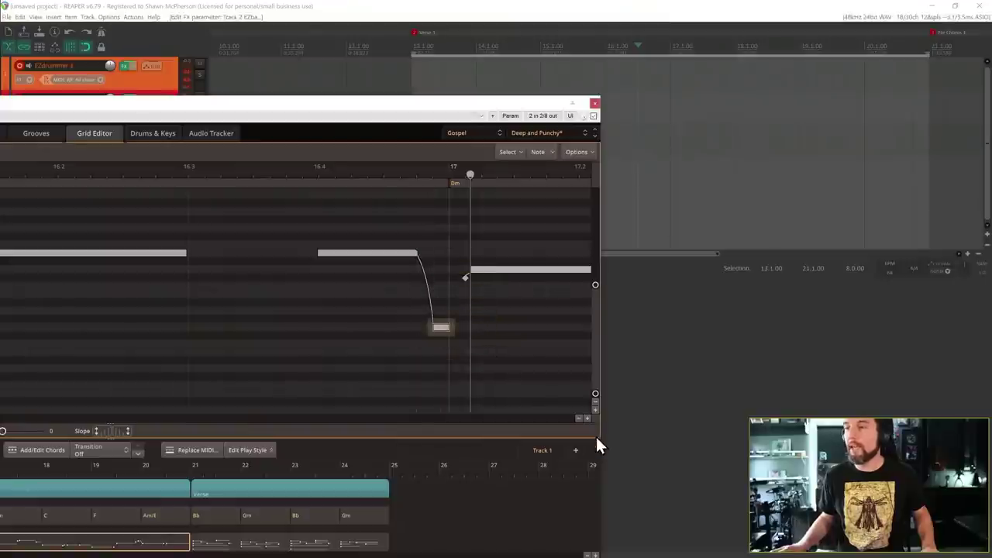
pyautogui.click(672, 48)
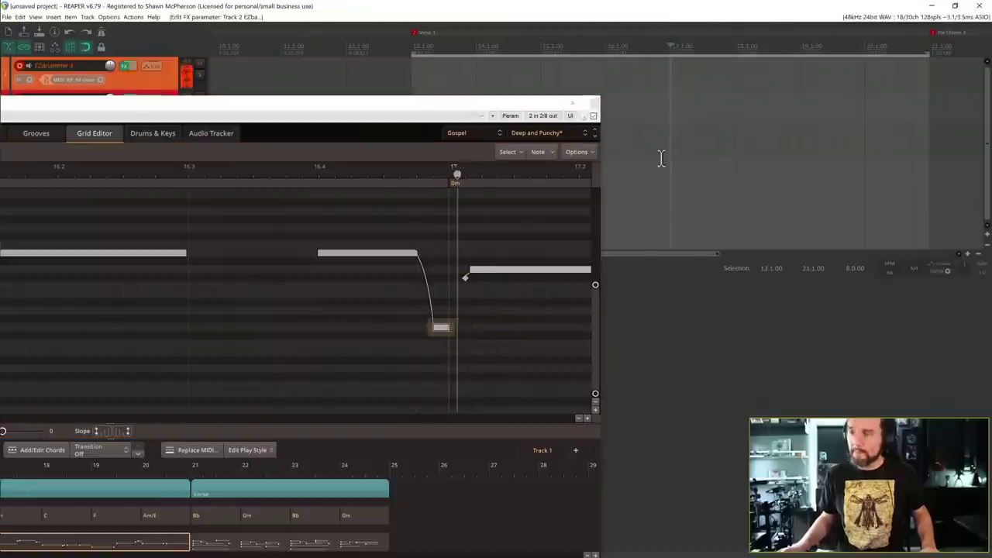